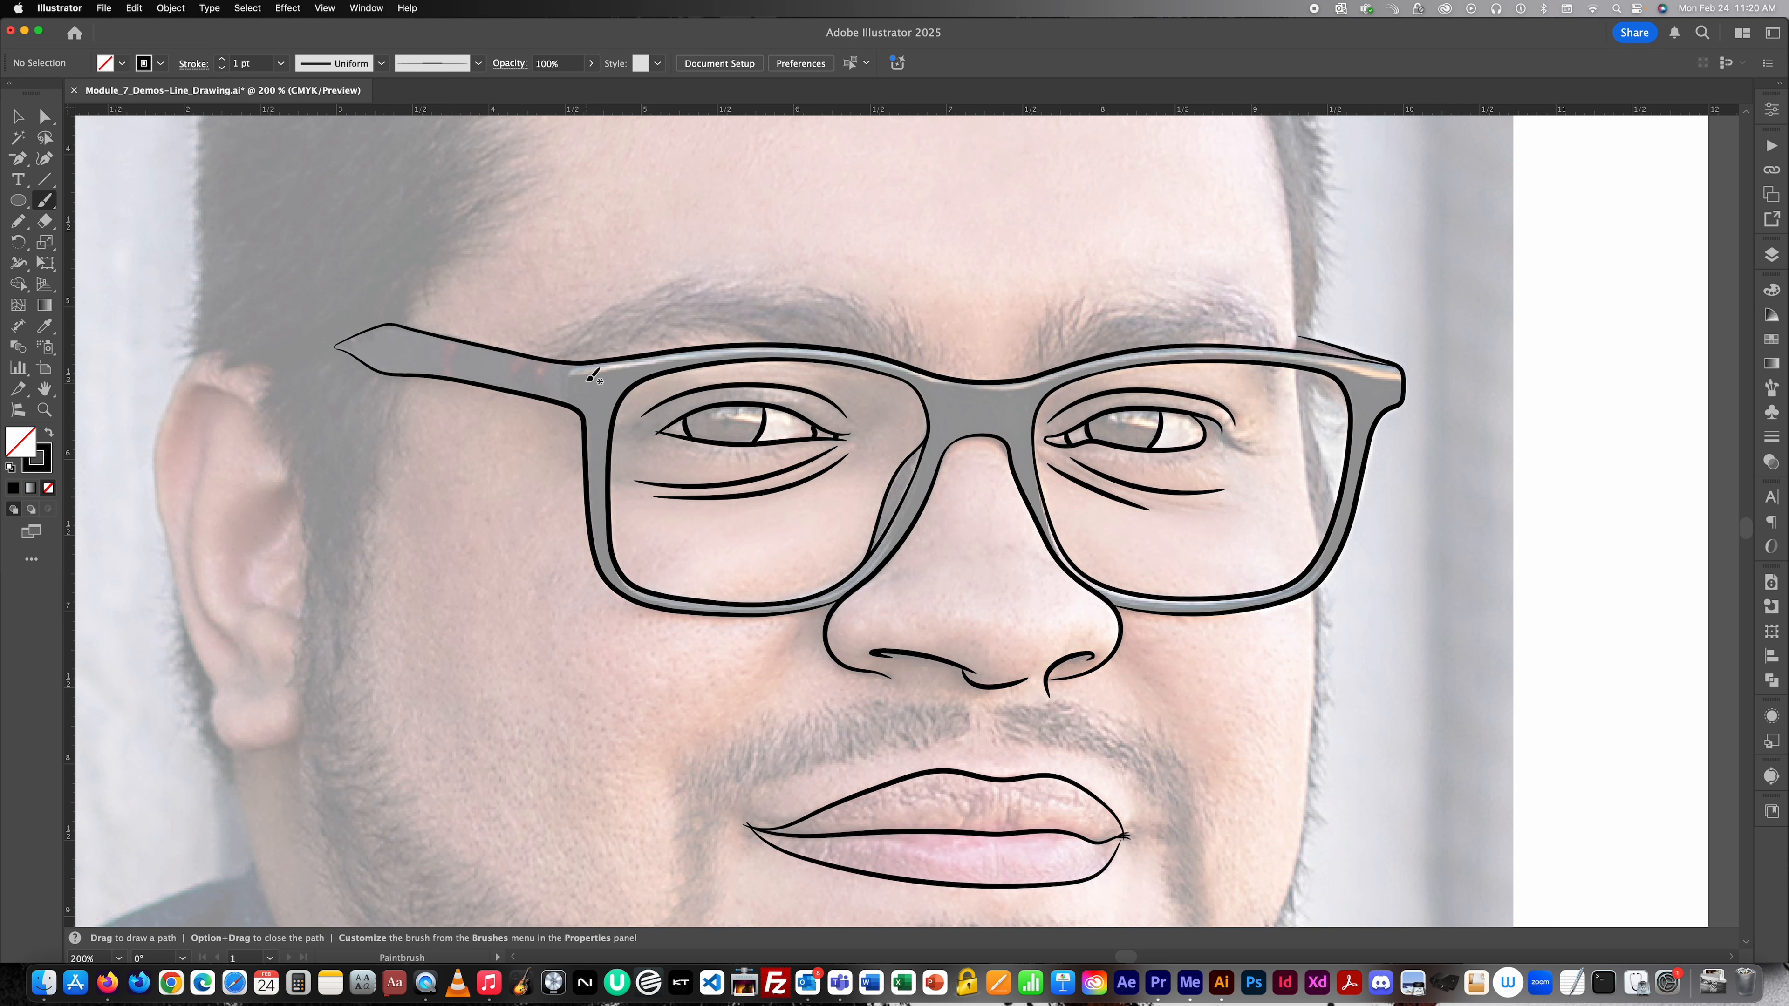
{"action": "scroll", "coordinate": [591, 377], "scroll_direction": "up", "scroll_amount": 2}
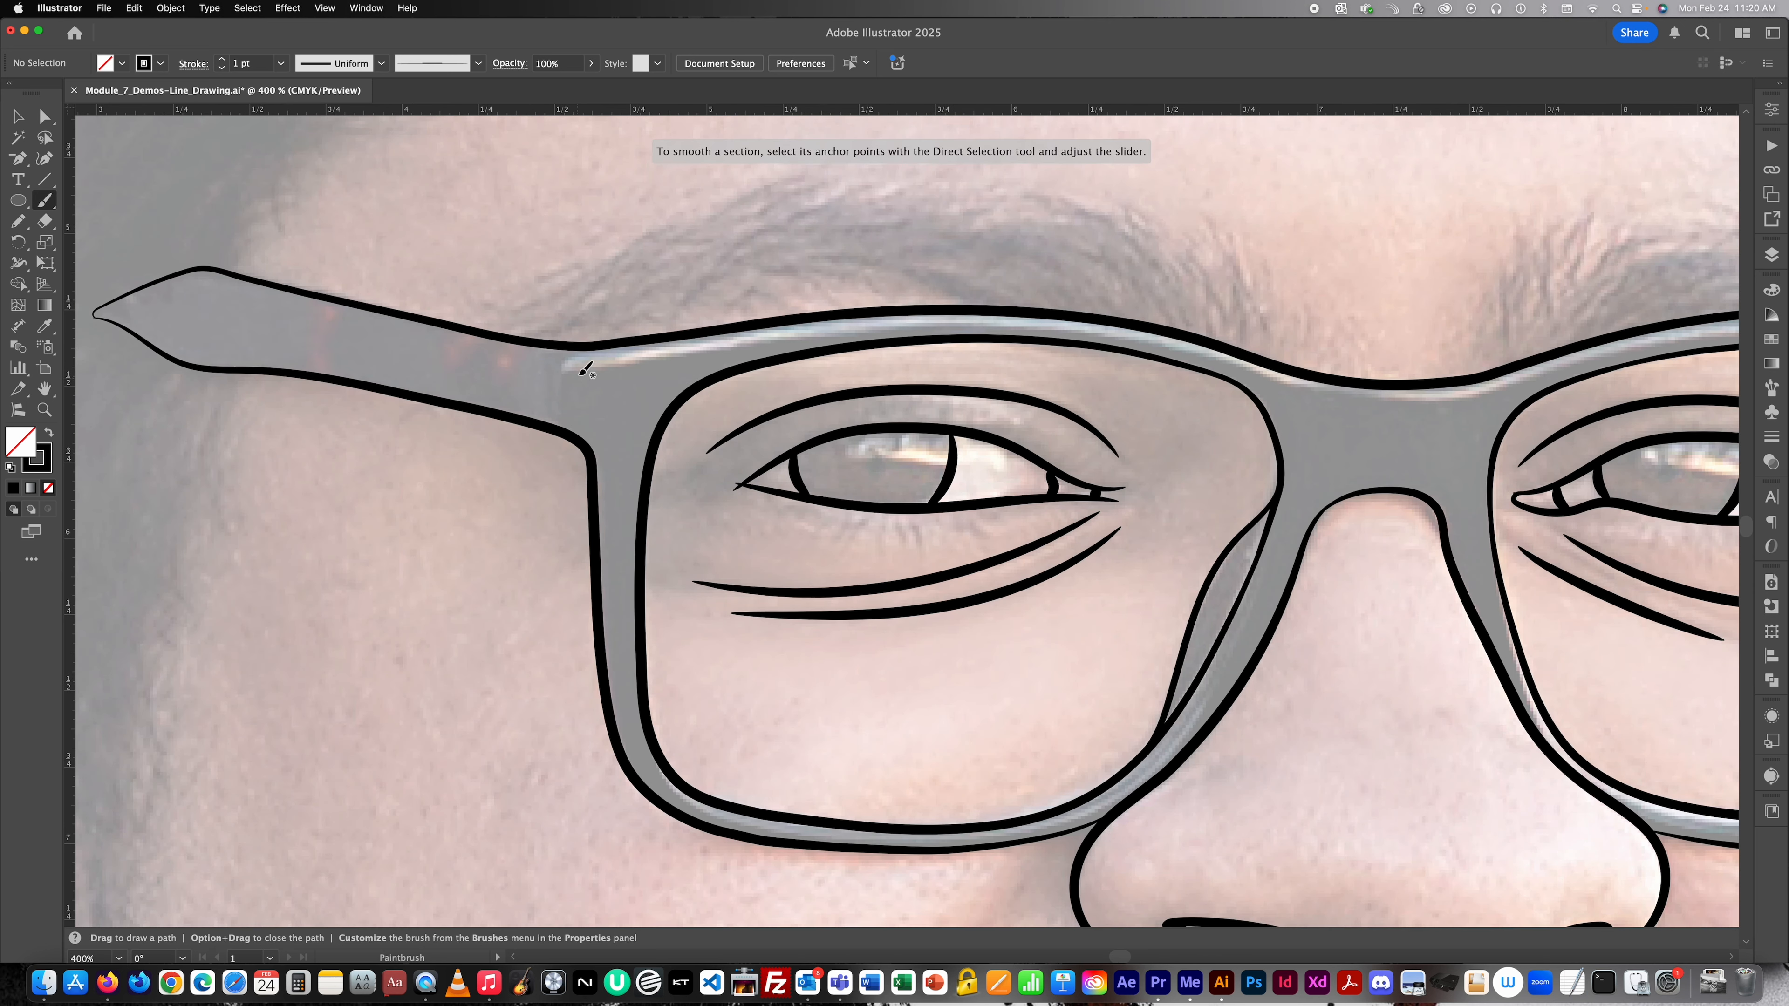
{"action": "mouse_move", "coordinate": [598, 348]}
{"action": "left_mouse_down"}
{"action": "mouse_move", "coordinate": [569, 355]}
{"action": "mouse_move", "coordinate": [556, 399]}
{"action": "mouse_move", "coordinate": [560, 427]}
{"action": "mouse_move", "coordinate": [599, 435]}
{"action": "left_mouse_up"}
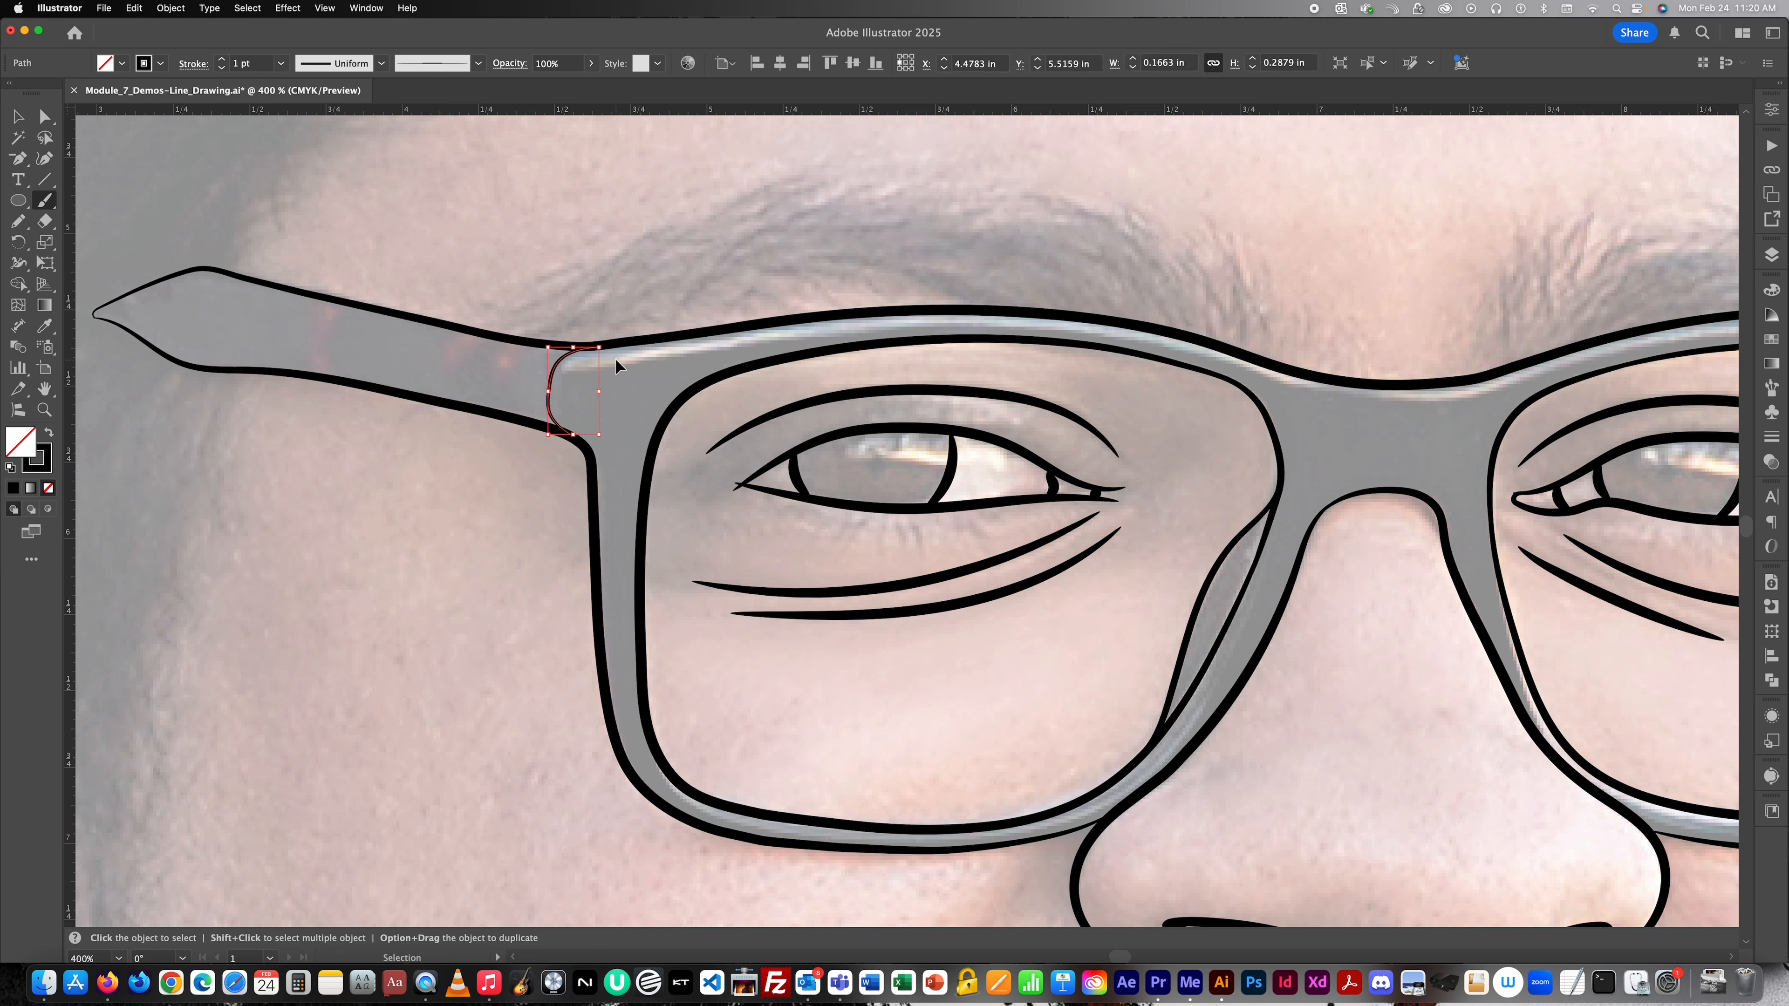
{"action": "key", "text": "super+z"}
{"action": "mouse_move", "coordinate": [609, 345]}
{"action": "left_mouse_down"}
{"action": "mouse_move", "coordinate": [571, 352]}
{"action": "mouse_move", "coordinate": [551, 392]}
{"action": "mouse_move", "coordinate": [566, 432]}
{"action": "left_mouse_up"}
{"action": "key", "text": "super+z"}
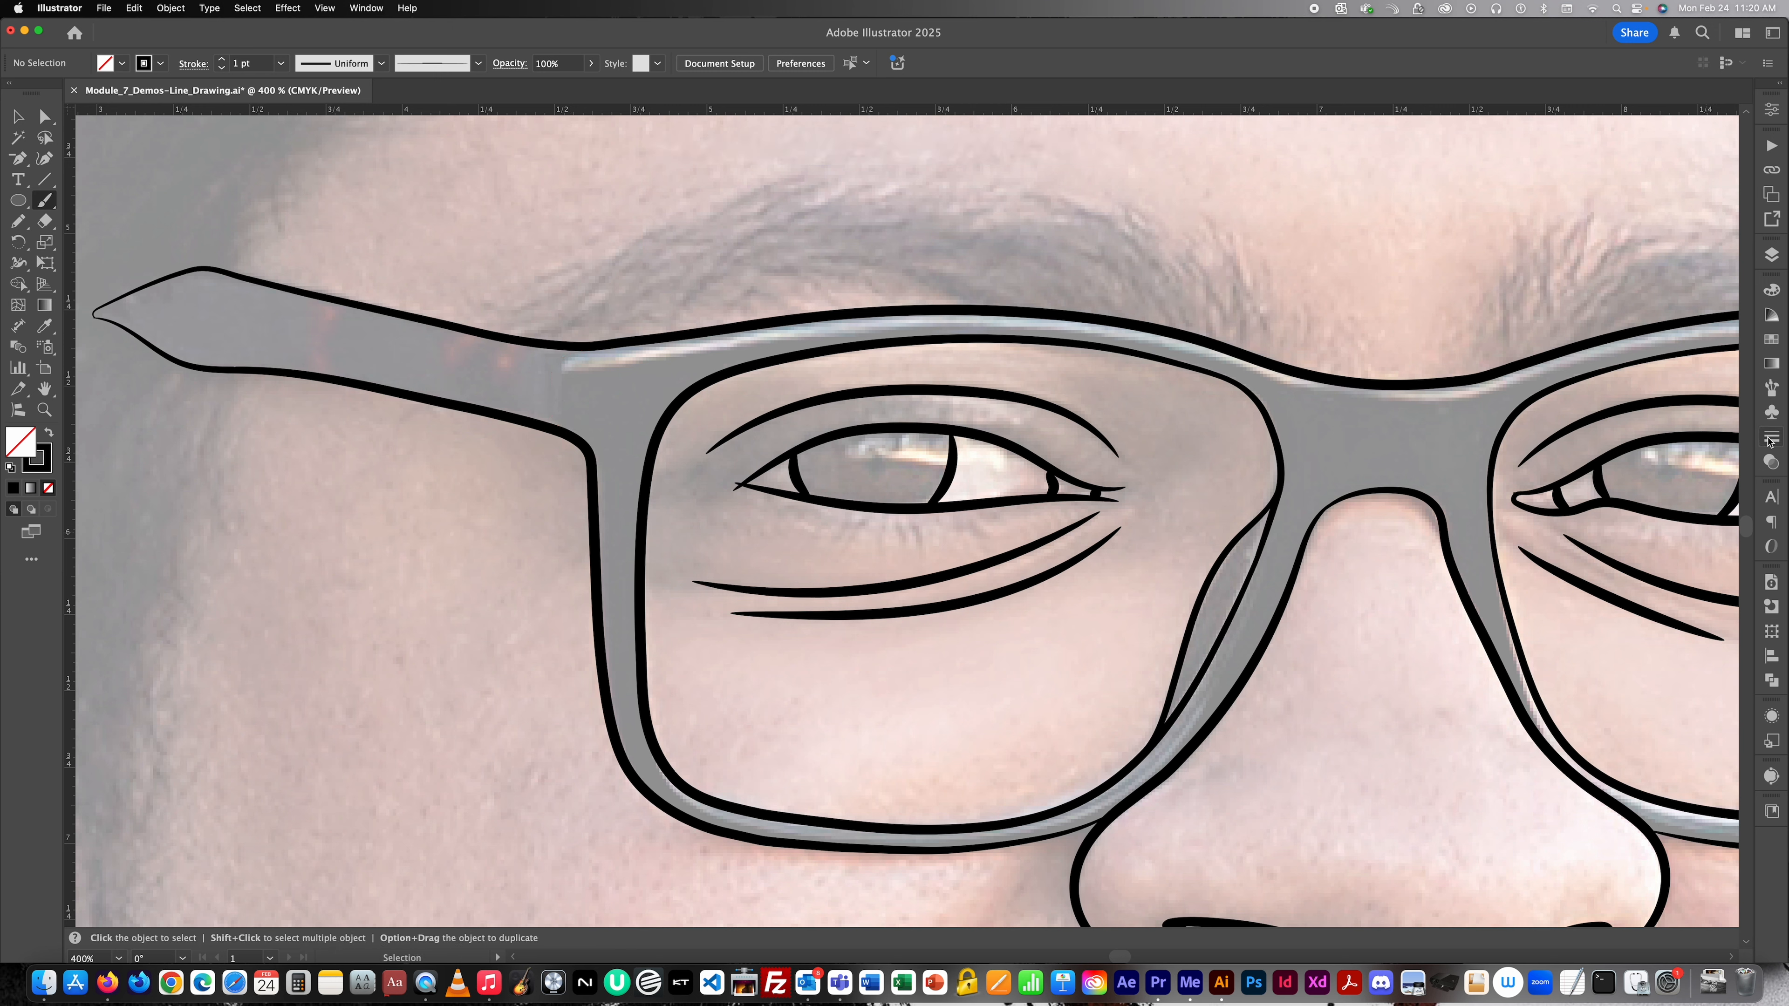
Set the stroke weight to 3 pt and paint a short hinge line across the glasses where the temple arm meets the front frame.
{"action": "left_click", "coordinate": [1772, 389]}
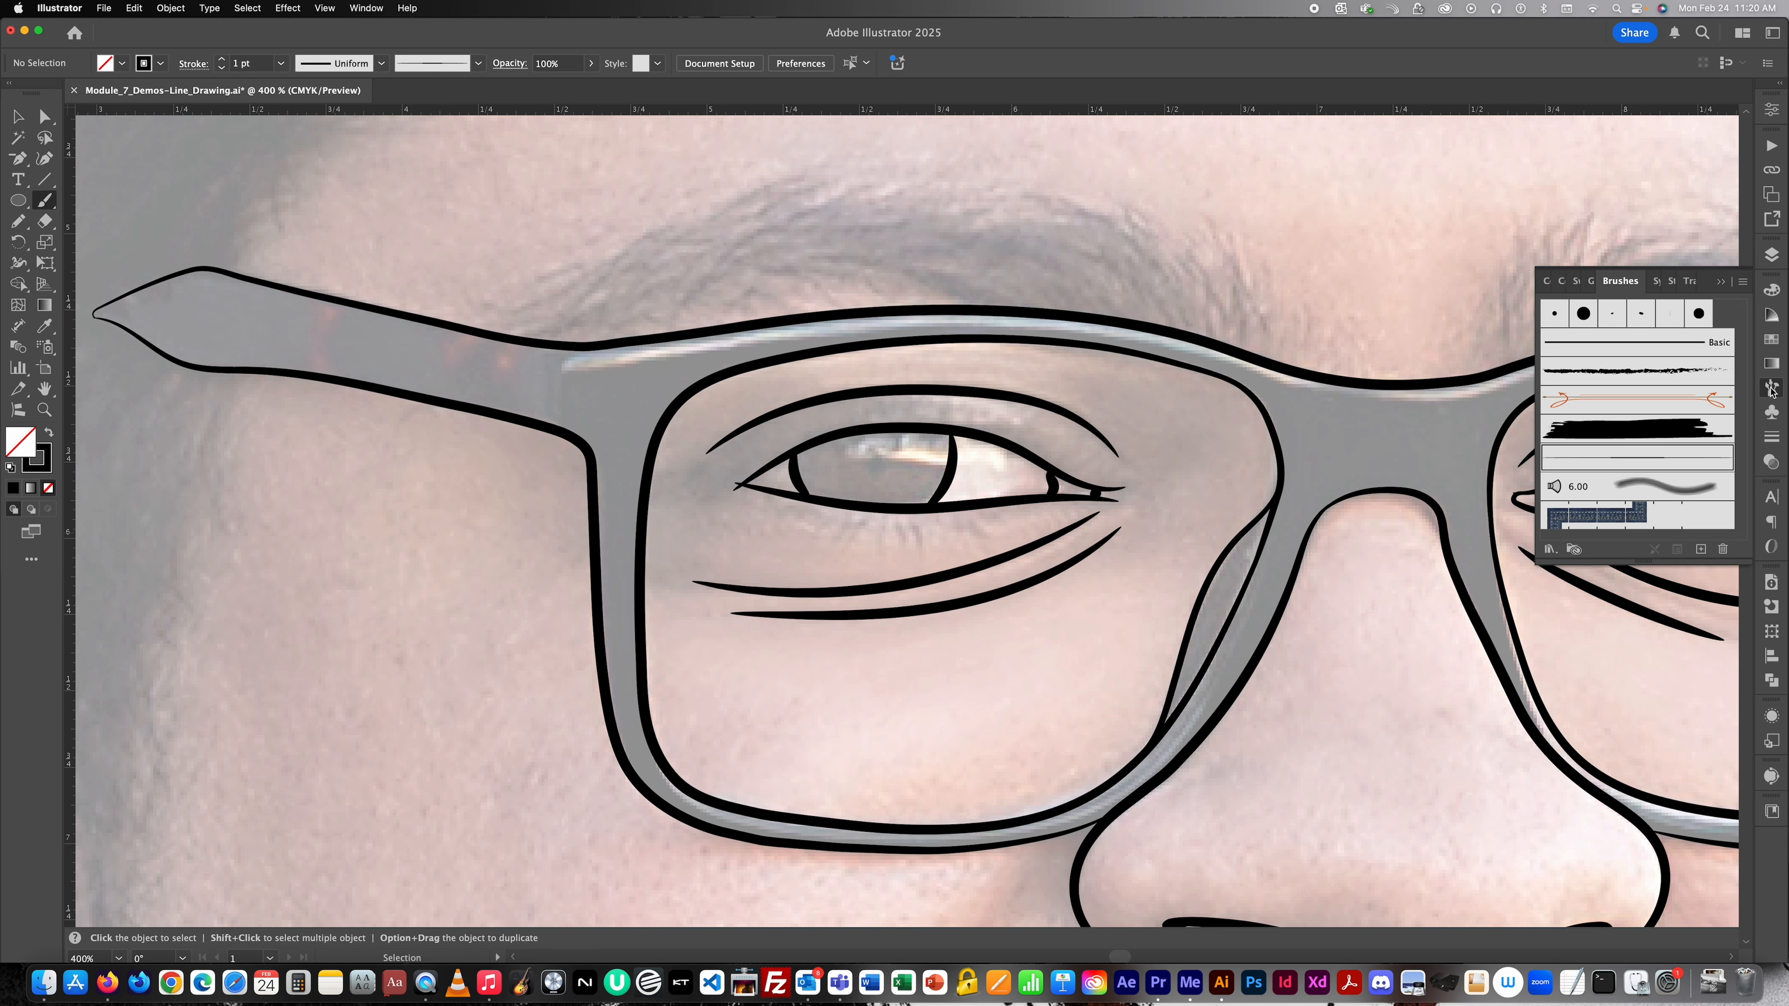
{"action": "left_click", "coordinate": [1772, 438]}
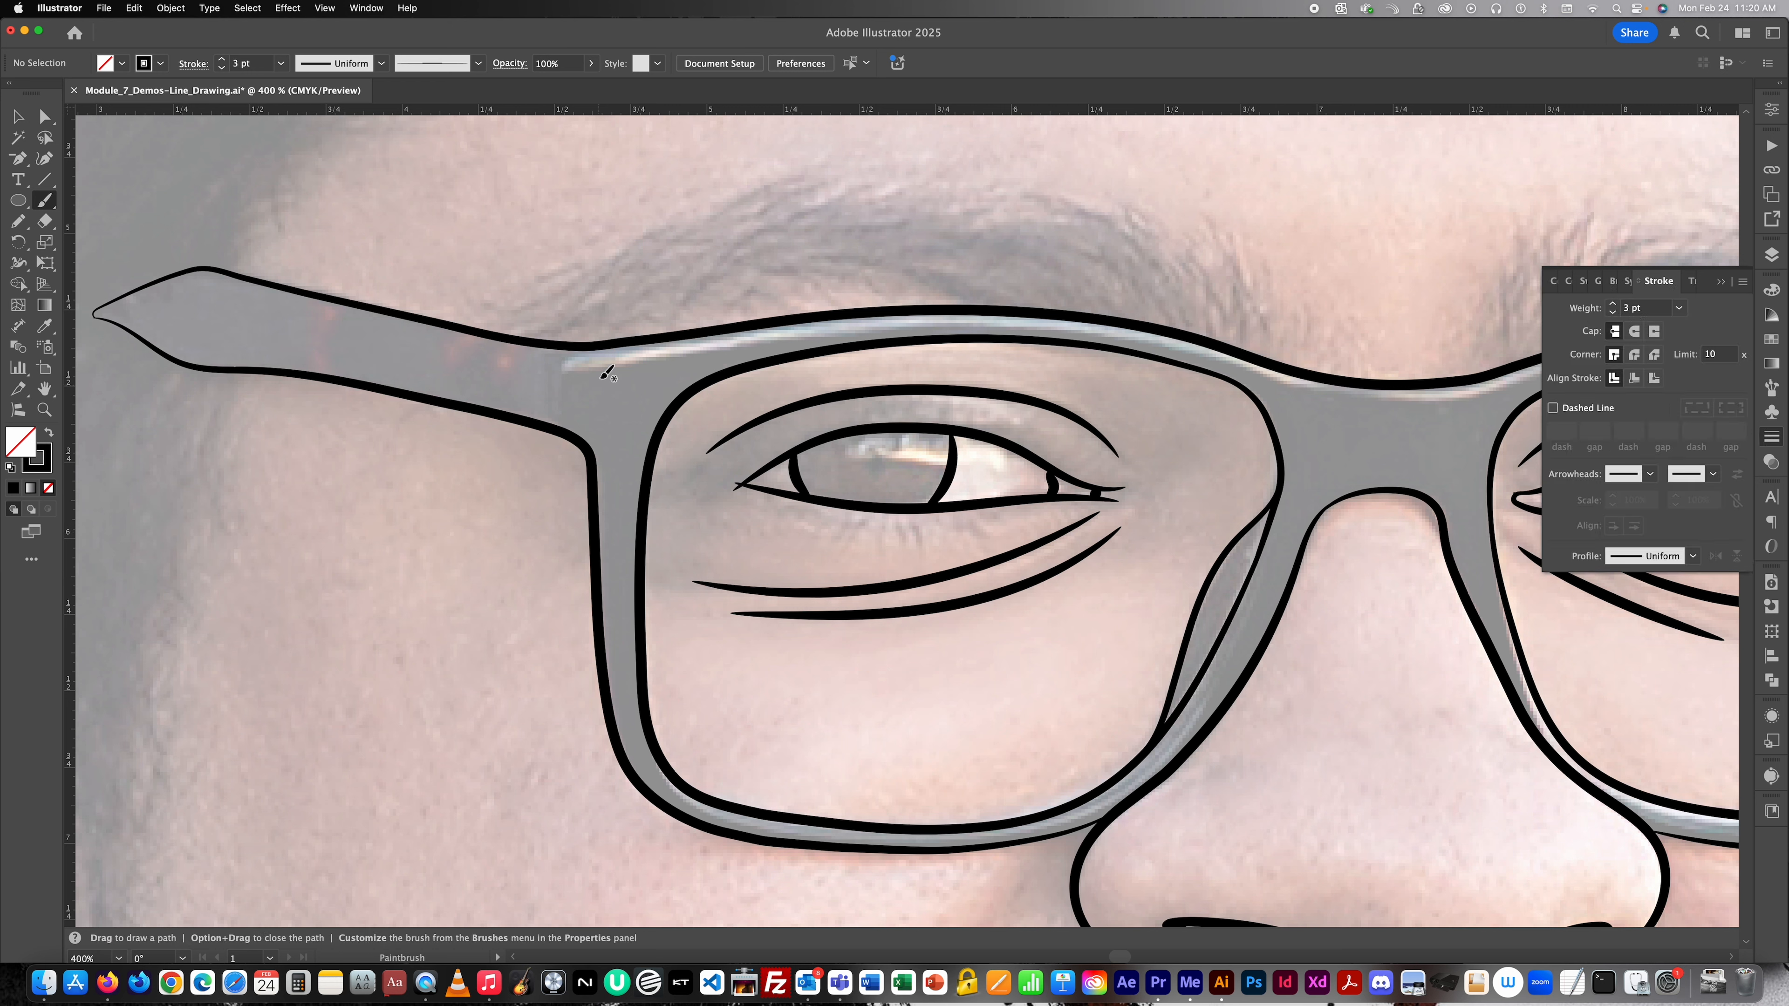
{"action": "mouse_move", "coordinate": [612, 343]}
{"action": "left_mouse_down"}
{"action": "mouse_move", "coordinate": [553, 374]}
{"action": "mouse_move", "coordinate": [579, 439]}
{"action": "left_mouse_up"}
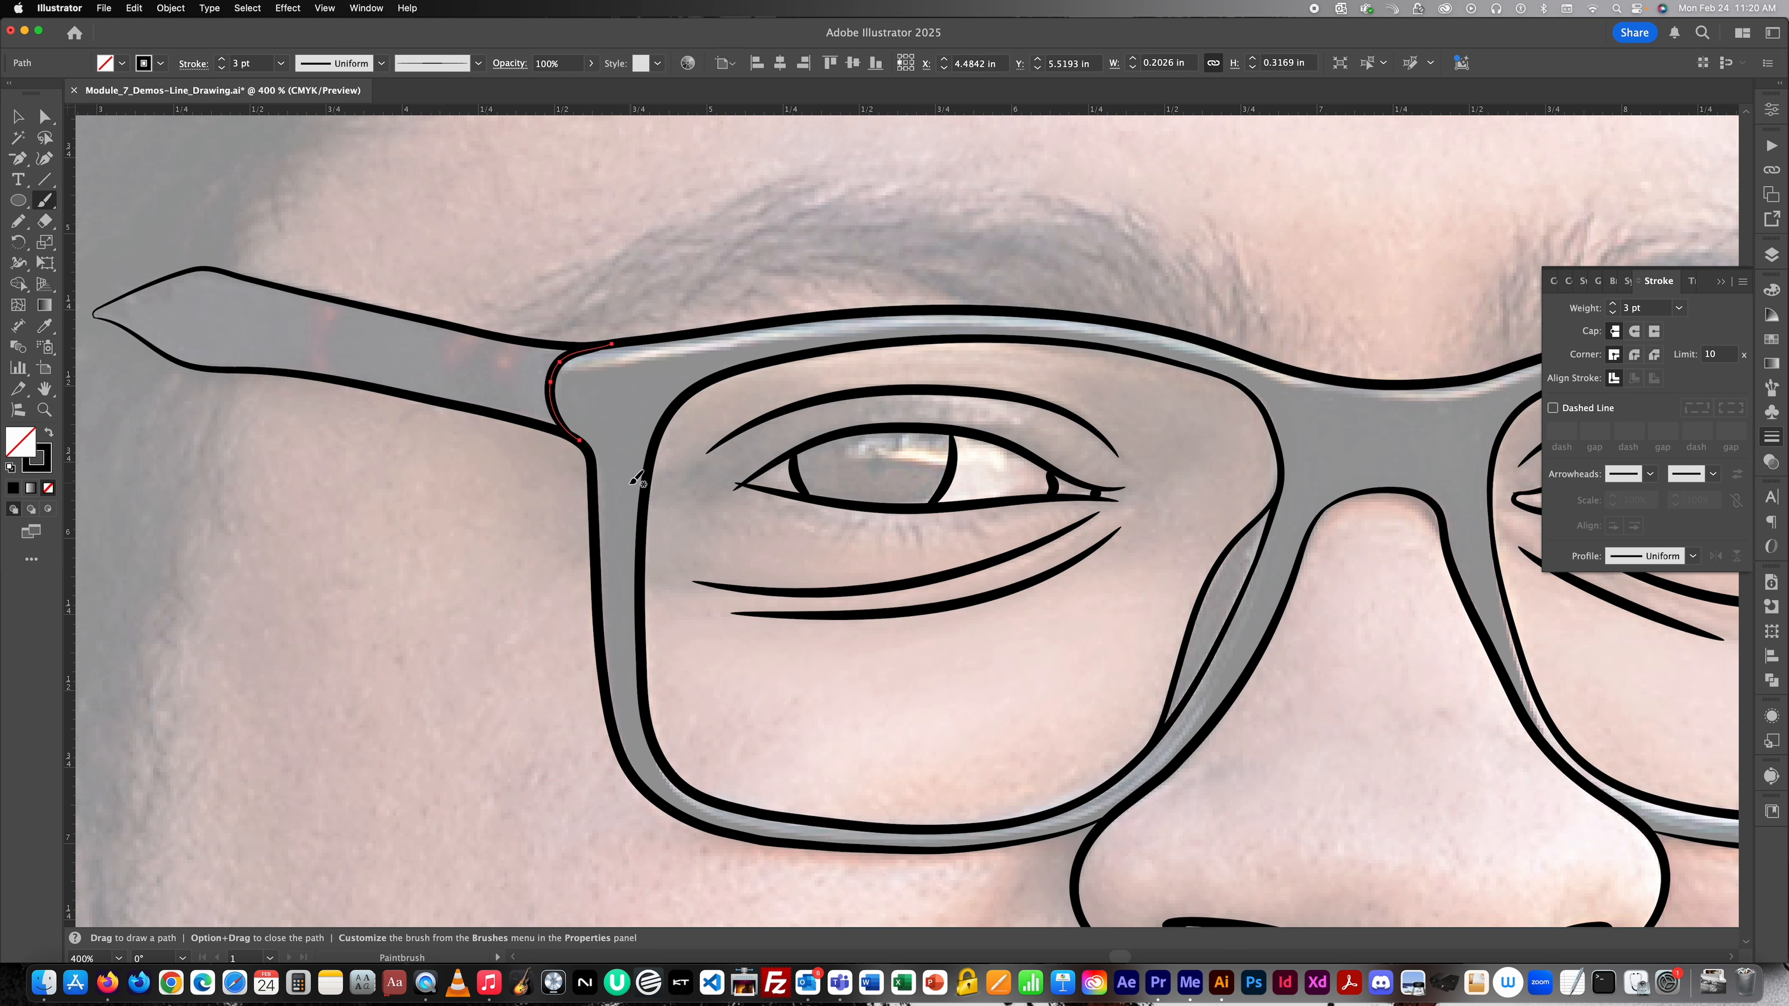
{"action": "key", "text": "super+equal"}
{"action": "key", "text": "super+z"}
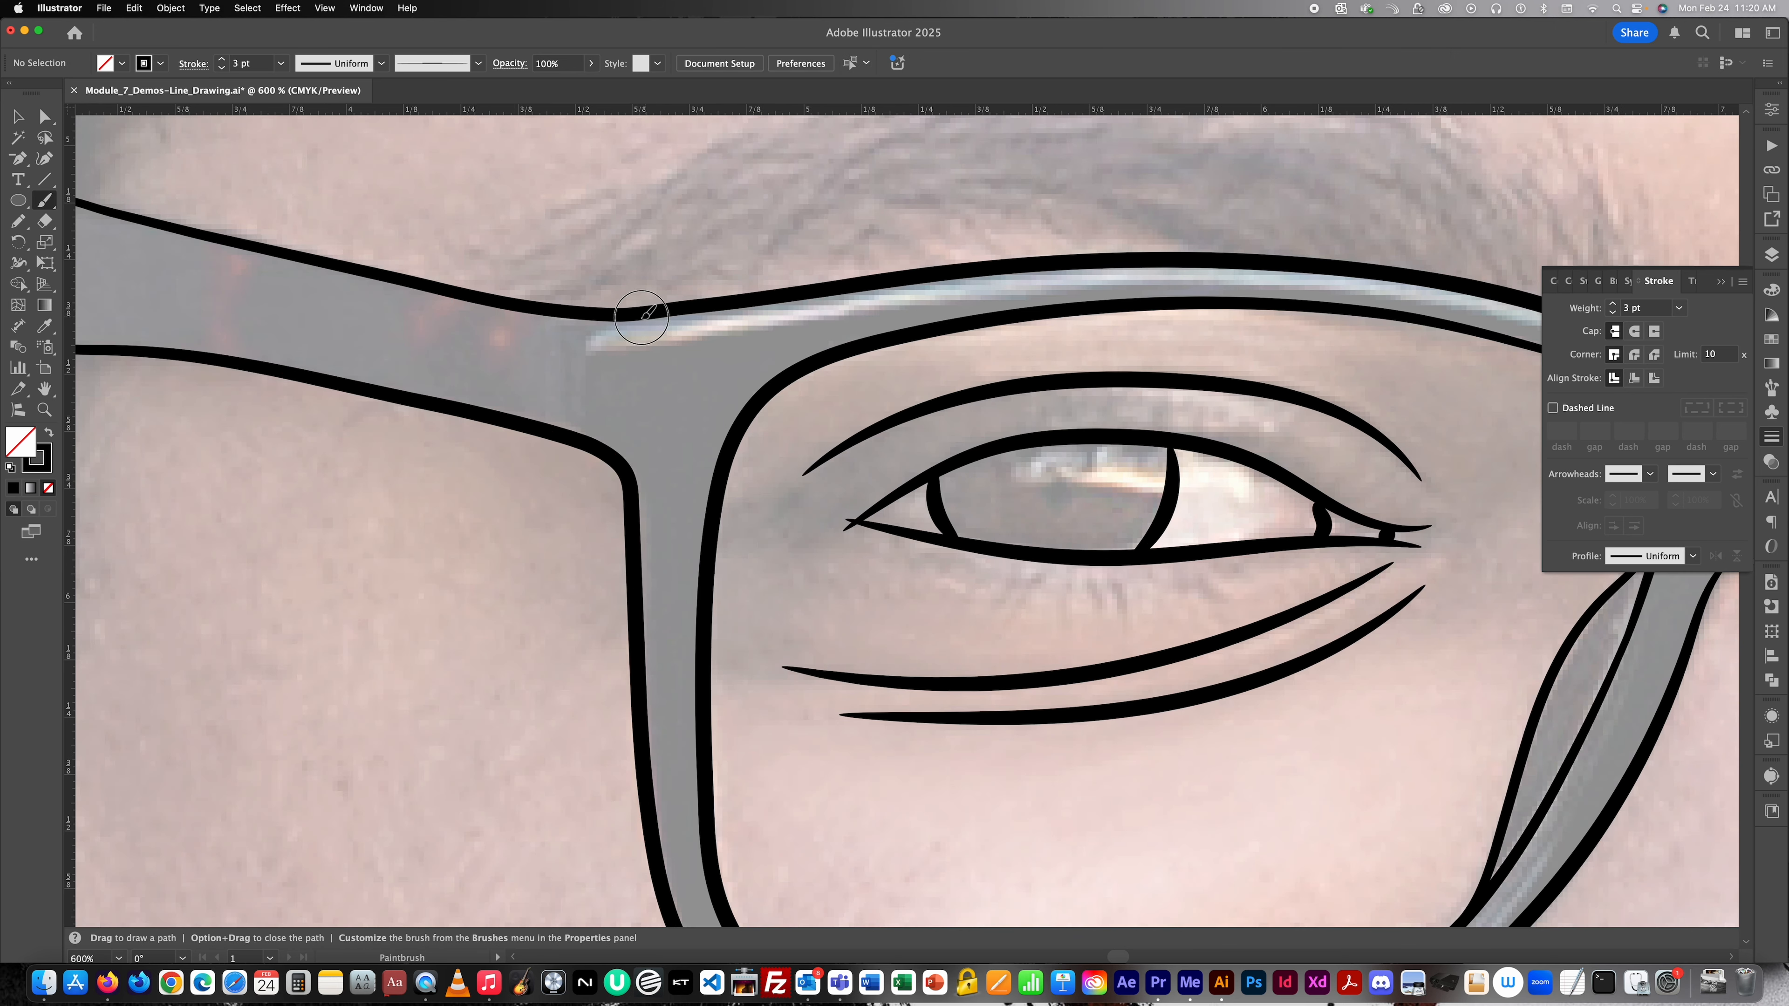
{"action": "mouse_move", "coordinate": [644, 317]}
{"action": "left_mouse_down"}
{"action": "mouse_move", "coordinate": [577, 329]}
{"action": "mouse_move", "coordinate": [573, 419]}
{"action": "mouse_move", "coordinate": [612, 455]}
{"action": "left_mouse_up"}
{"action": "key", "text": "super+shift+a"}
{"action": "key", "text": "super+minus"}
{"action": "key", "text": "super+minus"}
{"action": "key", "text": "super+minus"}
{"action": "key", "text": "super+minus"}
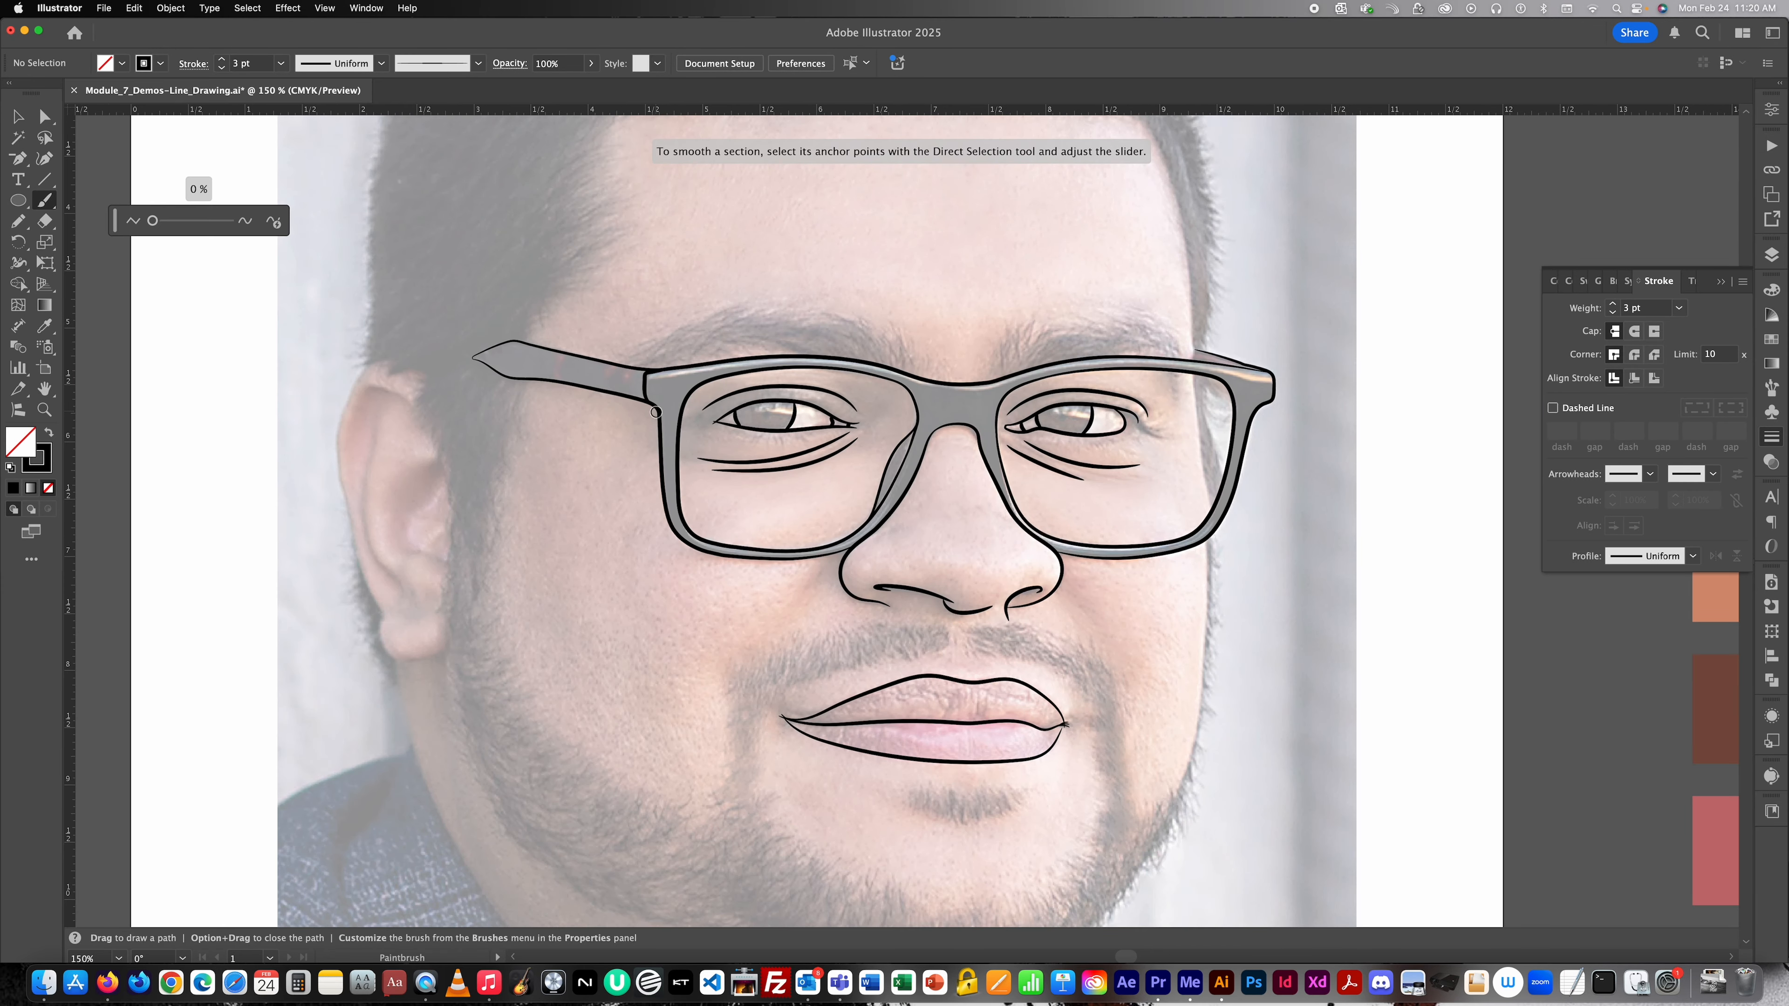
Retrace the hinge line on the glasses to refine its joins with the frame outline, and deselect it.
{"action": "scroll", "coordinate": [661, 409], "scroll_direction": "up", "scroll_amount": 4}
{"action": "scroll", "coordinate": [666, 316], "scroll_direction": "up", "scroll_amount": 1}
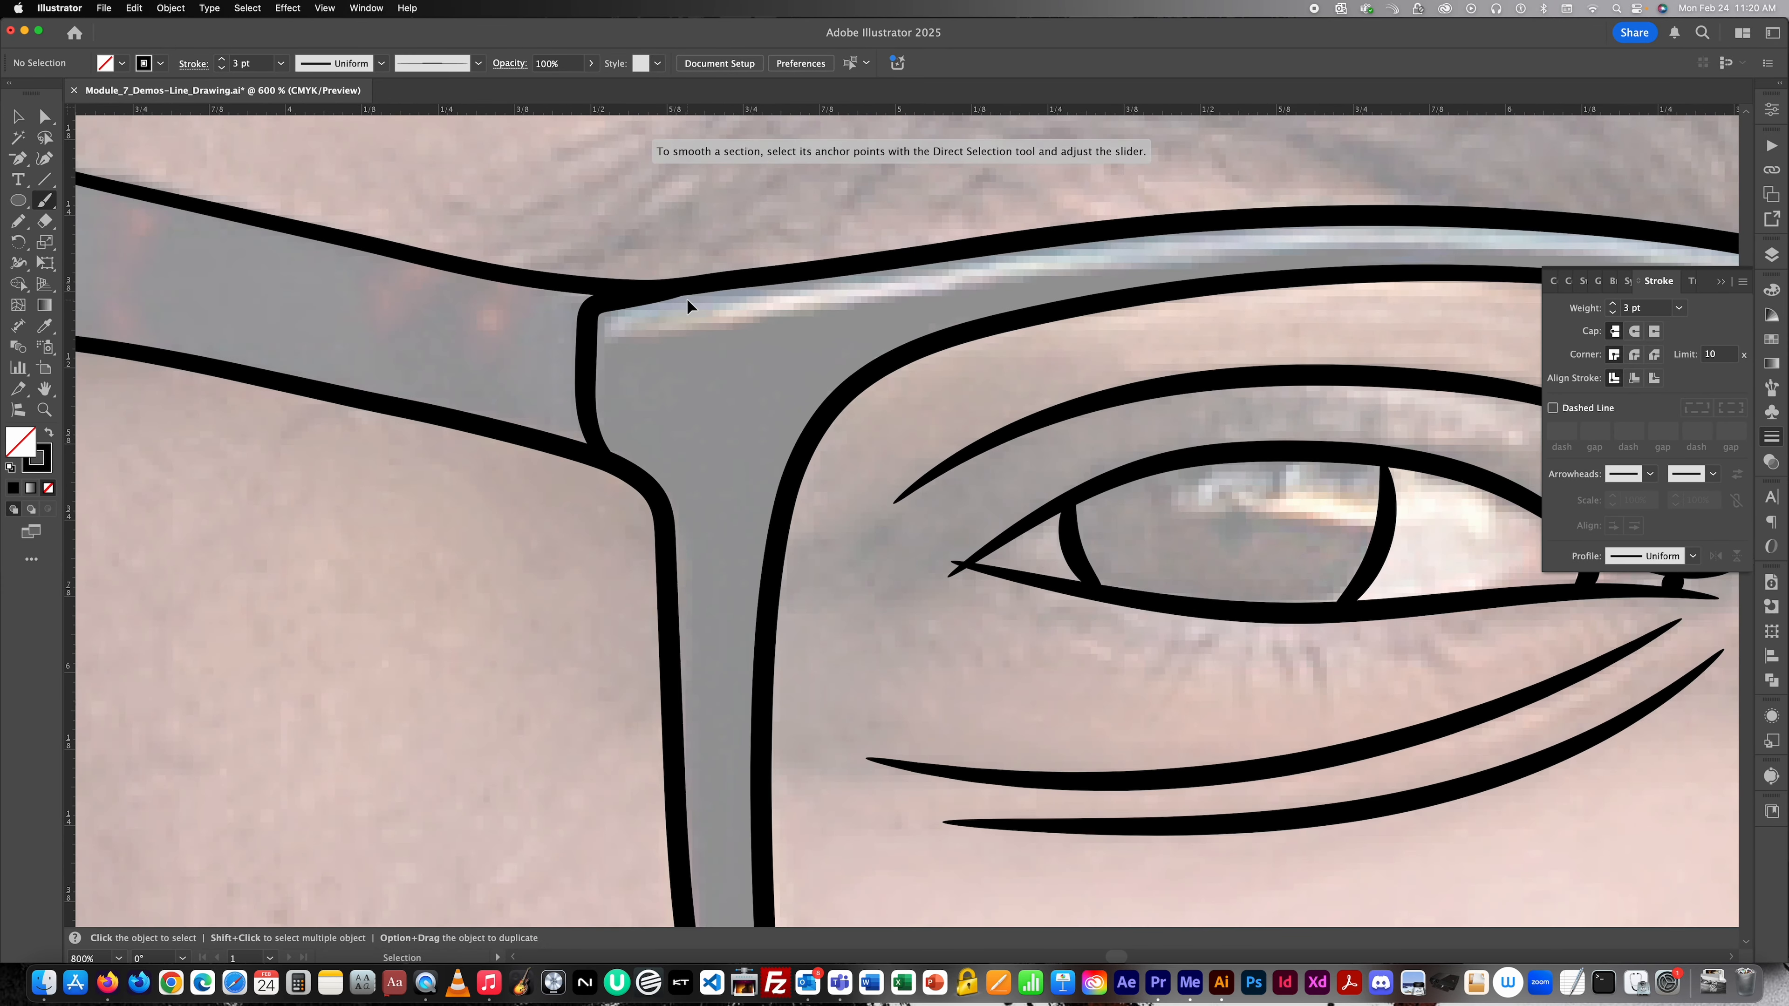
{"action": "mouse_move", "coordinate": [711, 271]}
{"action": "left_mouse_down"}
{"action": "mouse_move", "coordinate": [594, 309]}
{"action": "mouse_move", "coordinate": [589, 432]}
{"action": "mouse_move", "coordinate": [628, 463]}
{"action": "left_mouse_up"}
{"action": "key", "text": "super+shift+a"}
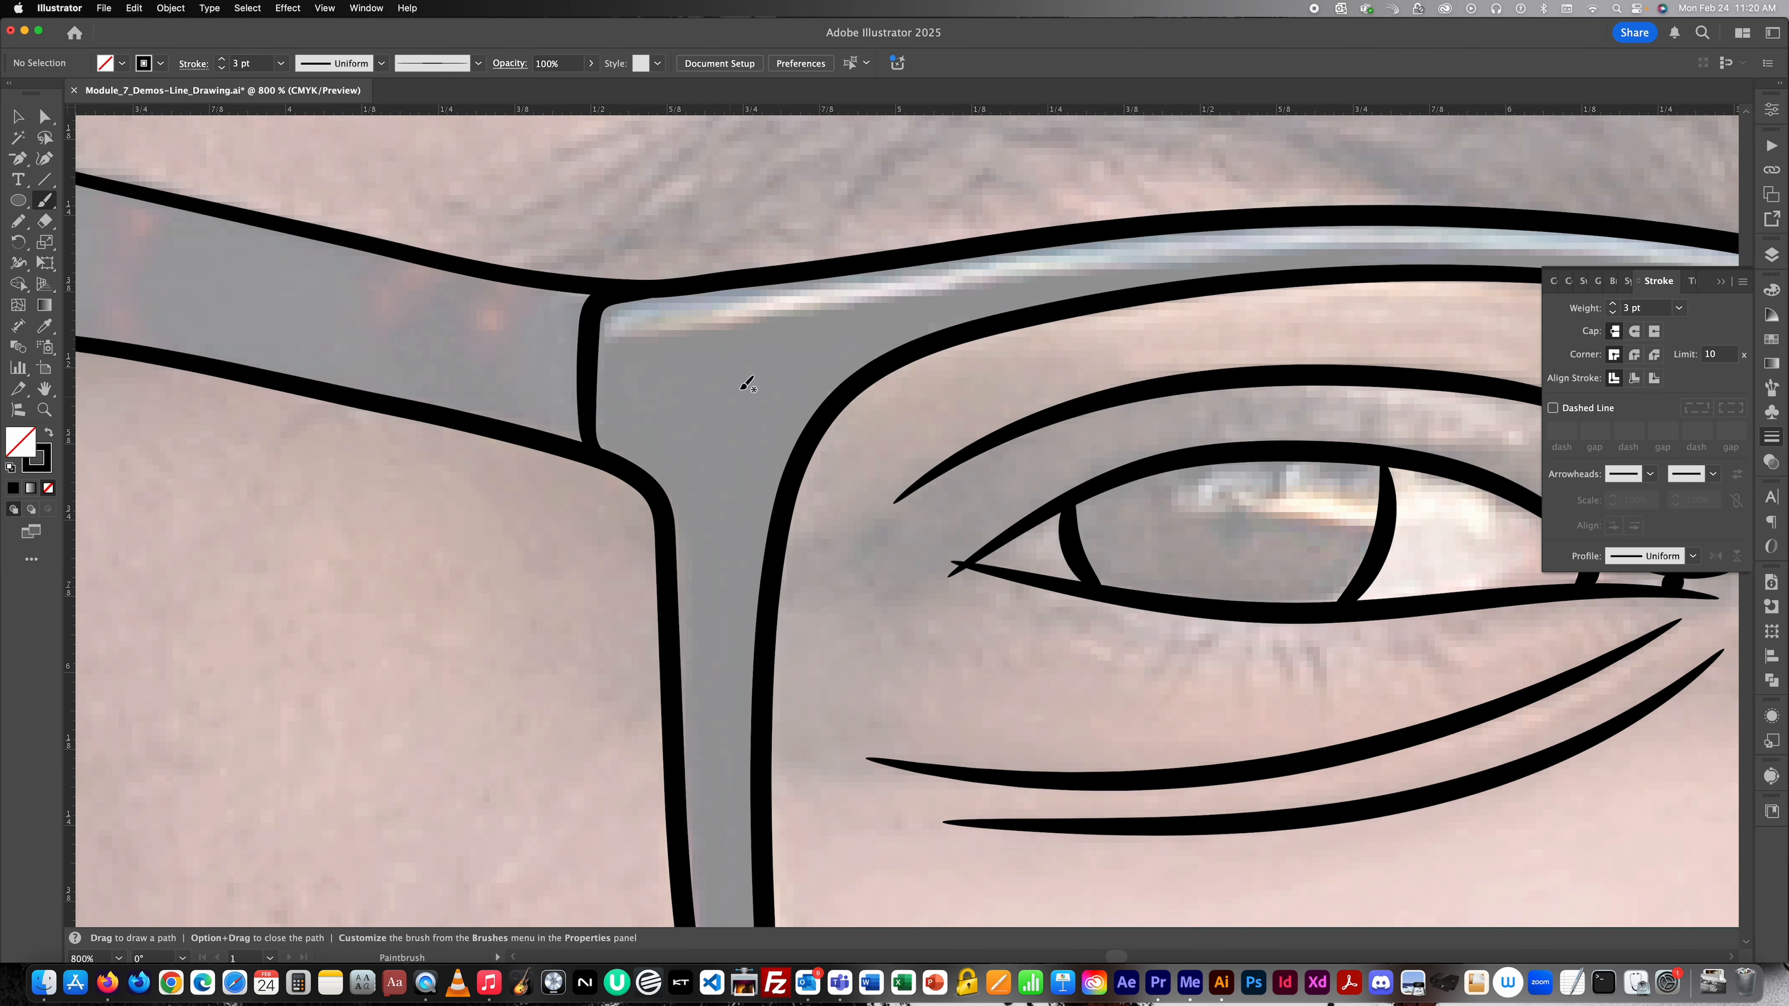
Paint an arched line along the inside of the upper ear rim, about 0.92 in wide and 0.83 in high, and deselect it.
{"action": "scroll", "coordinate": [743, 379], "scroll_direction": "down", "scroll_amount": 4}
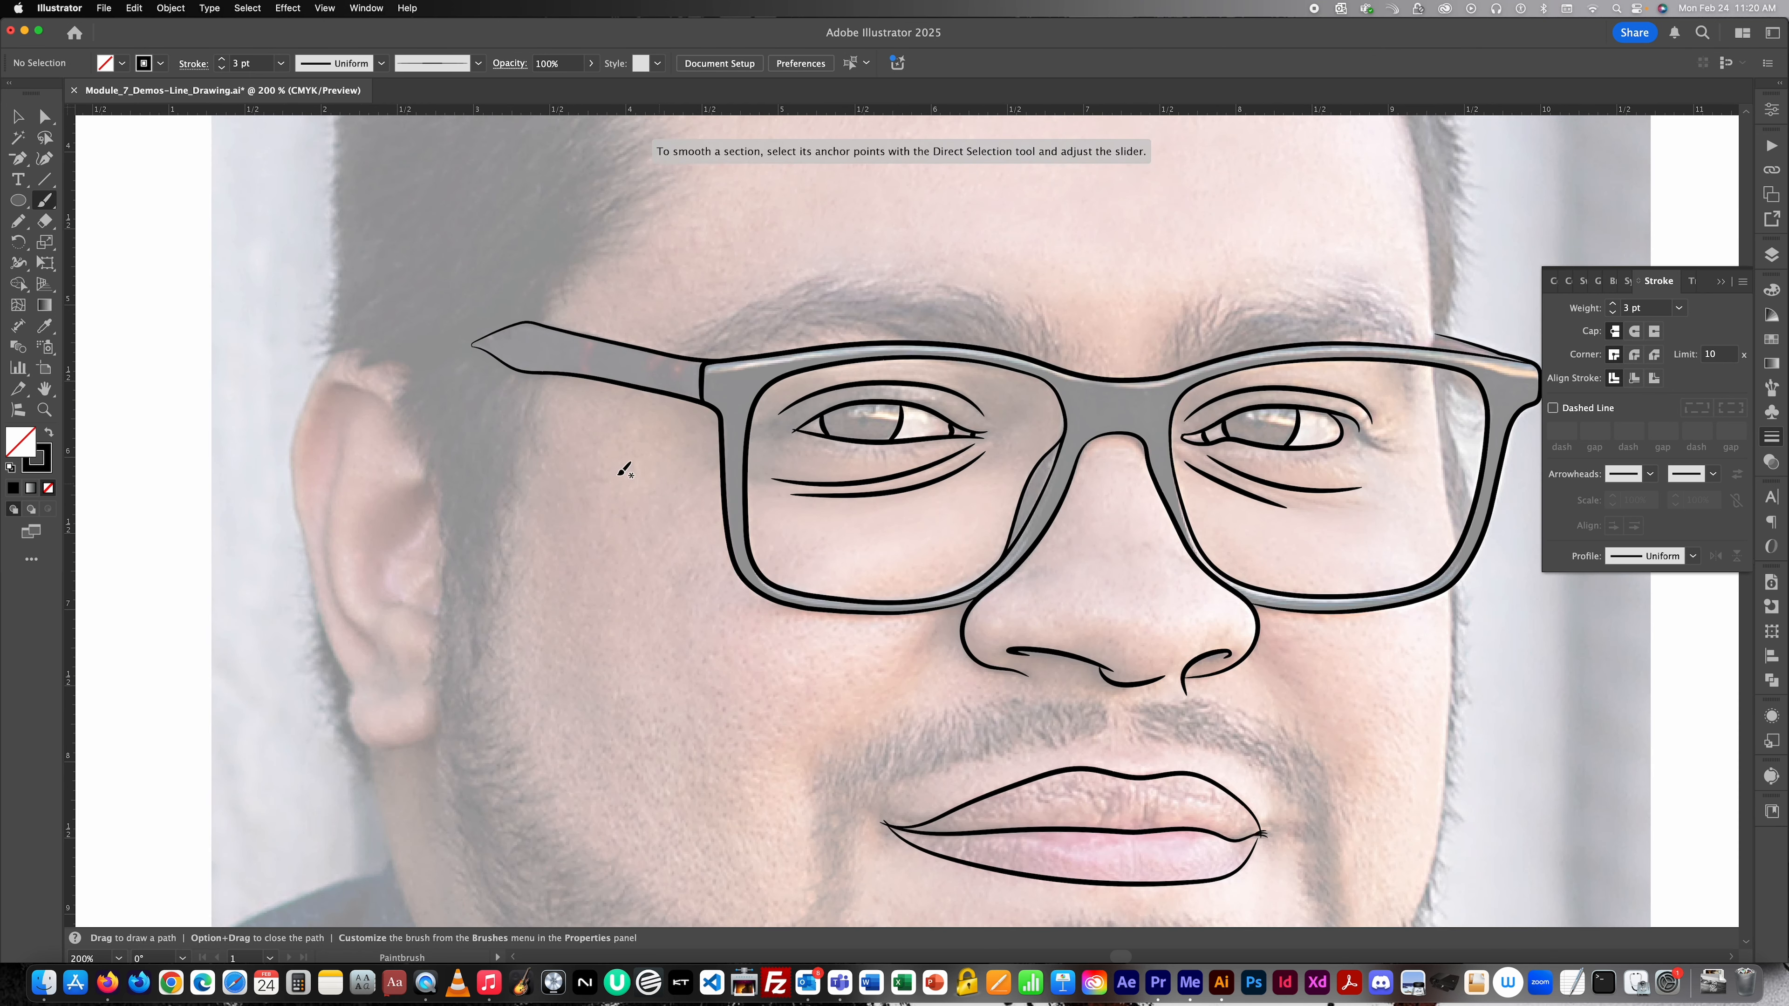
{"action": "scroll", "coordinate": [536, 451], "scroll_direction": "right", "scroll_amount": 5}
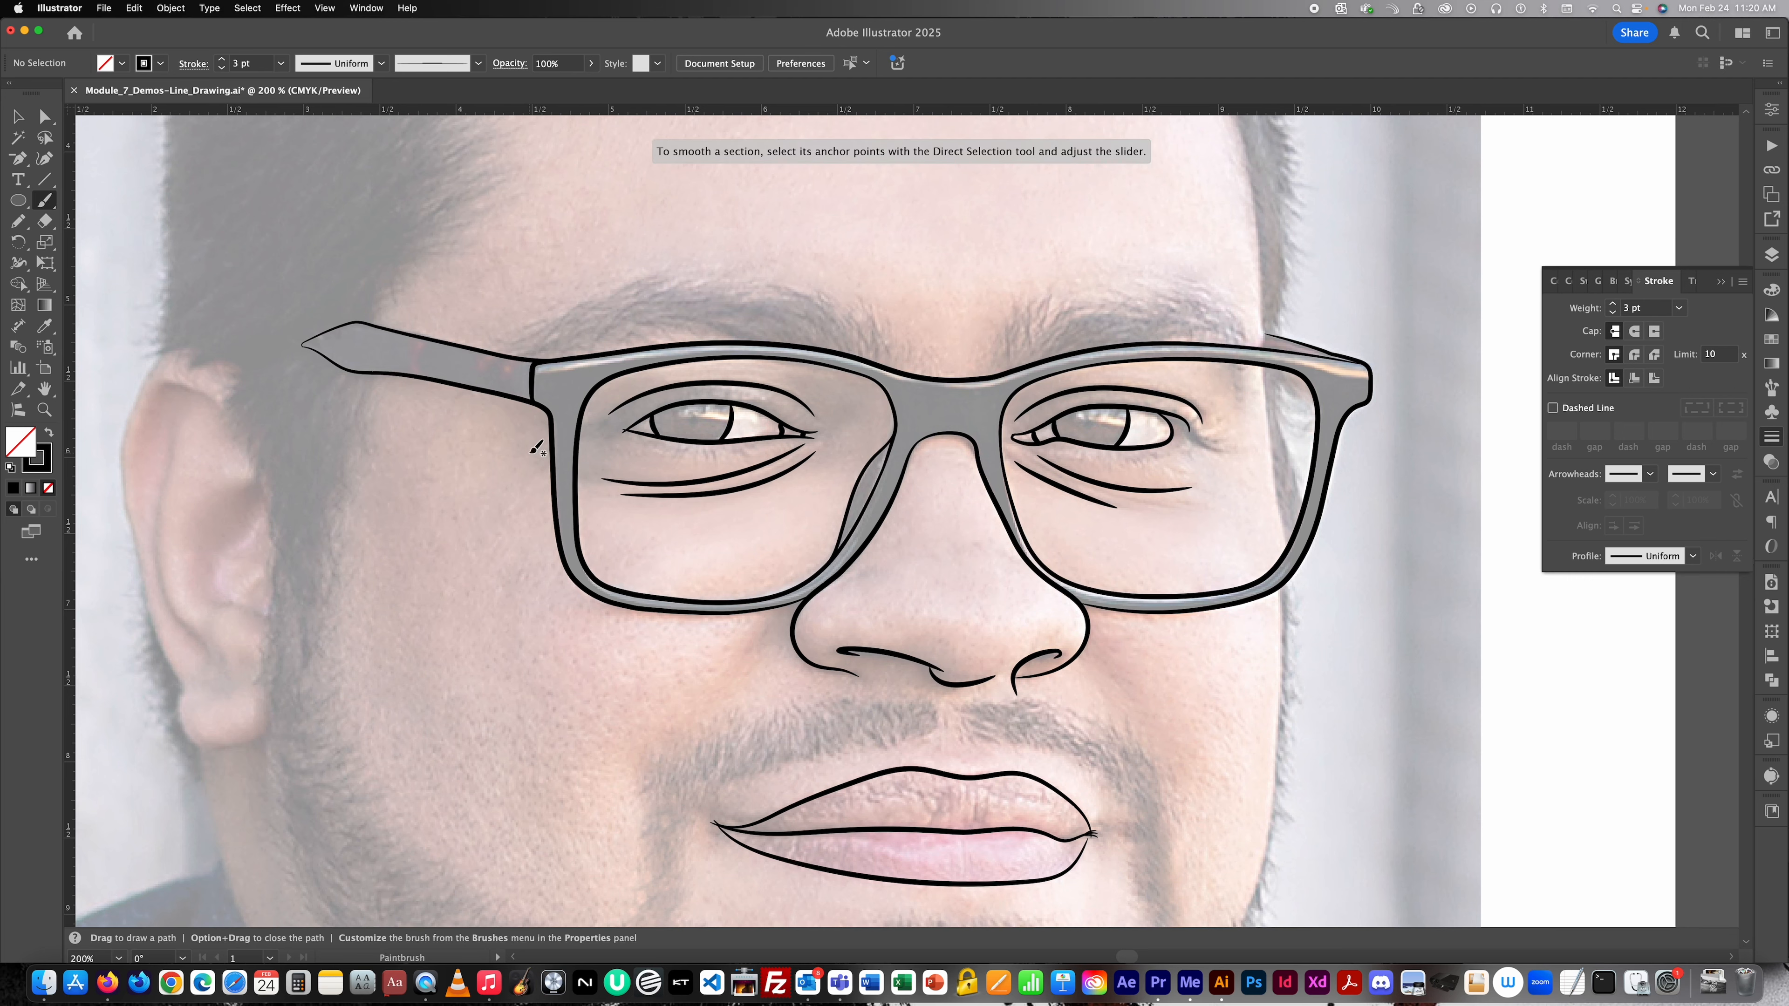
{"action": "scroll", "coordinate": [535, 448], "scroll_direction": "down", "scroll_amount": 5}
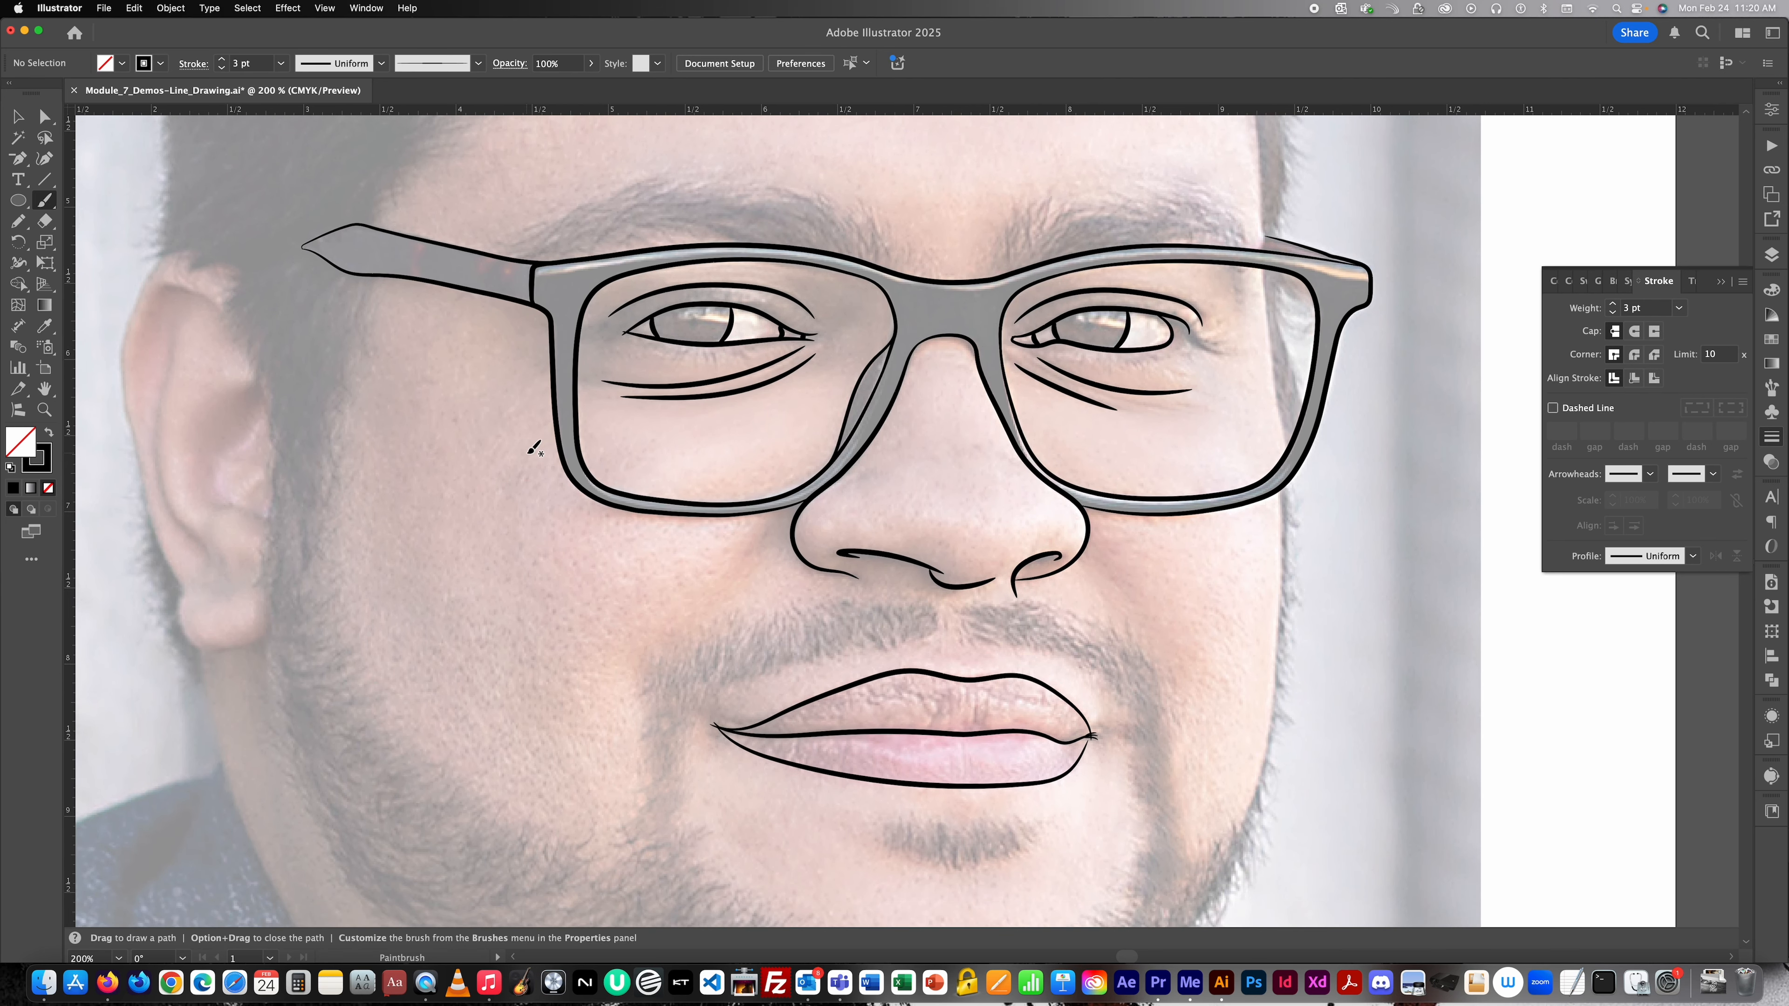
{"action": "scroll", "coordinate": [534, 448], "scroll_direction": "down", "scroll_amount": 3}
{"action": "scroll", "coordinate": [524, 453], "scroll_direction": "left", "scroll_amount": 6}
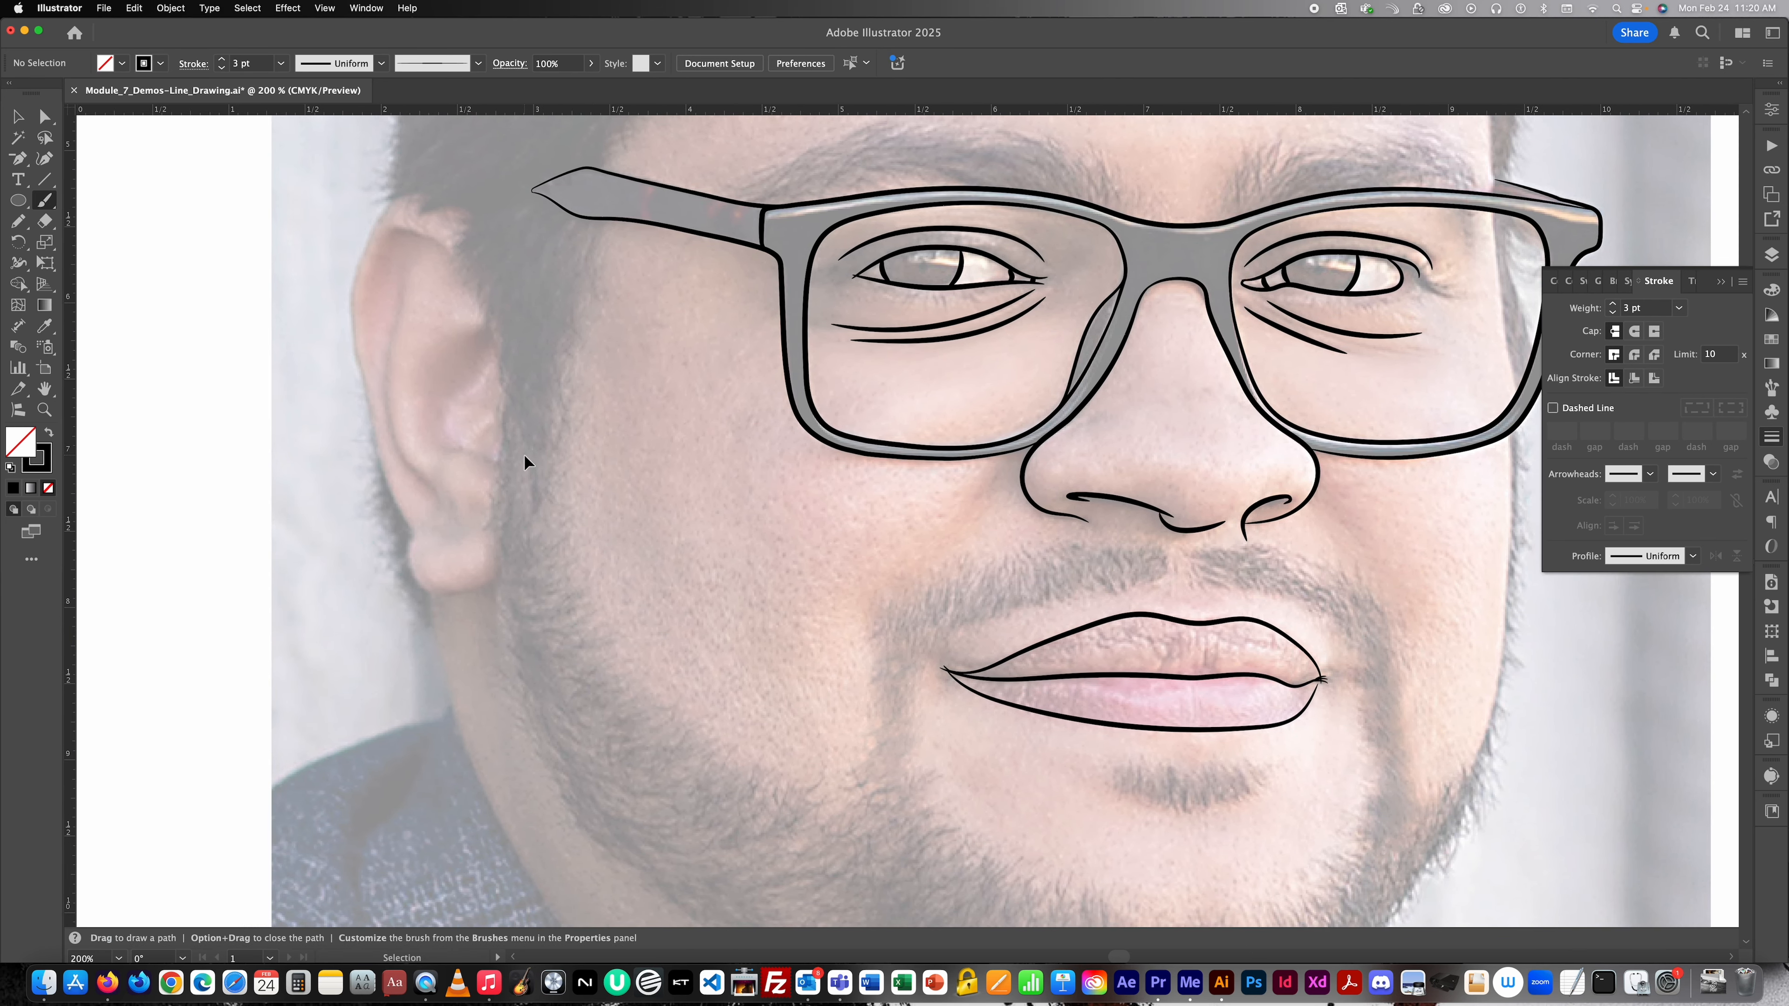
{"action": "scroll", "coordinate": [595, 444], "scroll_direction": "down", "scroll_amount": 1}
{"action": "scroll", "coordinate": [894, 547], "scroll_direction": "up", "scroll_amount": 8}
{"action": "scroll", "coordinate": [883, 546], "scroll_direction": "right", "scroll_amount": 8}
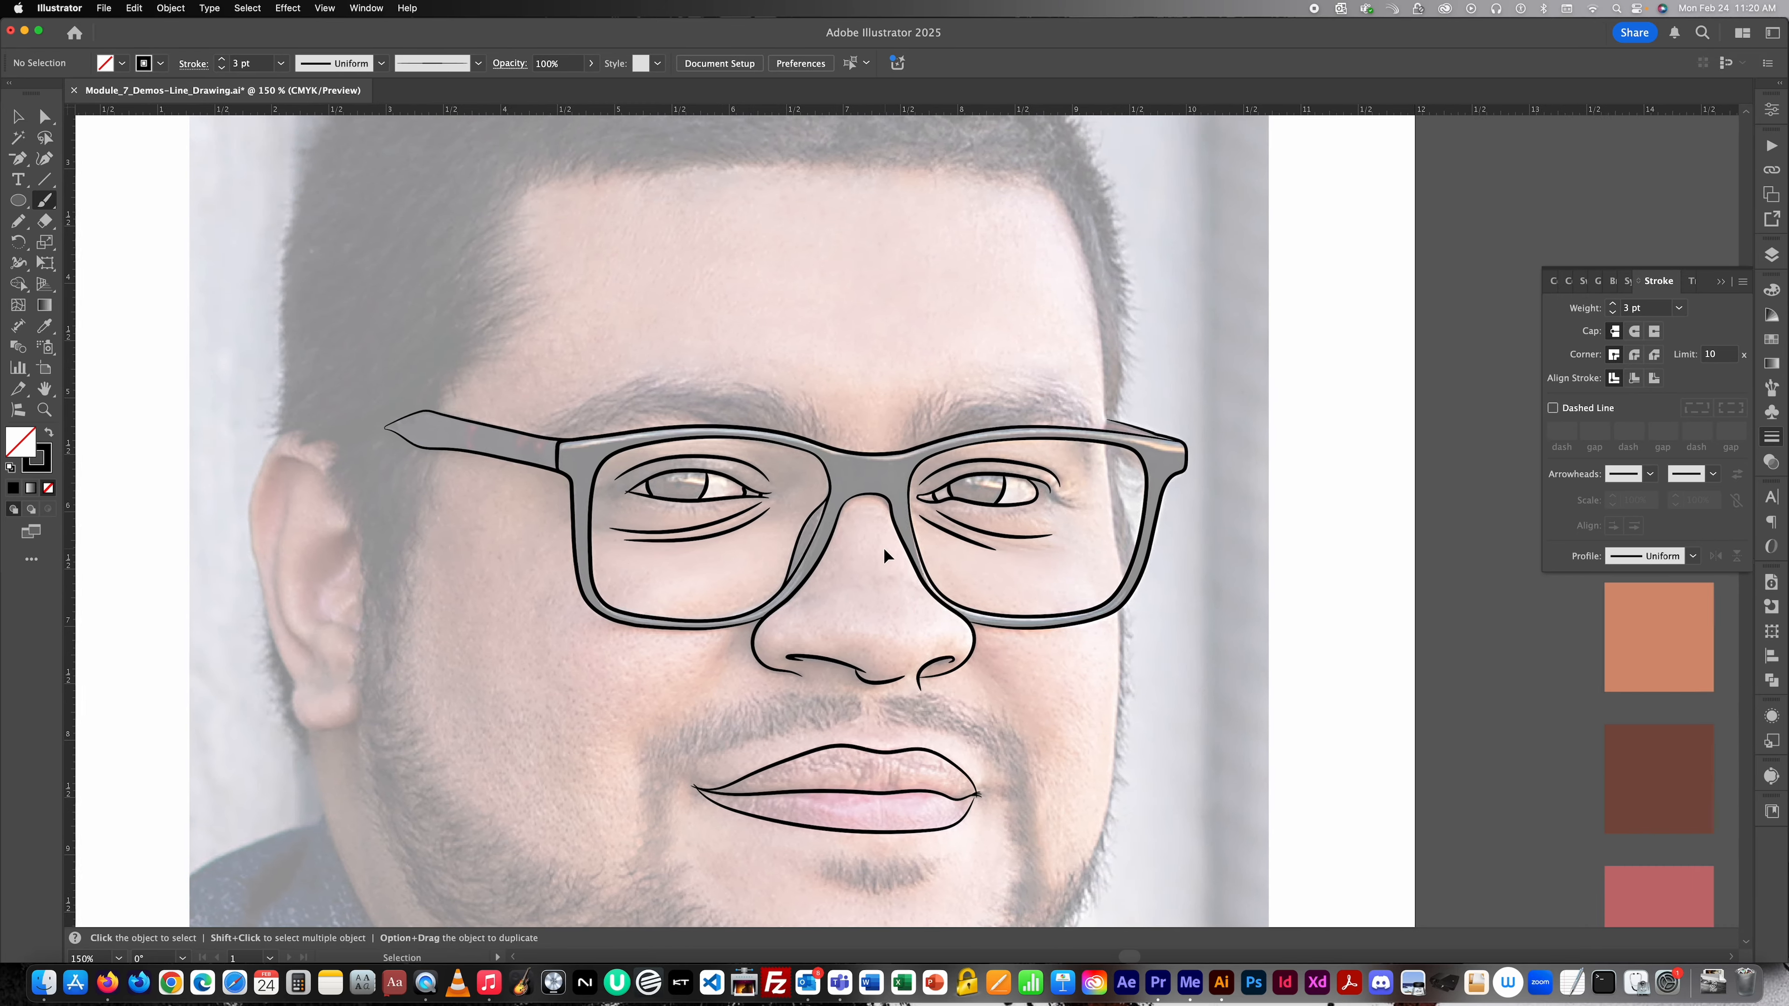
{"action": "scroll", "coordinate": [883, 547], "scroll_direction": "down", "scroll_amount": 6}
{"action": "scroll", "coordinate": [886, 546], "scroll_direction": "left", "scroll_amount": 6}
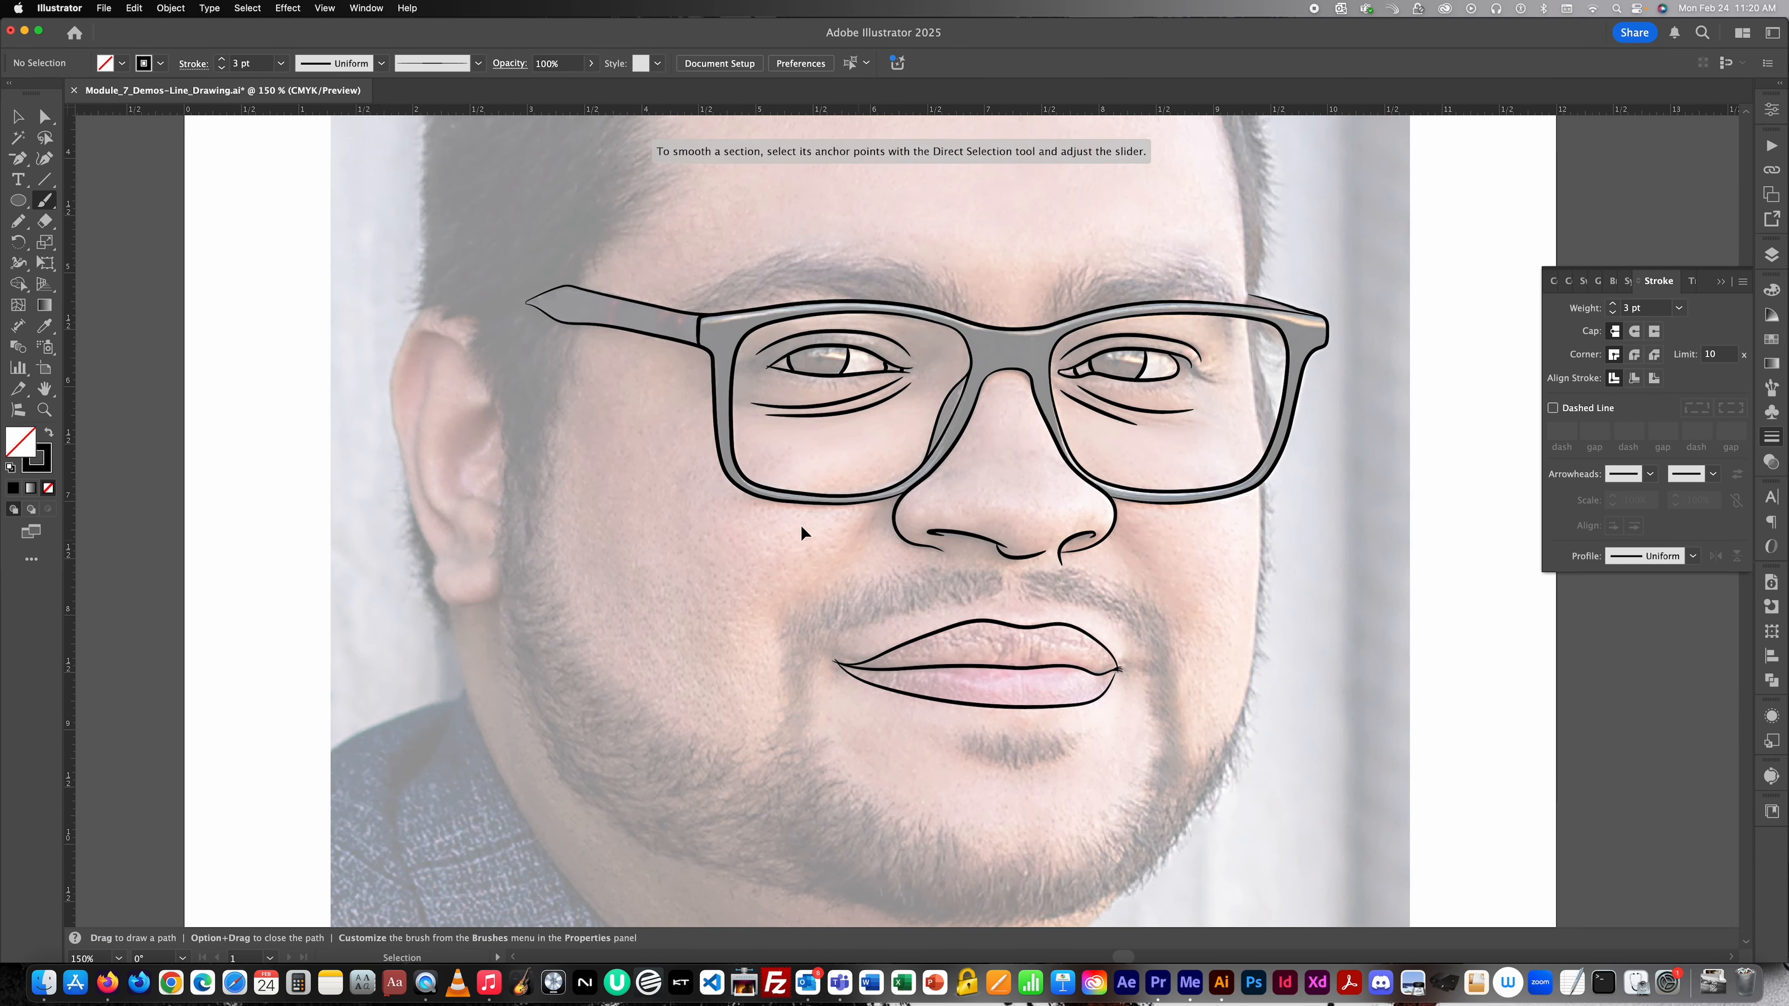
{"action": "scroll", "coordinate": [407, 442], "scroll_direction": "up", "scroll_amount": 5}
{"action": "scroll", "coordinate": [481, 448], "scroll_direction": "left", "scroll_amount": 3}
{"action": "scroll", "coordinate": [481, 447], "scroll_direction": "up", "scroll_amount": 2}
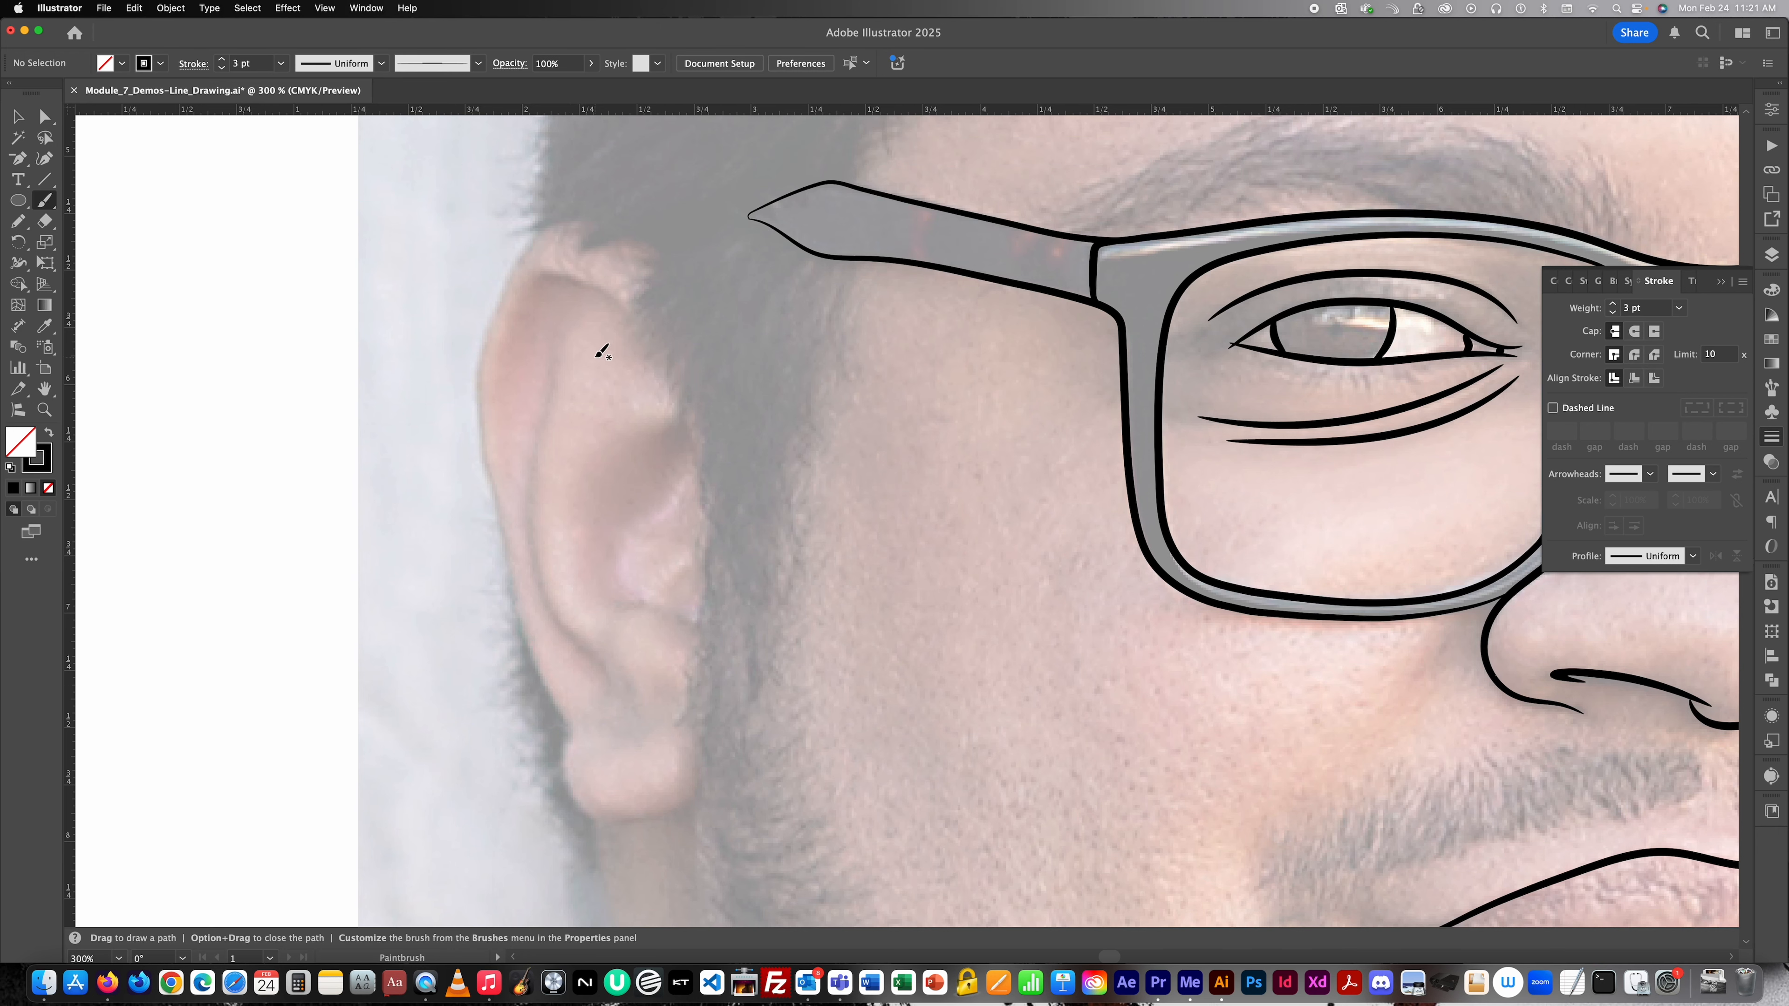
{"action": "scroll", "coordinate": [602, 350], "scroll_direction": "left", "scroll_amount": 1}
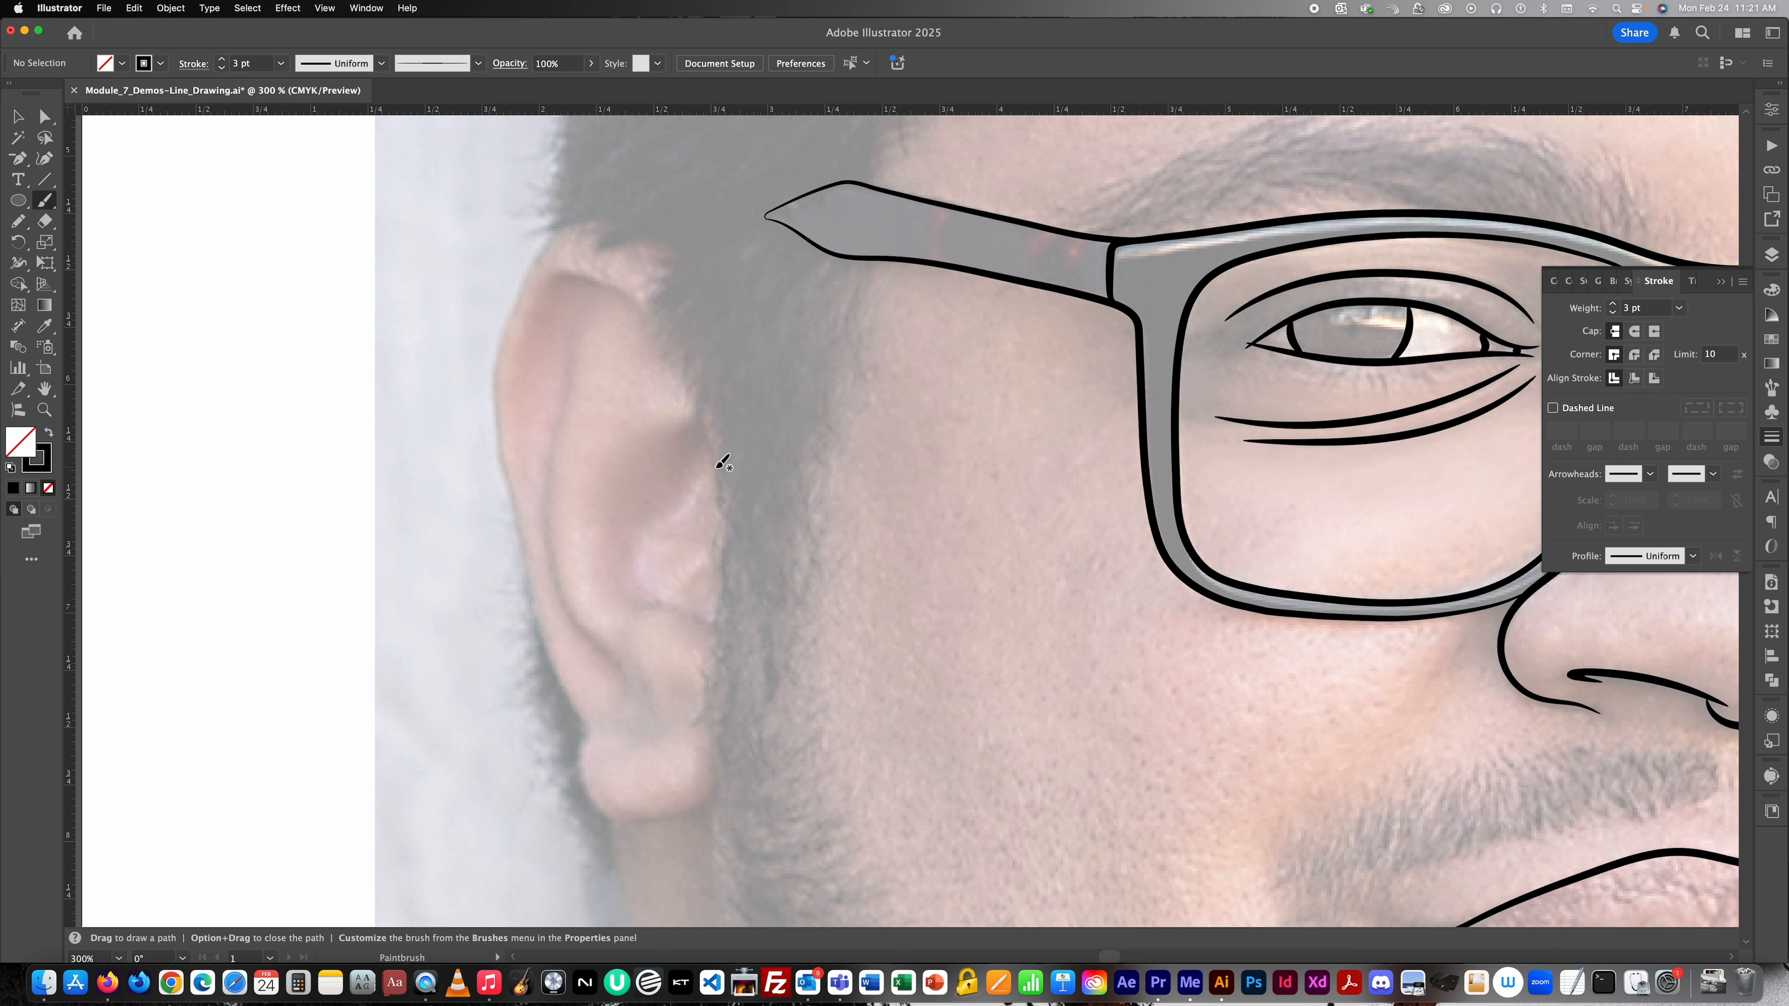
{"action": "mouse_move", "coordinate": [703, 421]}
{"action": "left_mouse_down"}
{"action": "mouse_move", "coordinate": [622, 296]}
{"action": "mouse_move", "coordinate": [564, 278]}
{"action": "mouse_move", "coordinate": [515, 330]}
{"action": "mouse_move", "coordinate": [510, 430]}
{"action": "left_mouse_up"}
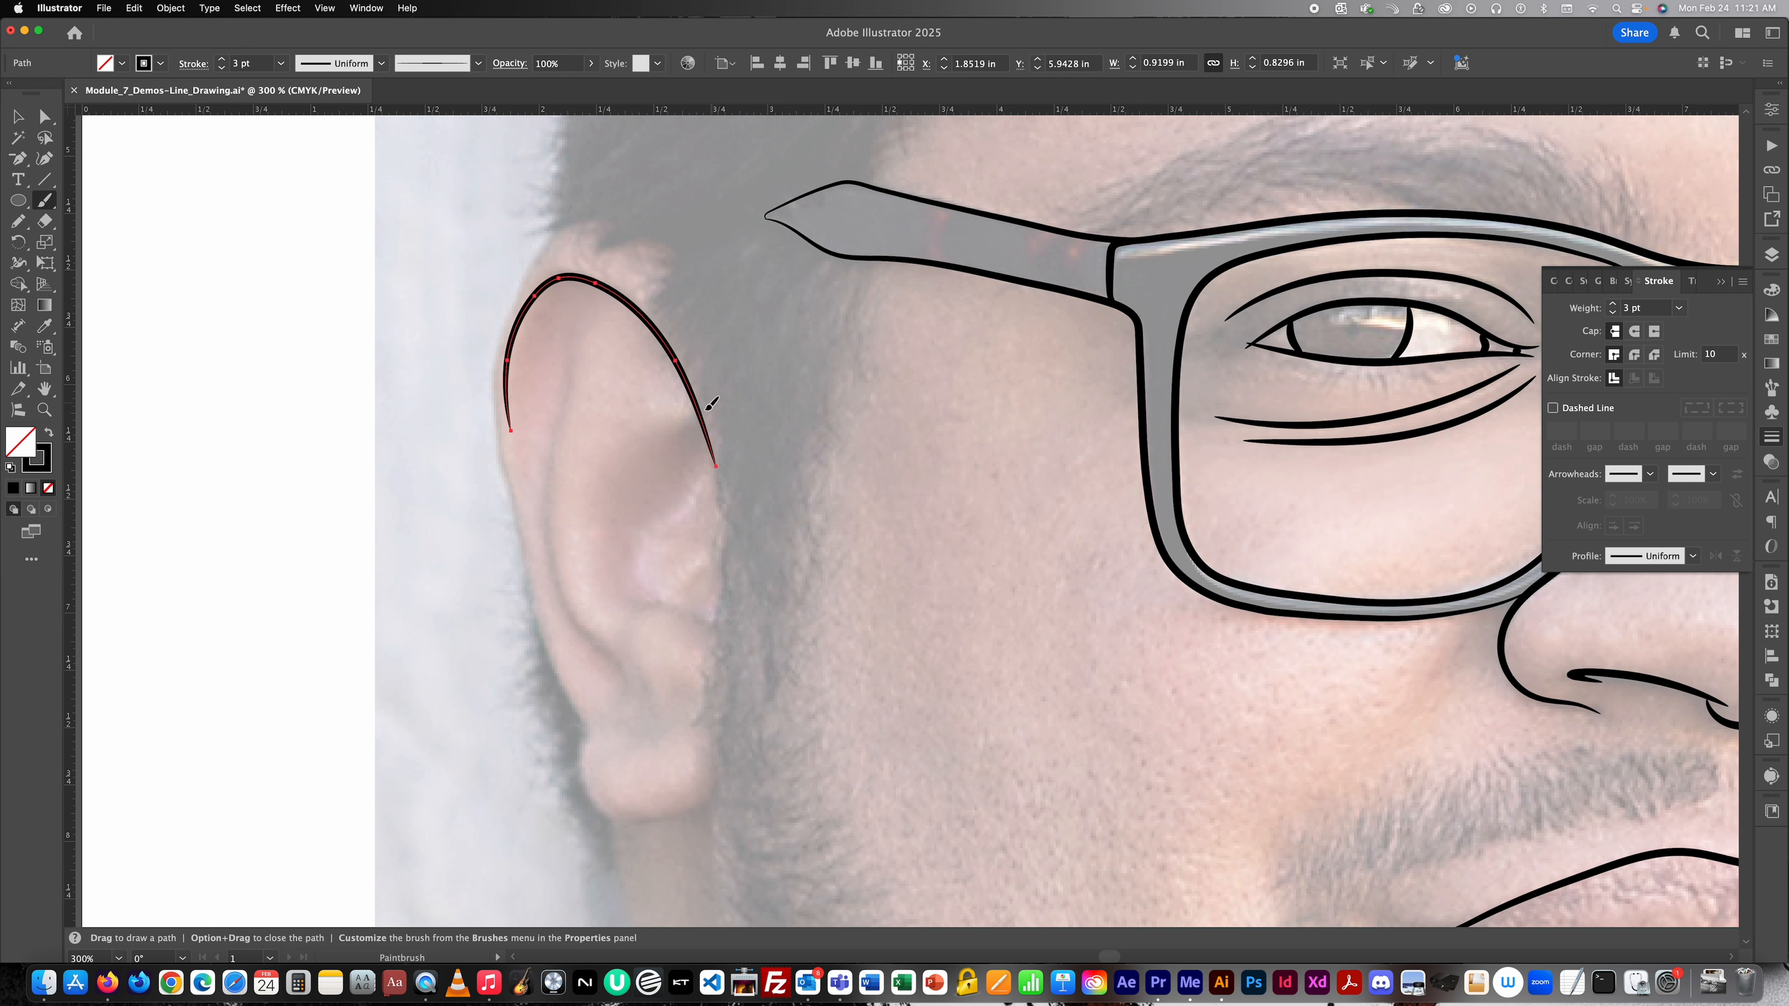
{"action": "left_click", "coordinate": [767, 412], "text": "super"}
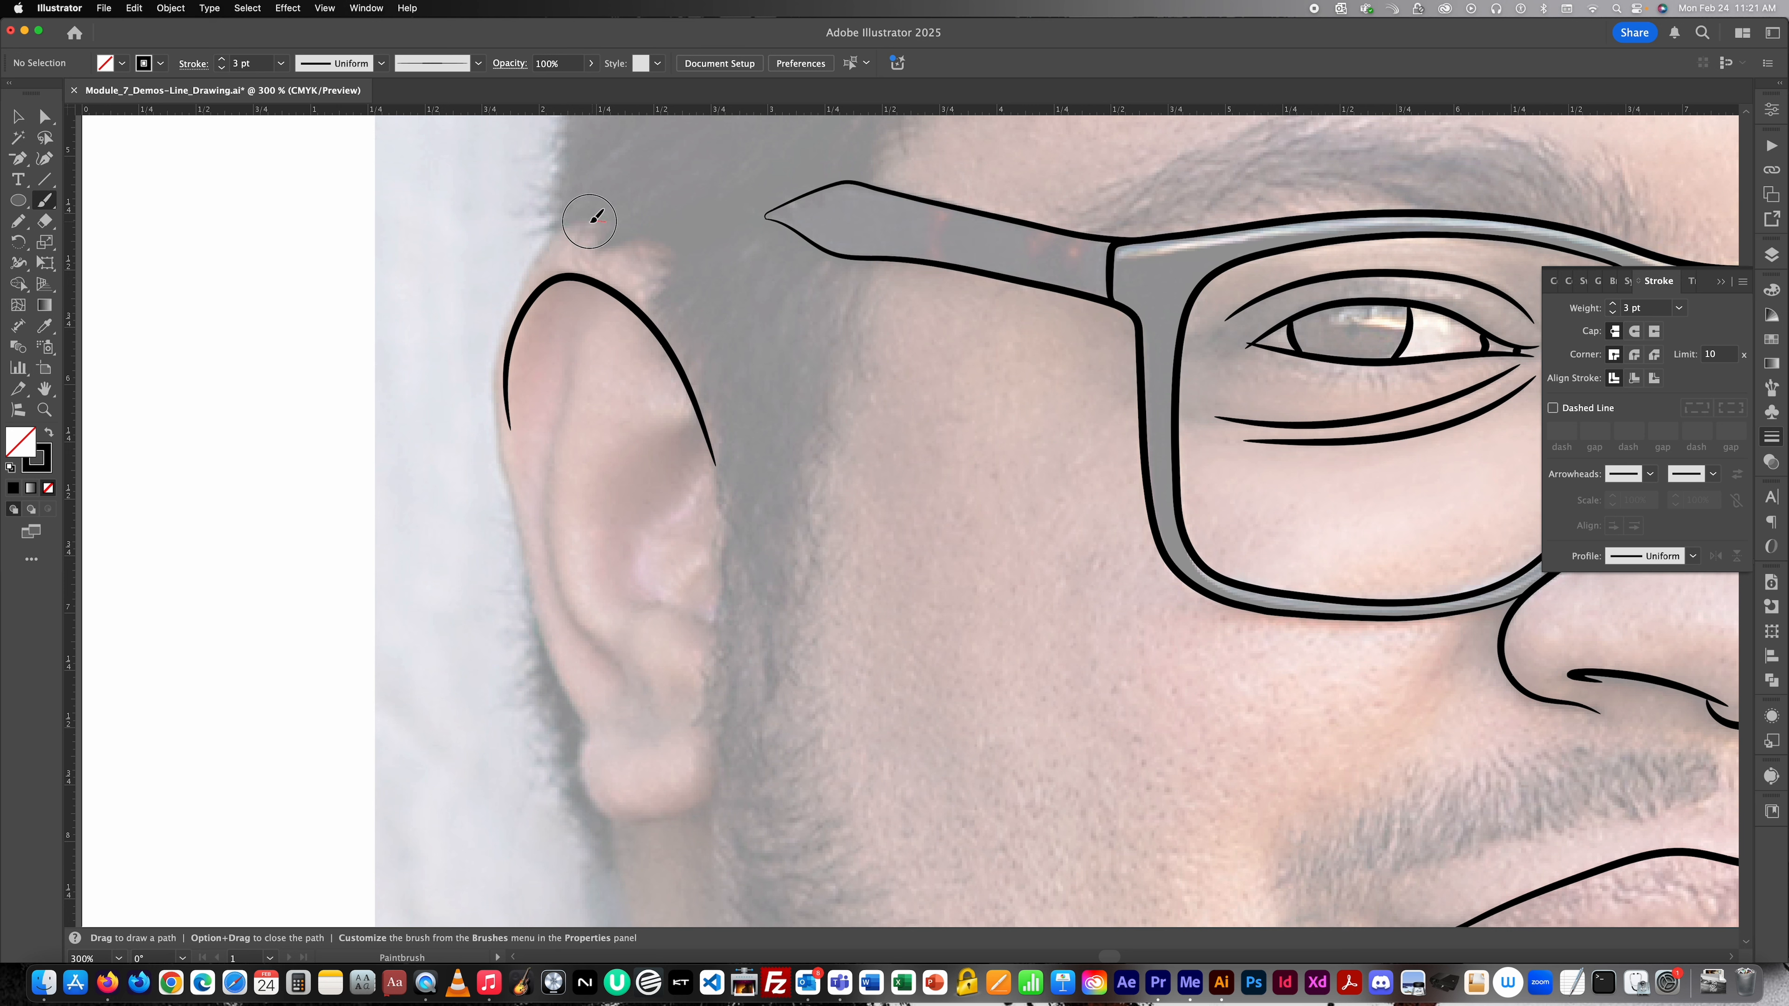
{"action": "mouse_move", "coordinate": [593, 221]}
{"action": "left_mouse_down"}
{"action": "mouse_move", "coordinate": [545, 240]}
{"action": "mouse_move", "coordinate": [500, 326]}
{"action": "mouse_move", "coordinate": [498, 471]}
{"action": "mouse_move", "coordinate": [526, 558]}
{"action": "left_mouse_up"}
{"action": "scroll", "coordinate": [536, 521], "scroll_direction": "down", "scroll_amount": 5}
{"action": "scroll", "coordinate": [536, 522], "scroll_direction": "up", "scroll_amount": 3}
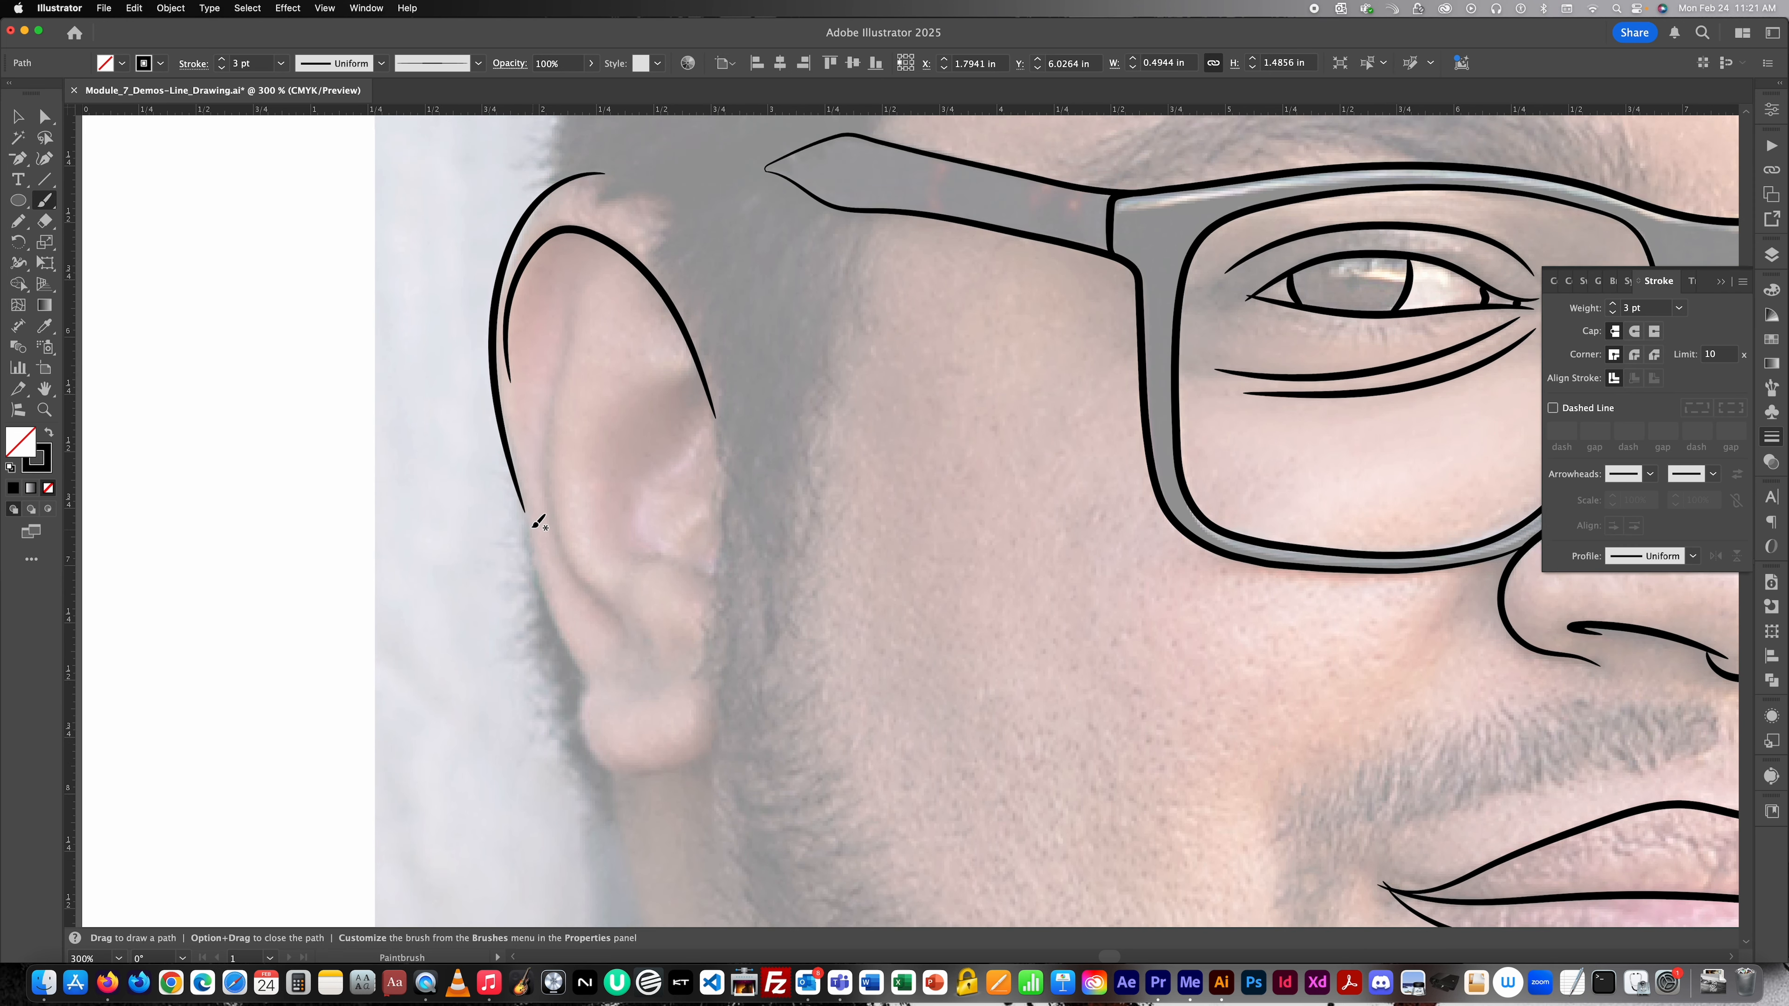
{"action": "key", "text": "super+z"}
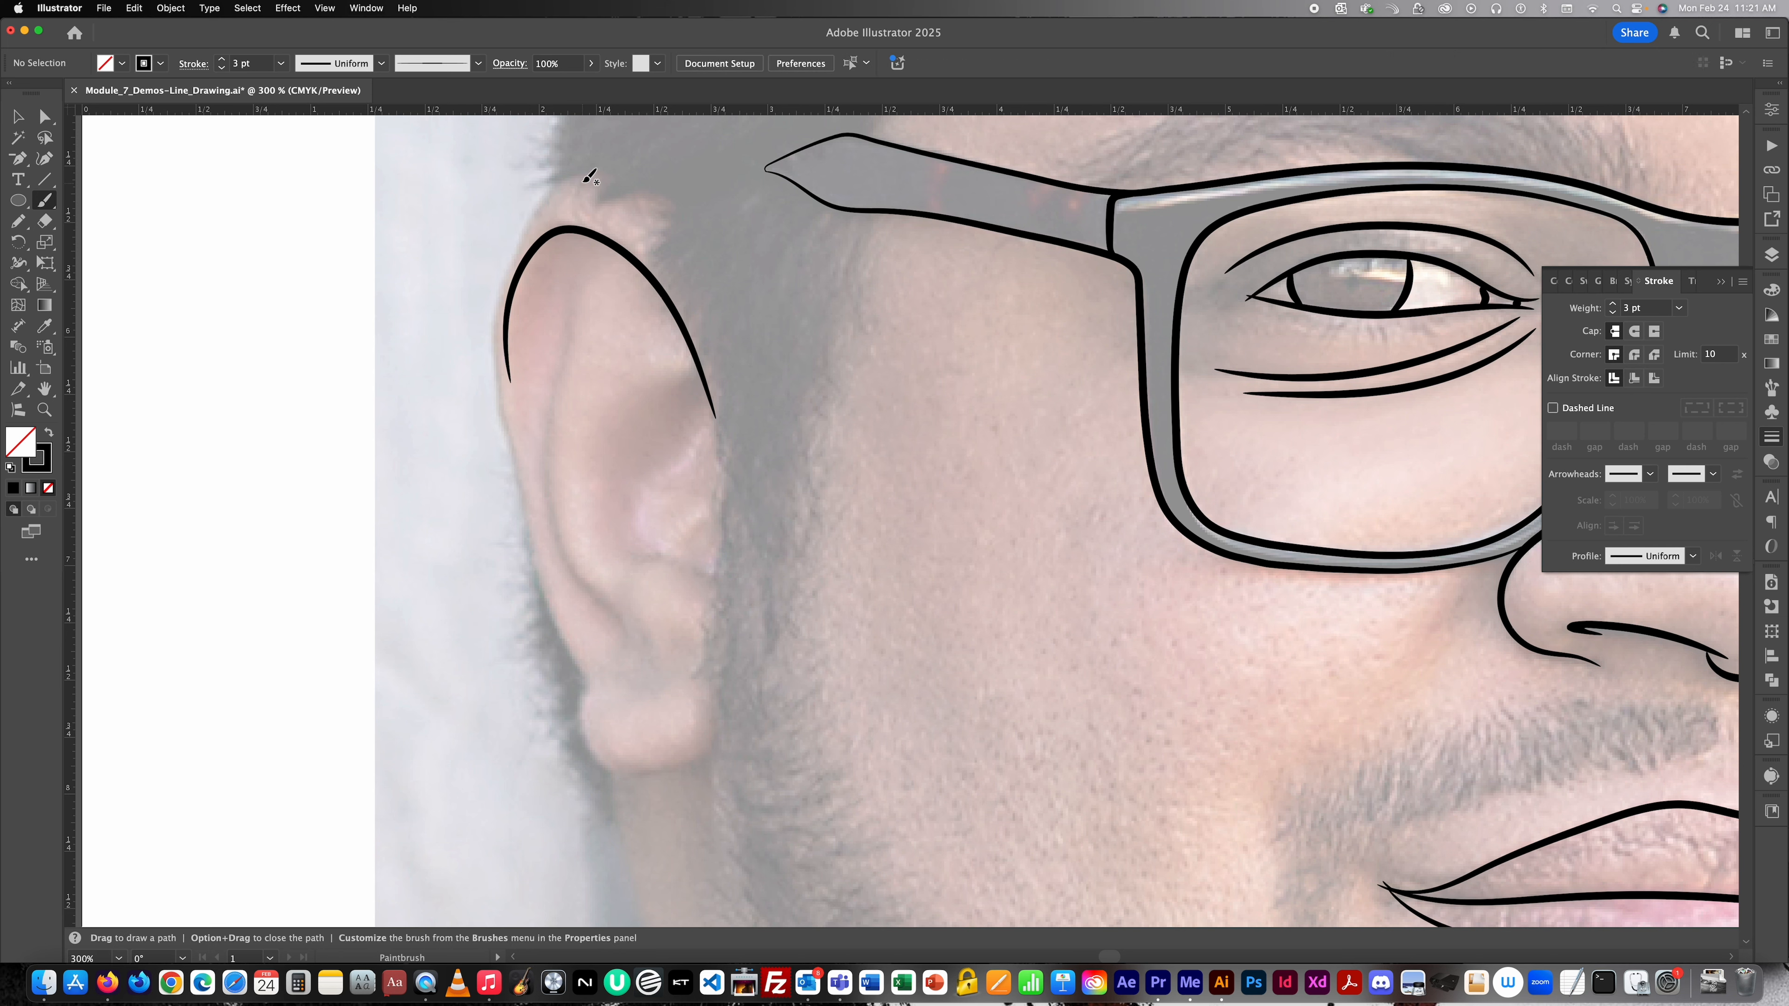
Paint the ear's outer edge from its top near the hairline down to just above the earlobe.
{"action": "mouse_move", "coordinate": [572, 179]}
{"action": "left_mouse_down"}
{"action": "mouse_move", "coordinate": [523, 226]}
{"action": "mouse_move", "coordinate": [496, 303]}
{"action": "mouse_move", "coordinate": [510, 431]}
{"action": "left_mouse_up"}
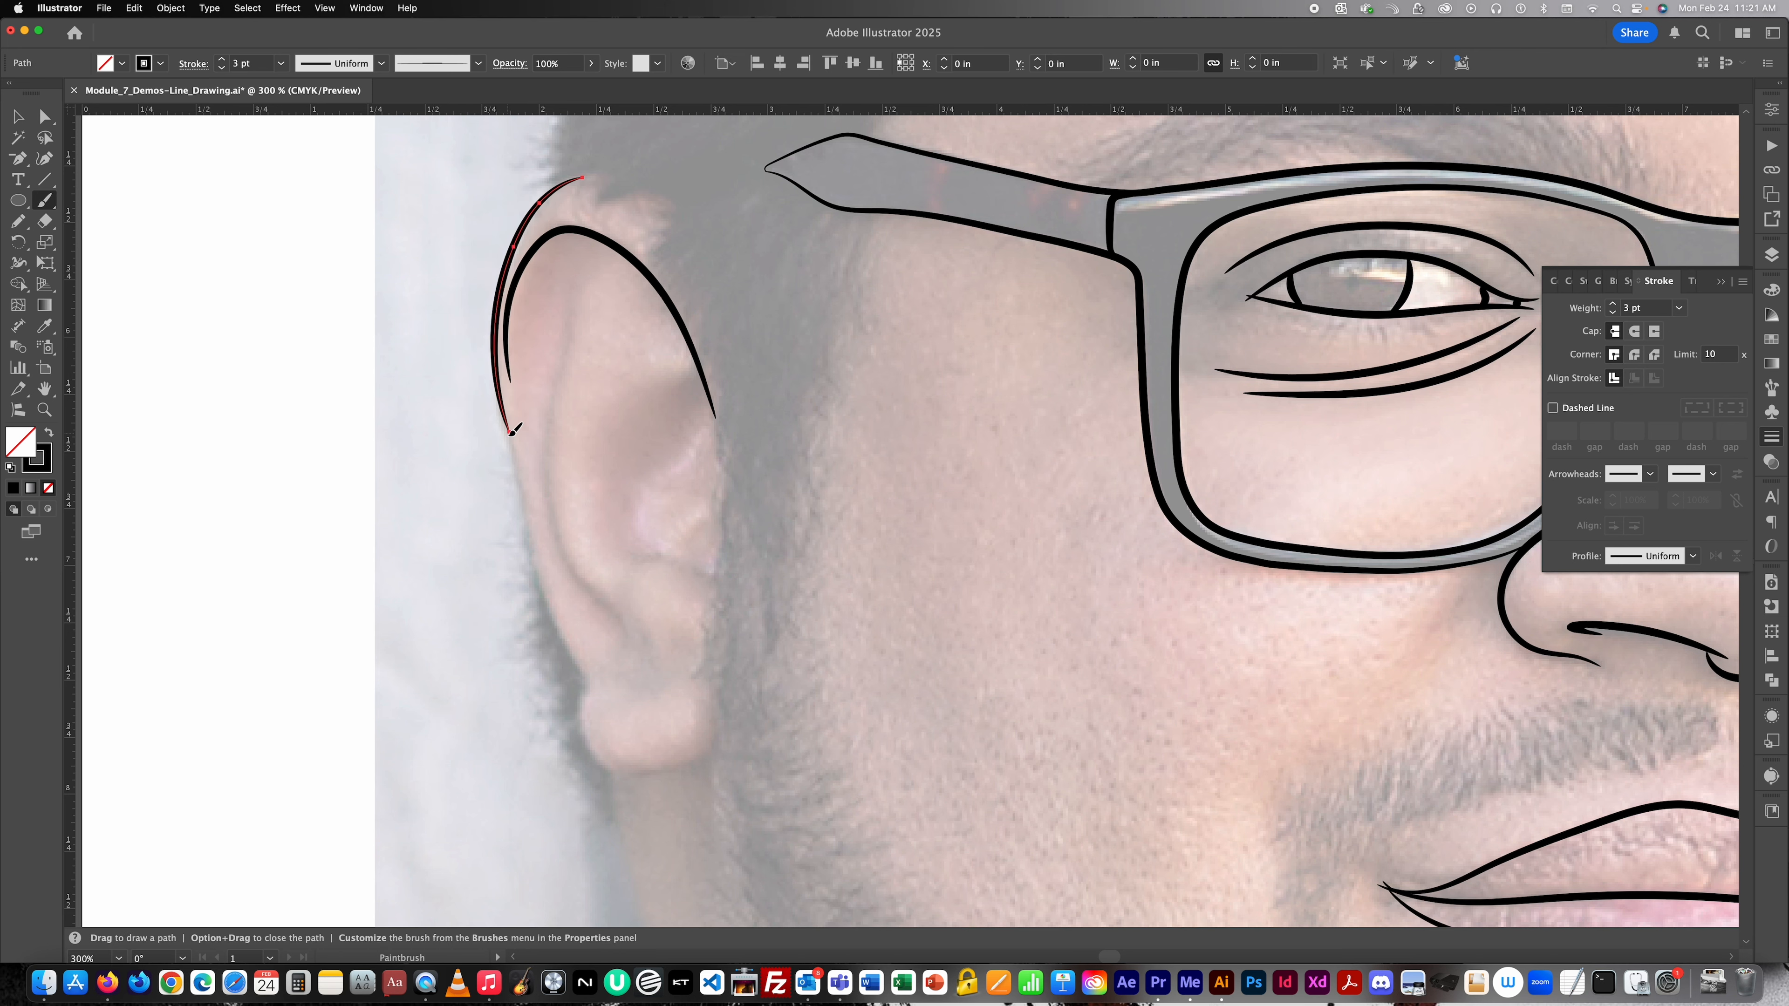
{"action": "scroll", "coordinate": [520, 405], "scroll_direction": "down", "scroll_amount": 5}
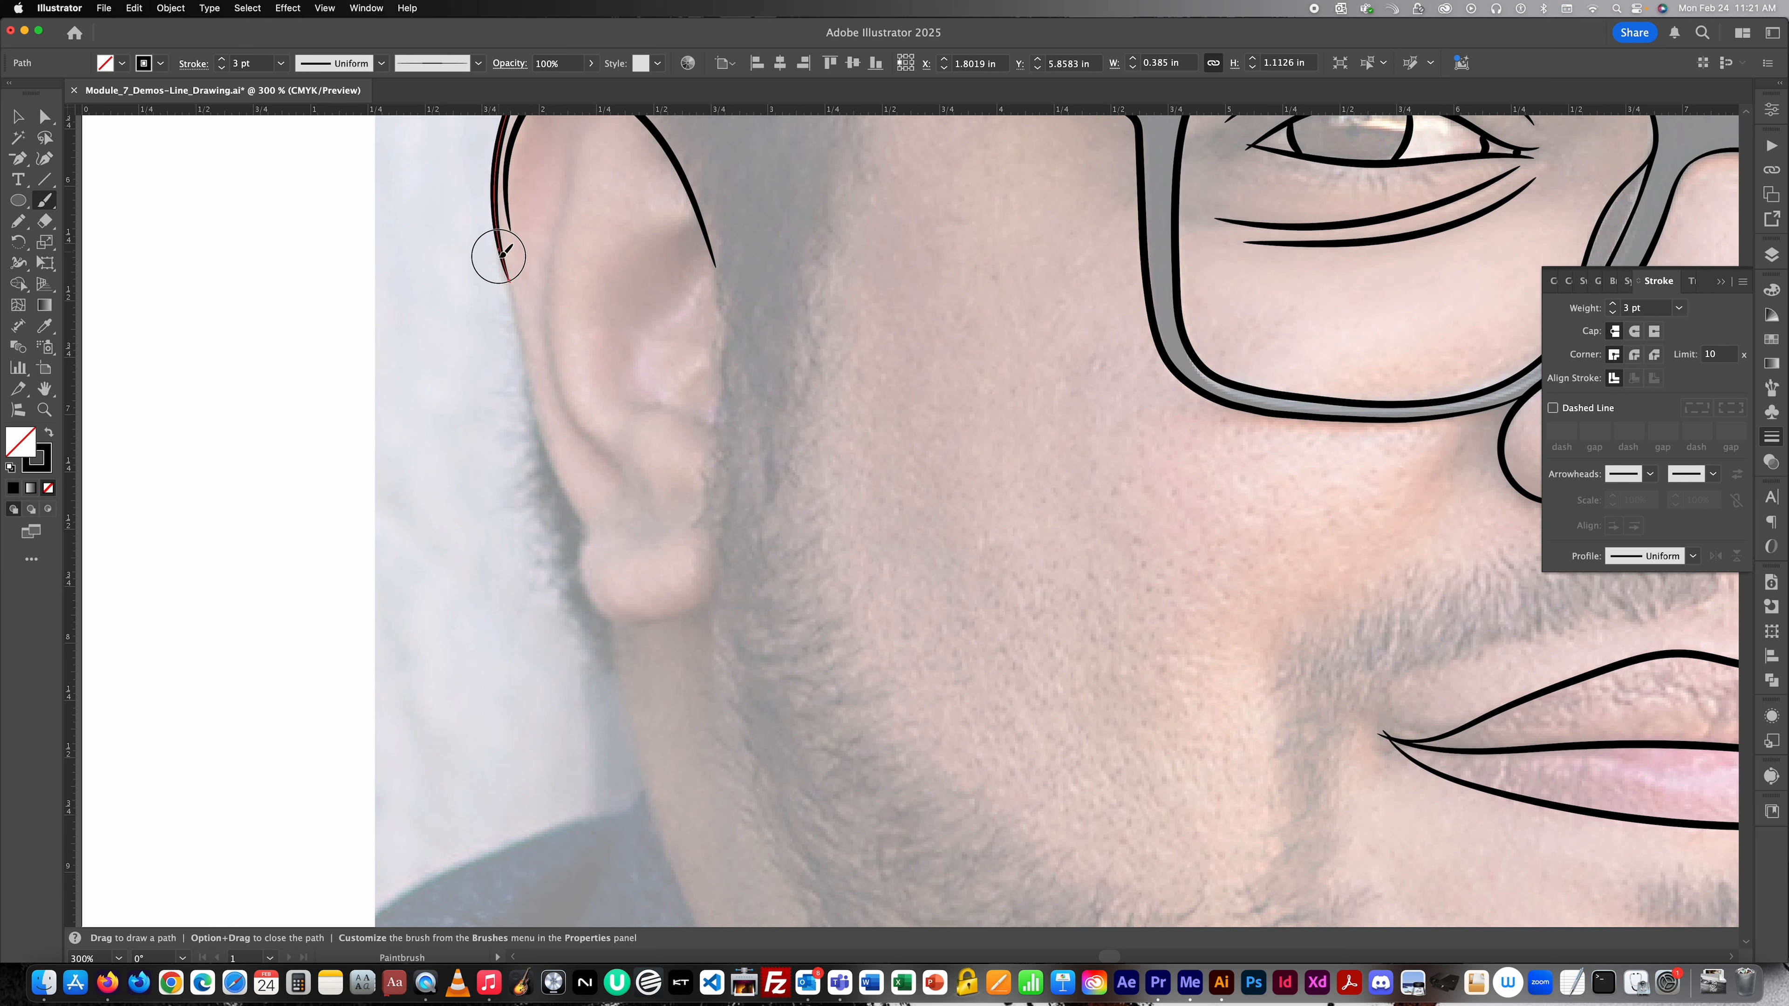
{"action": "left_click_drag", "start_coordinate": [500, 256], "coordinate": [523, 348]}
{"action": "key", "text": "super+z"}
{"action": "mouse_move", "coordinate": [509, 280]}
{"action": "left_mouse_down"}
{"action": "mouse_move", "coordinate": [531, 403]}
{"action": "mouse_move", "coordinate": [585, 514]}
{"action": "left_mouse_up"}
Extend the outer ear line around the earlobe, finishing with a small upward curve beside the cheek.
{"action": "scroll", "coordinate": [586, 438], "scroll_direction": "down", "scroll_amount": 3}
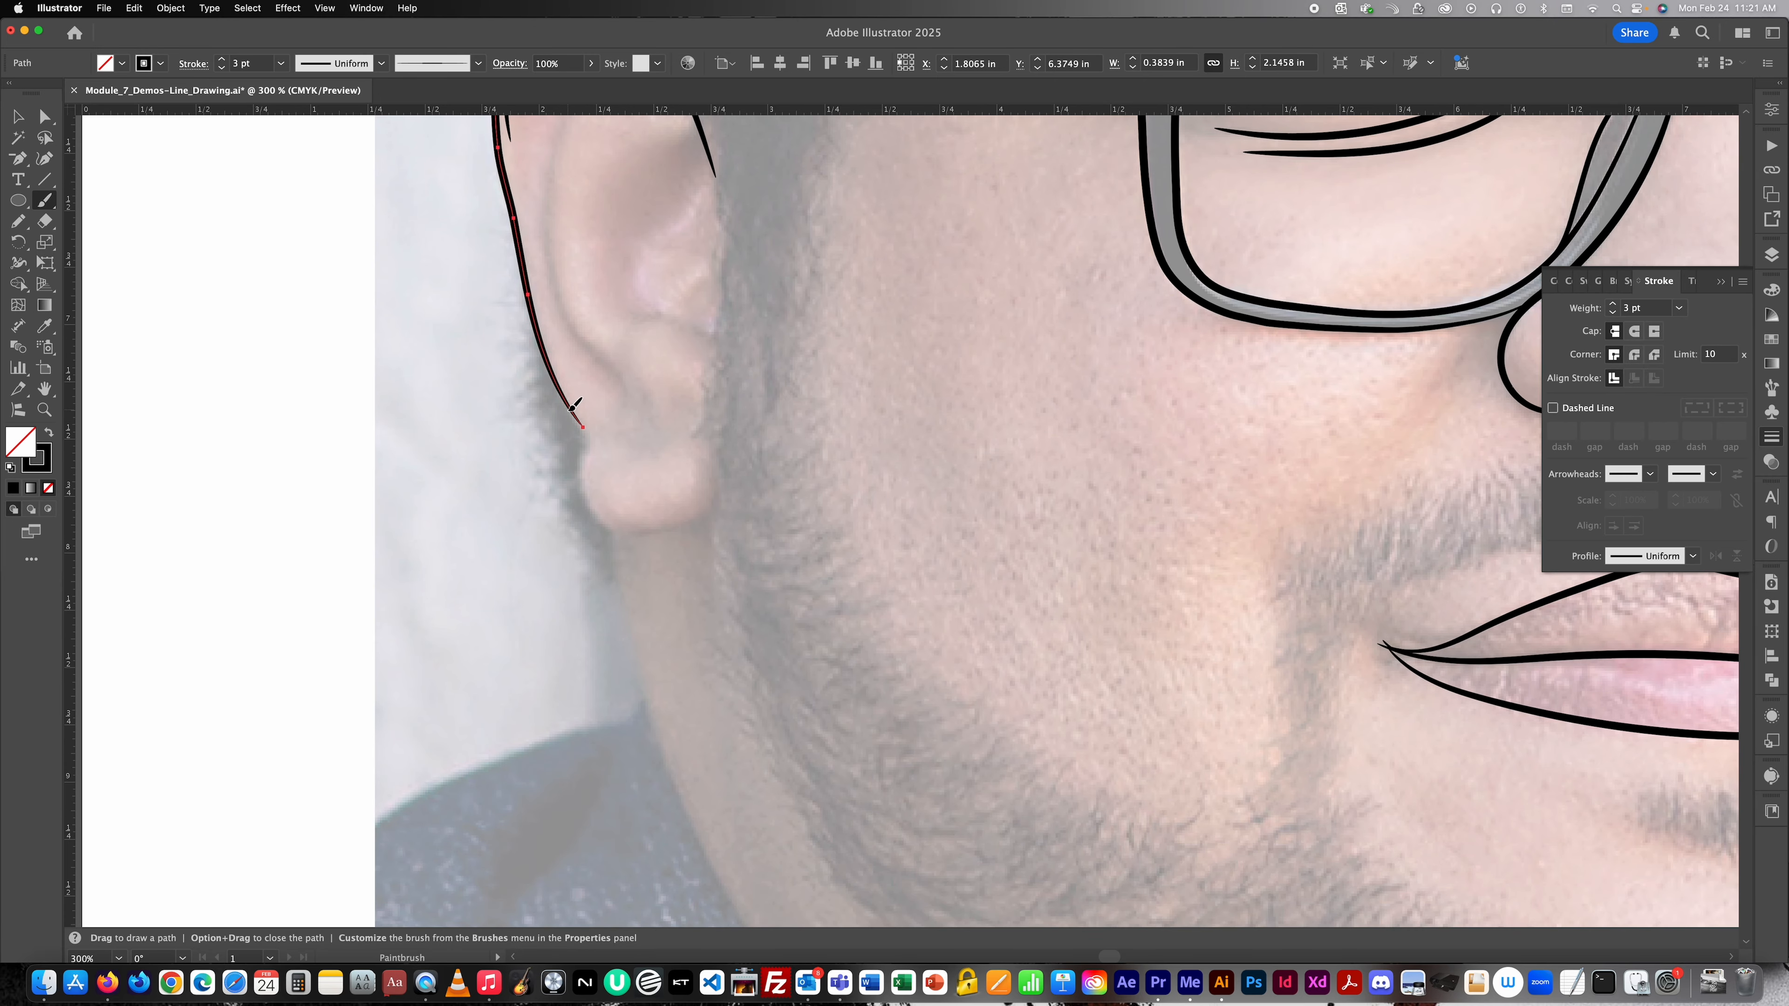
{"action": "mouse_move", "coordinate": [583, 426]}
{"action": "left_mouse_down"}
{"action": "mouse_move", "coordinate": [588, 508]}
{"action": "mouse_move", "coordinate": [620, 538]}
{"action": "mouse_move", "coordinate": [674, 536]}
{"action": "mouse_move", "coordinate": [717, 449]}
{"action": "left_mouse_up"}
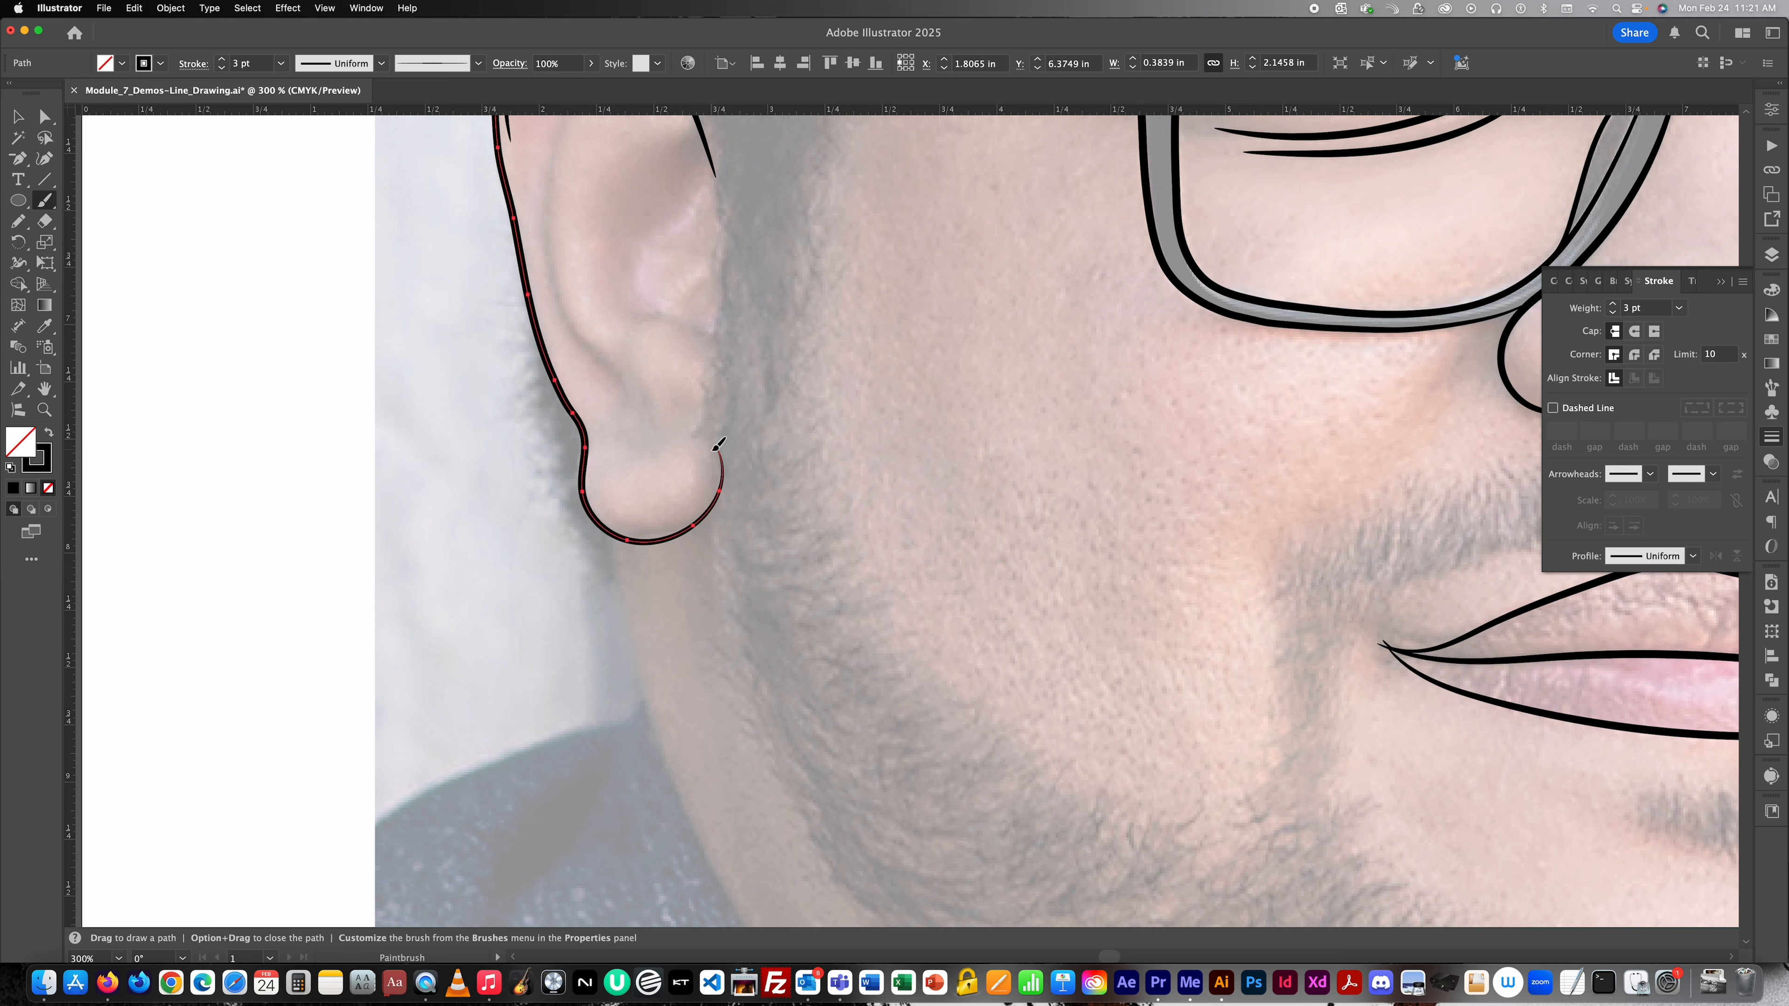
{"action": "key", "text": "super+z"}
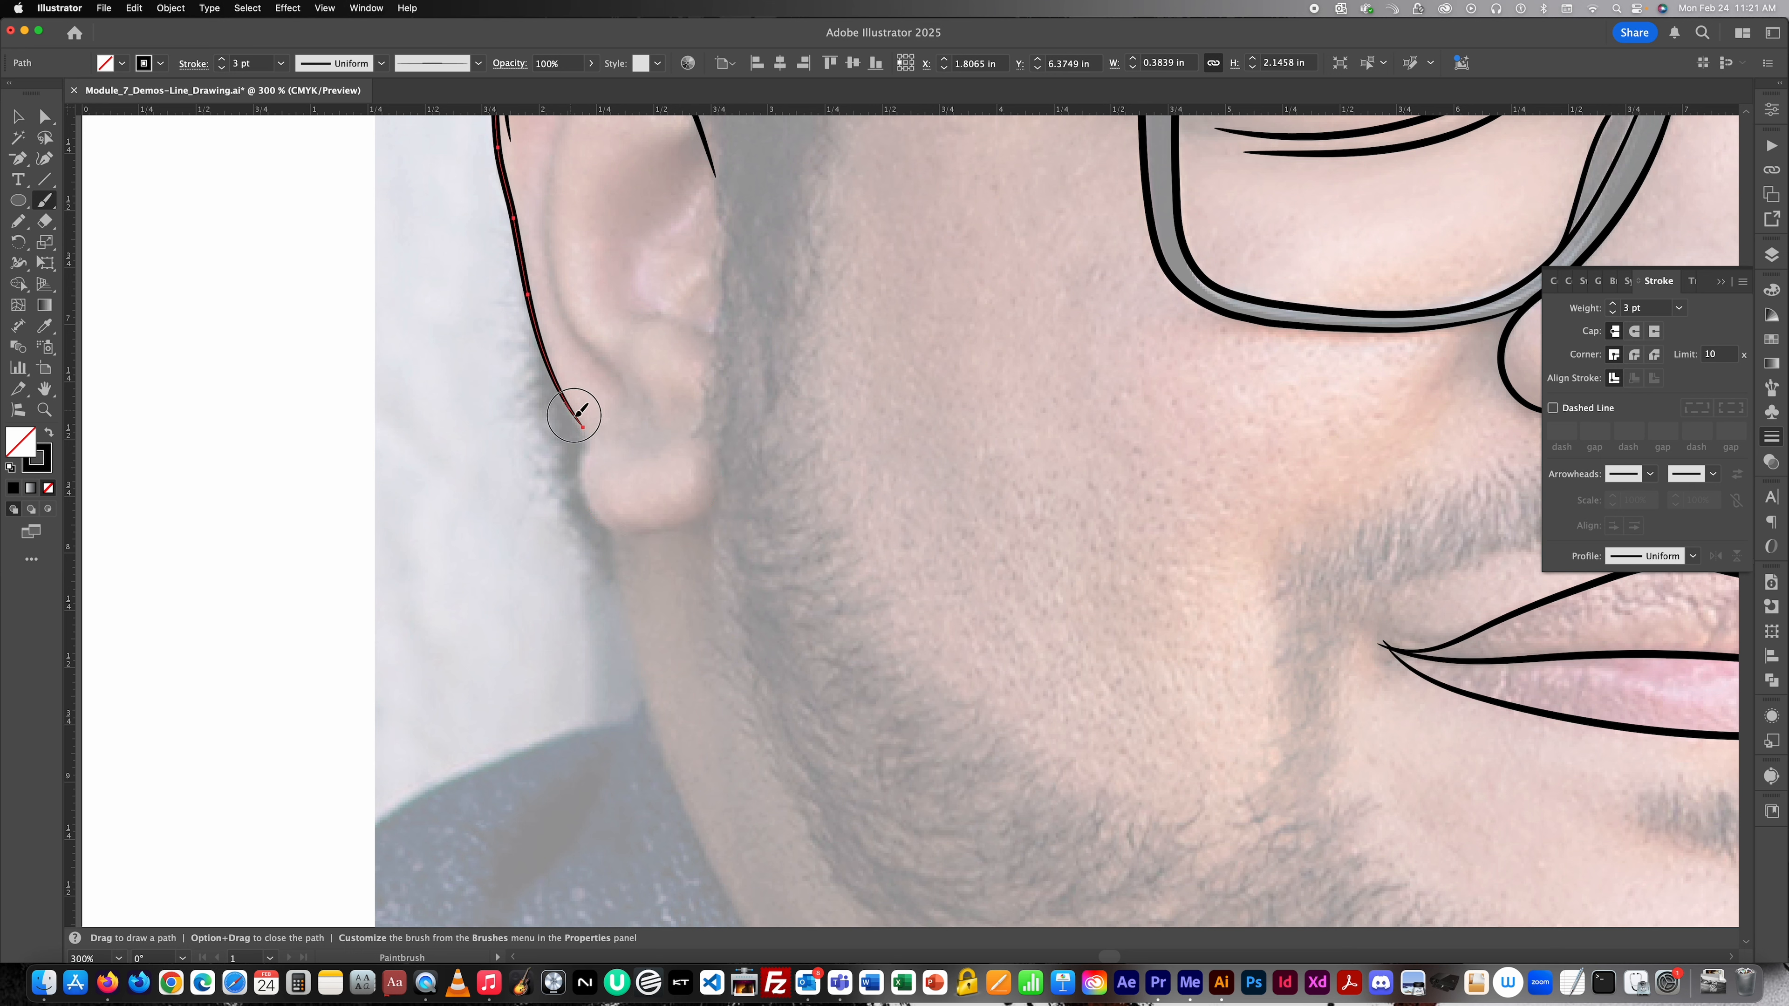
{"action": "mouse_move", "coordinate": [582, 426]}
{"action": "left_mouse_down"}
{"action": "mouse_move", "coordinate": [600, 512]}
{"action": "mouse_move", "coordinate": [673, 512]}
{"action": "left_mouse_up"}
{"action": "key", "text": "super+z"}
{"action": "mouse_move", "coordinate": [583, 427]}
{"action": "left_mouse_down"}
{"action": "mouse_move", "coordinate": [583, 509]}
{"action": "mouse_move", "coordinate": [617, 533]}
{"action": "mouse_move", "coordinate": [693, 522]}
{"action": "mouse_move", "coordinate": [715, 463]}
{"action": "left_mouse_up"}
Paint the long inner fold of the ear and two short curved marks beside its lower end.
{"action": "scroll", "coordinate": [738, 447], "scroll_direction": "up", "scroll_amount": 5}
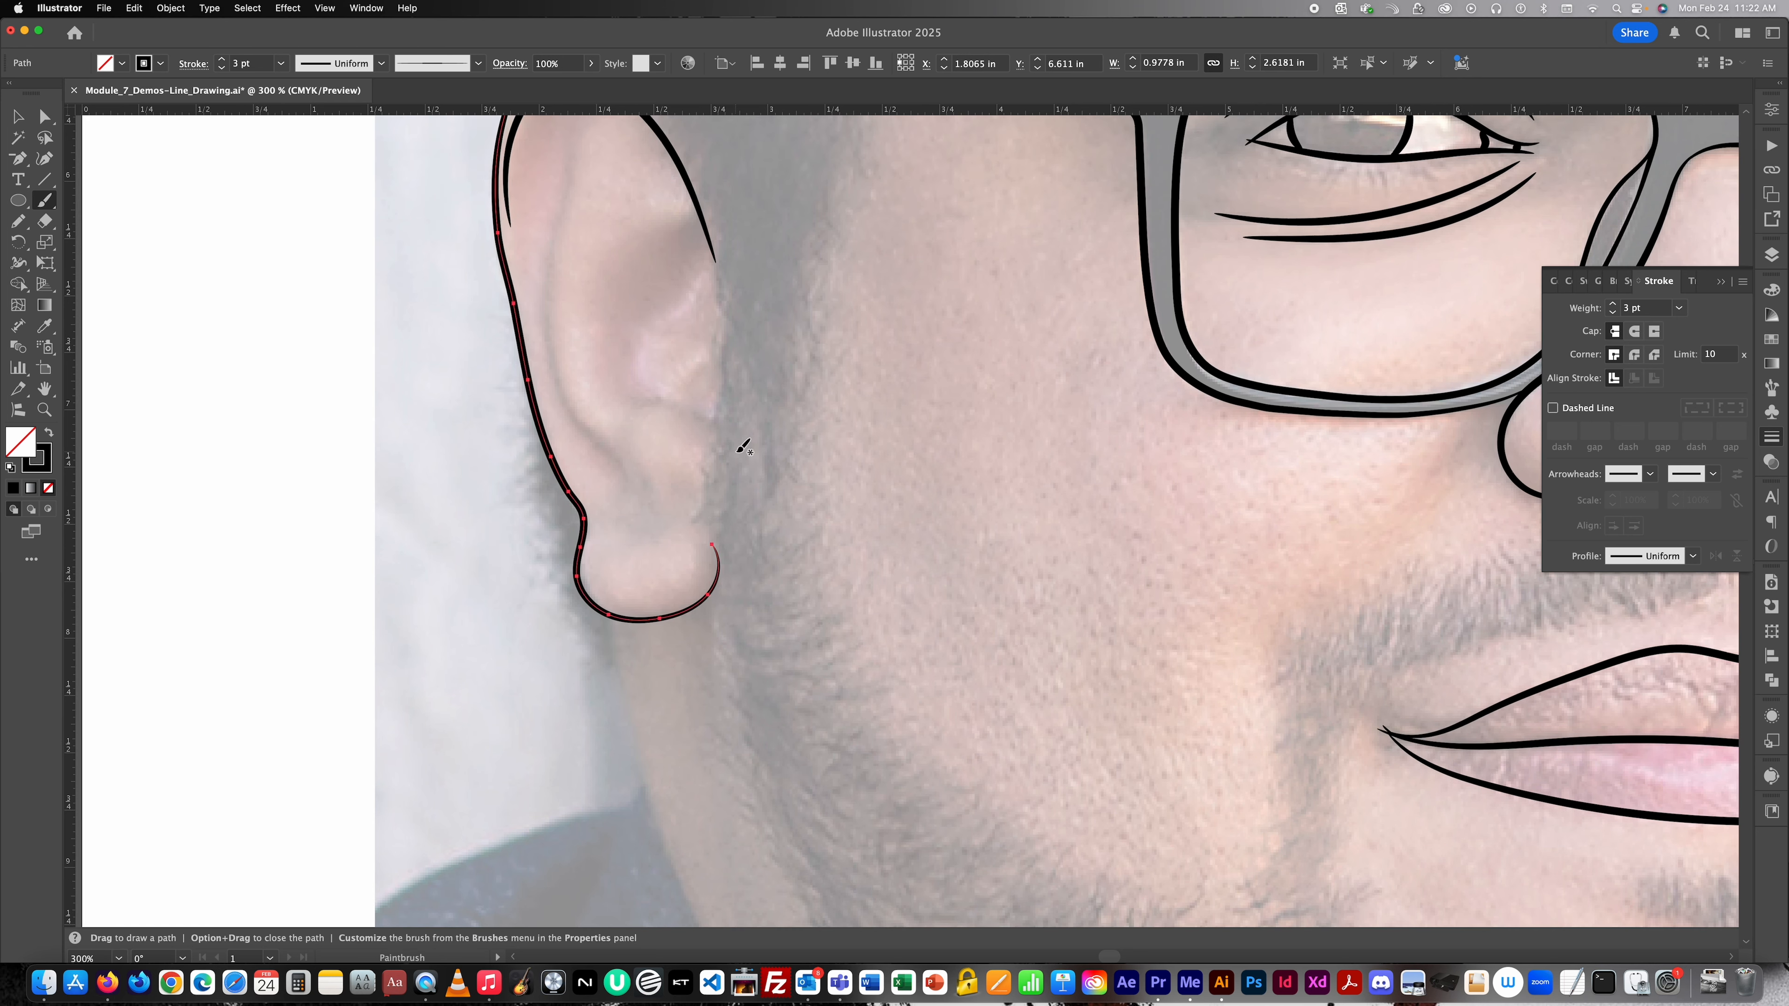
{"action": "scroll", "coordinate": [597, 357], "scroll_direction": "up", "scroll_amount": 2}
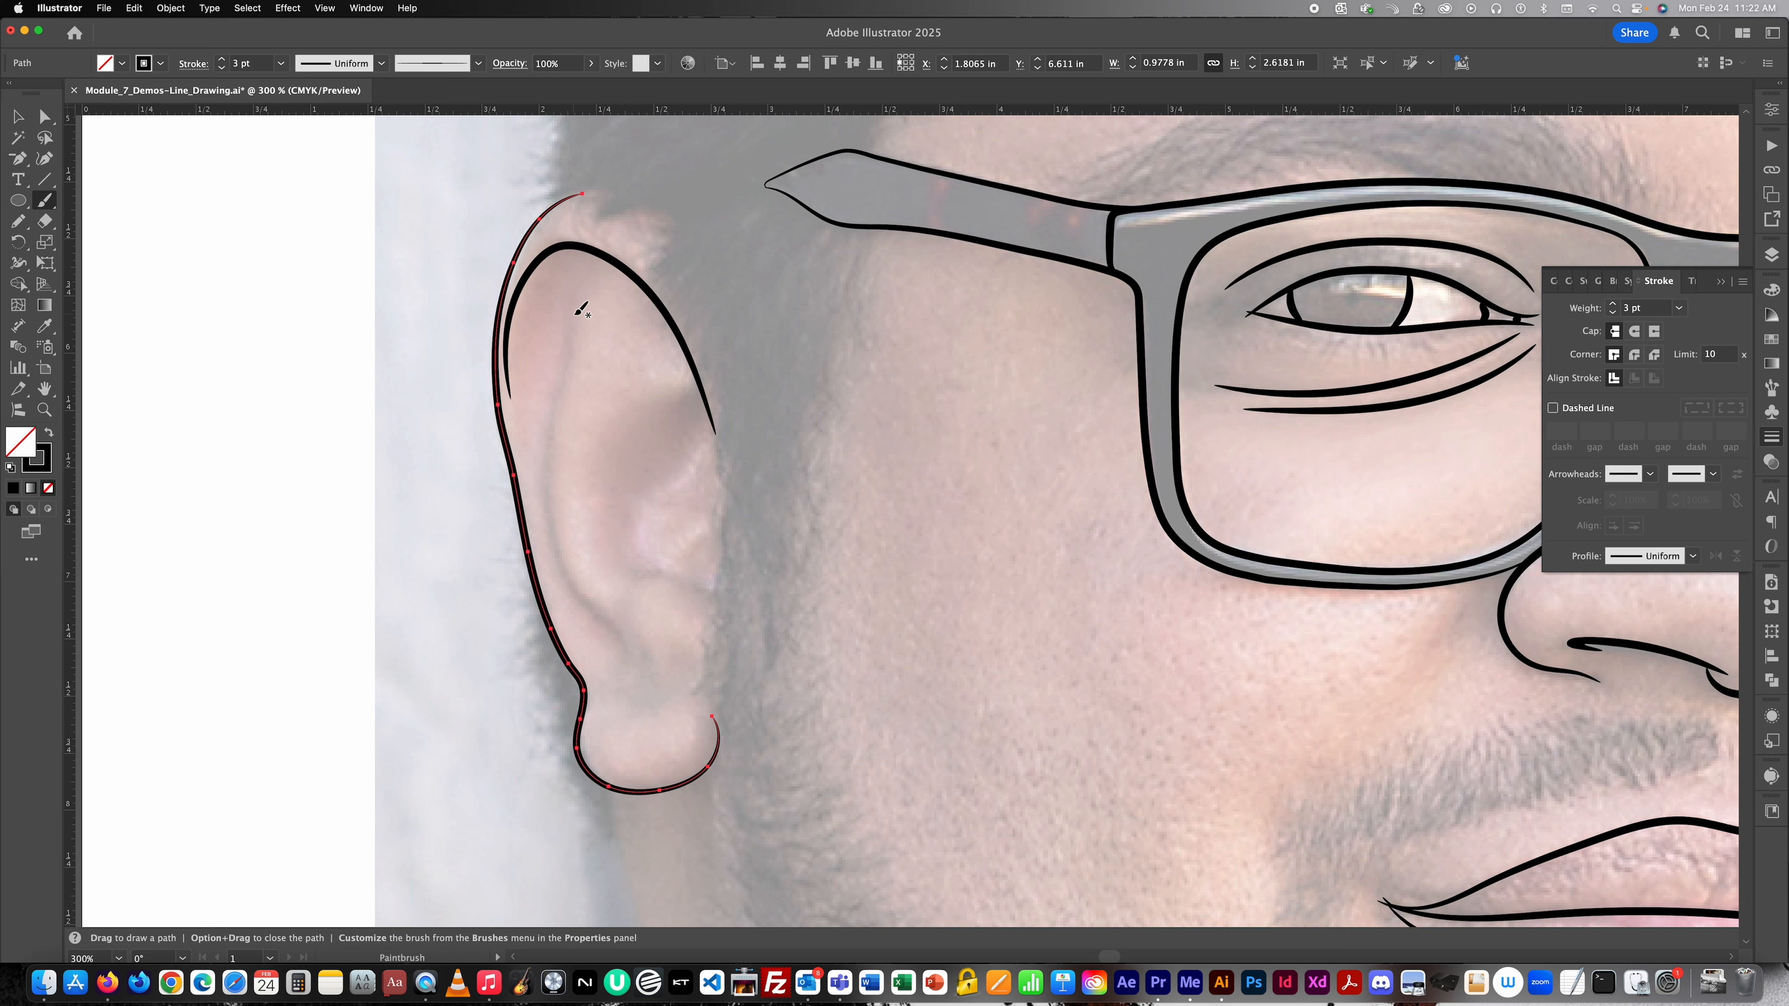
{"action": "mouse_move", "coordinate": [575, 301]}
{"action": "left_mouse_down"}
{"action": "mouse_move", "coordinate": [551, 531]}
{"action": "mouse_move", "coordinate": [626, 656]}
{"action": "mouse_move", "coordinate": [615, 677]}
{"action": "mouse_move", "coordinate": [643, 651]}
{"action": "mouse_move", "coordinate": [646, 681]}
{"action": "mouse_move", "coordinate": [674, 649]}
{"action": "mouse_move", "coordinate": [675, 685]}
{"action": "left_mouse_up"}
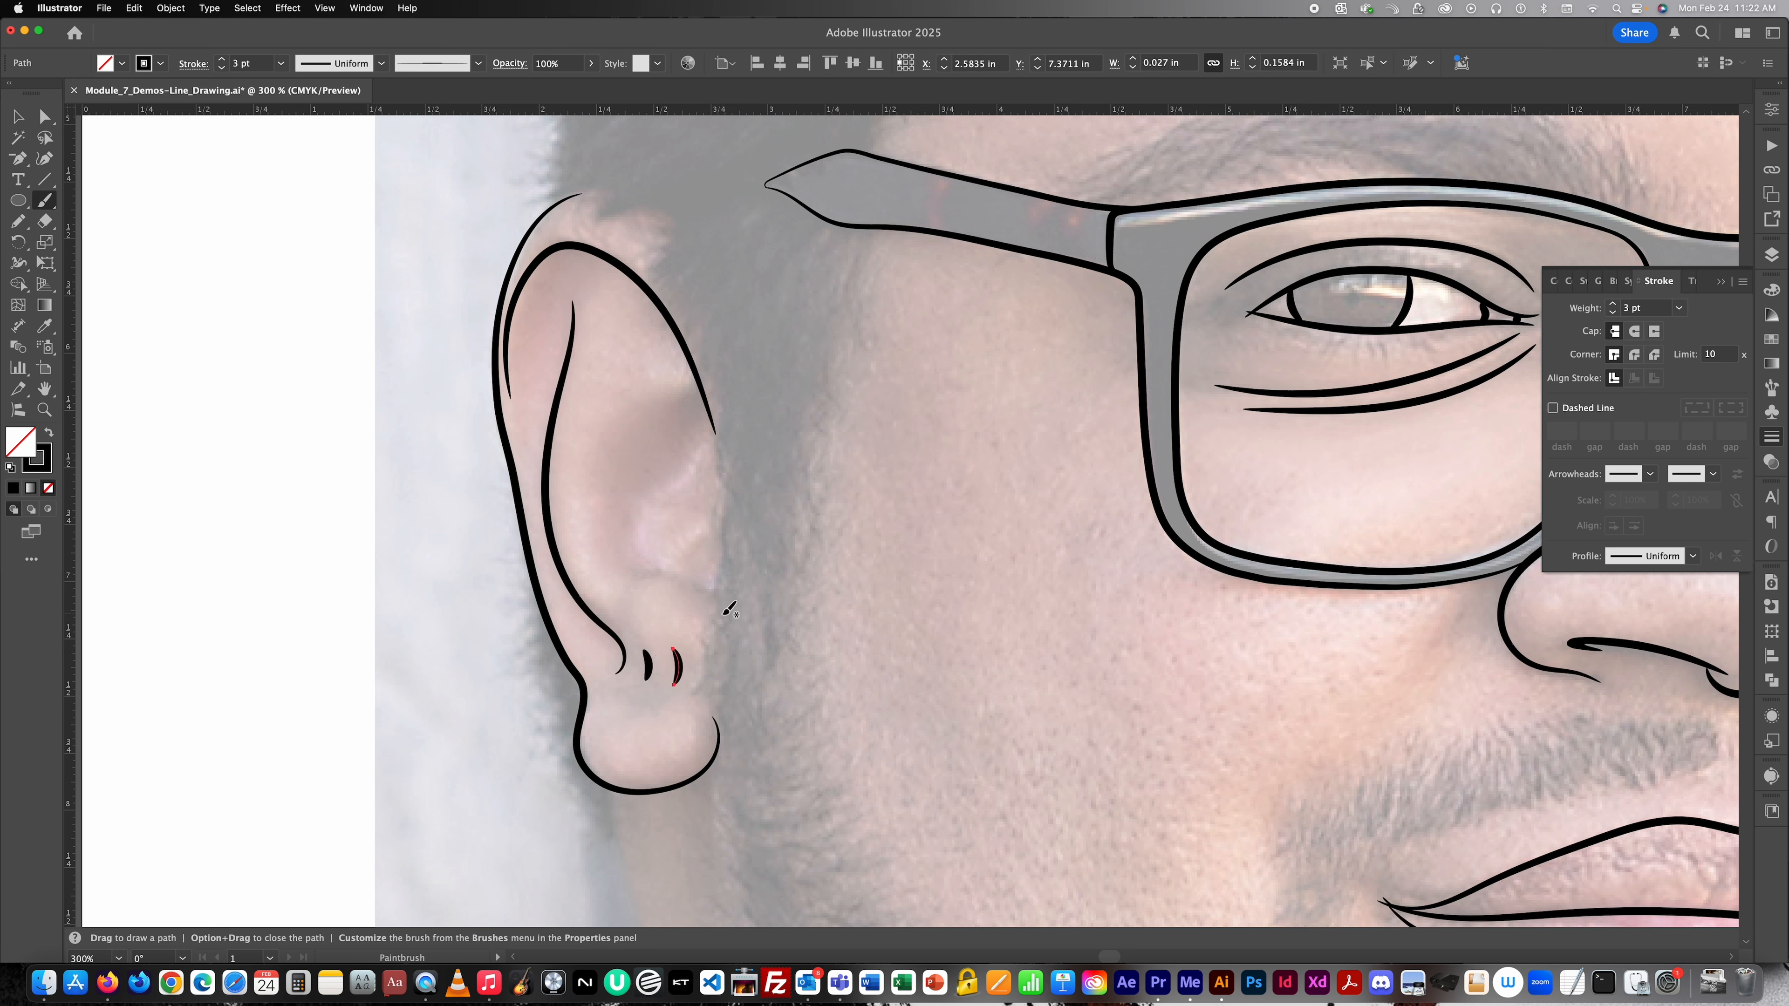
Select both short curved marks above the earlobe, reduce their stroke weight to 2 pt, and deselect them.
{"action": "key", "text": "v"}
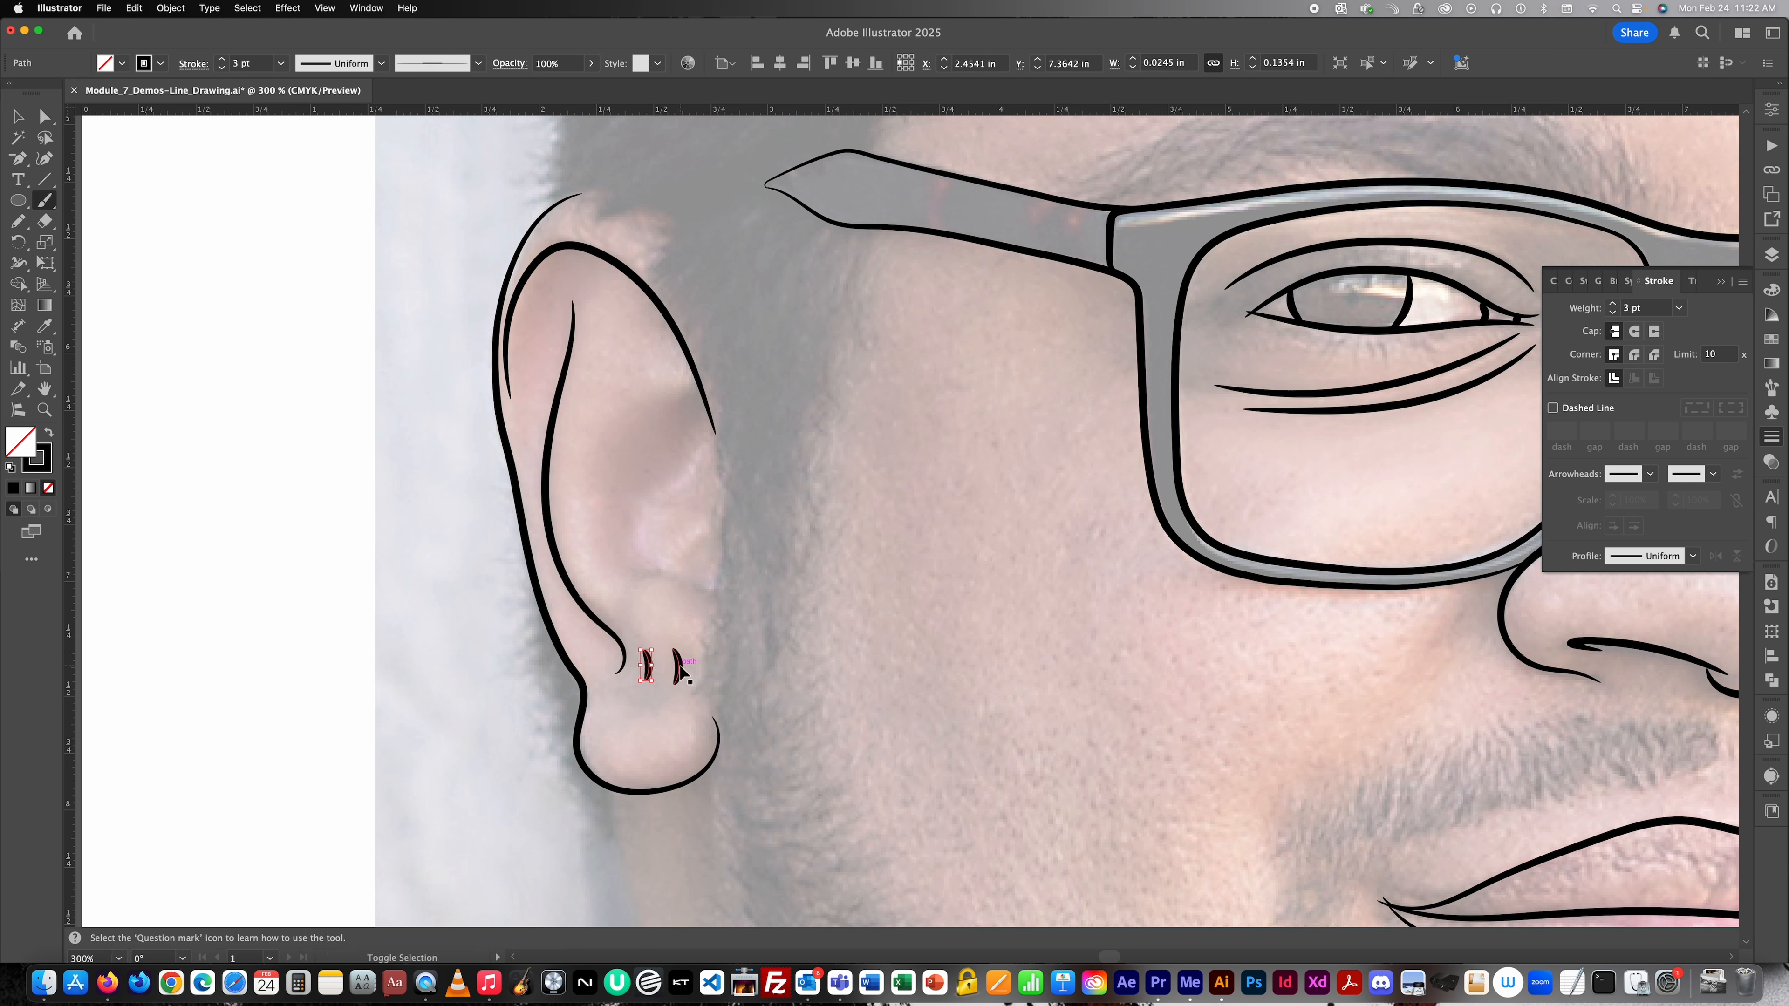
{"action": "left_click", "coordinate": [675, 666], "text": "shift"}
{"action": "key", "text": "b"}
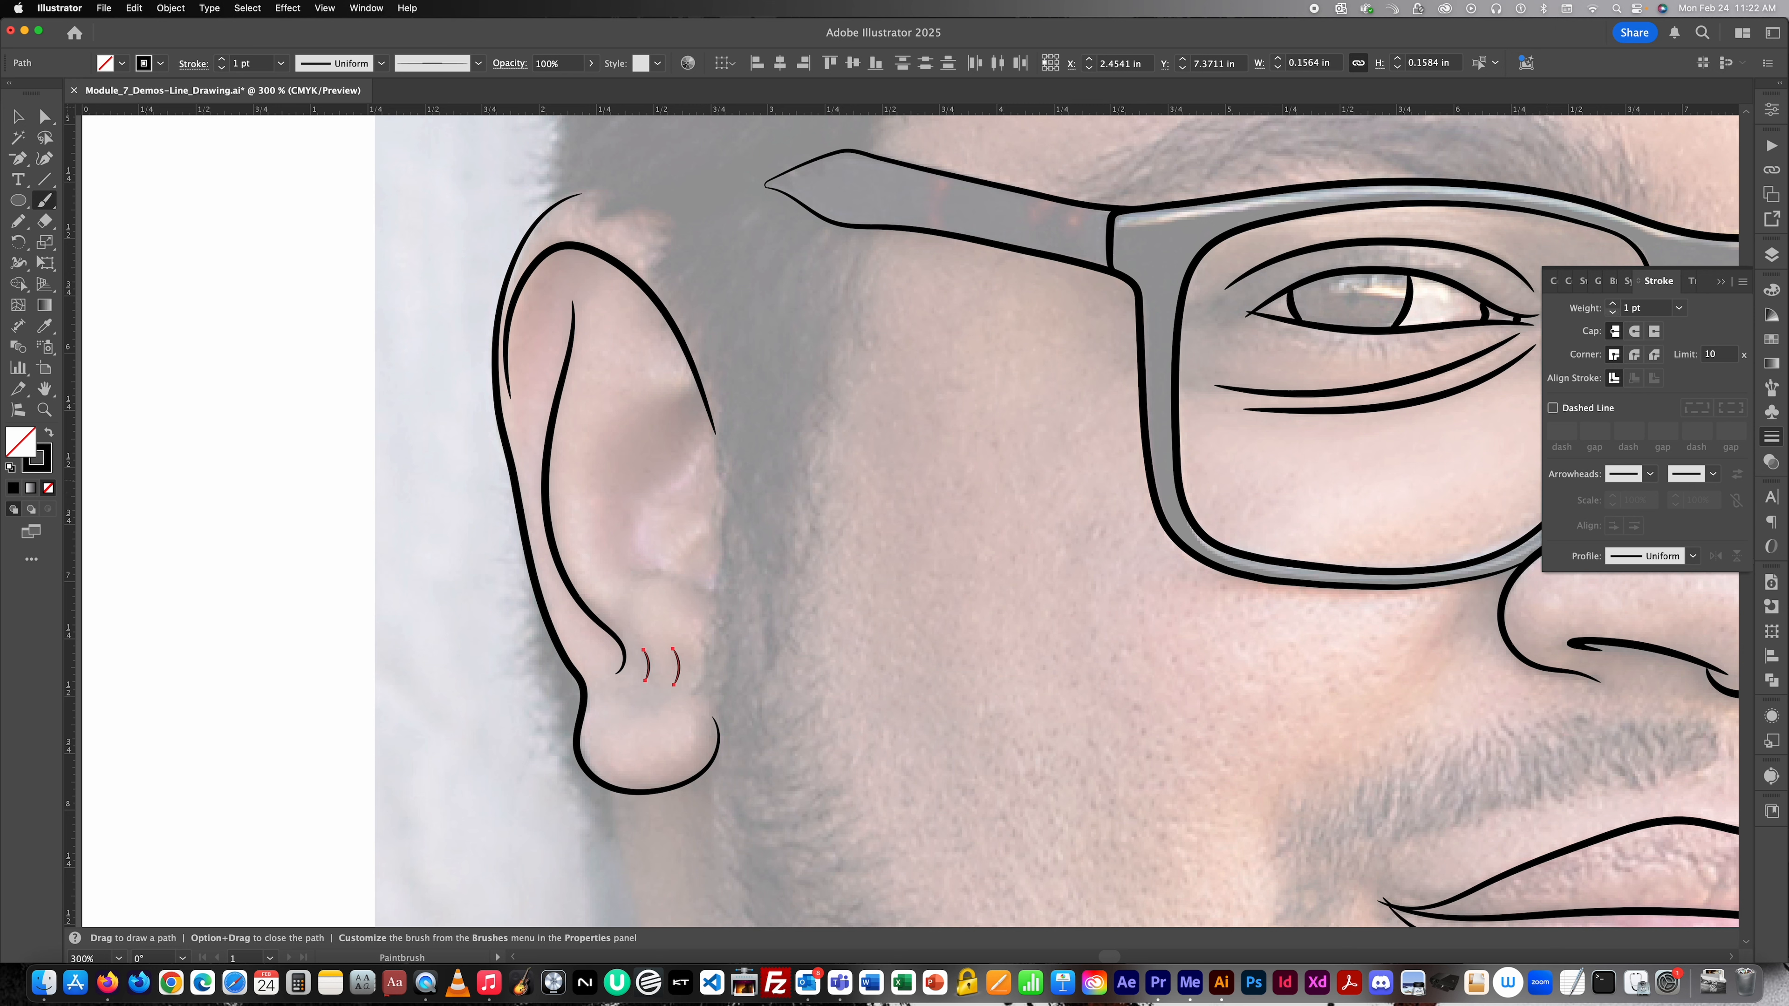
{"action": "left_click", "coordinate": [817, 636], "text": "super"}
Paint the 2 pt curved contour around the ear opening, from the upper ear curve to the edge beside the sideburn.
{"action": "scroll", "coordinate": [598, 497], "scroll_direction": "up", "scroll_amount": 1}
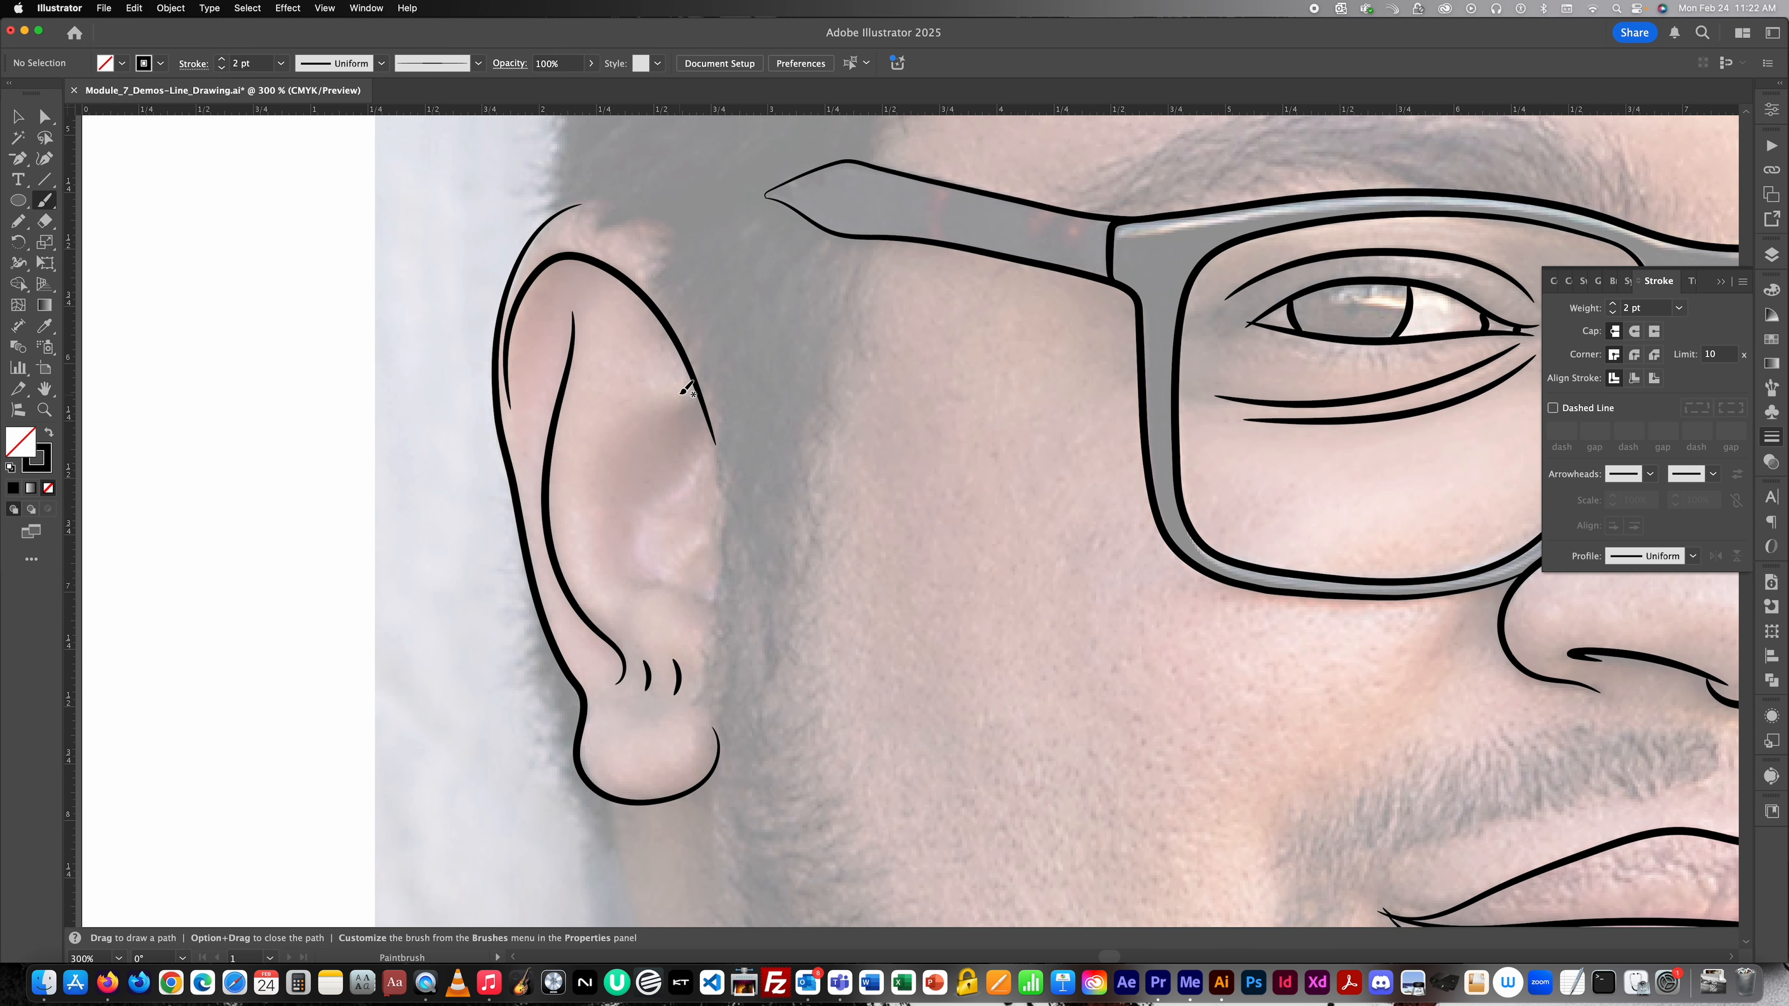
{"action": "left_click_drag", "start_coordinate": [648, 310], "coordinate": [659, 349]}
{"action": "left_click", "coordinate": [820, 454], "text": "super"}
{"action": "mouse_move", "coordinate": [708, 422]}
{"action": "left_mouse_down"}
{"action": "mouse_move", "coordinate": [628, 555]}
{"action": "mouse_move", "coordinate": [640, 583]}
{"action": "mouse_move", "coordinate": [717, 611]}
{"action": "left_mouse_up"}
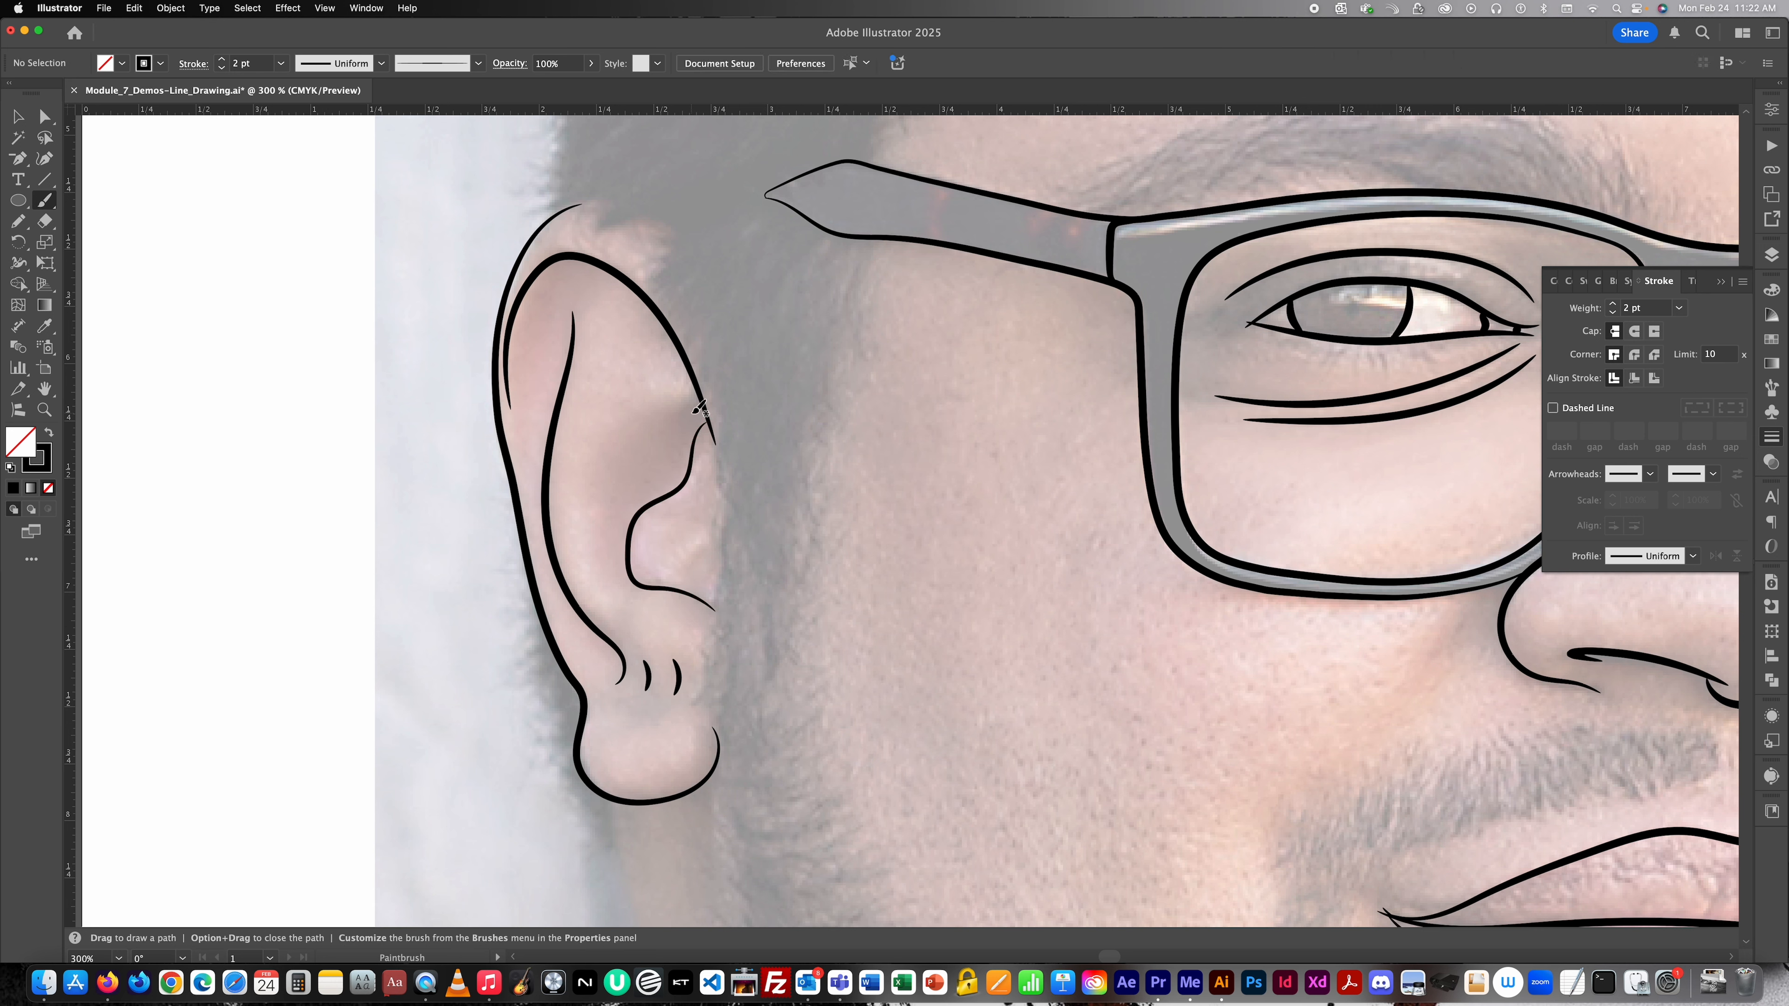
Paint two short detail strokes inside the contour of the ear opening.
{"action": "mouse_move", "coordinate": [686, 399]}
{"action": "left_mouse_down"}
{"action": "mouse_move", "coordinate": [600, 465]}
{"action": "mouse_move", "coordinate": [592, 529]}
{"action": "left_mouse_up"}
{"action": "key", "text": "super+z"}
{"action": "mouse_move", "coordinate": [706, 547]}
{"action": "left_mouse_down"}
{"action": "mouse_move", "coordinate": [693, 579]}
{"action": "mouse_move", "coordinate": [666, 543]}
{"action": "left_mouse_up"}
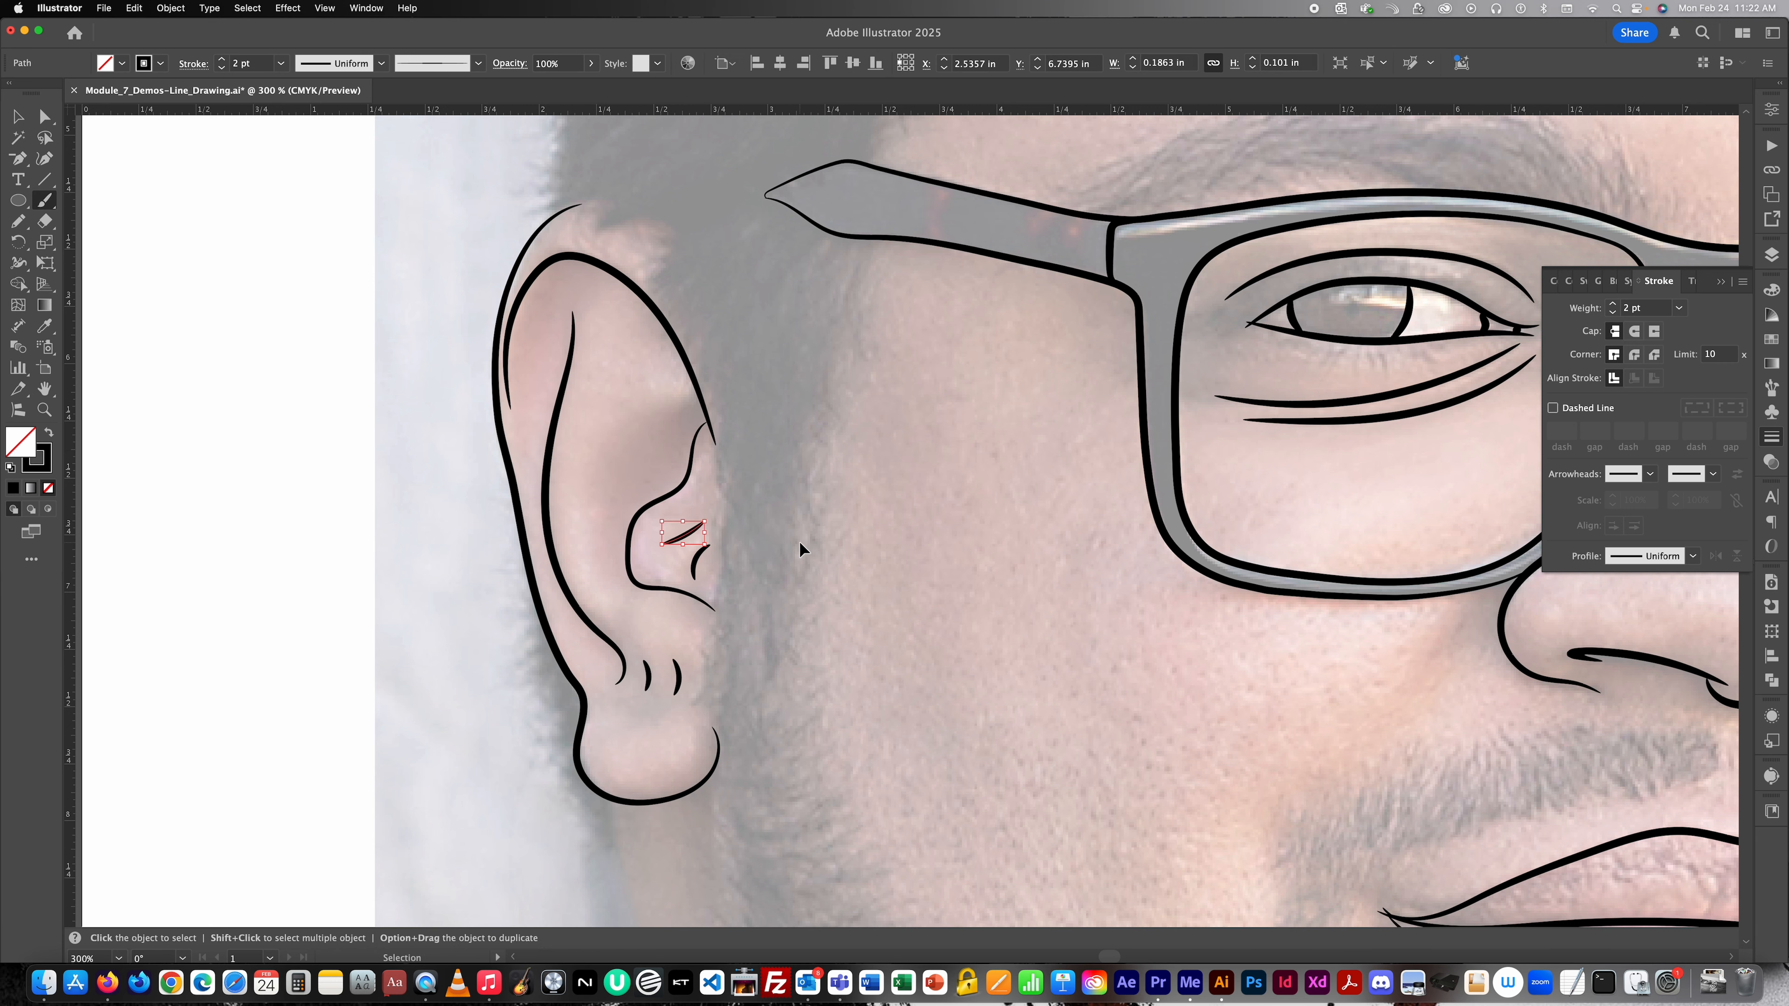
Undo the two short detail strokes and the curved contour around the ear opening.
{"action": "key", "text": "super+z"}
{"action": "key", "text": "super+z"}
{"action": "scroll", "coordinate": [729, 561], "scroll_direction": "down", "scroll_amount": 2}
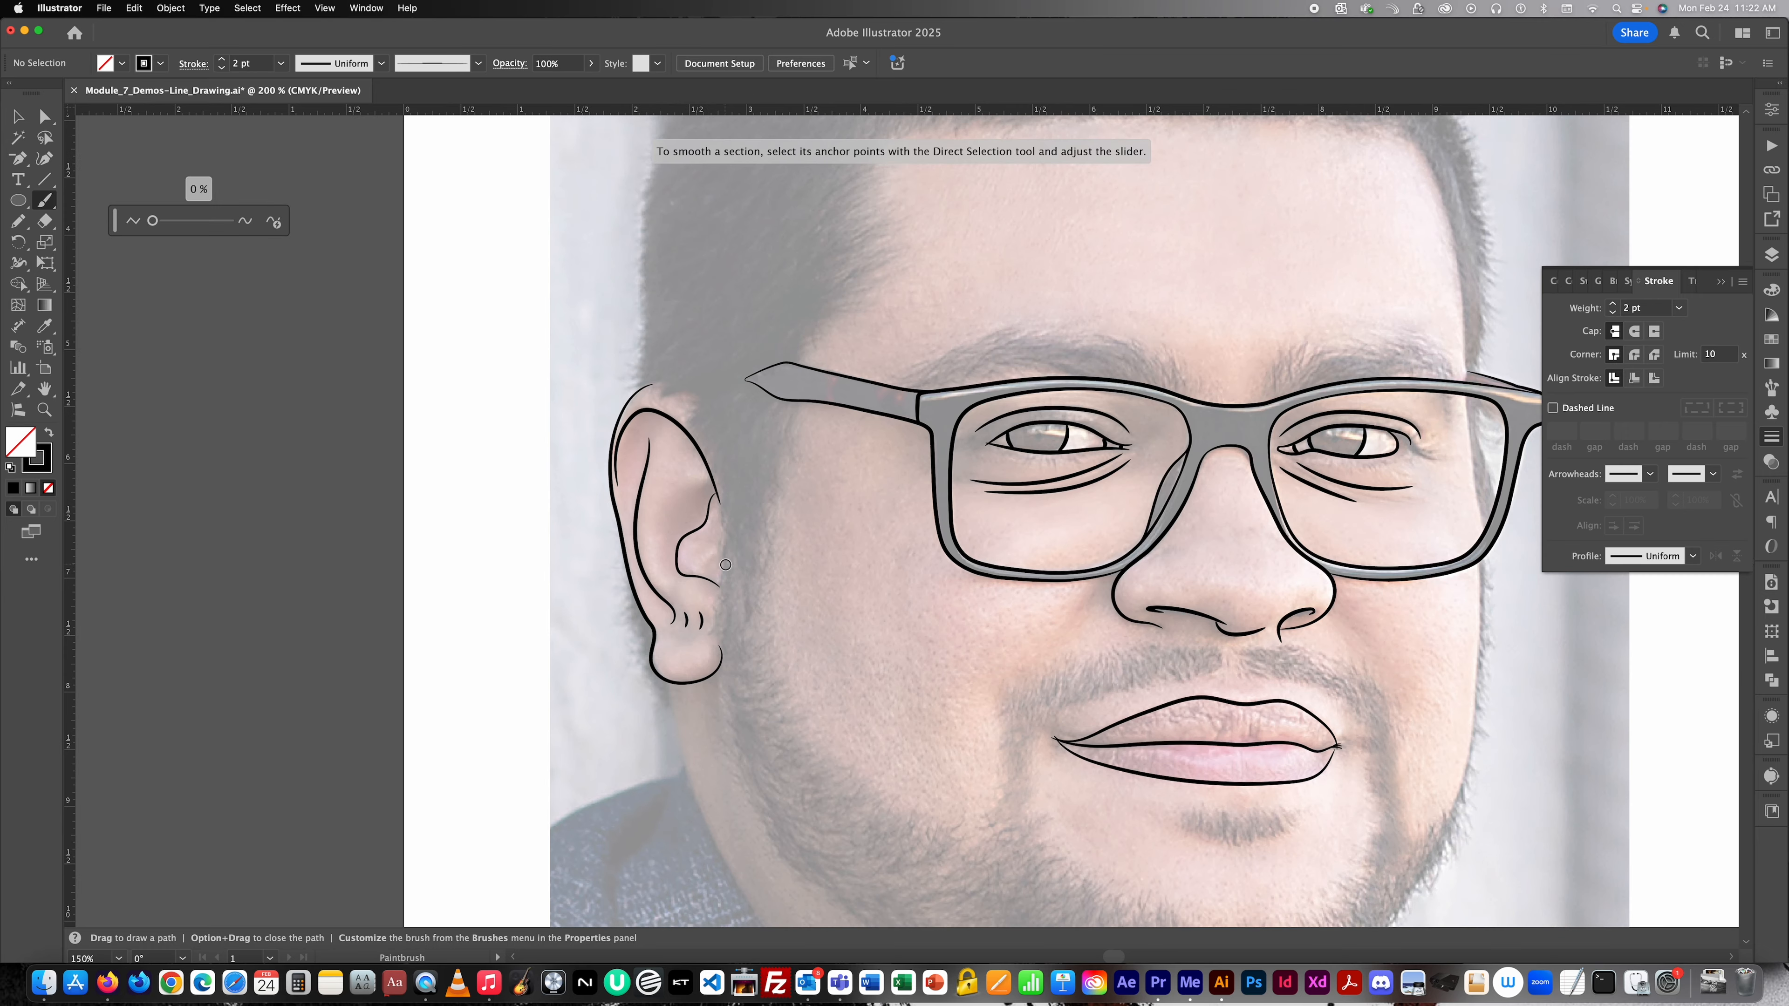
{"action": "key", "text": "super+z"}
{"action": "scroll", "coordinate": [758, 599], "scroll_direction": "up", "scroll_amount": 1}
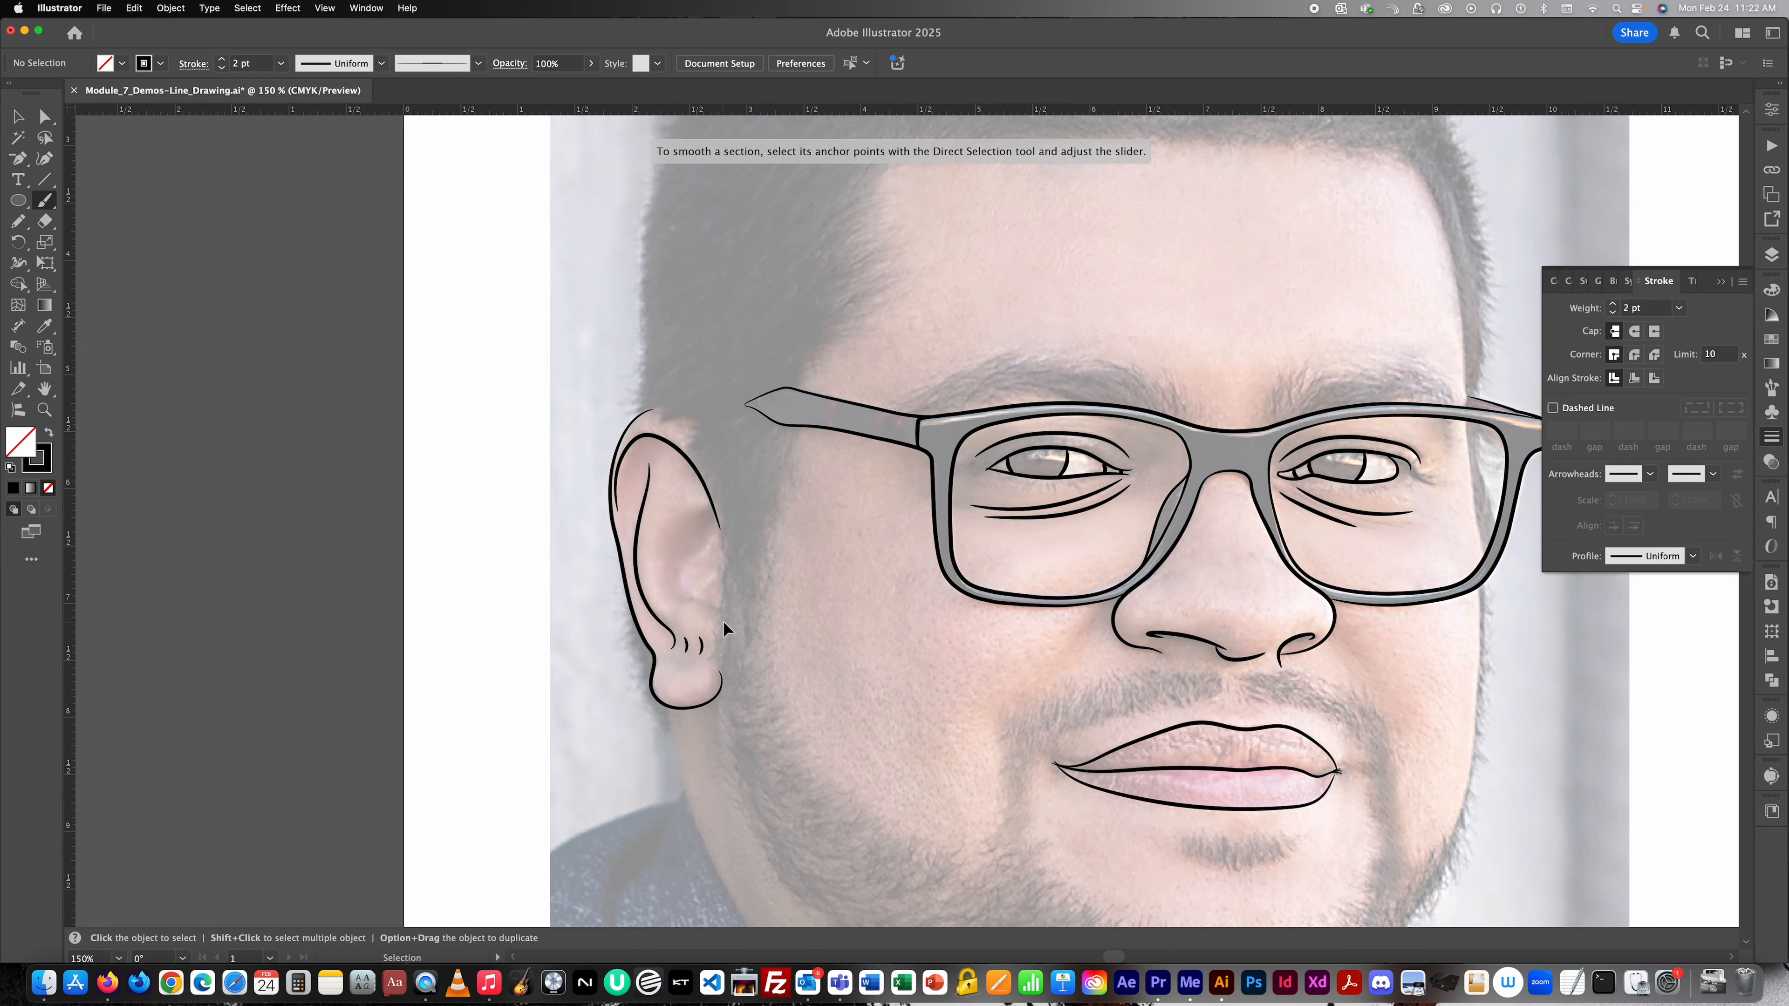
{"action": "scroll", "coordinate": [735, 620], "scroll_direction": "up", "scroll_amount": 2}
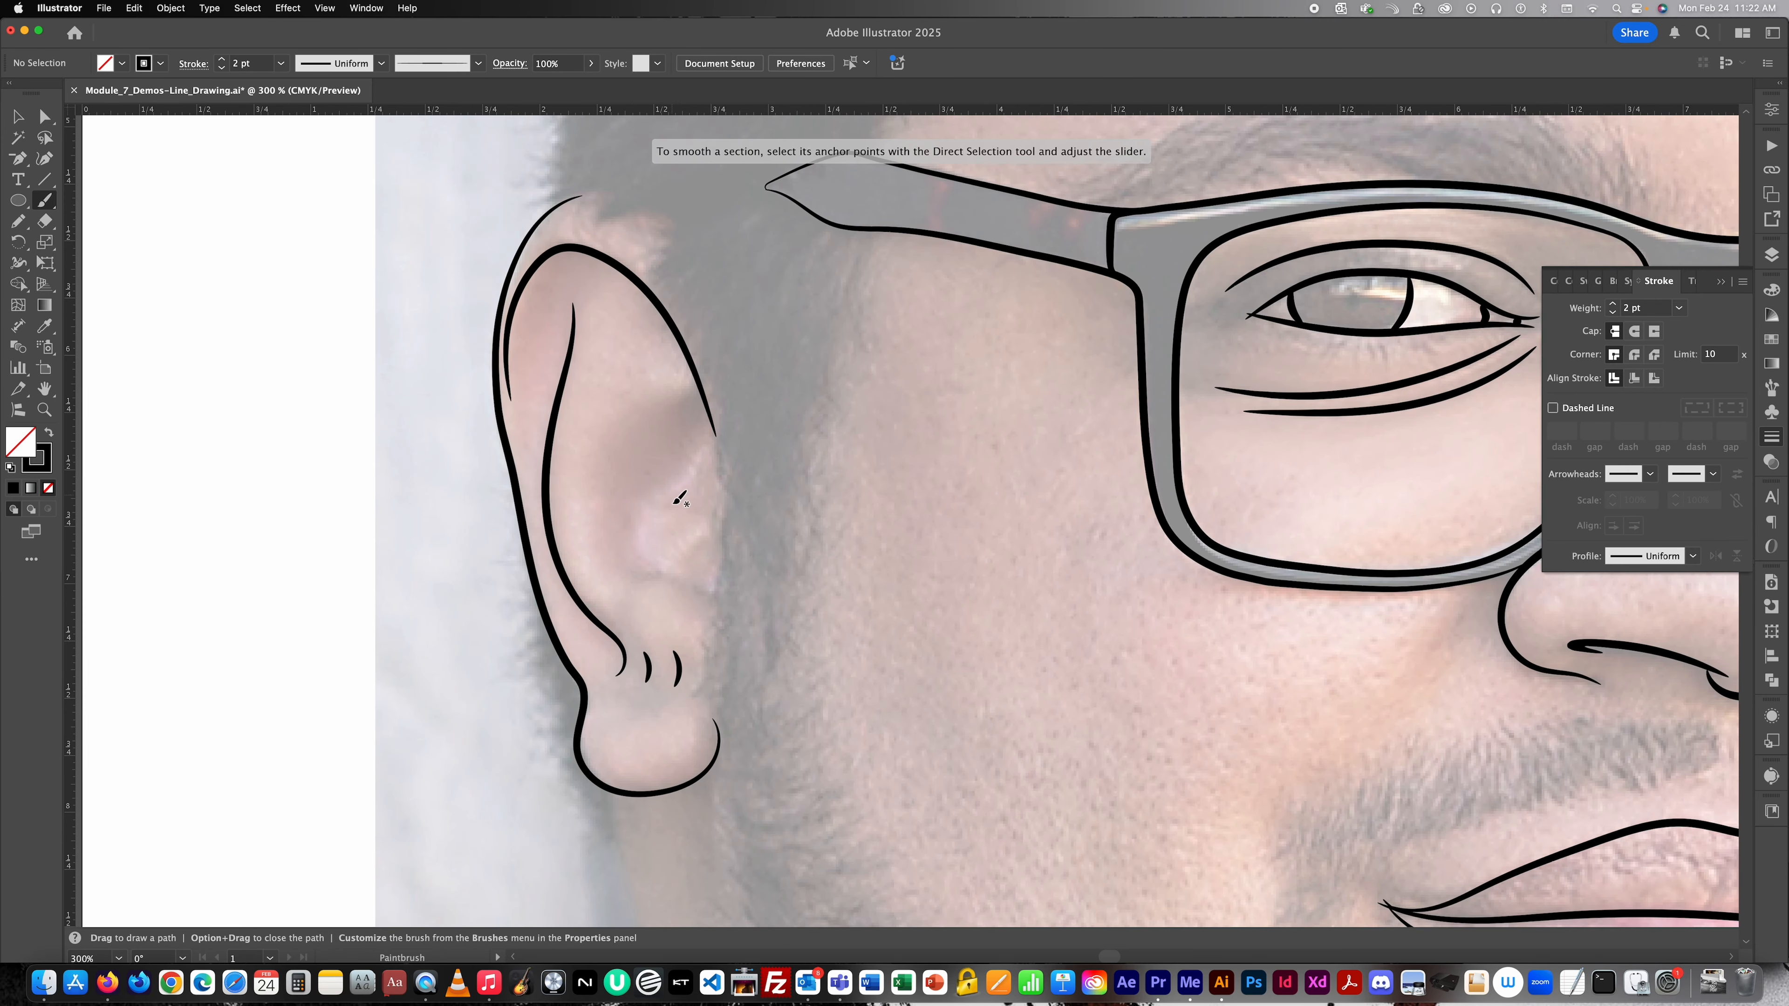
{"action": "key", "text": "super+minus"}
{"action": "key", "text": "super+minus"}
{"action": "key", "text": "super+minus"}
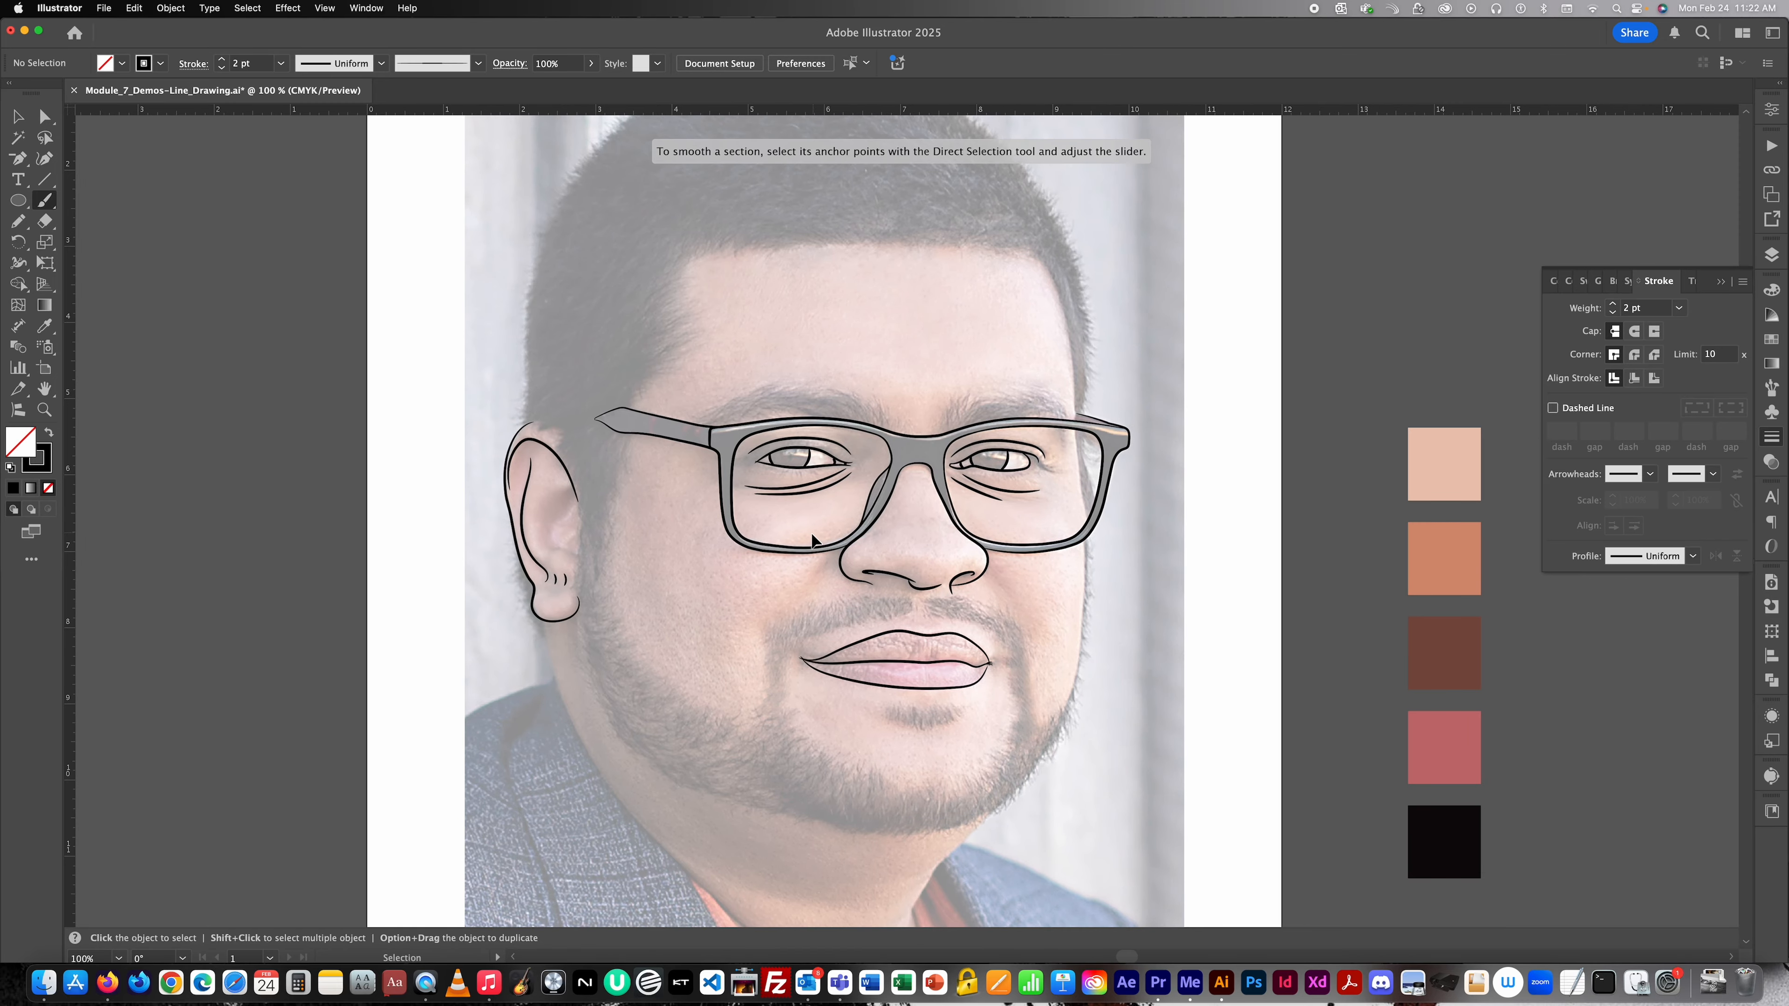
{"action": "scroll", "coordinate": [571, 588], "scroll_direction": "up", "scroll_amount": 1}
{"action": "scroll", "coordinate": [585, 532], "scroll_direction": "down", "scroll_amount": 1}
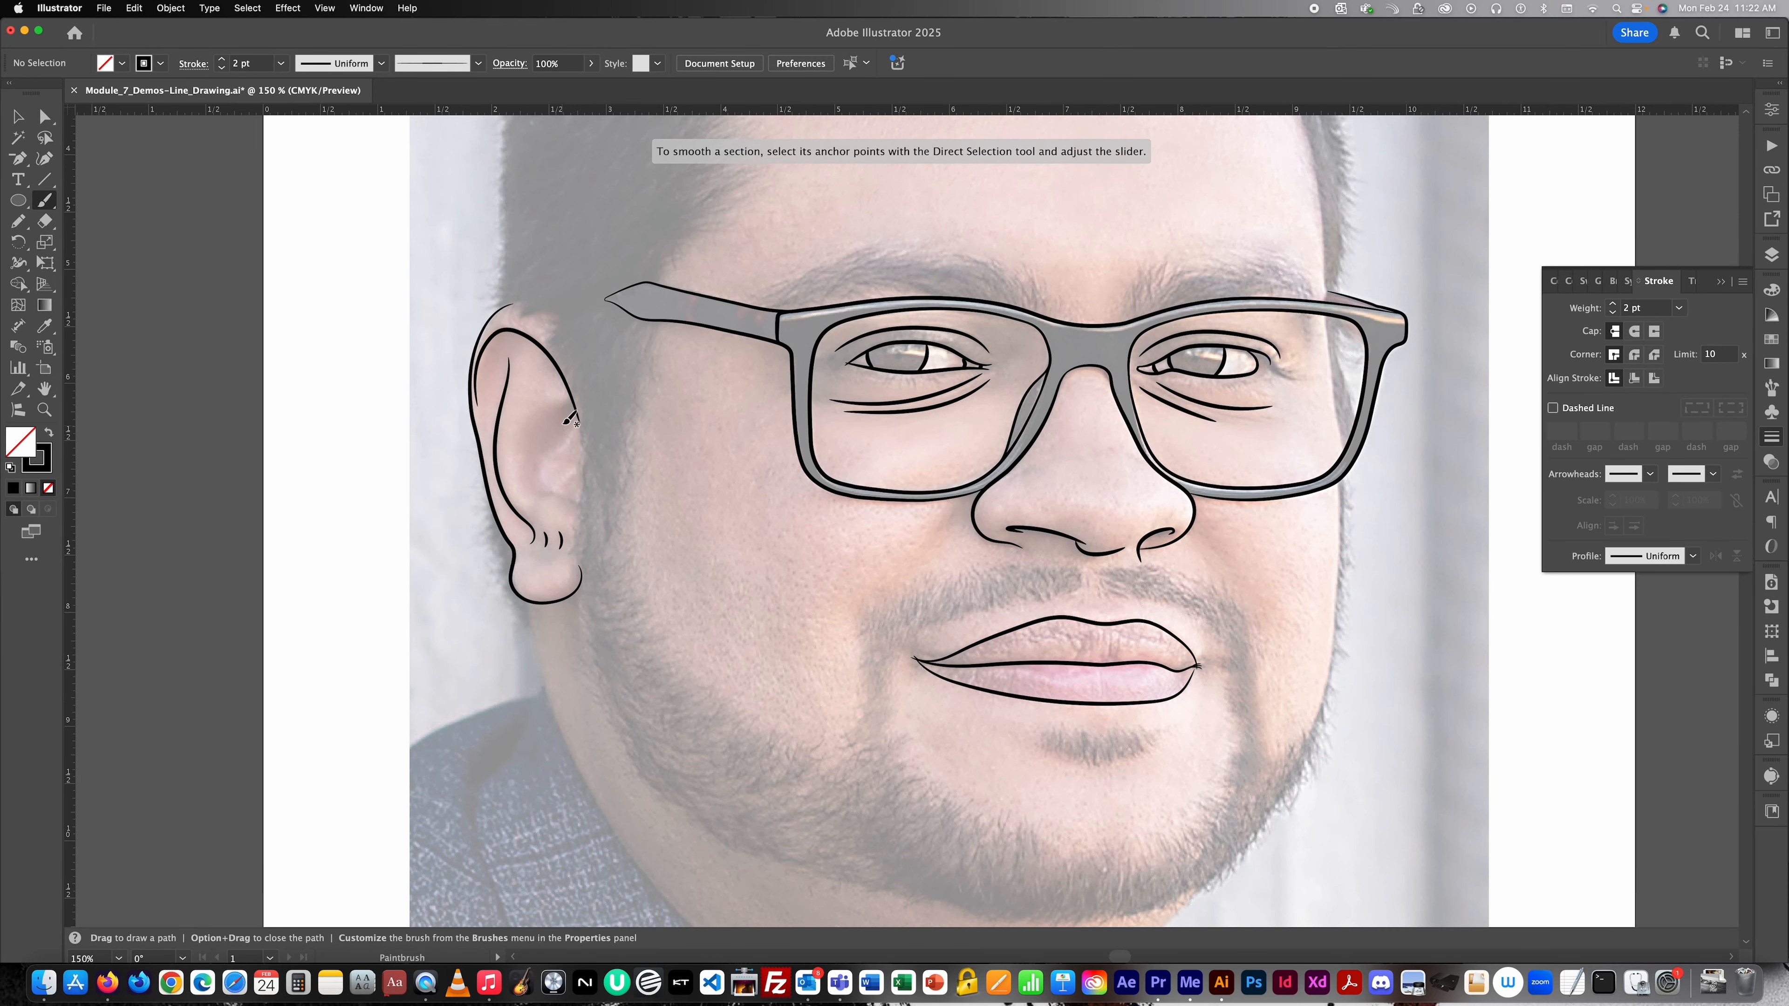
Try to paint the curved contour around the ear opening, from the upper ear curve down toward the marks above the earlobe.
{"action": "mouse_move", "coordinate": [574, 419]}
{"action": "left_mouse_down"}
{"action": "mouse_move", "coordinate": [541, 488]}
{"action": "mouse_move", "coordinate": [579, 505]}
{"action": "mouse_move", "coordinate": [539, 525]}
{"action": "mouse_move", "coordinate": [546, 544]}
{"action": "left_mouse_up"}
{"action": "scroll", "coordinate": [541, 559], "scroll_direction": "up", "scroll_amount": 1}
{"action": "key", "text": "super+z"}
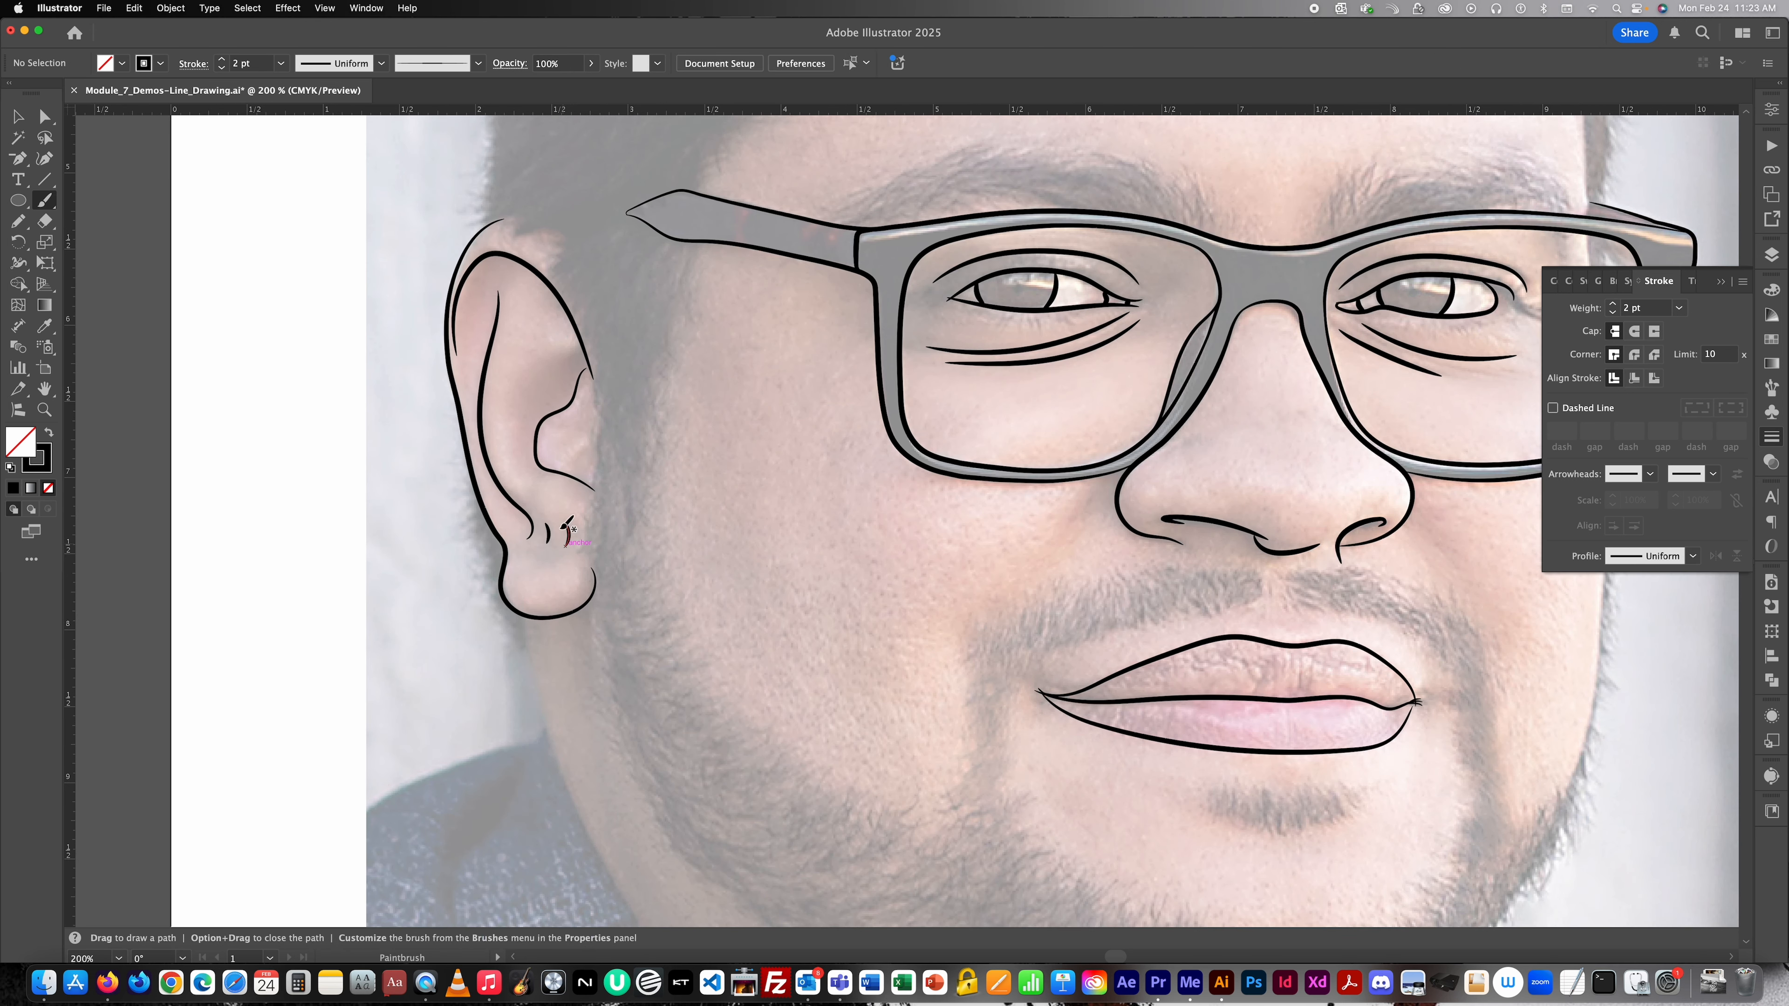
{"action": "scroll", "coordinate": [610, 475], "scroll_direction": "up", "scroll_amount": 2}
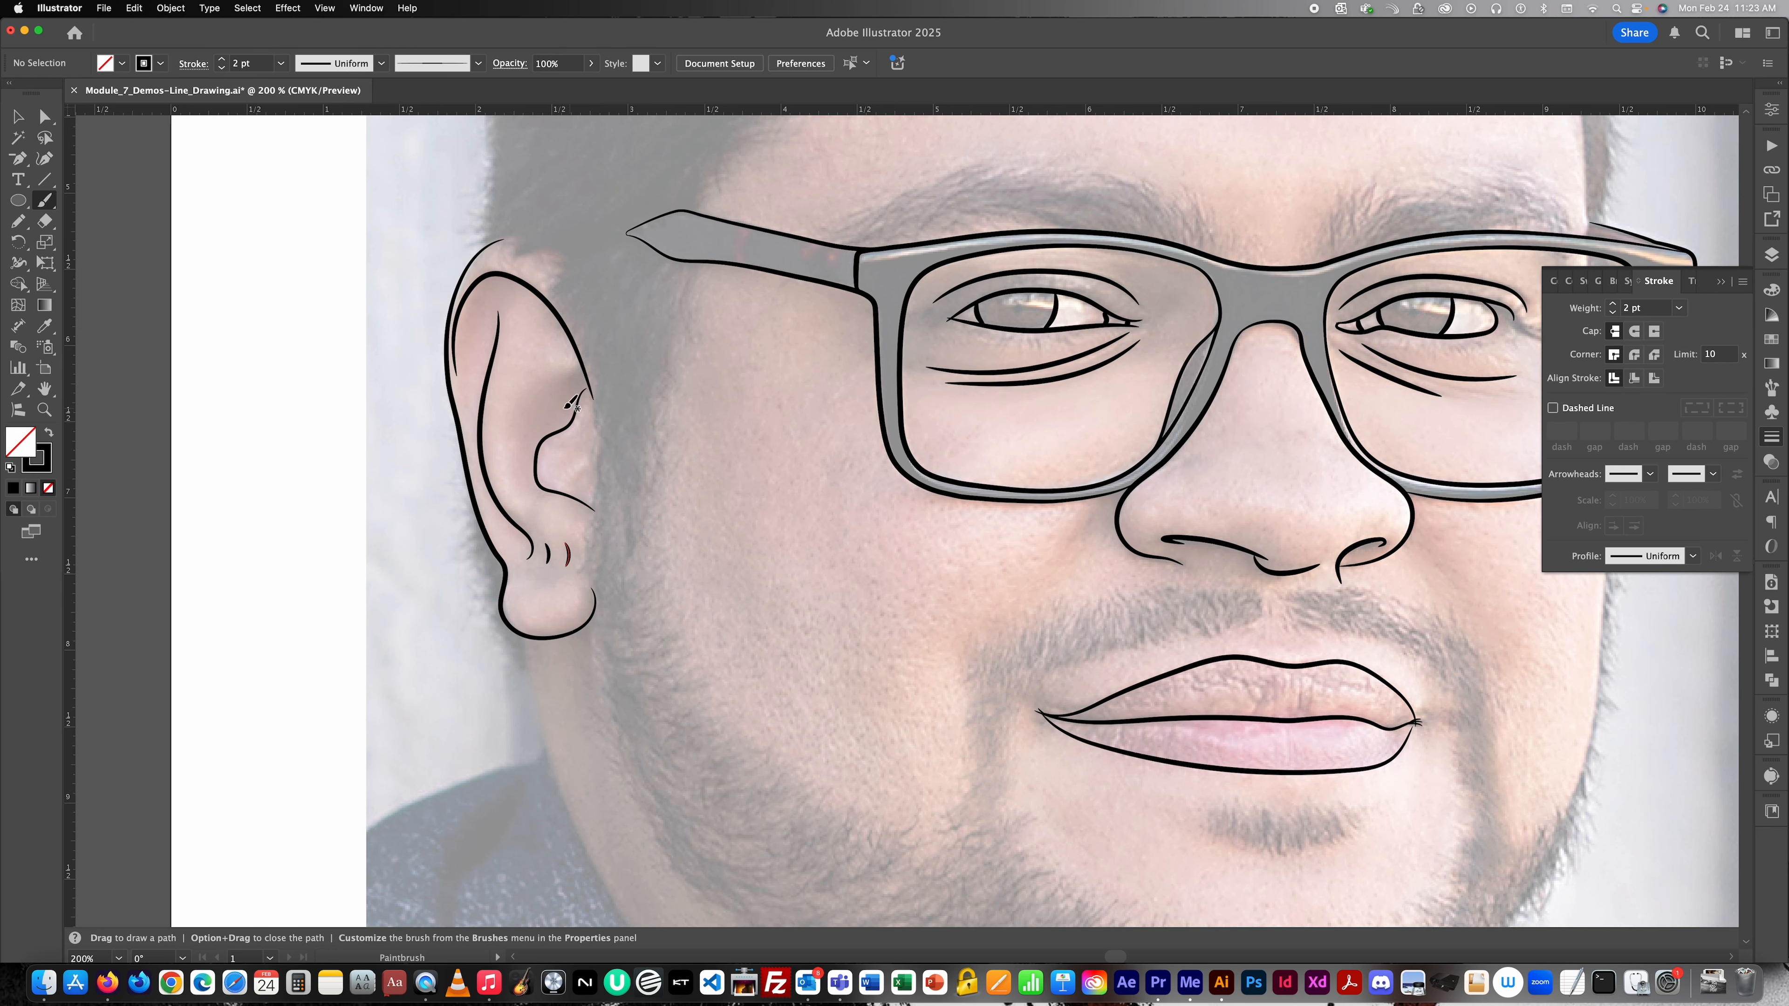
{"action": "scroll", "coordinate": [574, 407], "scroll_direction": "up", "scroll_amount": 1}
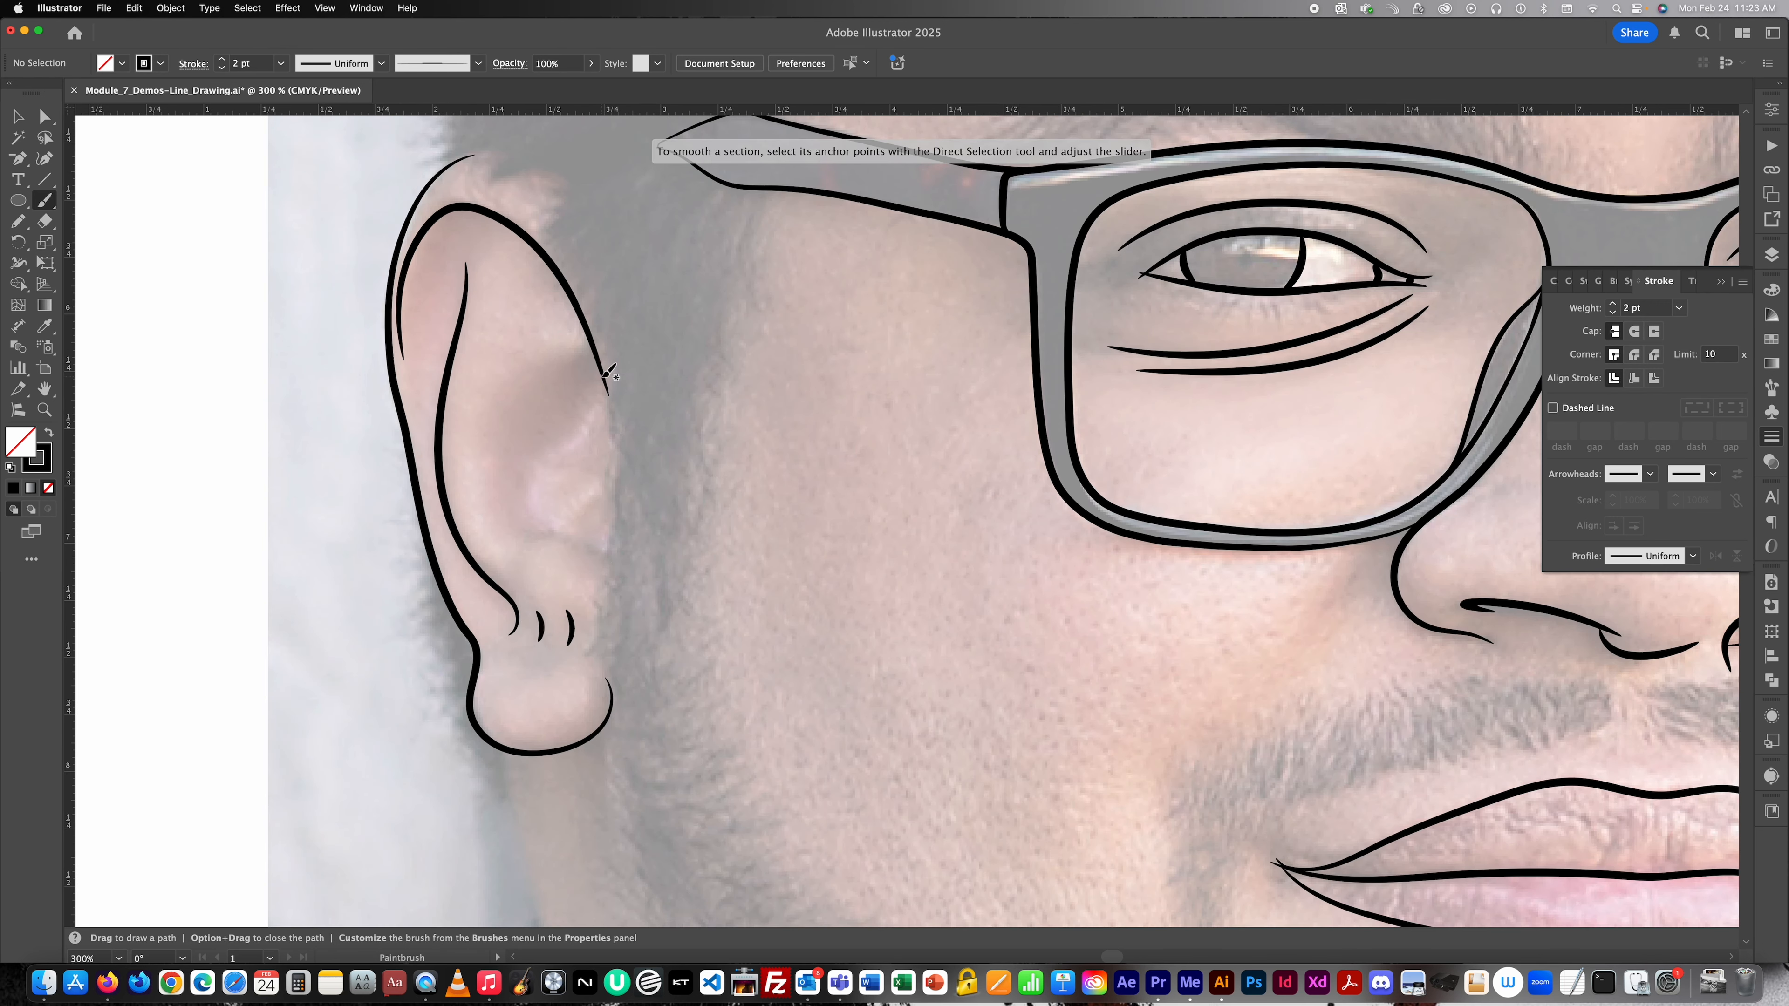
Paint the 2 pt contour around the ear opening, about 0.38 in wide and 0.79 in tall, and deselect it.
{"action": "mouse_move", "coordinate": [598, 380]}
{"action": "left_mouse_down"}
{"action": "mouse_move", "coordinate": [572, 444]}
{"action": "mouse_move", "coordinate": [527, 476]}
{"action": "mouse_move", "coordinate": [532, 522]}
{"action": "mouse_move", "coordinate": [607, 557]}
{"action": "left_mouse_up"}
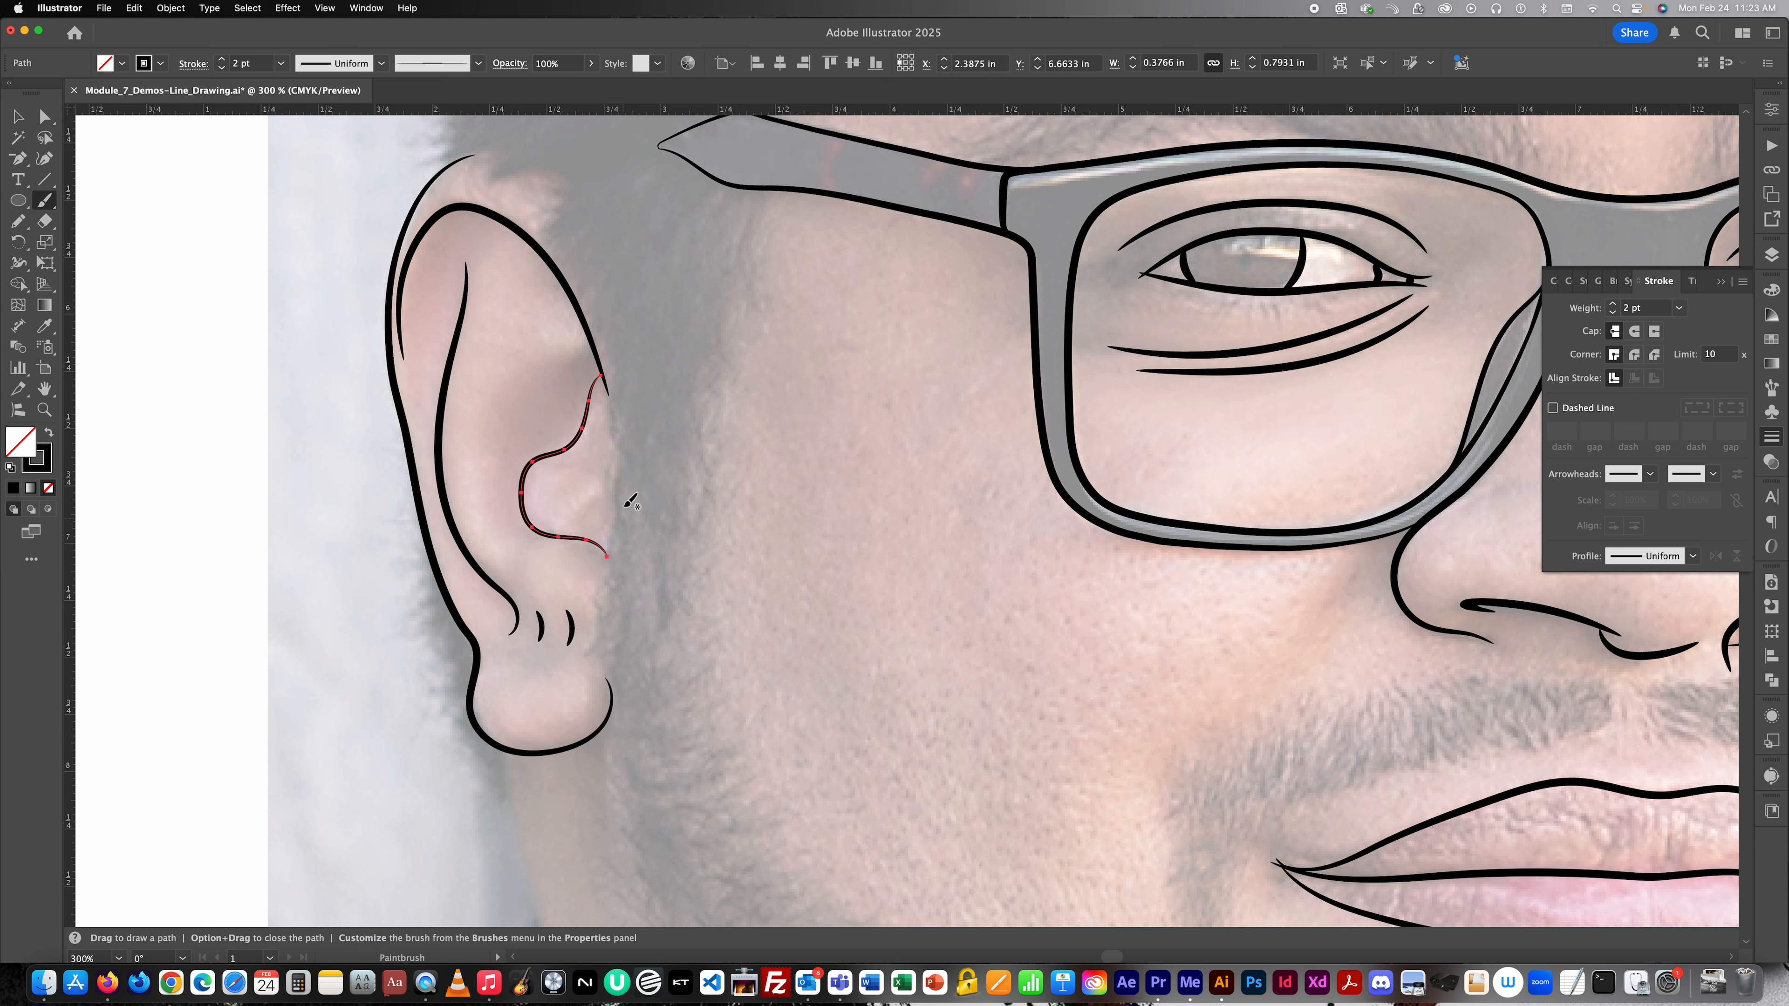
{"action": "left_click", "coordinate": [652, 486], "text": "super"}
{"action": "scroll", "coordinate": [653, 487], "scroll_direction": "down", "scroll_amount": 1}
{"action": "scroll", "coordinate": [652, 487], "scroll_direction": "right", "scroll_amount": 1}
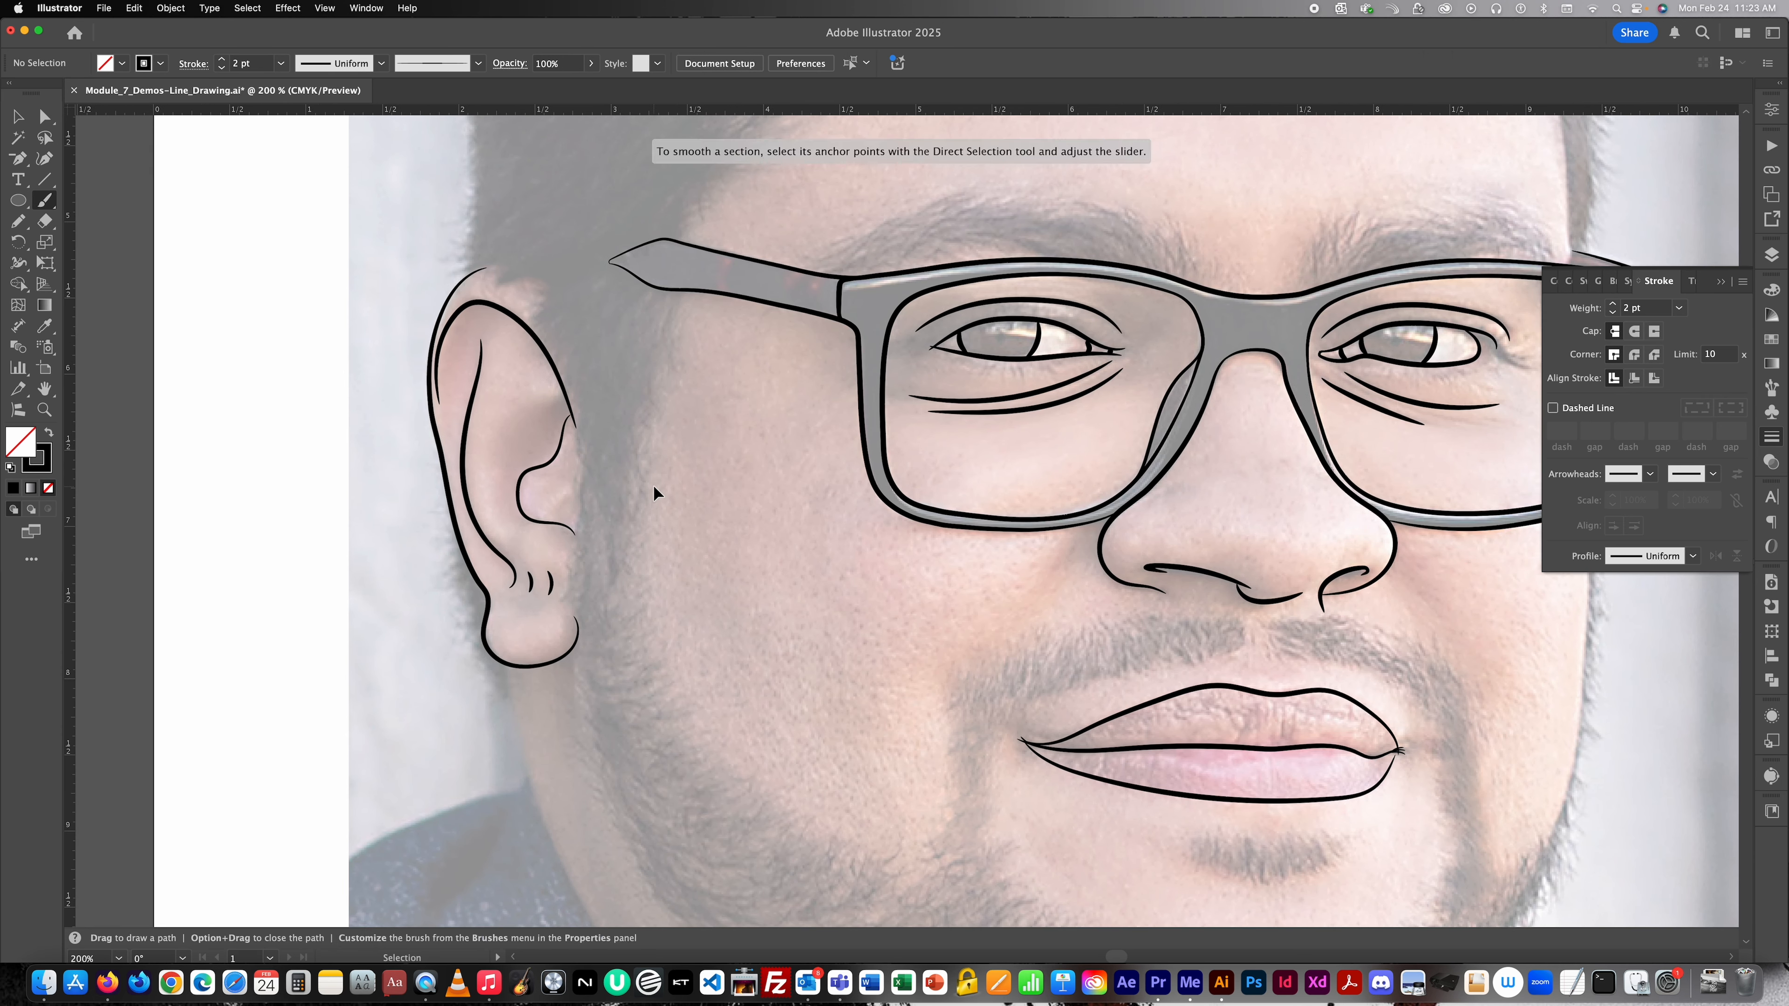
Try to paint a short curved fold above the ear-opening contour, first nearly horizontal, and again running steeply down inside the upper ear curve.
{"action": "scroll", "coordinate": [614, 454], "scroll_direction": "up", "scroll_amount": 1}
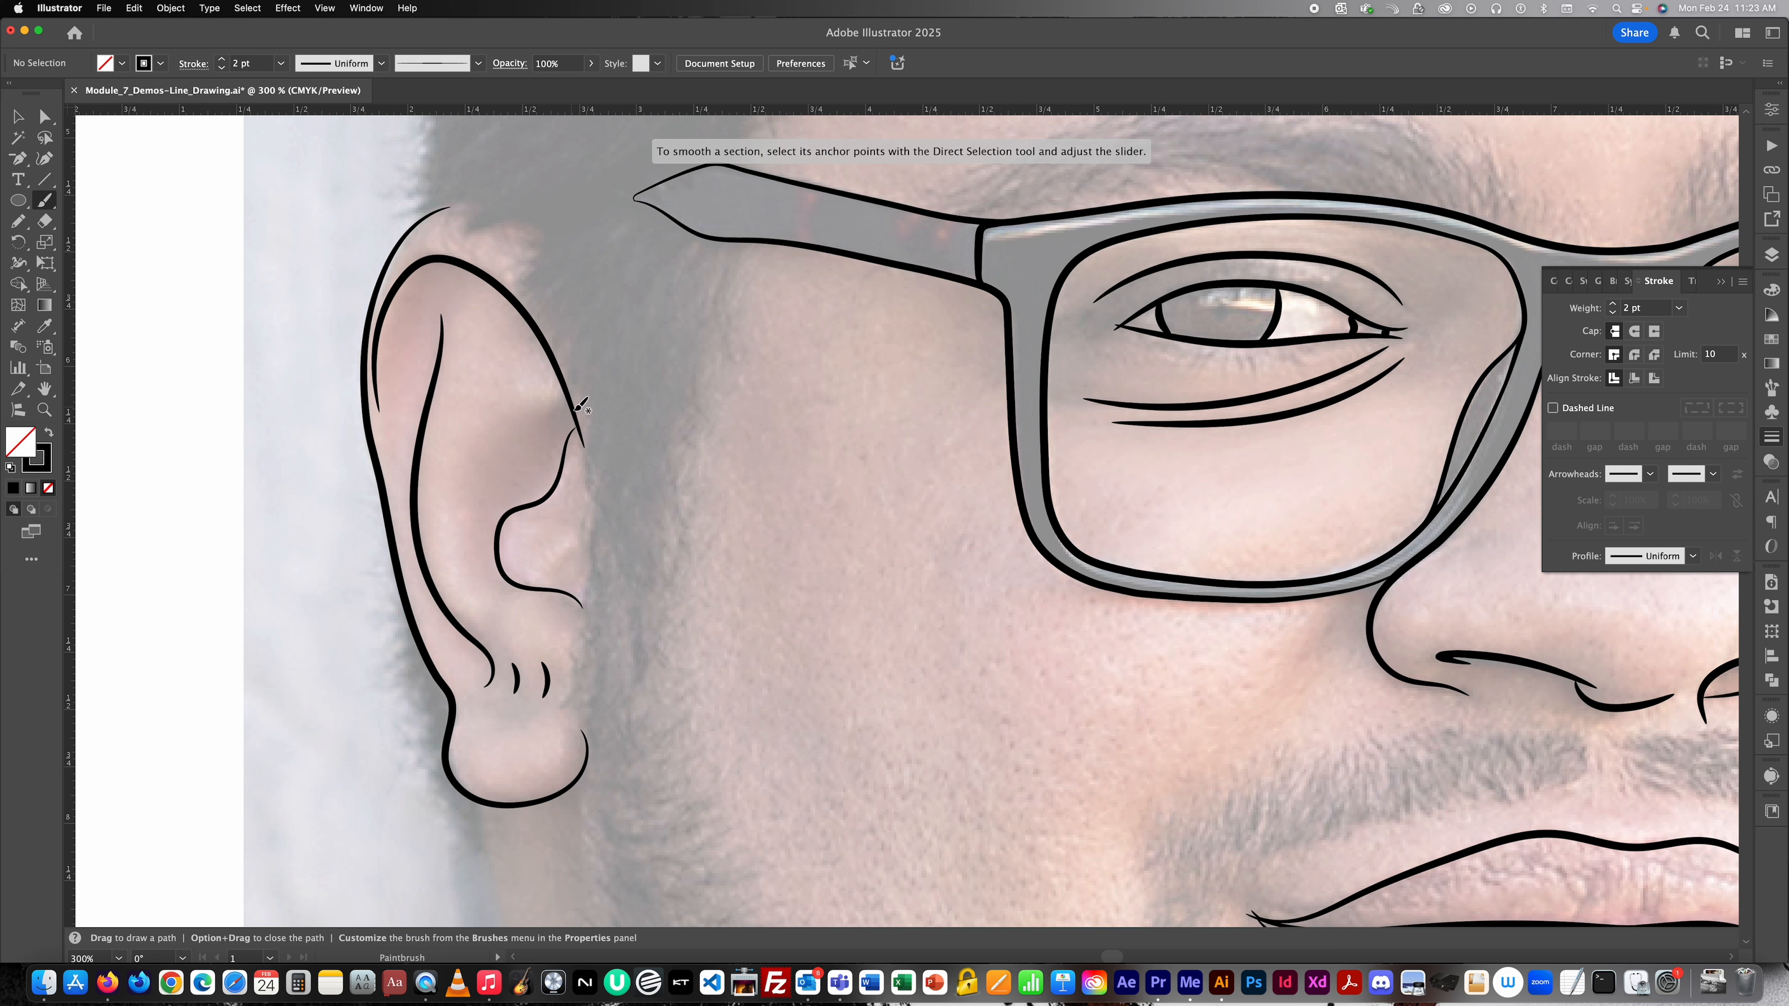
{"action": "left_click_drag", "start_coordinate": [572, 398], "coordinate": [506, 404]}
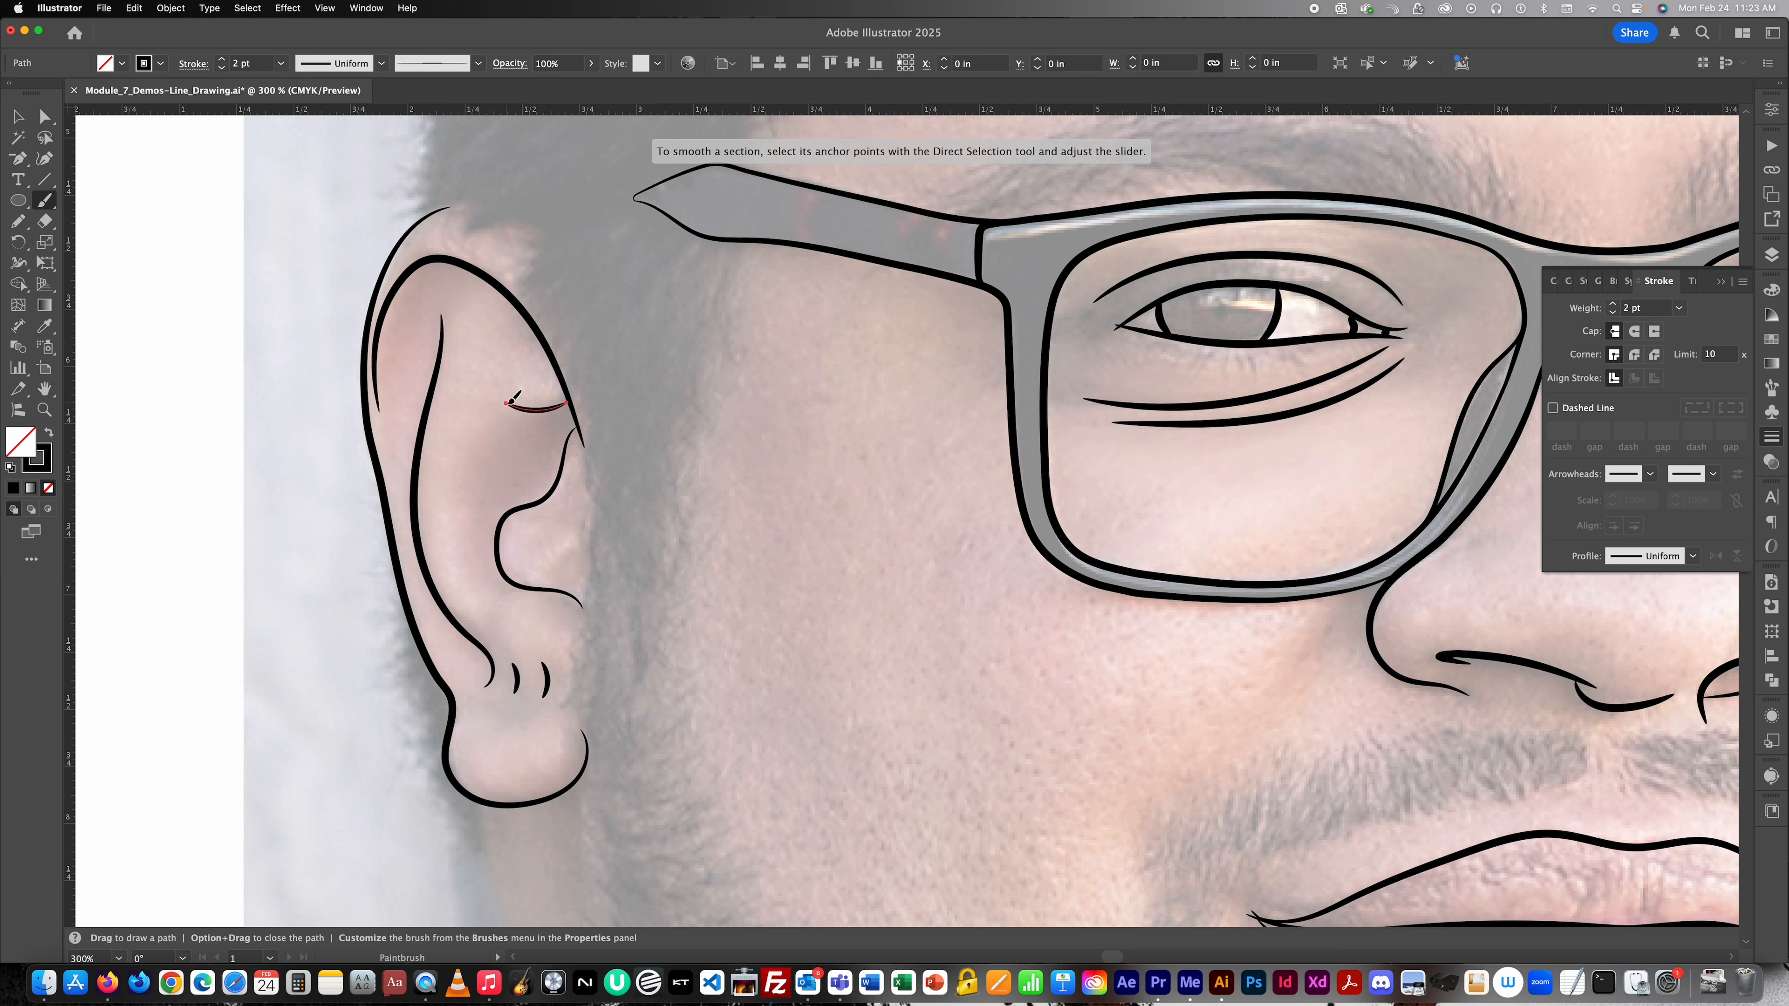
{"action": "left_click", "coordinate": [606, 415], "text": "super"}
{"action": "key", "text": "super+z"}
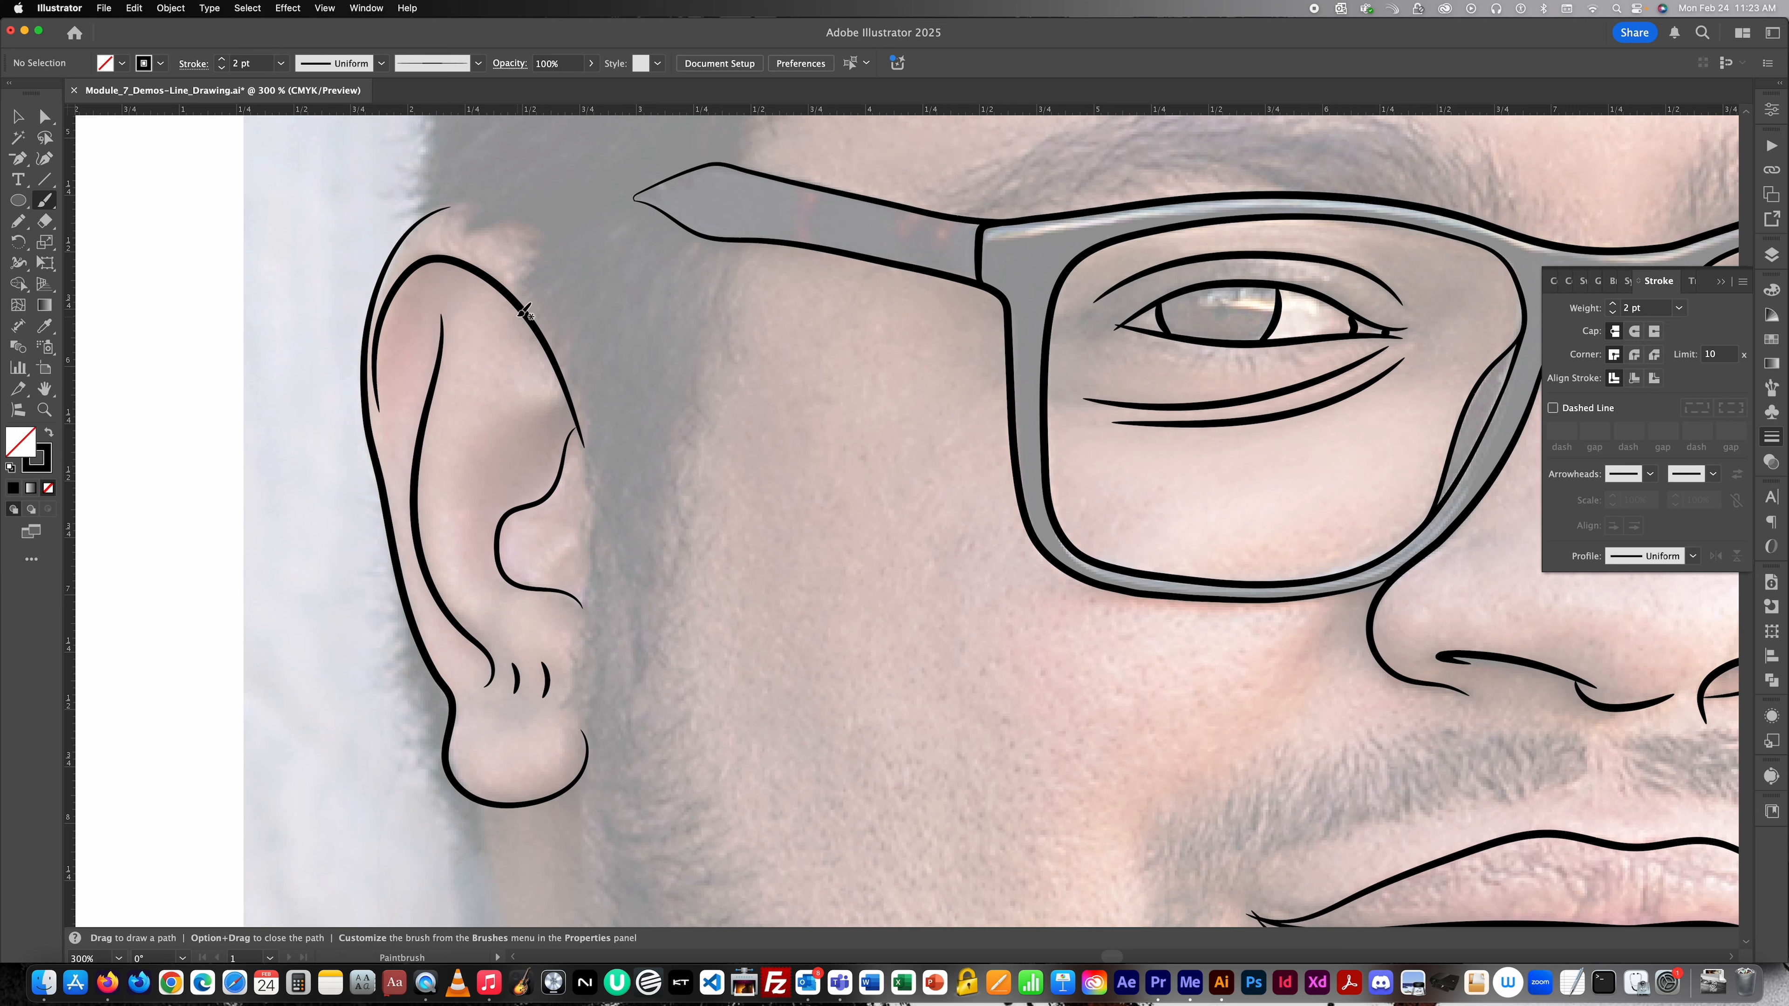
{"action": "left_click_drag", "start_coordinate": [513, 313], "coordinate": [556, 391]}
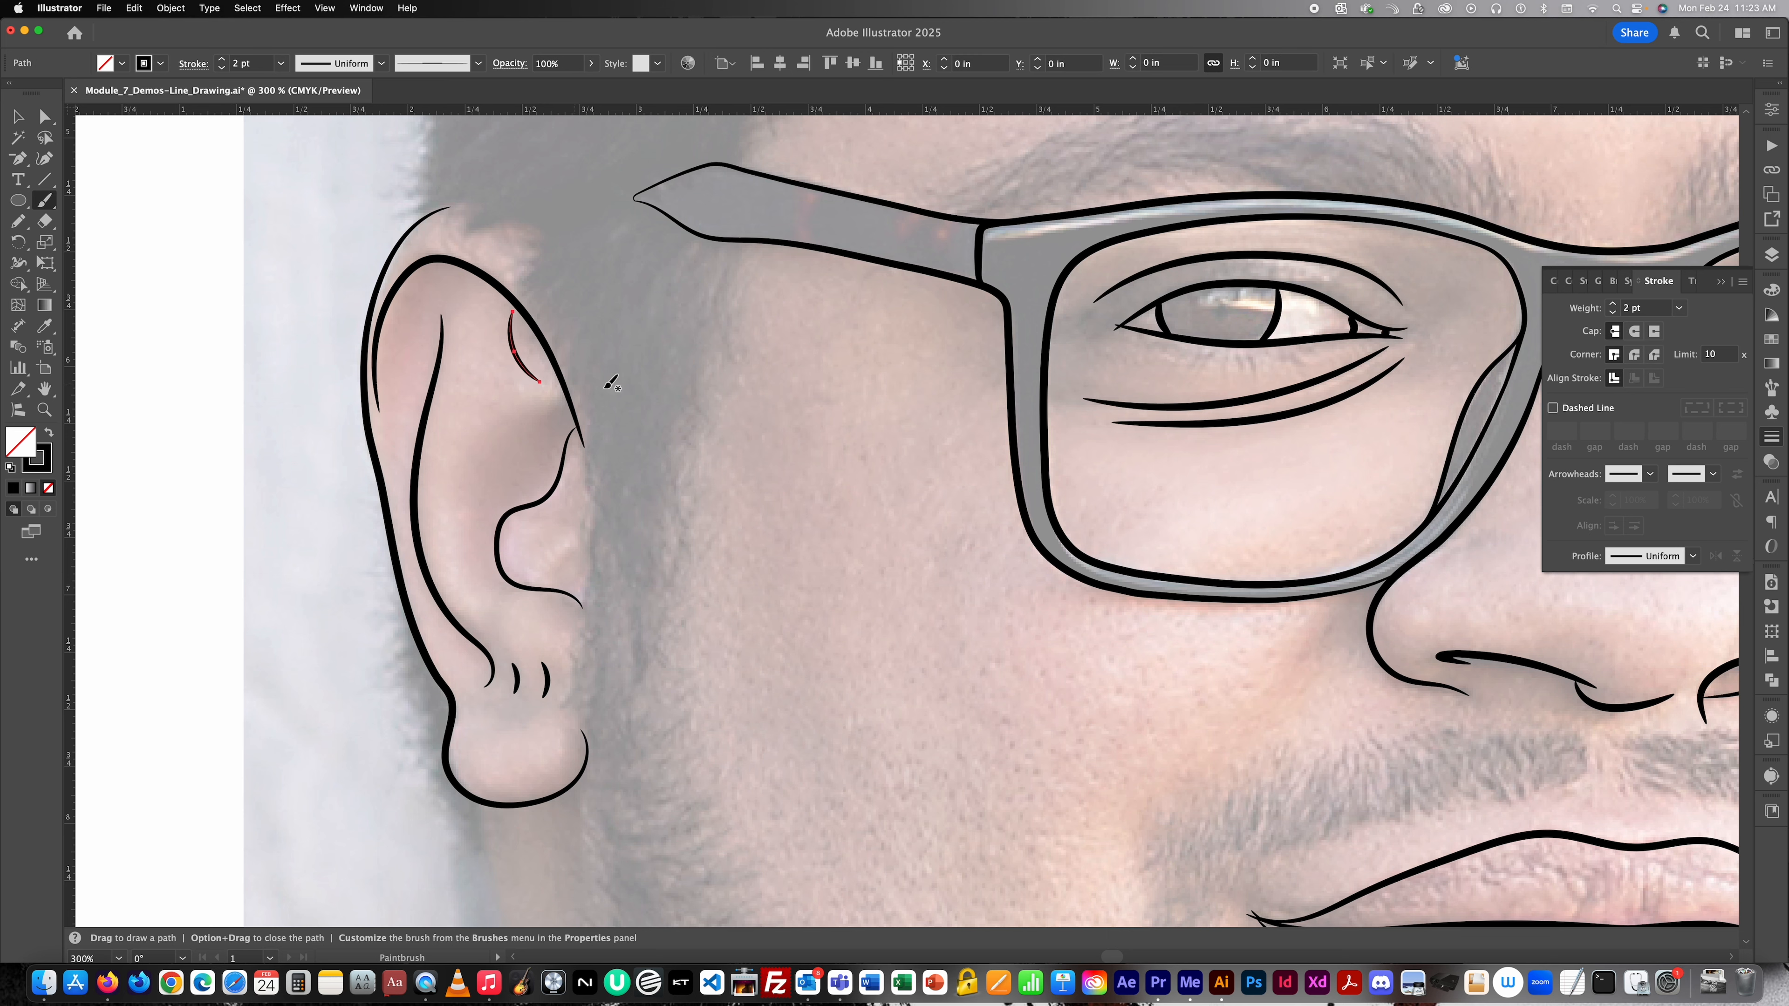
{"action": "scroll", "coordinate": [658, 399], "scroll_direction": "down", "scroll_amount": 1}
{"action": "key", "text": "super+z"}
{"action": "scroll", "coordinate": [693, 421], "scroll_direction": "down", "scroll_amount": 1}
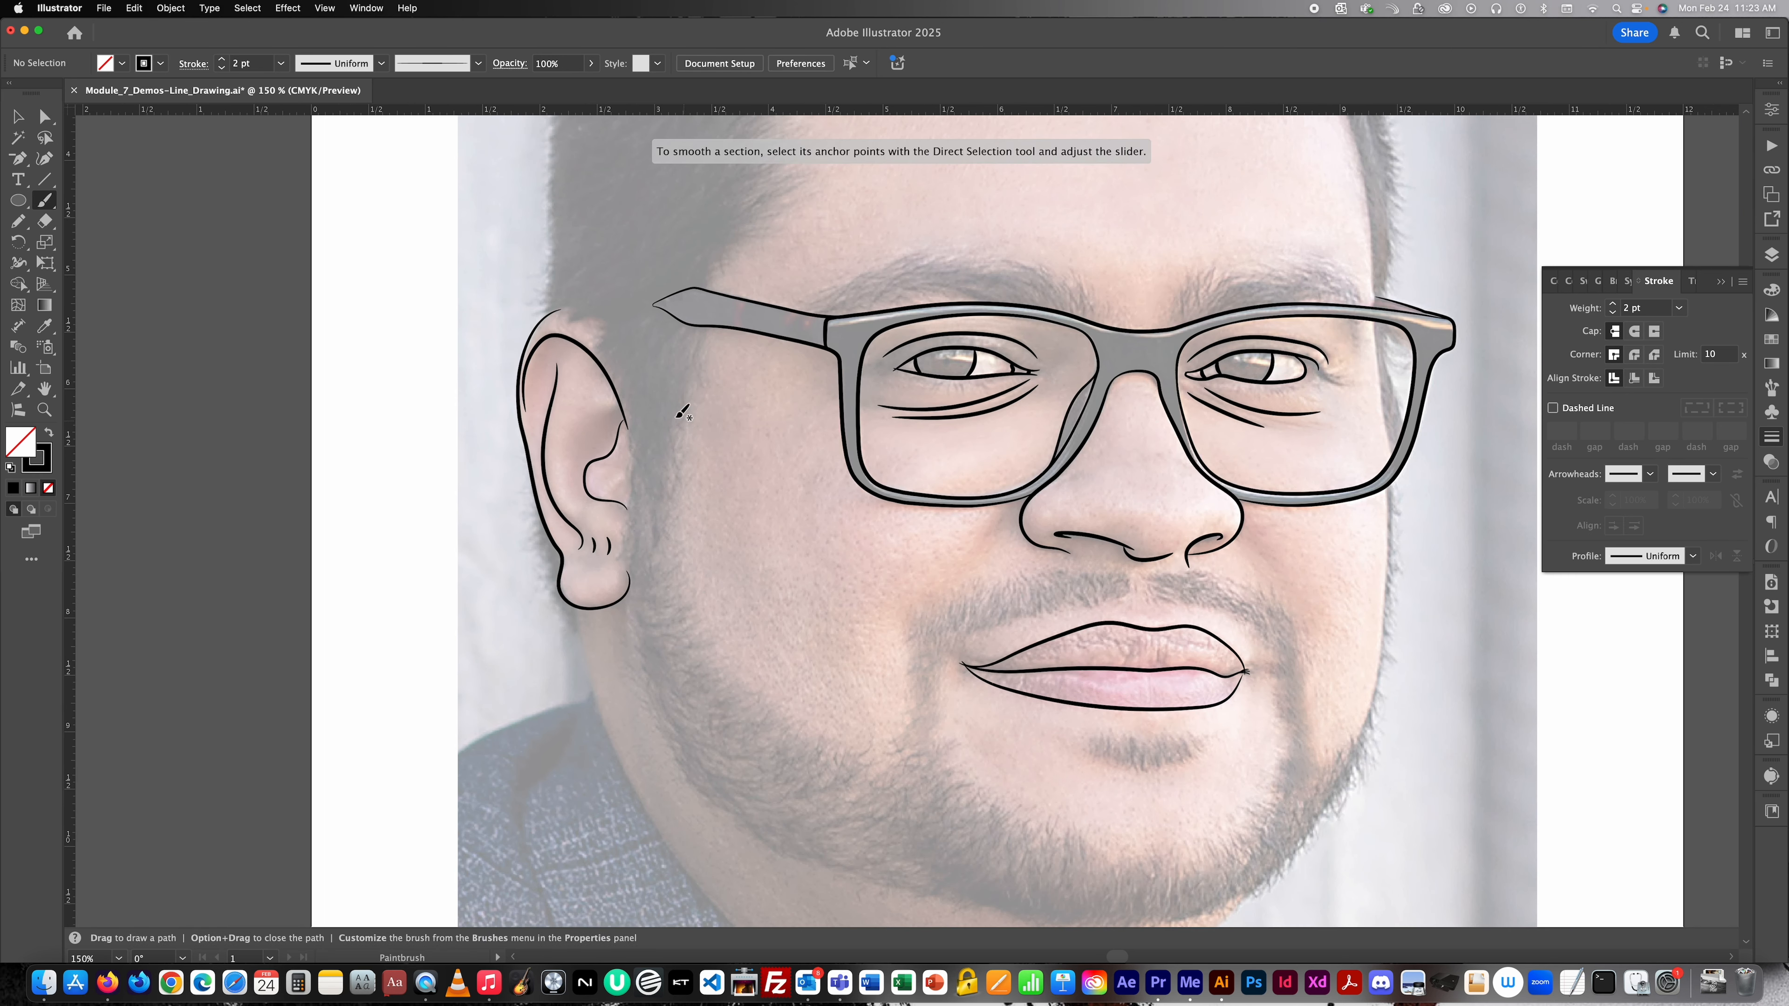
Try to paint an arched fold about 0.48 in wide and 0.49 in tall from the upper ear curve down beside the long inner fold.
{"action": "scroll", "coordinate": [607, 386], "scroll_direction": "up", "scroll_amount": 1}
{"action": "scroll", "coordinate": [606, 386], "scroll_direction": "up", "scroll_amount": 1}
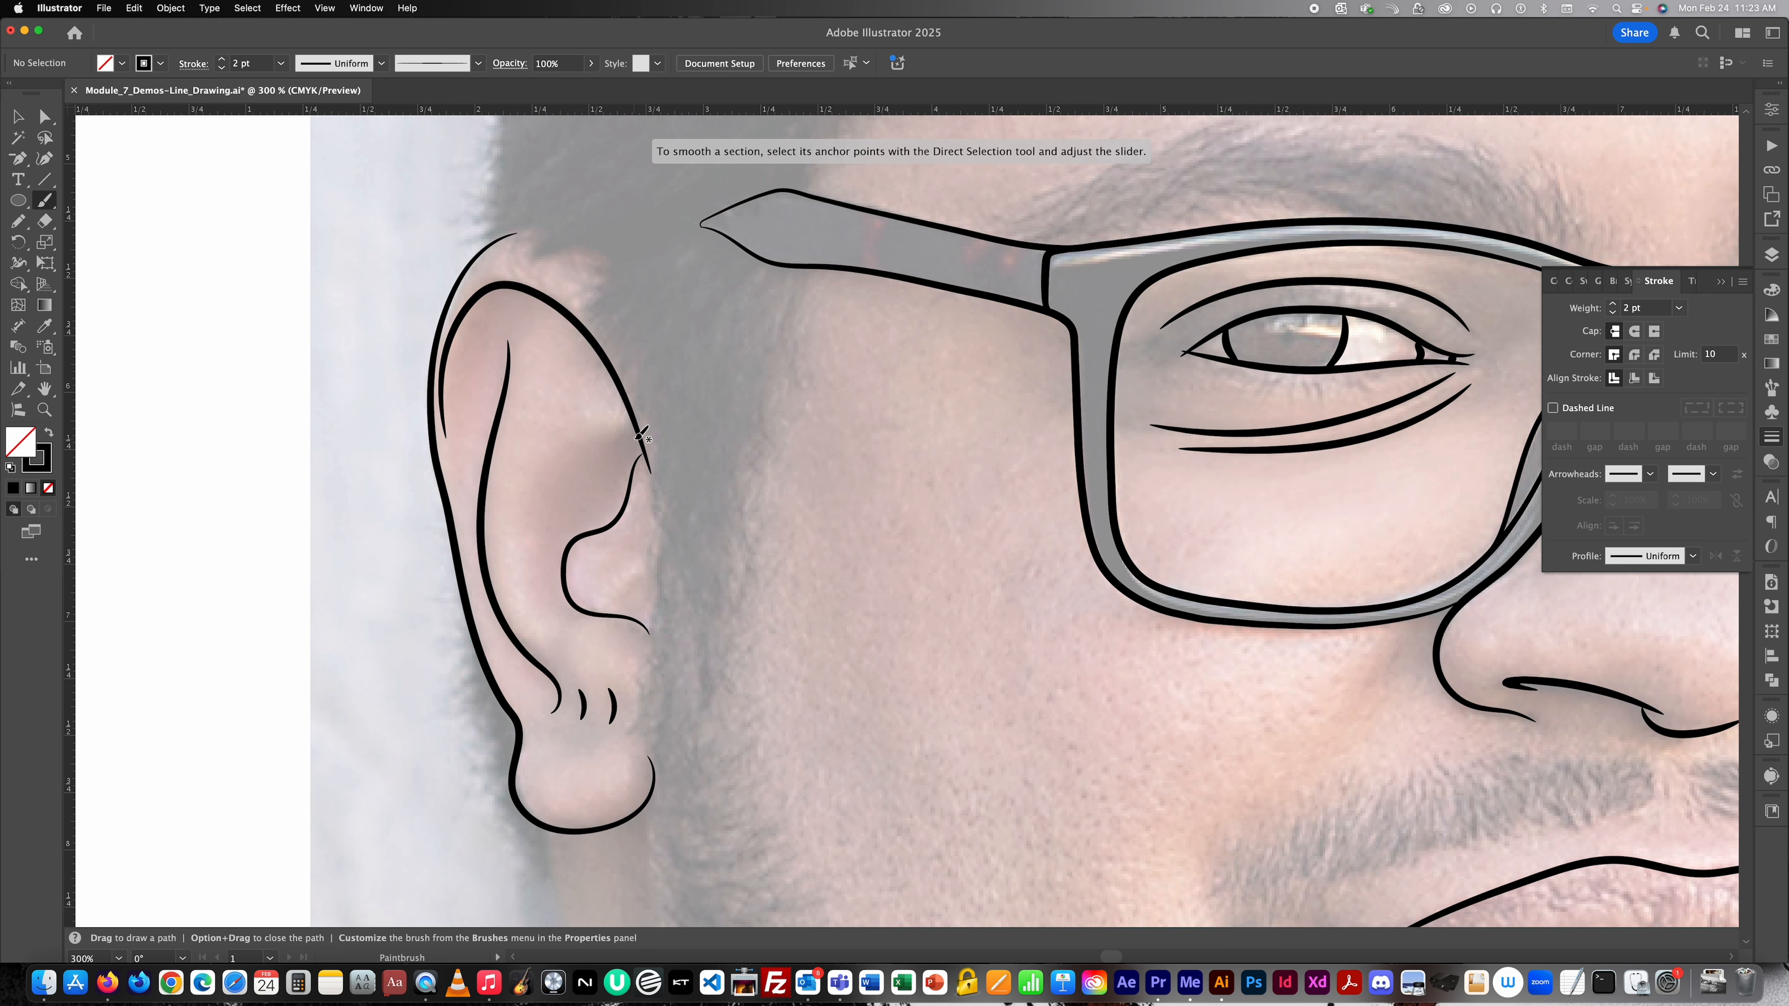
{"action": "left_click_drag", "start_coordinate": [622, 435], "coordinate": [566, 463]}
{"action": "left_click_drag", "start_coordinate": [530, 538], "coordinate": [528, 543]}
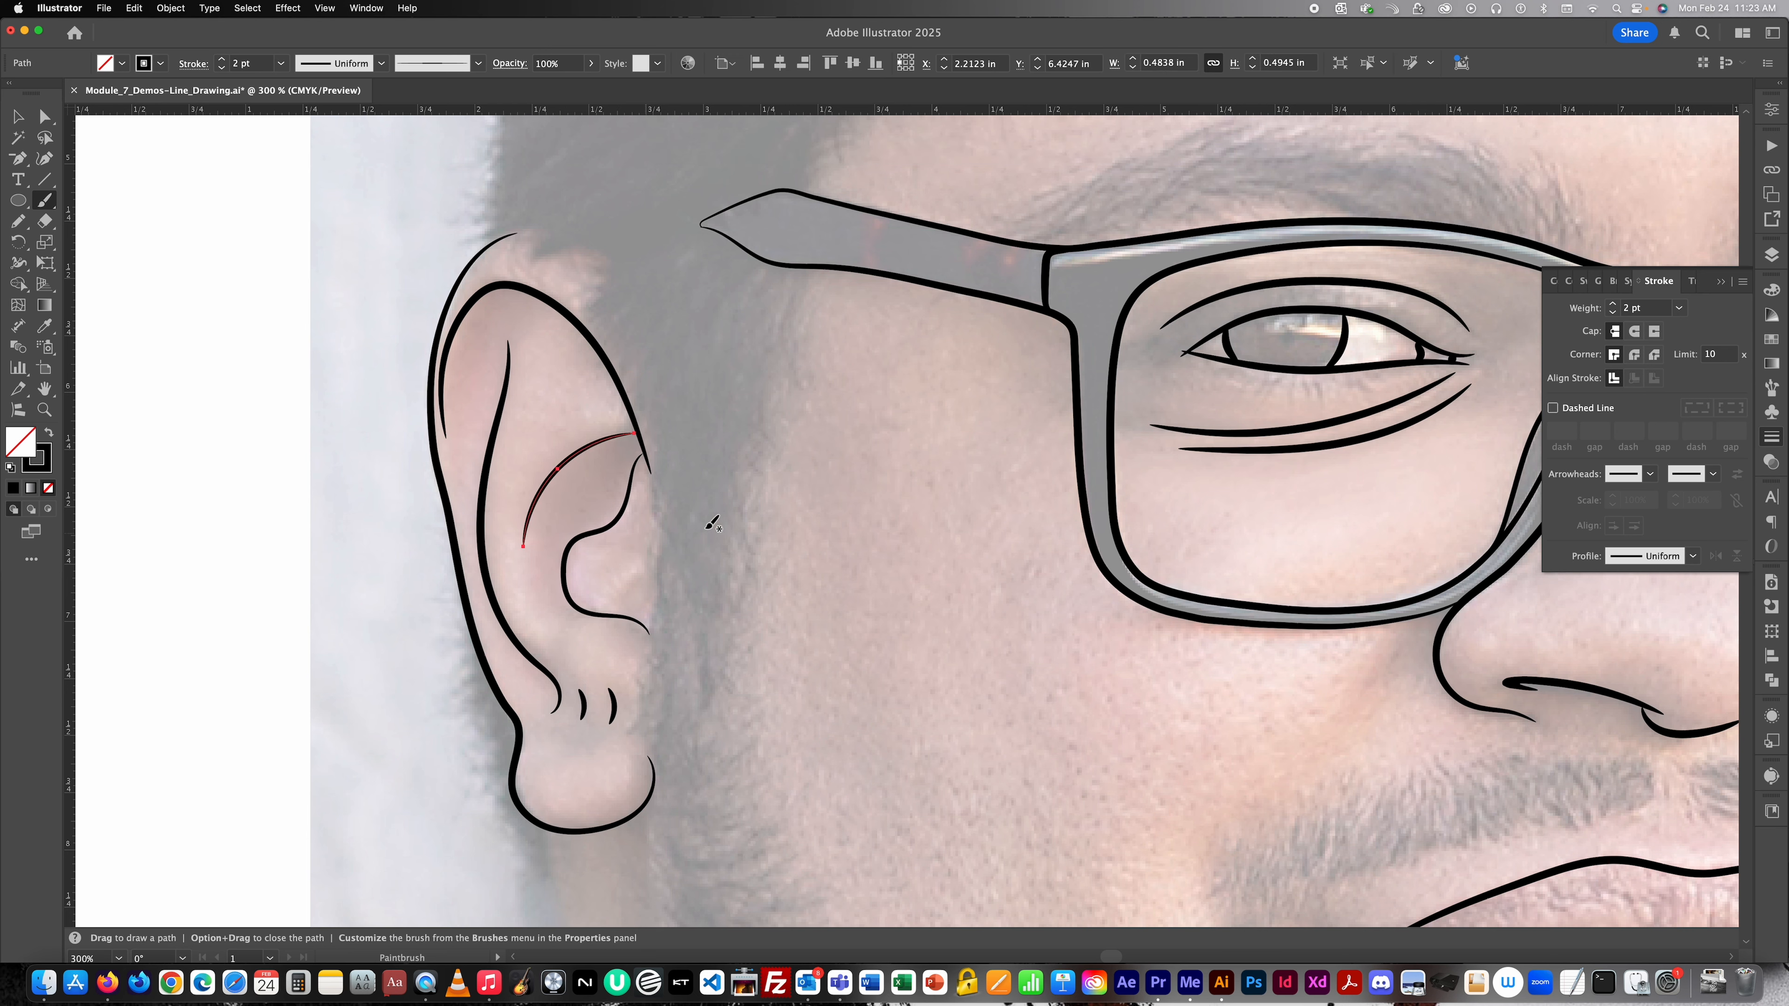
{"action": "key", "text": "super+0"}
{"action": "key", "text": "super+equal"}
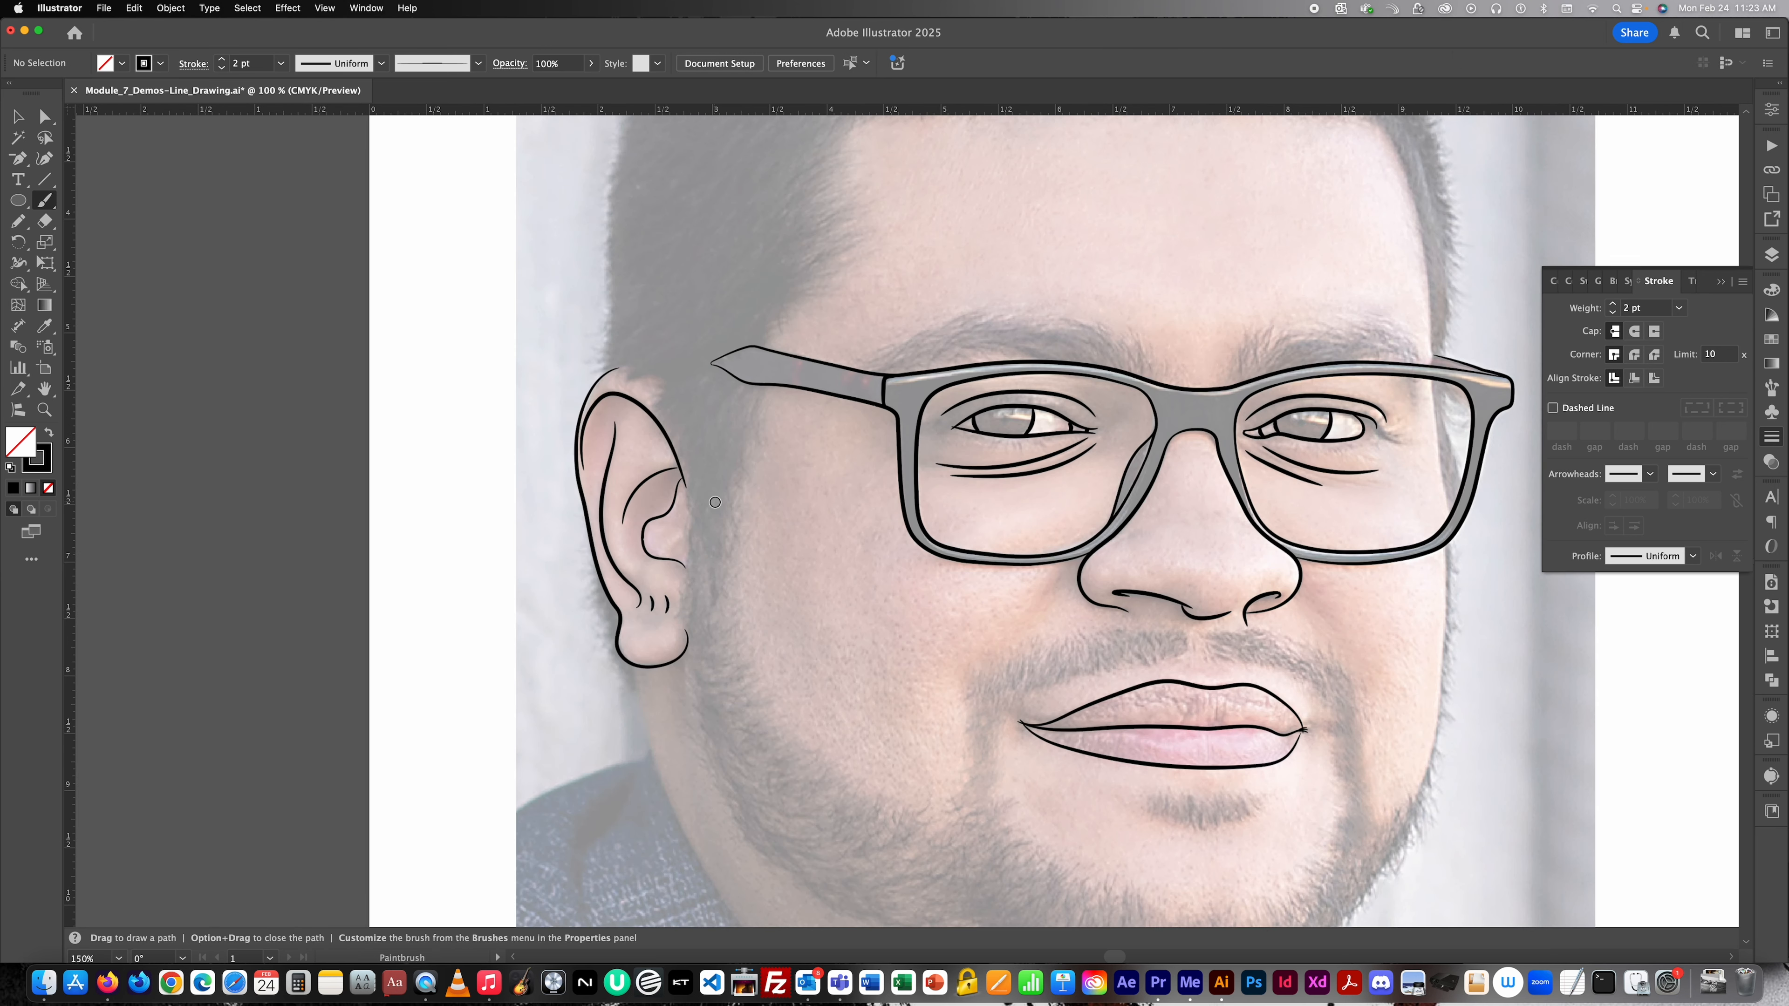
Try to paint a shorter arched fold from the upper ear curve toward the long inner fold, in two attempts.
{"action": "key", "text": "super+equal"}
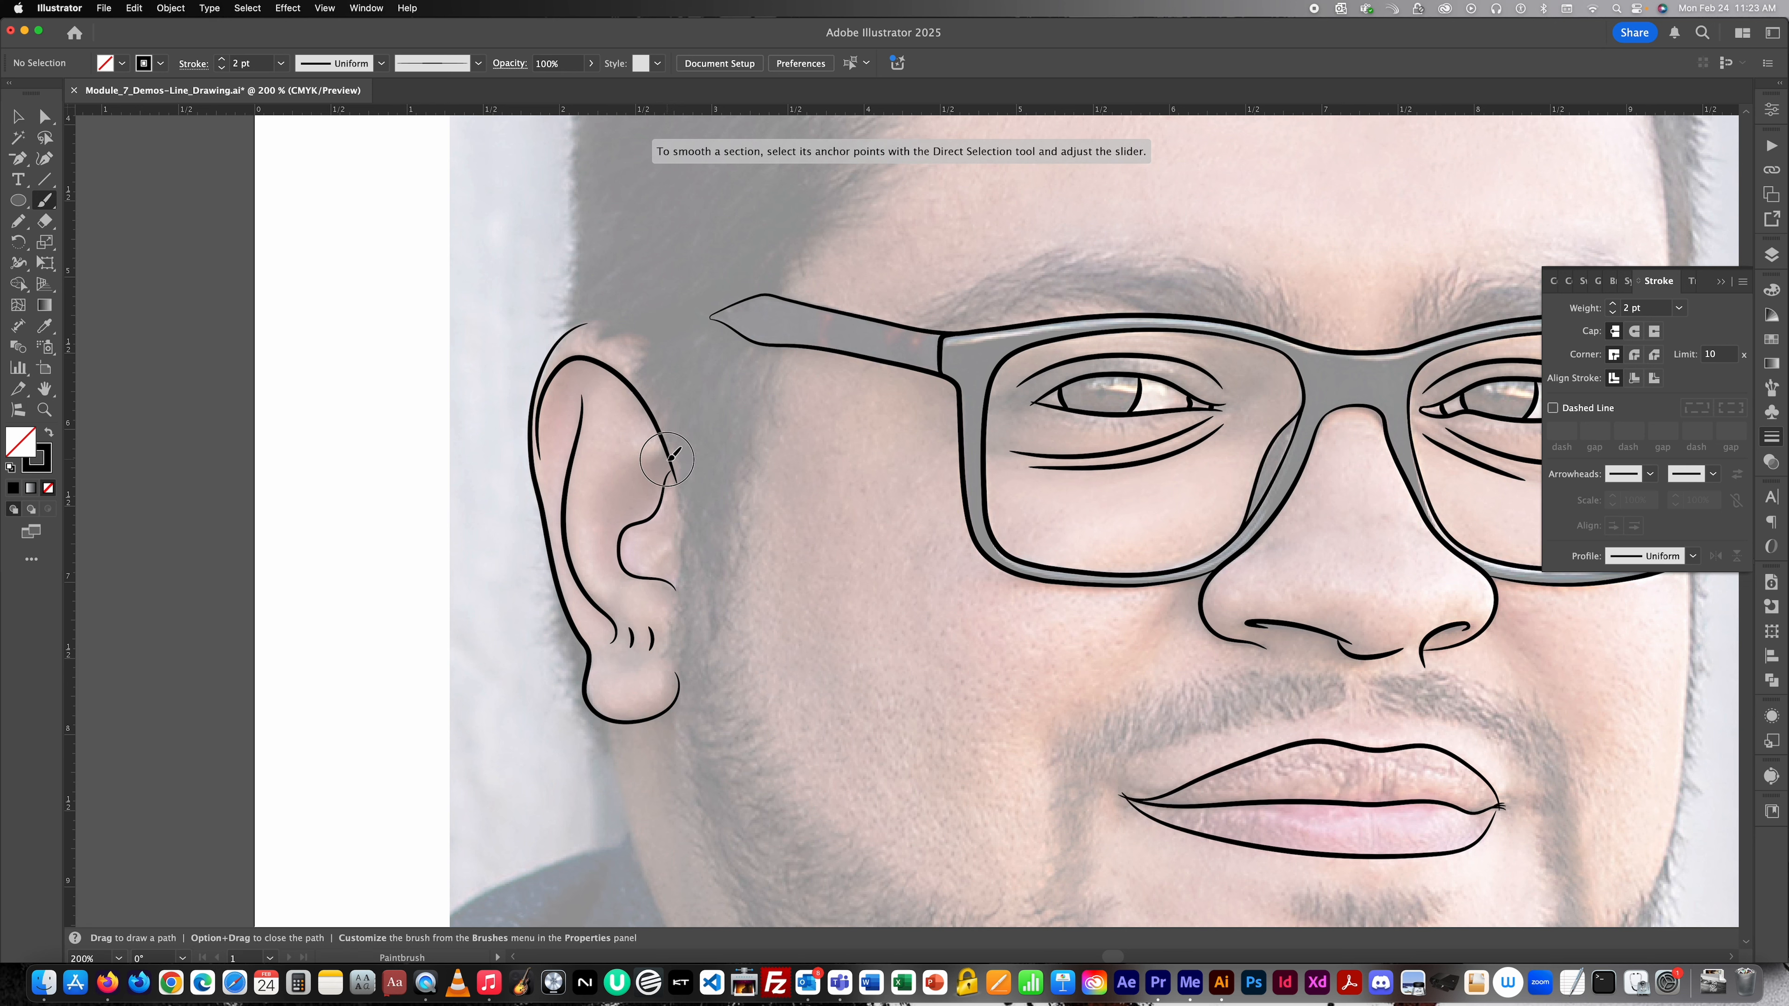
{"action": "mouse_move", "coordinate": [668, 460]}
{"action": "left_mouse_down"}
{"action": "mouse_move", "coordinate": [619, 467]}
{"action": "mouse_move", "coordinate": [606, 491]}
{"action": "left_mouse_up"}
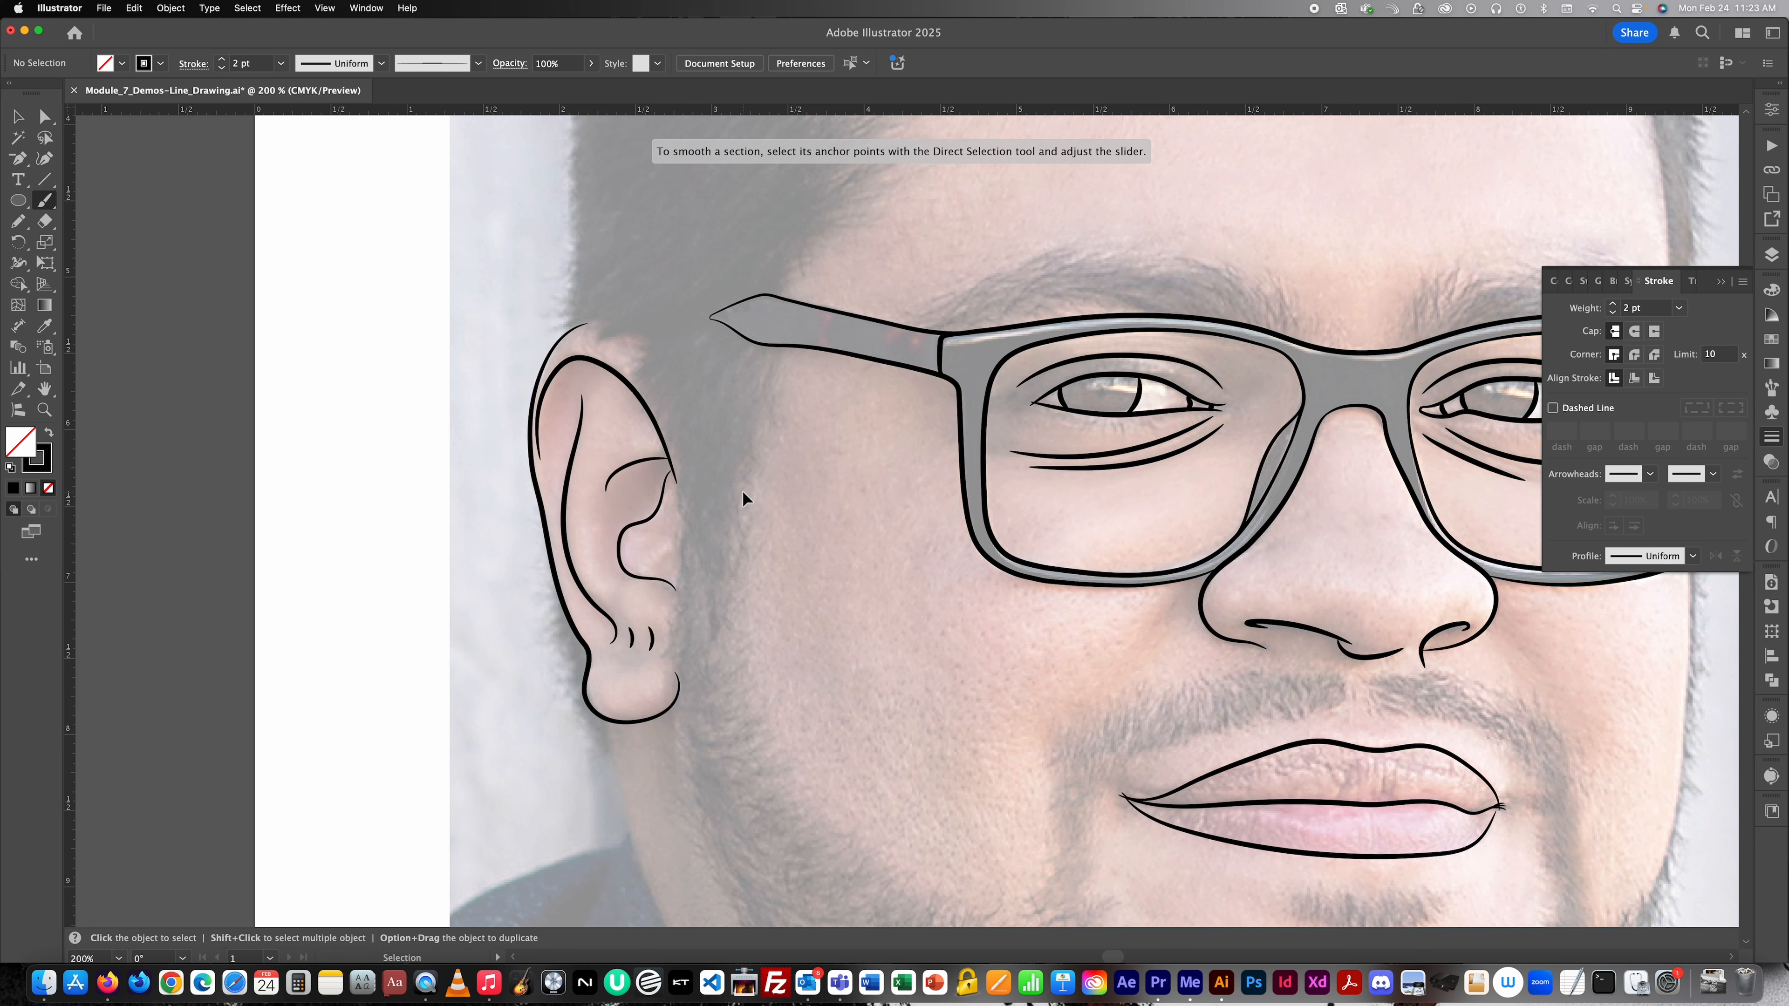
{"action": "key", "text": "super+equal"}
{"action": "key", "text": "super+equal"}
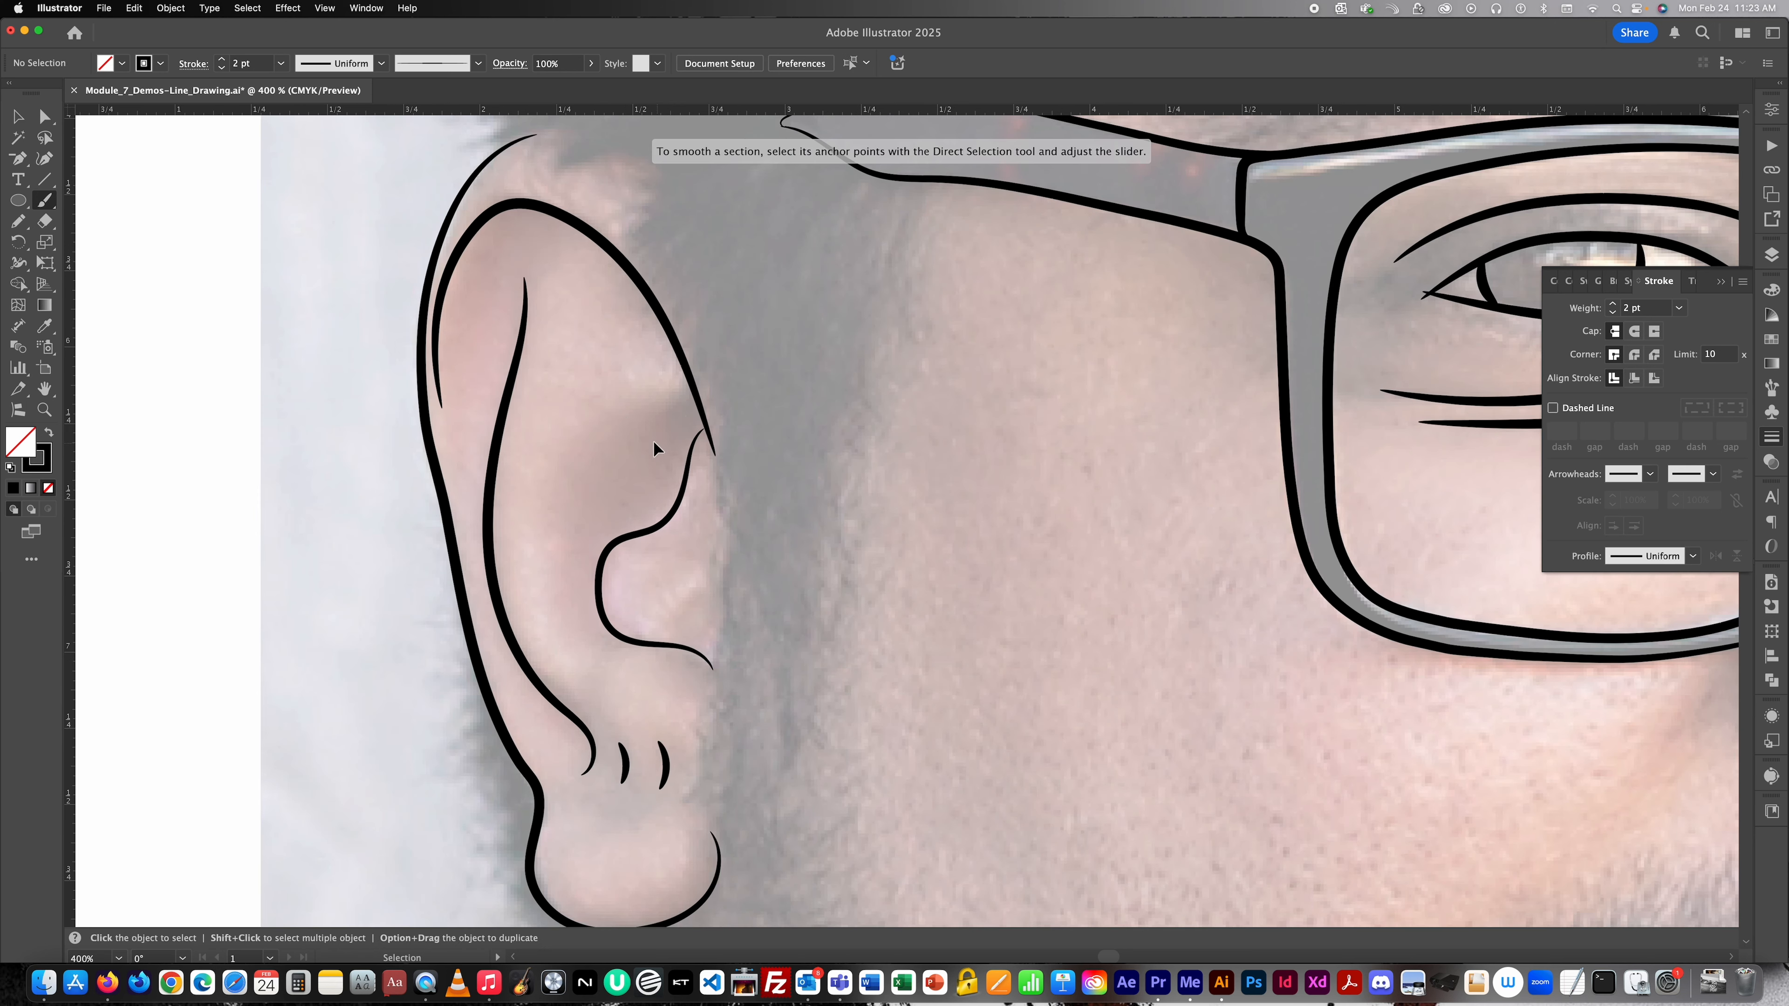
{"action": "key", "text": "b"}
{"action": "left_click_drag", "start_coordinate": [697, 403], "coordinate": [584, 448]}
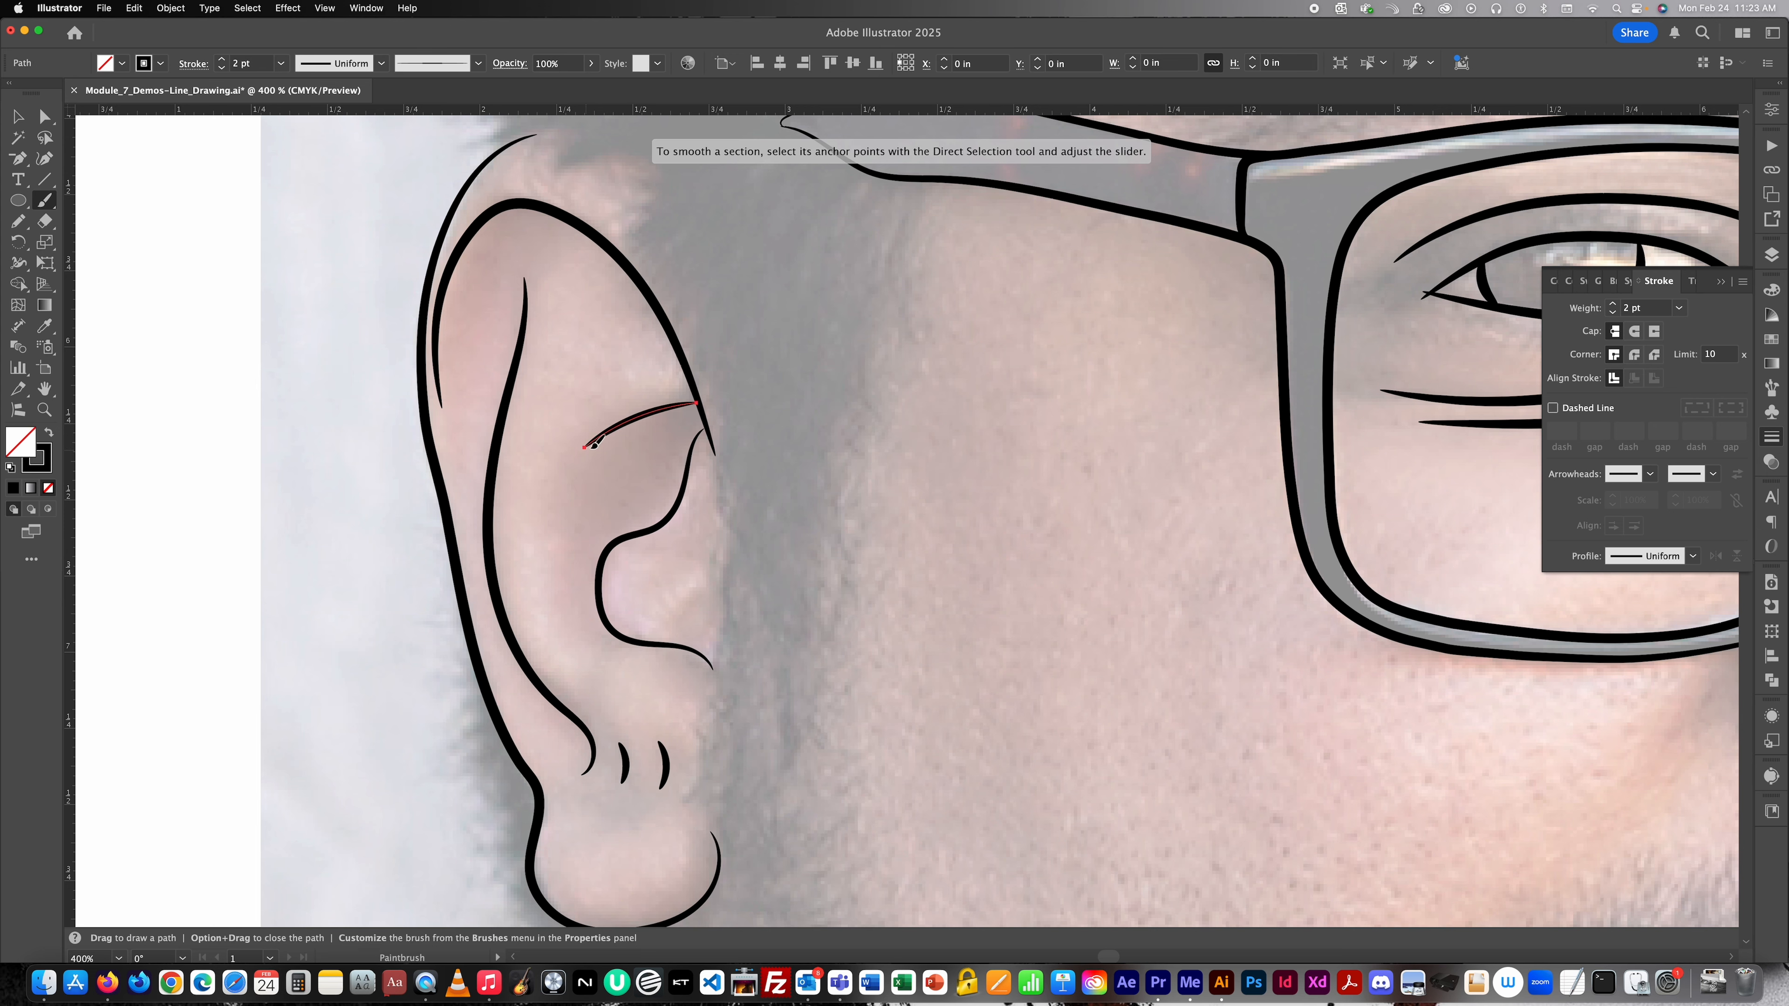
{"action": "key", "text": "super+z"}
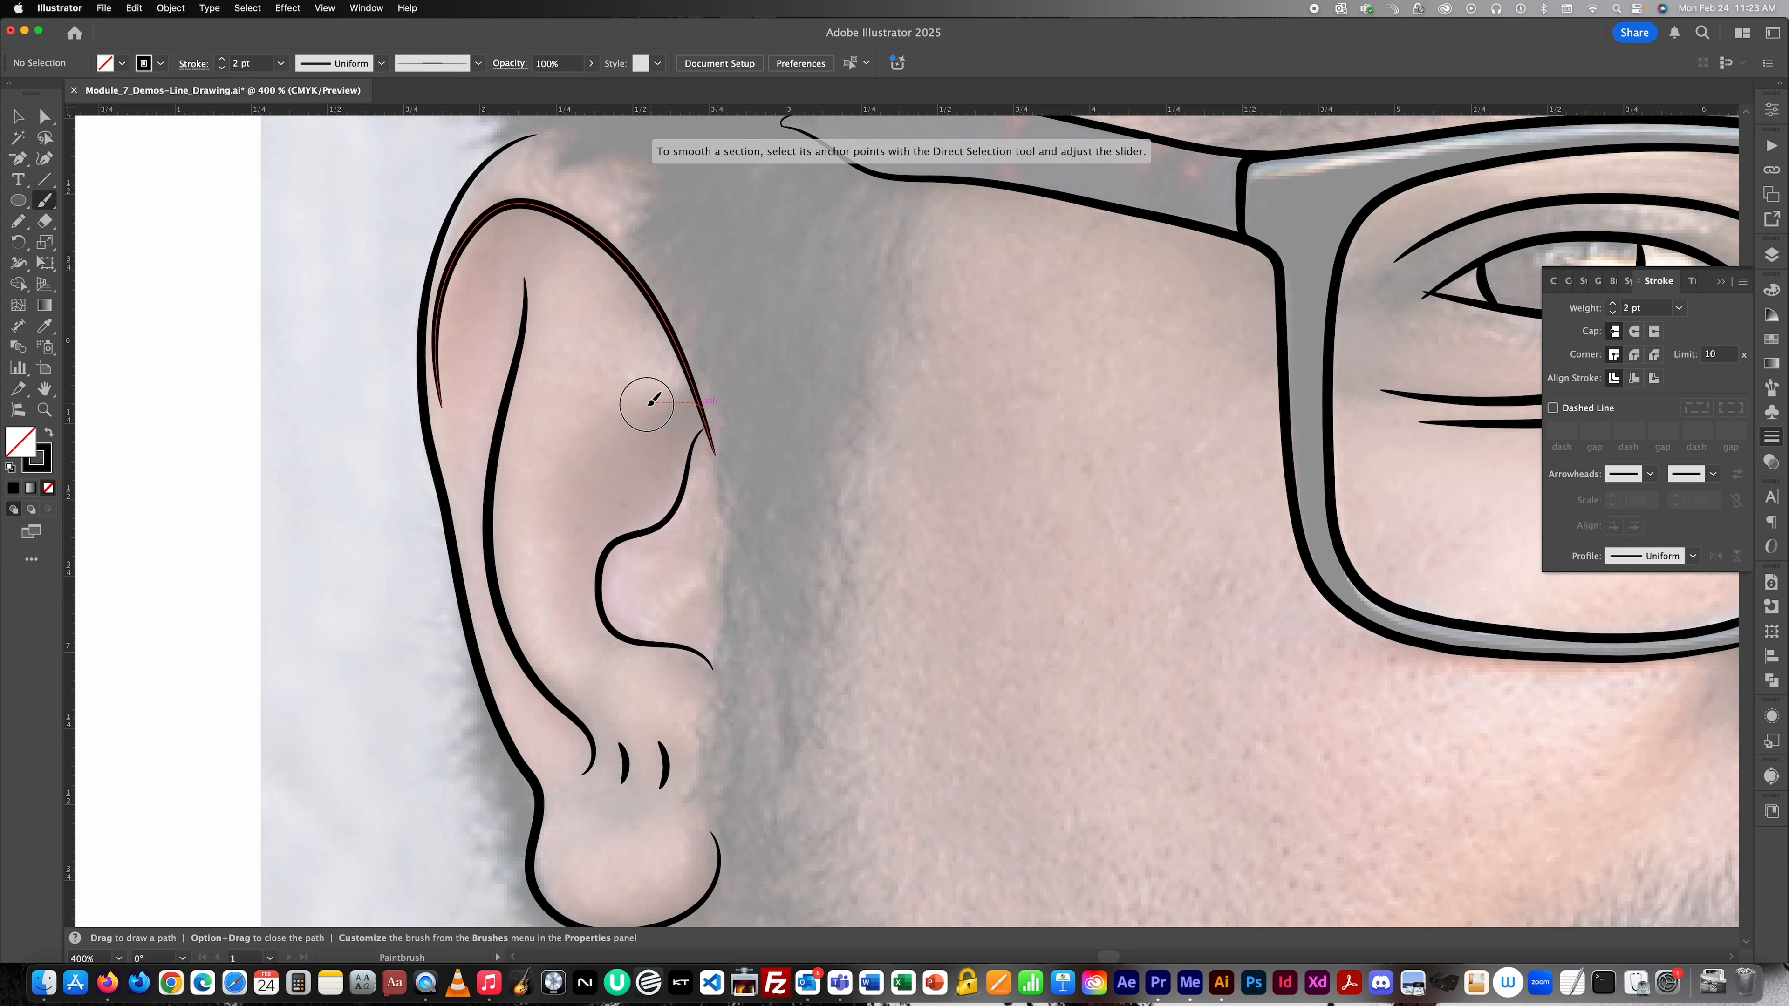
Try to paint an arched fold over the ear-opening contour, ending at the upper ear curve, and deselect it.
{"action": "left_click_drag", "start_coordinate": [562, 468], "coordinate": [711, 449]}
{"action": "key", "text": "v"}
{"action": "key", "text": "super+minus"}
{"action": "key", "text": "super+minus"}
{"action": "key", "text": "super+minus"}
{"action": "key", "text": "super+shift+a"}
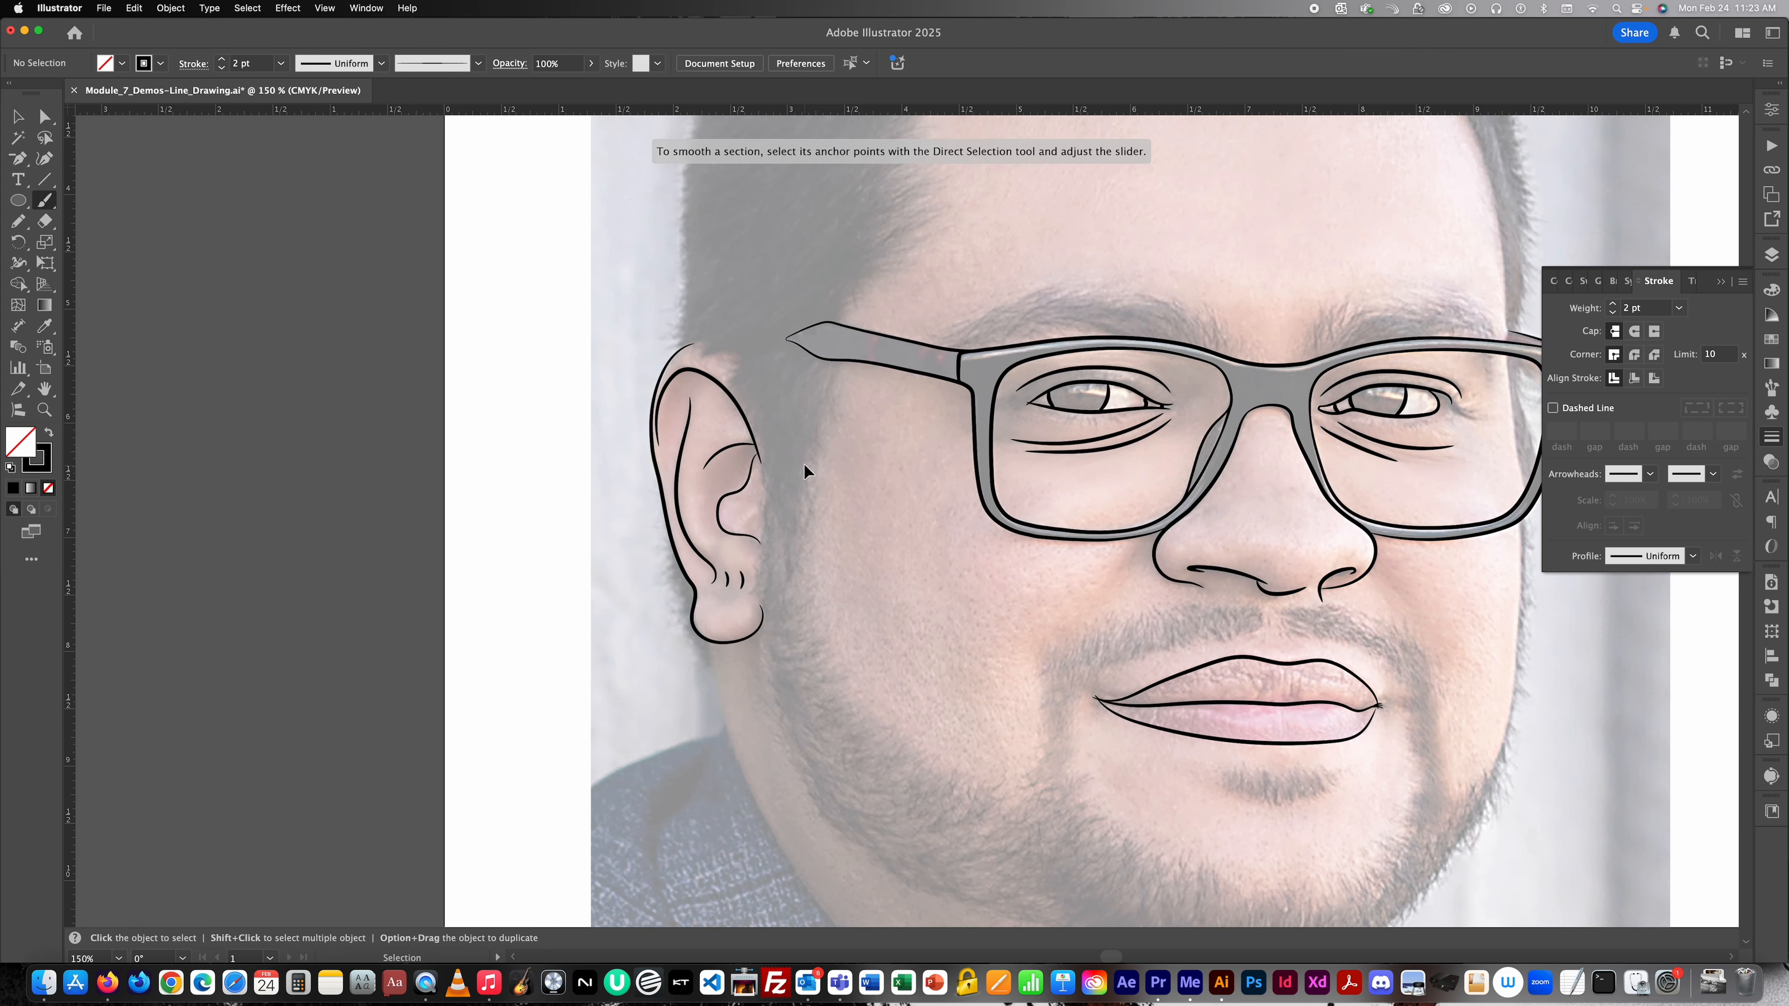
{"action": "scroll", "coordinate": [803, 471], "scroll_direction": "right", "scroll_amount": 5}
{"action": "key", "text": "b"}
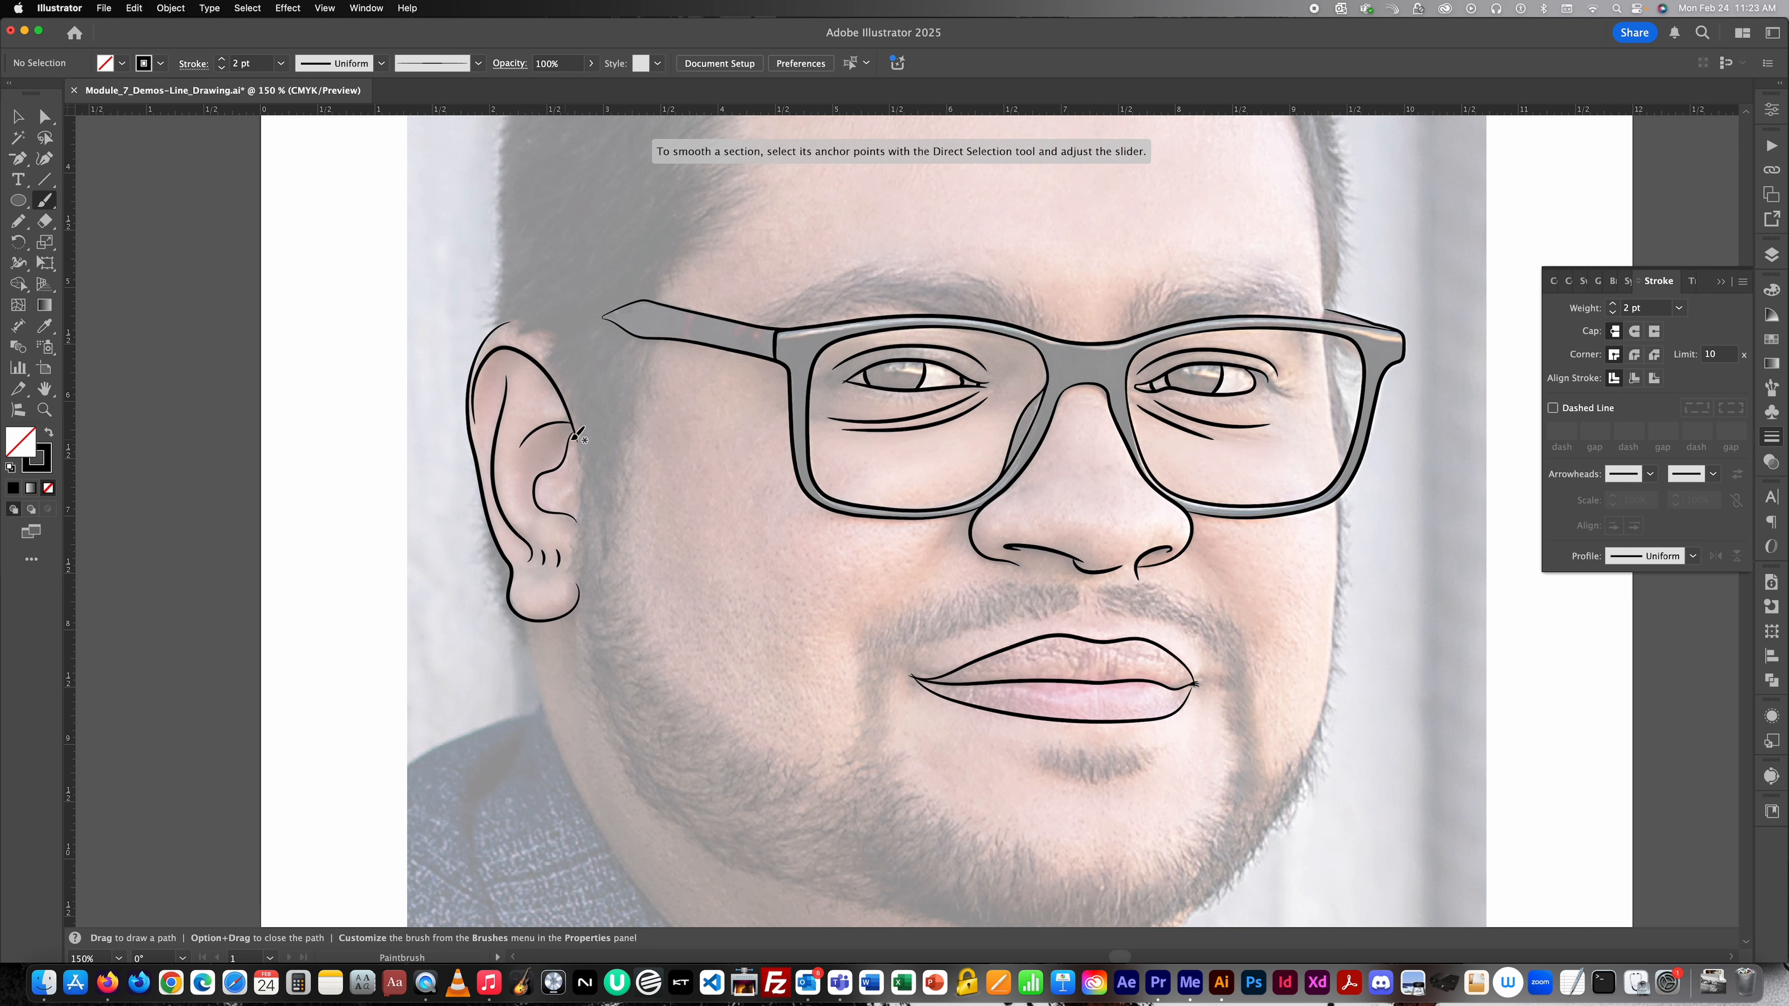
Try to paint a small hooked curve about 0.23 in wide and 0.2 in tall inside the upper ear curve.
{"action": "key", "text": "super+equal"}
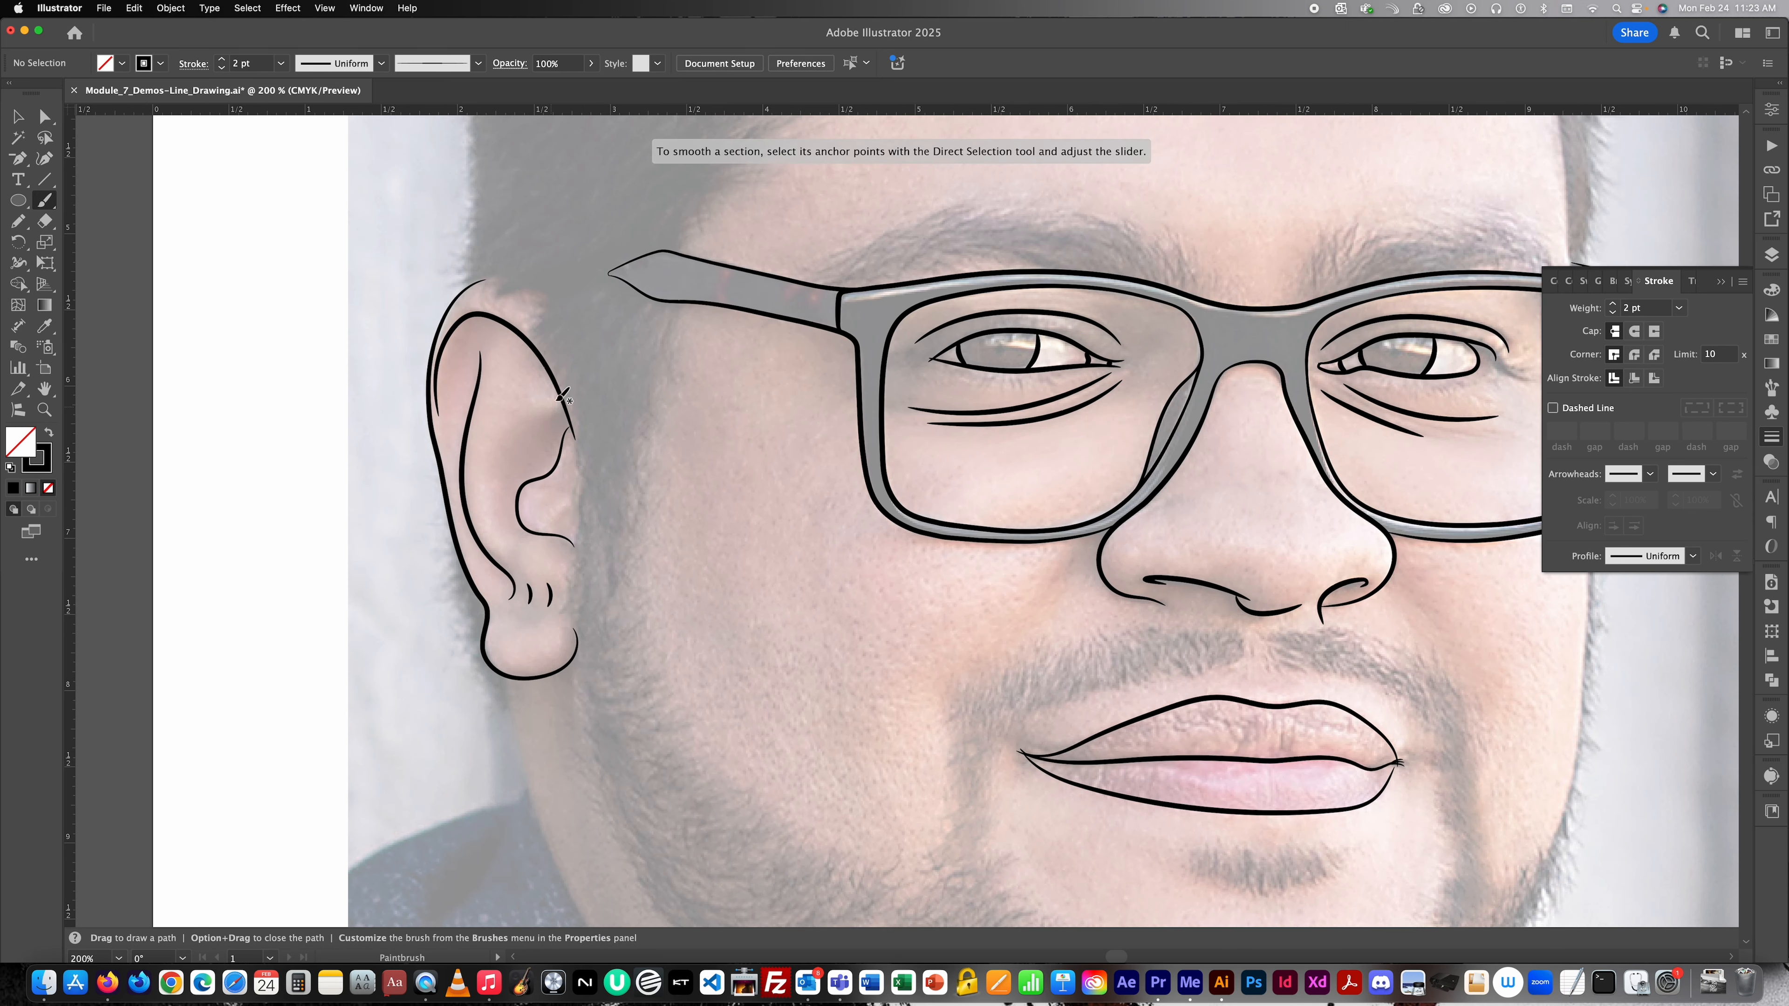
{"action": "left_click_drag", "start_coordinate": [561, 389], "coordinate": [523, 364]}
{"action": "key", "text": "v"}
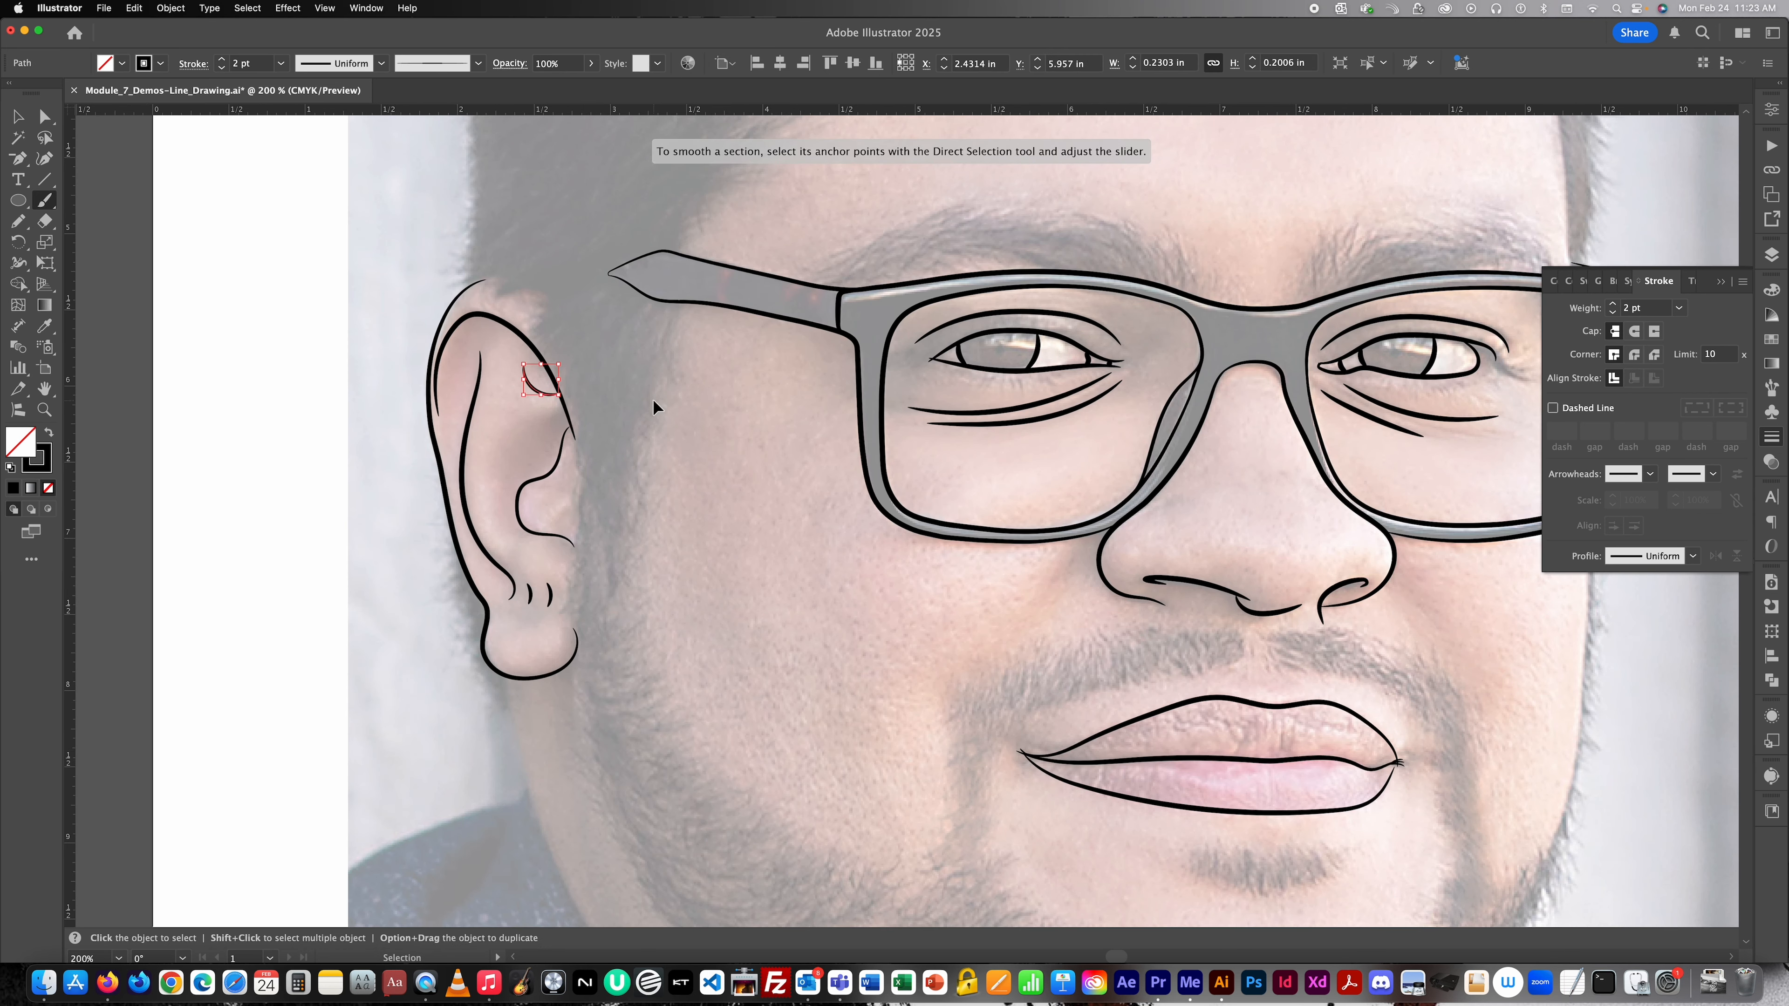
{"action": "key", "text": "super+z"}
Paint a small 2 pt hooked curve inside the upper ear curve, starting on its inner edge above the ear opening.
{"action": "key", "text": "super+equal"}
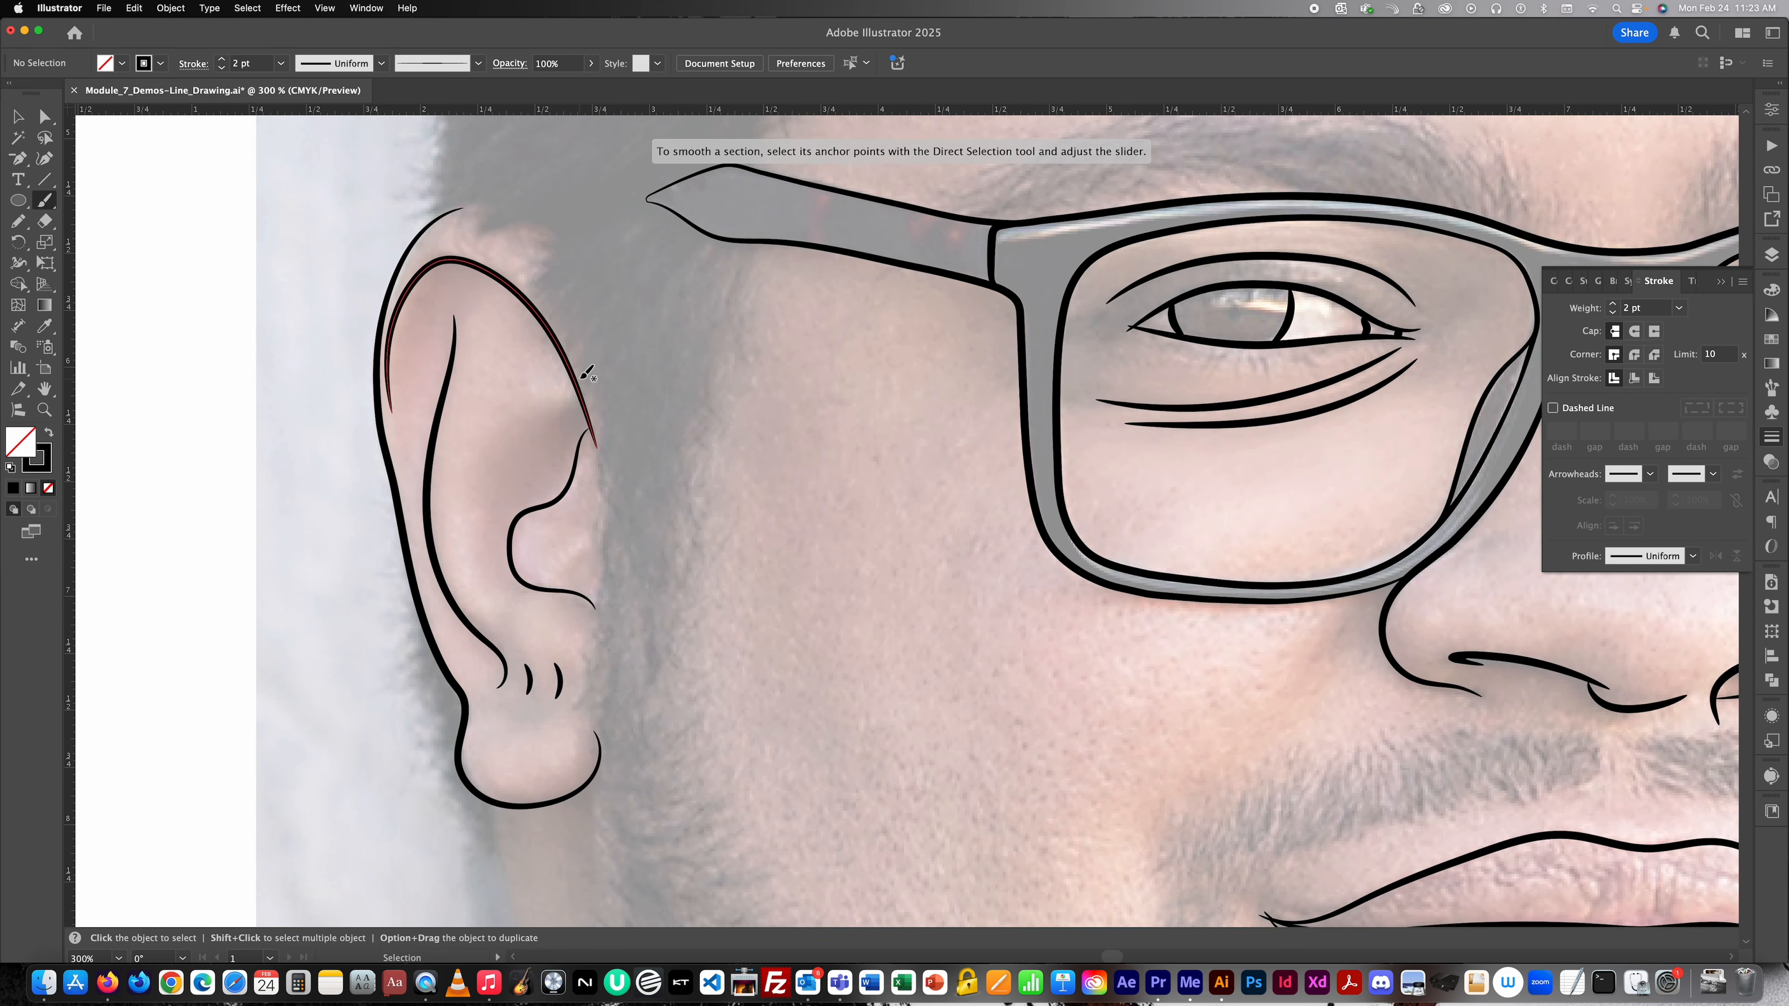
{"action": "mouse_move", "coordinate": [575, 375]}
{"action": "left_mouse_down"}
{"action": "mouse_move", "coordinate": [512, 352]}
{"action": "mouse_move", "coordinate": [511, 332]}
{"action": "left_mouse_up"}
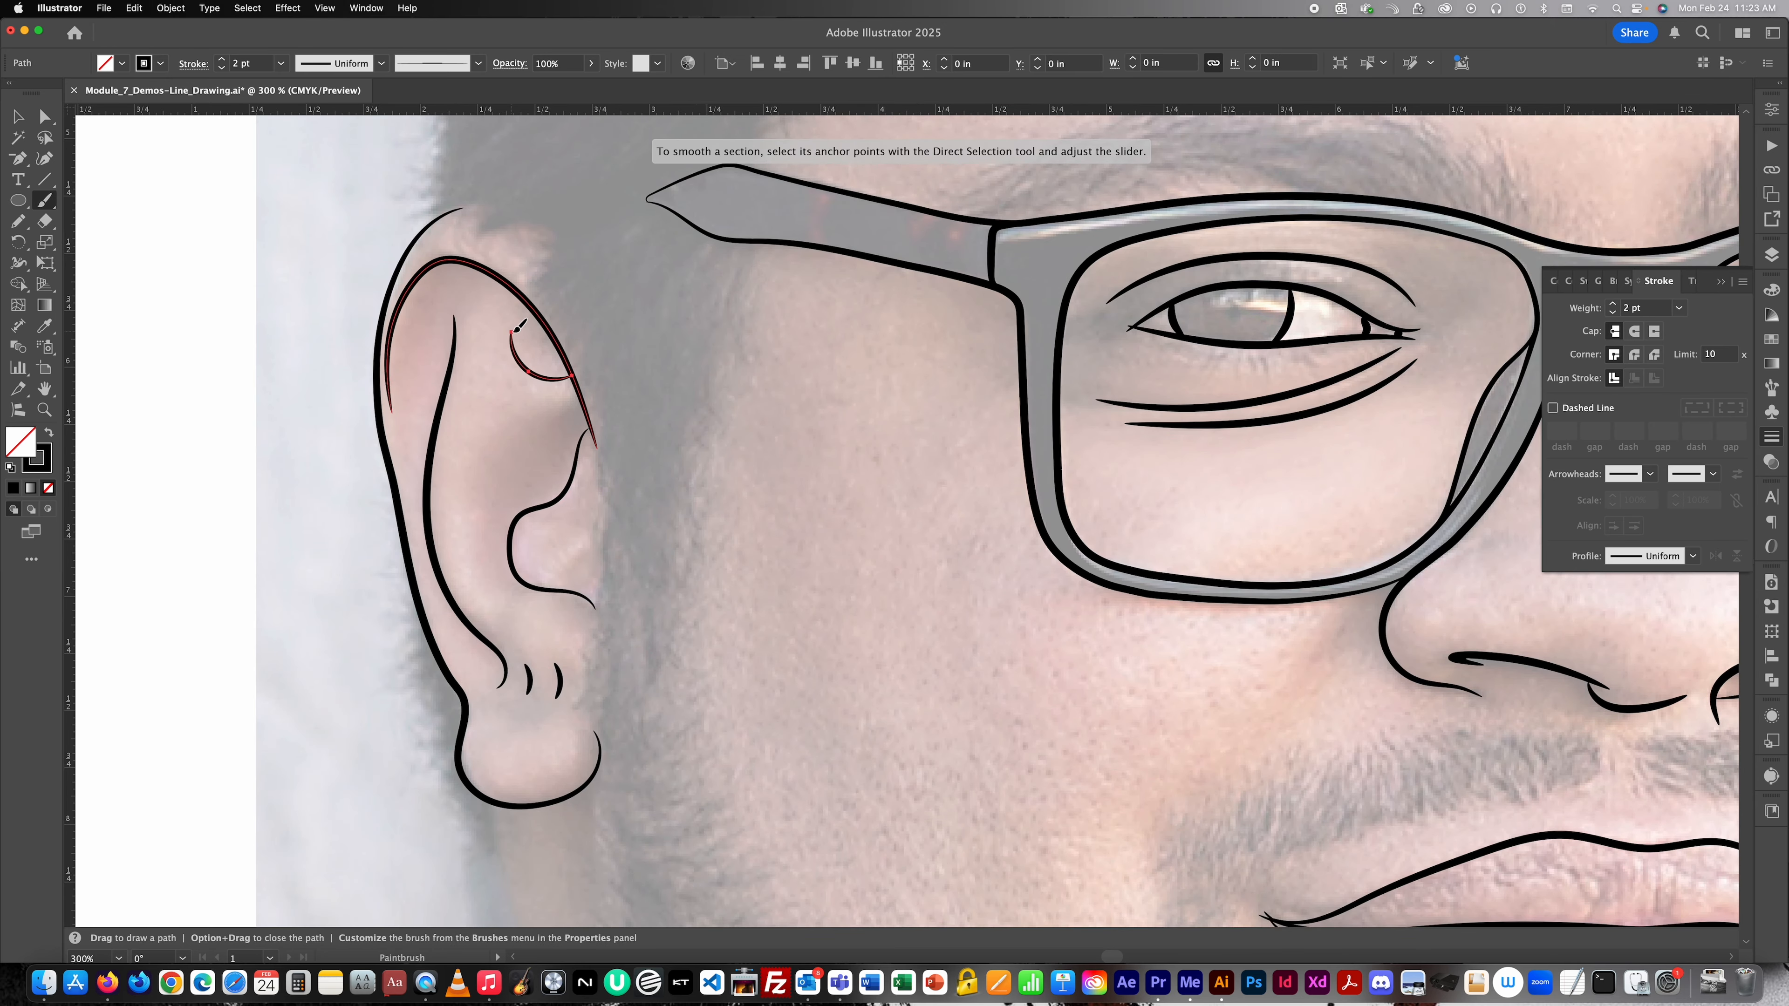
{"action": "key", "text": "super+minus"}
{"action": "key", "text": "super+minus"}
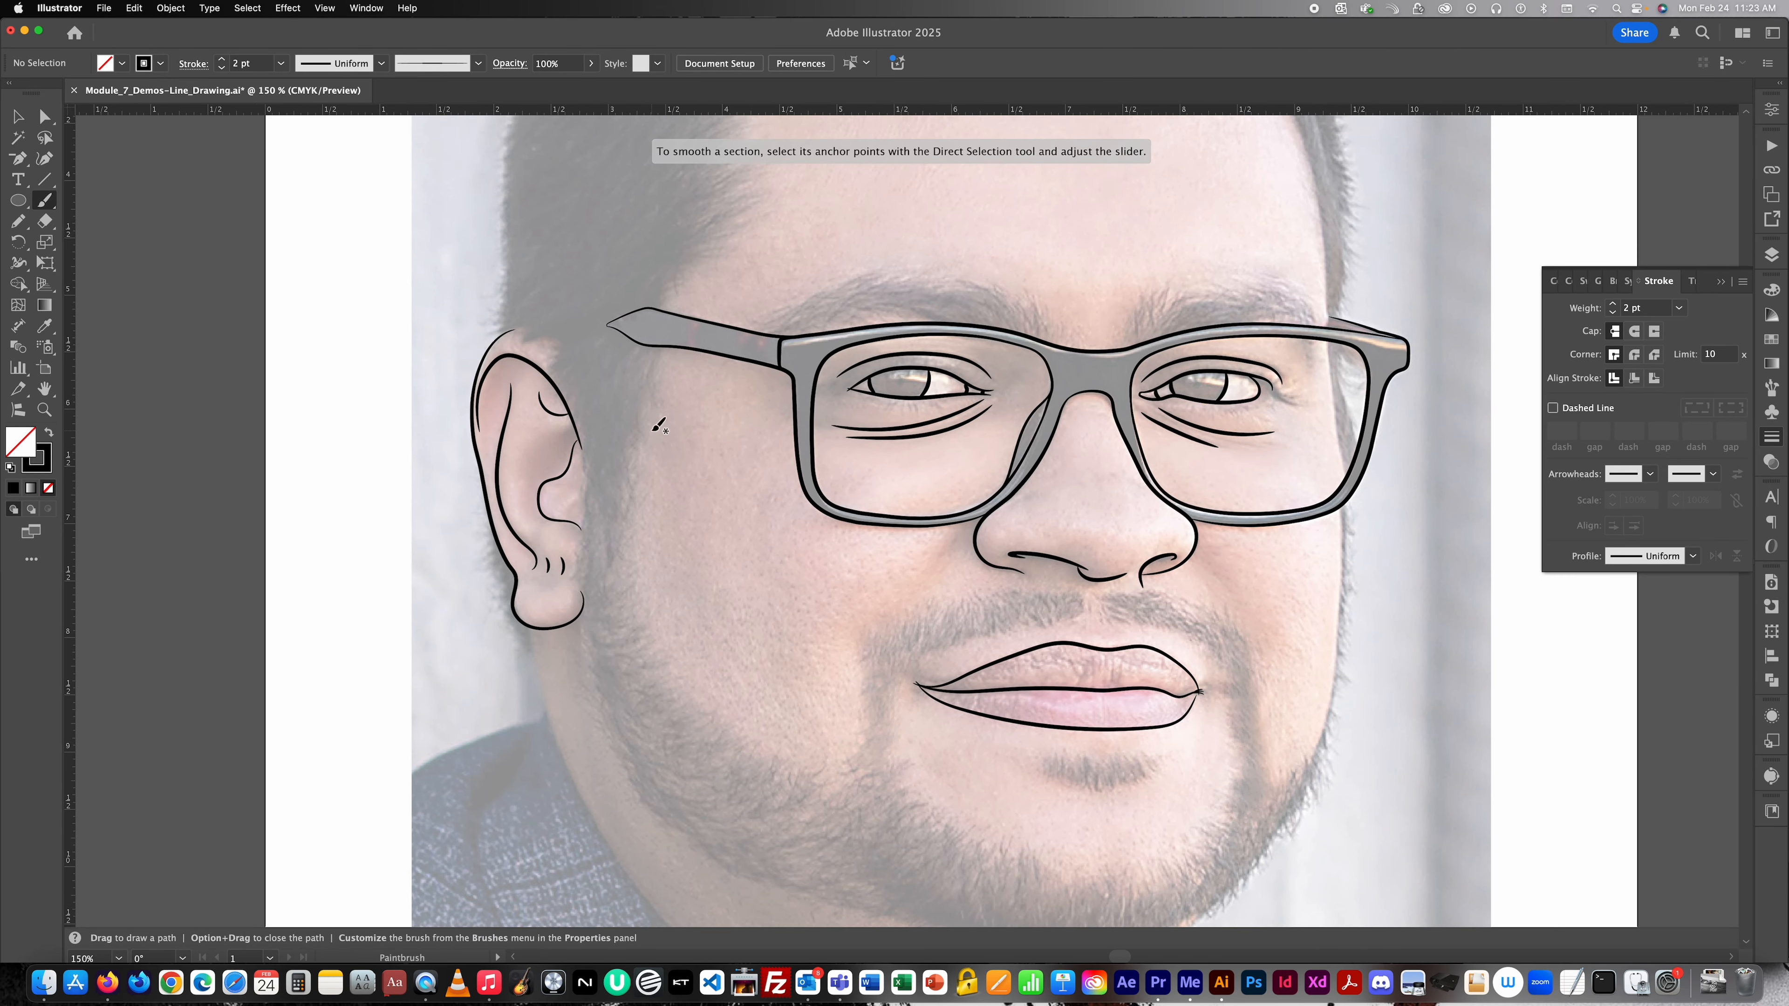
Examine the traced ear and the untraced jaw, beard and neck areas of the portrait.
{"action": "scroll", "coordinate": [649, 445], "scroll_direction": "right", "scroll_amount": 2}
{"action": "scroll", "coordinate": [643, 451], "scroll_direction": "down", "scroll_amount": 3}
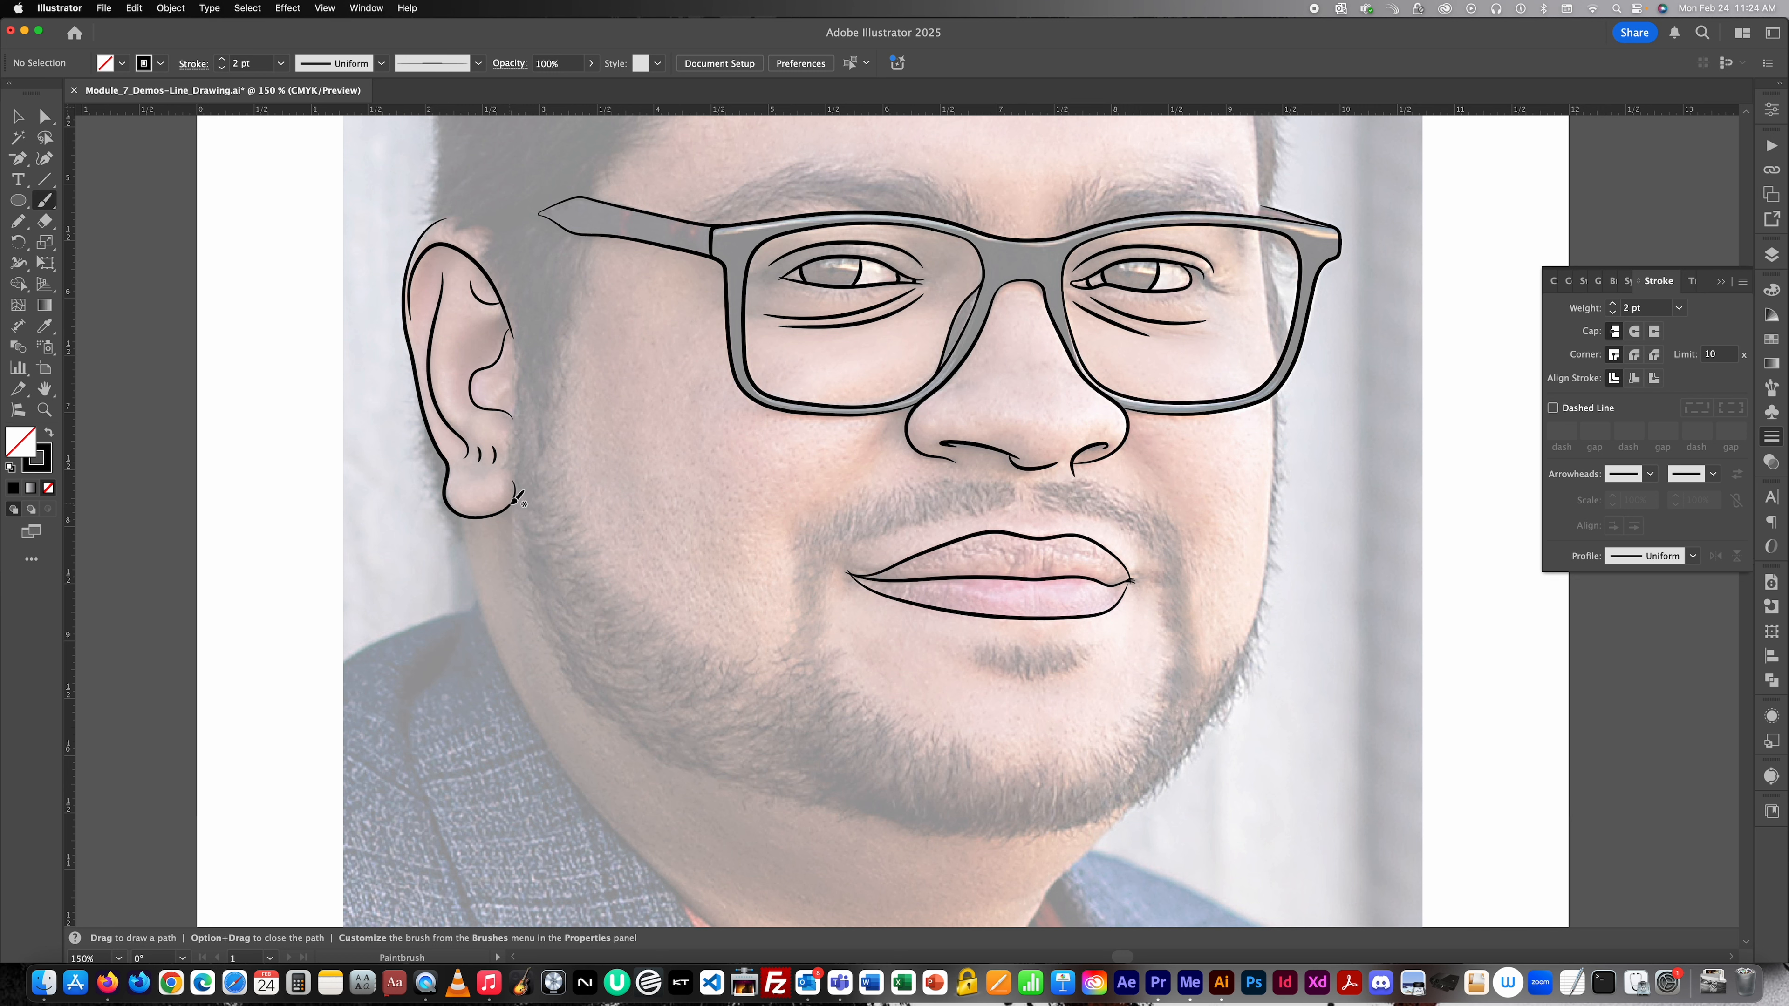
{"action": "scroll", "coordinate": [510, 495], "scroll_direction": "up", "scroll_amount": 2}
{"action": "scroll", "coordinate": [511, 495], "scroll_direction": "right", "scroll_amount": 2}
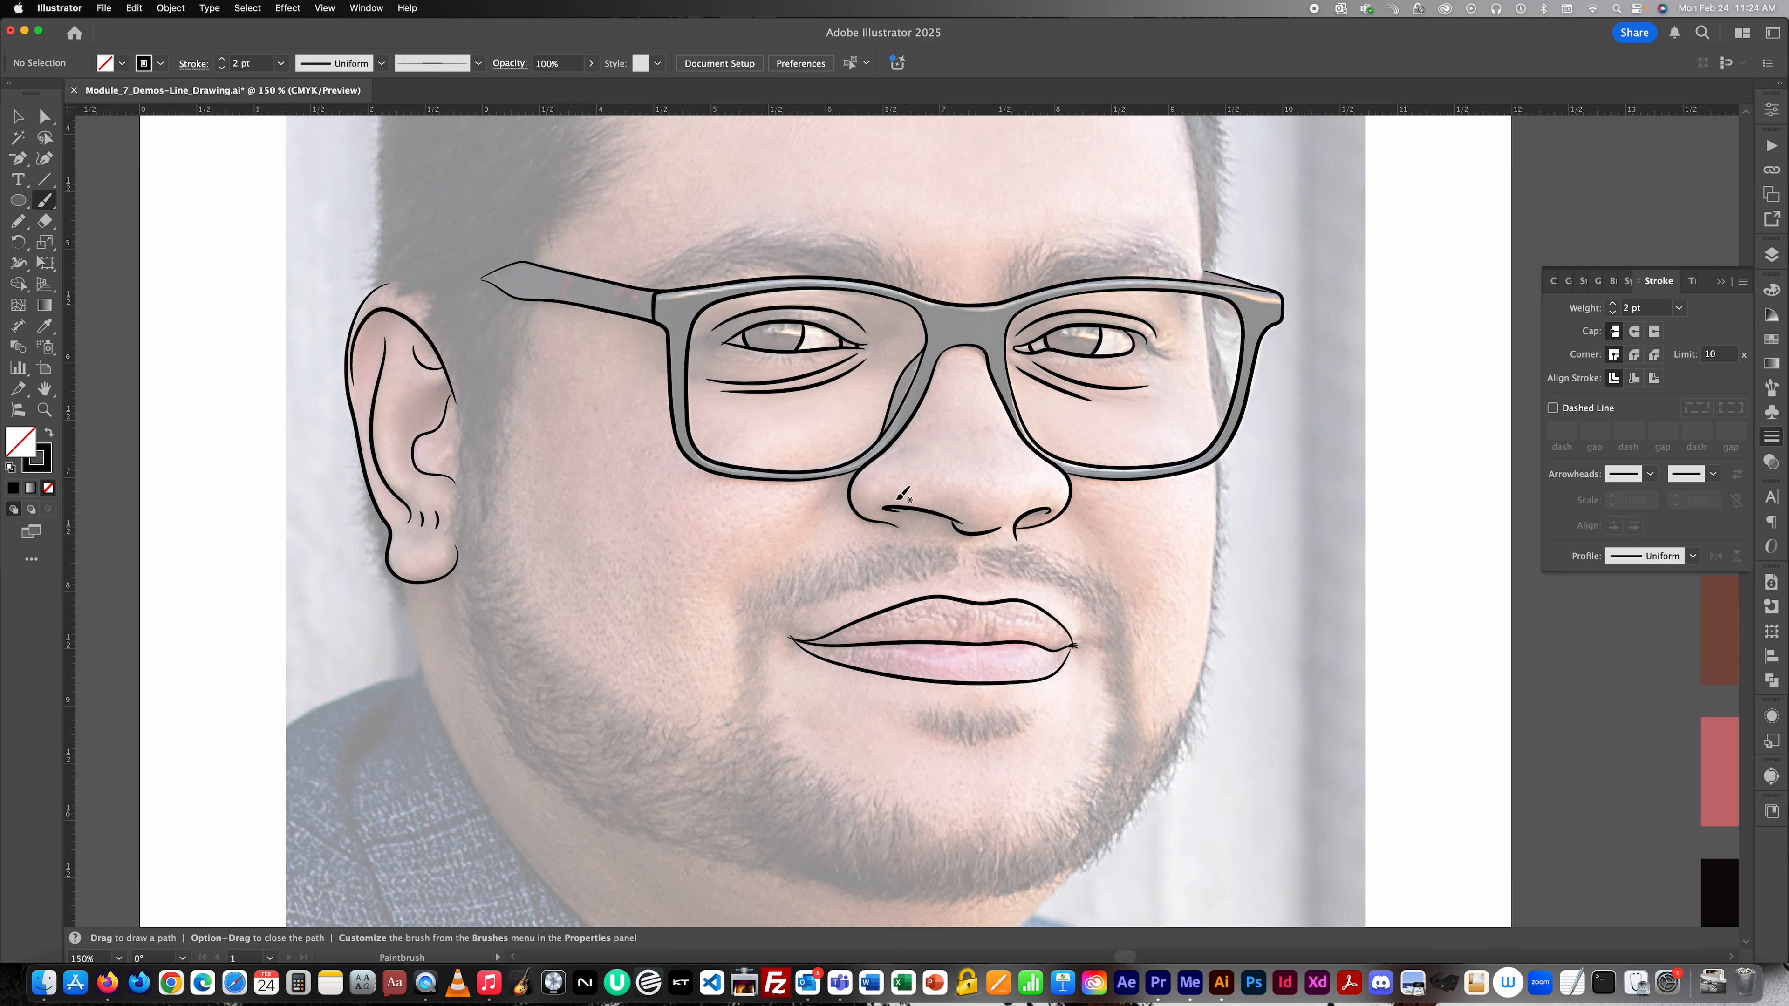
{"action": "scroll", "coordinate": [466, 561], "scroll_direction": "down", "scroll_amount": 4}
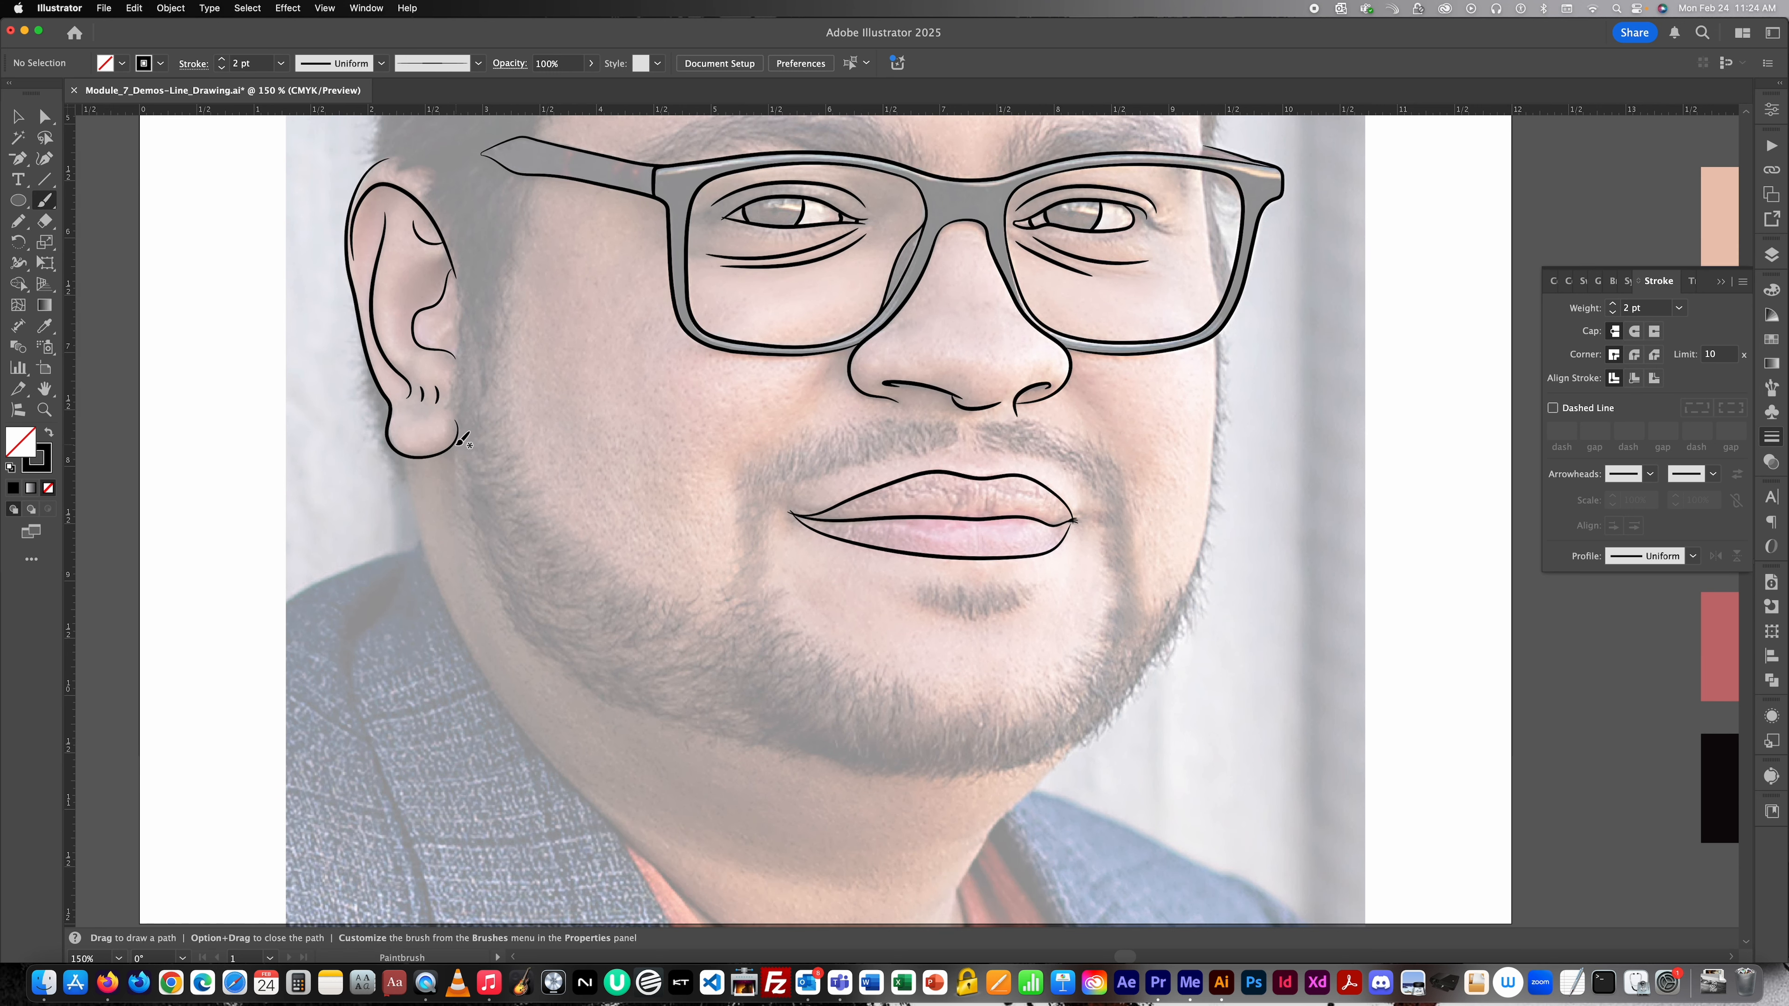
{"action": "scroll", "coordinate": [461, 437], "scroll_direction": "up", "scroll_amount": 4}
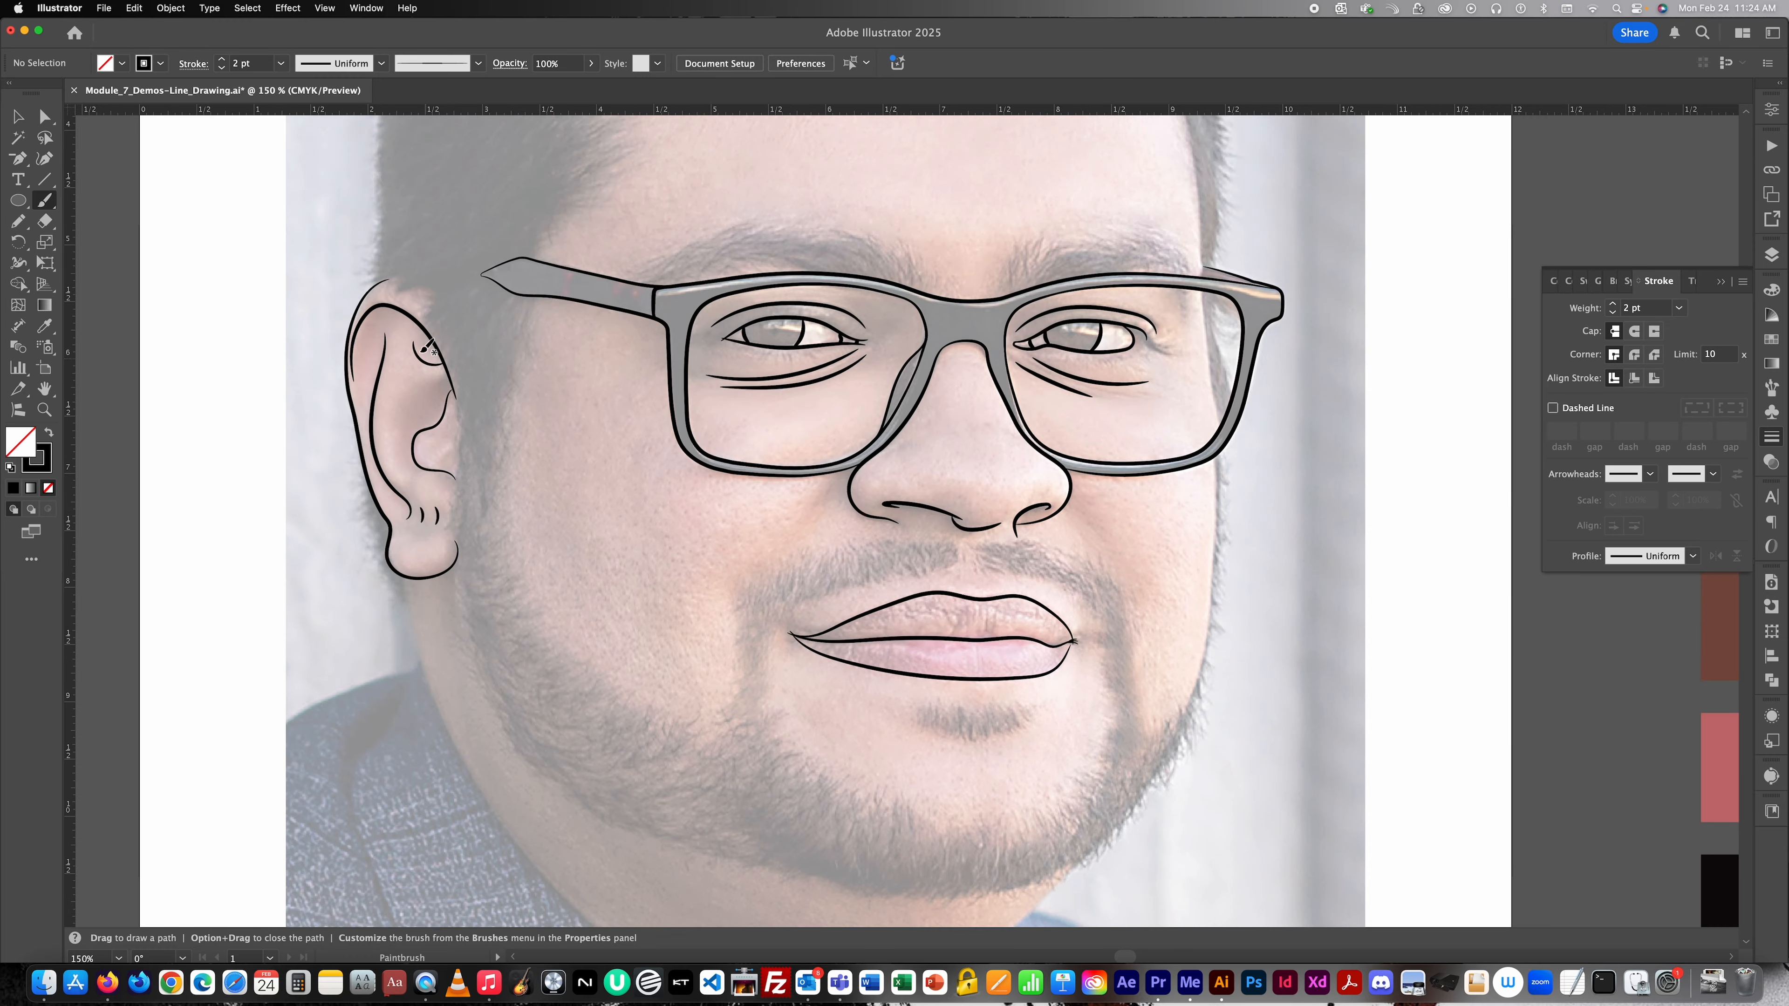
{"action": "scroll", "coordinate": [426, 344], "scroll_direction": "up", "scroll_amount": 2}
{"action": "scroll", "coordinate": [496, 406], "scroll_direction": "down", "scroll_amount": 2}
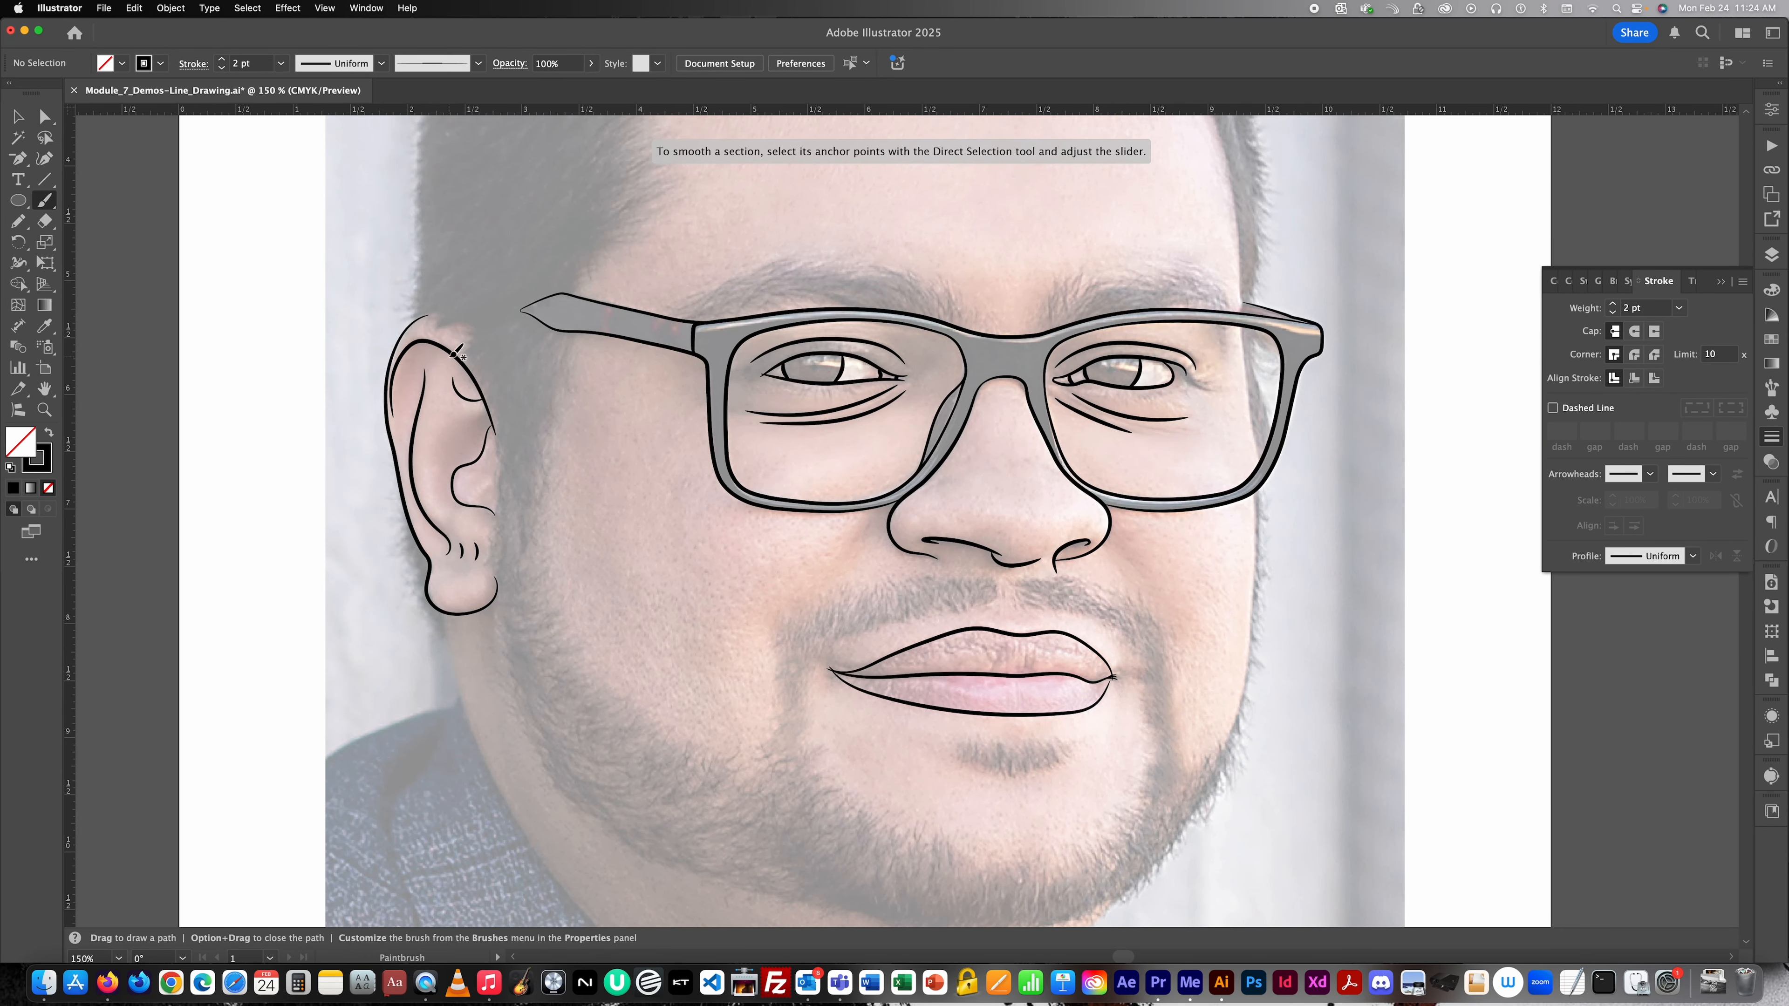
Paint a 2 pt jawline from the earlobe down along the beard's lower edge, about 2.39 in wide and 2.55 in tall.
{"action": "scroll", "coordinate": [497, 439], "scroll_direction": "down", "scroll_amount": 2}
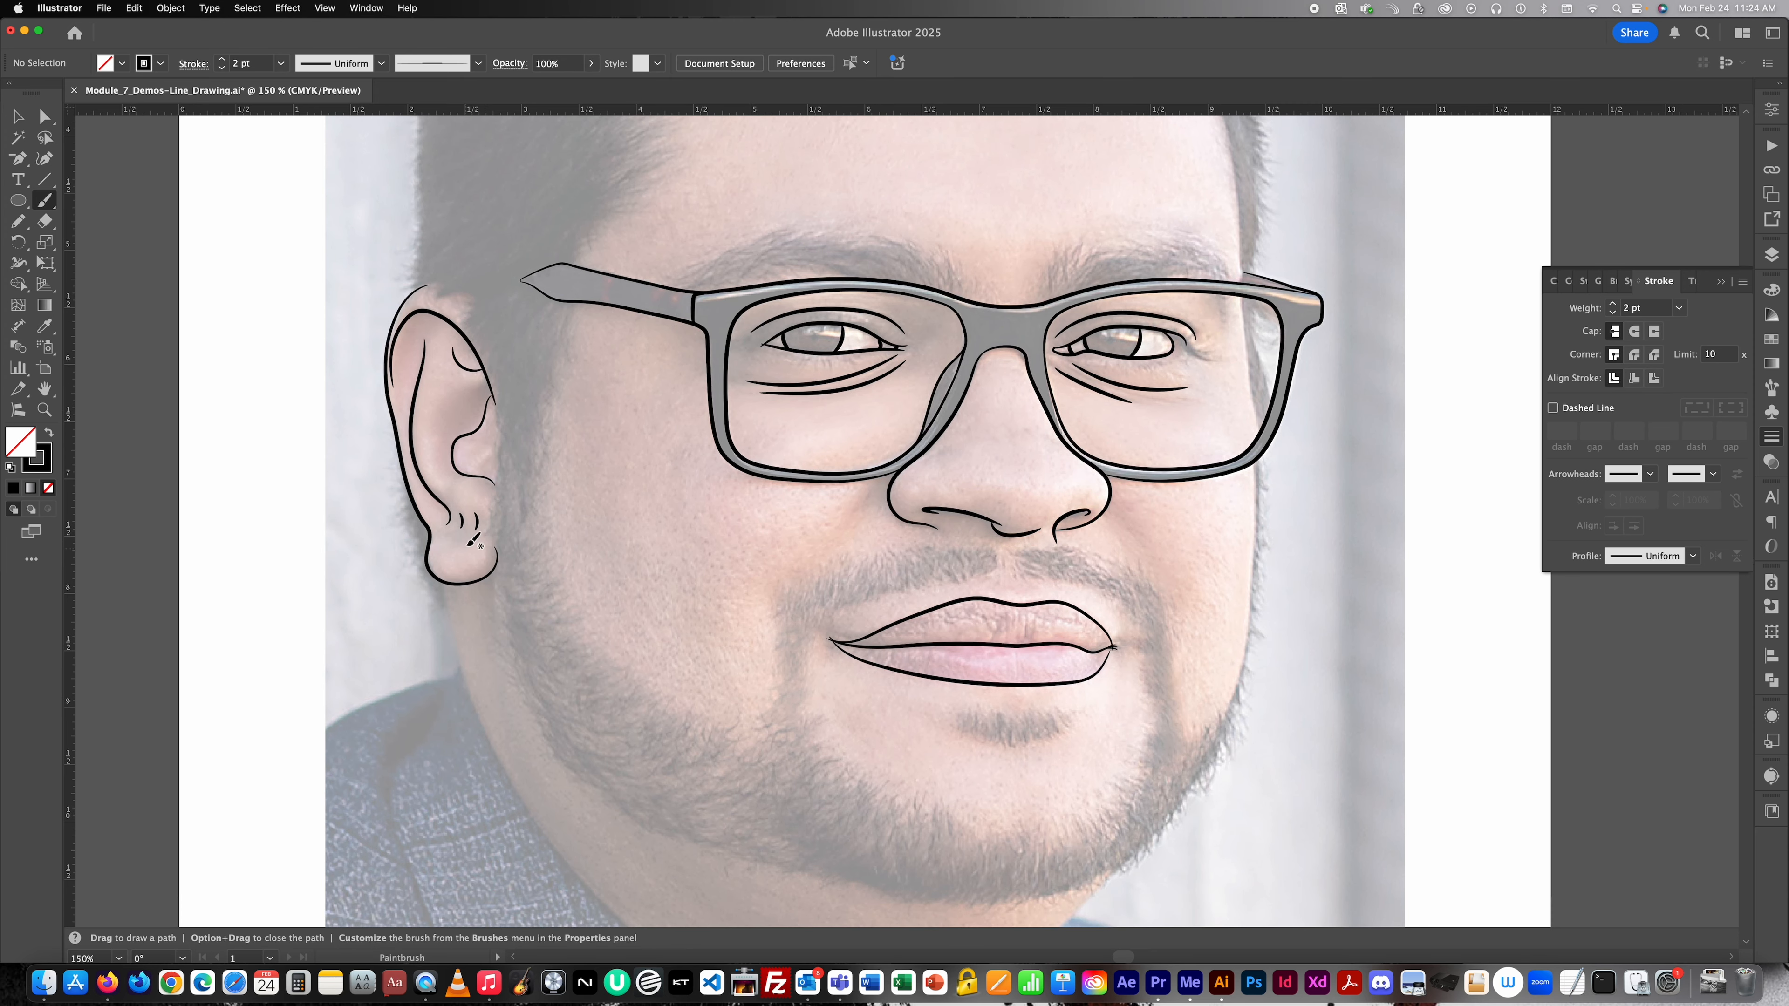
{"action": "scroll", "coordinate": [507, 549], "scroll_direction": "up", "scroll_amount": 2}
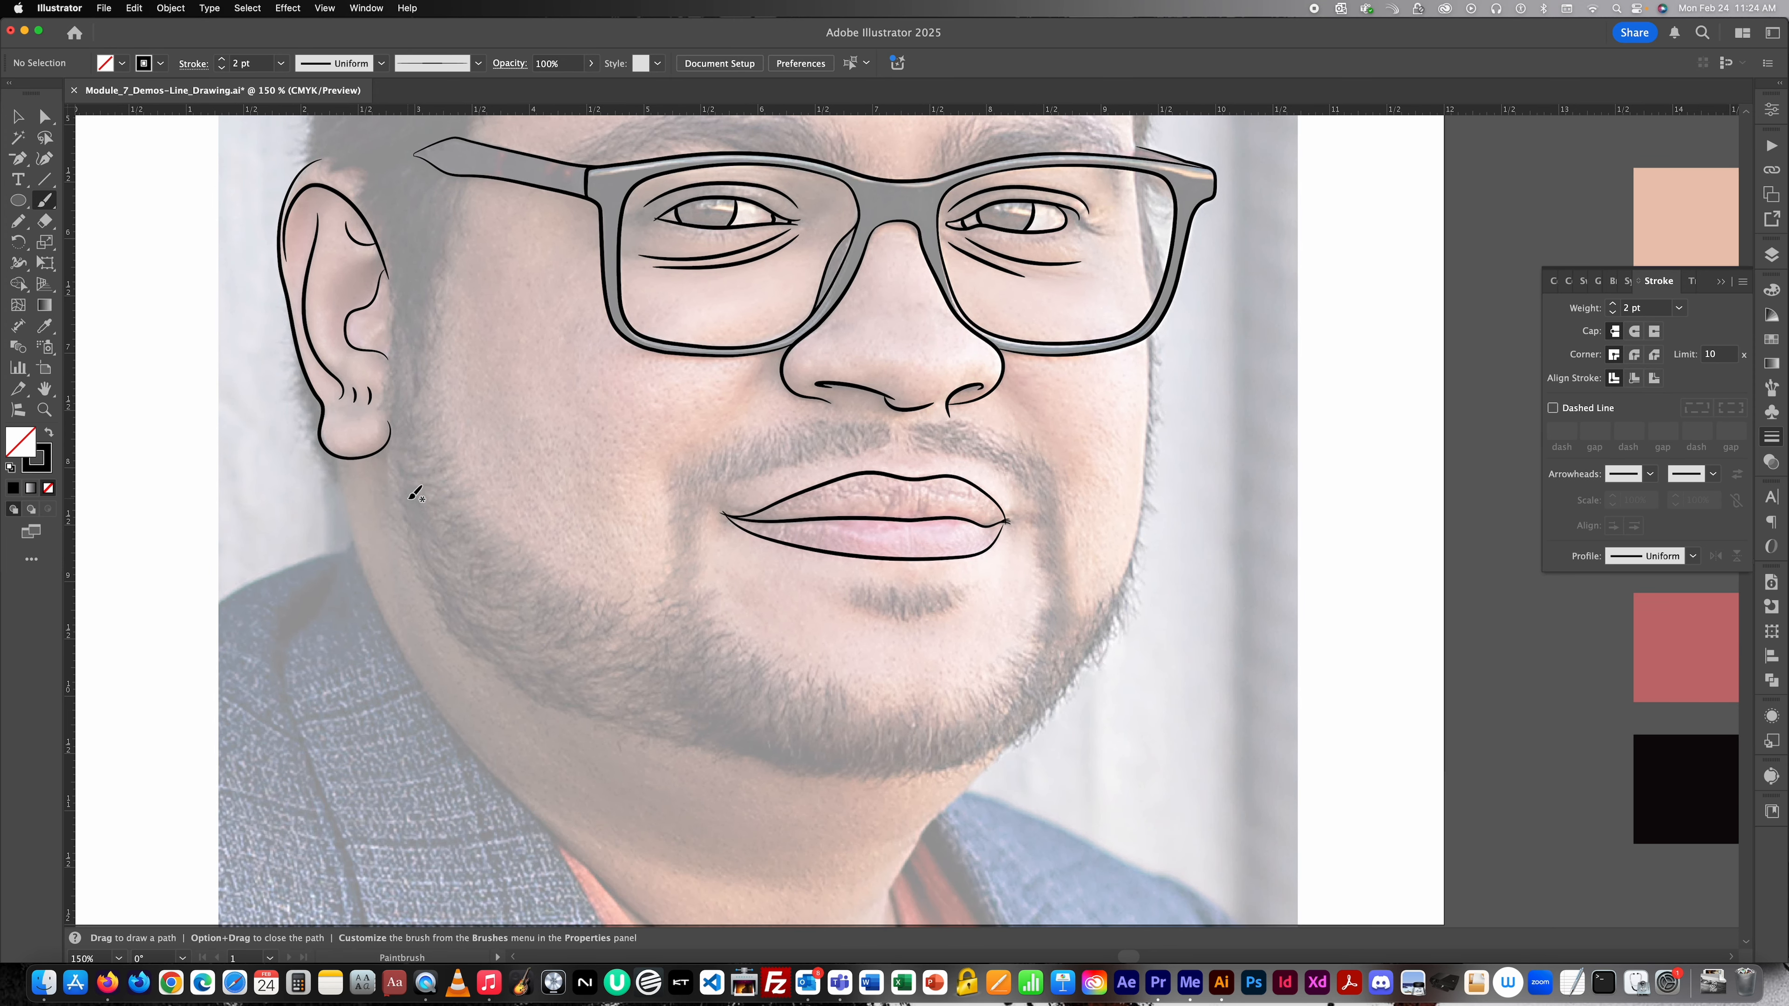
{"action": "scroll", "coordinate": [393, 490], "scroll_direction": "up", "scroll_amount": 2}
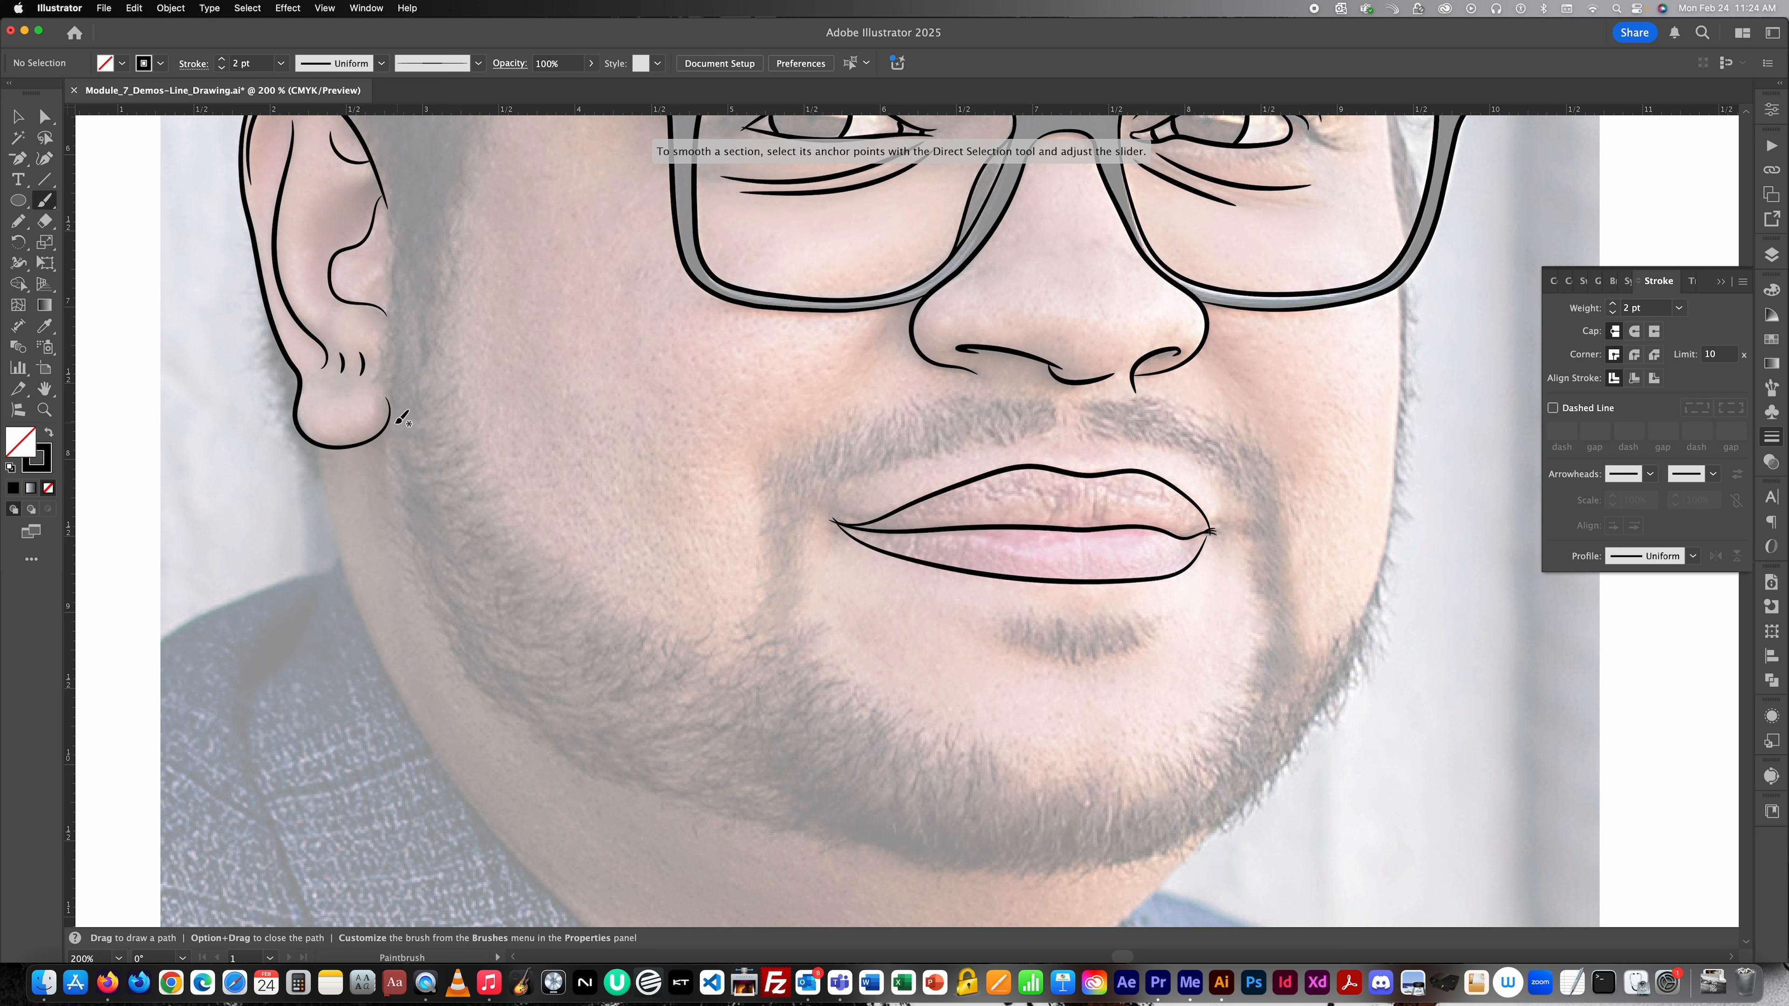
{"action": "mouse_move", "coordinate": [390, 421]}
{"action": "left_mouse_down"}
{"action": "mouse_move", "coordinate": [392, 573]}
{"action": "mouse_move", "coordinate": [422, 644]}
{"action": "mouse_move", "coordinate": [551, 760]}
{"action": "mouse_move", "coordinate": [676, 806]}
{"action": "left_mouse_up"}
{"action": "key", "text": "super+z"}
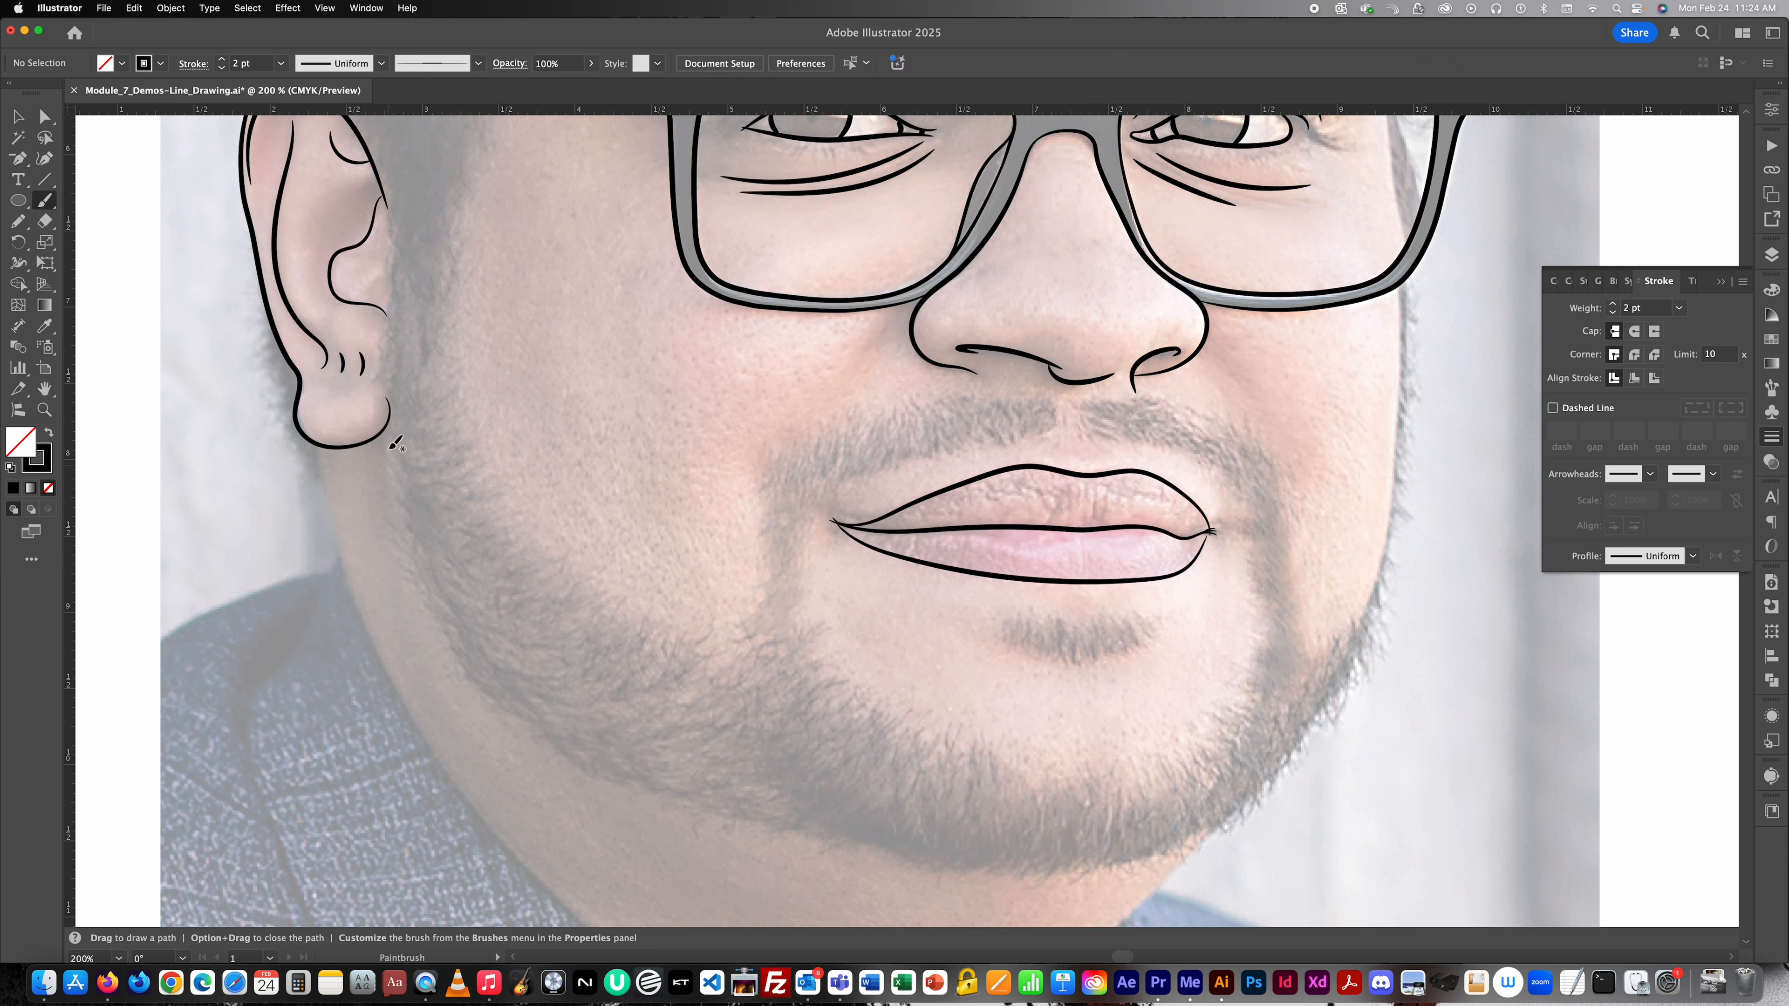
{"action": "mouse_move", "coordinate": [388, 415]}
{"action": "left_mouse_down"}
{"action": "mouse_move", "coordinate": [404, 537]}
{"action": "mouse_move", "coordinate": [472, 659]}
{"action": "mouse_move", "coordinate": [607, 759]}
{"action": "mouse_move", "coordinate": [753, 804]}
{"action": "left_mouse_up"}
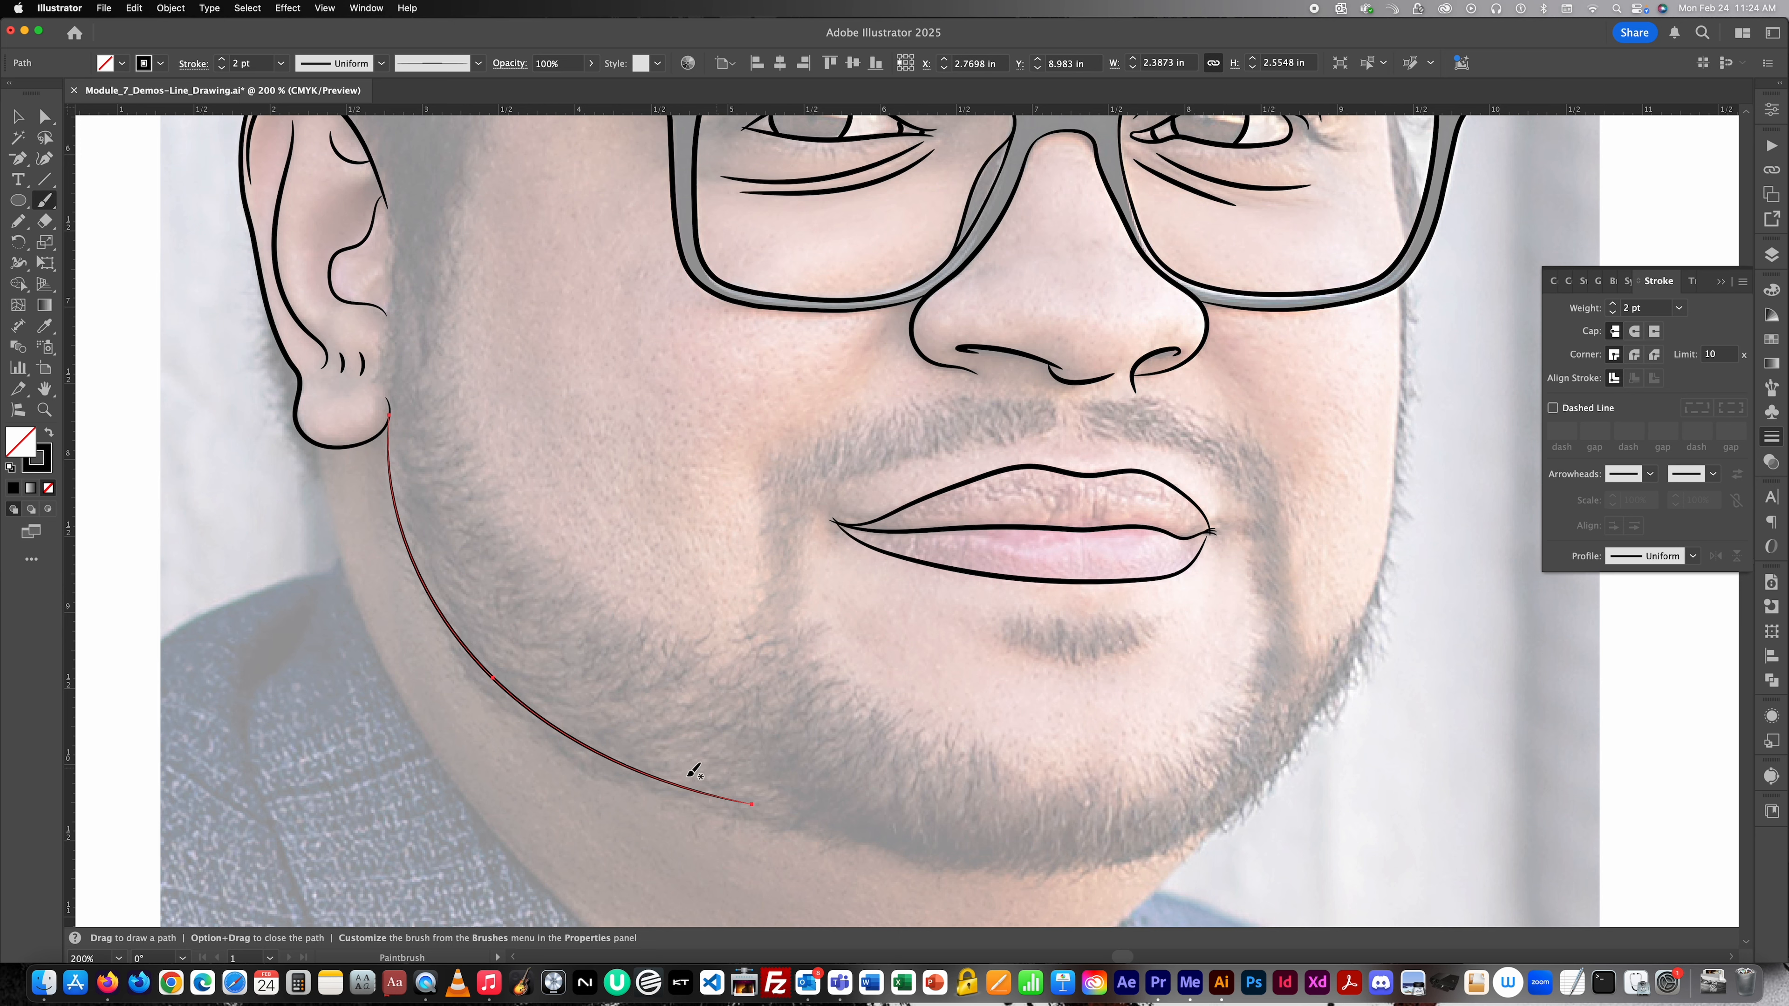
Extend the jawline stroke under the chin to its far side, about 5.58 in wide and 2.97 in tall overall, and deselect it.
{"action": "scroll", "coordinate": [369, 573], "scroll_direction": "right", "scroll_amount": 5}
{"action": "scroll", "coordinate": [369, 573], "scroll_direction": "down", "scroll_amount": 2}
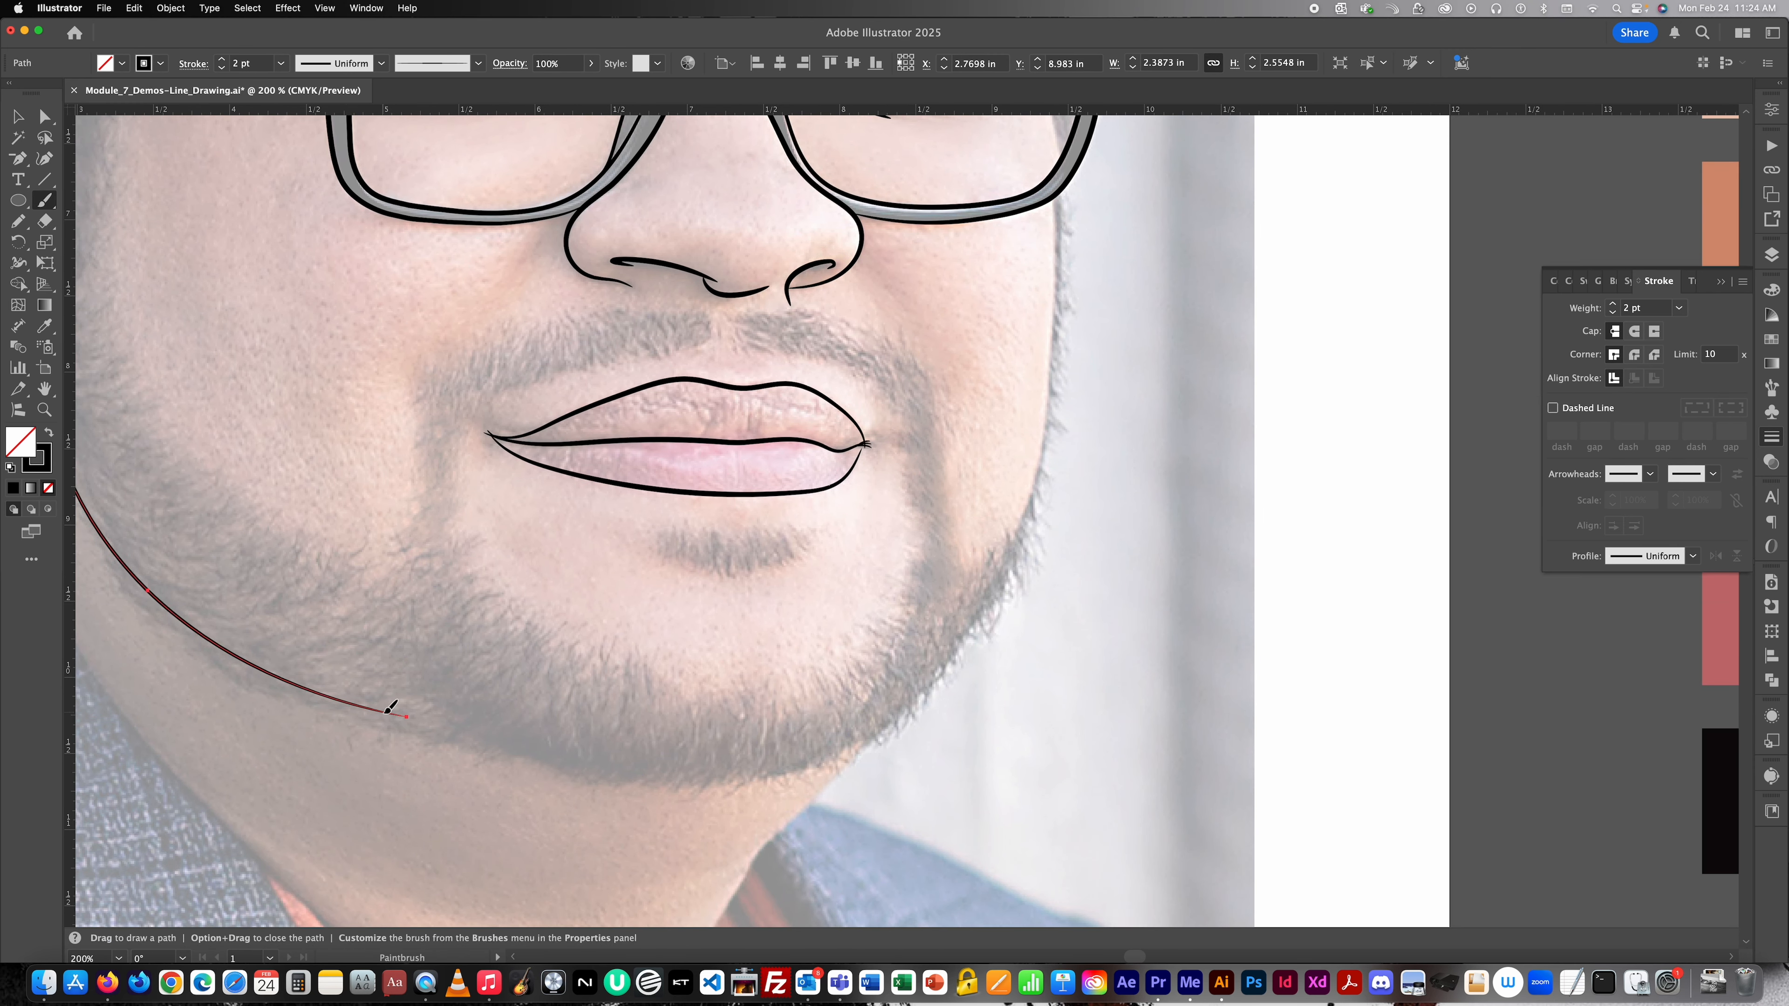
{"action": "mouse_move", "coordinate": [387, 710]}
{"action": "left_mouse_down"}
{"action": "mouse_move", "coordinate": [583, 771]}
{"action": "mouse_move", "coordinate": [689, 778]}
{"action": "mouse_move", "coordinate": [788, 766]}
{"action": "mouse_move", "coordinate": [901, 701]}
{"action": "left_mouse_up"}
{"action": "key", "text": "super+0"}
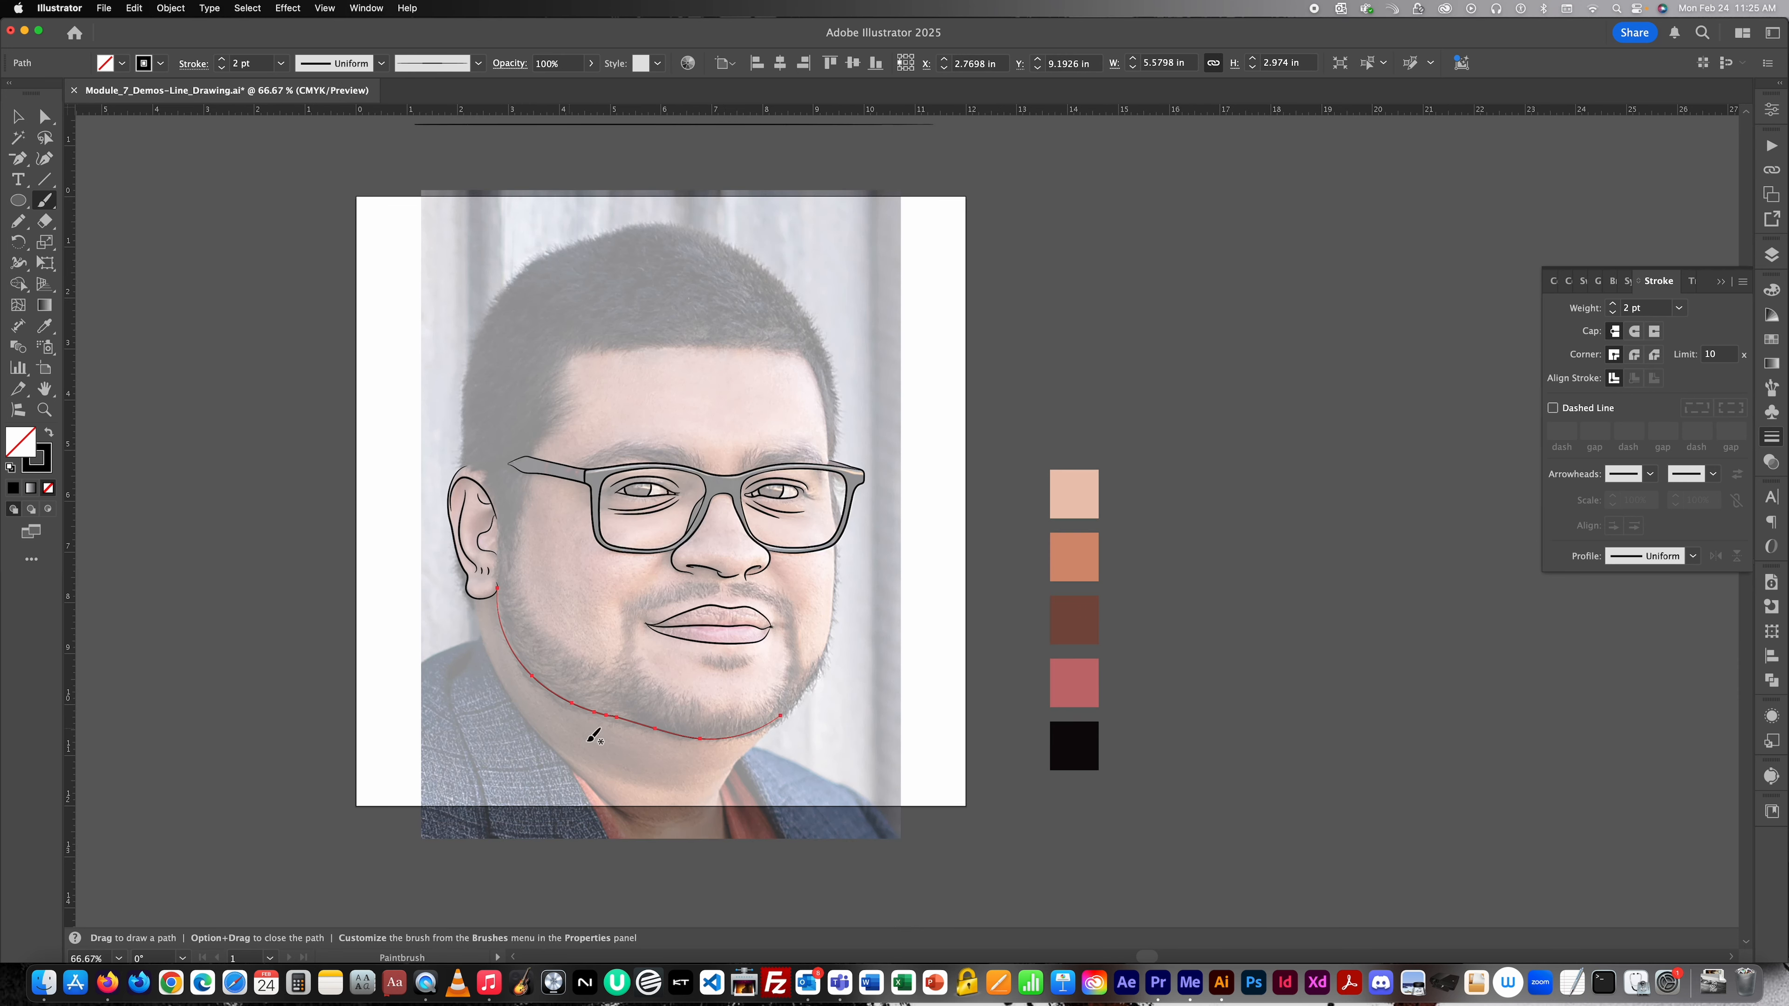
{"action": "scroll", "coordinate": [593, 736], "scroll_direction": "up", "scroll_amount": 3}
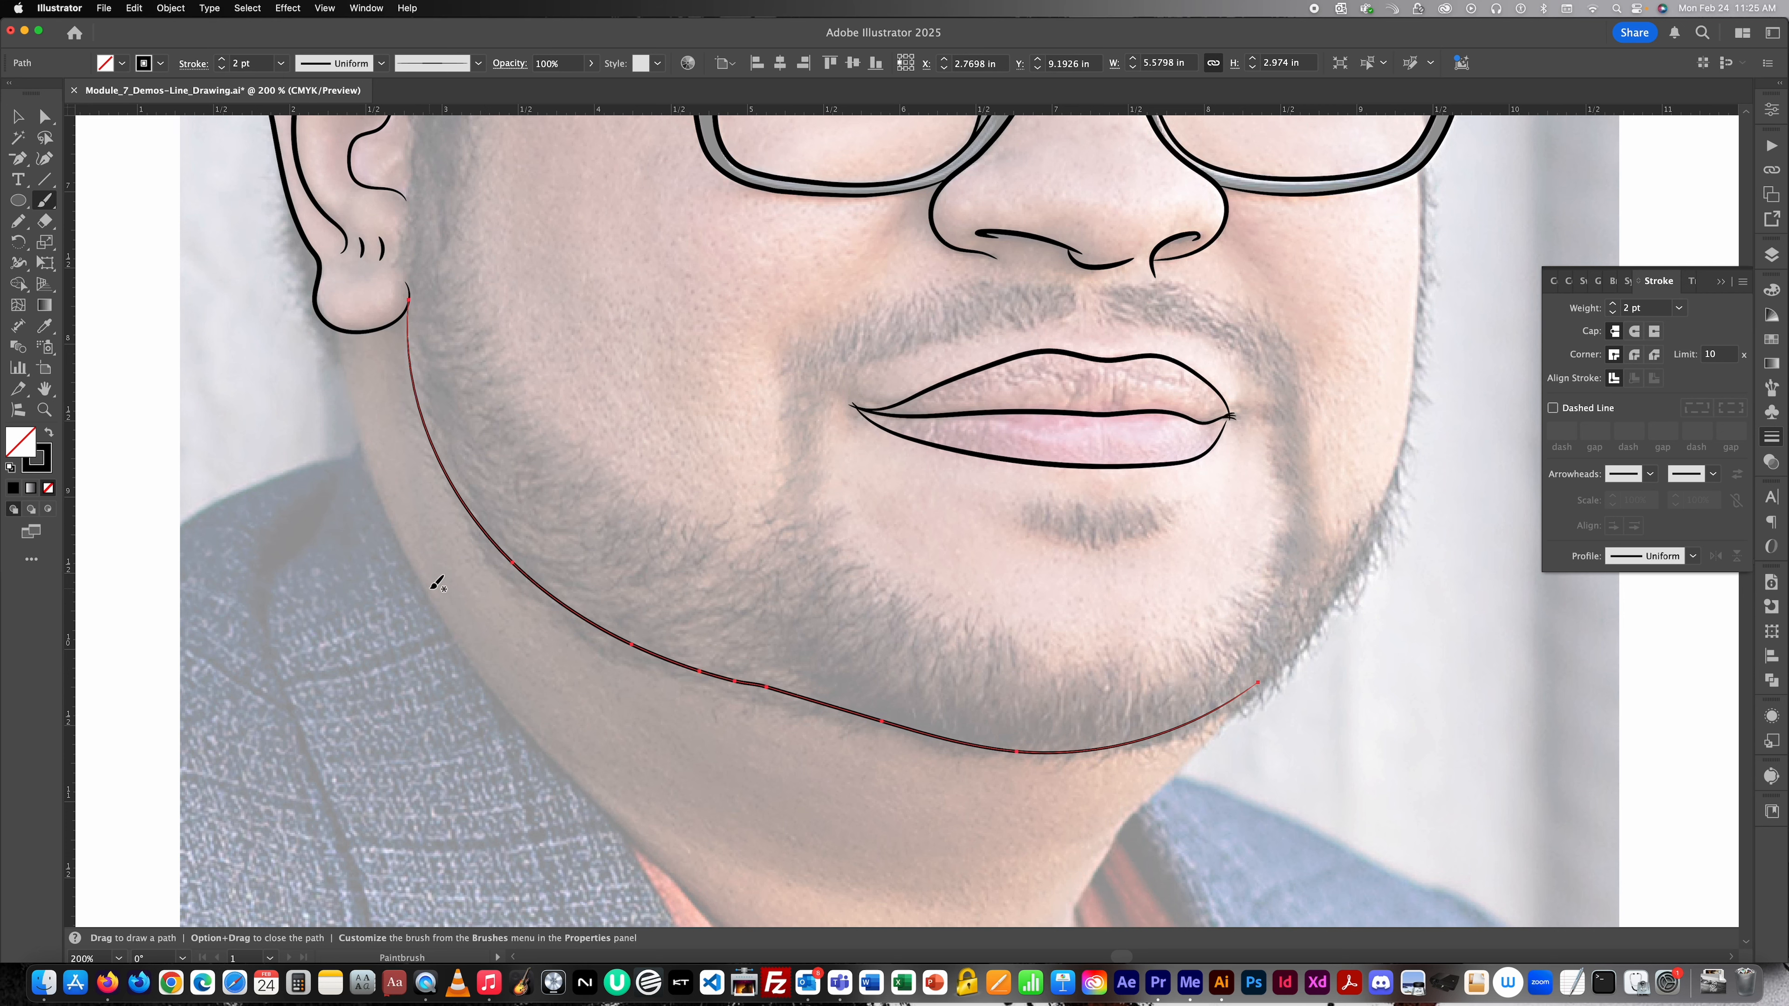
{"action": "scroll", "coordinate": [437, 583], "scroll_direction": "down", "scroll_amount": 1}
{"action": "key", "text": "super+shift+a"}
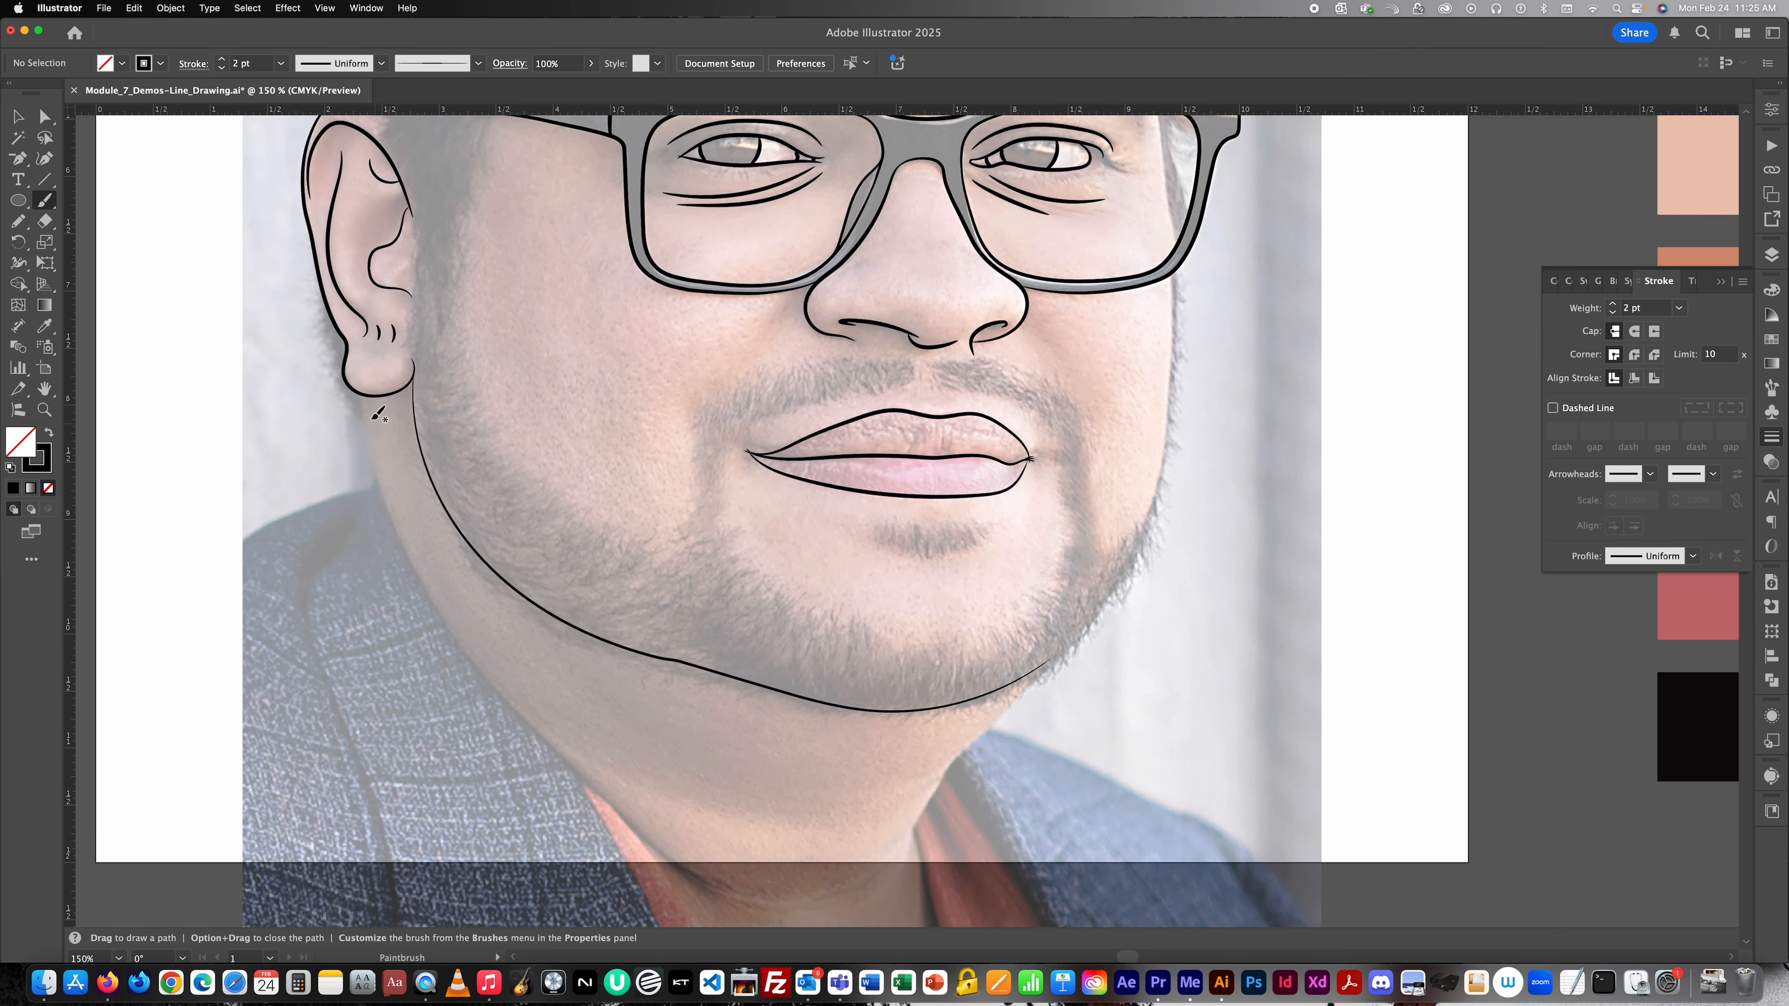
Try to paint a wavy line and a jagged line from below the earlobe down along the neck and collar.
{"action": "mouse_move", "coordinate": [368, 412]}
{"action": "left_mouse_down"}
{"action": "mouse_move", "coordinate": [391, 667]}
{"action": "mouse_move", "coordinate": [423, 657]}
{"action": "mouse_move", "coordinate": [426, 613]}
{"action": "mouse_move", "coordinate": [445, 636]}
{"action": "mouse_move", "coordinate": [432, 729]}
{"action": "mouse_move", "coordinate": [477, 788]}
{"action": "mouse_move", "coordinate": [493, 695]}
{"action": "mouse_move", "coordinate": [530, 829]}
{"action": "mouse_move", "coordinate": [600, 768]}
{"action": "mouse_move", "coordinate": [653, 853]}
{"action": "mouse_move", "coordinate": [669, 794]}
{"action": "left_mouse_up"}
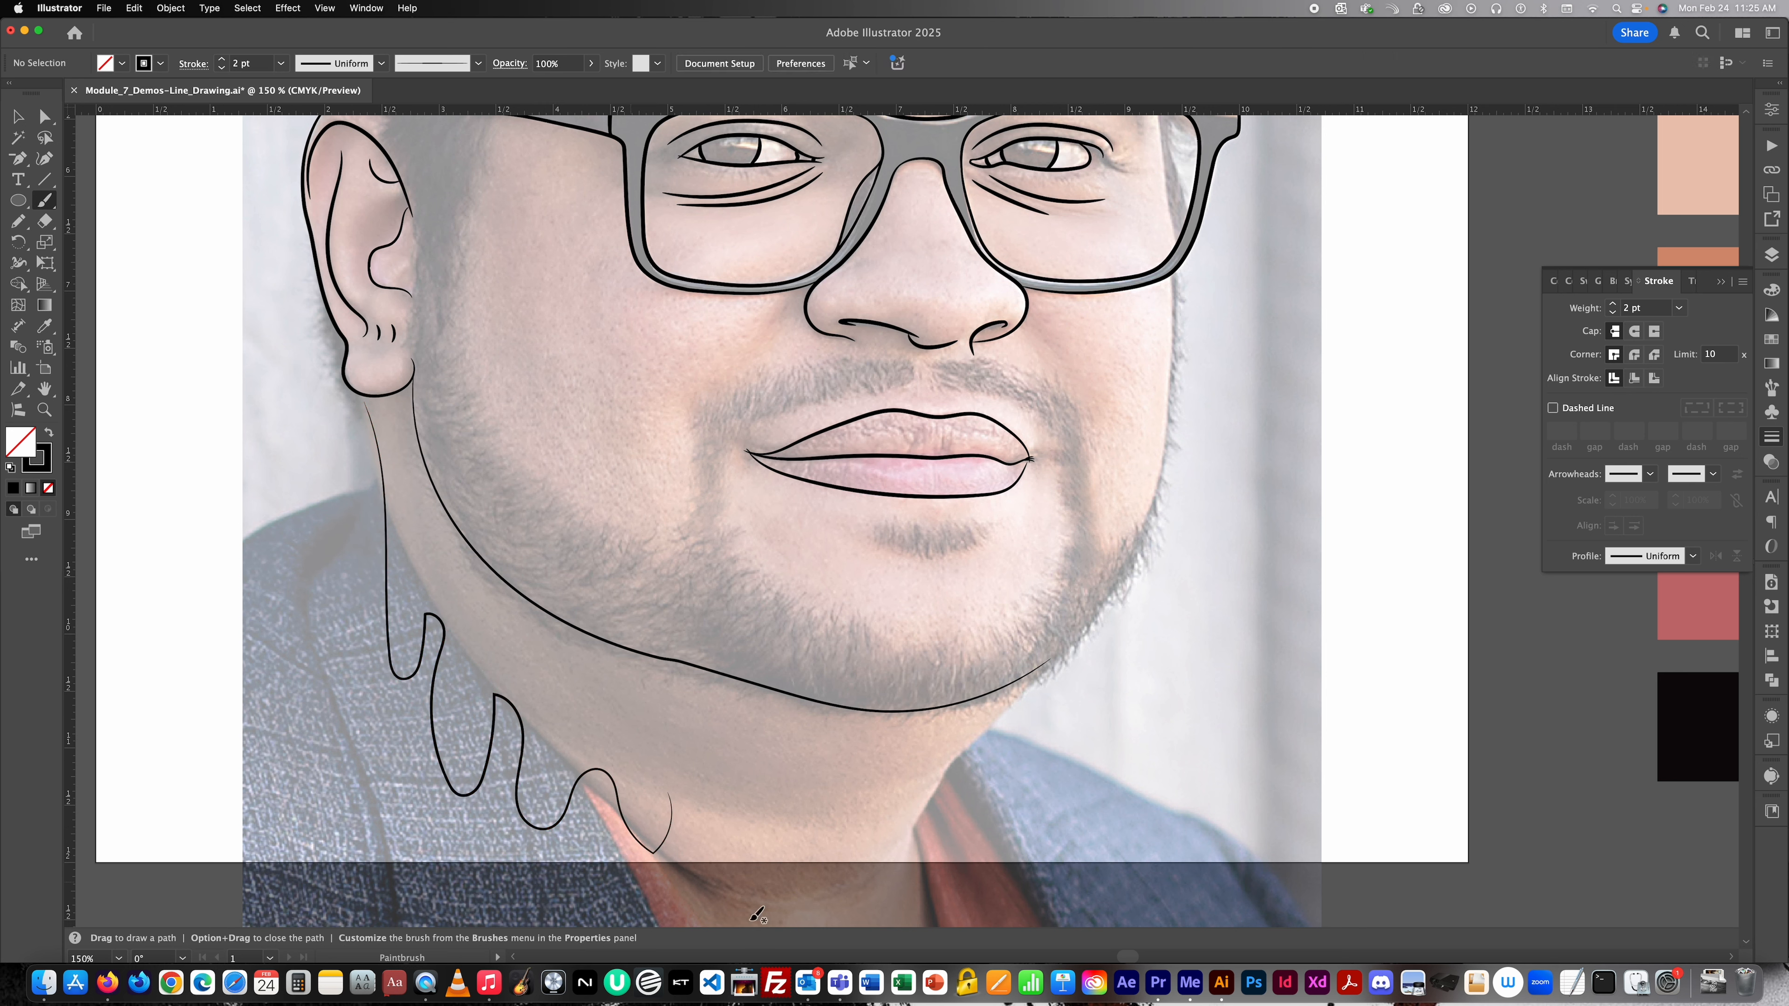
{"action": "key", "text": "super+z"}
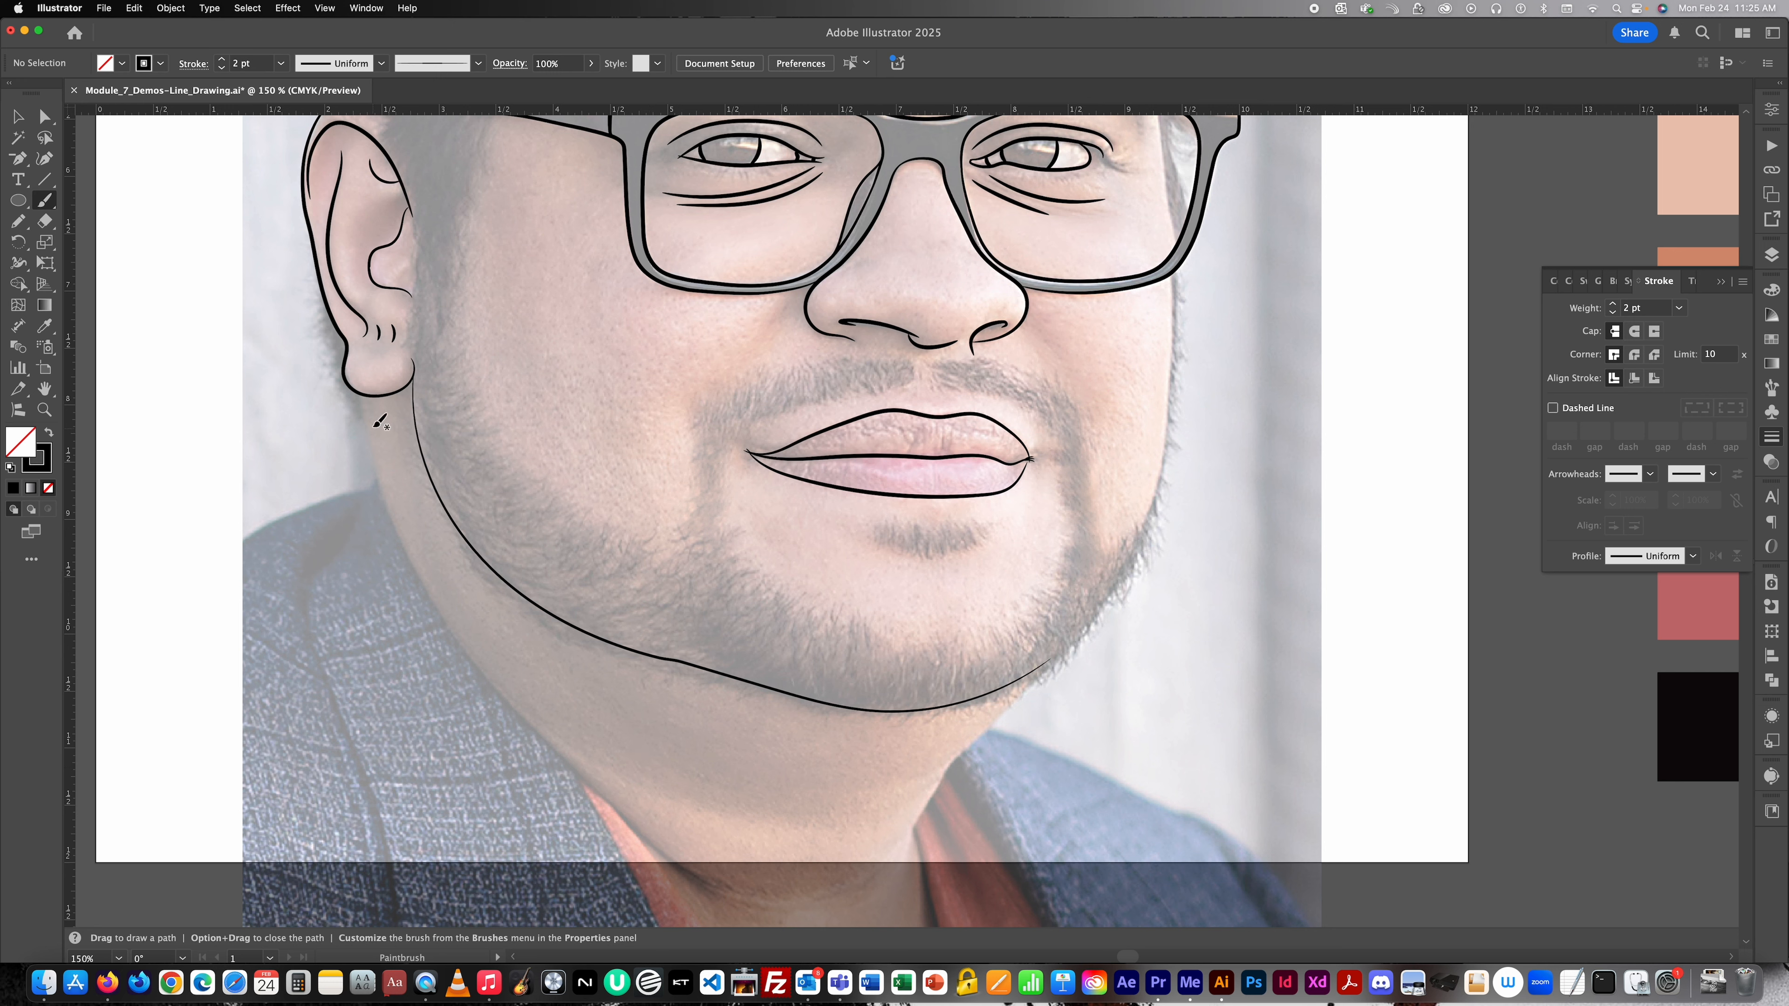
{"action": "mouse_move", "coordinate": [370, 406]}
{"action": "left_mouse_down"}
{"action": "mouse_move", "coordinate": [379, 525]}
{"action": "mouse_move", "coordinate": [419, 603]}
{"action": "mouse_move", "coordinate": [379, 573]}
{"action": "mouse_move", "coordinate": [400, 630]}
{"action": "mouse_move", "coordinate": [499, 727]}
{"action": "mouse_move", "coordinate": [372, 693]}
{"action": "mouse_move", "coordinate": [728, 887]}
{"action": "mouse_move", "coordinate": [644, 818]}
{"action": "mouse_move", "coordinate": [730, 852]}
{"action": "mouse_move", "coordinate": [906, 853]}
{"action": "mouse_move", "coordinate": [995, 831]}
{"action": "mouse_move", "coordinate": [1005, 779]}
{"action": "mouse_move", "coordinate": [1057, 724]}
{"action": "mouse_move", "coordinate": [1094, 726]}
{"action": "left_mouse_up"}
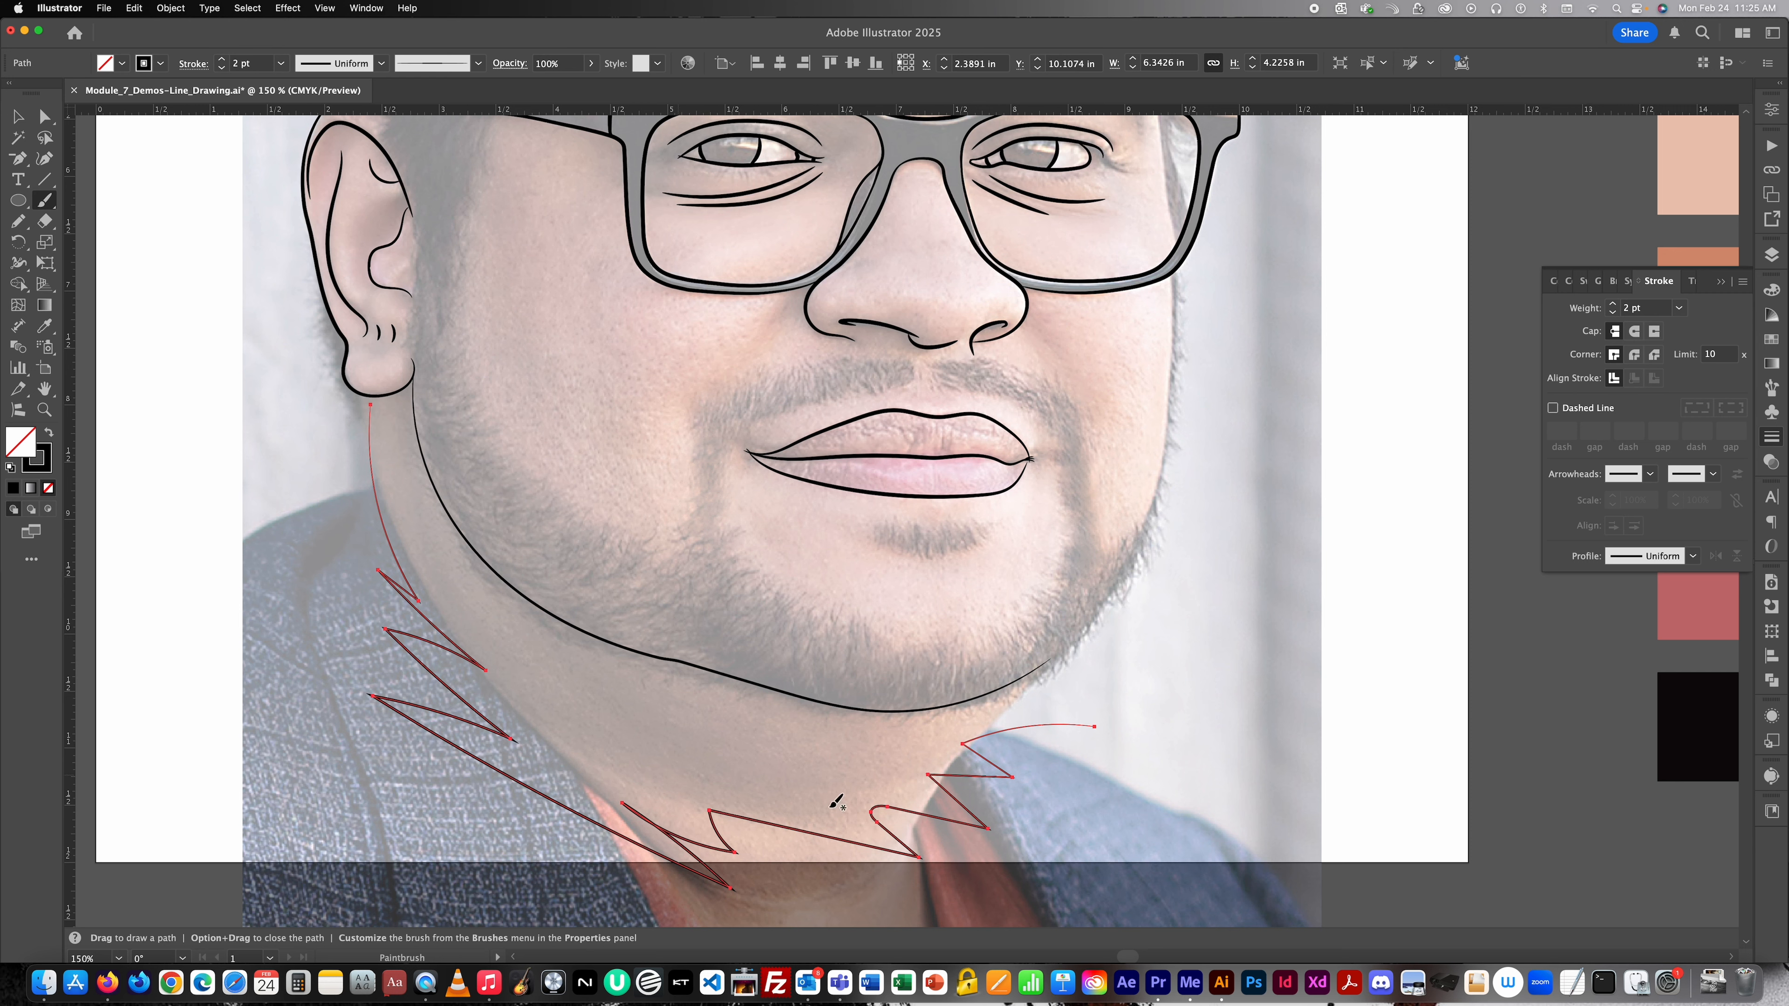
{"action": "key", "text": "super+z"}
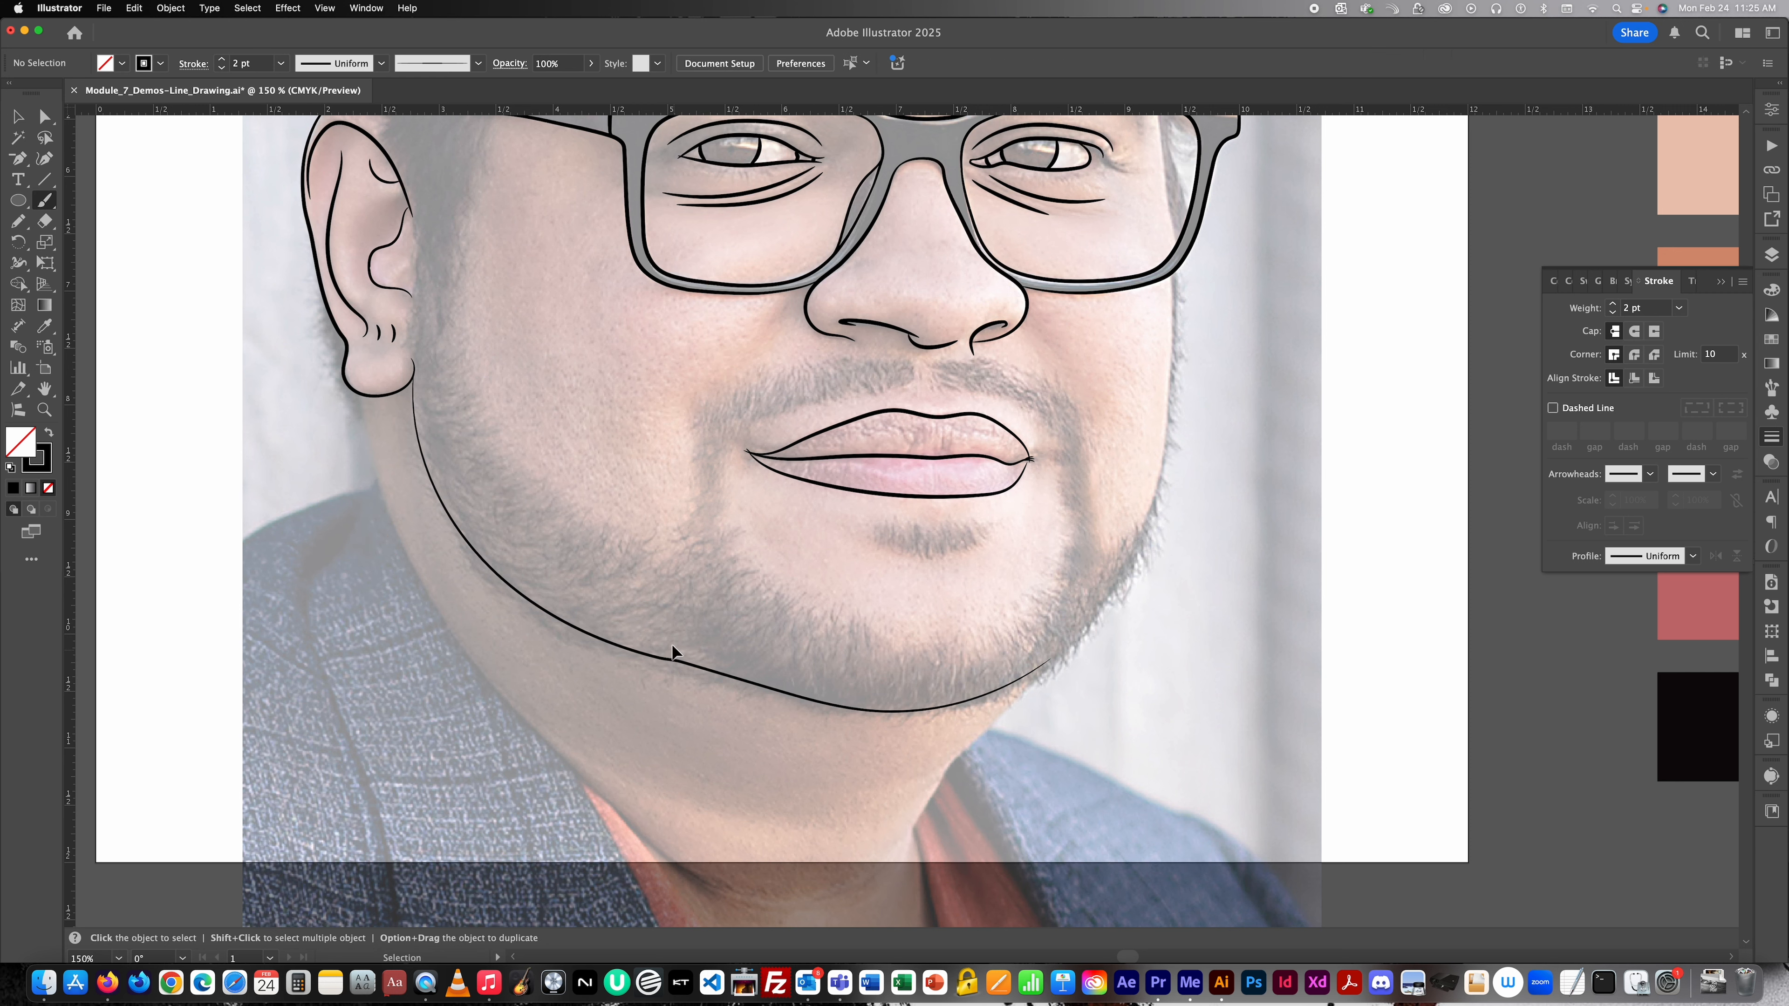
Set the jawline's stroke weight to 3 pt and deselect it.
{"action": "scroll", "coordinate": [1026, 593], "scroll_direction": "right", "scroll_amount": 5}
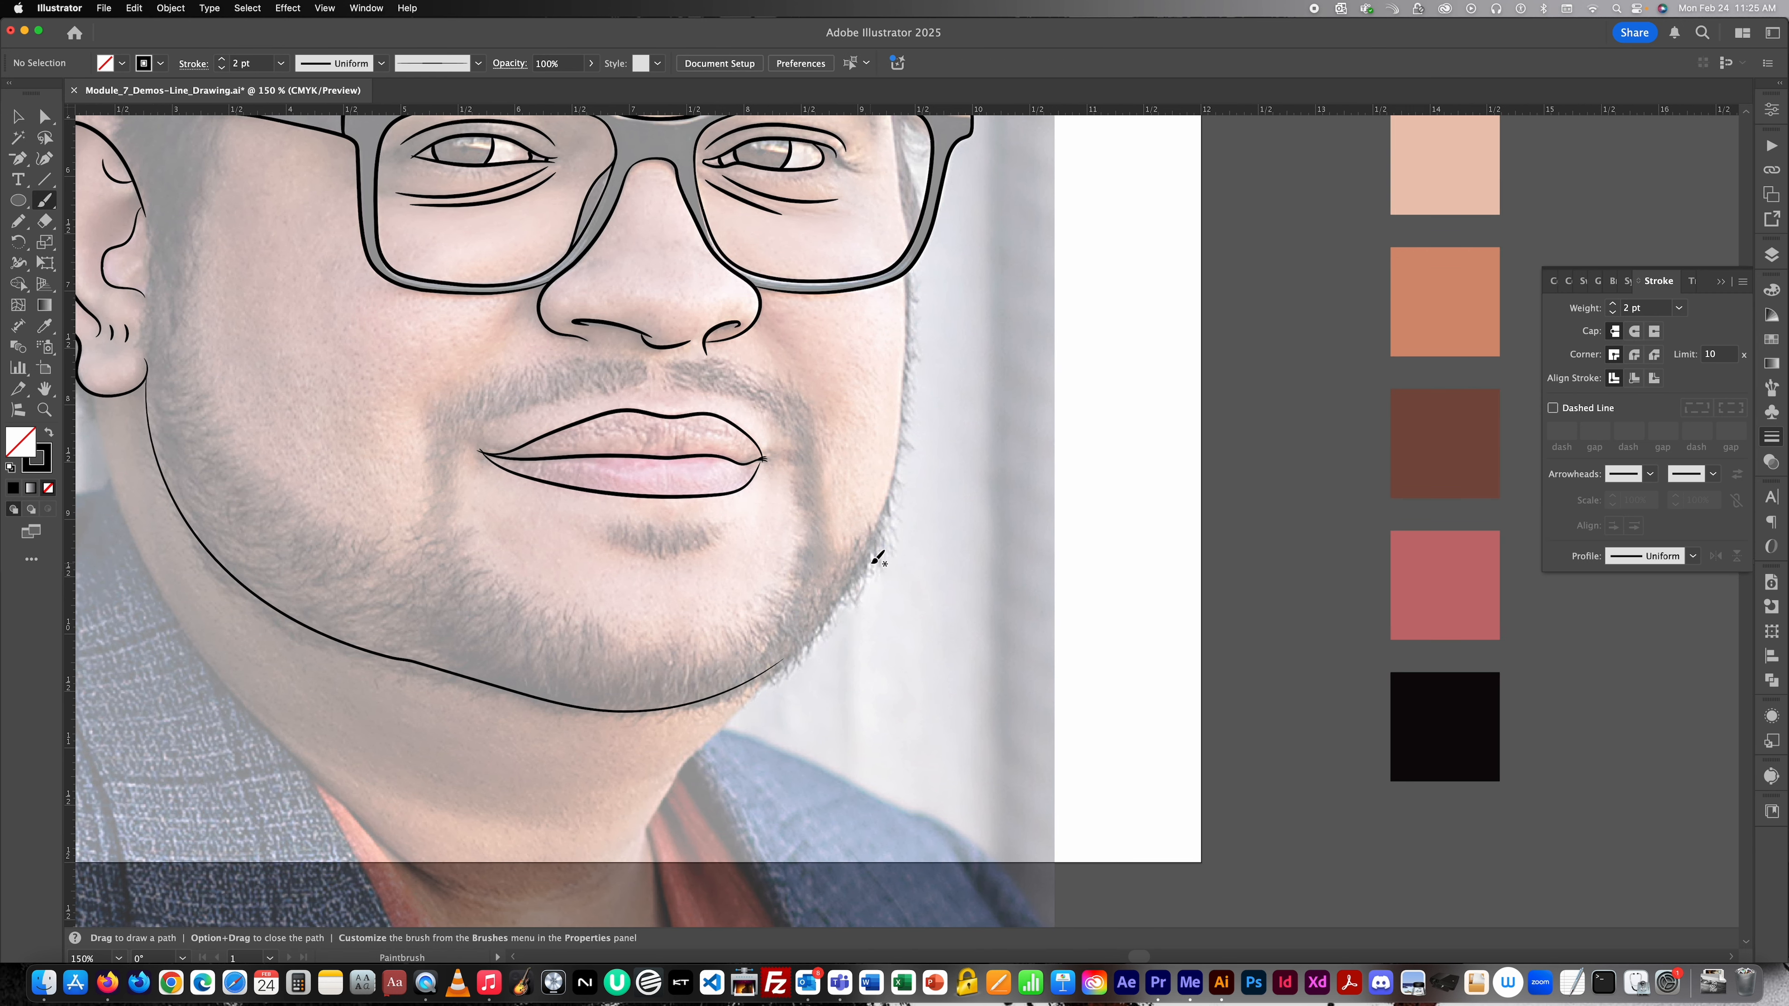
{"action": "scroll", "coordinate": [877, 558], "scroll_direction": "up", "scroll_amount": 3}
{"action": "scroll", "coordinate": [877, 558], "scroll_direction": "left", "scroll_amount": 2}
{"action": "scroll", "coordinate": [880, 557], "scroll_direction": "up", "scroll_amount": 2}
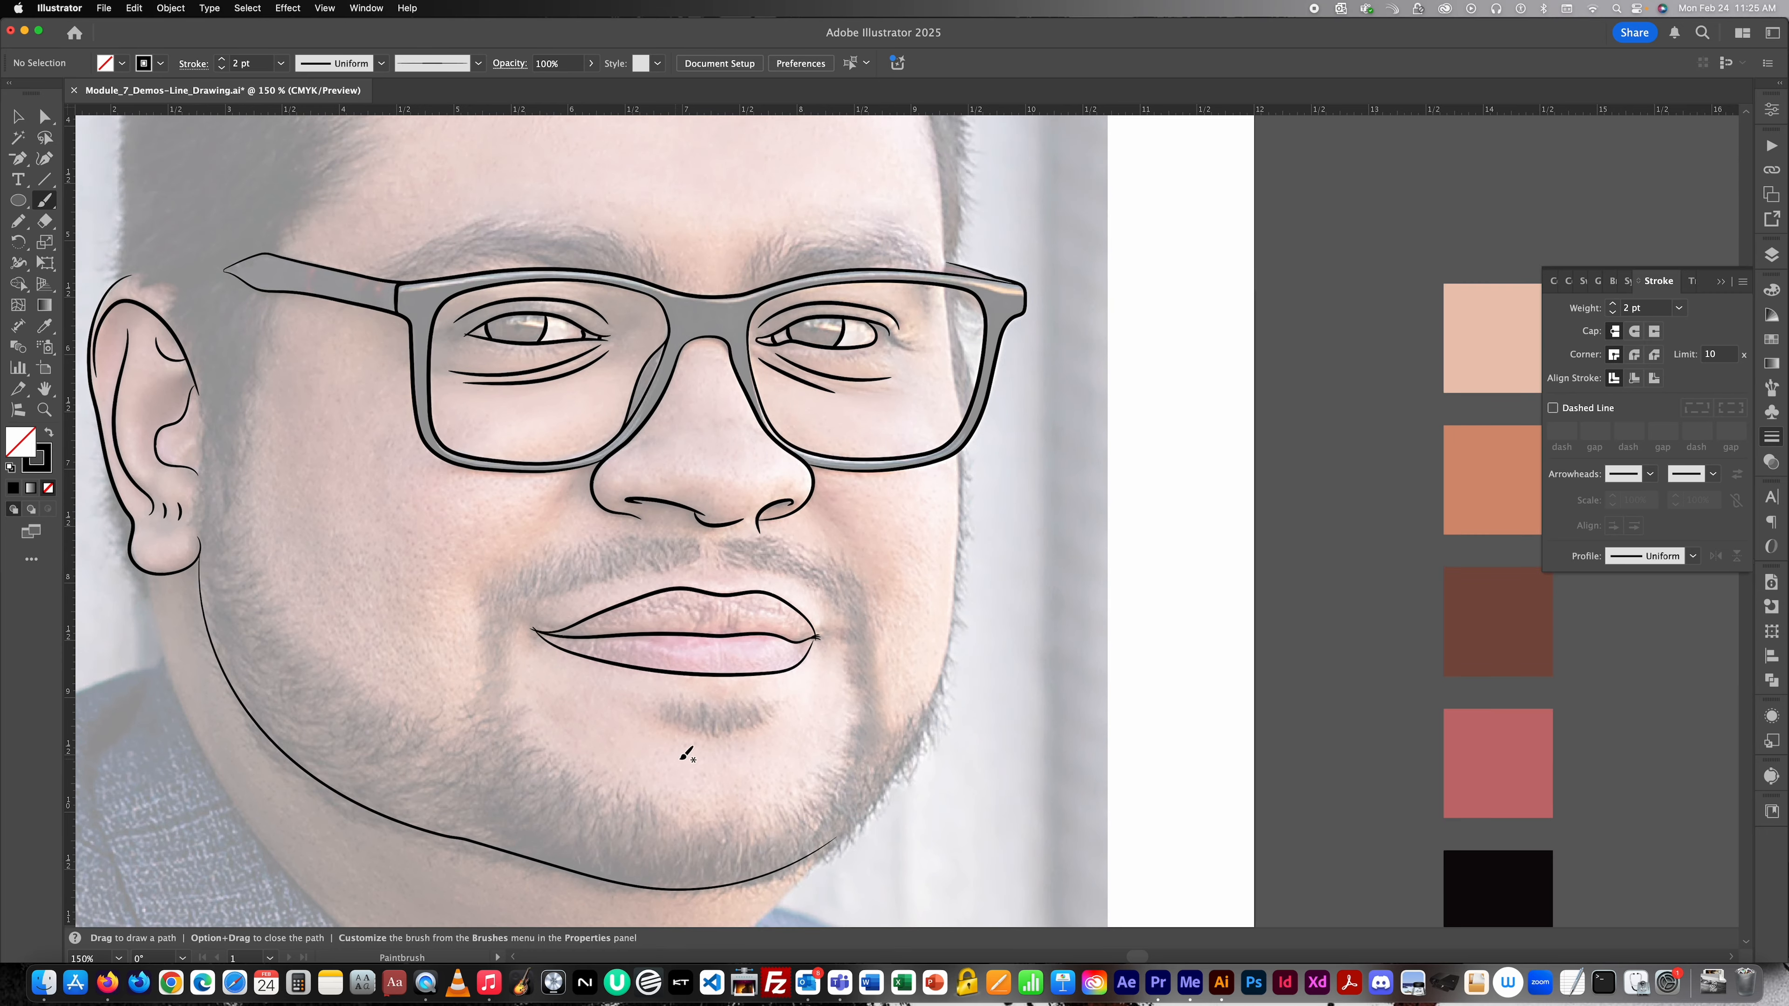
{"action": "key", "text": "super+equal"}
{"action": "scroll", "coordinate": [798, 787], "scroll_direction": "down", "scroll_amount": 2}
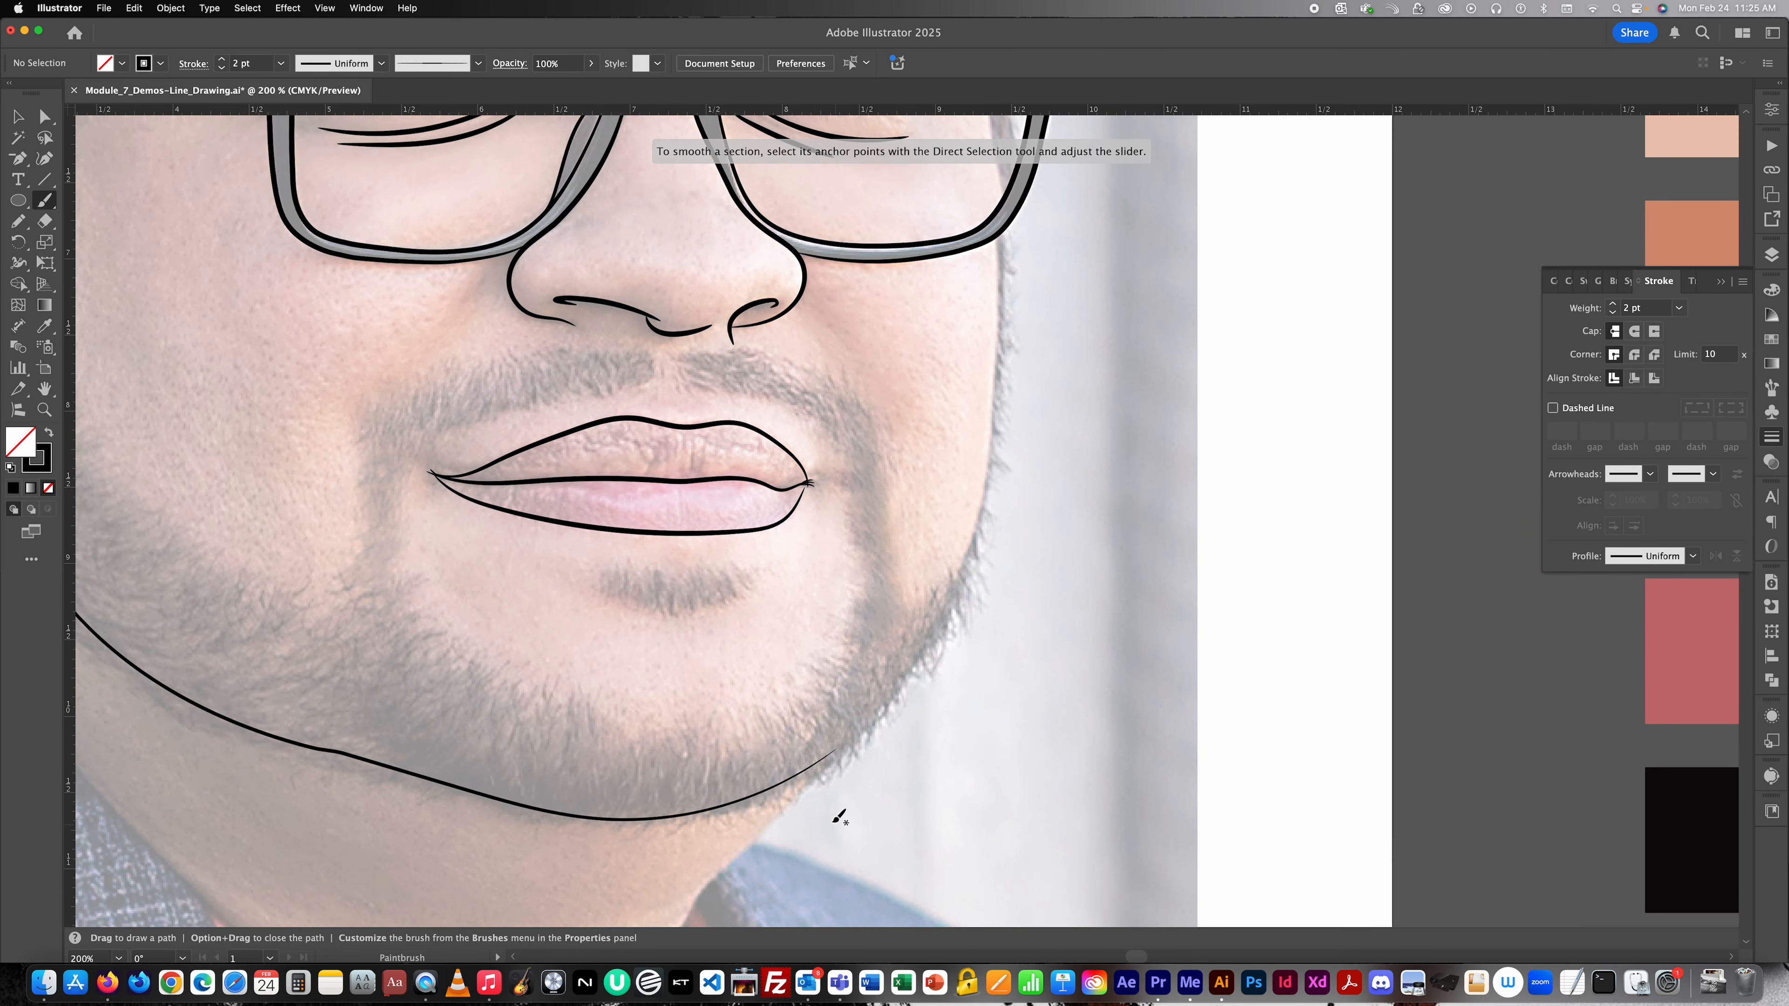
{"action": "left_click", "coordinate": [794, 777], "text": "super"}
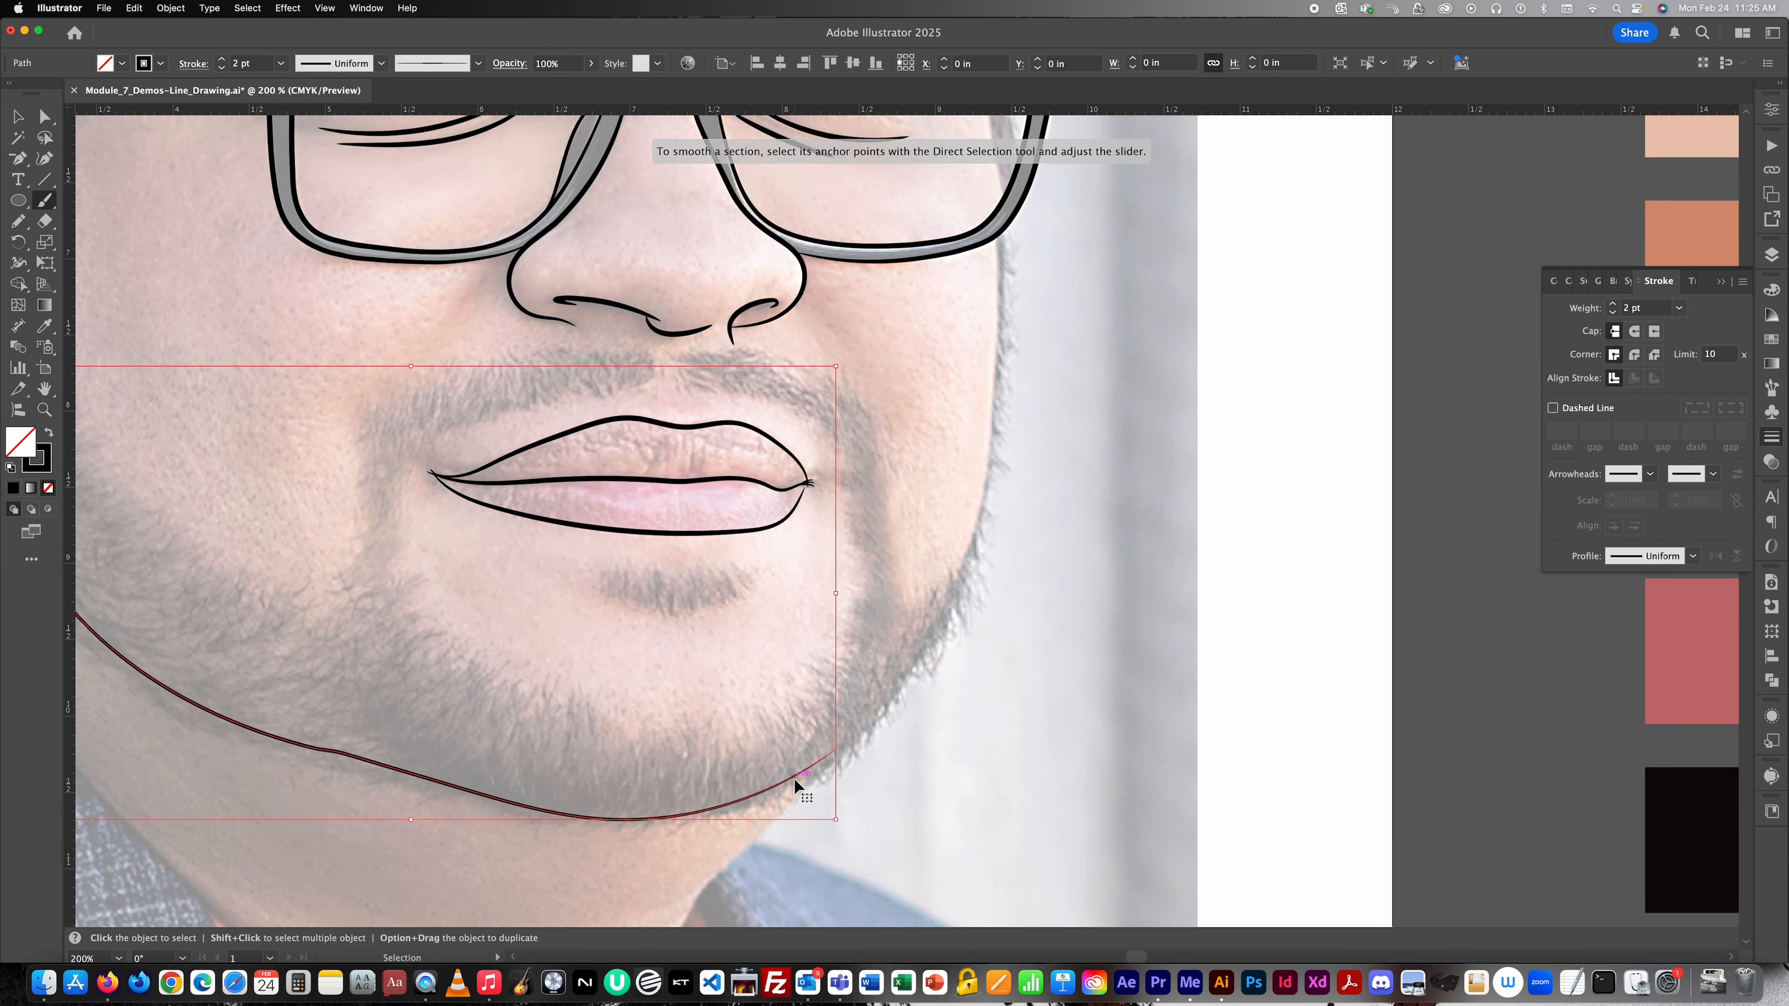
{"action": "left_click", "coordinate": [1613, 304]}
{"action": "scroll", "coordinate": [953, 747], "scroll_direction": "up", "scroll_amount": 1}
{"action": "left_click", "coordinate": [866, 758], "text": "super"}
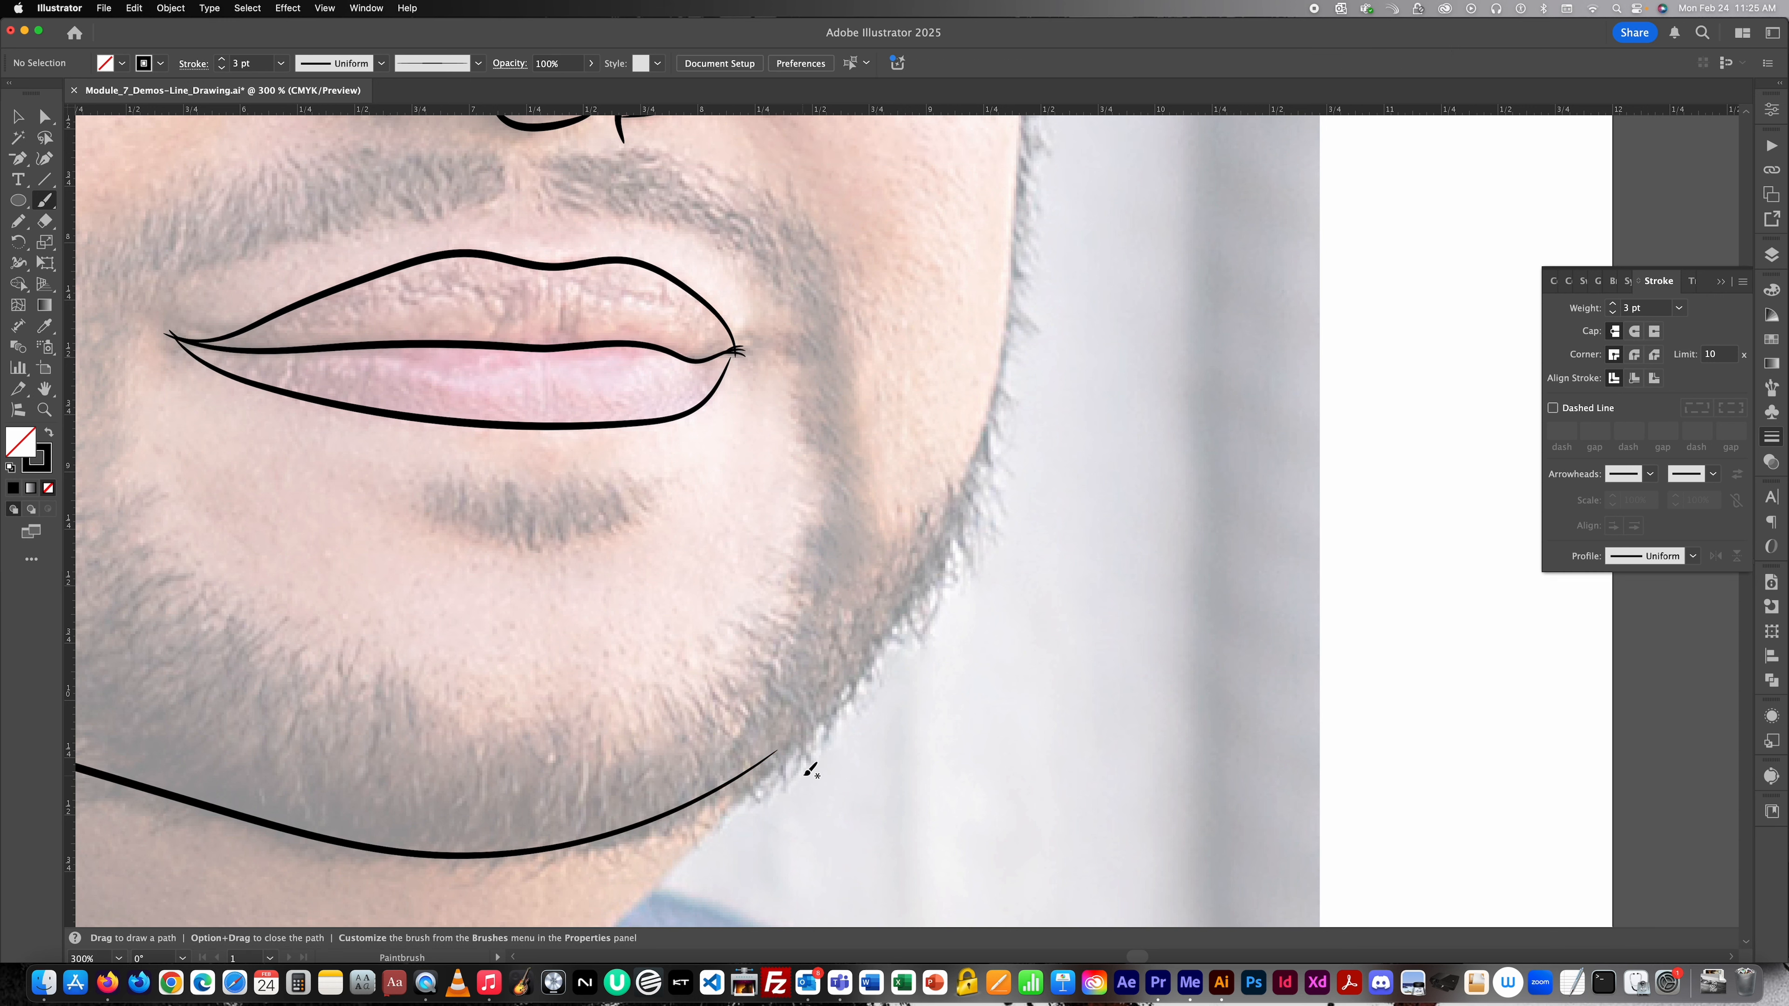
Redraw the jawline's end past the chin and up along the beard edge to the far cheek, about 6.44 in wide overall.
{"action": "left_click", "coordinate": [706, 794], "text": "super"}
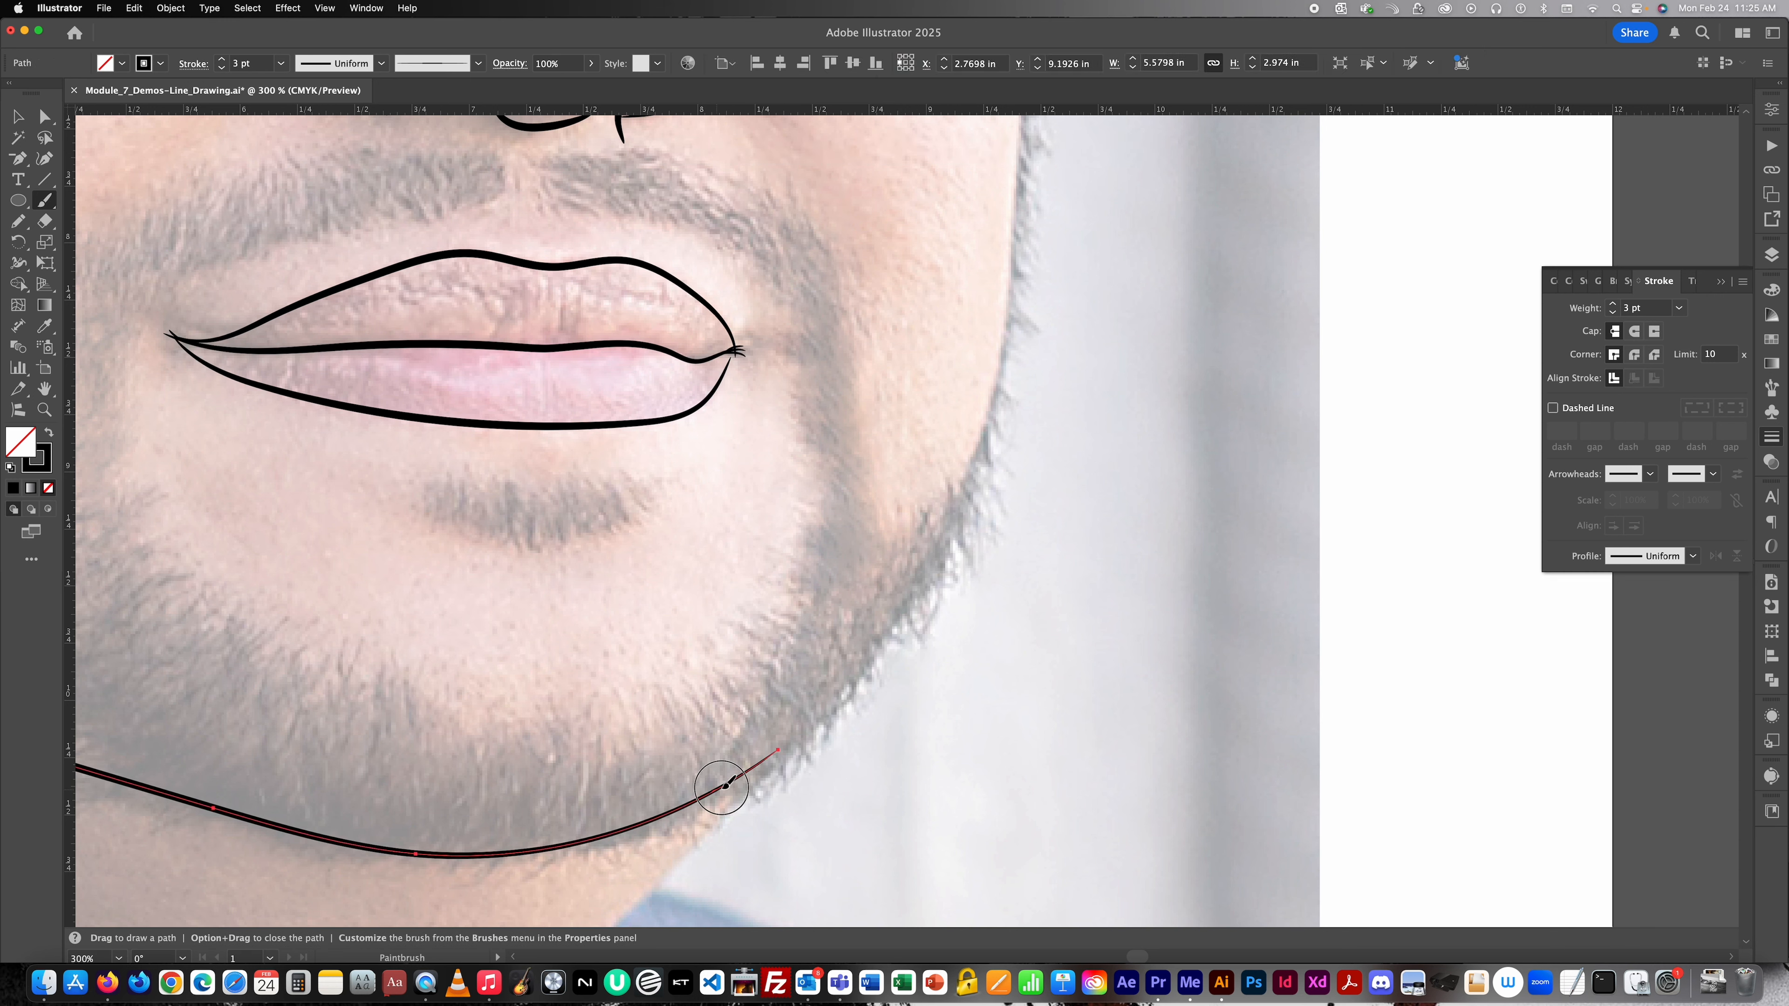
{"action": "mouse_move", "coordinate": [720, 790]}
{"action": "left_mouse_down"}
{"action": "mouse_move", "coordinate": [838, 688]}
{"action": "mouse_move", "coordinate": [986, 451]}
{"action": "left_mouse_up"}
{"action": "key", "text": "super+z"}
{"action": "mouse_move", "coordinate": [691, 787]}
{"action": "left_mouse_down"}
{"action": "mouse_move", "coordinate": [839, 687]}
{"action": "mouse_move", "coordinate": [932, 568]}
{"action": "mouse_move", "coordinate": [975, 449]}
{"action": "left_mouse_up"}
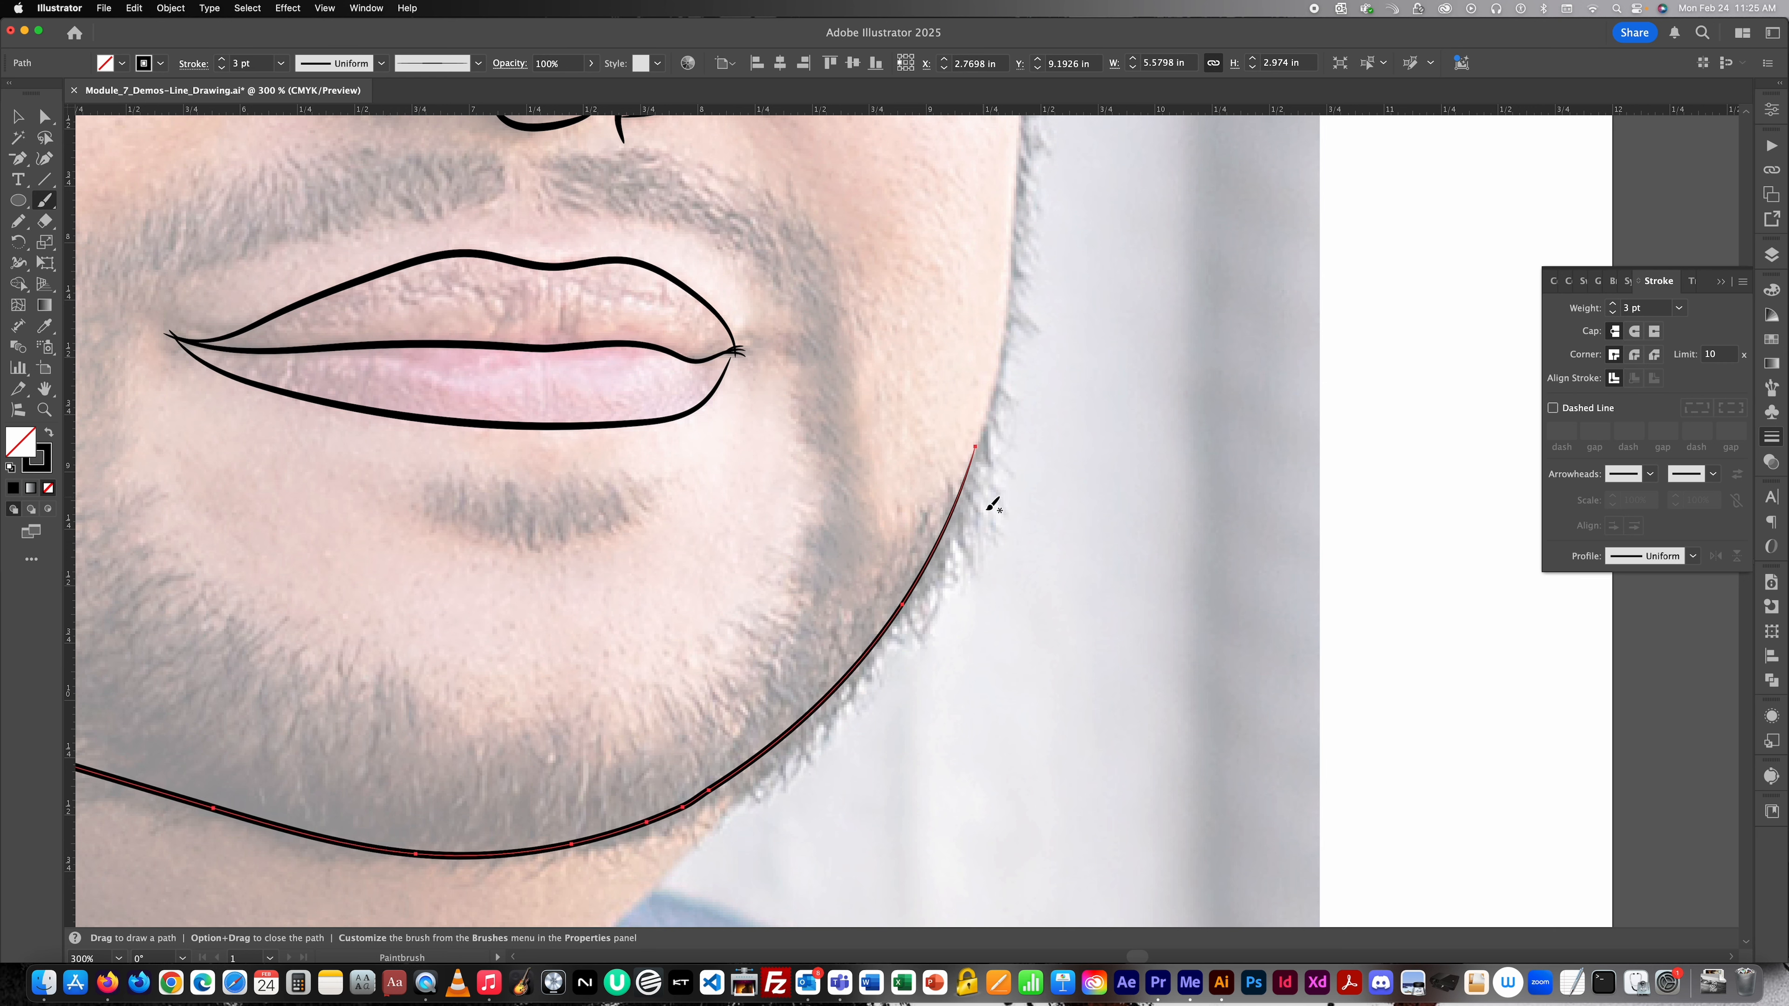
Extend the jawline up the far cheek to the glasses' lower rim, about 6.65 in wide and 3.83 in tall overall, and deselect it.
{"action": "scroll", "coordinate": [991, 499], "scroll_direction": "up", "scroll_amount": 4}
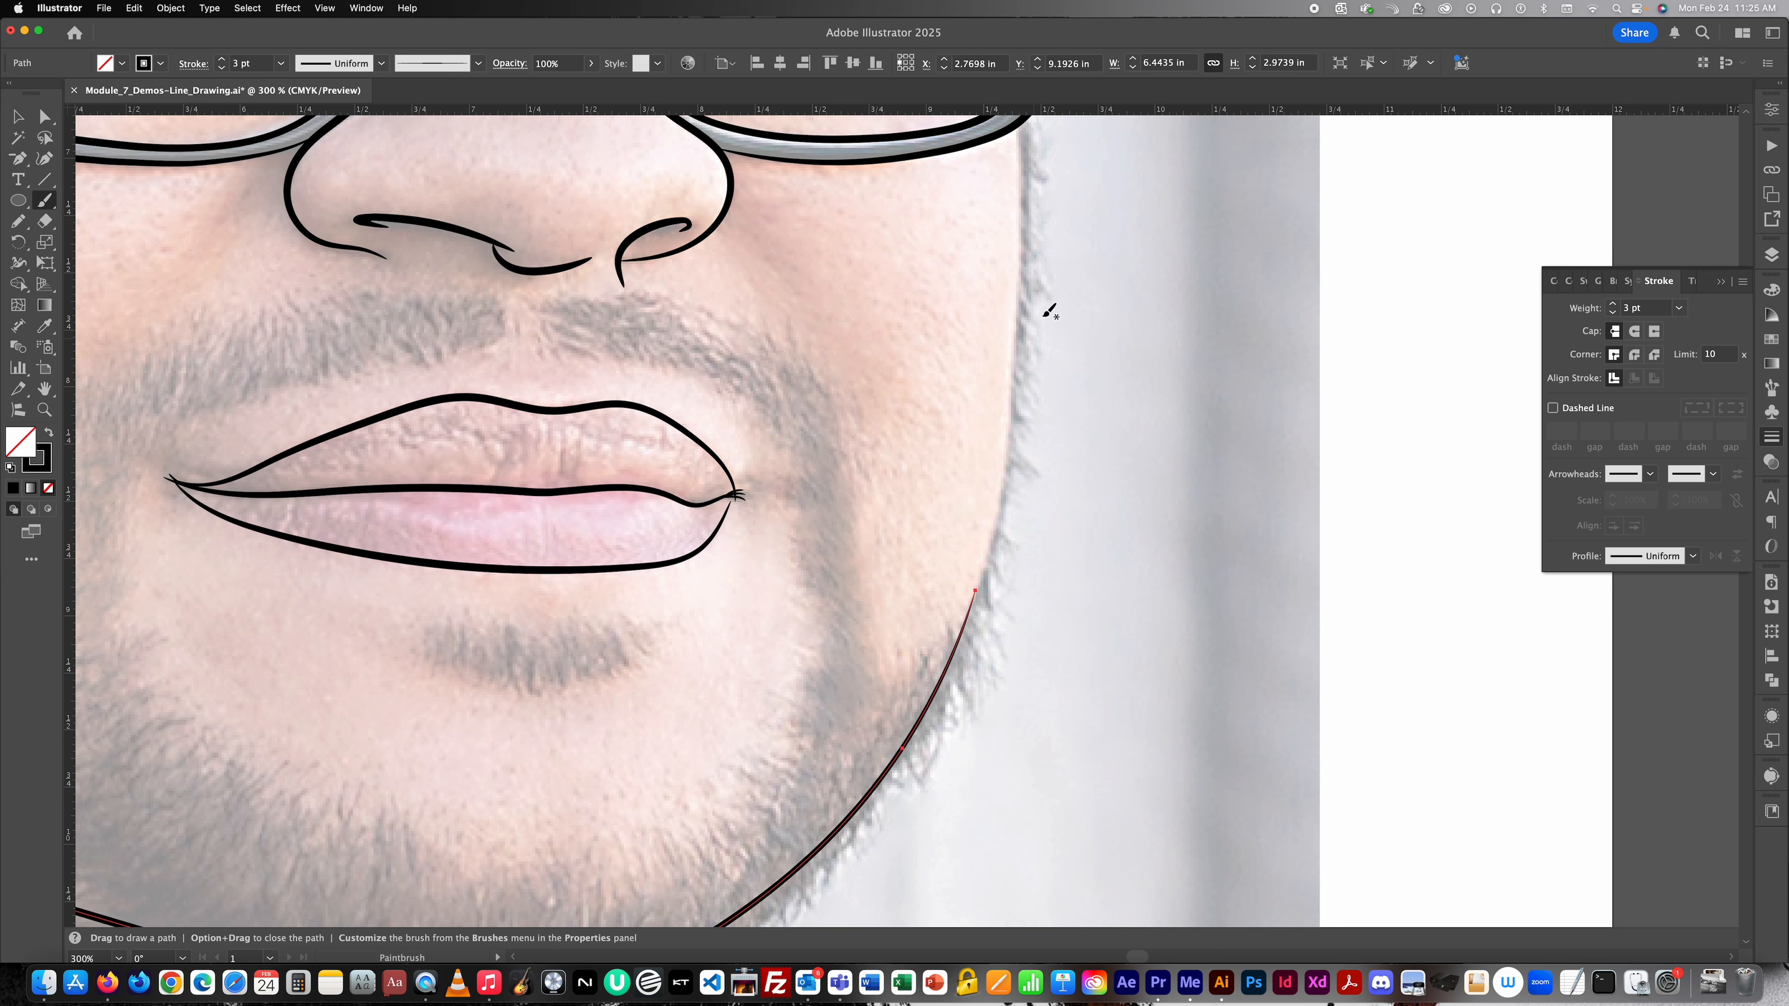
{"action": "scroll", "coordinate": [1036, 352], "scroll_direction": "up", "scroll_amount": 3}
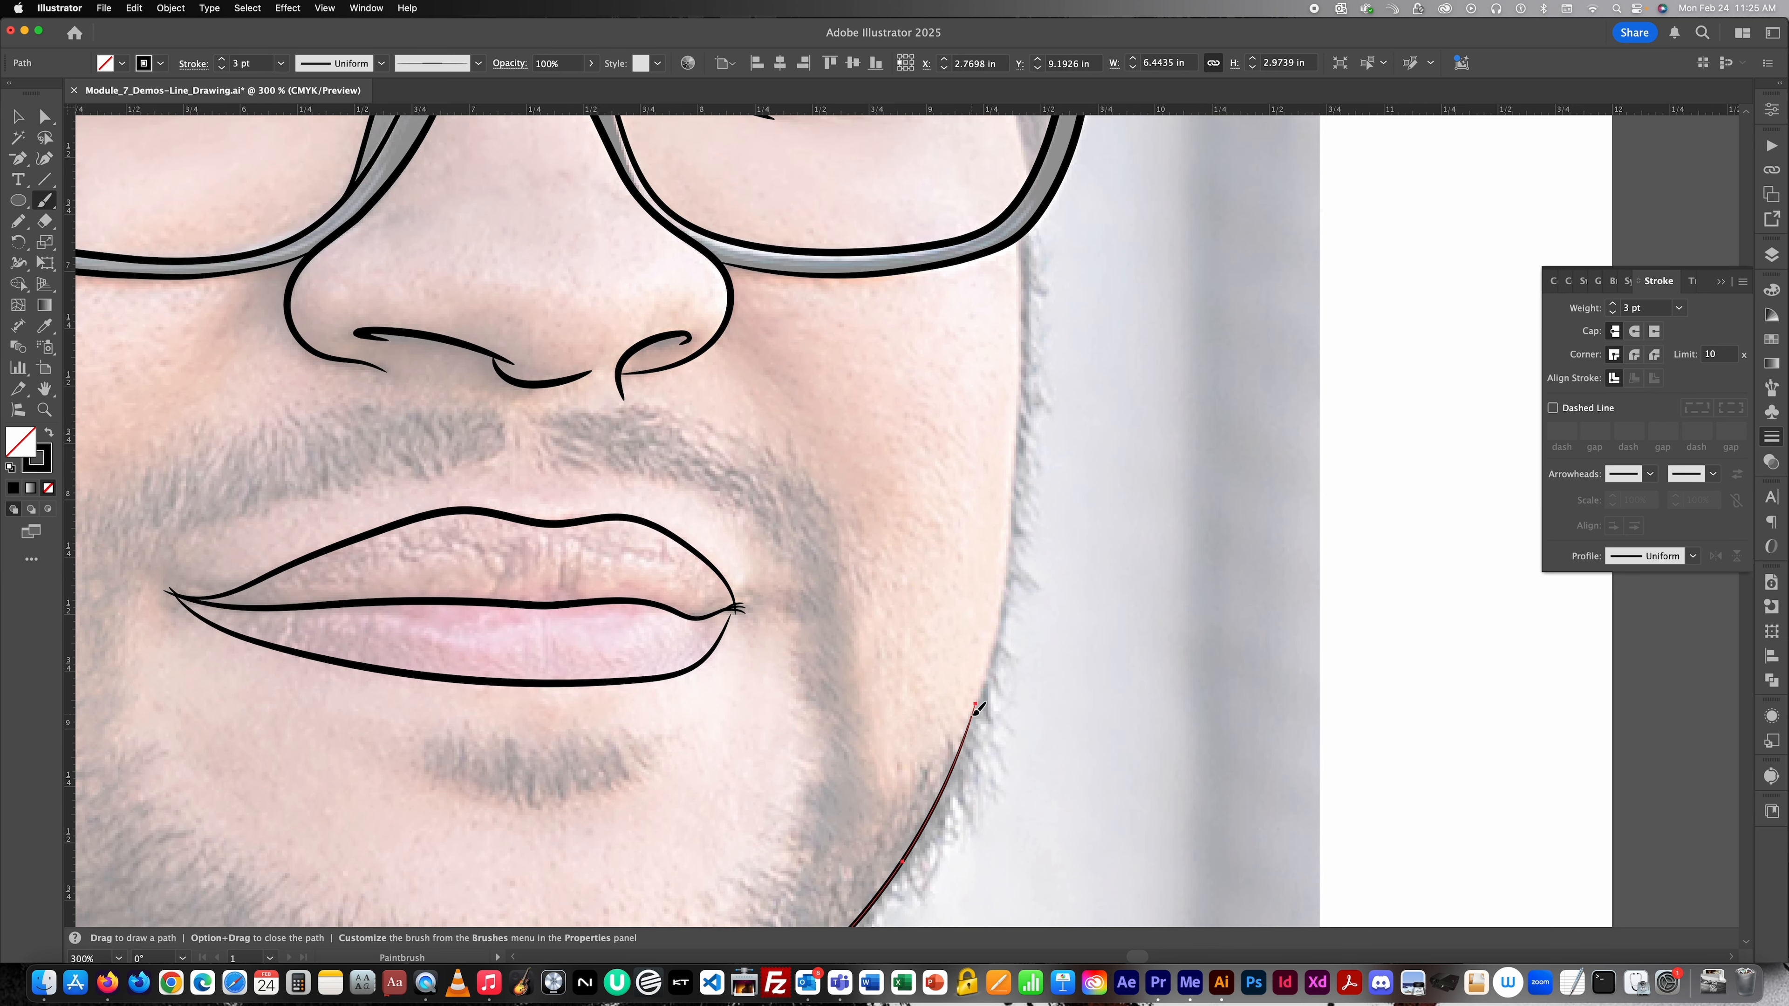
{"action": "mouse_move", "coordinate": [977, 709]}
{"action": "left_mouse_down"}
{"action": "mouse_move", "coordinate": [1012, 572]}
{"action": "mouse_move", "coordinate": [1021, 415]}
{"action": "left_mouse_up"}
{"action": "scroll", "coordinate": [1044, 528], "scroll_direction": "up", "scroll_amount": 3}
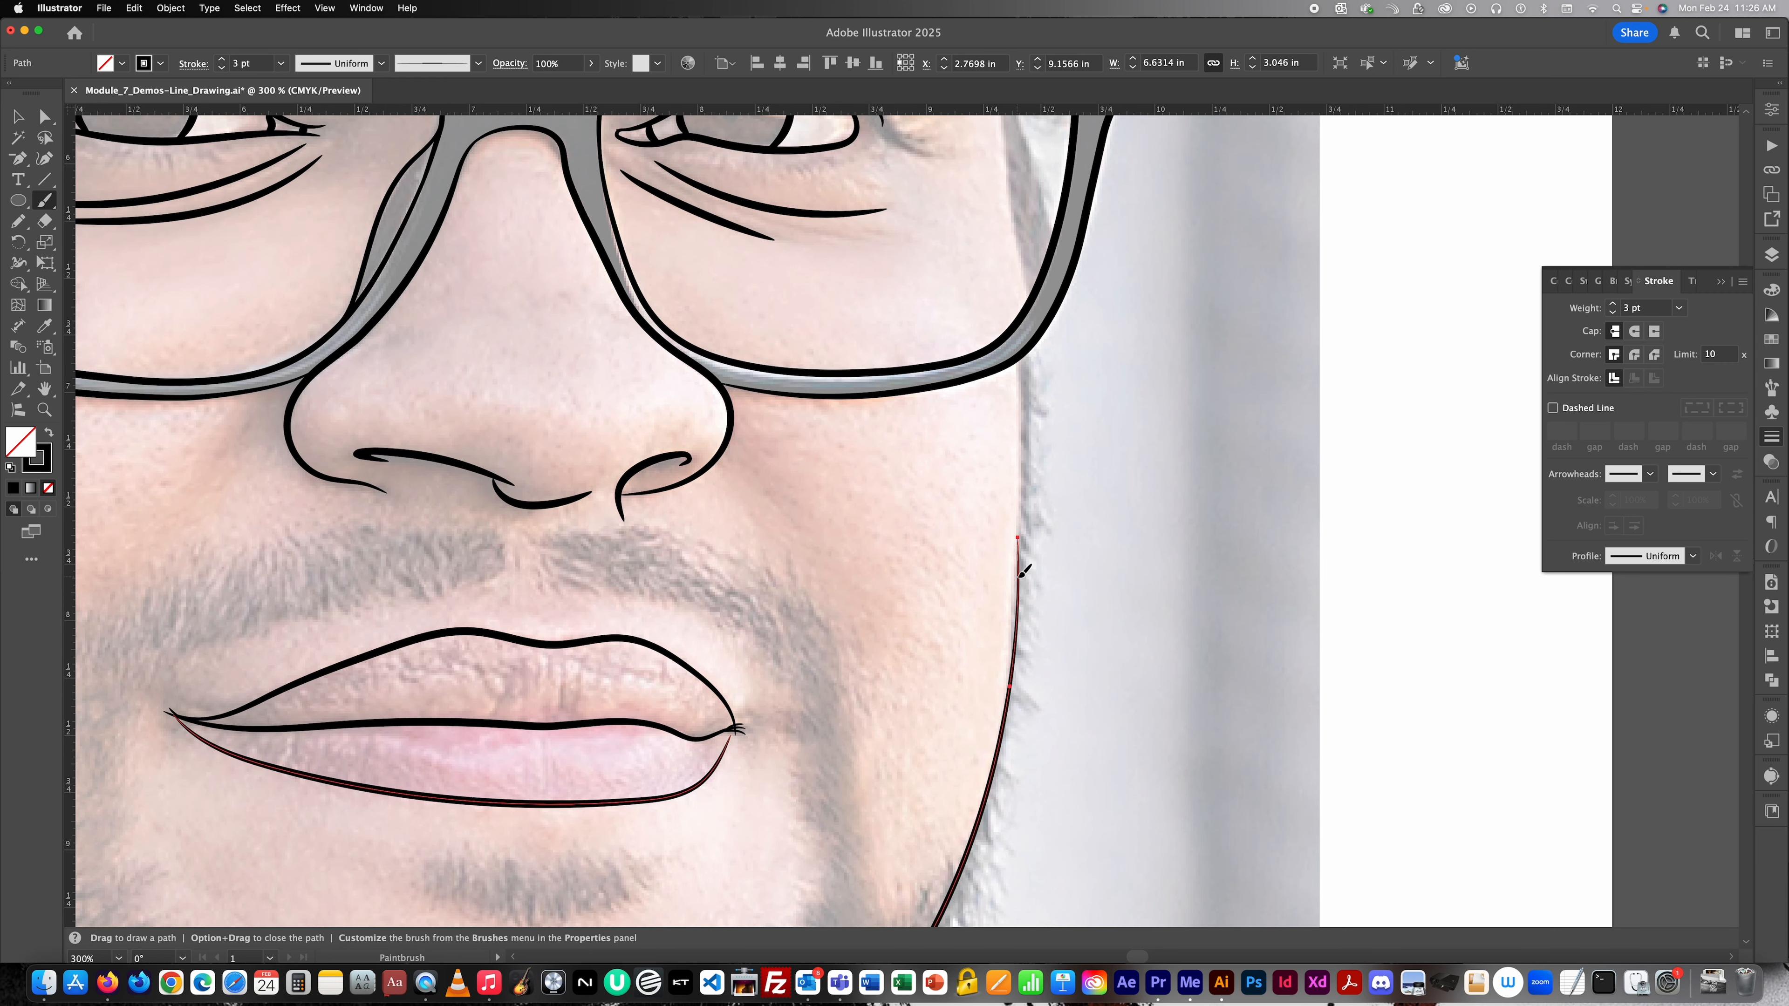
{"action": "left_click_drag", "start_coordinate": [1024, 571], "coordinate": [1018, 358]}
{"action": "left_click", "coordinate": [1092, 465], "text": "super"}
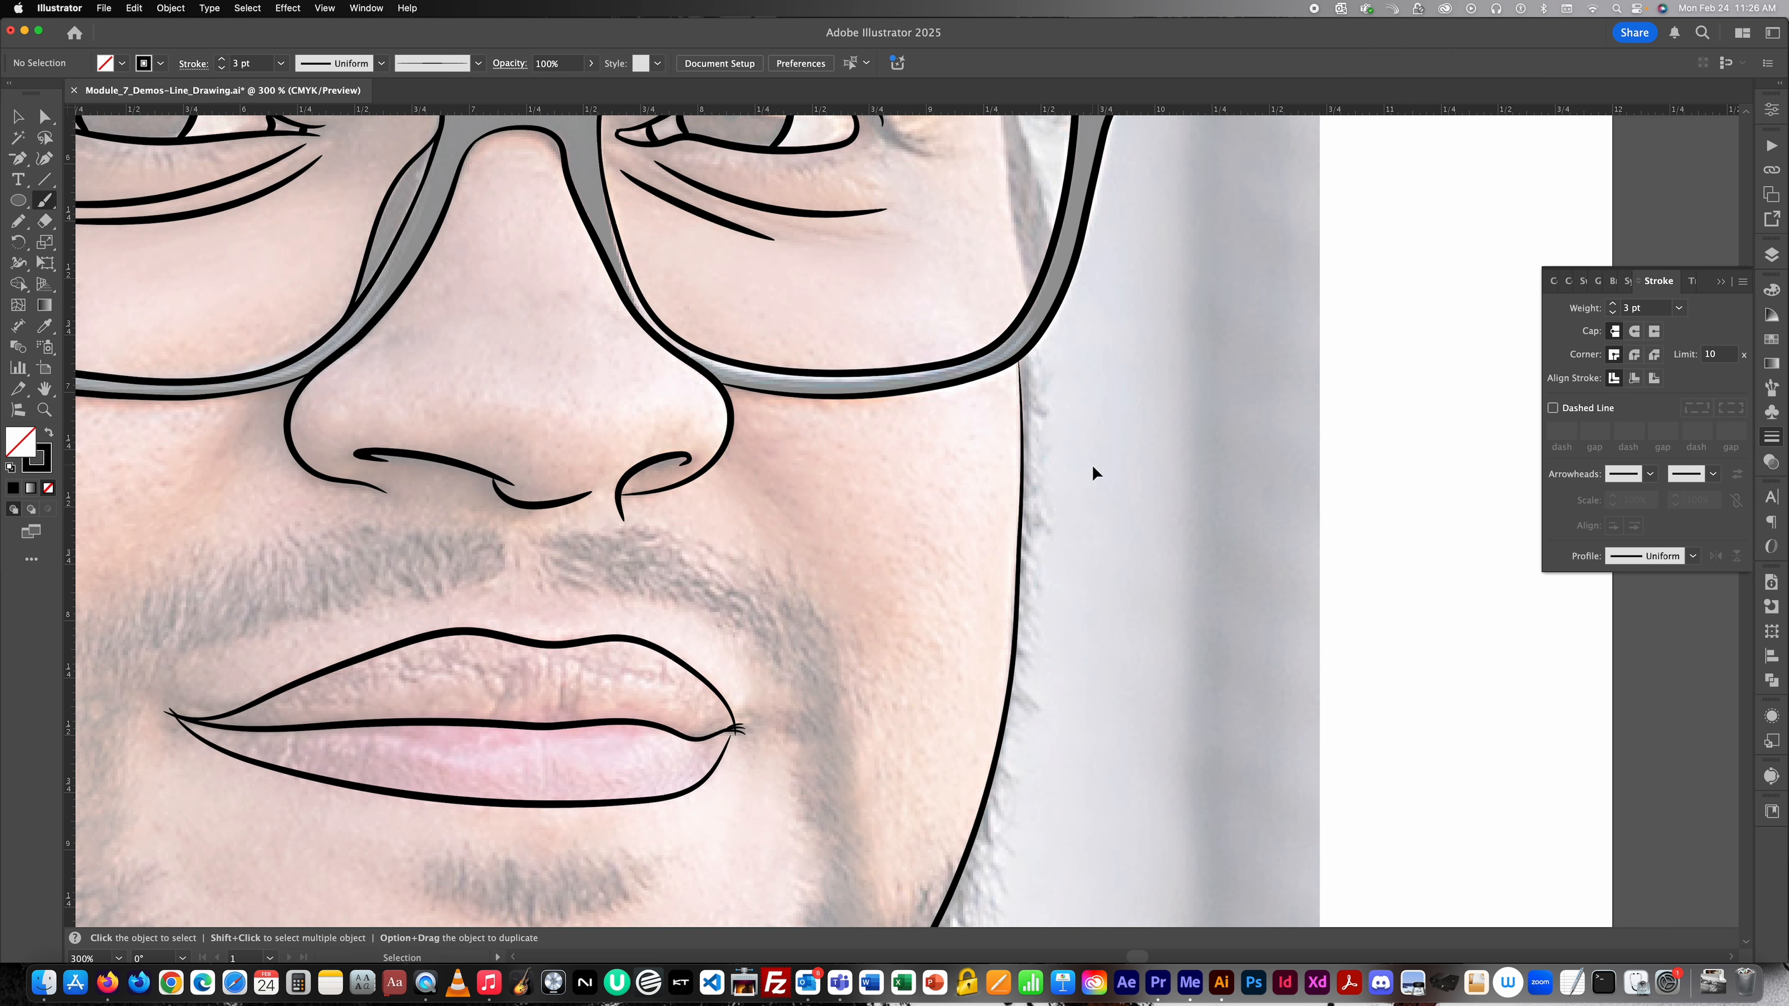
Set the completed jawline's stroke weight to 5 pt and deselect it.
{"action": "key", "text": "super+minus"}
{"action": "key", "text": "super+minus"}
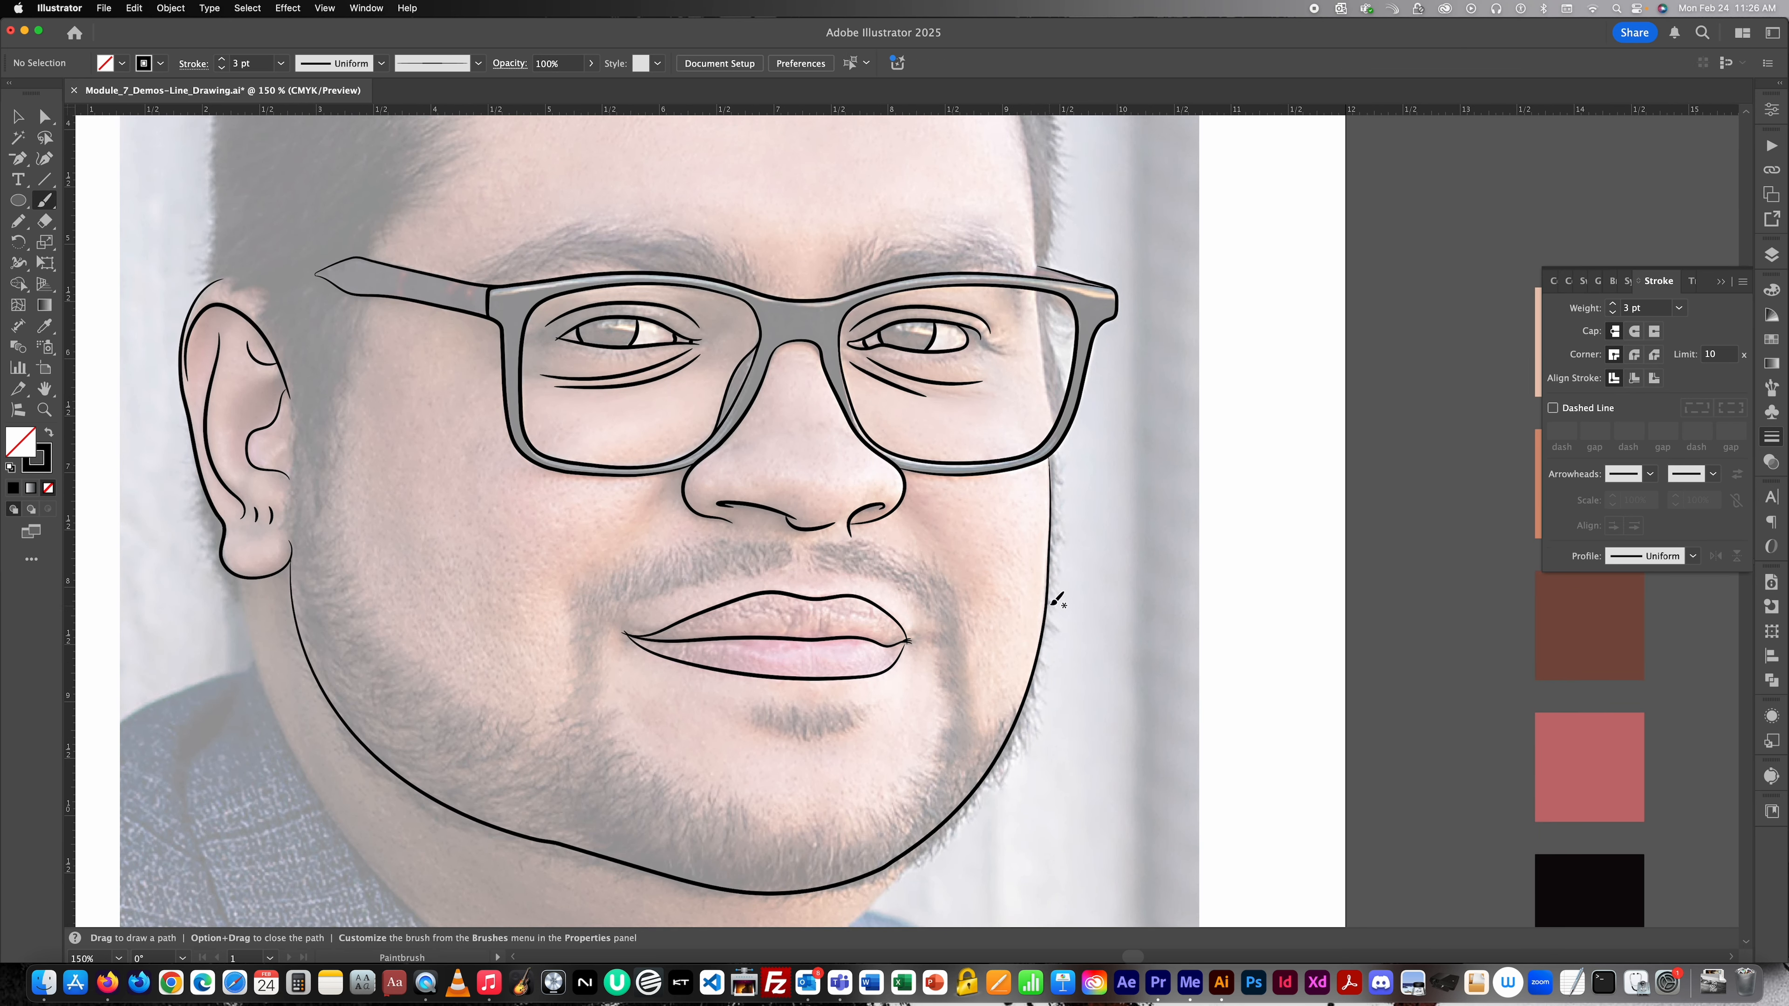
{"action": "scroll", "coordinate": [1057, 600], "scroll_direction": "up", "scroll_amount": 3}
{"action": "scroll", "coordinate": [1057, 600], "scroll_direction": "down", "scroll_amount": 3}
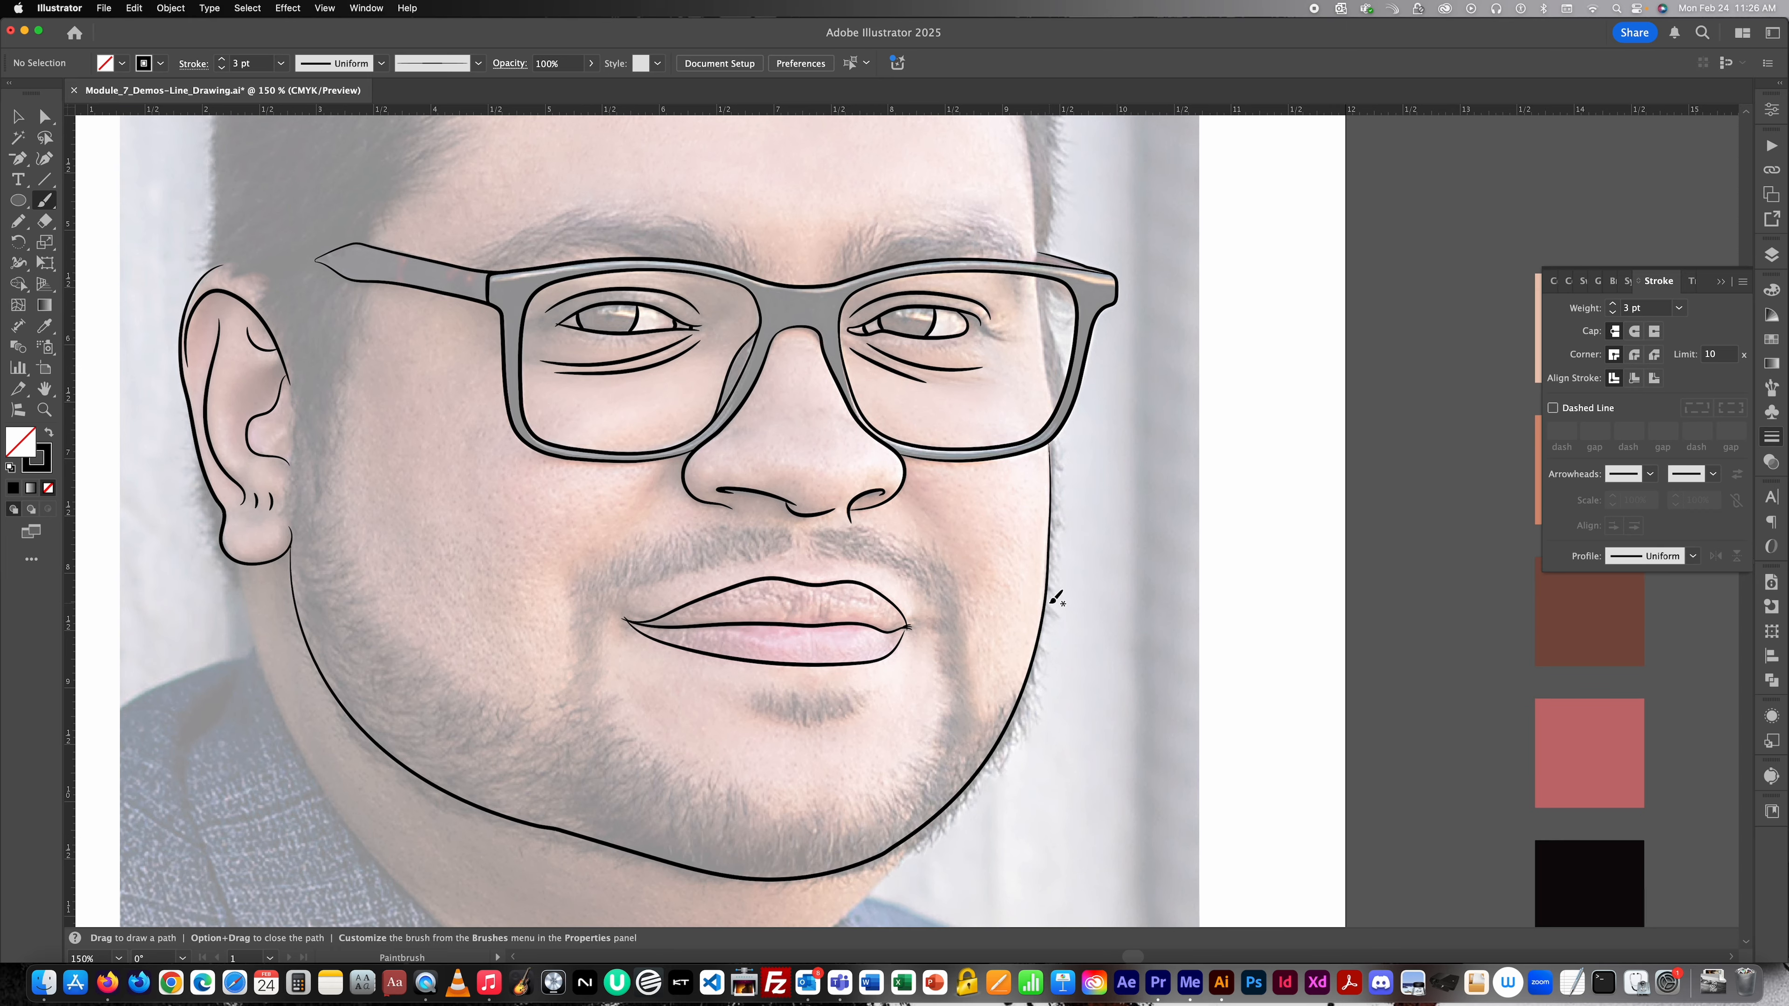
{"action": "left_click", "coordinate": [1029, 687], "text": "super"}
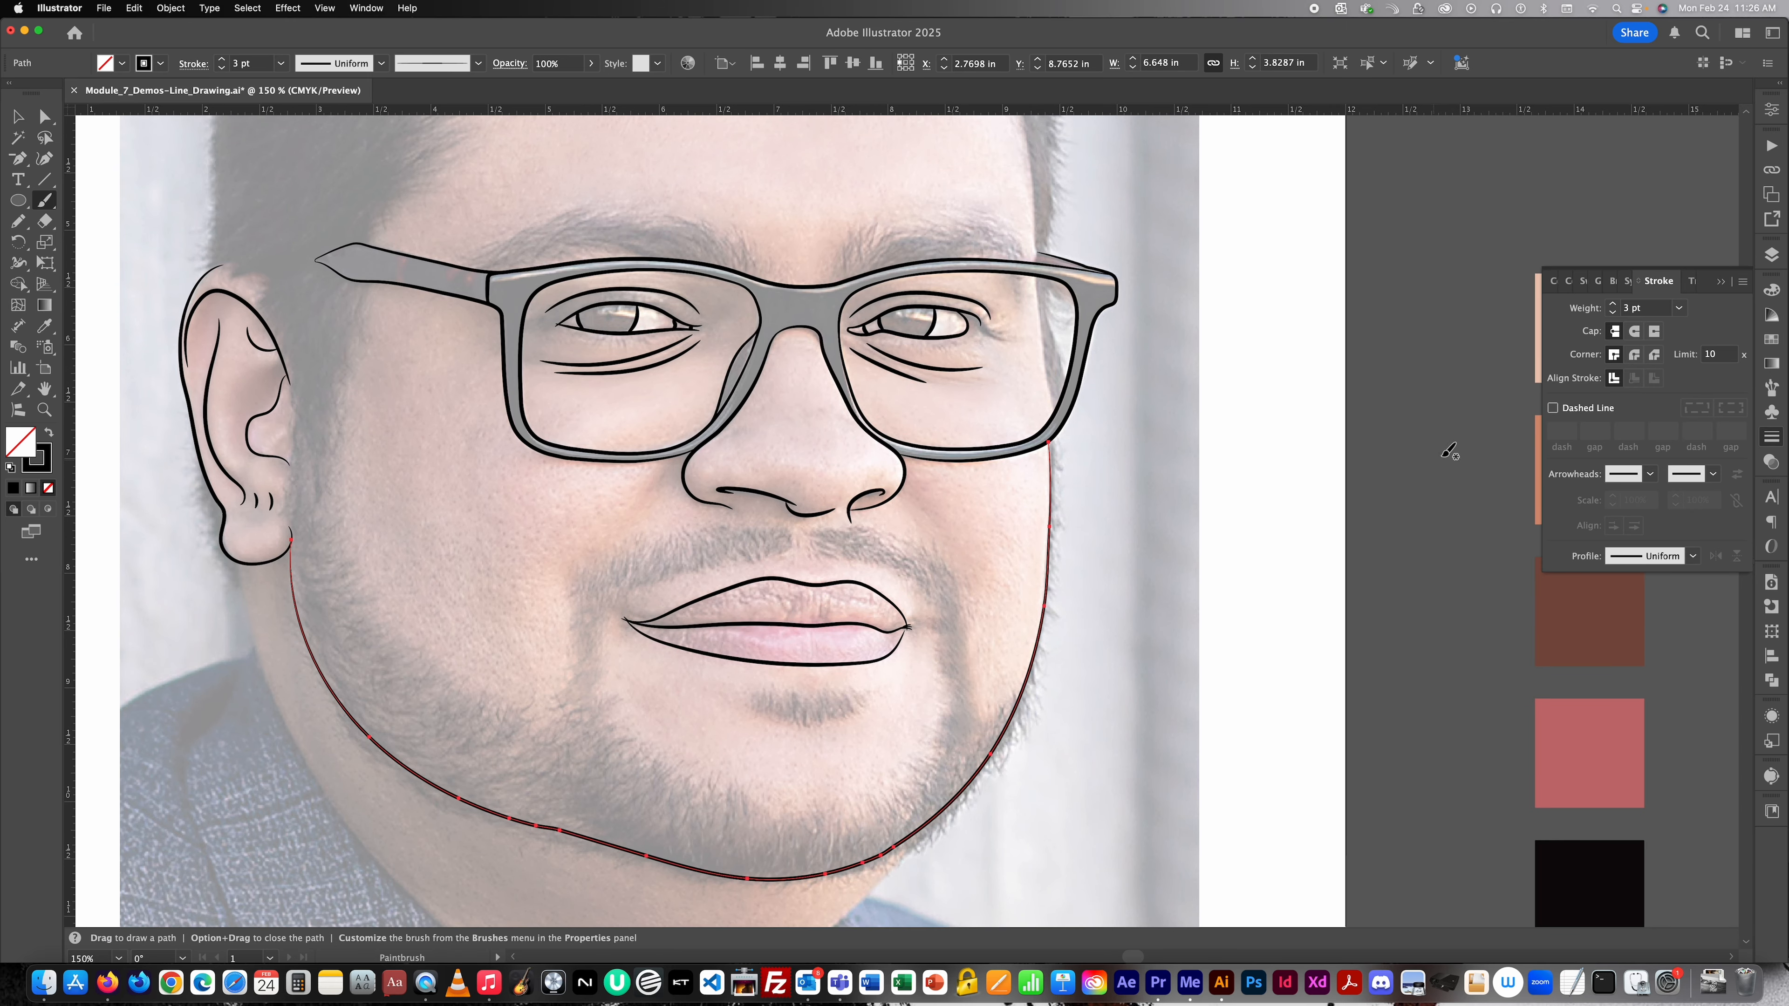
{"action": "left_click", "coordinate": [1614, 304]}
{"action": "left_click", "coordinate": [1614, 304]}
{"action": "key", "text": "super+shift+a"}
{"action": "key", "text": "super+1"}
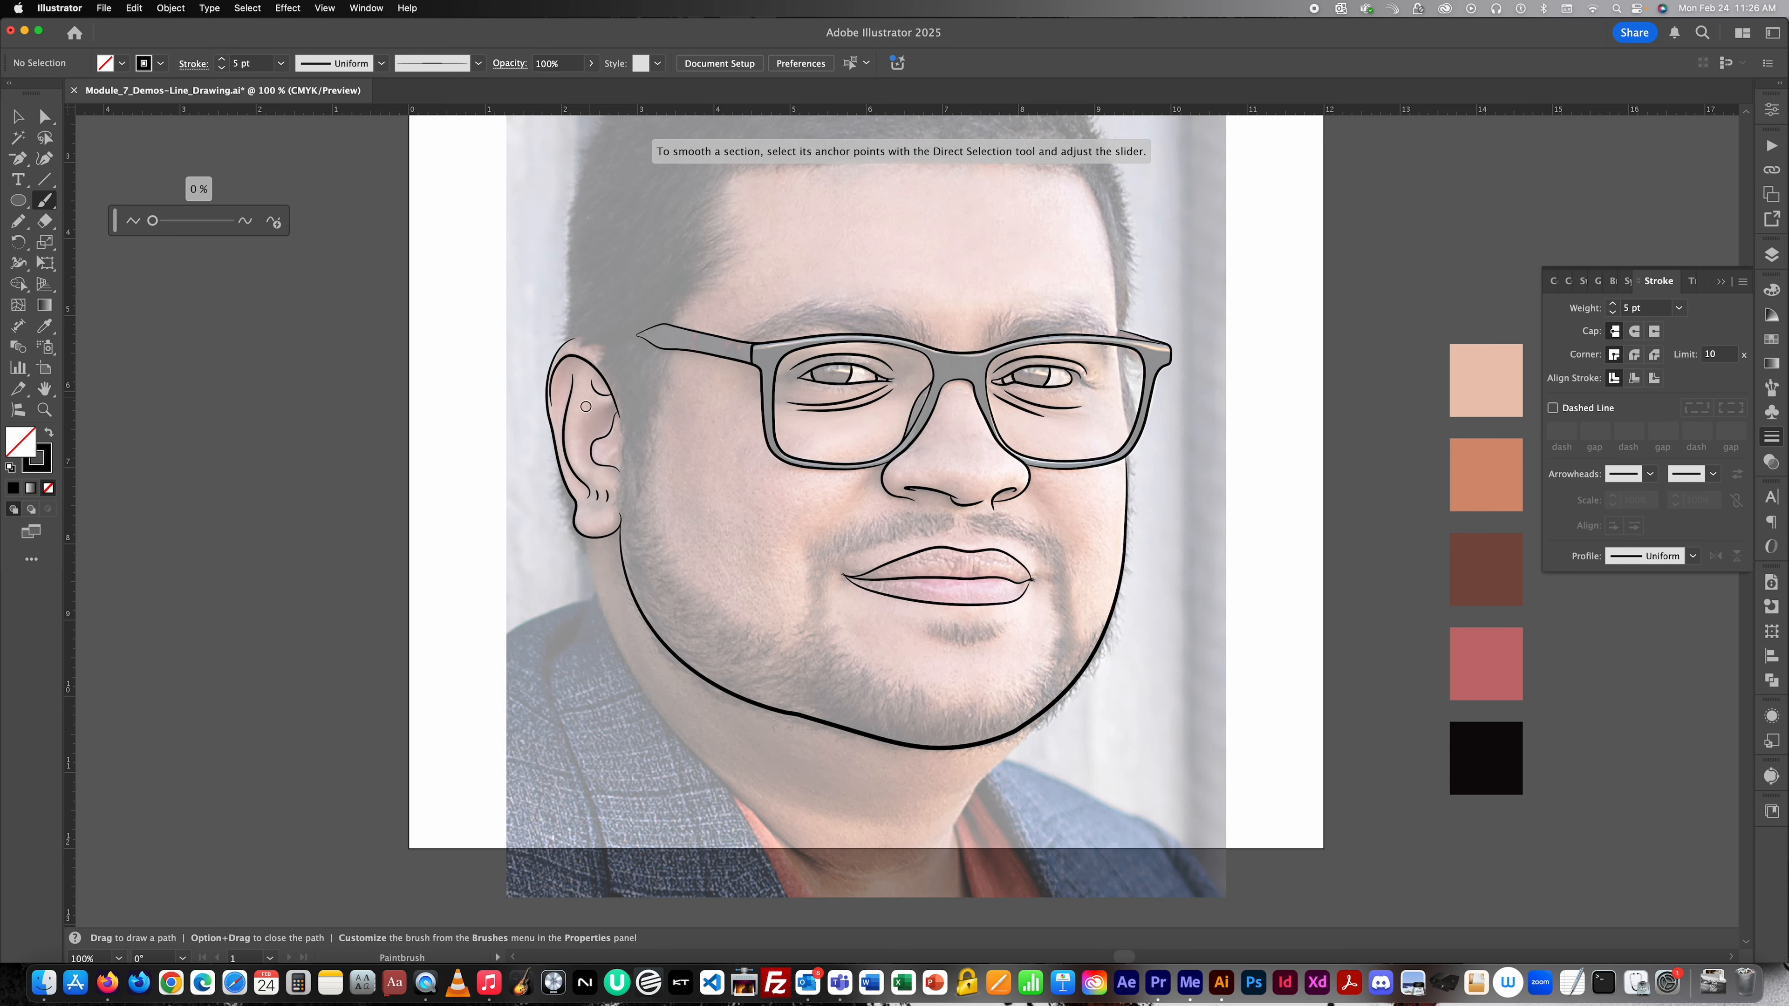
Set the outer ear contour's stroke weight to 4 pt and deselect it.
{"action": "scroll", "coordinate": [580, 427], "scroll_direction": "up", "scroll_amount": 1}
{"action": "left_click", "coordinate": [559, 510], "text": "super"}
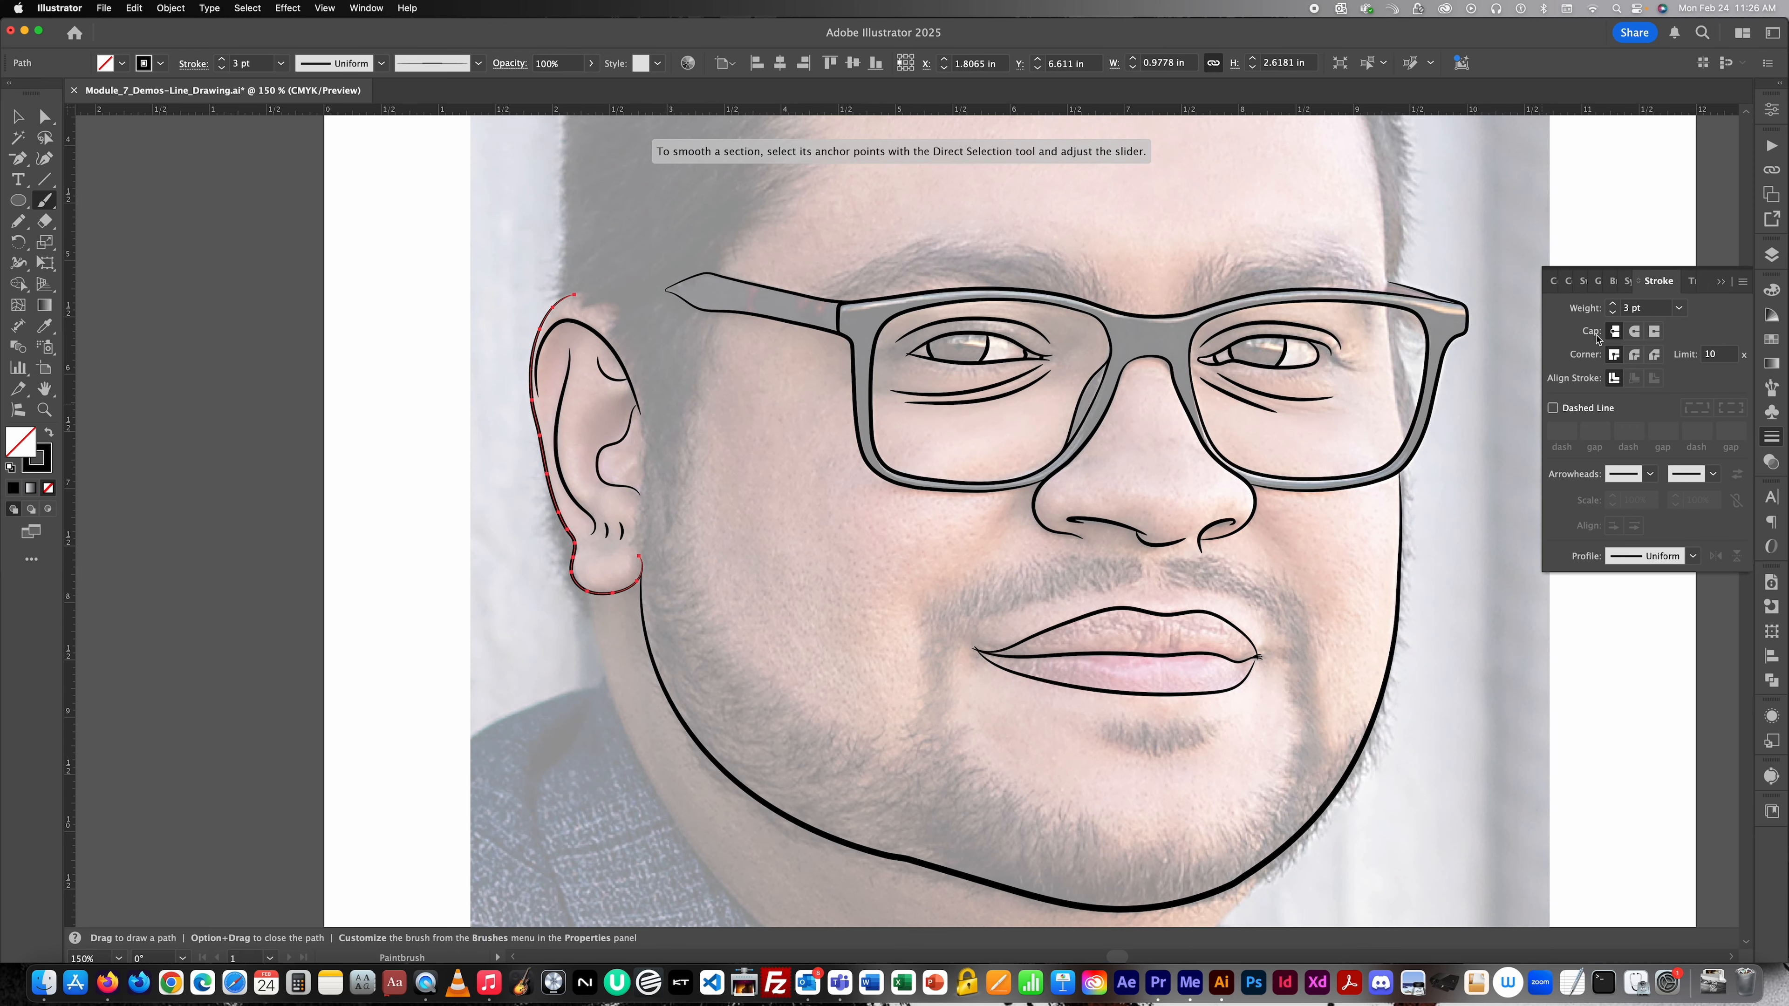
{"action": "left_click", "coordinate": [1613, 304]}
{"action": "key", "text": "super+shift+a"}
Examine the untraced hairline, temple and neck areas around the glasses and jawline.
{"action": "scroll", "coordinate": [1409, 494], "scroll_direction": "right", "scroll_amount": 6}
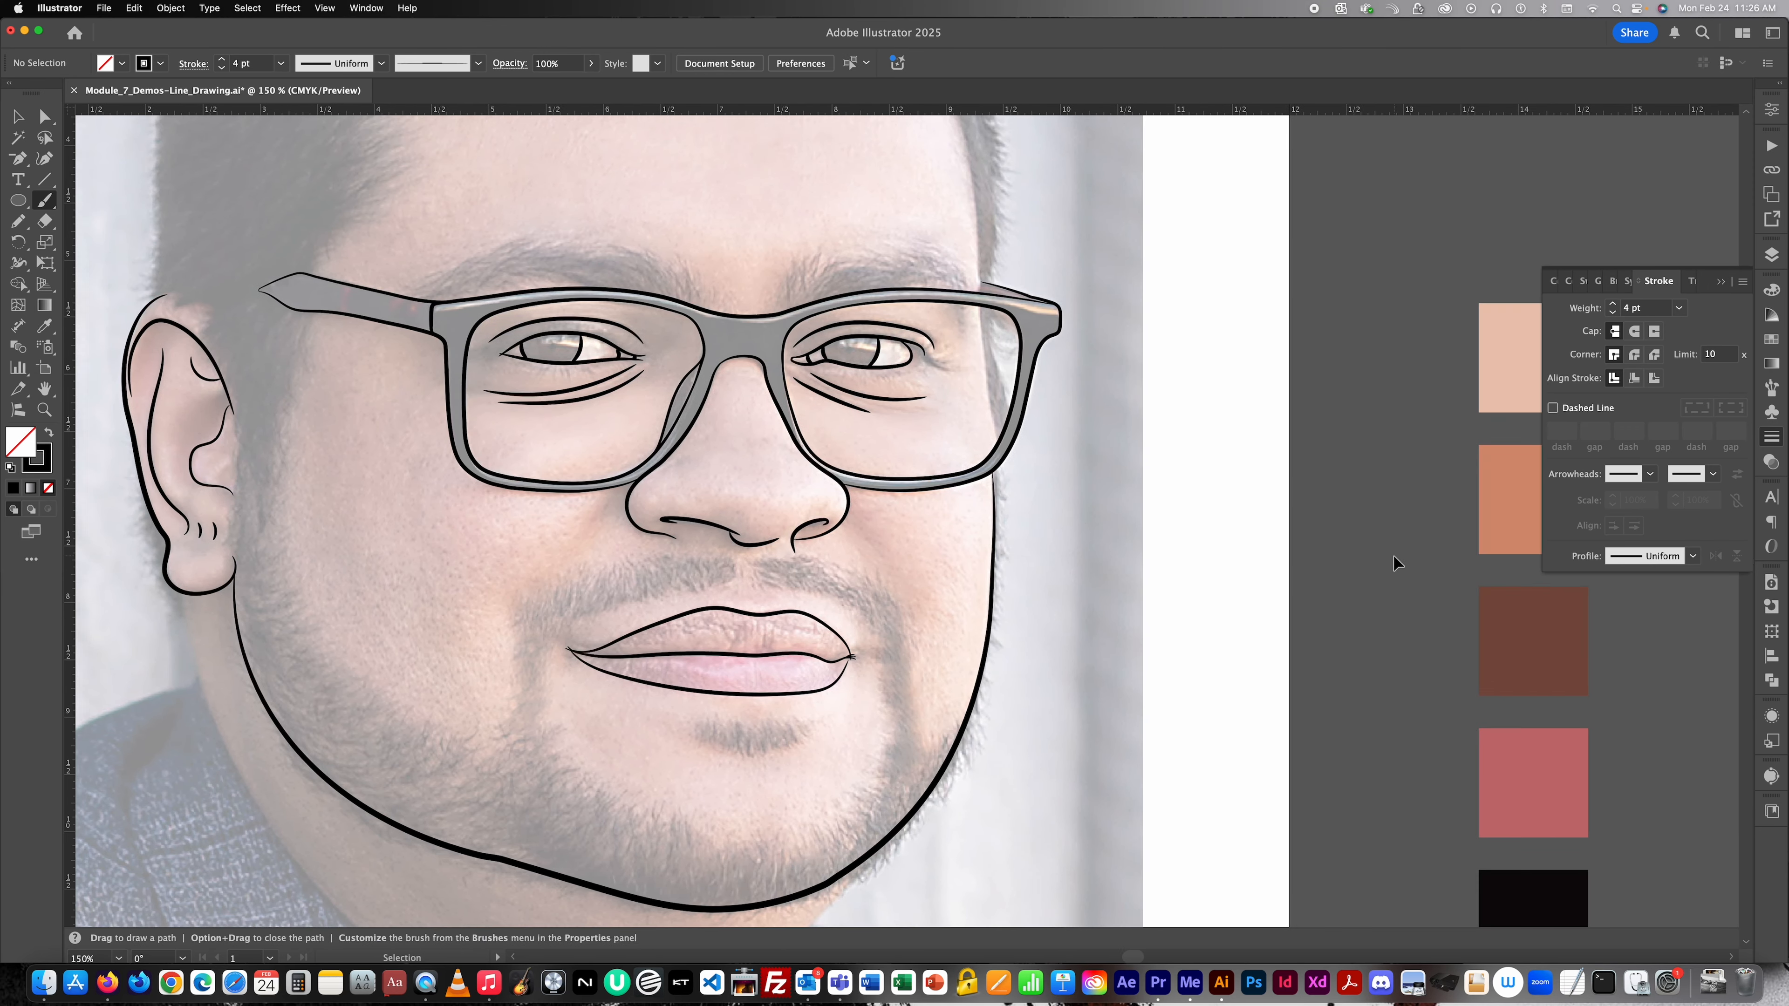
{"action": "scroll", "coordinate": [1102, 563], "scroll_direction": "up", "scroll_amount": 4}
{"action": "scroll", "coordinate": [1098, 561], "scroll_direction": "up", "scroll_amount": 1}
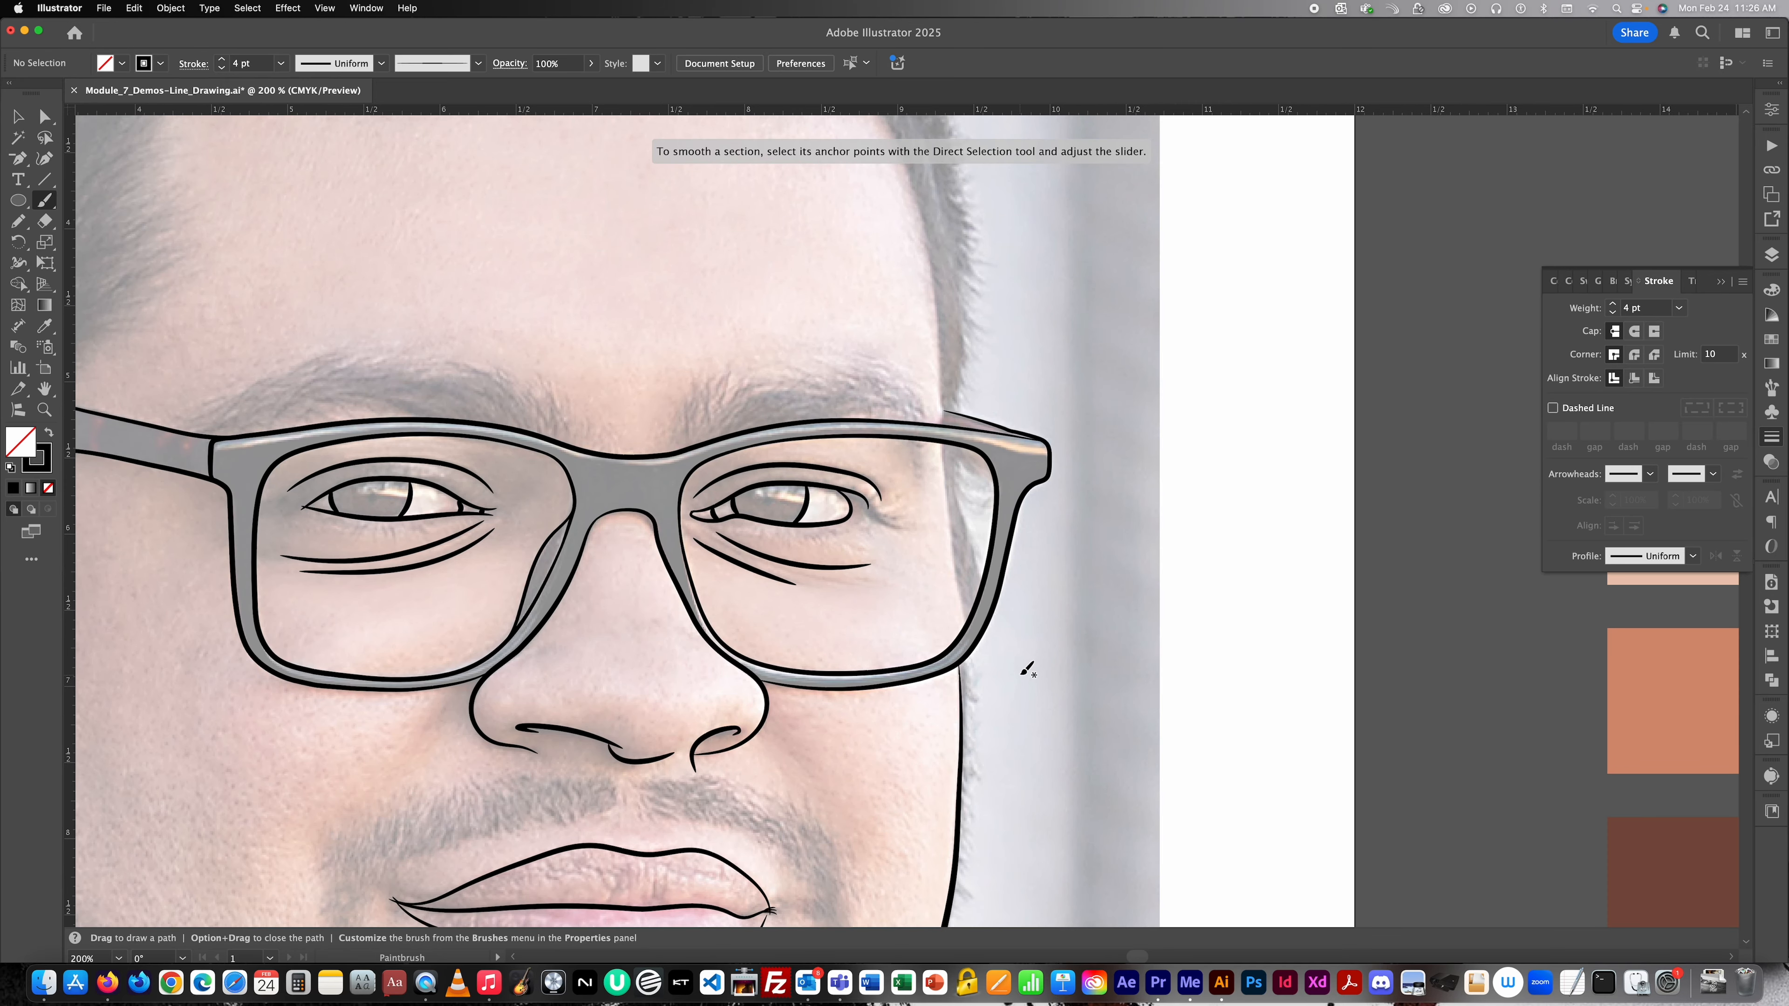
{"action": "scroll", "coordinate": [1027, 669], "scroll_direction": "up", "scroll_amount": 3}
{"action": "scroll", "coordinate": [972, 687], "scroll_direction": "up", "scroll_amount": 2}
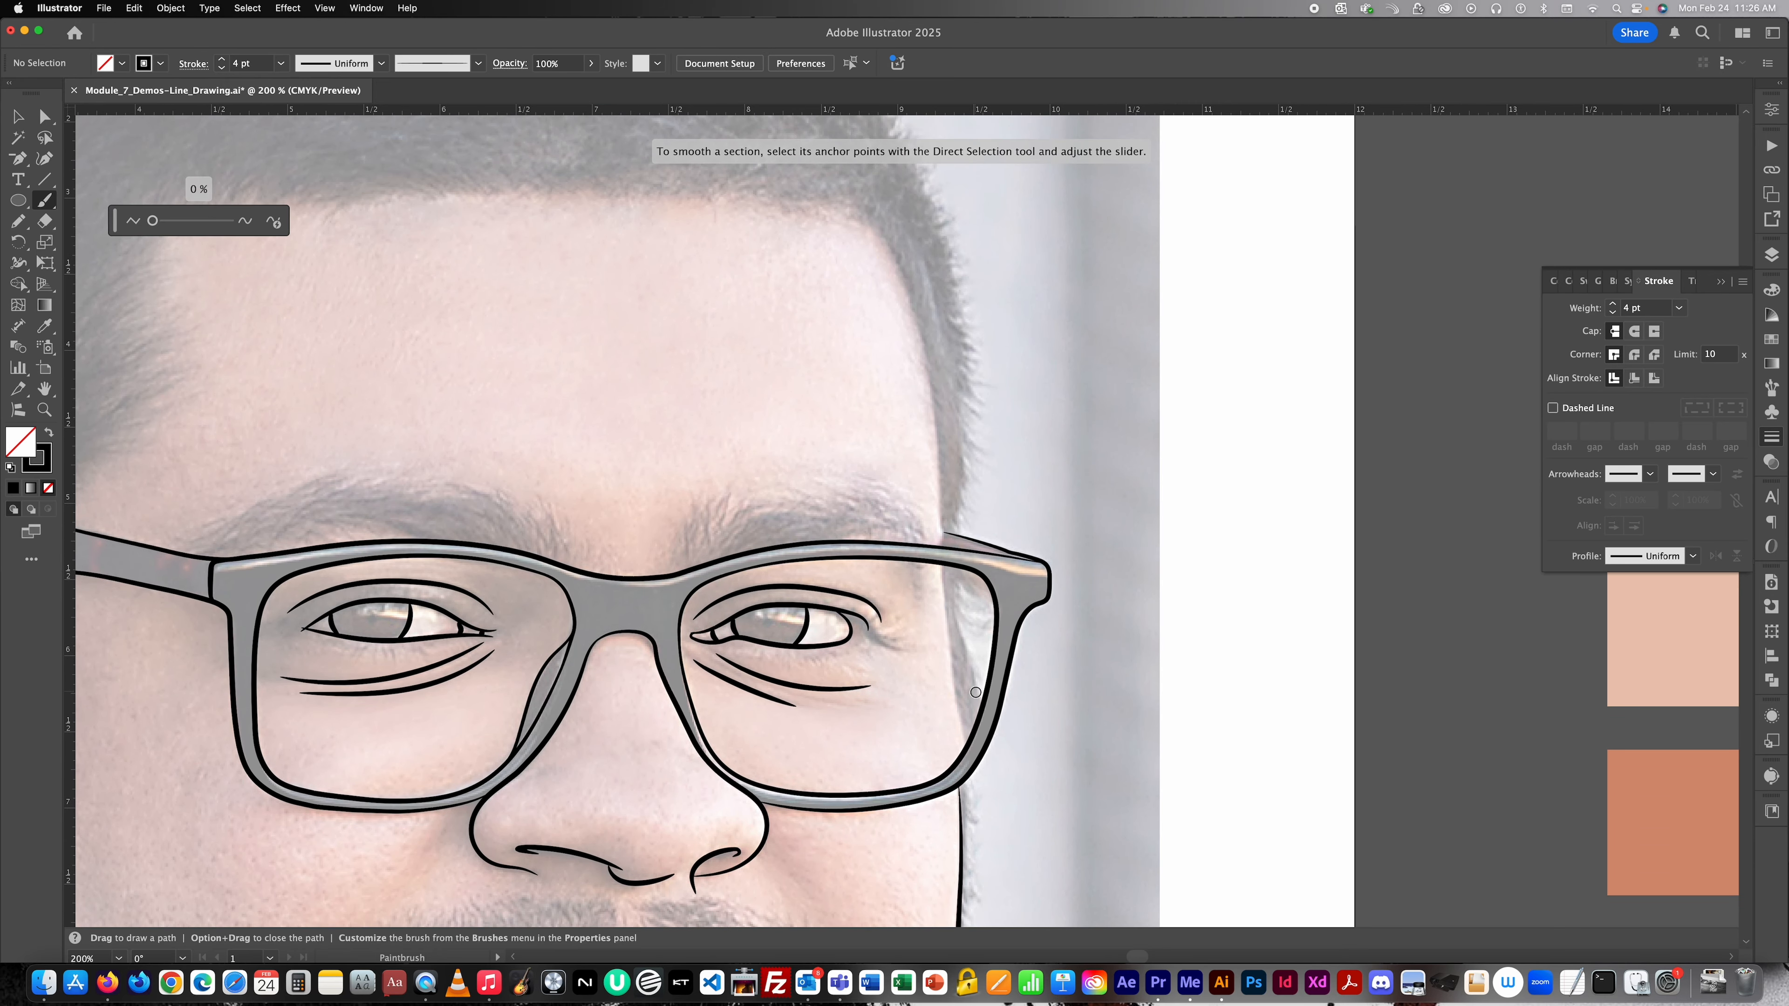
{"action": "scroll", "coordinate": [957, 753], "scroll_direction": "down", "scroll_amount": 3}
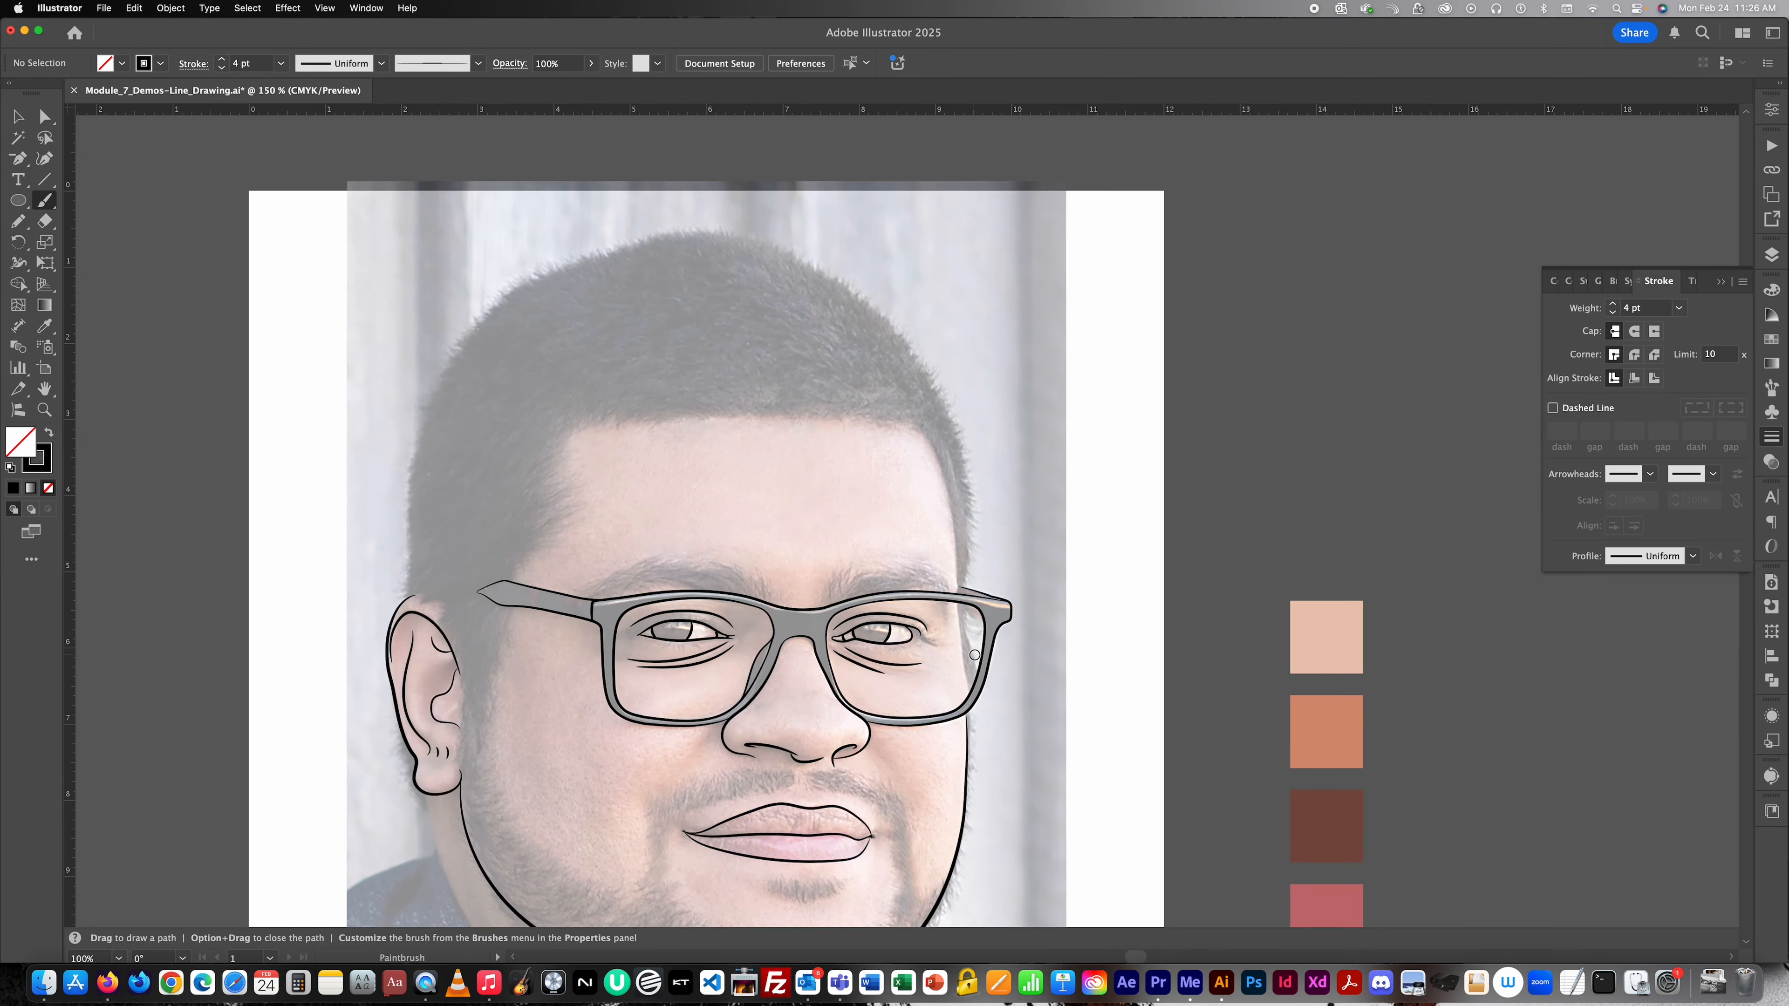
{"action": "scroll", "coordinate": [659, 503], "scroll_direction": "down", "scroll_amount": 4}
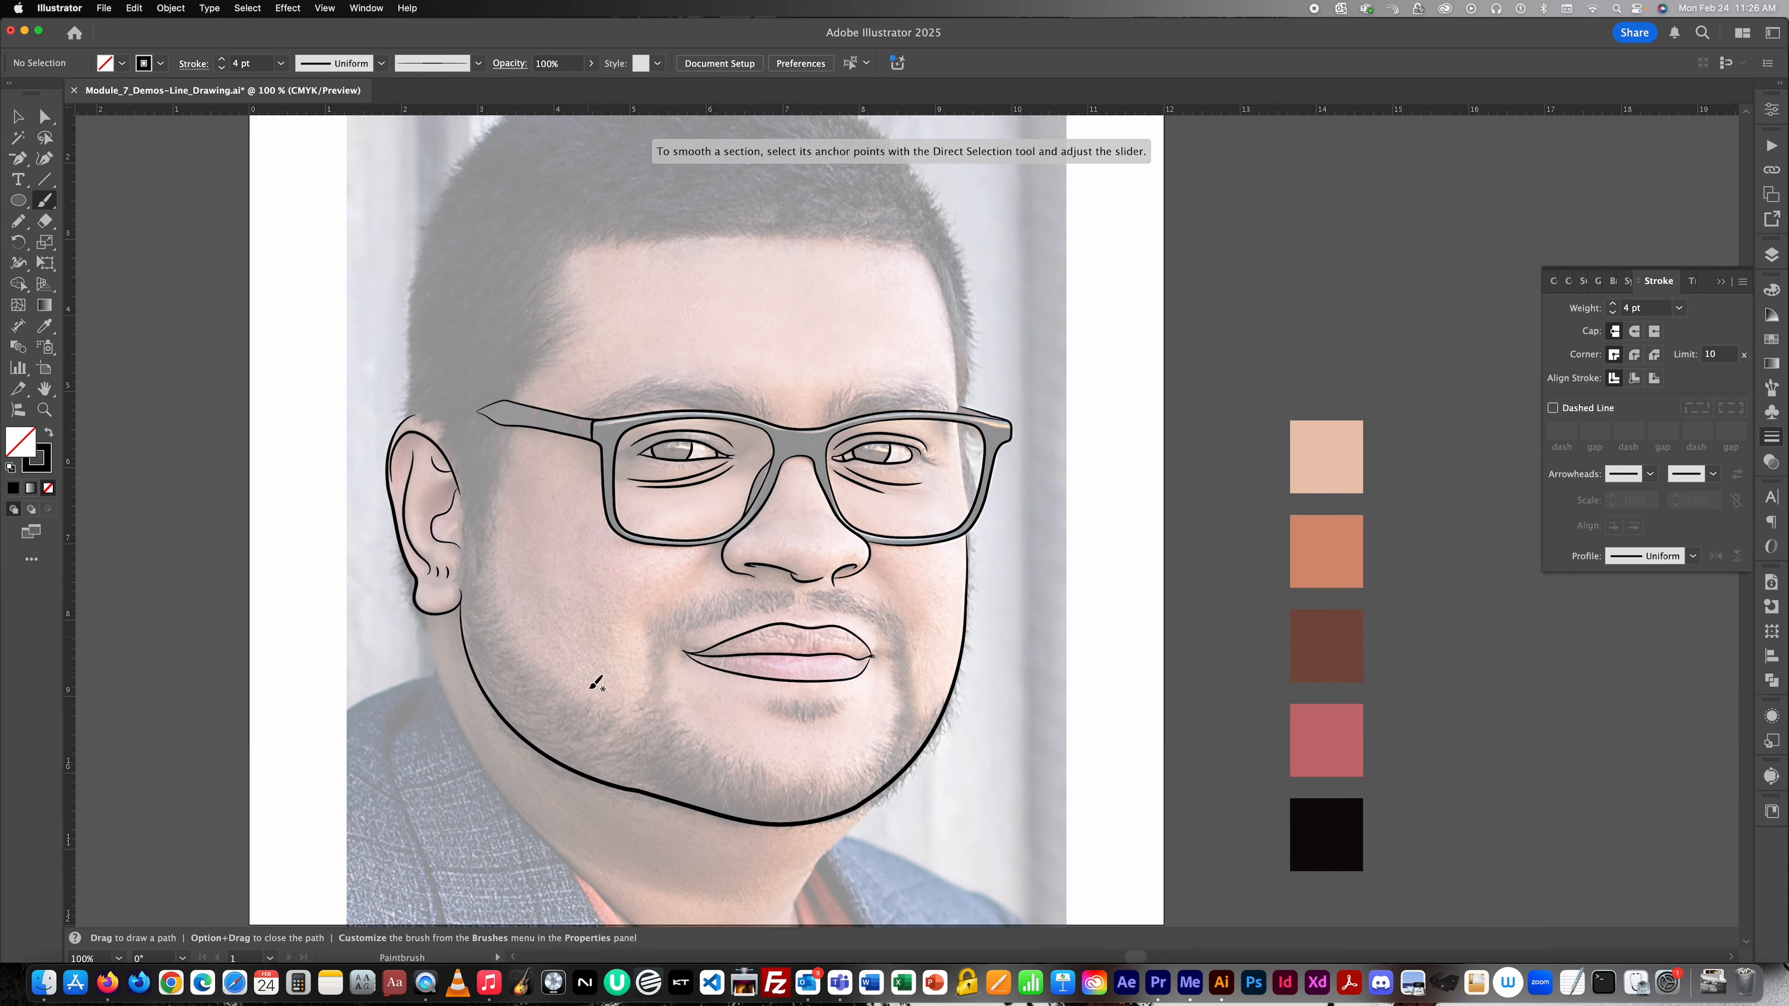
Set the jawline's stroke weight to 6 pt and deselect it.
{"action": "left_click", "coordinate": [766, 826], "text": "super"}
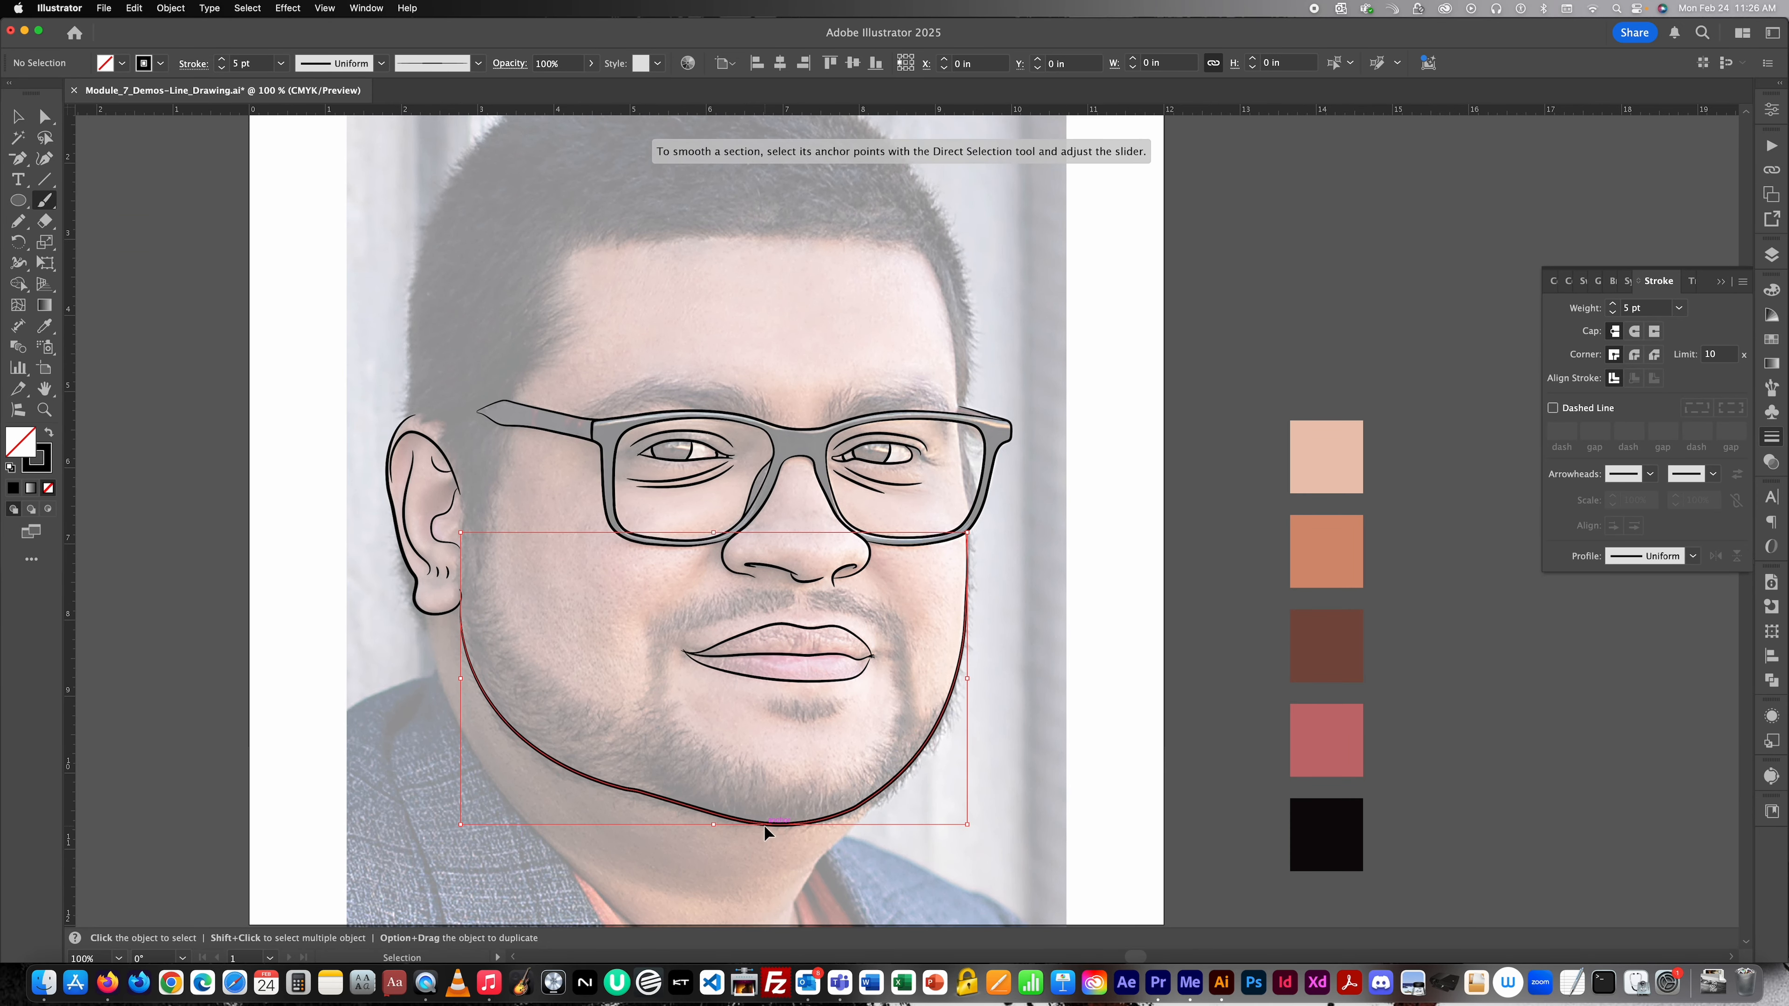
{"action": "left_click", "coordinate": [1612, 303]}
{"action": "left_click", "coordinate": [1069, 579], "text": "super"}
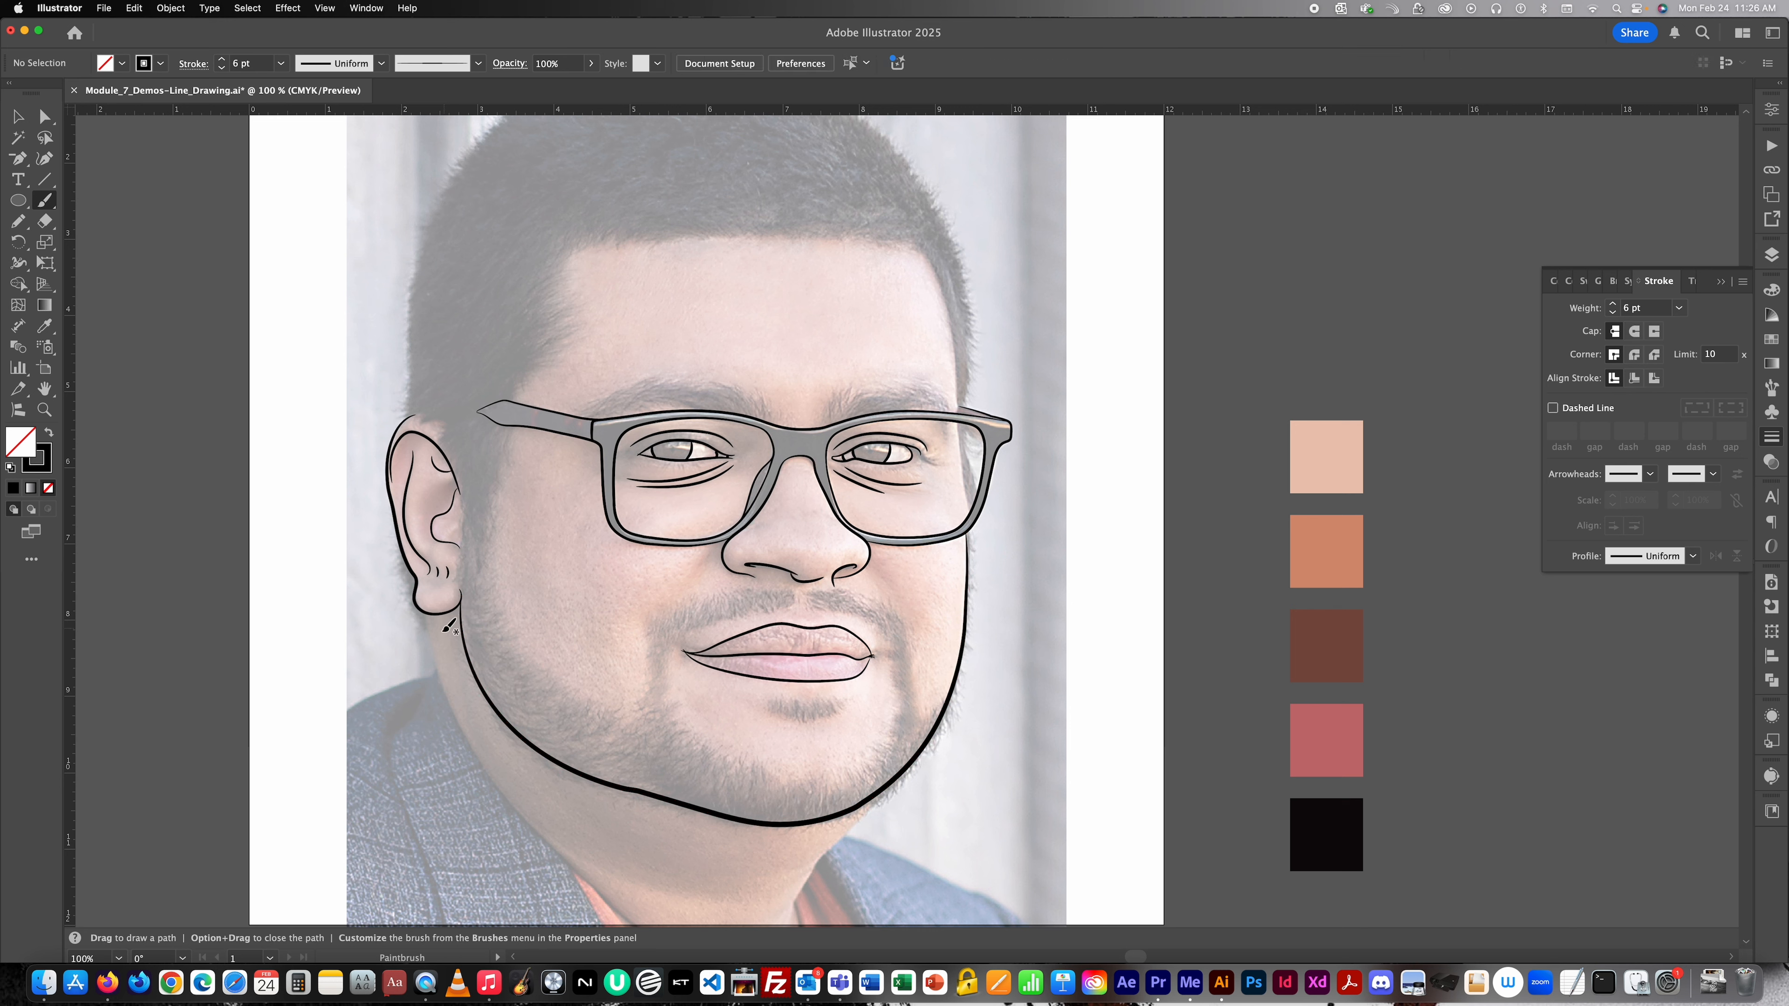
Set the outer ear contour's stroke weight to 5 pt and deselect it.
{"action": "left_click", "coordinate": [437, 612], "text": "super"}
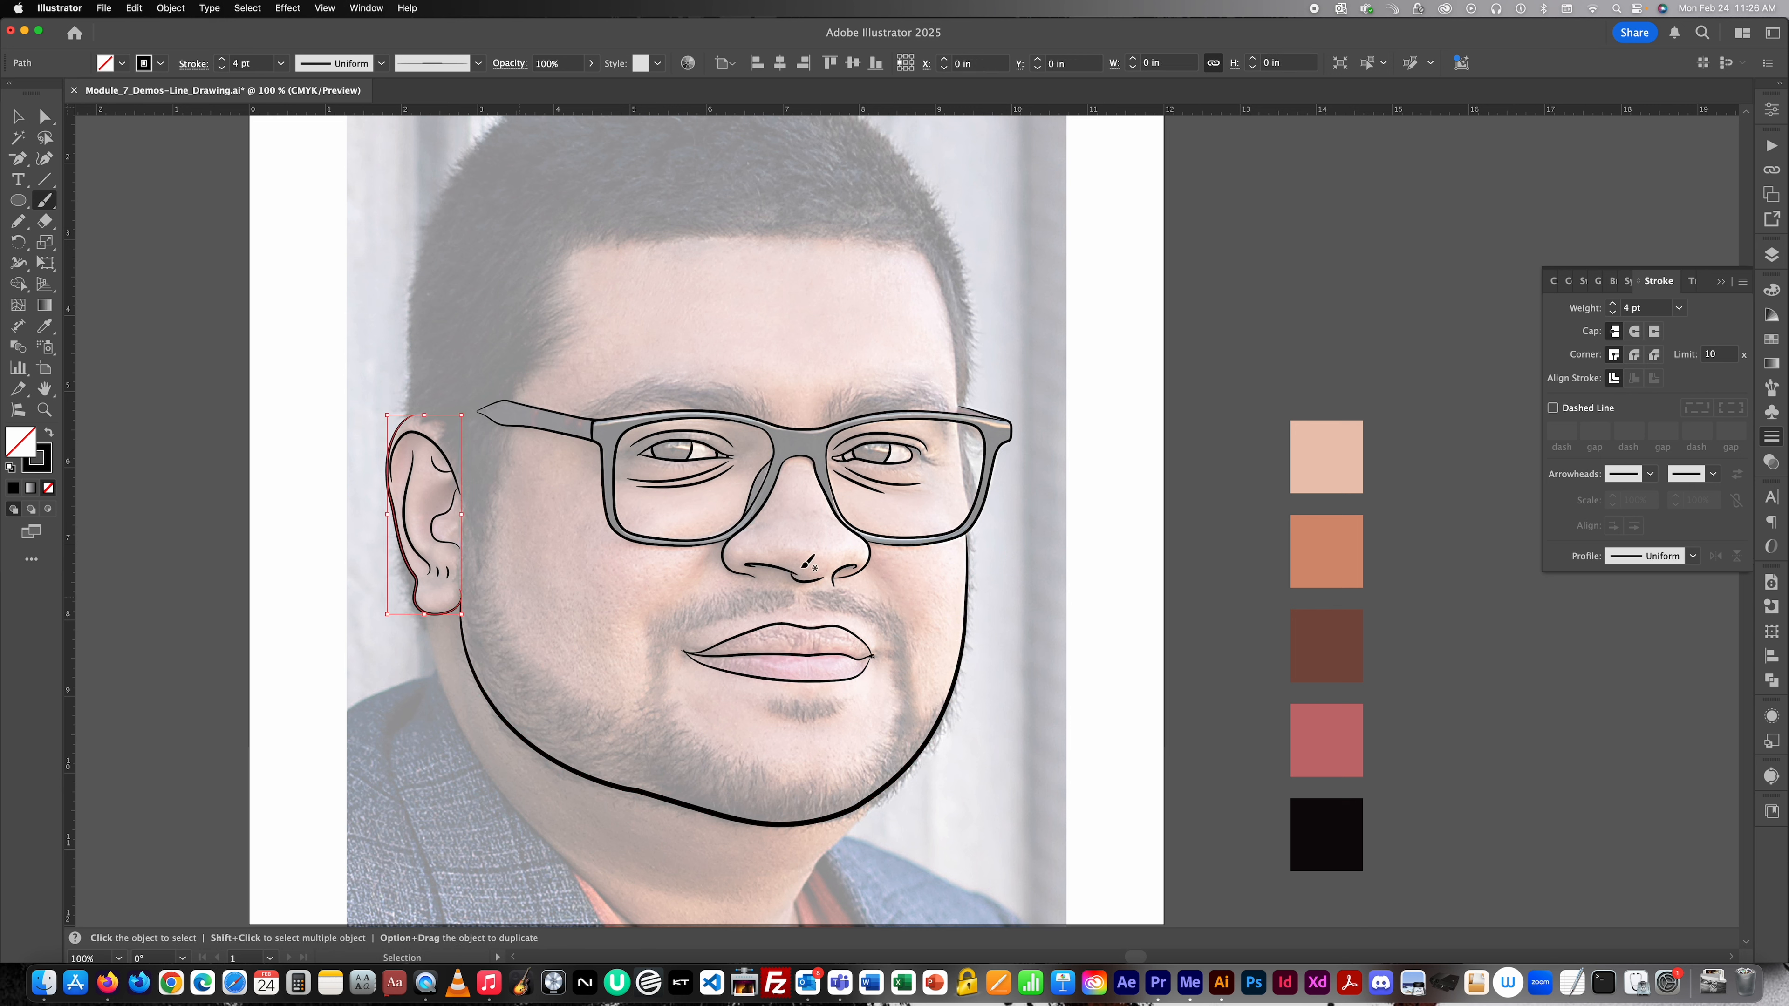
{"action": "left_click", "coordinate": [1612, 303]}
{"action": "left_click", "coordinate": [935, 545], "text": "super"}
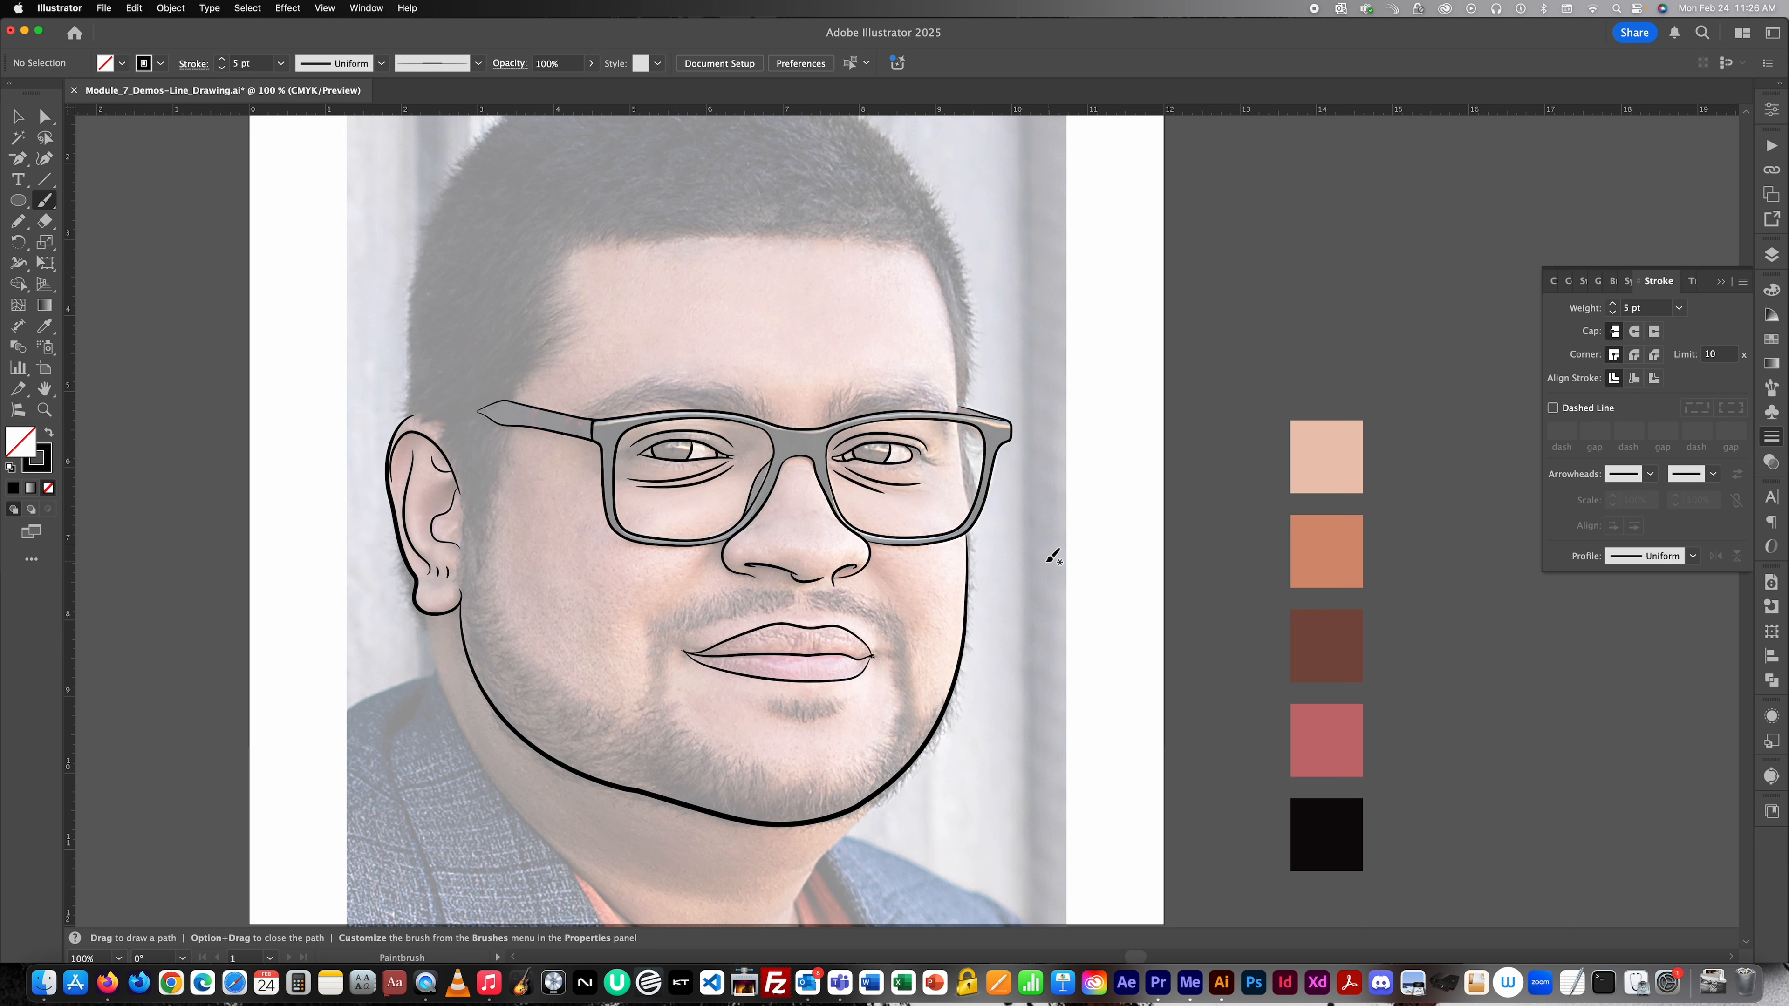
Check the stroke weights of the jawline and the outer ear contour.
{"action": "left_click", "coordinate": [913, 764], "text": "super"}
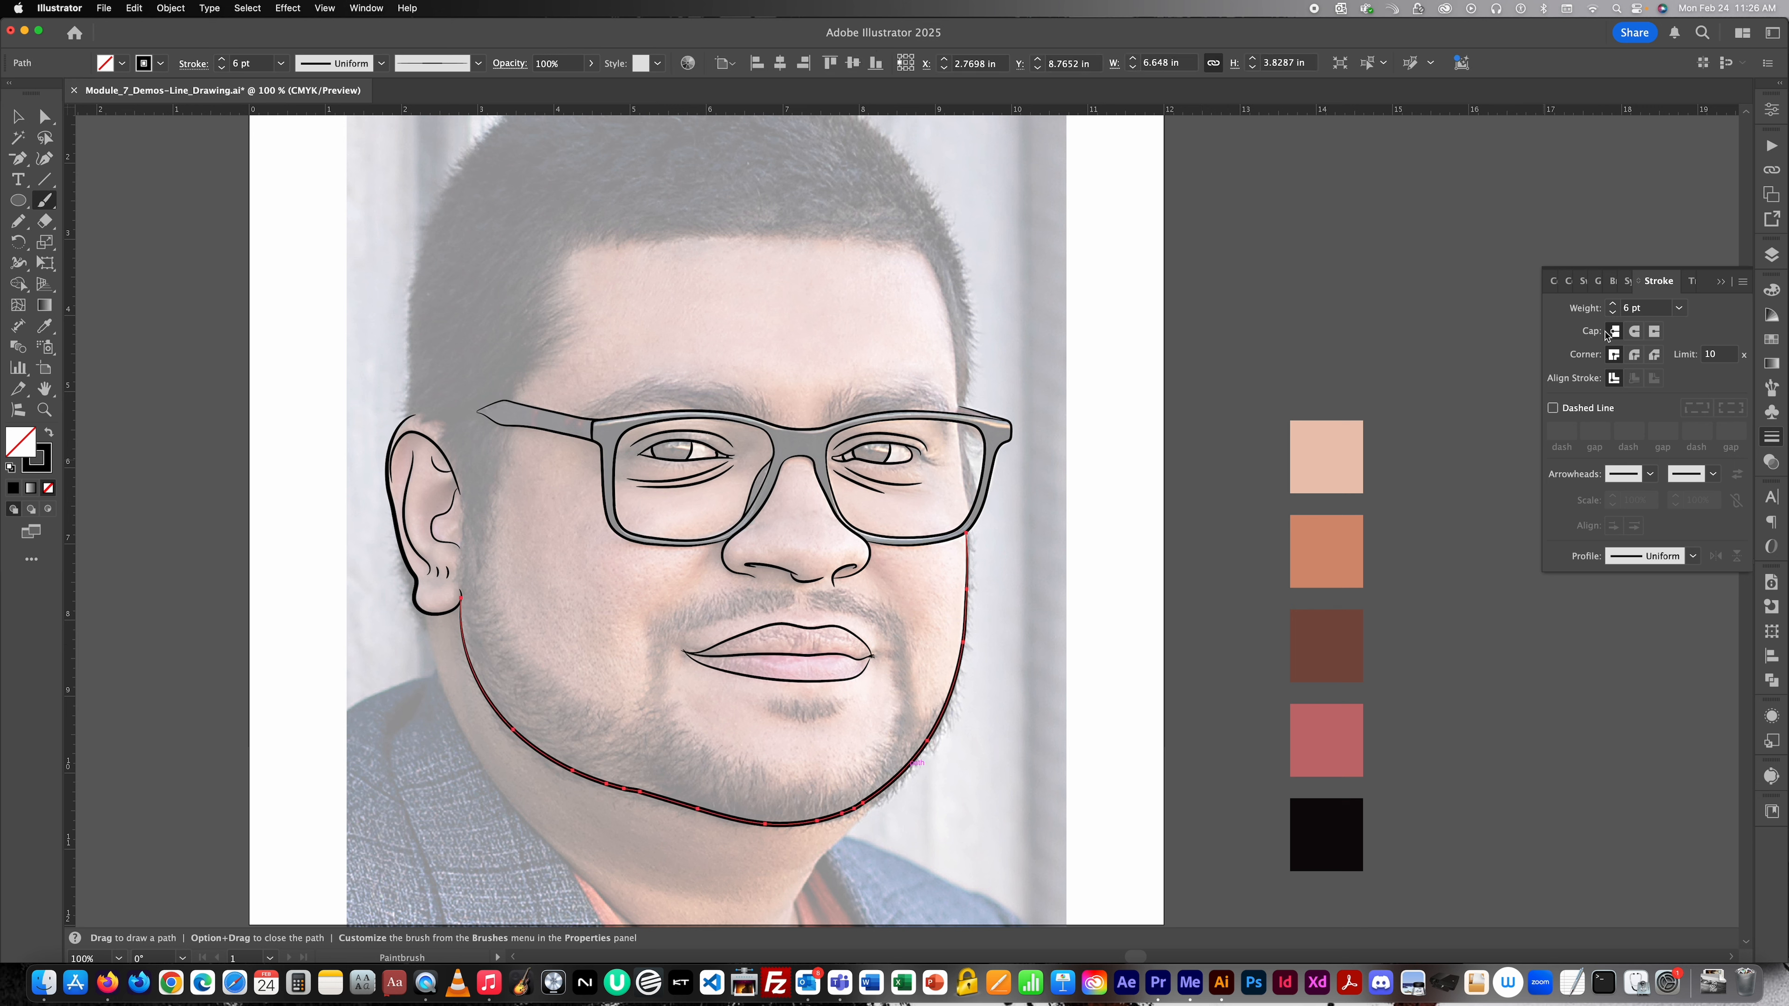
{"action": "left_click", "coordinate": [428, 611], "text": "super"}
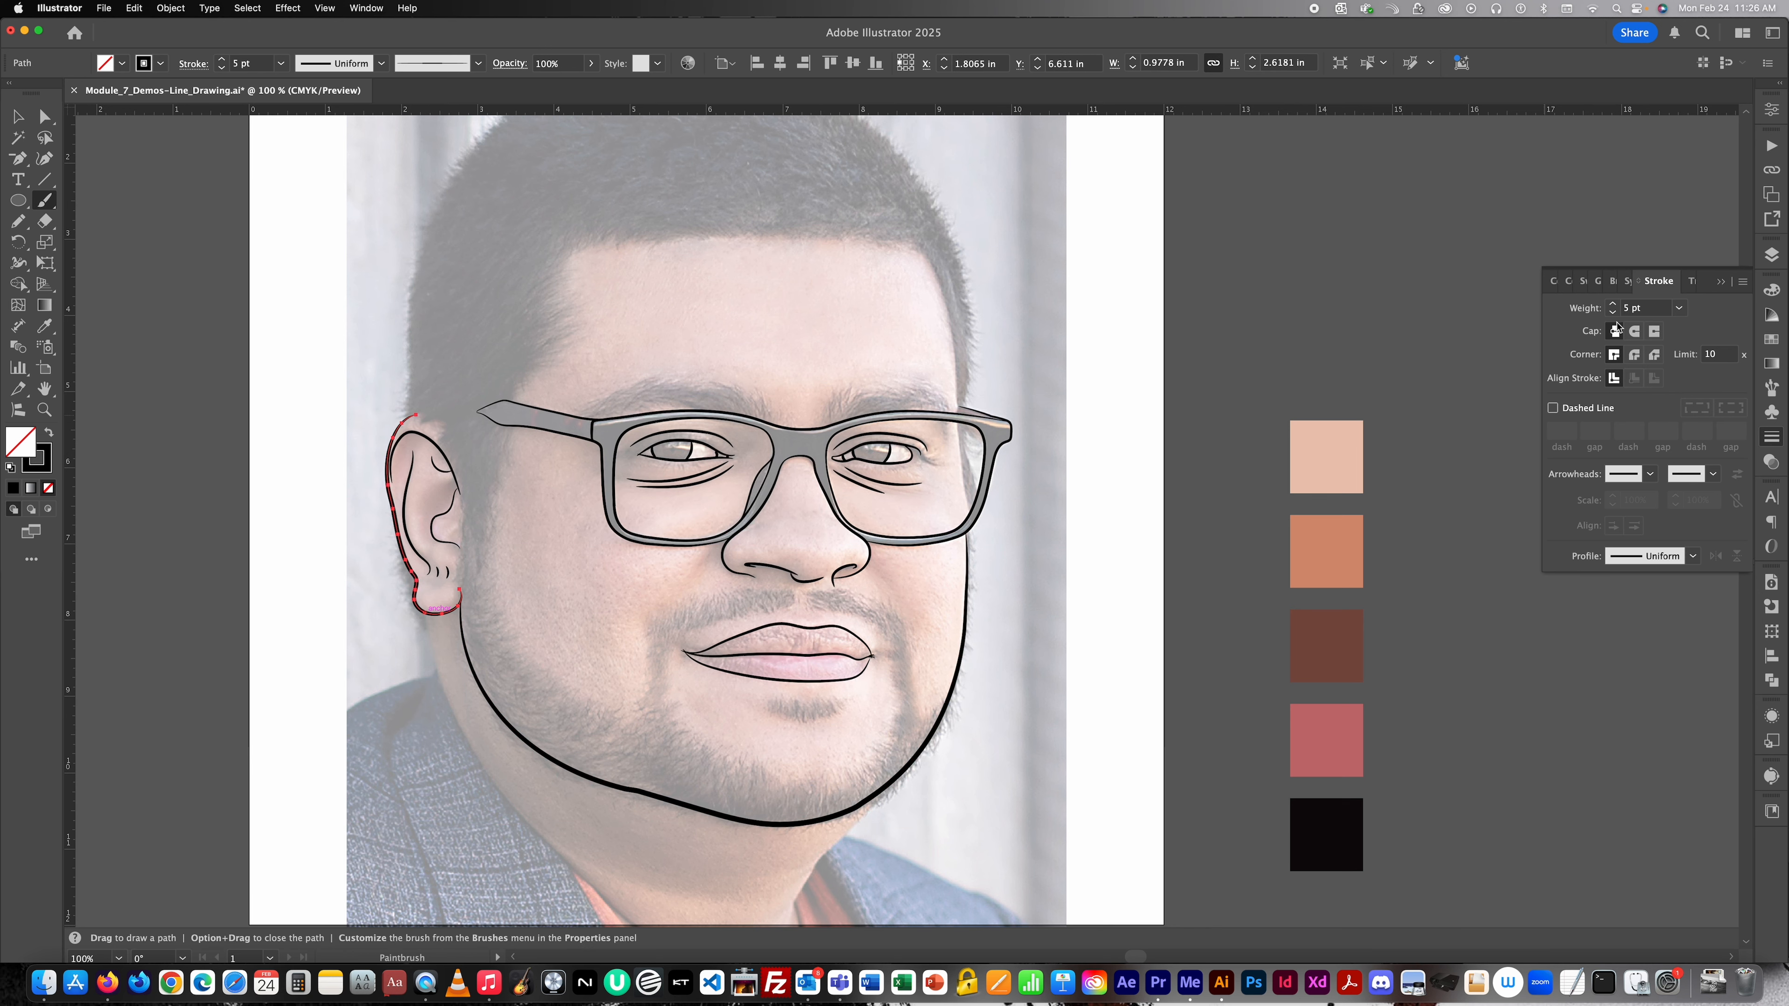
{"action": "left_click", "coordinate": [1120, 600], "text": "super"}
Paint the far edge of the face inside the glasses' lens, about 0.16 in wide and 1.2 in tall.
{"action": "scroll", "coordinate": [1132, 630], "scroll_direction": "up", "scroll_amount": 5}
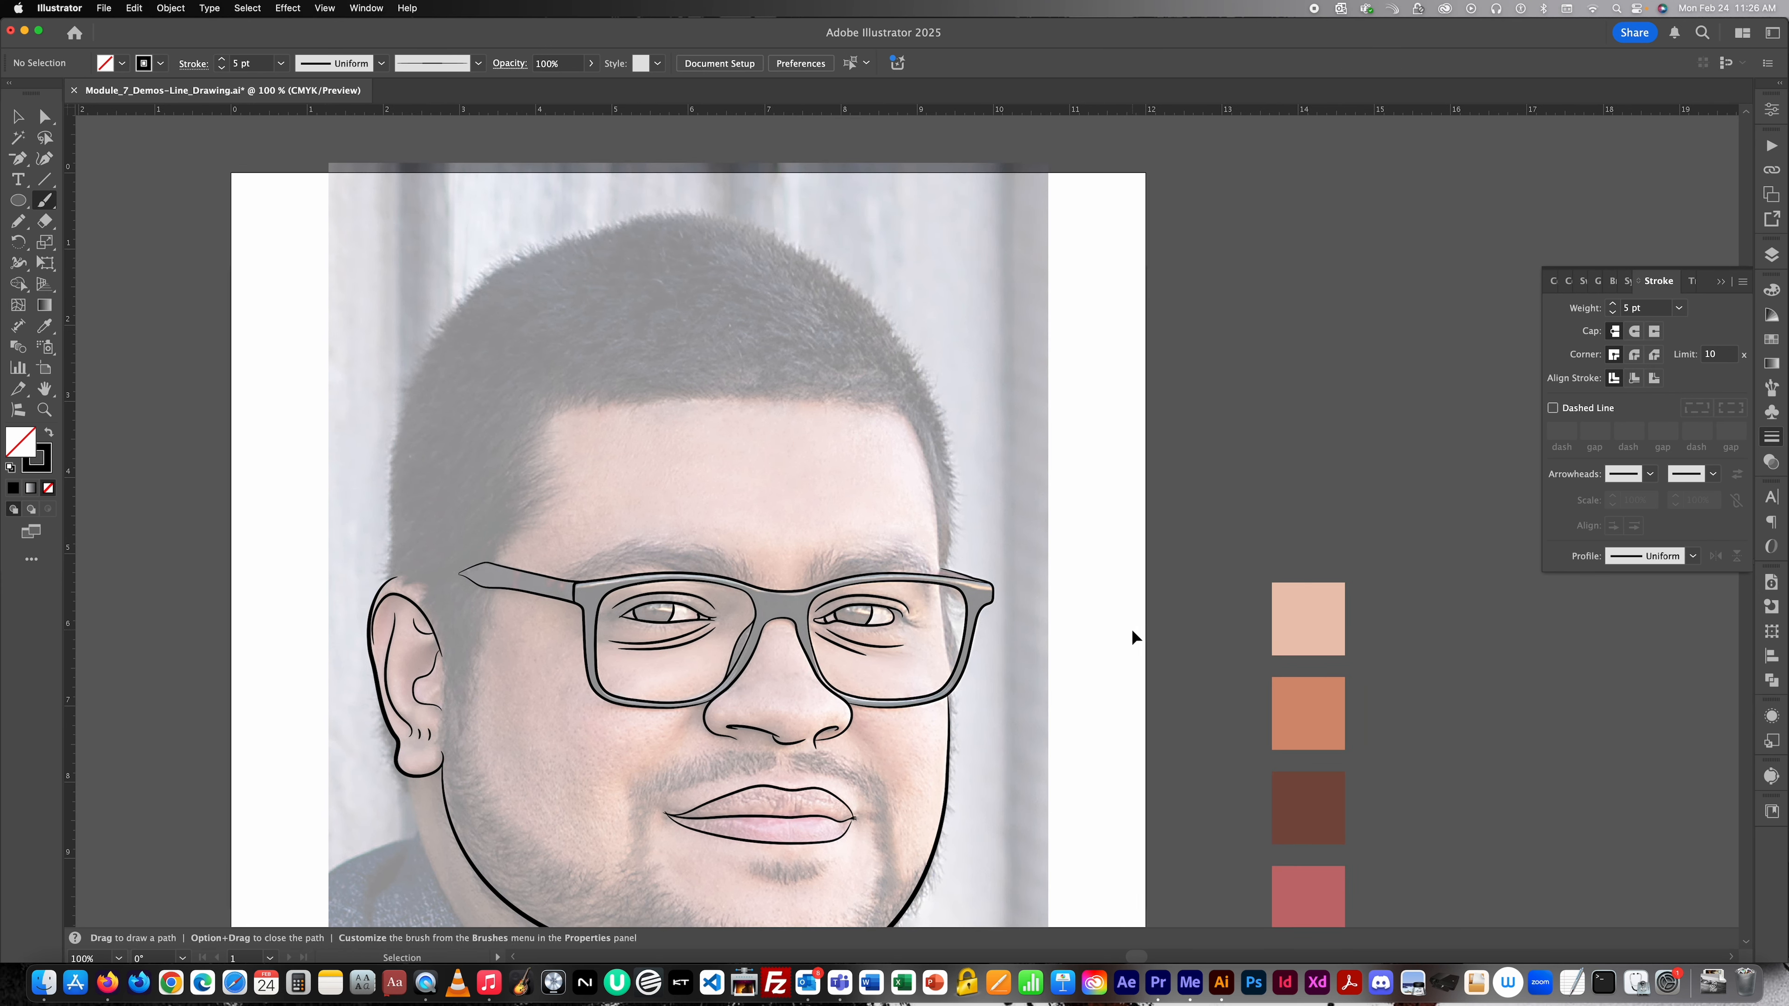
{"action": "scroll", "coordinate": [1130, 629], "scroll_direction": "right", "scroll_amount": 2}
{"action": "scroll", "coordinate": [892, 763], "scroll_direction": "up", "scroll_amount": 3}
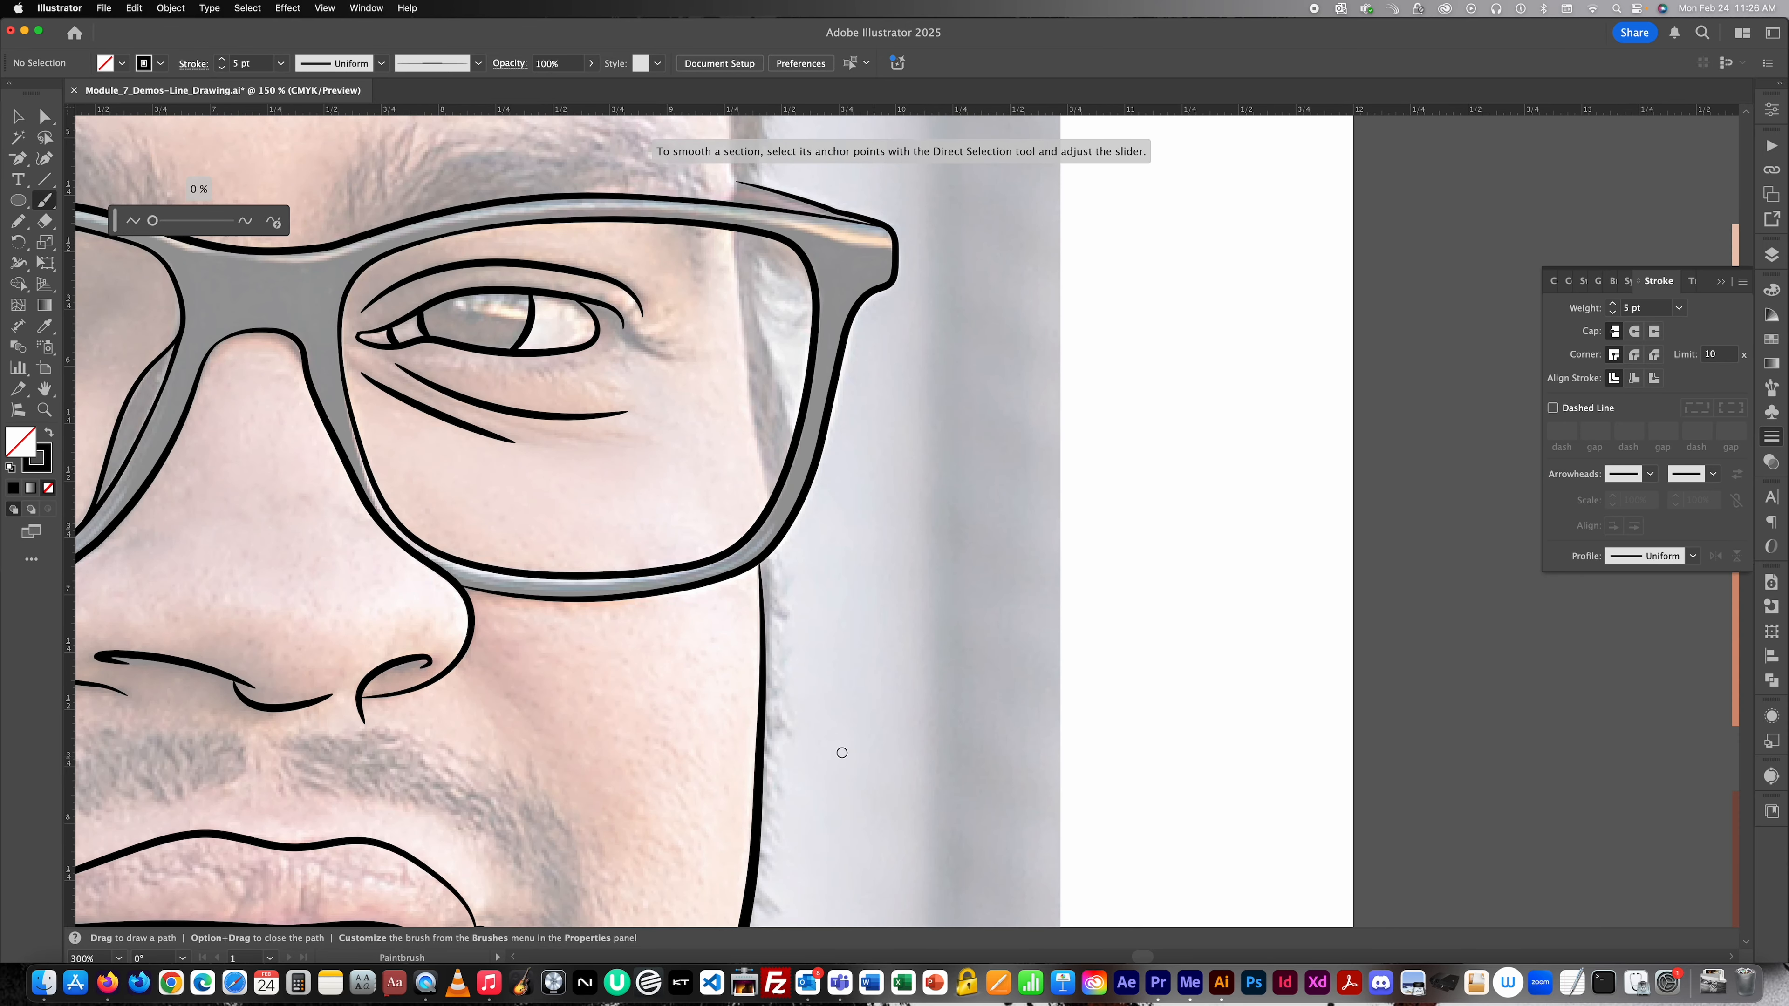
{"action": "scroll", "coordinate": [842, 753], "scroll_direction": "up", "scroll_amount": 5}
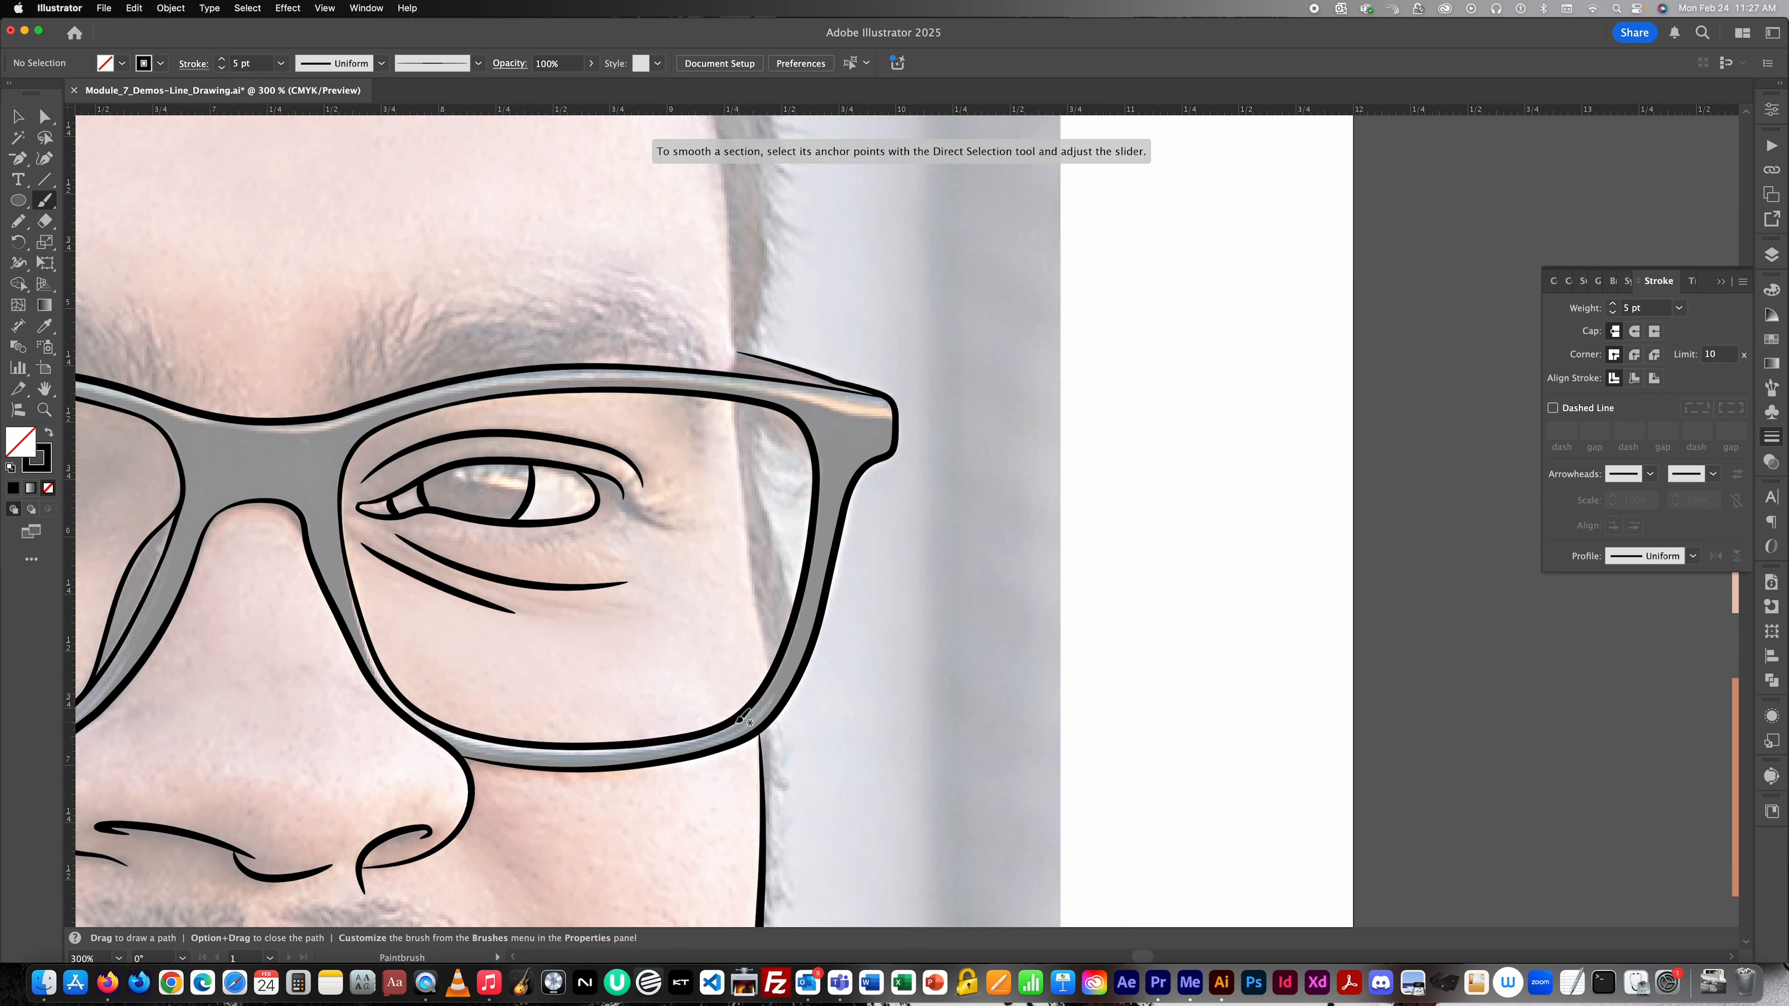
{"action": "scroll", "coordinate": [777, 666], "scroll_direction": "down", "scroll_amount": 3}
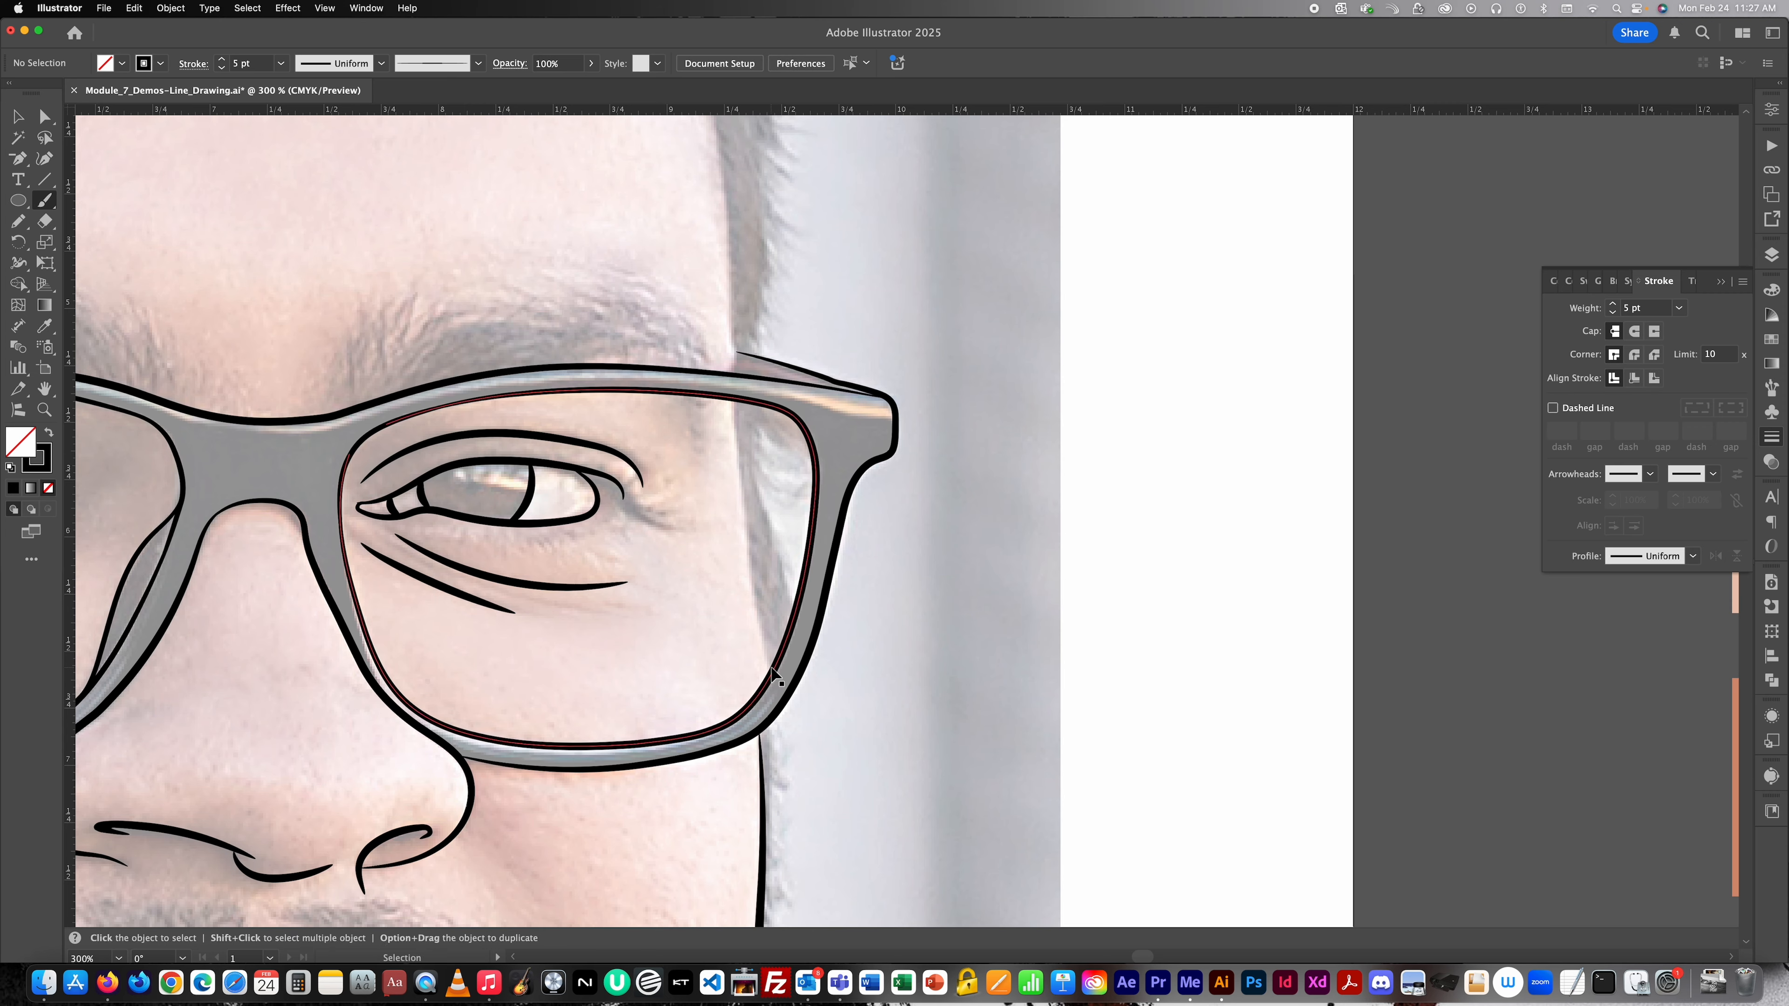
{"action": "scroll", "coordinate": [771, 669], "scroll_direction": "left", "scroll_amount": 1}
{"action": "scroll", "coordinate": [798, 538], "scroll_direction": "down", "scroll_amount": 2}
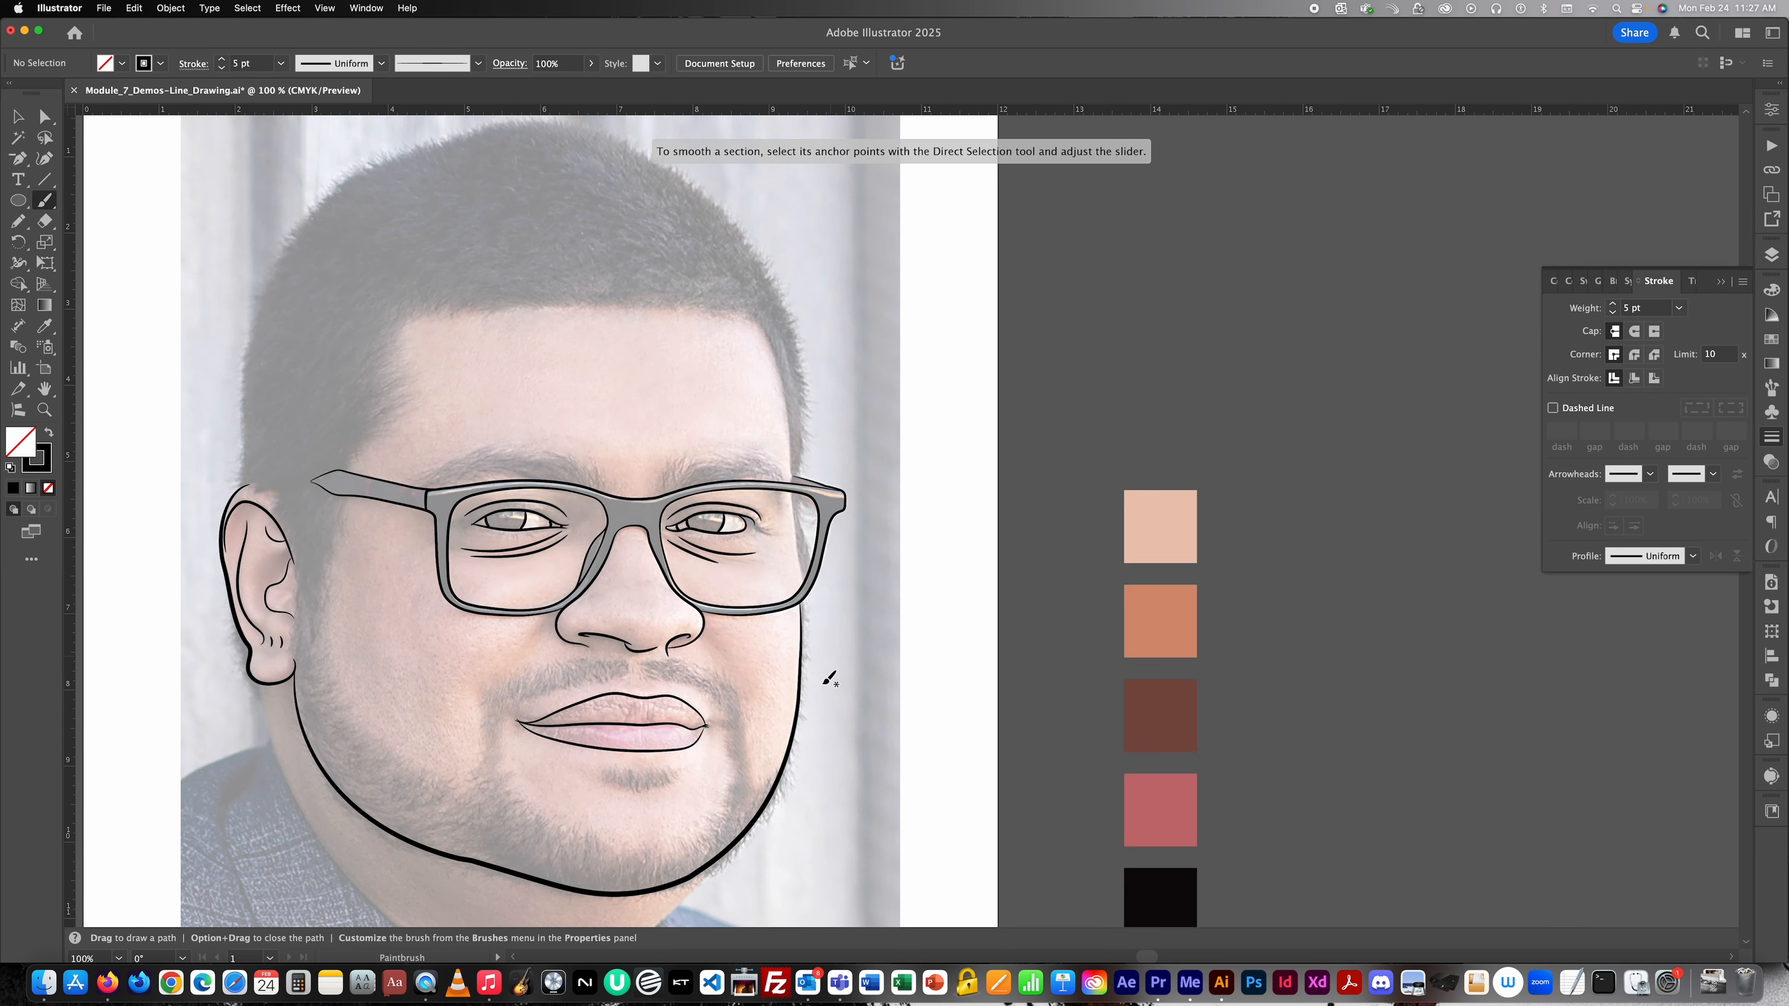
{"action": "scroll", "coordinate": [821, 579], "scroll_direction": "up", "scroll_amount": 4}
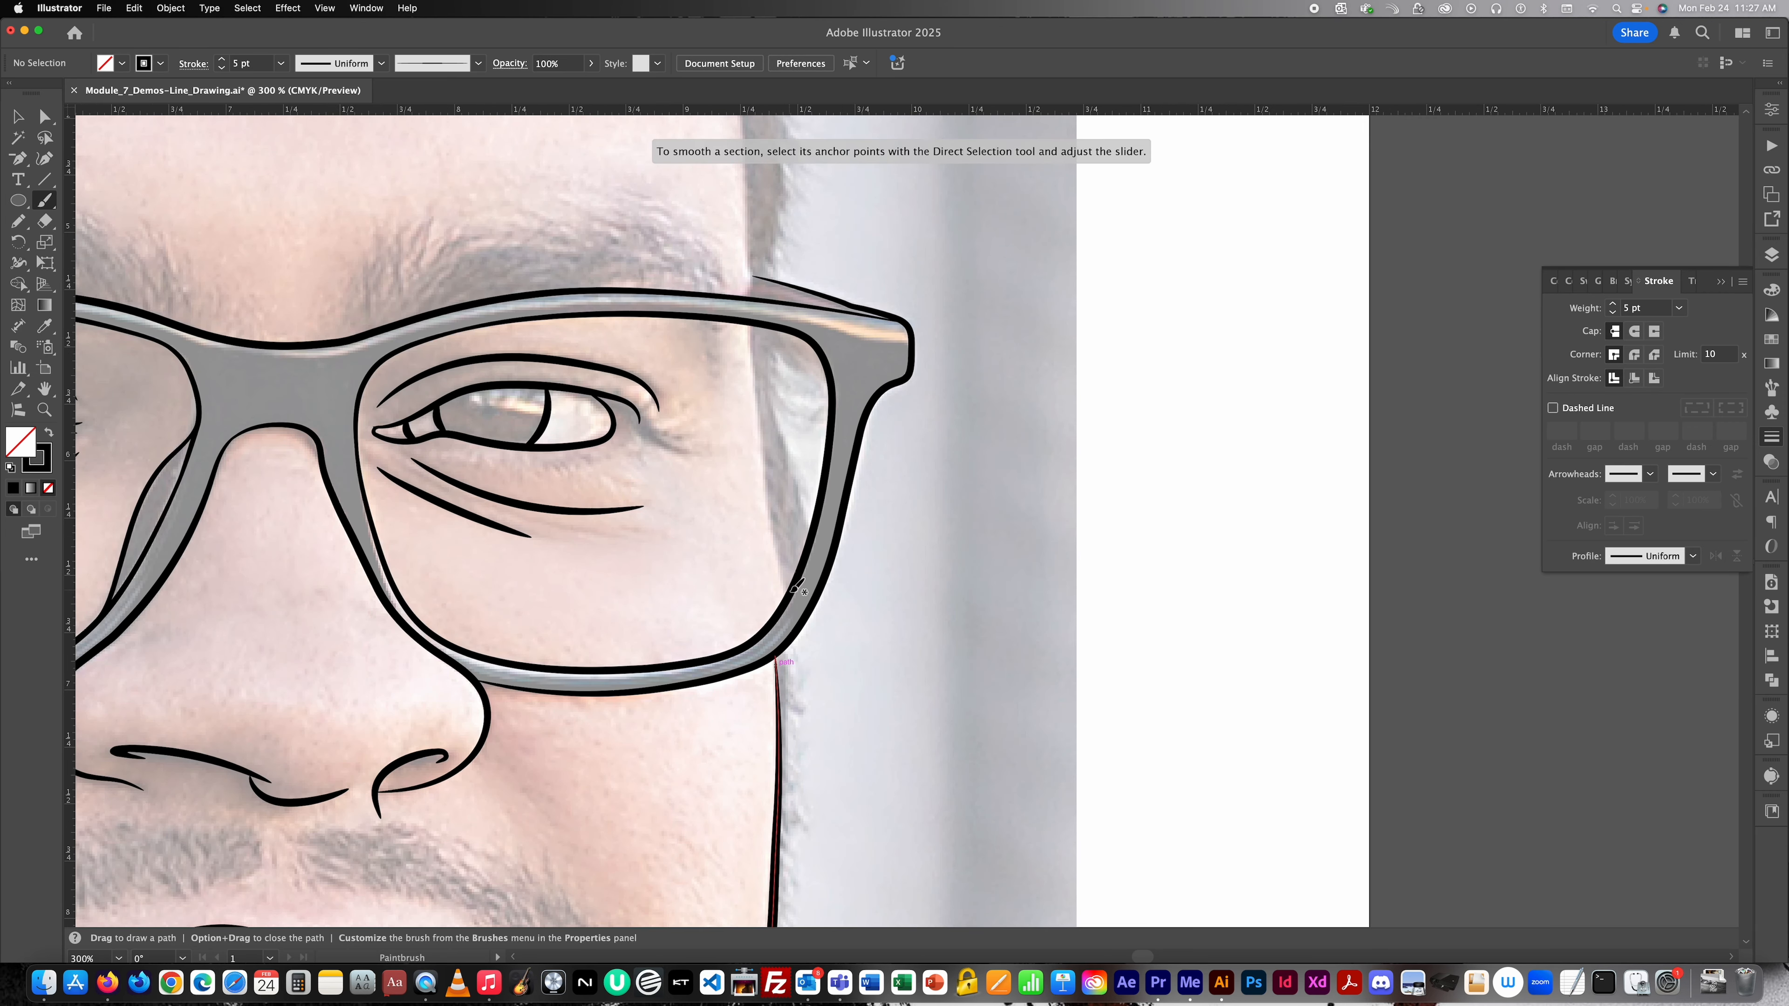
{"action": "left_click_drag", "start_coordinate": [788, 593], "coordinate": [751, 322]}
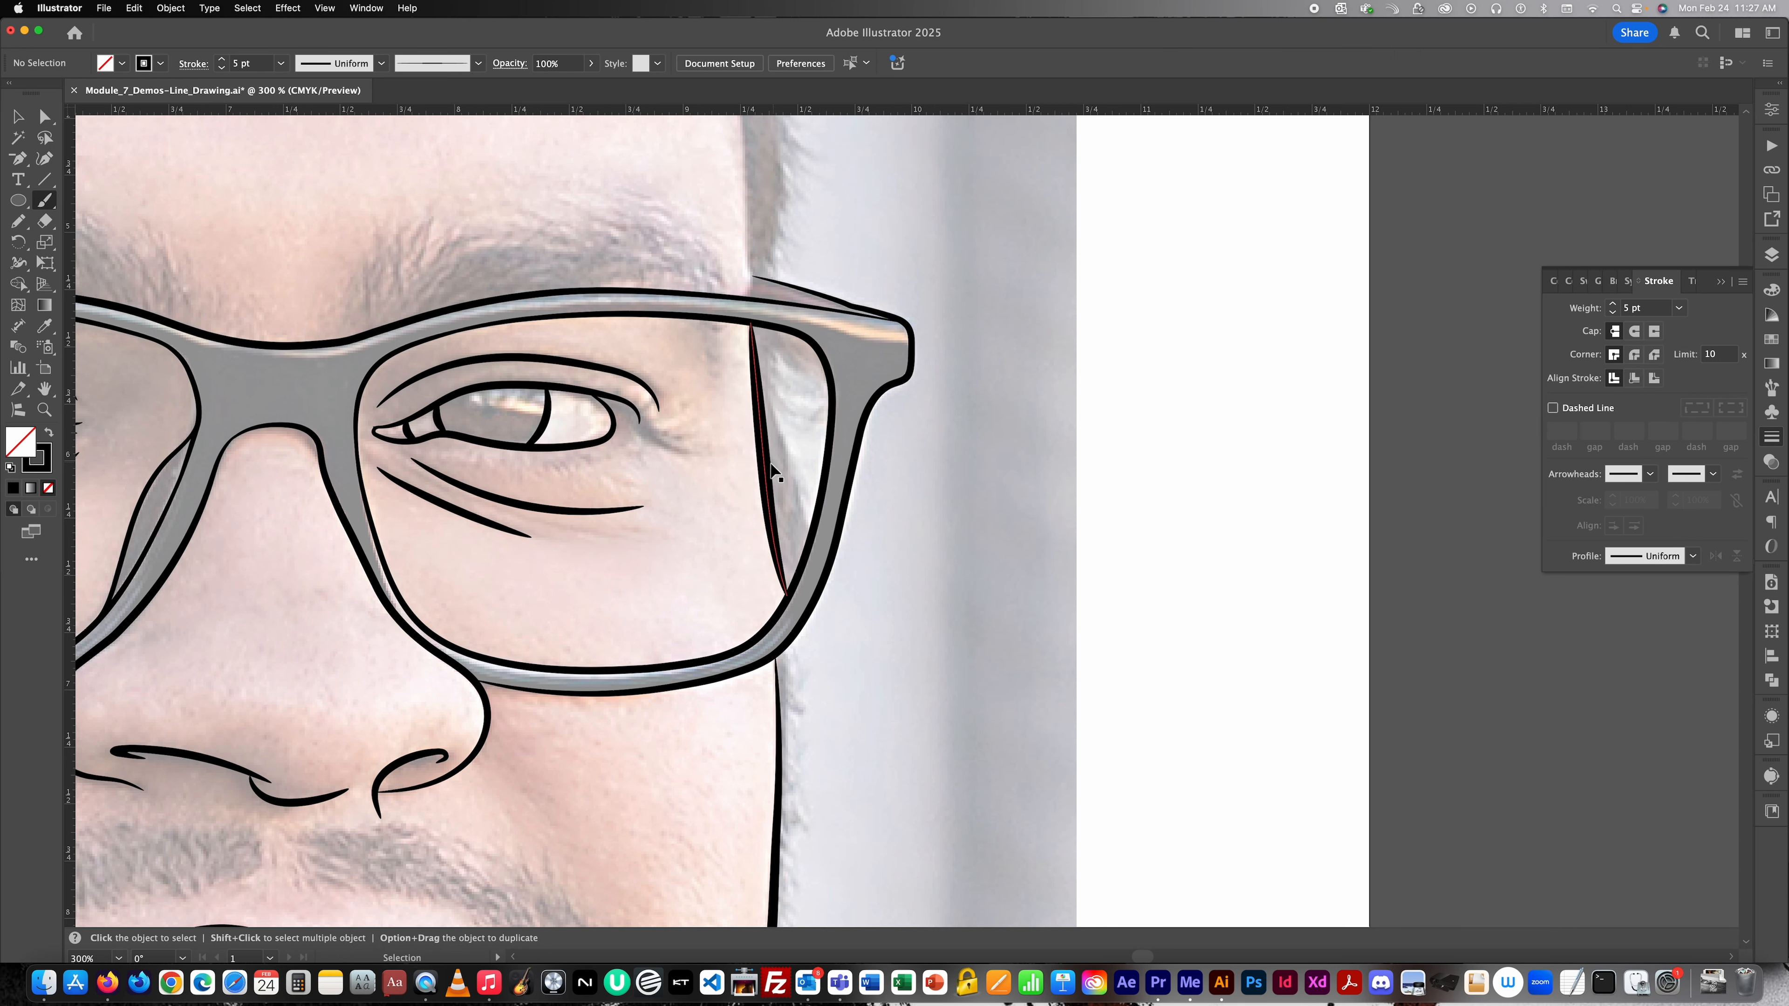
Set the stroke weight of the face edge inside the lens to 3 pt and deselect it.
{"action": "scroll", "coordinate": [880, 473], "scroll_direction": "down", "scroll_amount": 2}
{"action": "scroll", "coordinate": [801, 643], "scroll_direction": "up", "scroll_amount": 2}
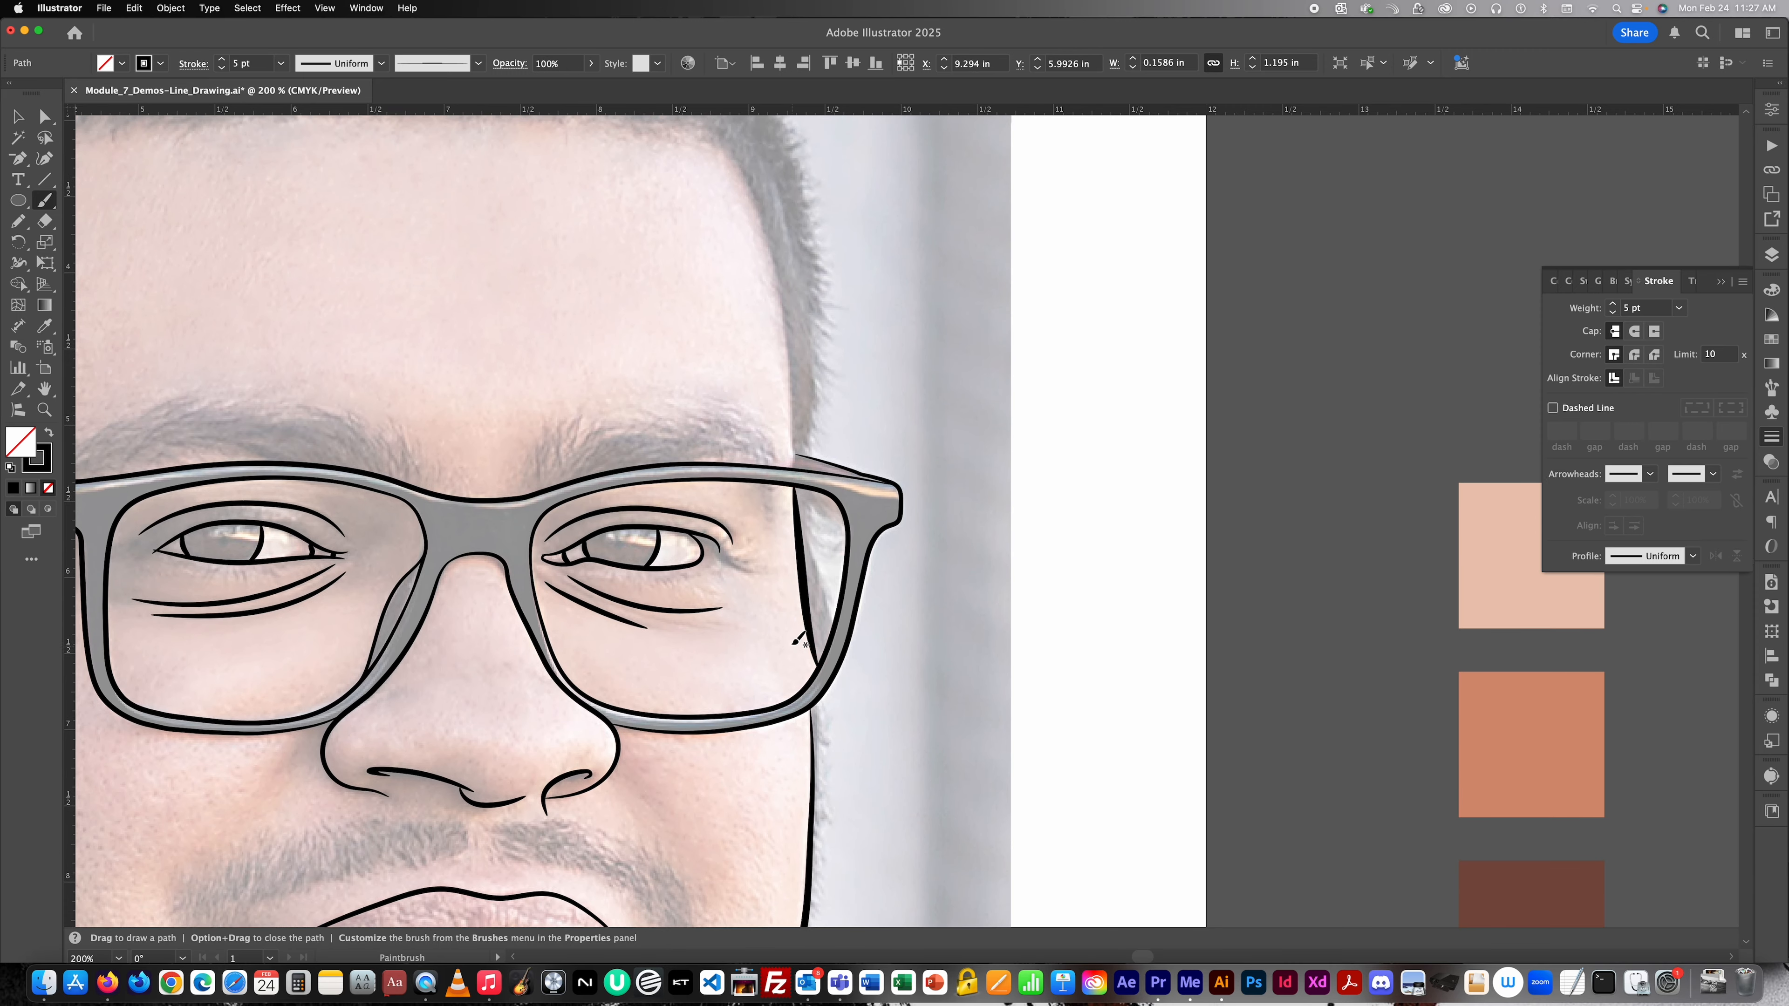
{"action": "scroll", "coordinate": [819, 554], "scroll_direction": "up", "scroll_amount": 2}
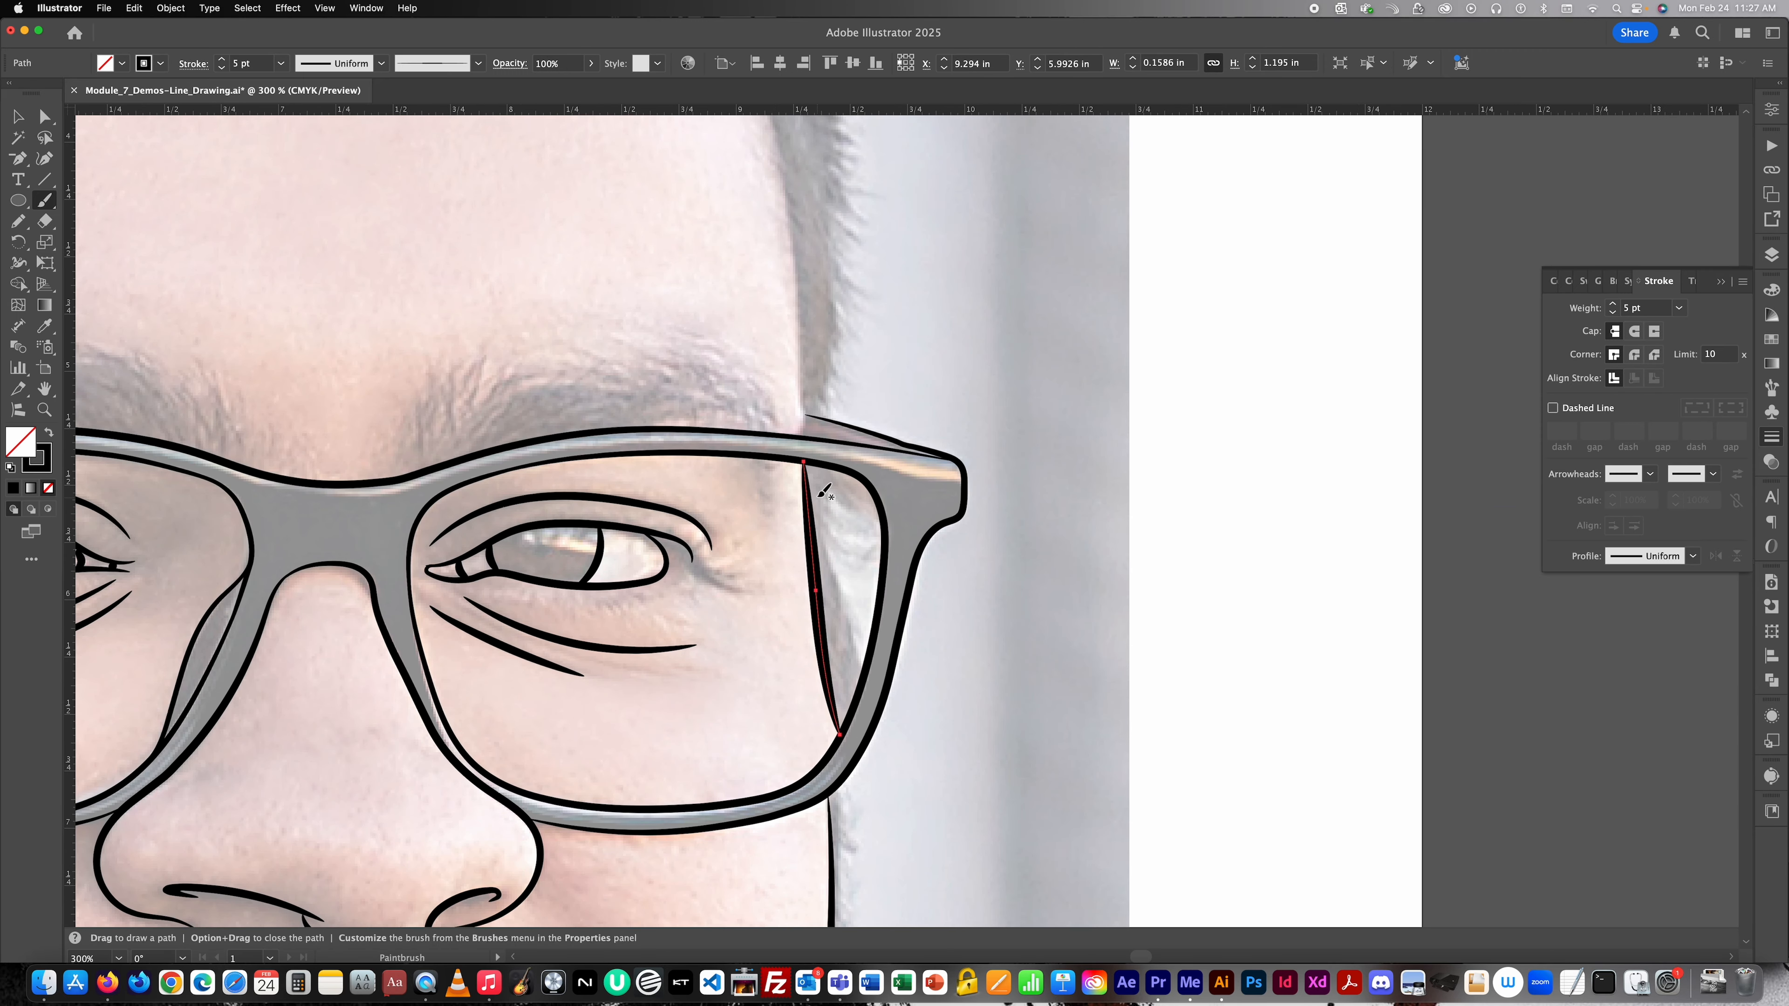
{"action": "left_click", "coordinate": [1611, 314]}
{"action": "left_click", "coordinate": [1611, 315]}
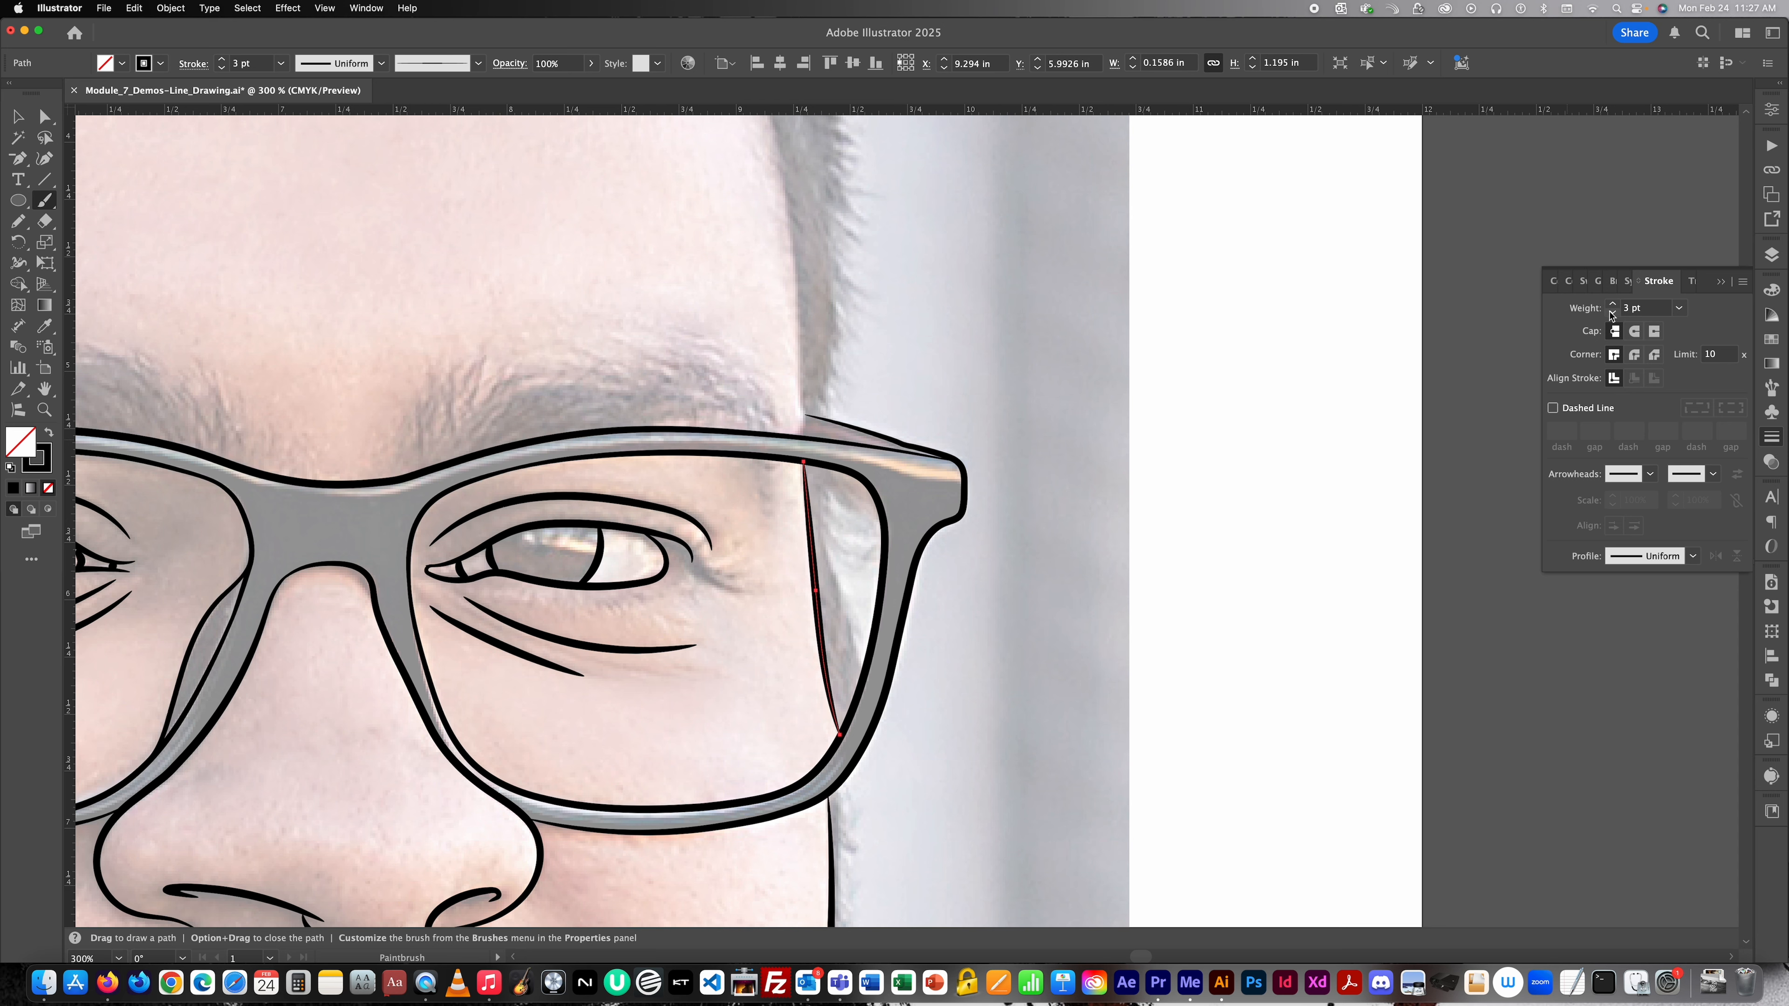
{"action": "key", "text": "super+shift+a"}
Paint the far temple's hairline upward from the glasses' top rim, about 0.1 in wide and 1.25 in tall.
{"action": "scroll", "coordinate": [1197, 598], "scroll_direction": "down", "scroll_amount": 2}
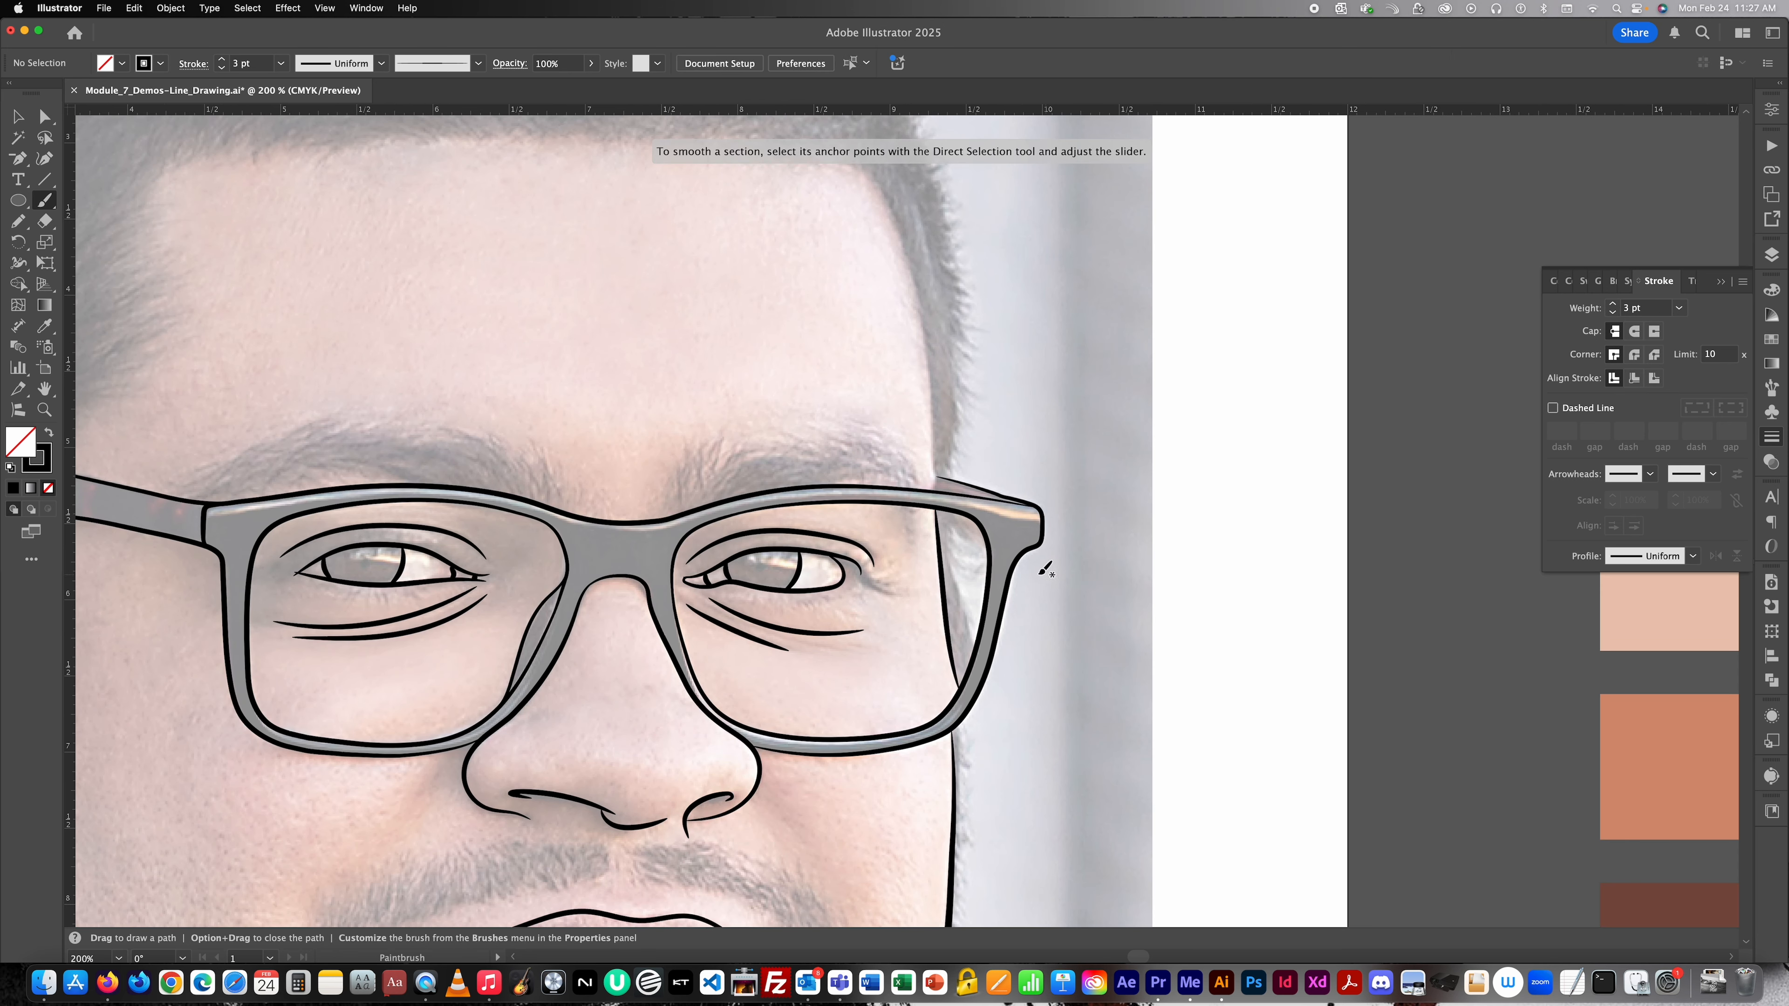
{"action": "scroll", "coordinate": [1014, 550], "scroll_direction": "up", "scroll_amount": 1}
{"action": "scroll", "coordinate": [940, 497], "scroll_direction": "up", "scroll_amount": 2}
{"action": "scroll", "coordinate": [952, 491], "scroll_direction": "up", "scroll_amount": 3}
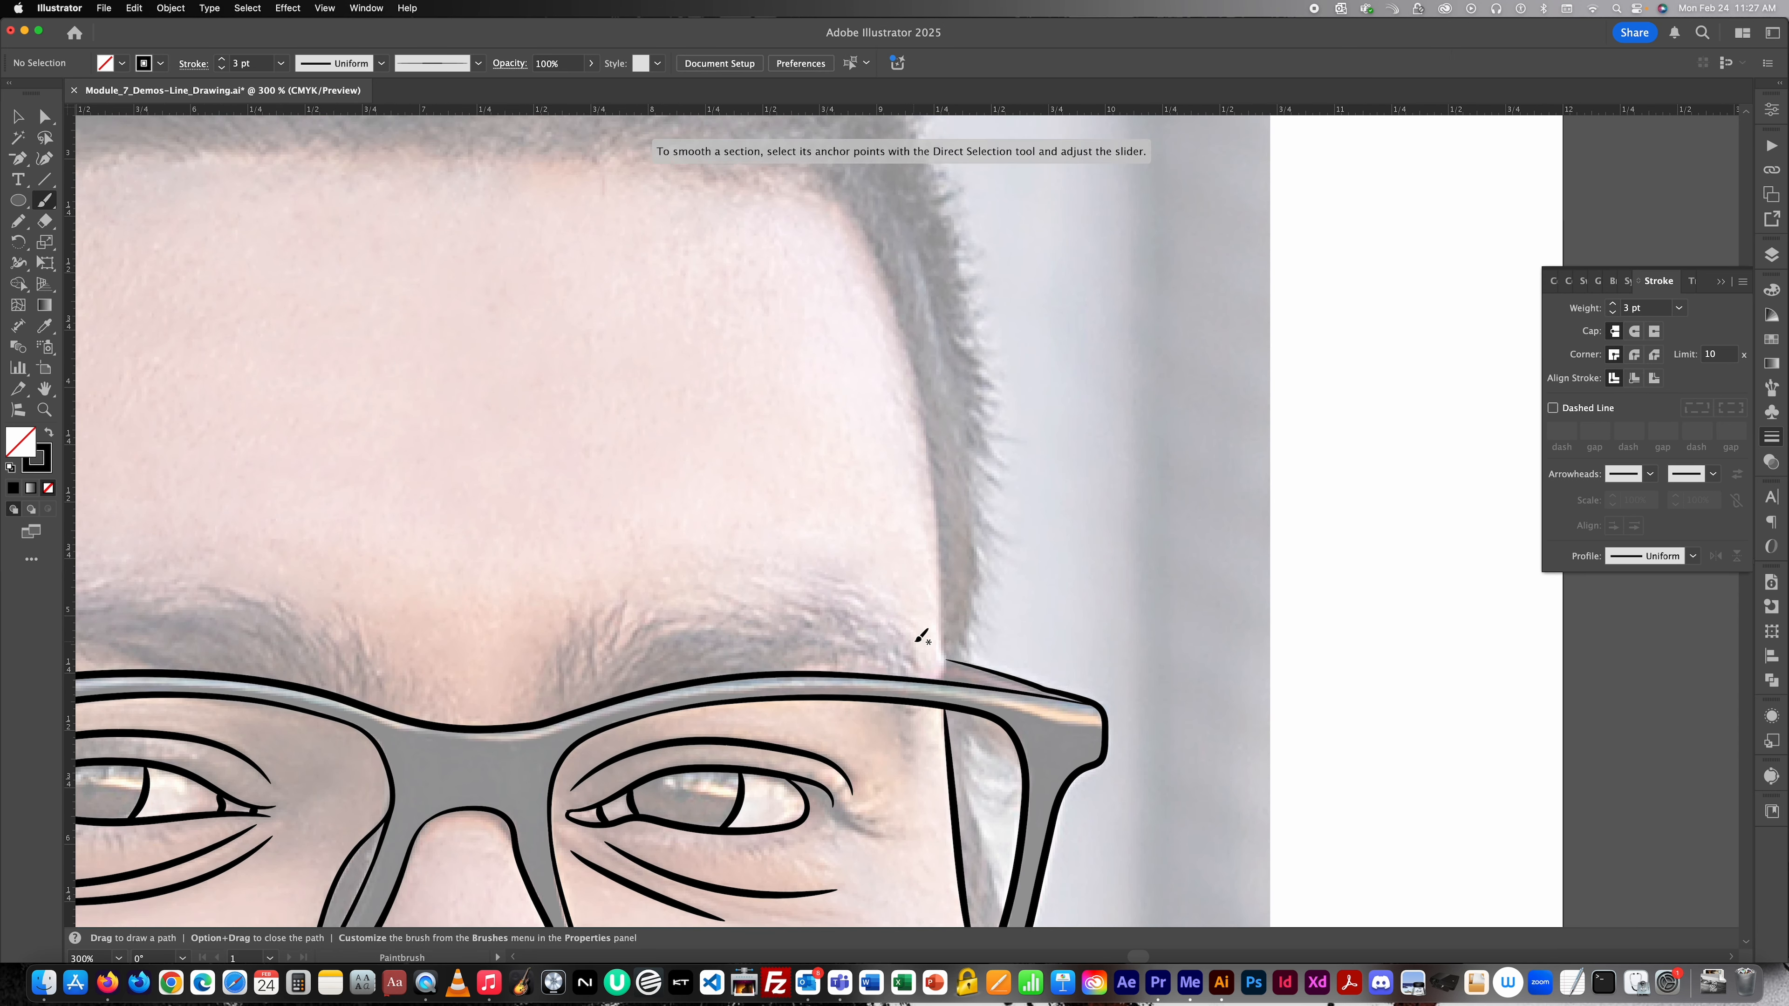
{"action": "scroll", "coordinate": [942, 678], "scroll_direction": "up", "scroll_amount": 1}
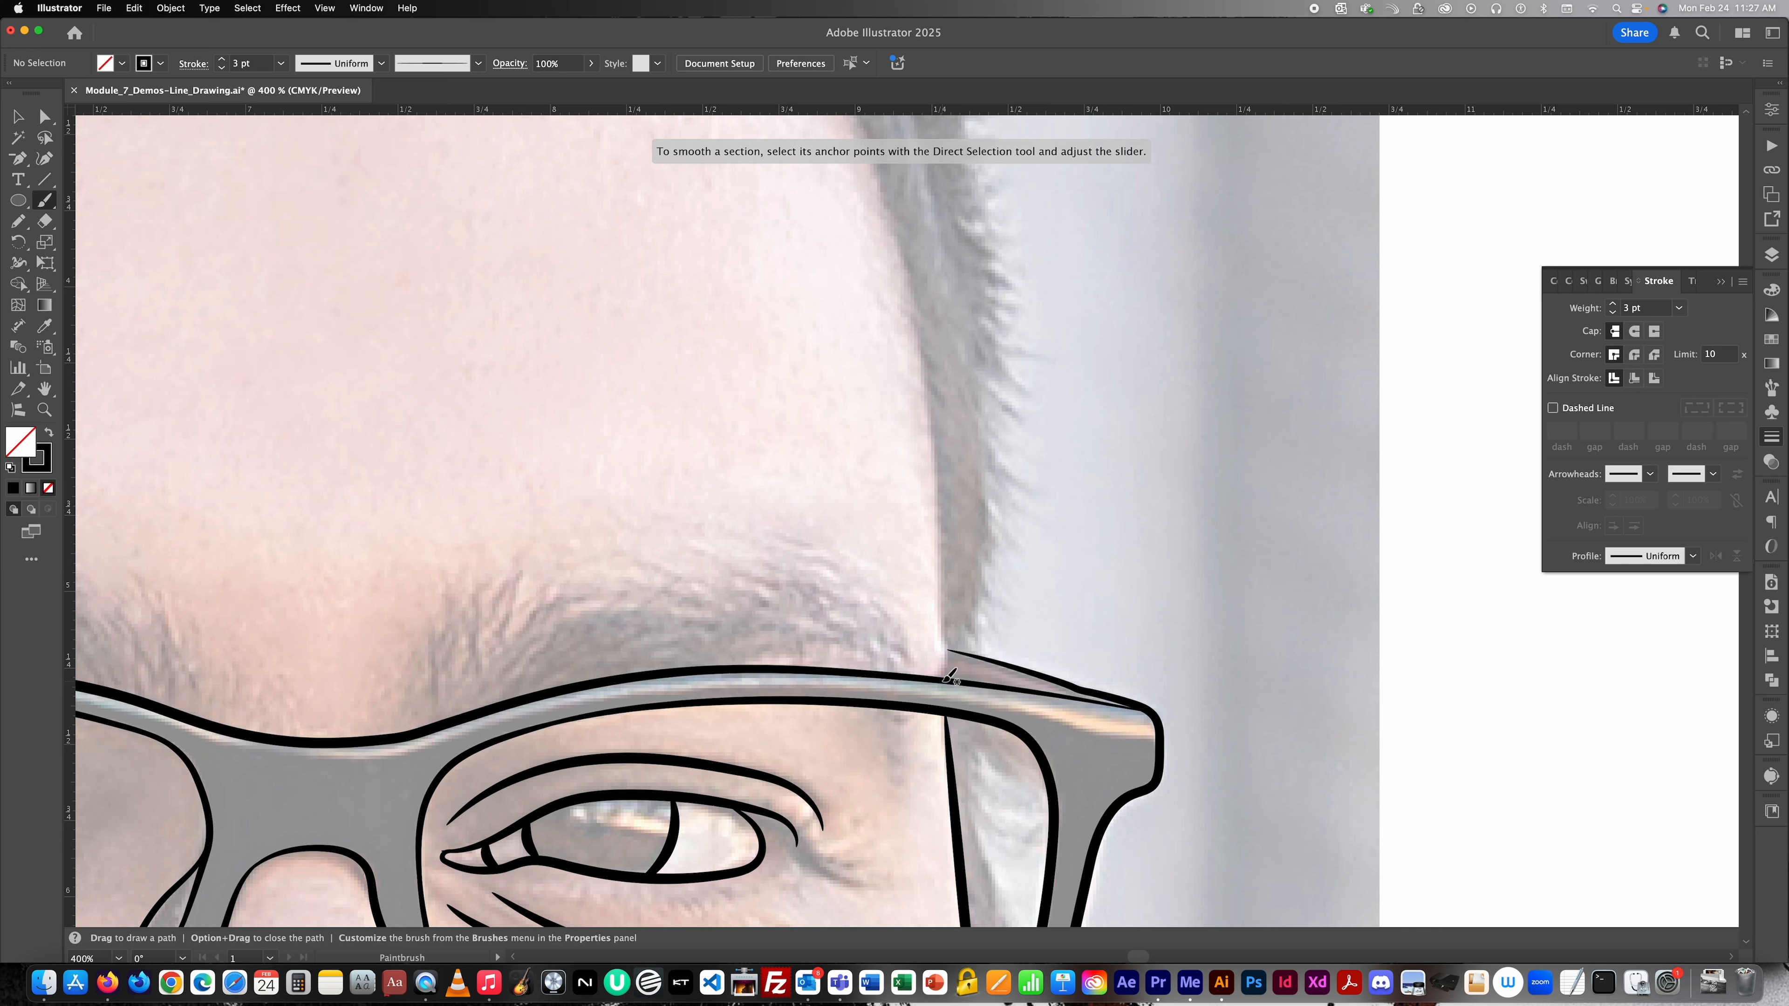
{"action": "left_click_drag", "start_coordinate": [943, 678], "coordinate": [910, 300]}
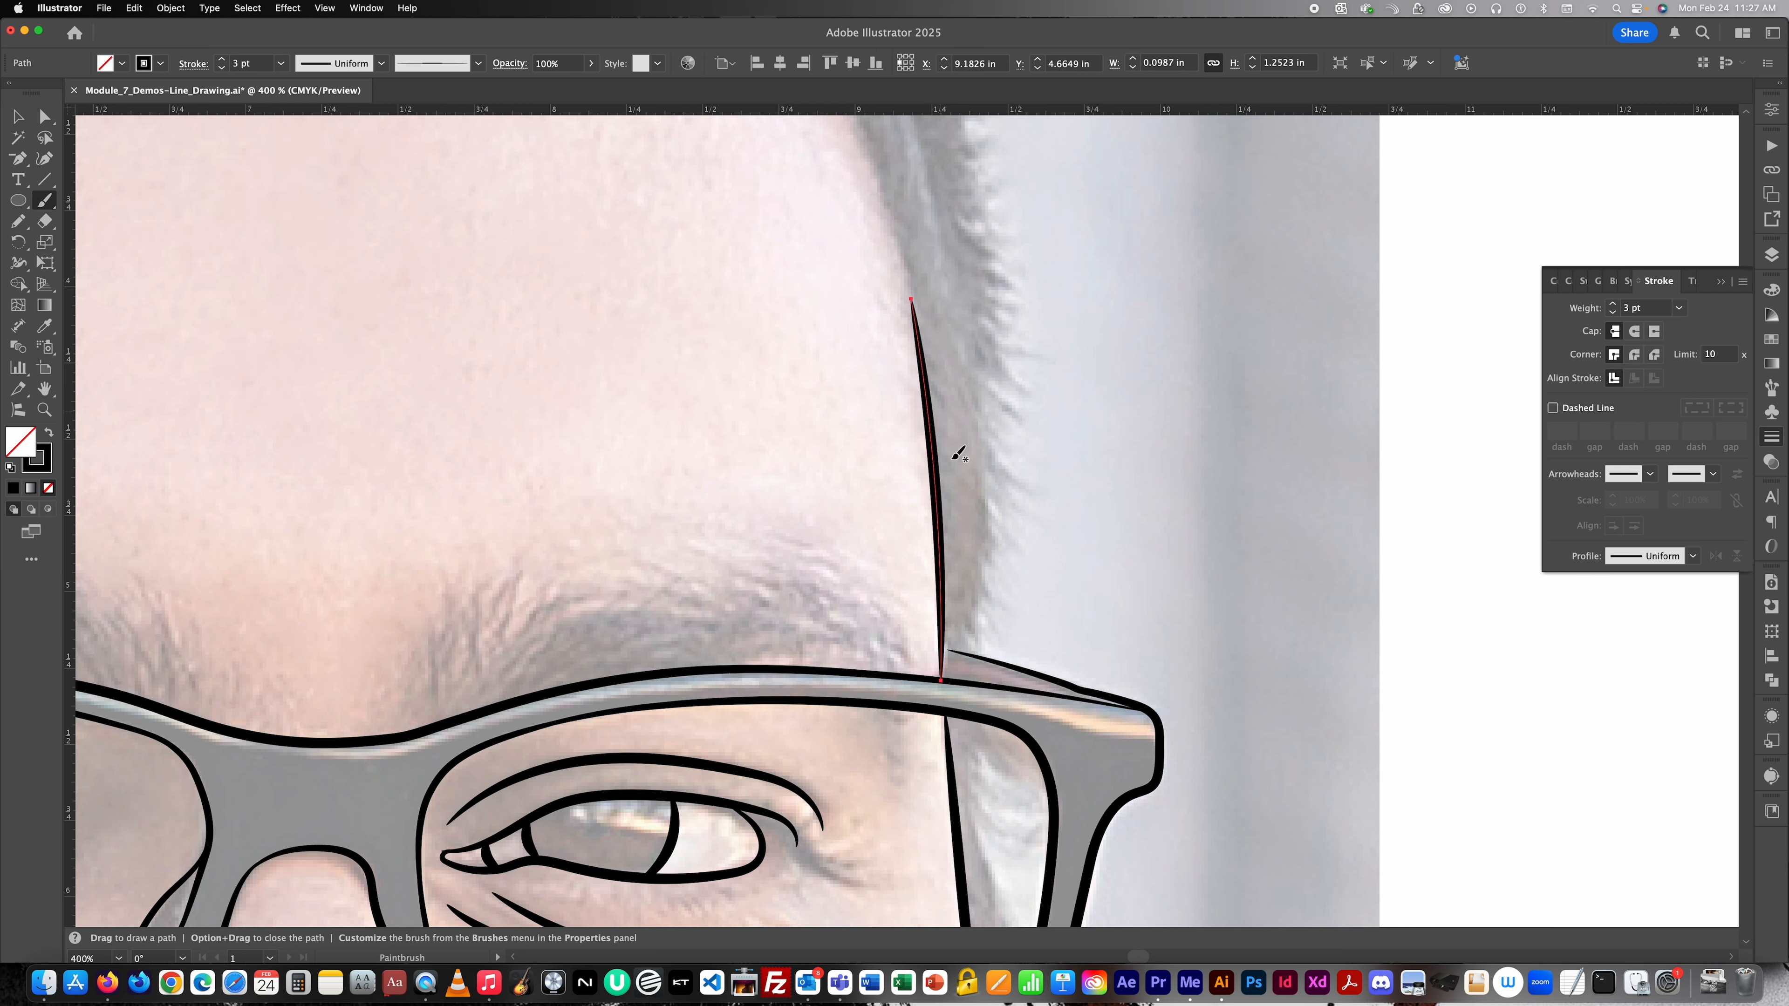
Extend the temple line up to the forehead's upper corner, about 0.51 in wide and 2.18 in tall overall.
{"action": "key", "text": "super+minus"}
{"action": "scroll", "coordinate": [970, 559], "scroll_direction": "up", "scroll_amount": 5}
{"action": "scroll", "coordinate": [966, 569], "scroll_direction": "left", "scroll_amount": 2}
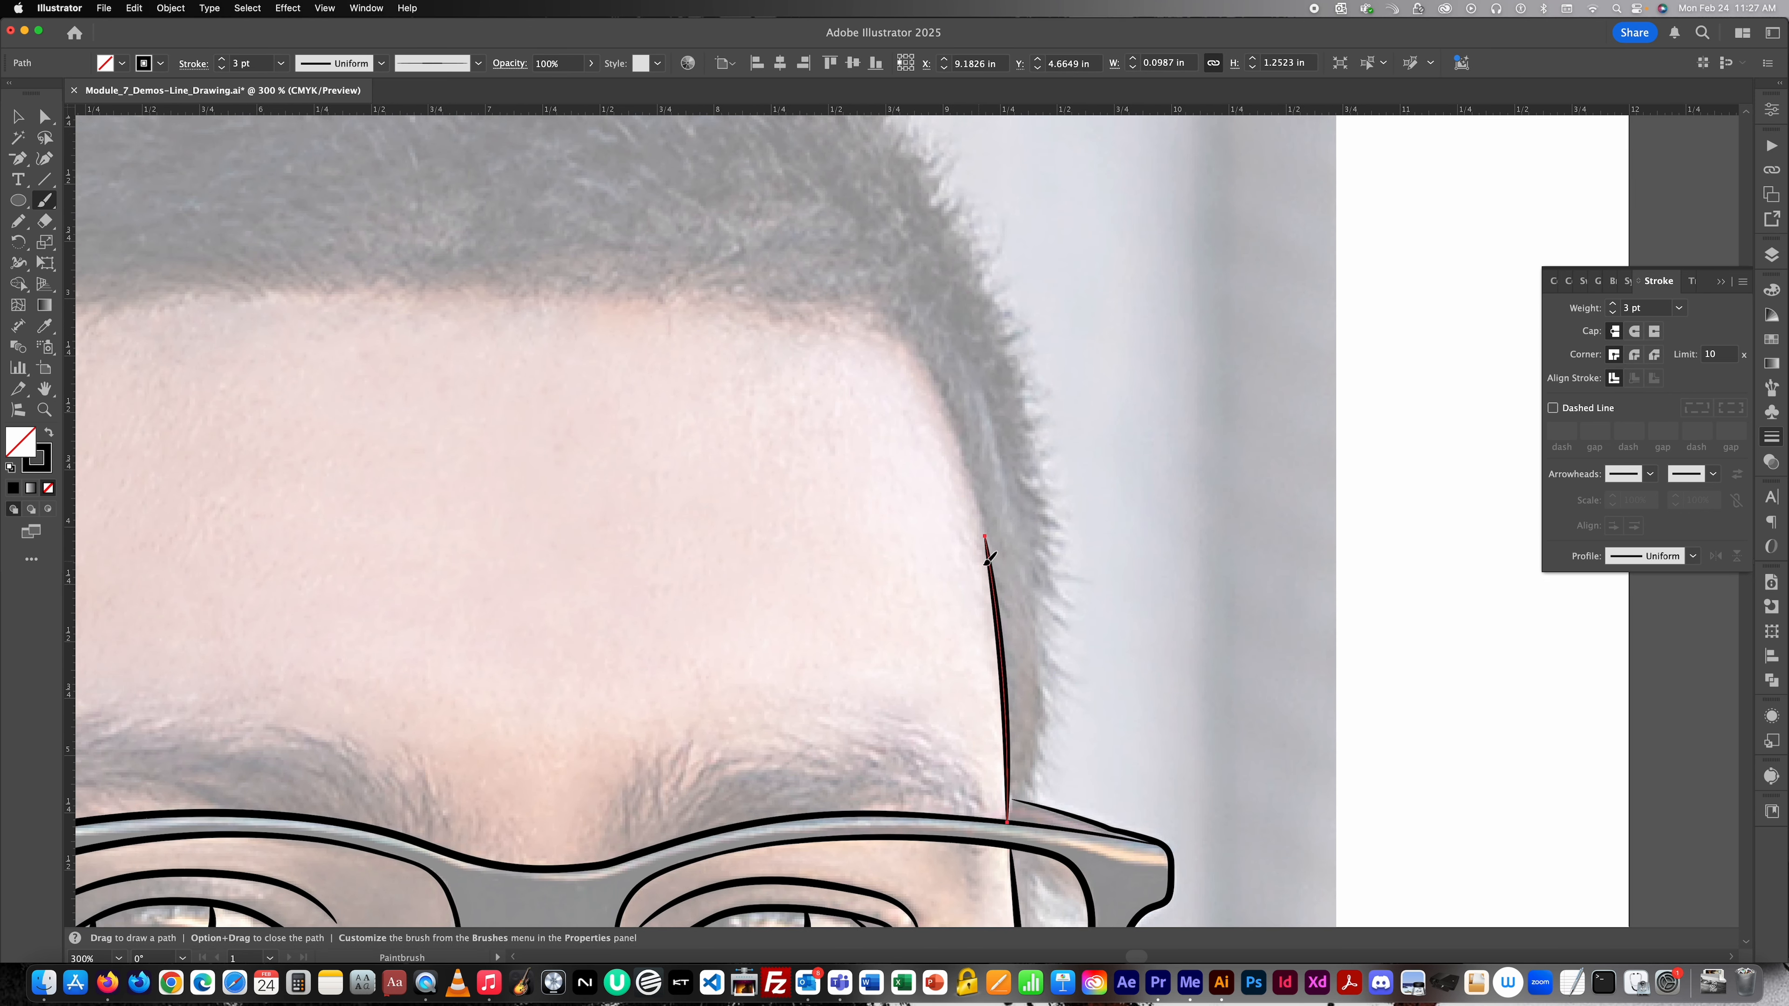
{"action": "mouse_move", "coordinate": [988, 561]}
{"action": "left_mouse_down"}
{"action": "mouse_move", "coordinate": [952, 425]}
{"action": "mouse_move", "coordinate": [891, 325]}
{"action": "left_mouse_up"}
{"action": "key", "text": "super+minus"}
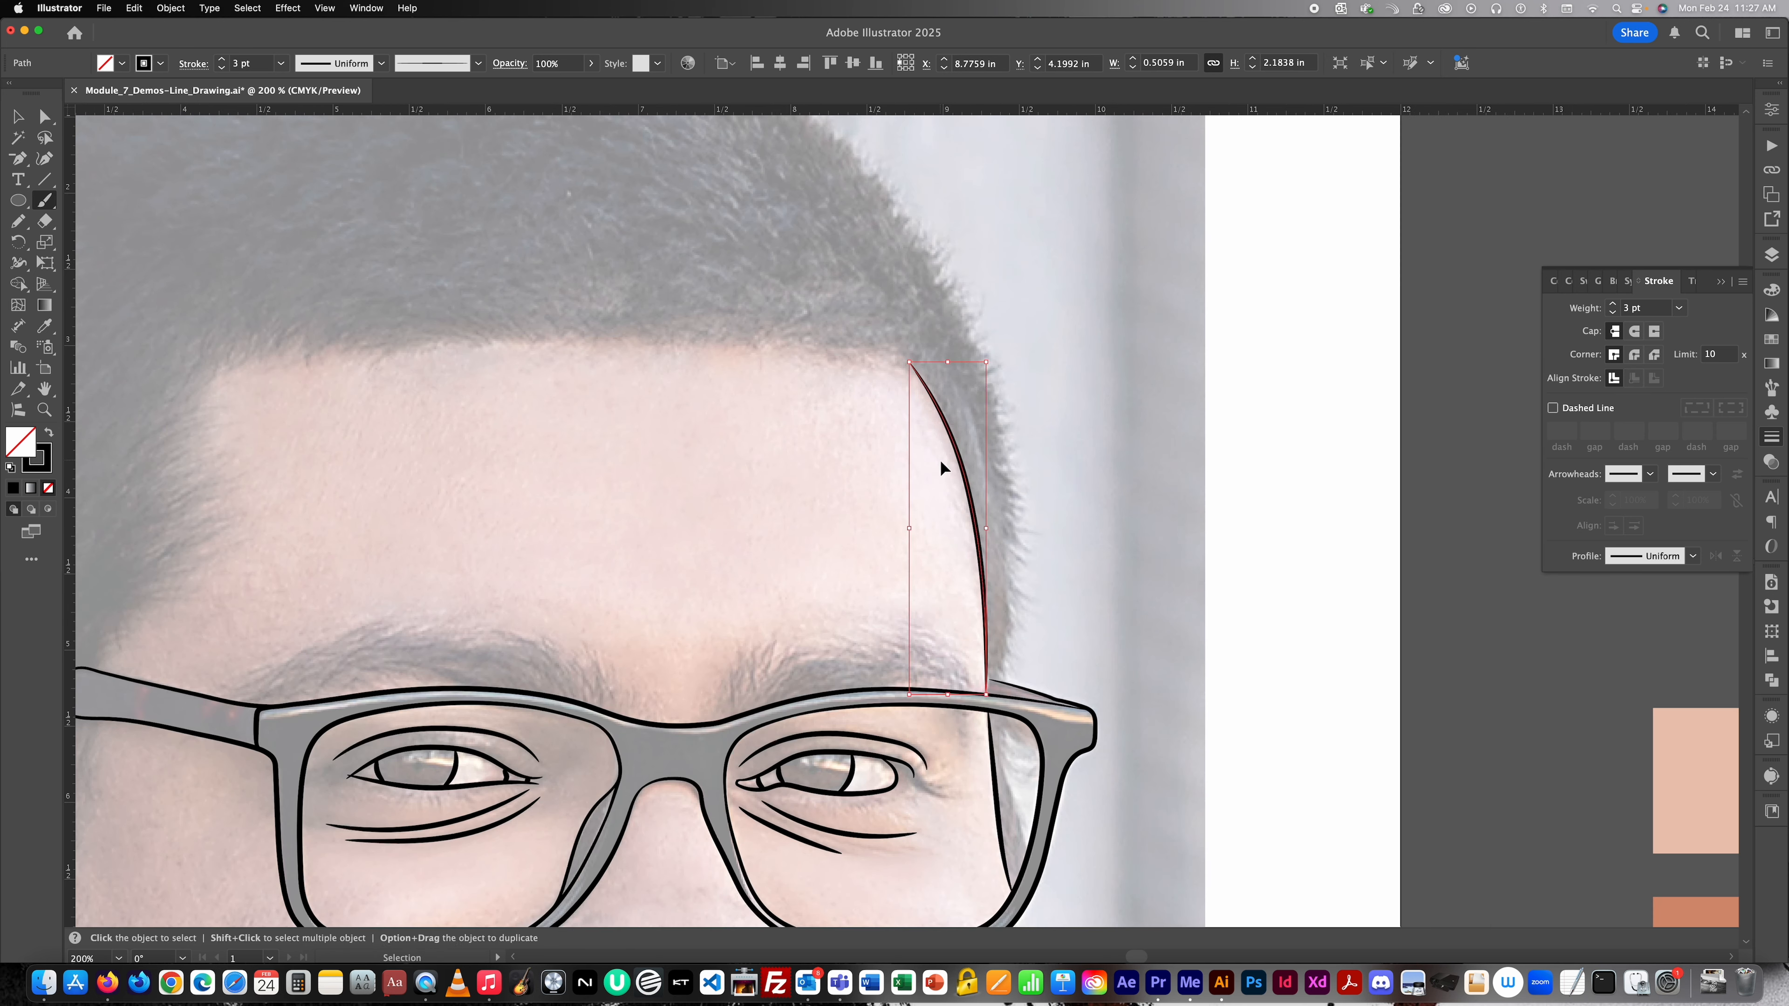
Extend the hairline across the top of the forehead, about 3.71 in wide and 2.42 in tall overall.
{"action": "scroll", "coordinate": [940, 463], "scroll_direction": "left", "scroll_amount": 6}
{"action": "scroll", "coordinate": [1131, 379], "scroll_direction": "up", "scroll_amount": 2}
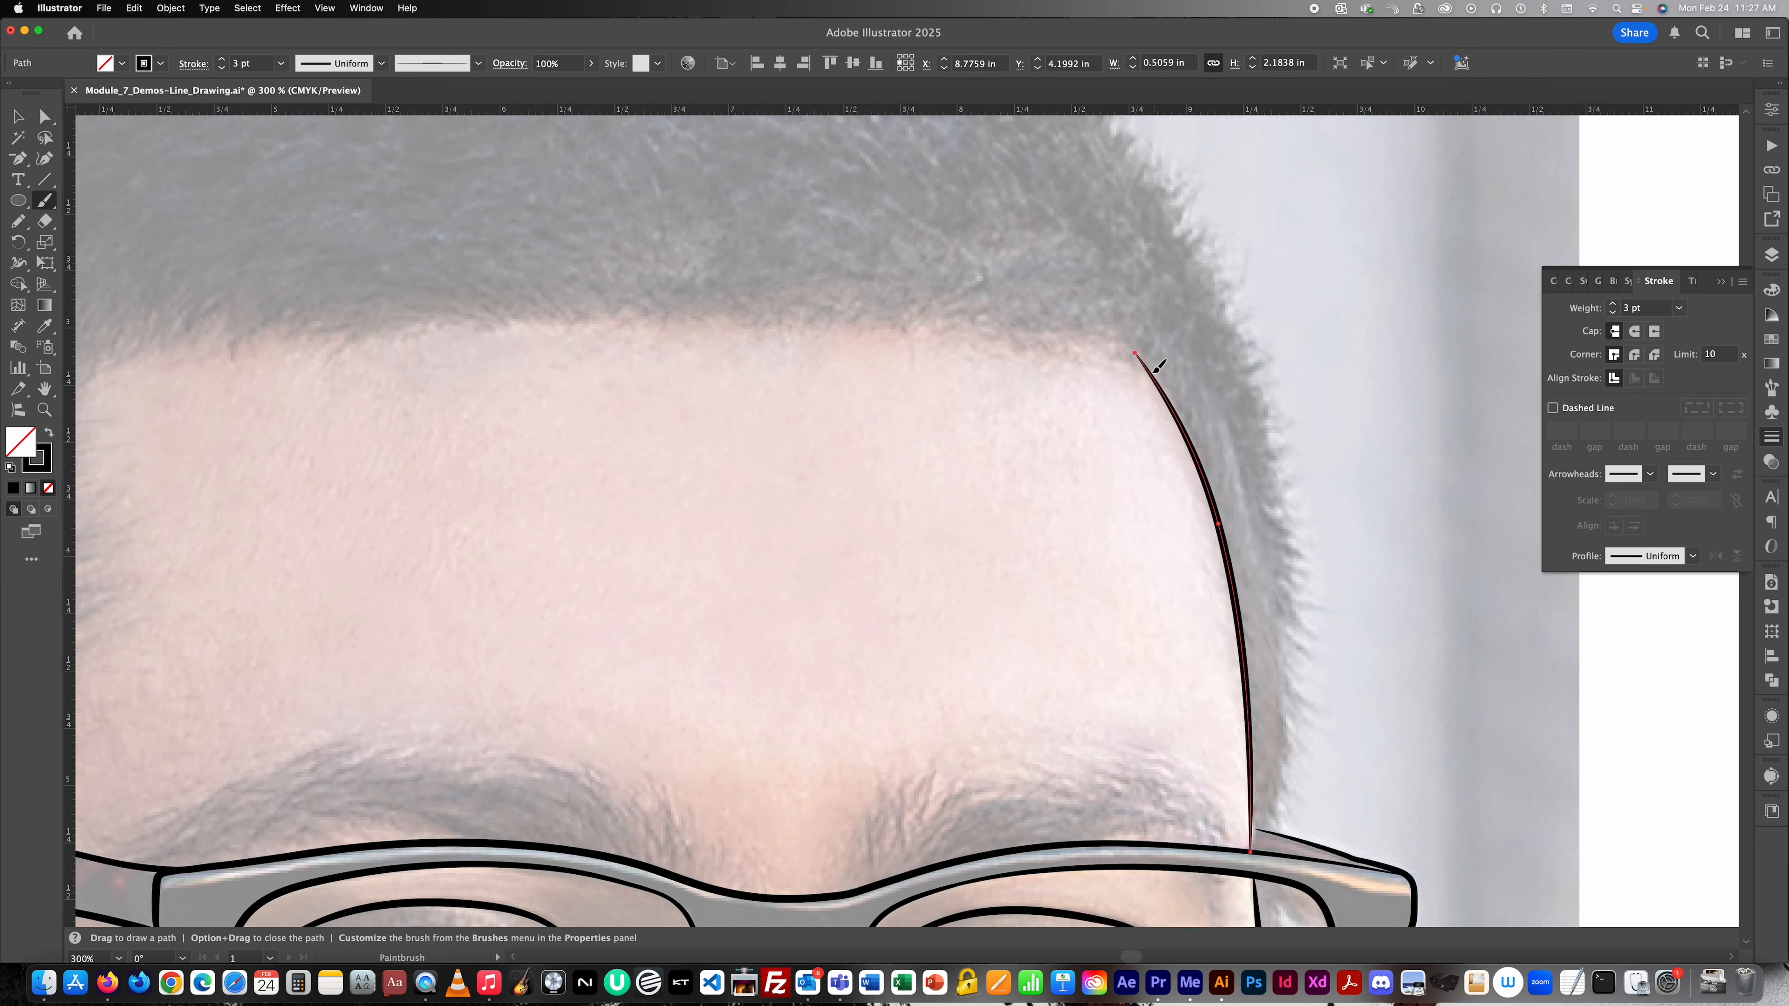
{"action": "mouse_move", "coordinate": [1134, 353]}
{"action": "left_mouse_down"}
{"action": "mouse_move", "coordinate": [1063, 313]}
{"action": "mouse_move", "coordinate": [588, 297]}
{"action": "mouse_move", "coordinate": [411, 308]}
{"action": "left_mouse_up"}
{"action": "key", "text": "super+minus"}
{"action": "scroll", "coordinate": [810, 412], "scroll_direction": "left", "scroll_amount": 10}
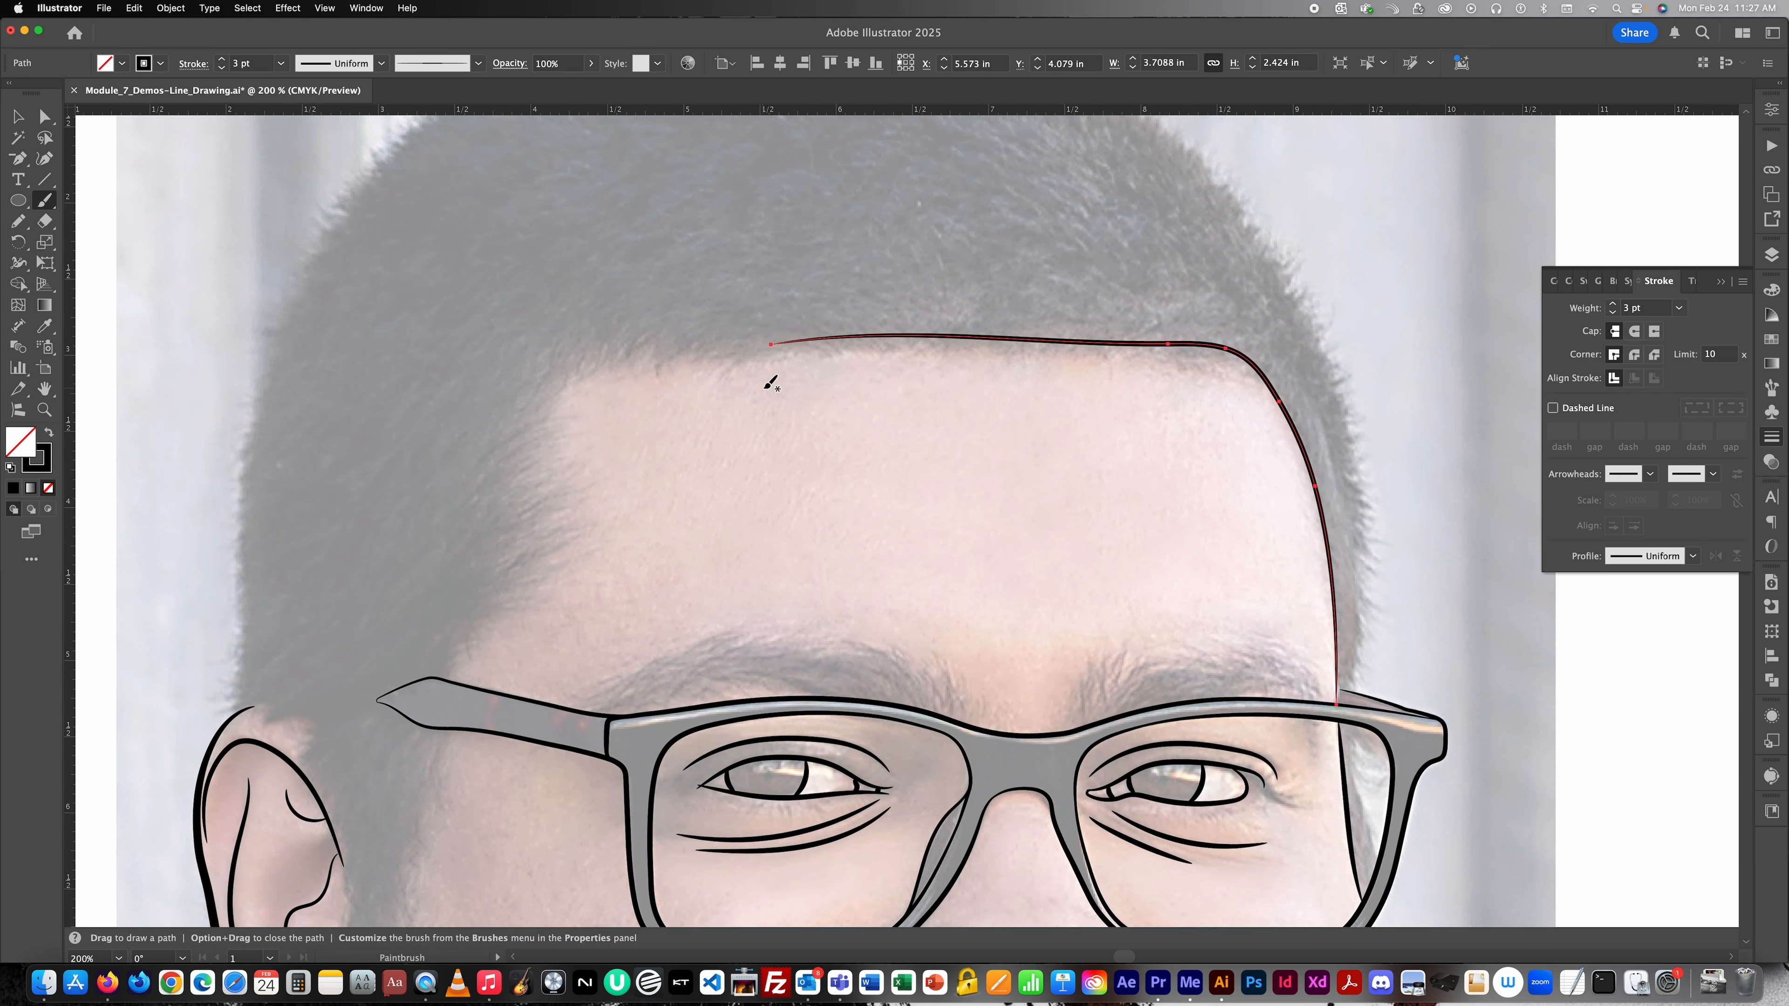
Extend the hairline around the near forehead corner and down the temple, about 5.89 in wide overall.
{"action": "key", "text": "super+equal"}
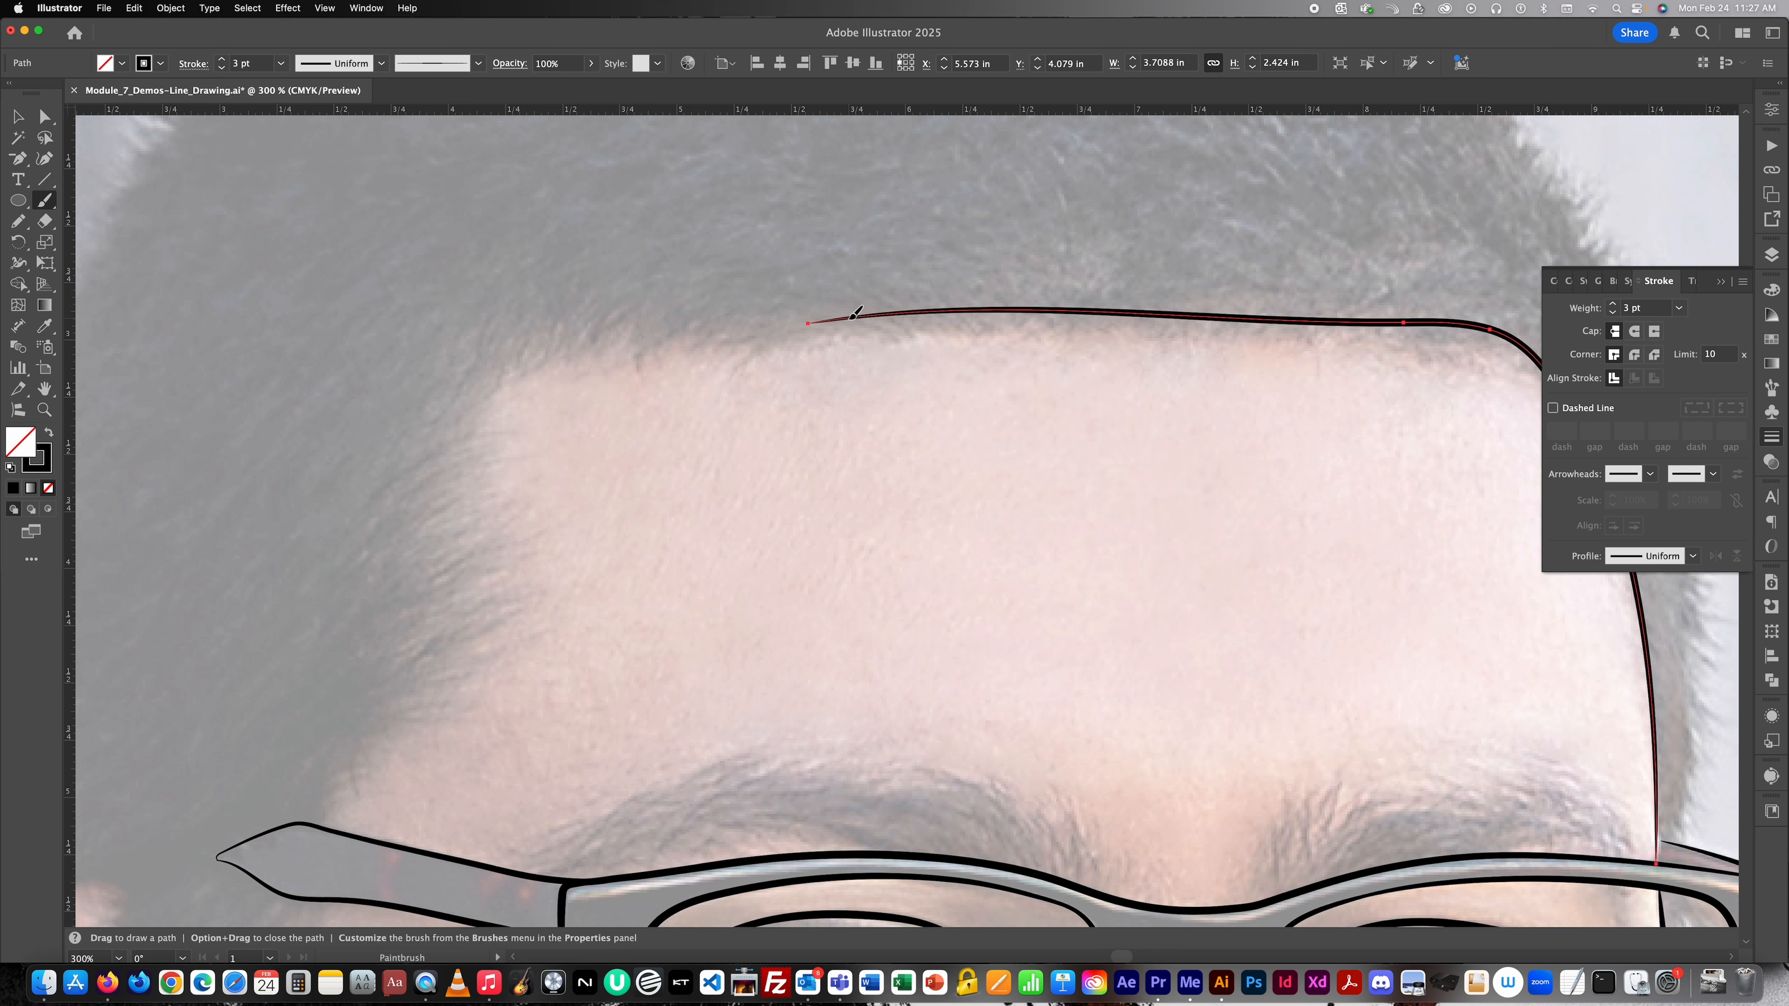
{"action": "left_click_drag", "start_coordinate": [854, 313], "coordinate": [526, 326]}
{"action": "mouse_move", "coordinate": [428, 376]}
{"action": "left_mouse_down"}
{"action": "mouse_move", "coordinate": [403, 616]}
{"action": "mouse_move", "coordinate": [317, 760]}
{"action": "left_mouse_up"}
{"action": "scroll", "coordinate": [437, 643], "scroll_direction": "left", "scroll_amount": 5}
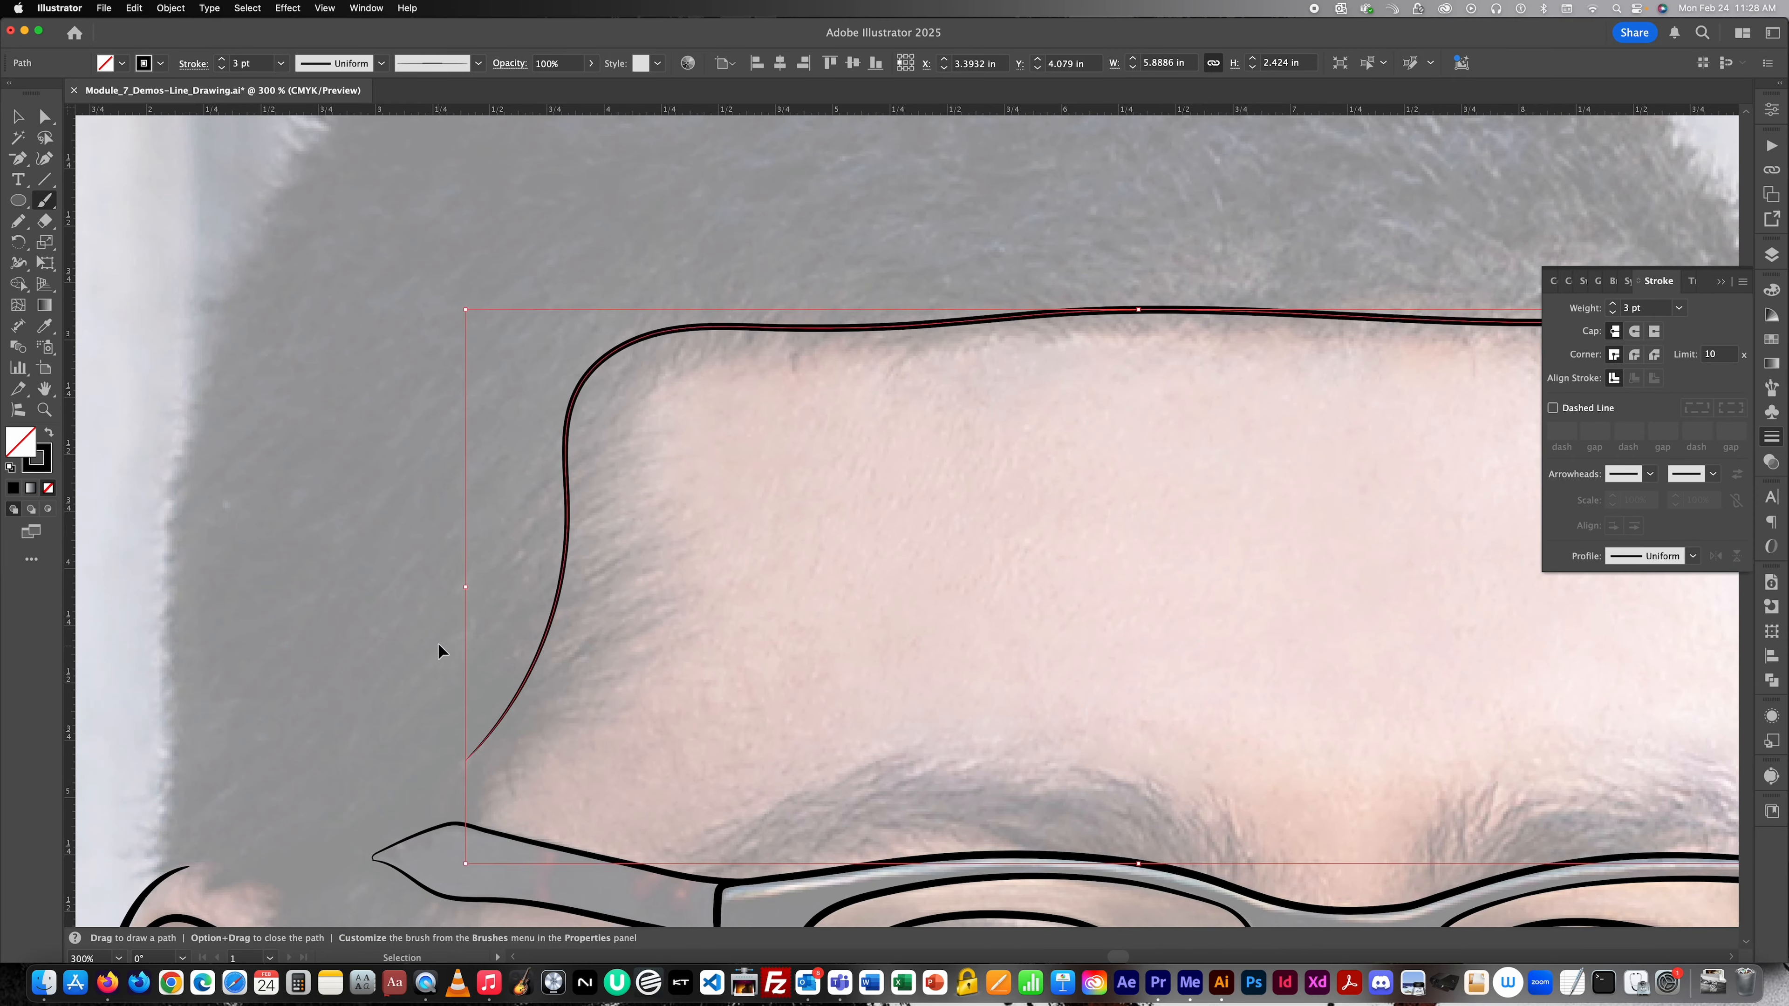
Try to extend the hairline around the tip of the glasses' arm and down the sideburn.
{"action": "scroll", "coordinate": [489, 618], "scroll_direction": "down", "scroll_amount": 3}
{"action": "scroll", "coordinate": [489, 618], "scroll_direction": "down", "scroll_amount": 3}
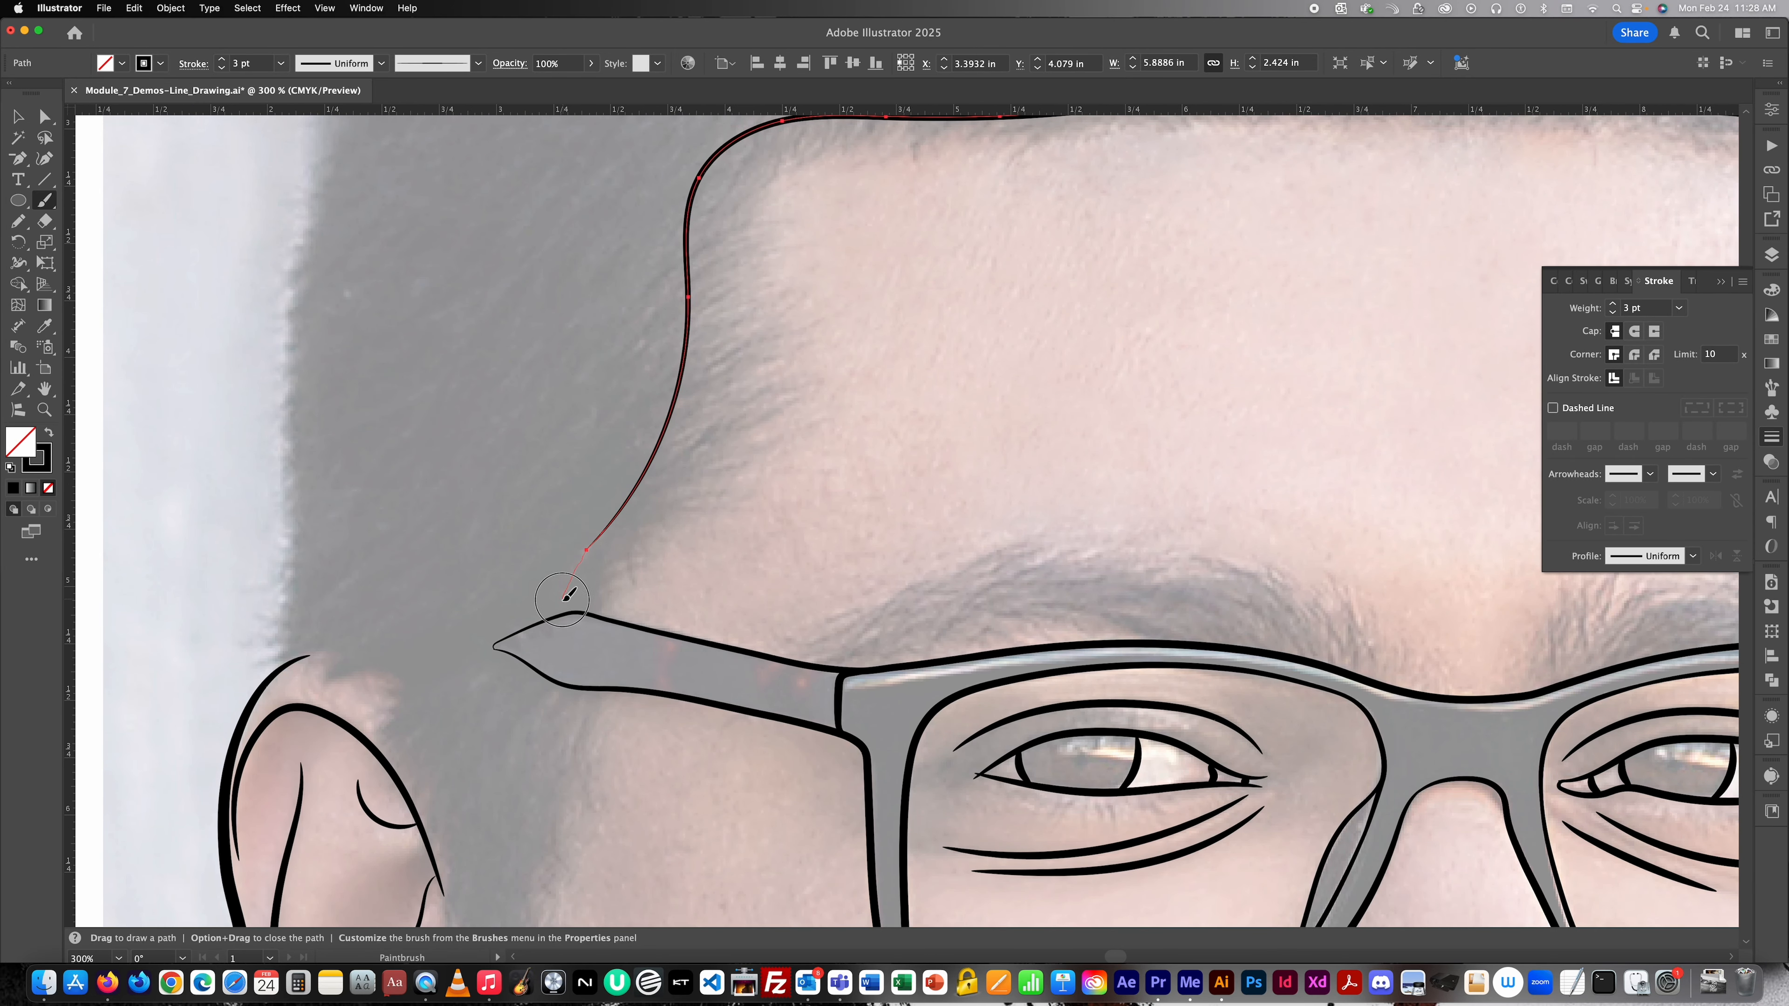
{"action": "left_click_drag", "start_coordinate": [560, 611], "coordinate": [493, 645]}
{"action": "scroll", "coordinate": [559, 572], "scroll_direction": "down", "scroll_amount": 5}
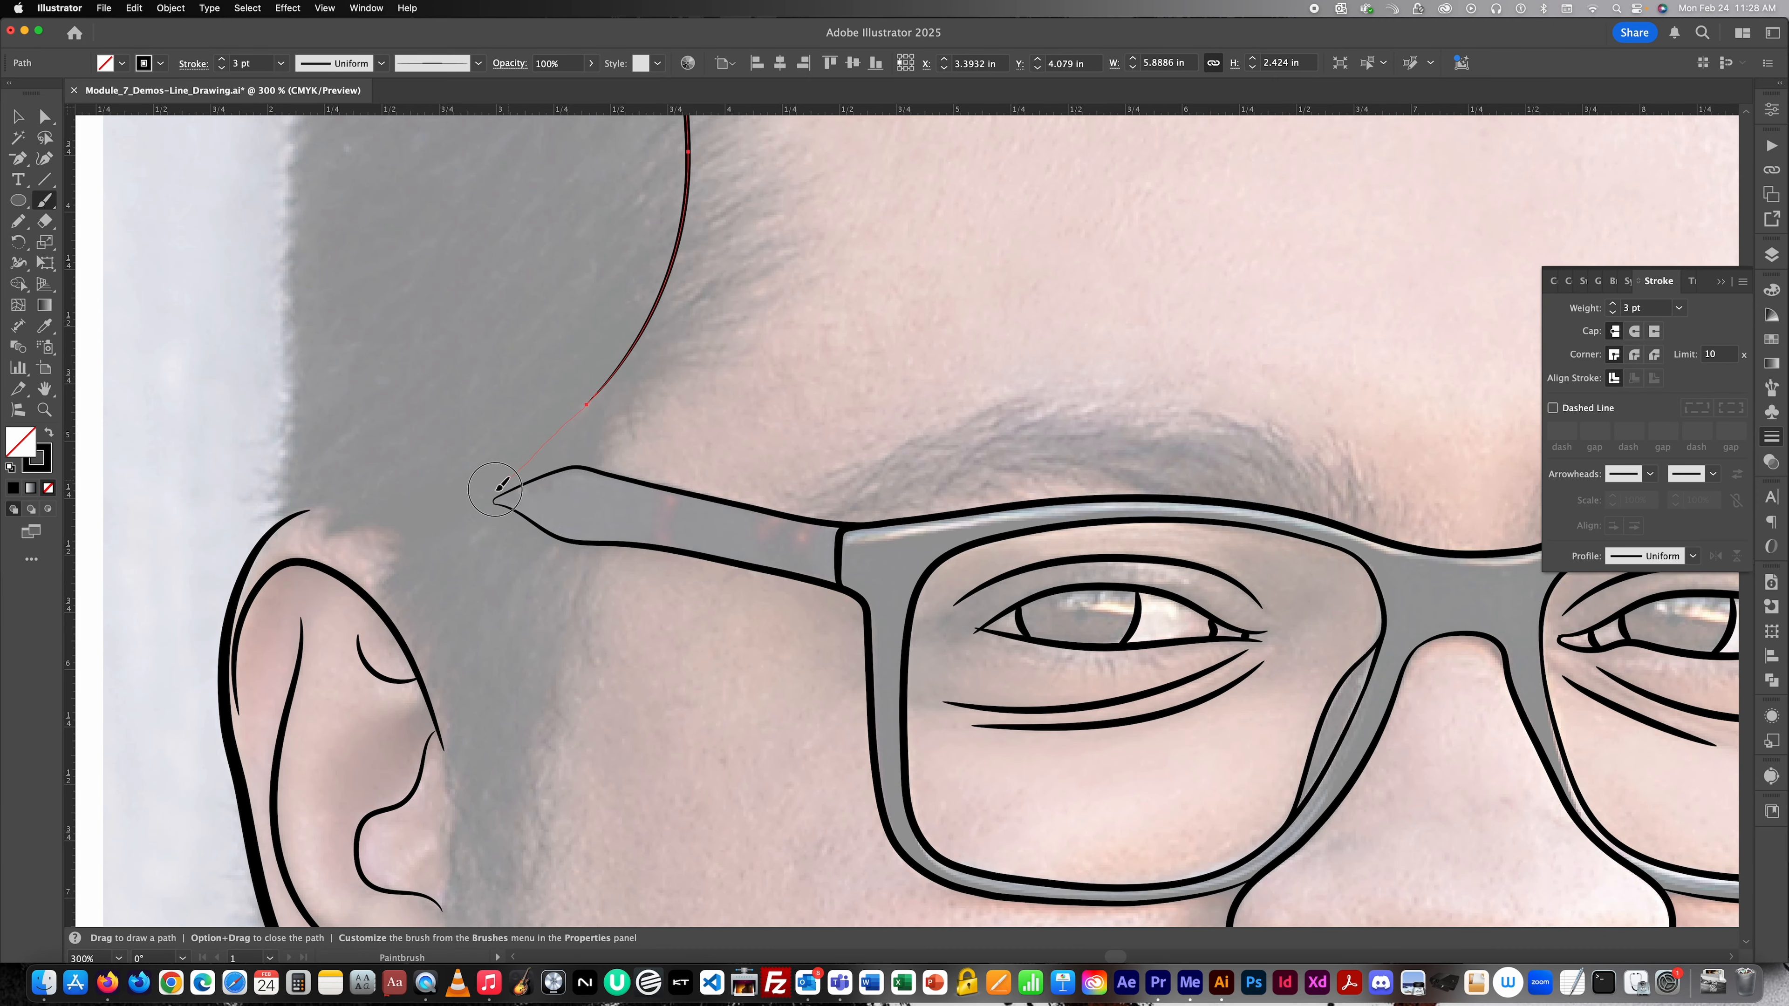
{"action": "mouse_move", "coordinate": [500, 521]}
{"action": "left_mouse_down"}
{"action": "mouse_move", "coordinate": [574, 557]}
{"action": "mouse_move", "coordinate": [497, 796]}
{"action": "left_mouse_up"}
{"action": "scroll", "coordinate": [517, 648], "scroll_direction": "down", "scroll_amount": 8}
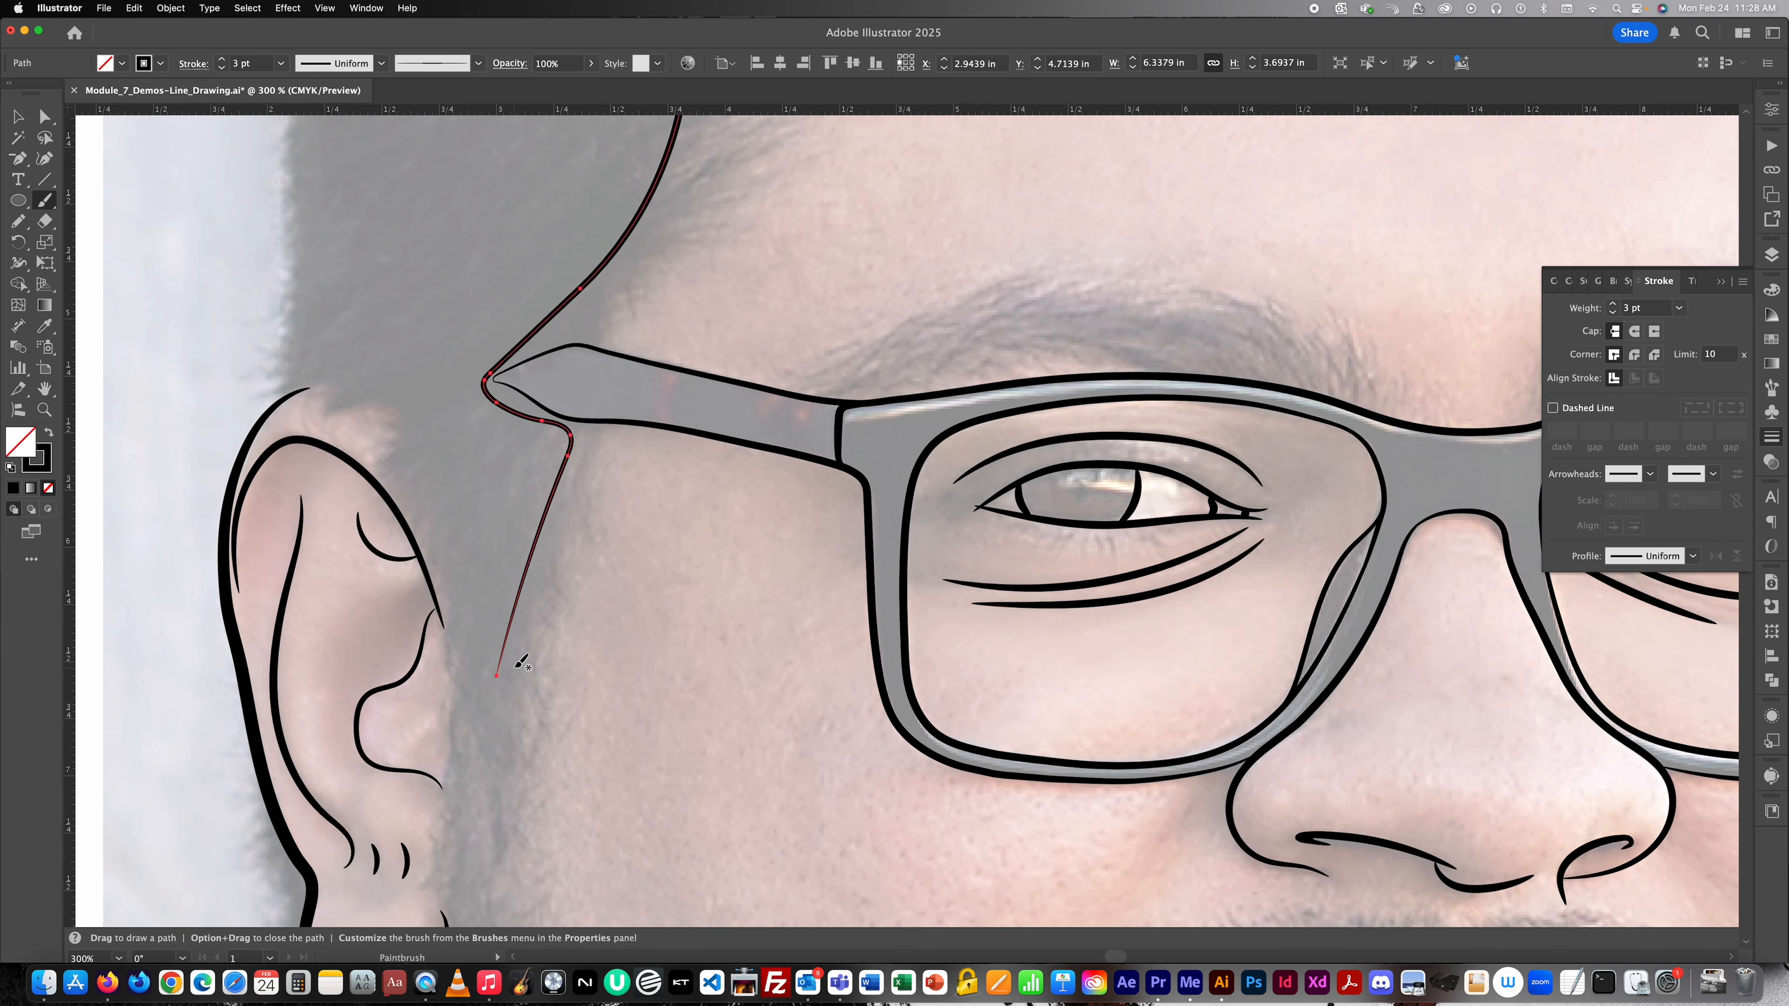
{"action": "key", "text": "super+minus"}
{"action": "key", "text": "super+minus"}
{"action": "key", "text": "super+minus"}
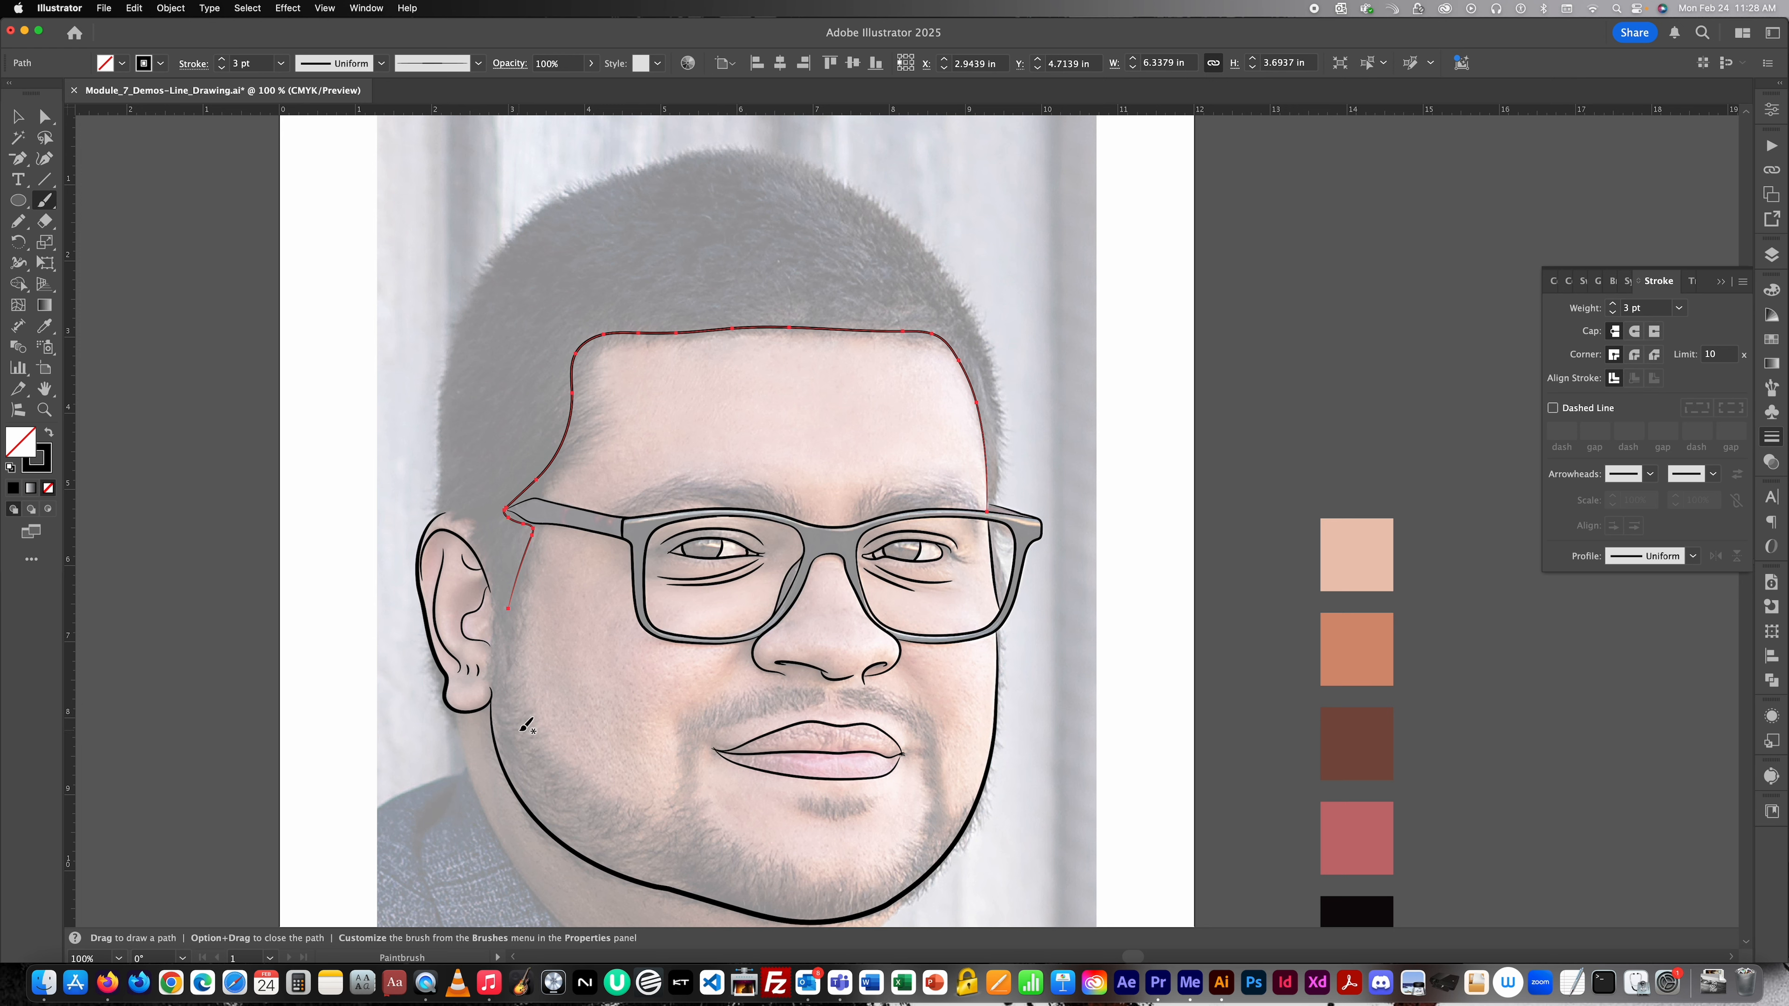
{"action": "scroll", "coordinate": [463, 508], "scroll_direction": "up", "scroll_amount": 3}
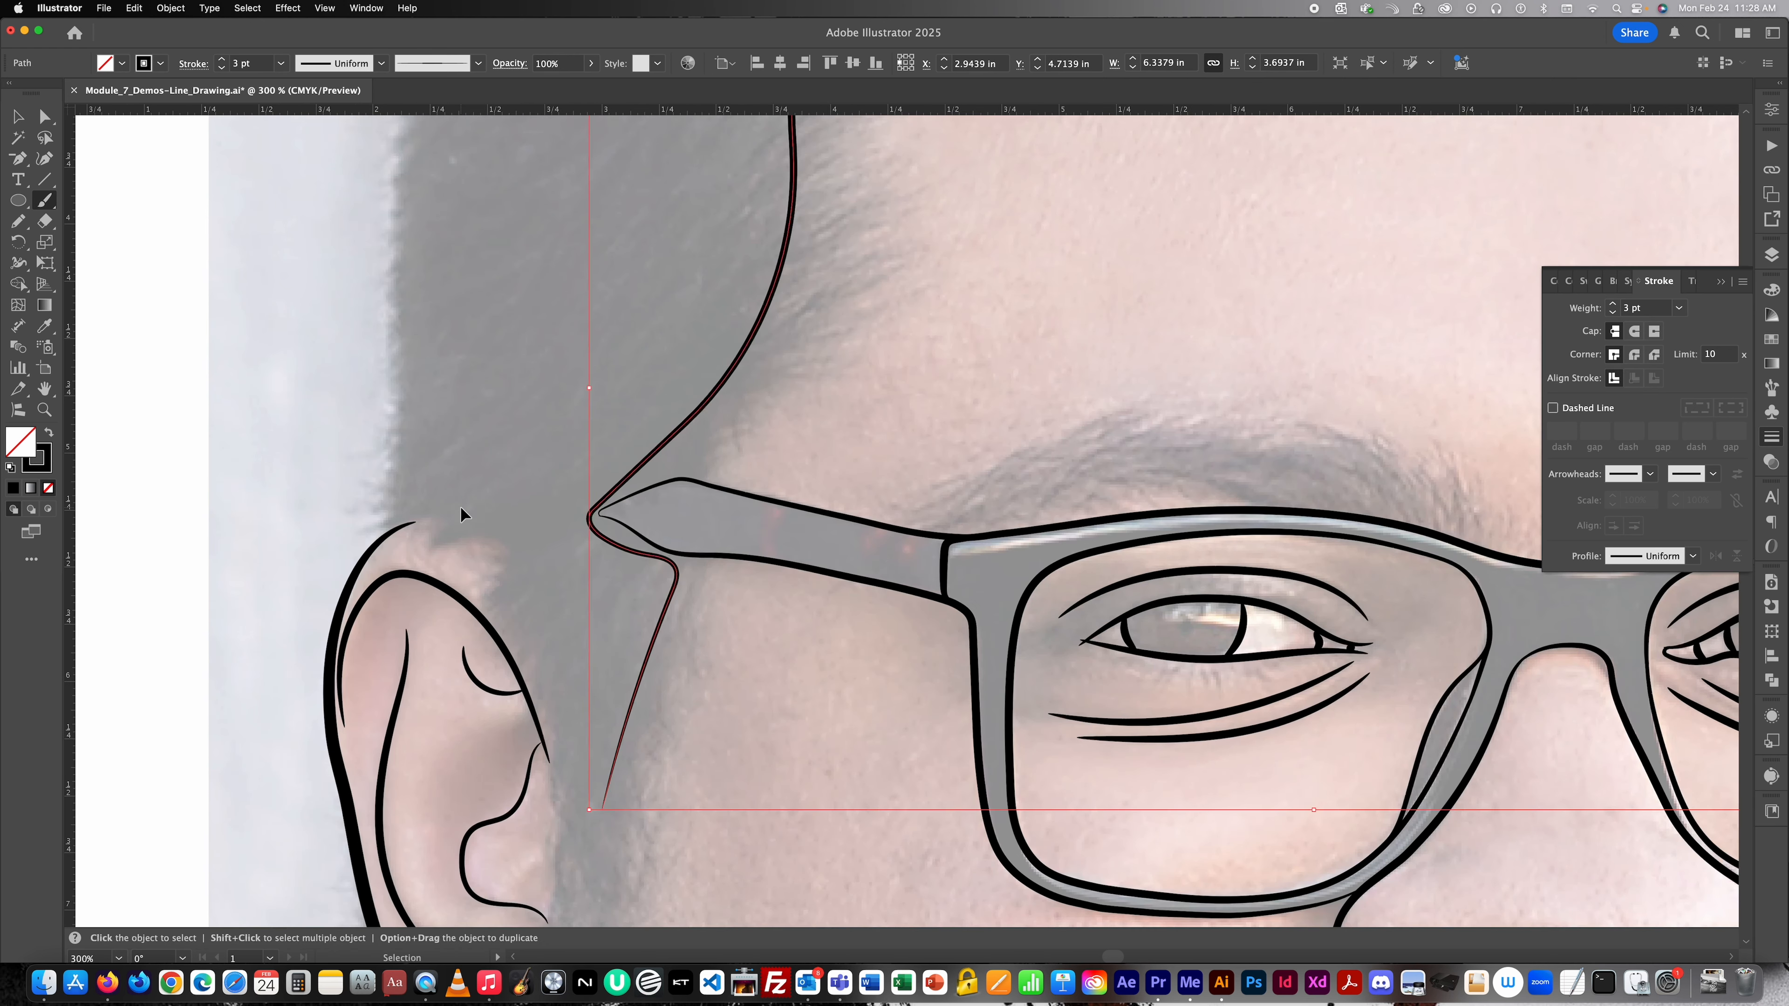
{"action": "key", "text": "super+z"}
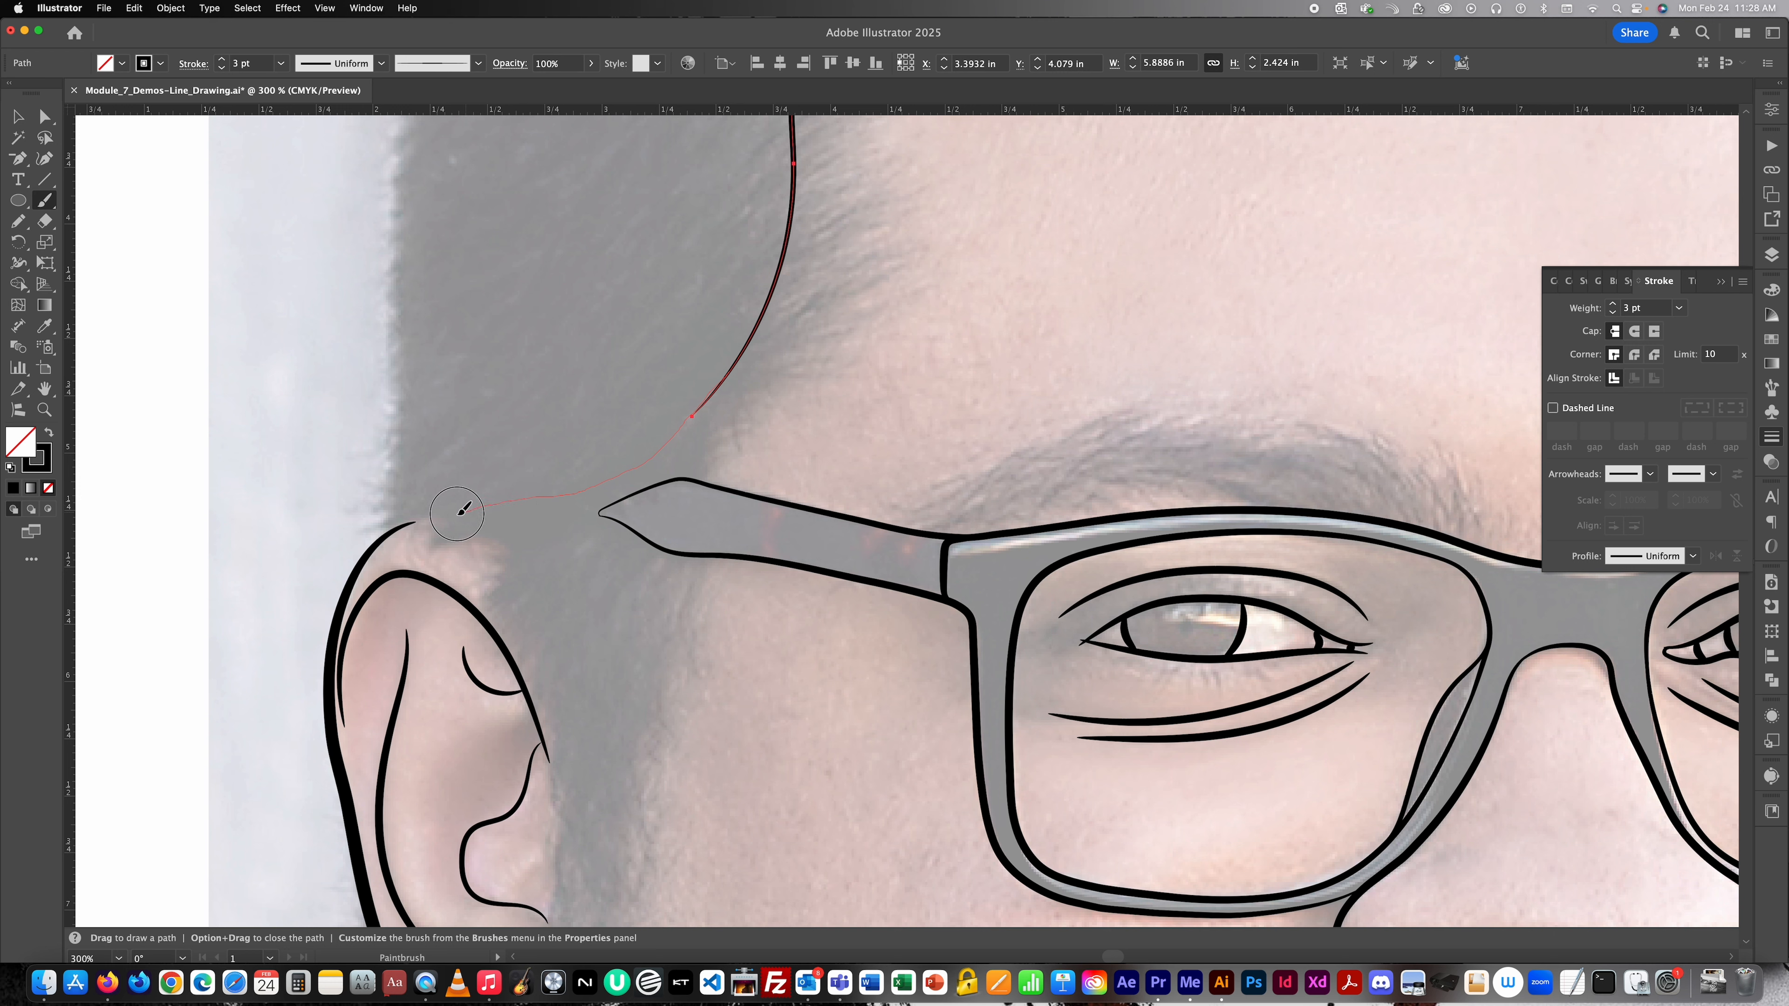
Extend the hairline to the top of the ear, about 7.14 in wide and 2.43 in tall overall, and deselect it.
{"action": "left_click_drag", "start_coordinate": [442, 513], "coordinate": [406, 521]}
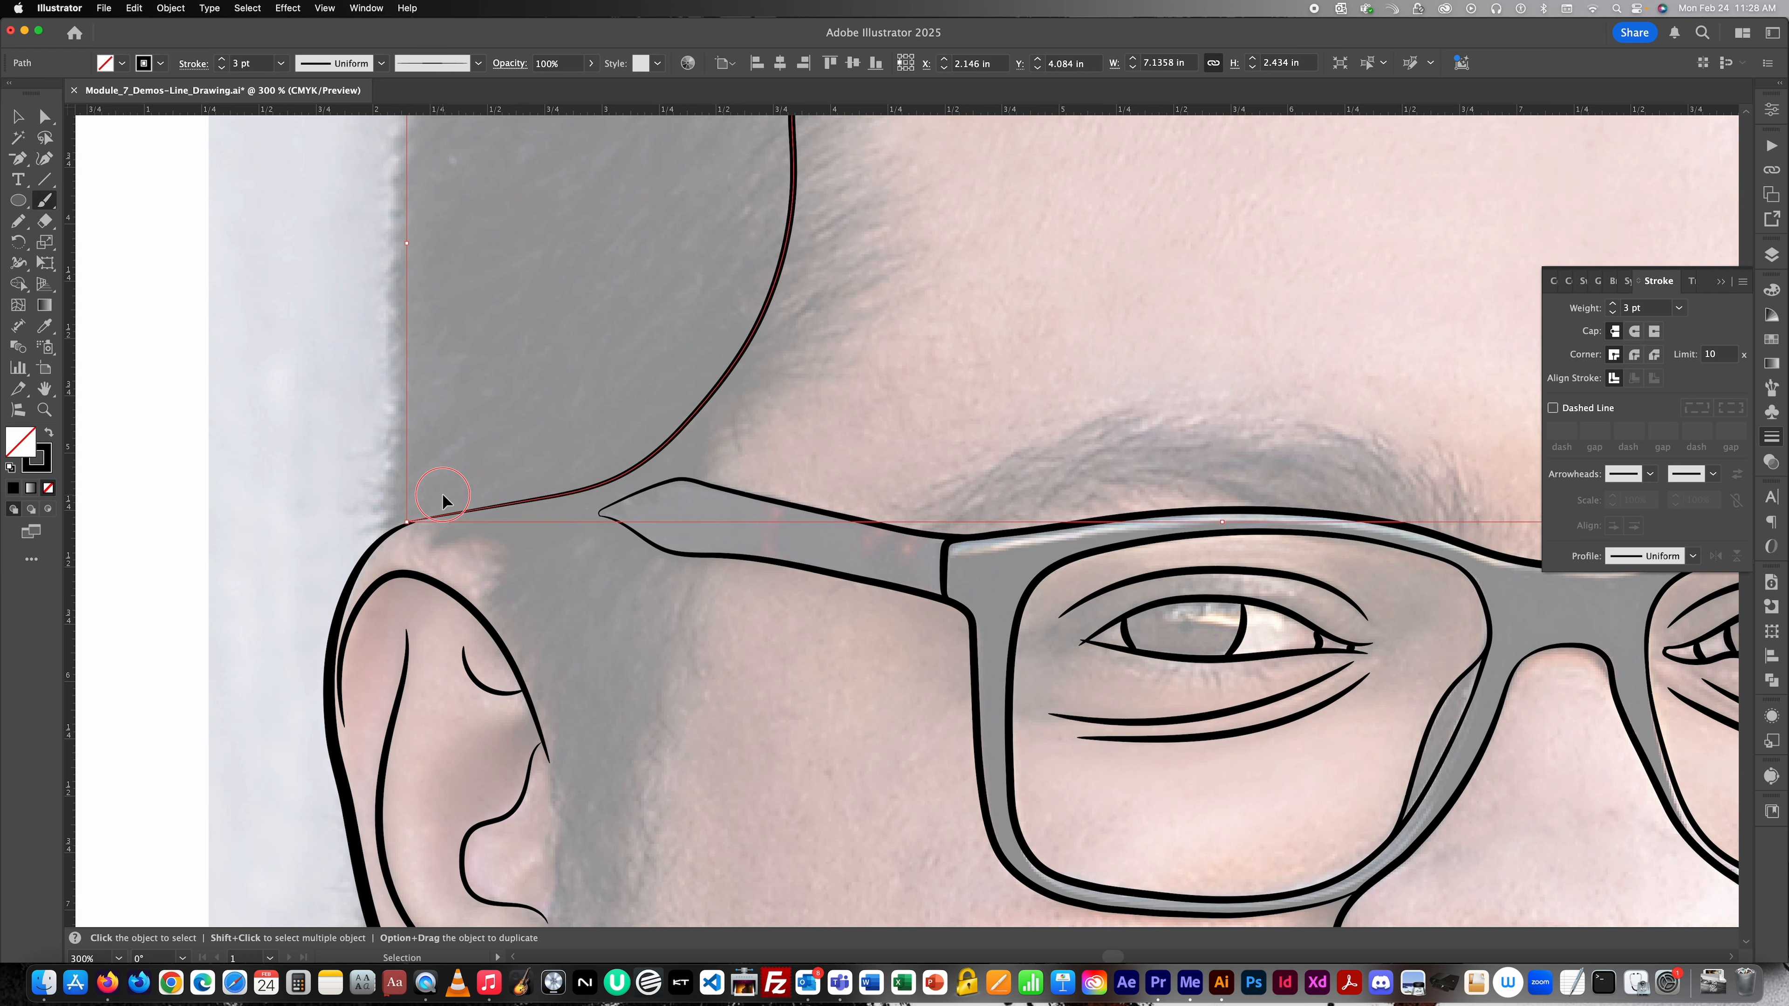
{"action": "left_click", "coordinate": [443, 498], "text": "super"}
Move the hairline's end anchor point onto the ear outline at about X 1.94 in, Y 5.50 in, and adjust the direction handles.
{"action": "left_click", "coordinate": [44, 117]}
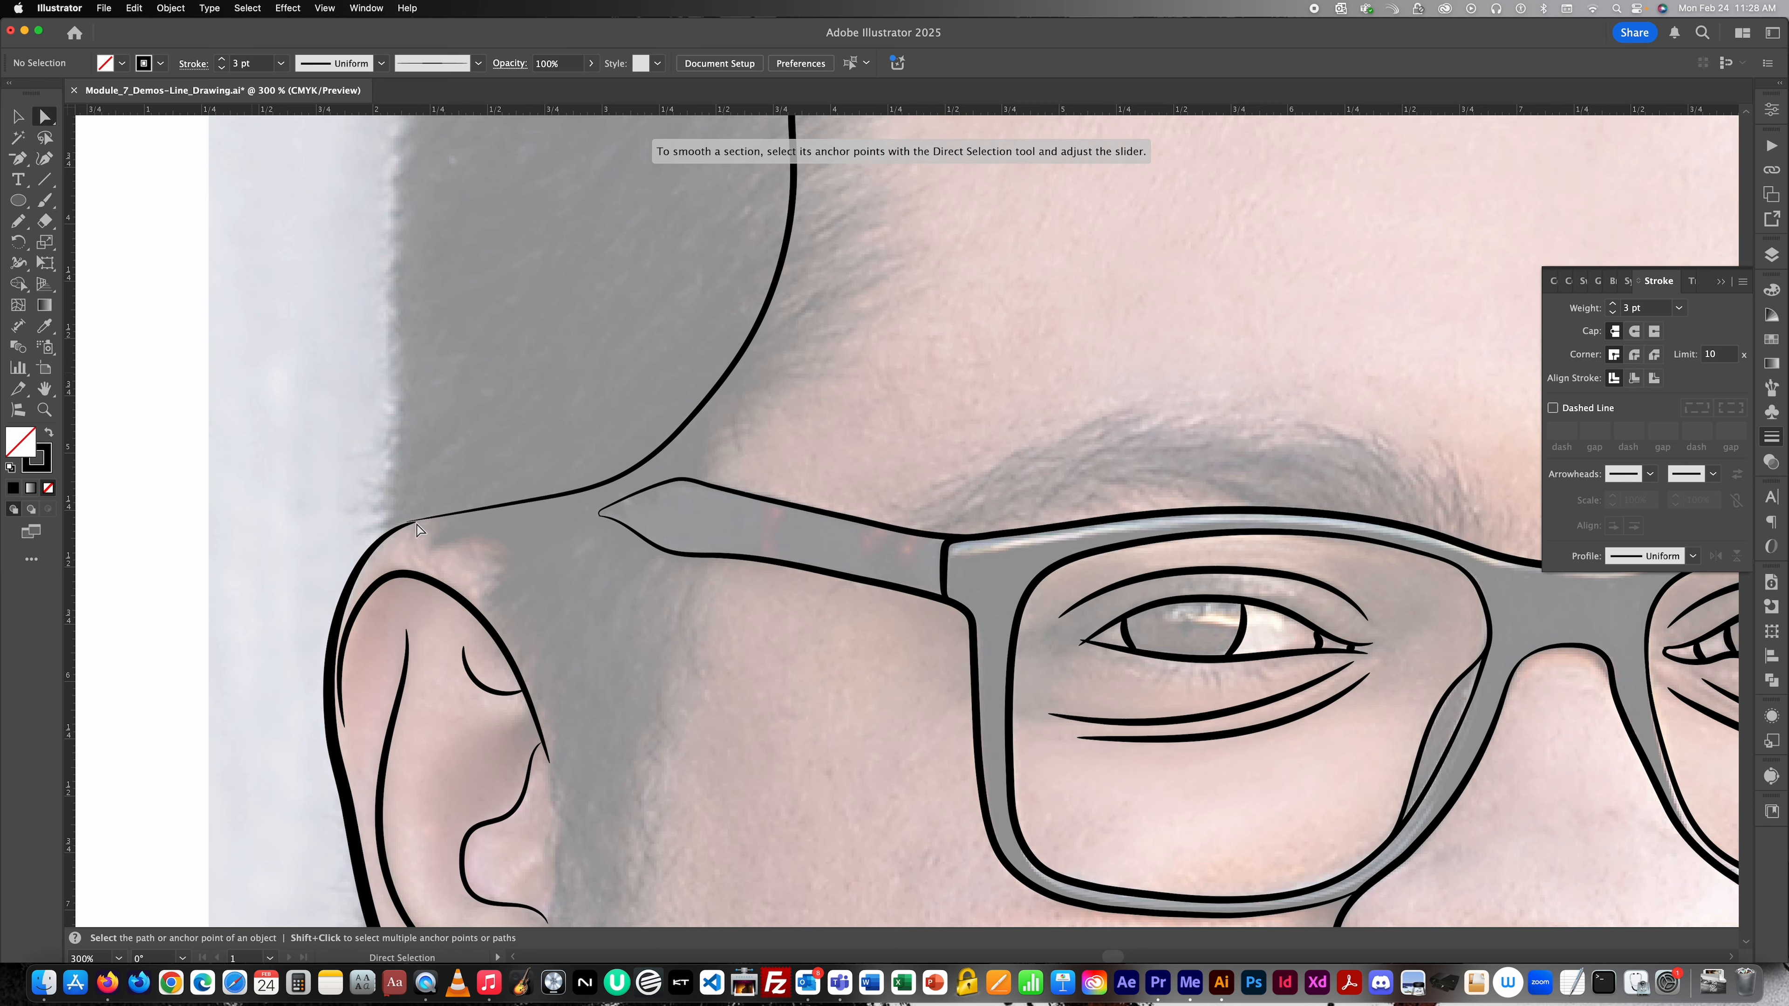
{"action": "scroll", "coordinate": [421, 529], "scroll_direction": "up", "scroll_amount": 2}
{"action": "left_click", "coordinate": [388, 524]}
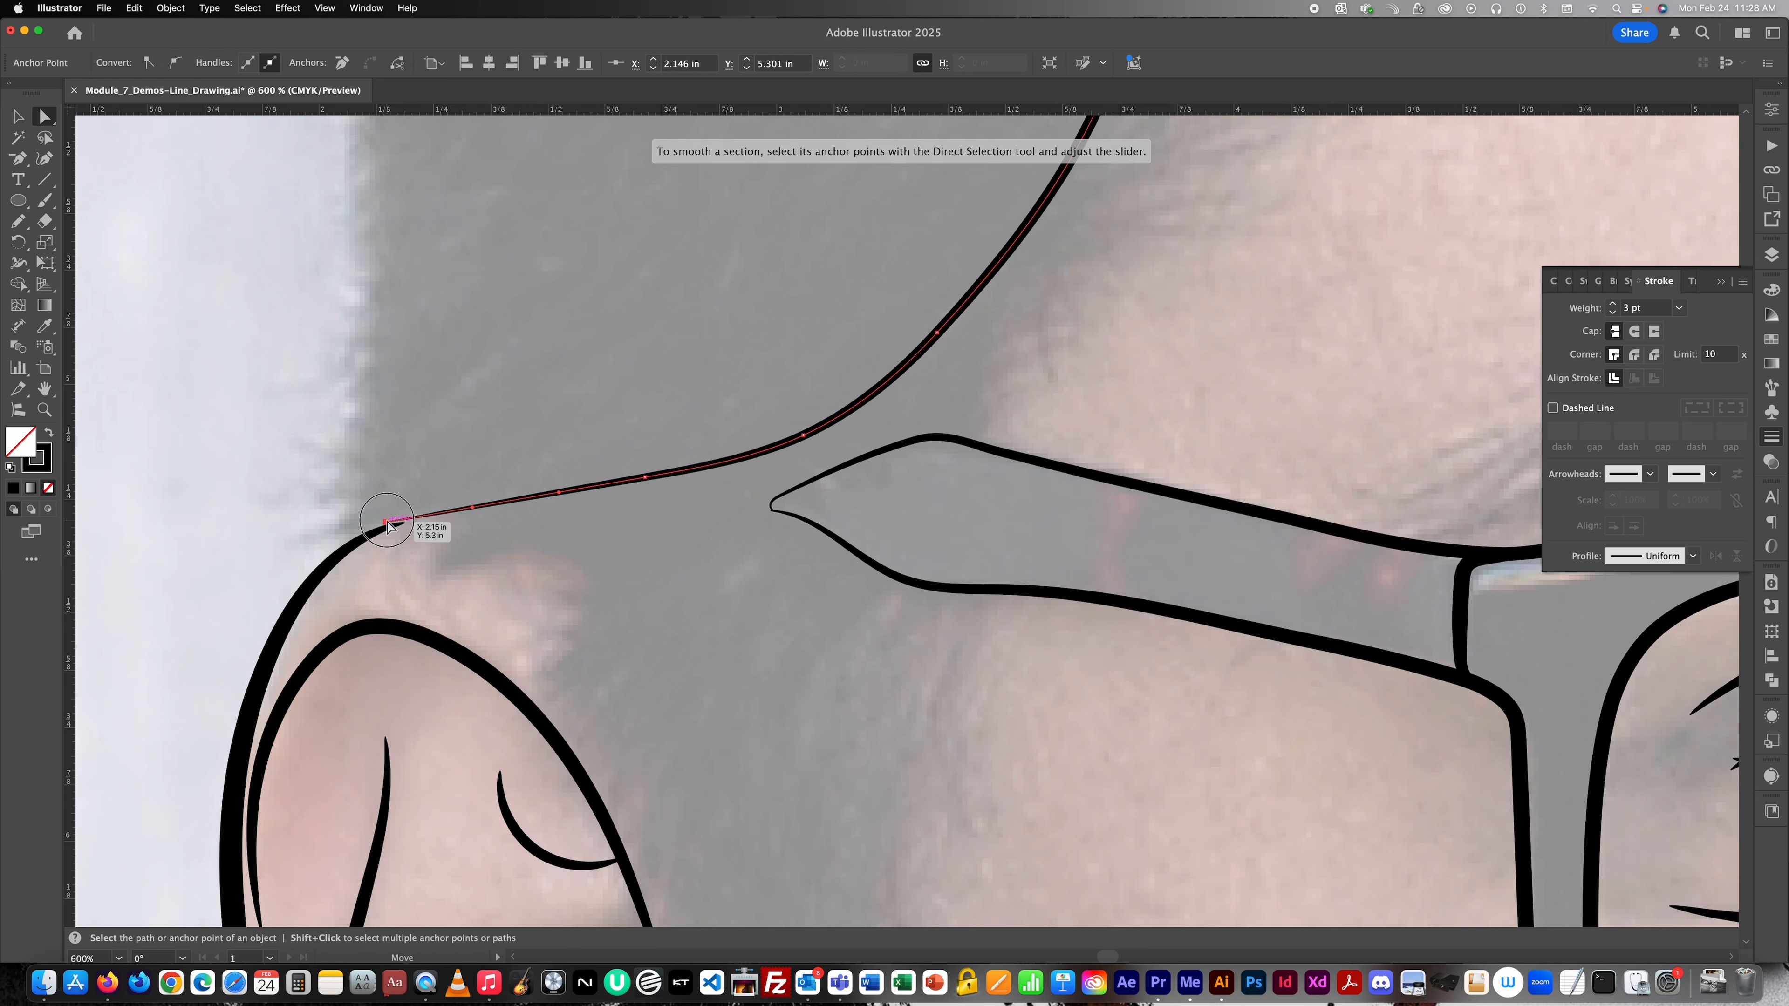
{"action": "left_click_drag", "start_coordinate": [390, 523], "coordinate": [380, 473]}
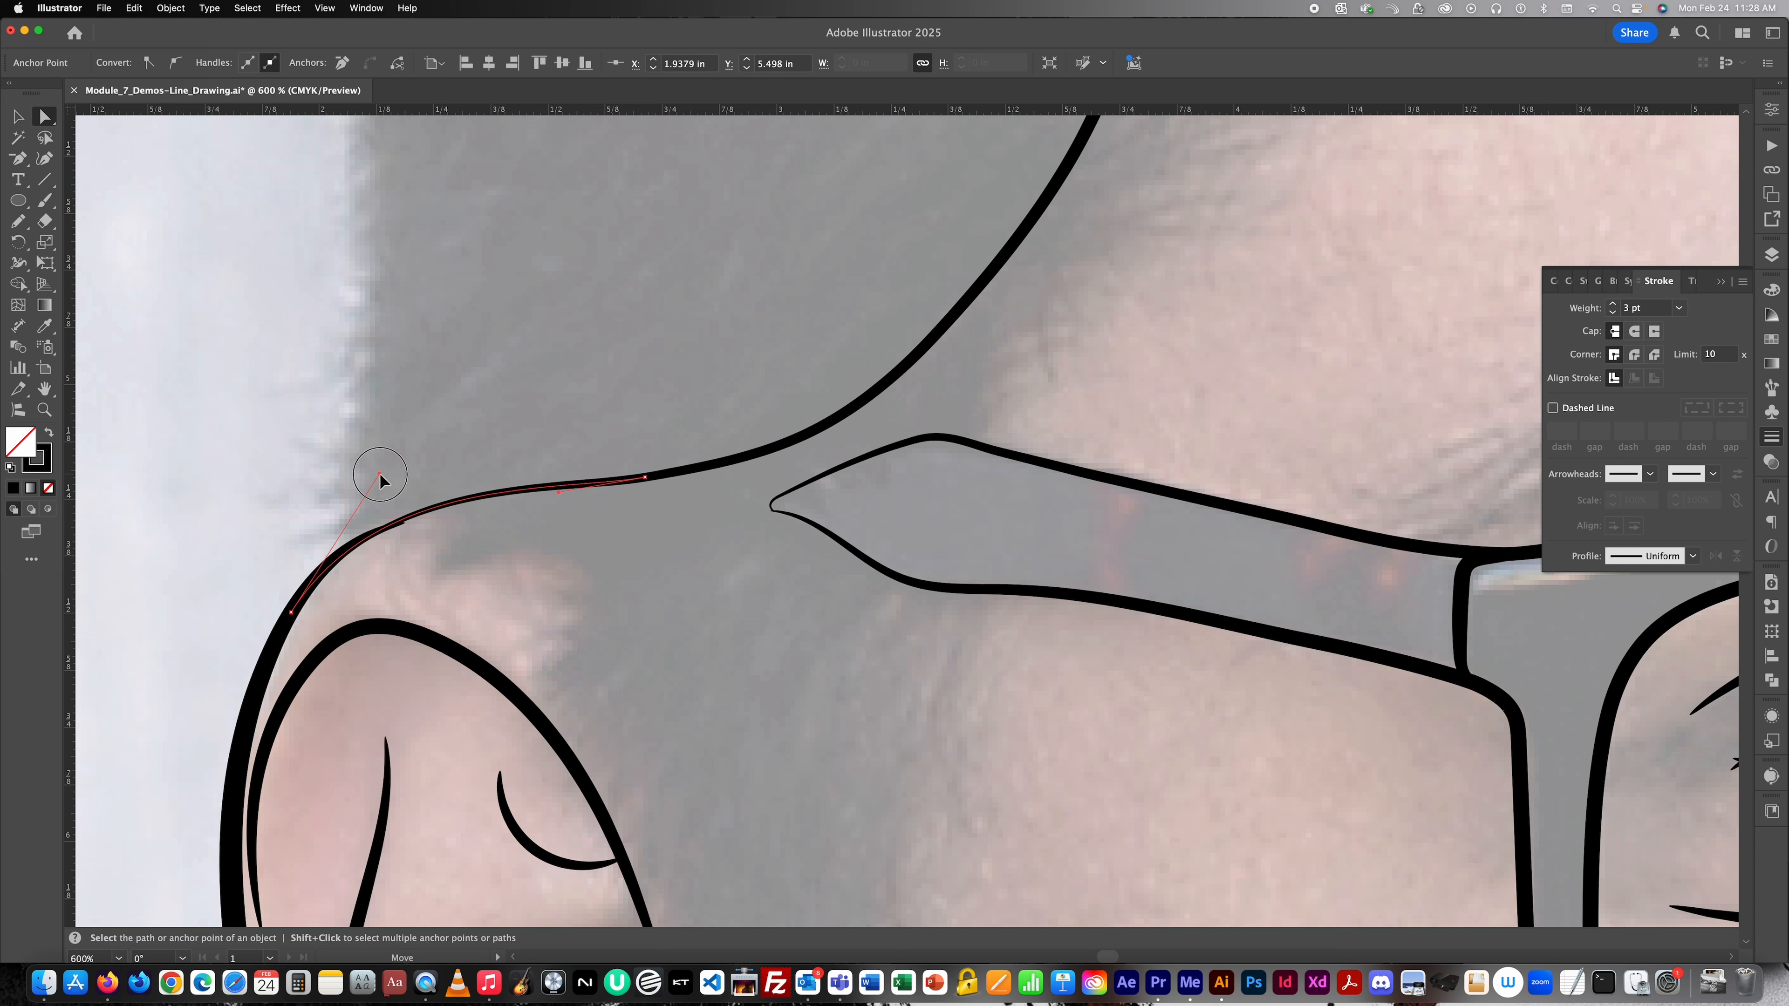
{"action": "left_click_drag", "start_coordinate": [560, 495], "coordinate": [504, 525]}
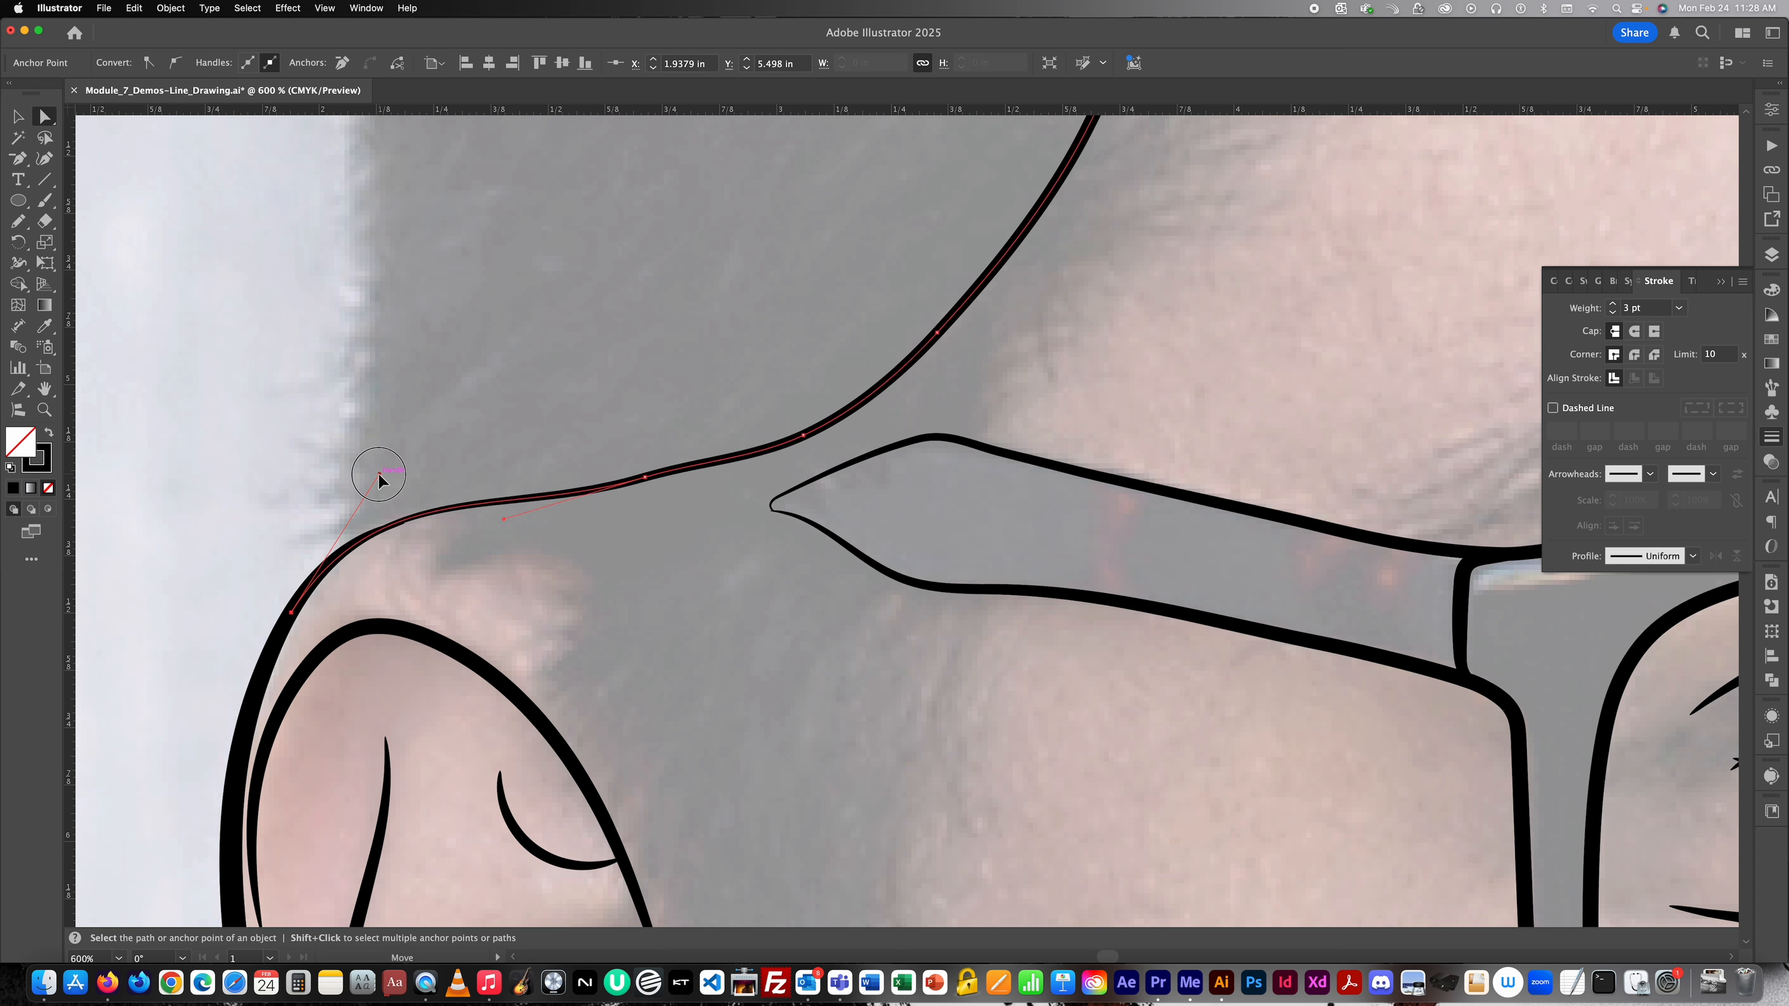
{"action": "left_click_drag", "start_coordinate": [378, 476], "coordinate": [359, 487]}
{"action": "left_click", "coordinate": [650, 386]}
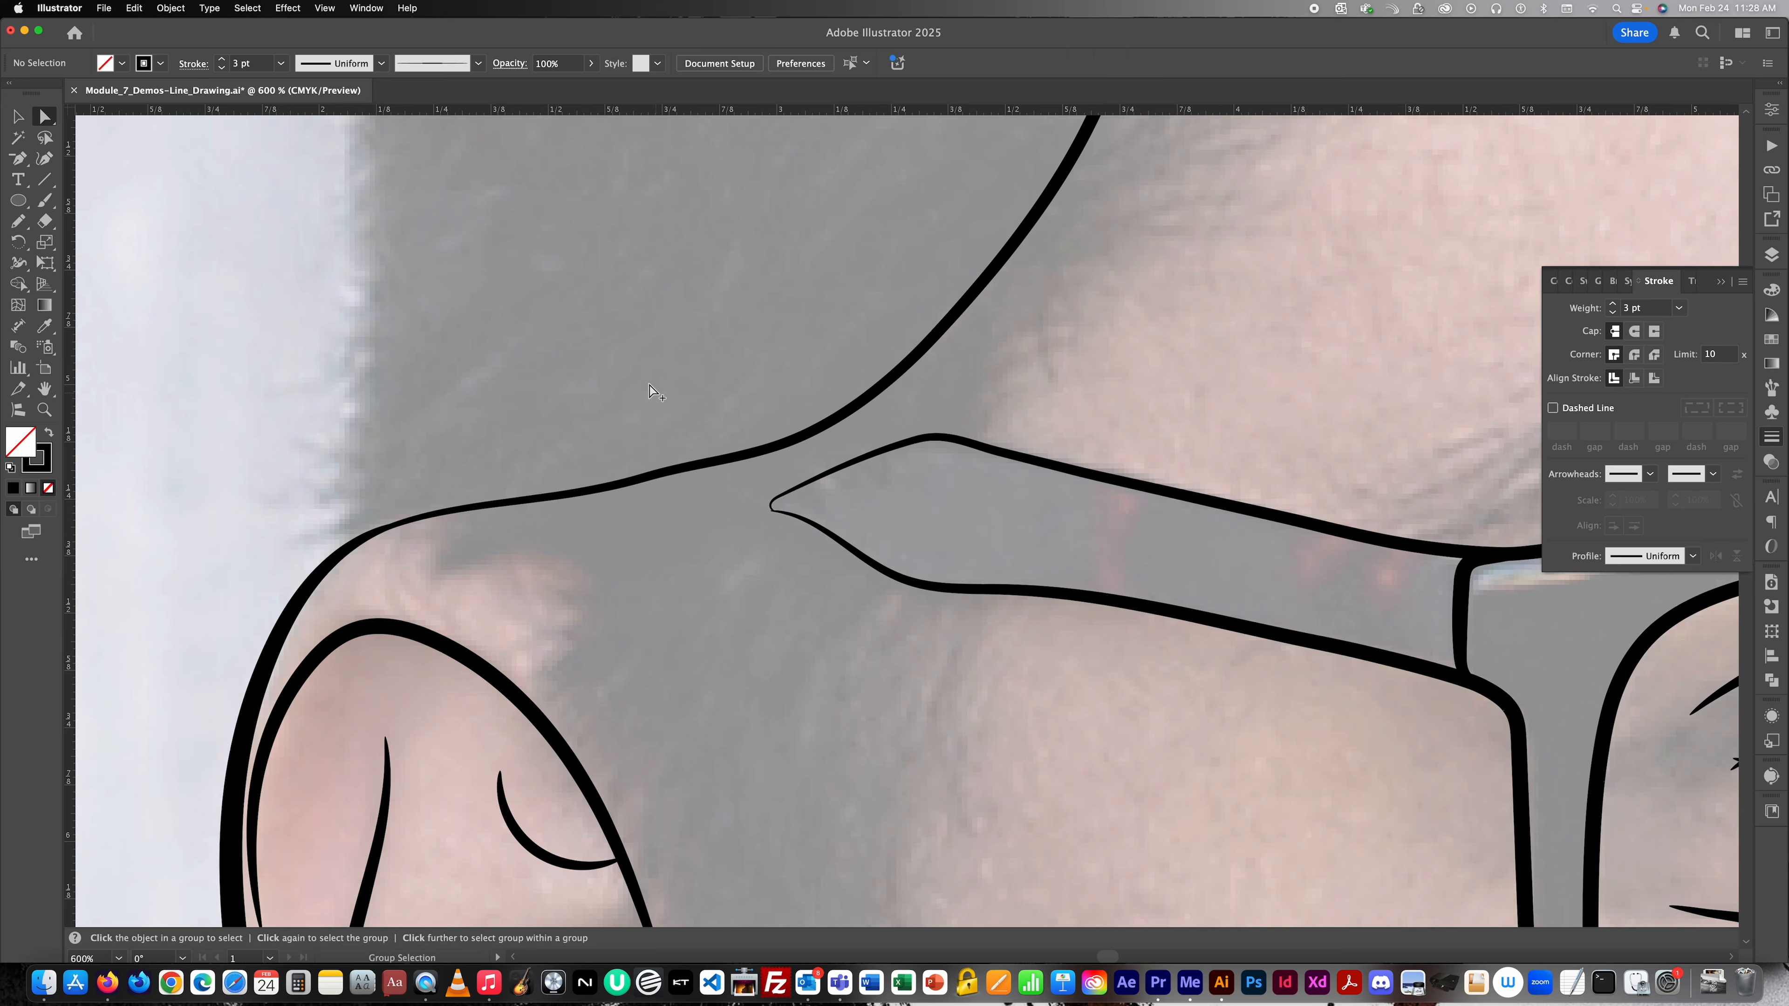
Undo the hairline strokes back to the segment running from the glasses up to the far forehead corner.
{"action": "scroll", "coordinate": [650, 386], "scroll_direction": "down", "scroll_amount": 6}
{"action": "scroll", "coordinate": [1001, 398], "scroll_direction": "right", "scroll_amount": 4}
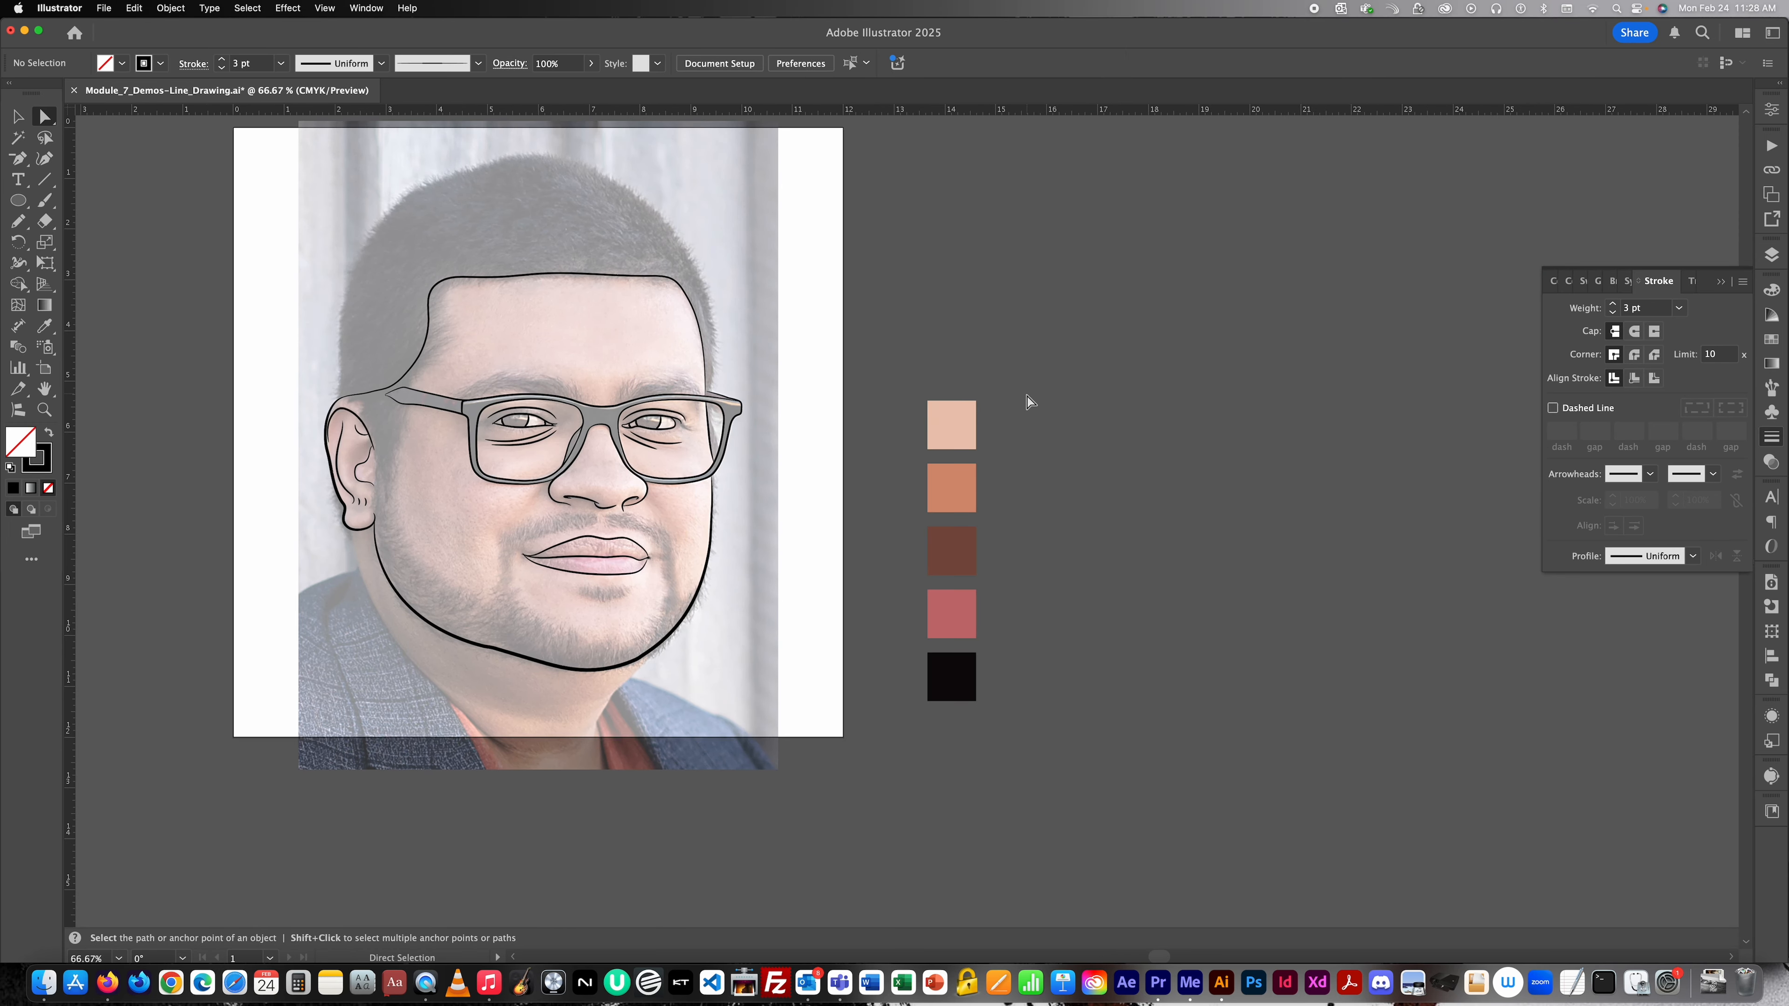
{"action": "scroll", "coordinate": [678, 321], "scroll_direction": "up", "scroll_amount": 2}
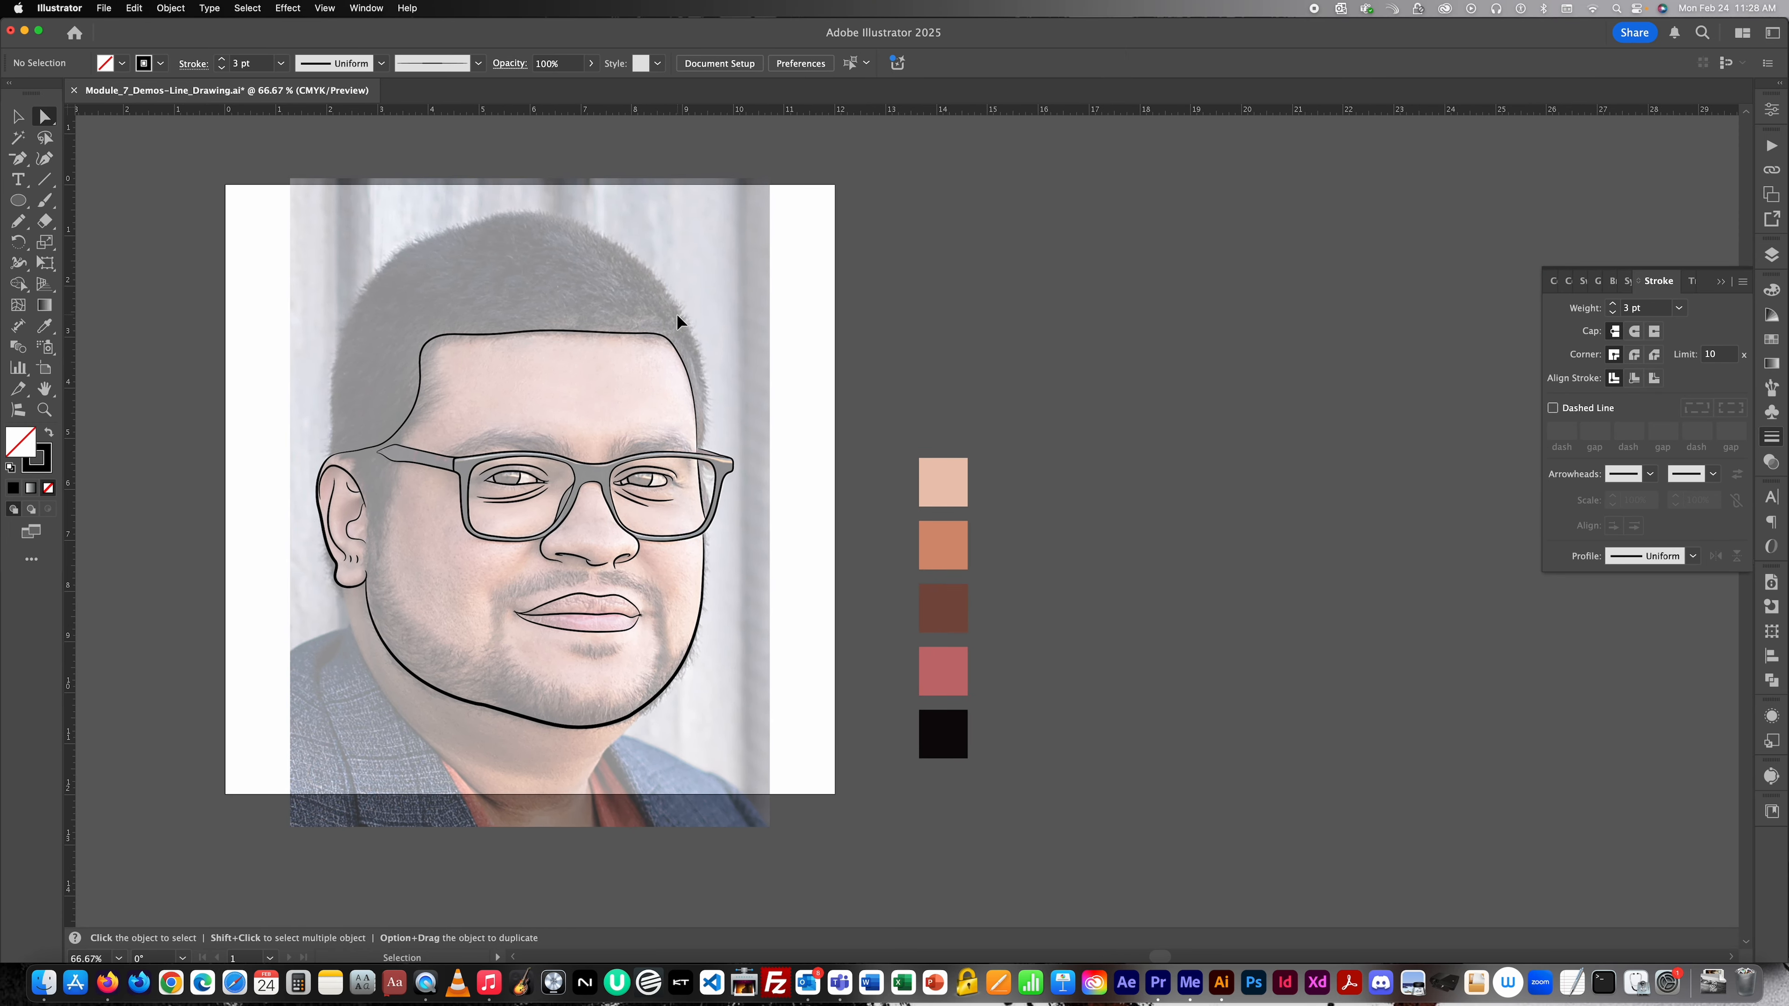
{"action": "scroll", "coordinate": [524, 304], "scroll_direction": "up", "scroll_amount": 1}
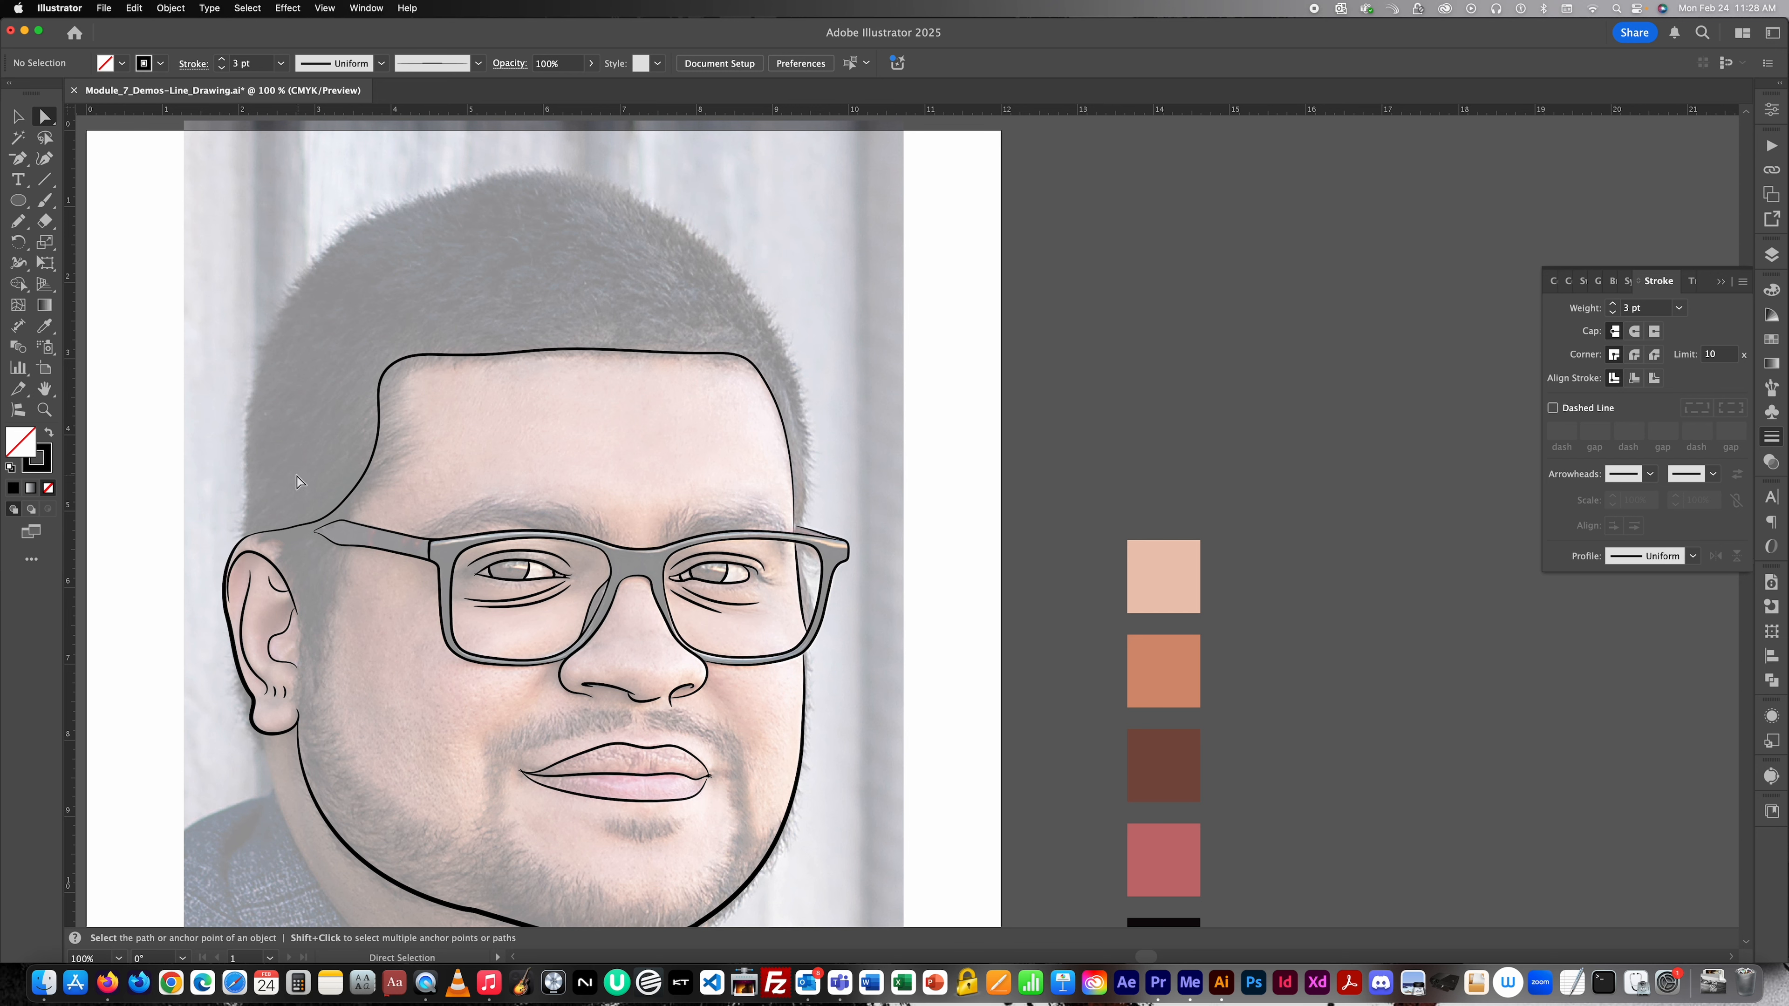
{"action": "scroll", "coordinate": [272, 428], "scroll_direction": "up", "scroll_amount": 1}
{"action": "left_click", "coordinate": [376, 450]}
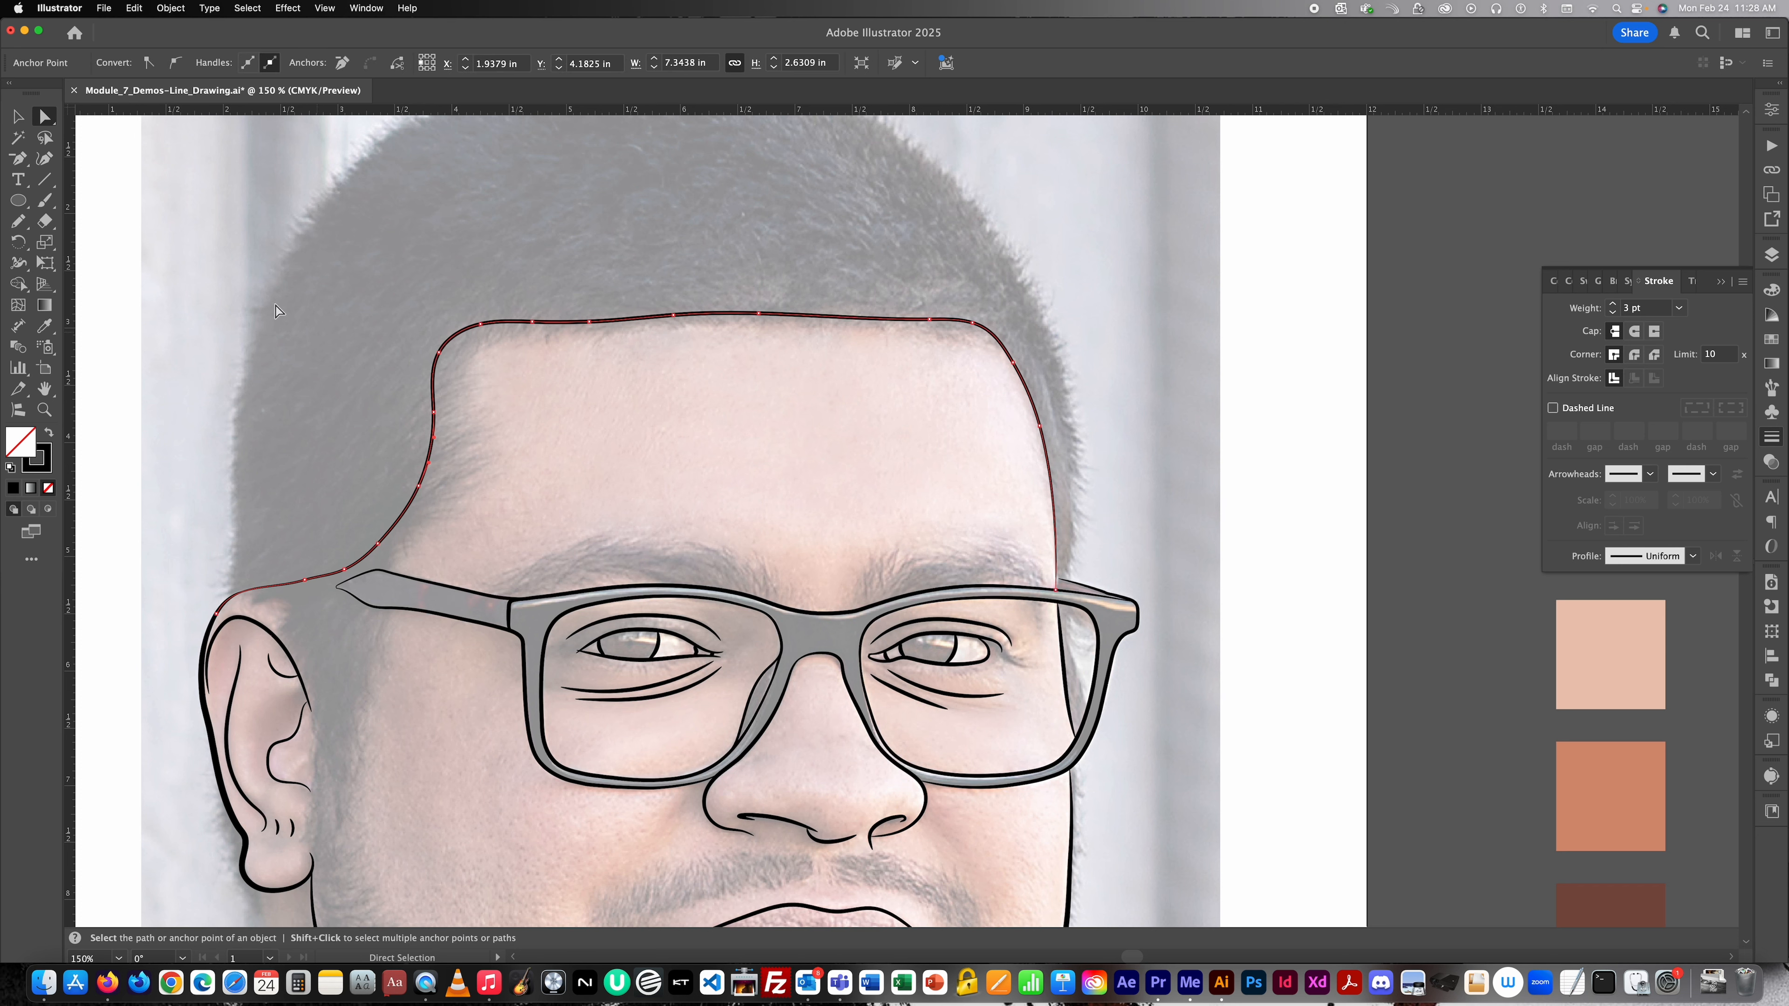
{"action": "key", "text": "Delete"}
{"action": "key", "text": "Delete"}
{"action": "key", "text": "Delete"}
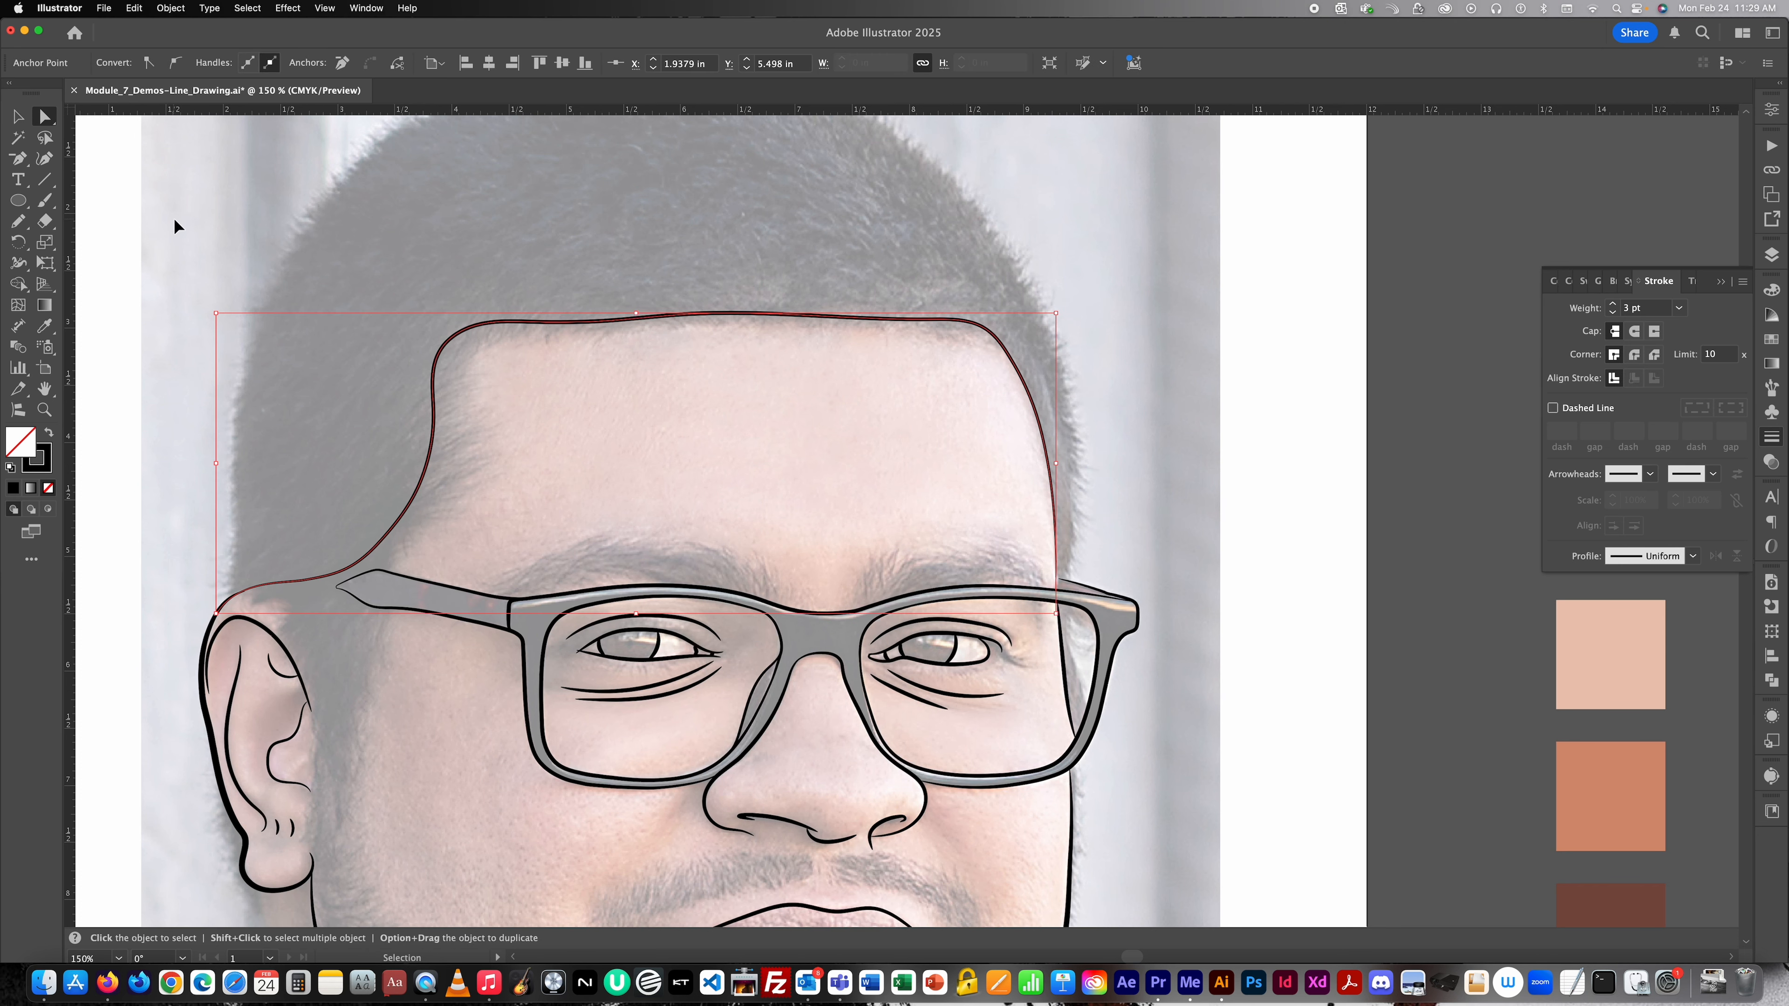
{"action": "key", "text": "a"}
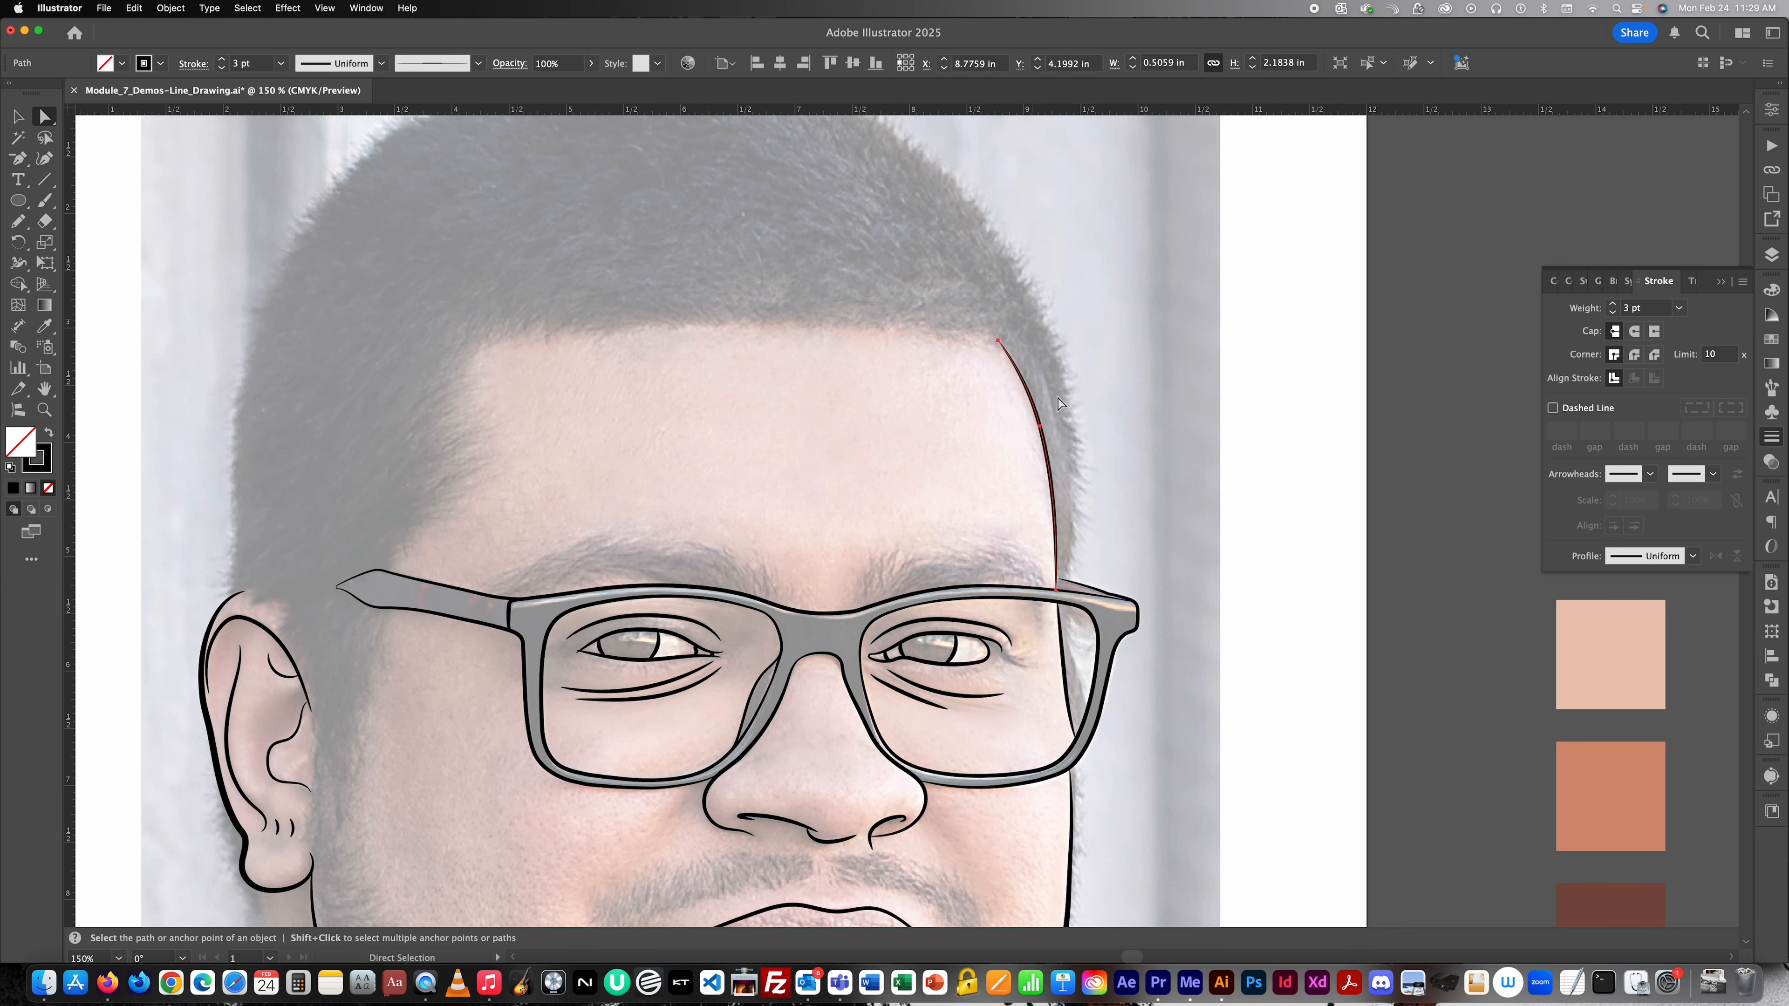
Undo one more hairline extension, back to the short stroke just above the far glasses lens, with the Paintbrush active.
{"action": "scroll", "coordinate": [888, 365], "scroll_direction": "up", "scroll_amount": 3}
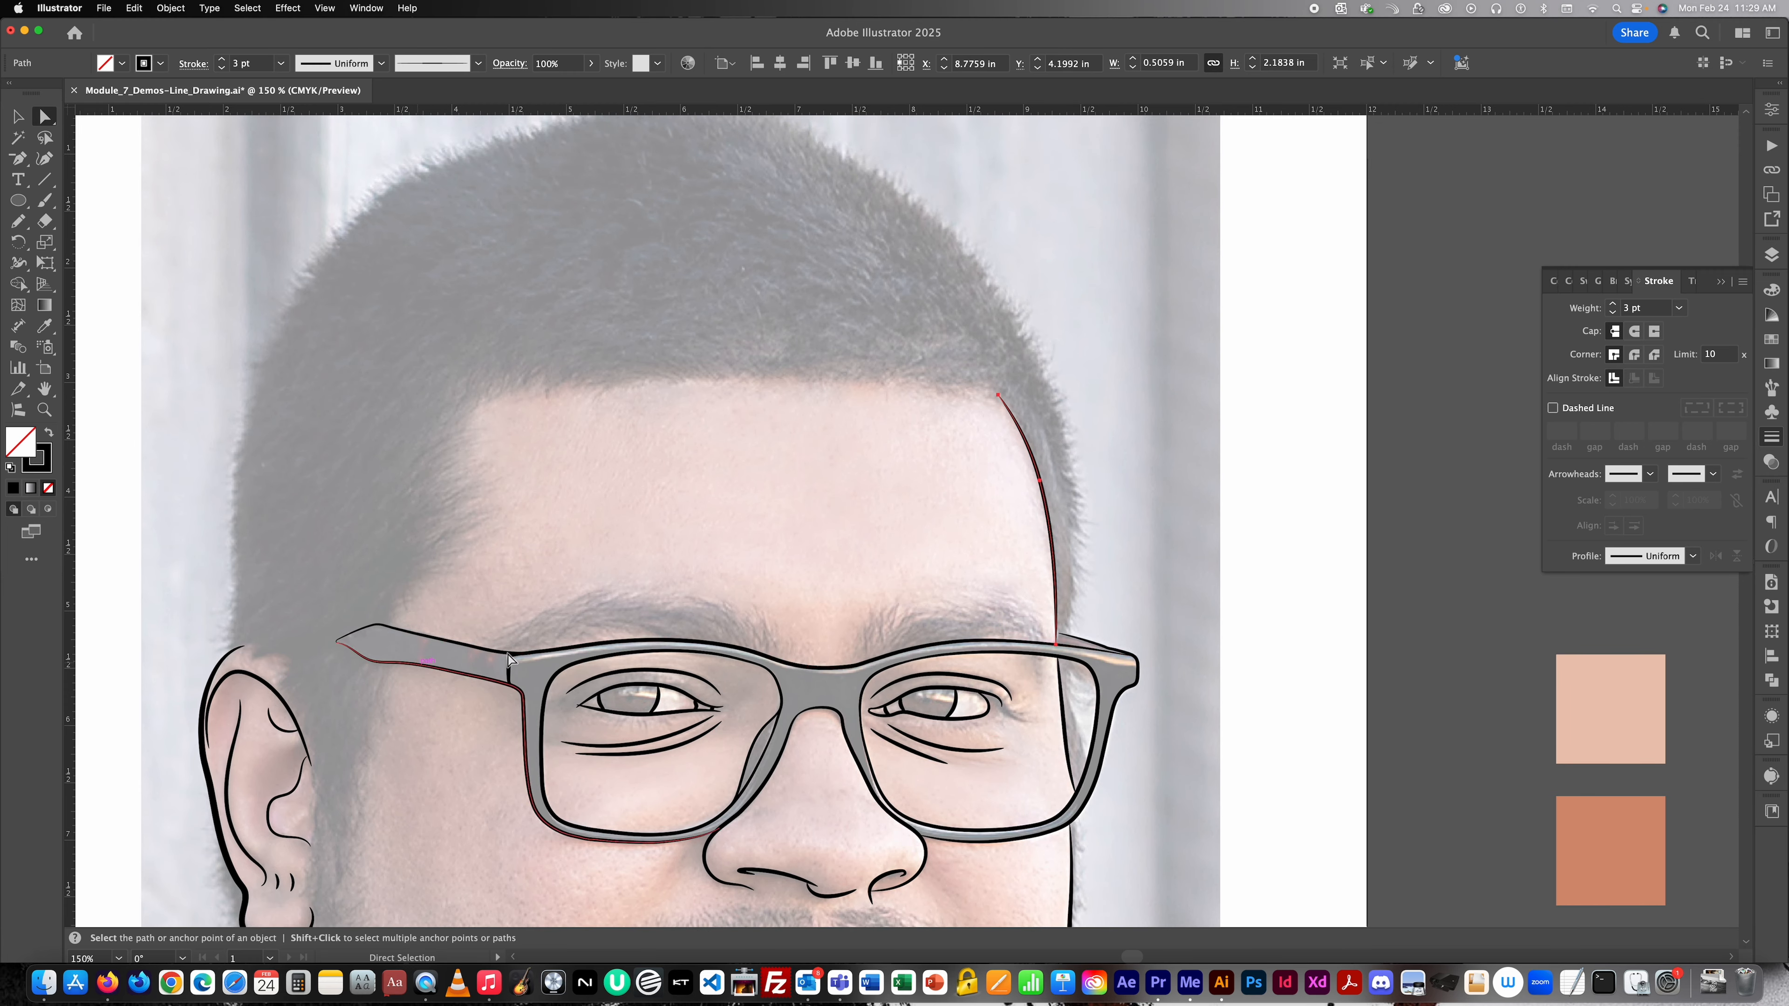
{"action": "scroll", "coordinate": [462, 610], "scroll_direction": "down", "scroll_amount": 5}
{"action": "scroll", "coordinate": [495, 485], "scroll_direction": "up", "scroll_amount": 4}
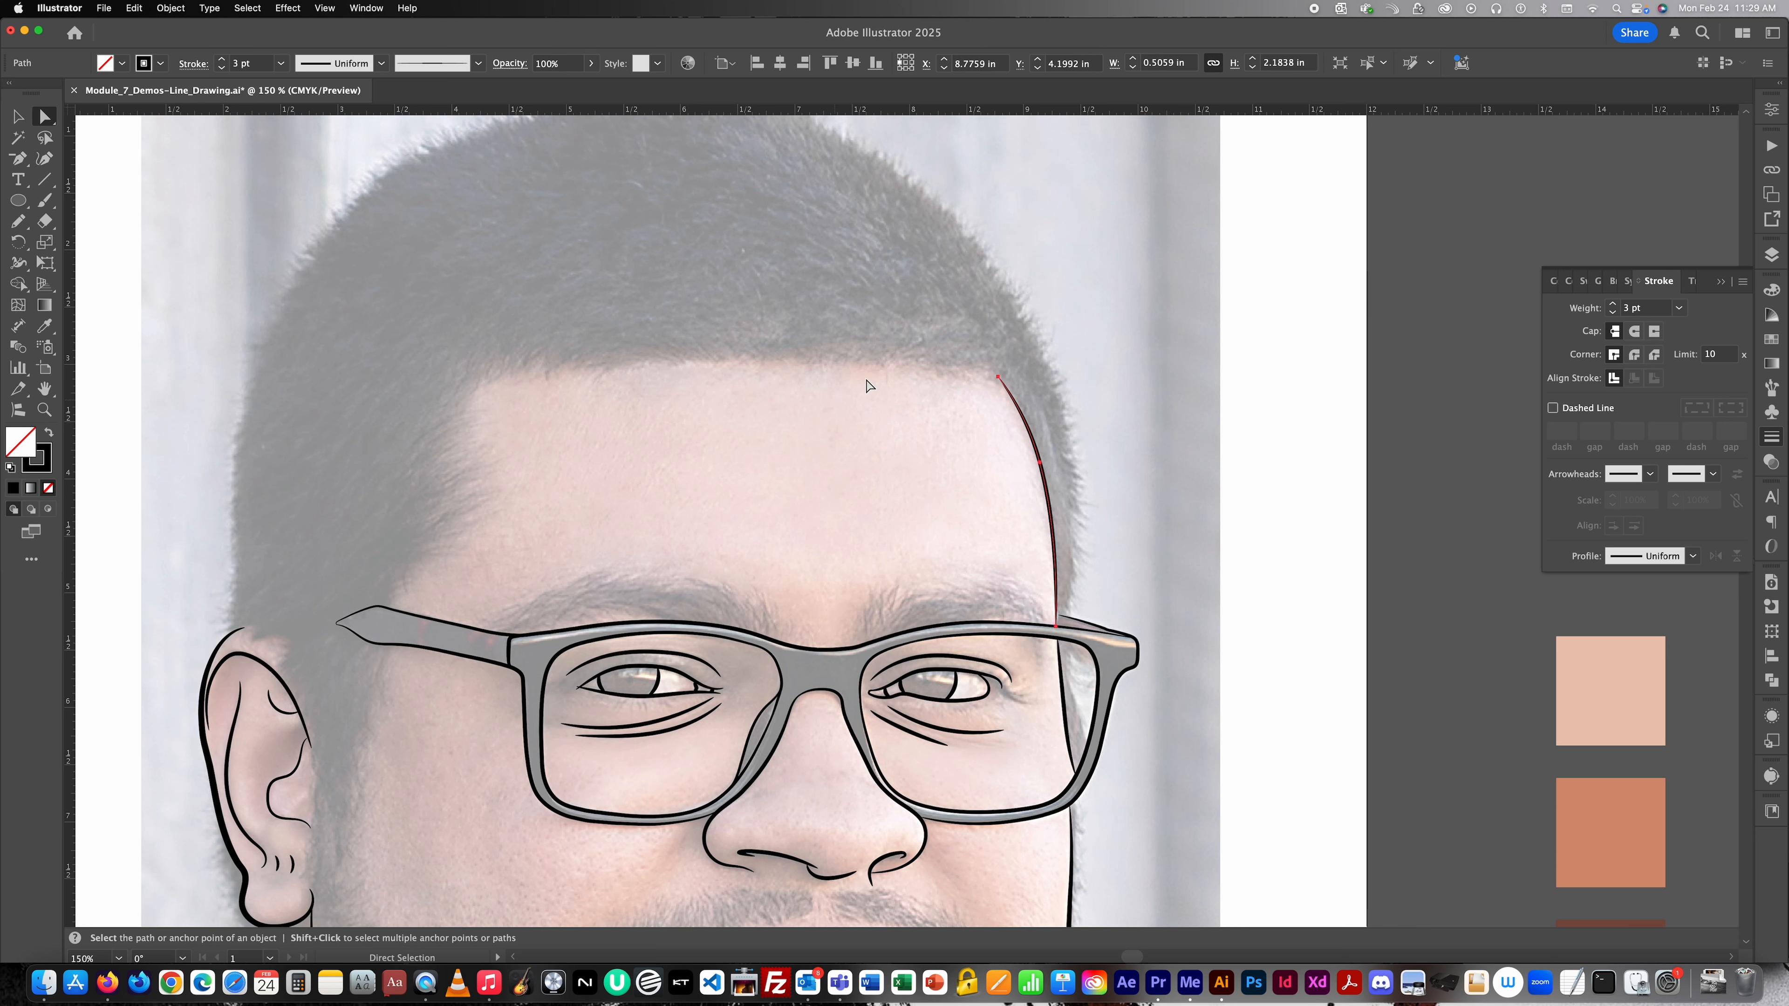
{"action": "scroll", "coordinate": [978, 428], "scroll_direction": "up", "scroll_amount": 1}
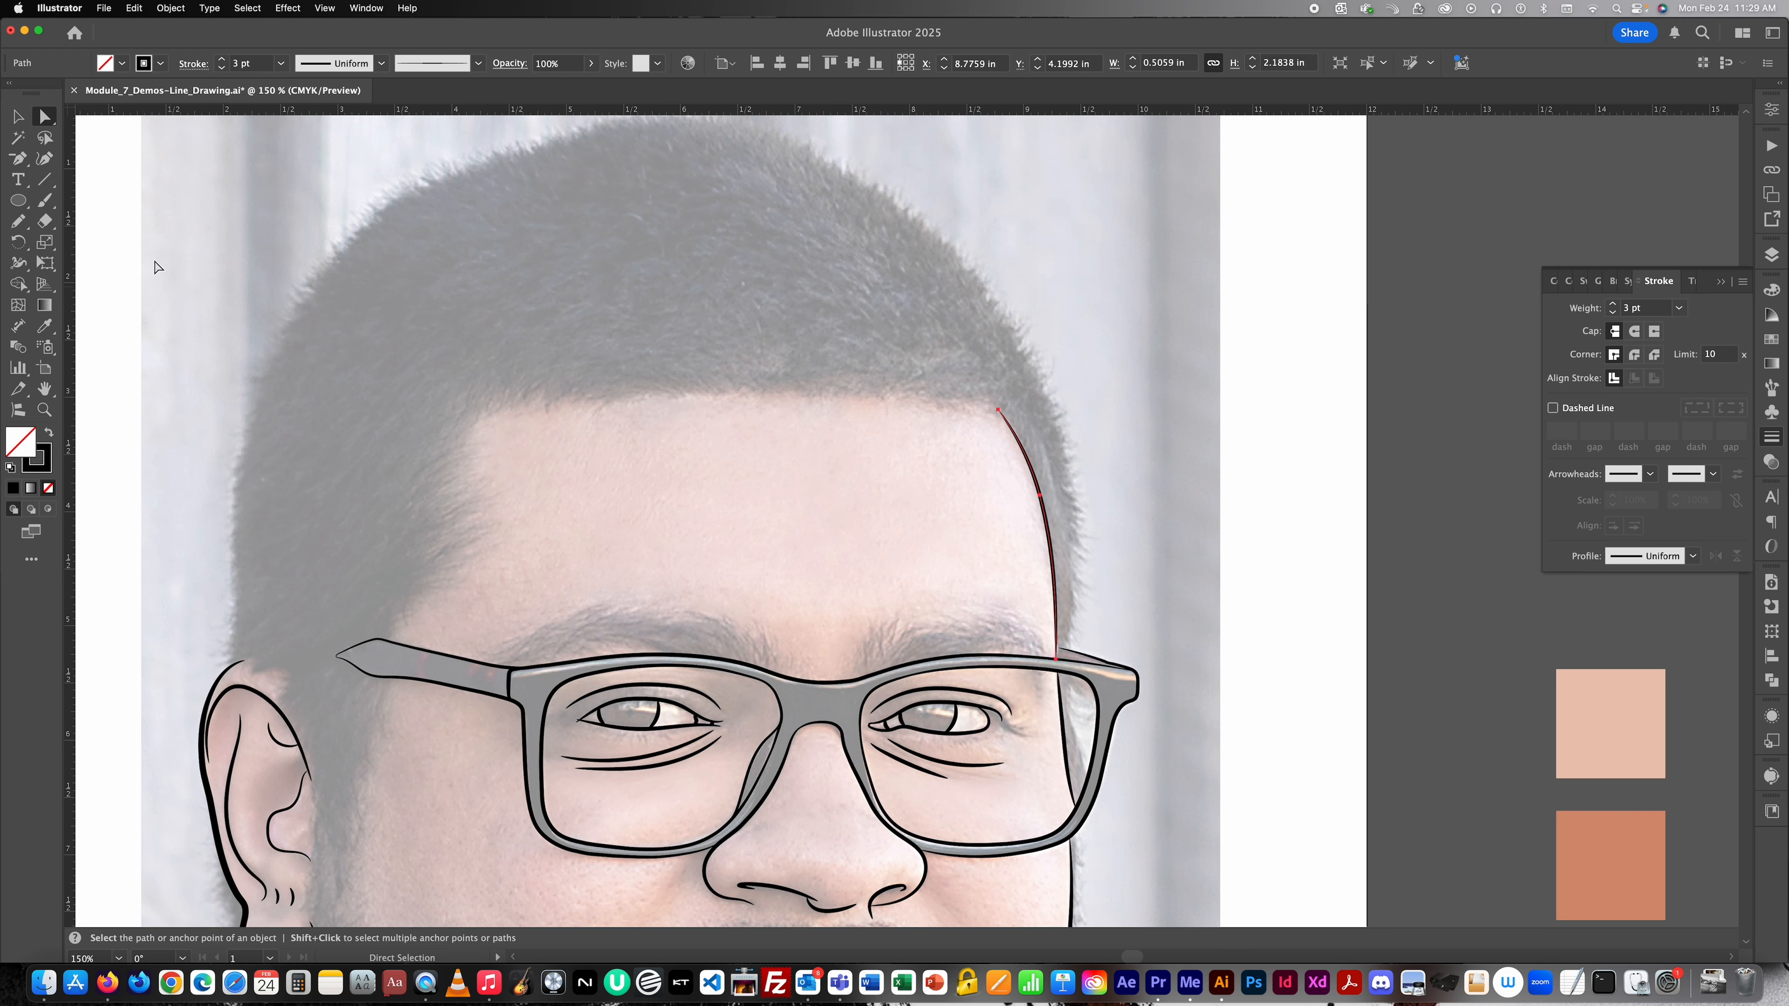
{"action": "left_click", "coordinate": [44, 201]}
{"action": "scroll", "coordinate": [1059, 388], "scroll_direction": "up", "scroll_amount": 1}
{"action": "scroll", "coordinate": [1031, 412], "scroll_direction": "up", "scroll_amount": 2}
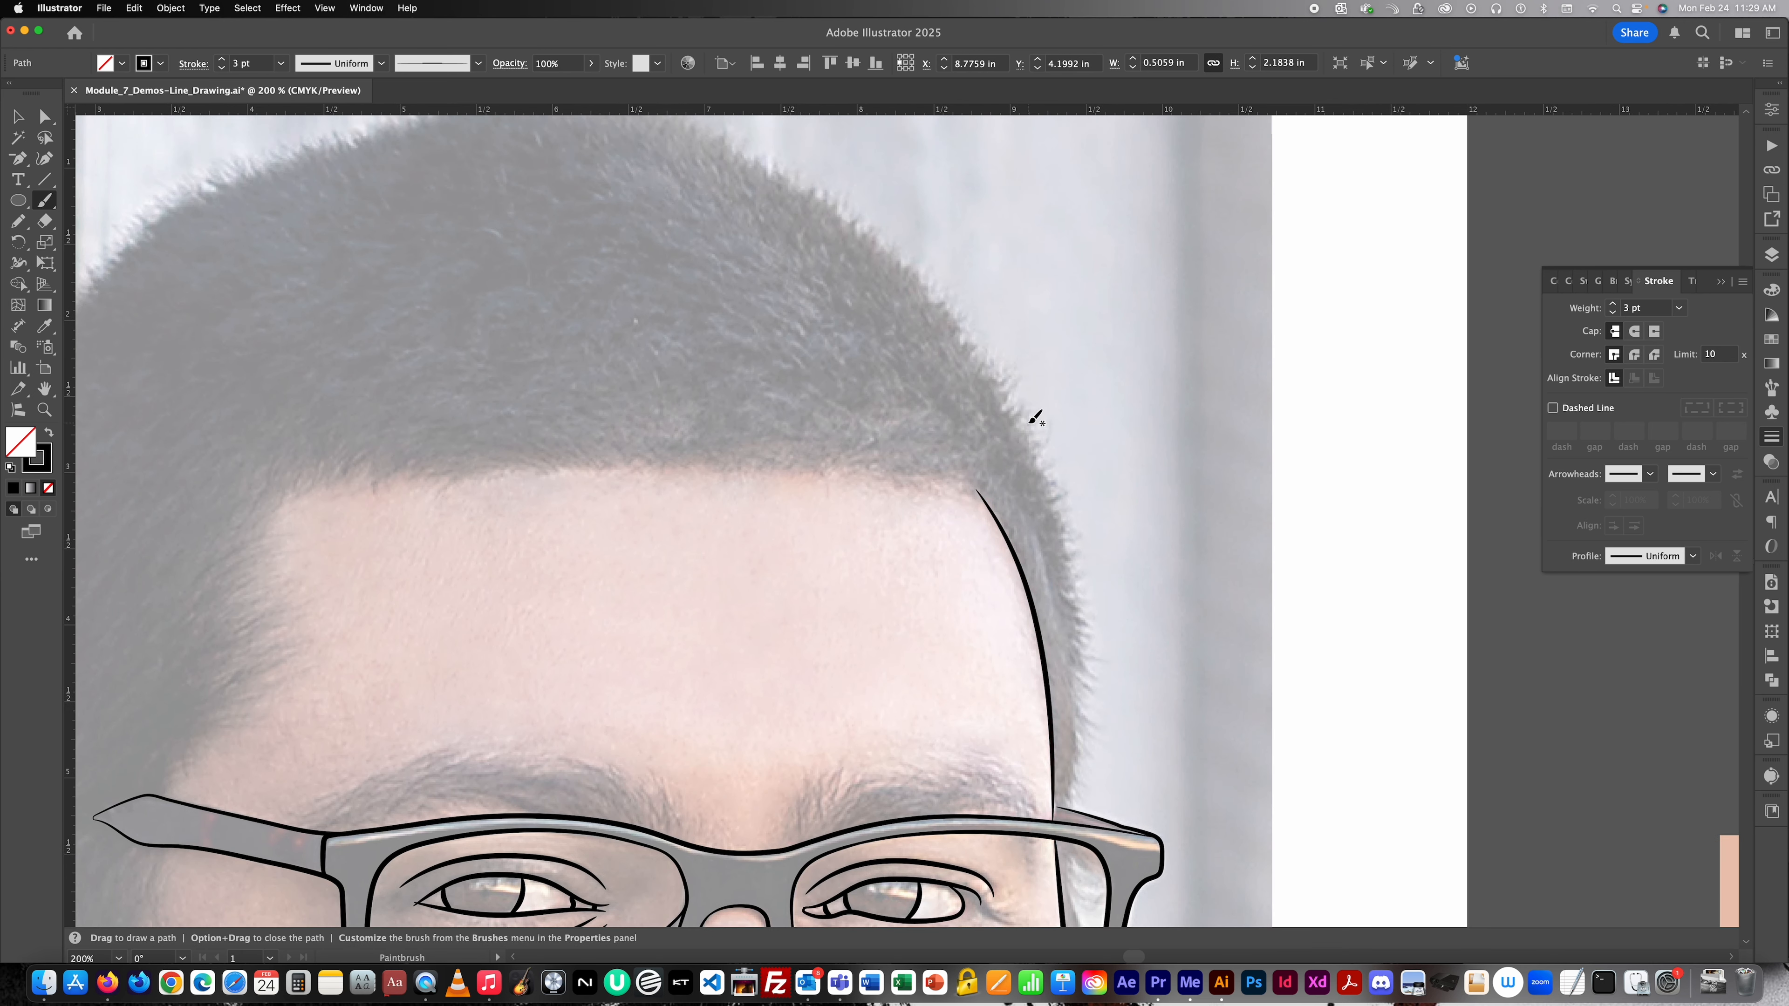
{"action": "key", "text": "super+z"}
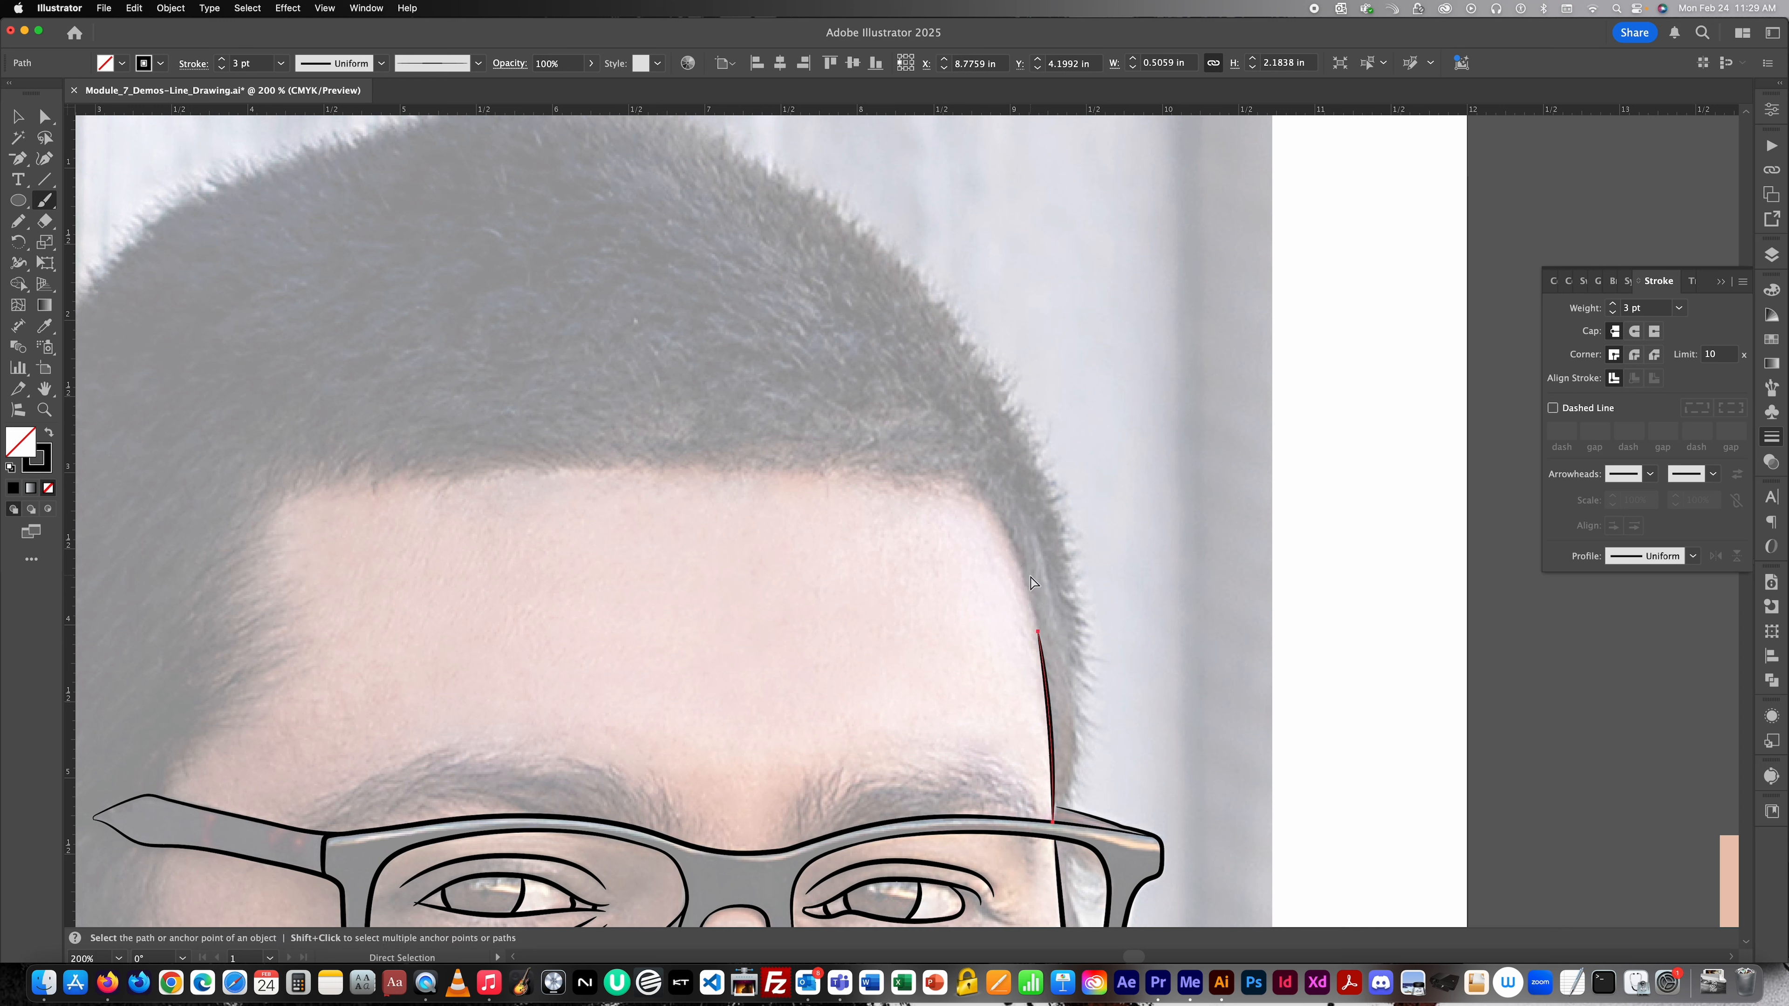
Try to extend the stroke up the far side of the head toward the crown, about 1.84 in wide and 4.03 in tall overall.
{"action": "left_click_drag", "start_coordinate": [1040, 638], "coordinate": [997, 466]}
{"action": "key", "text": "super+z"}
{"action": "key", "text": "super+equal"}
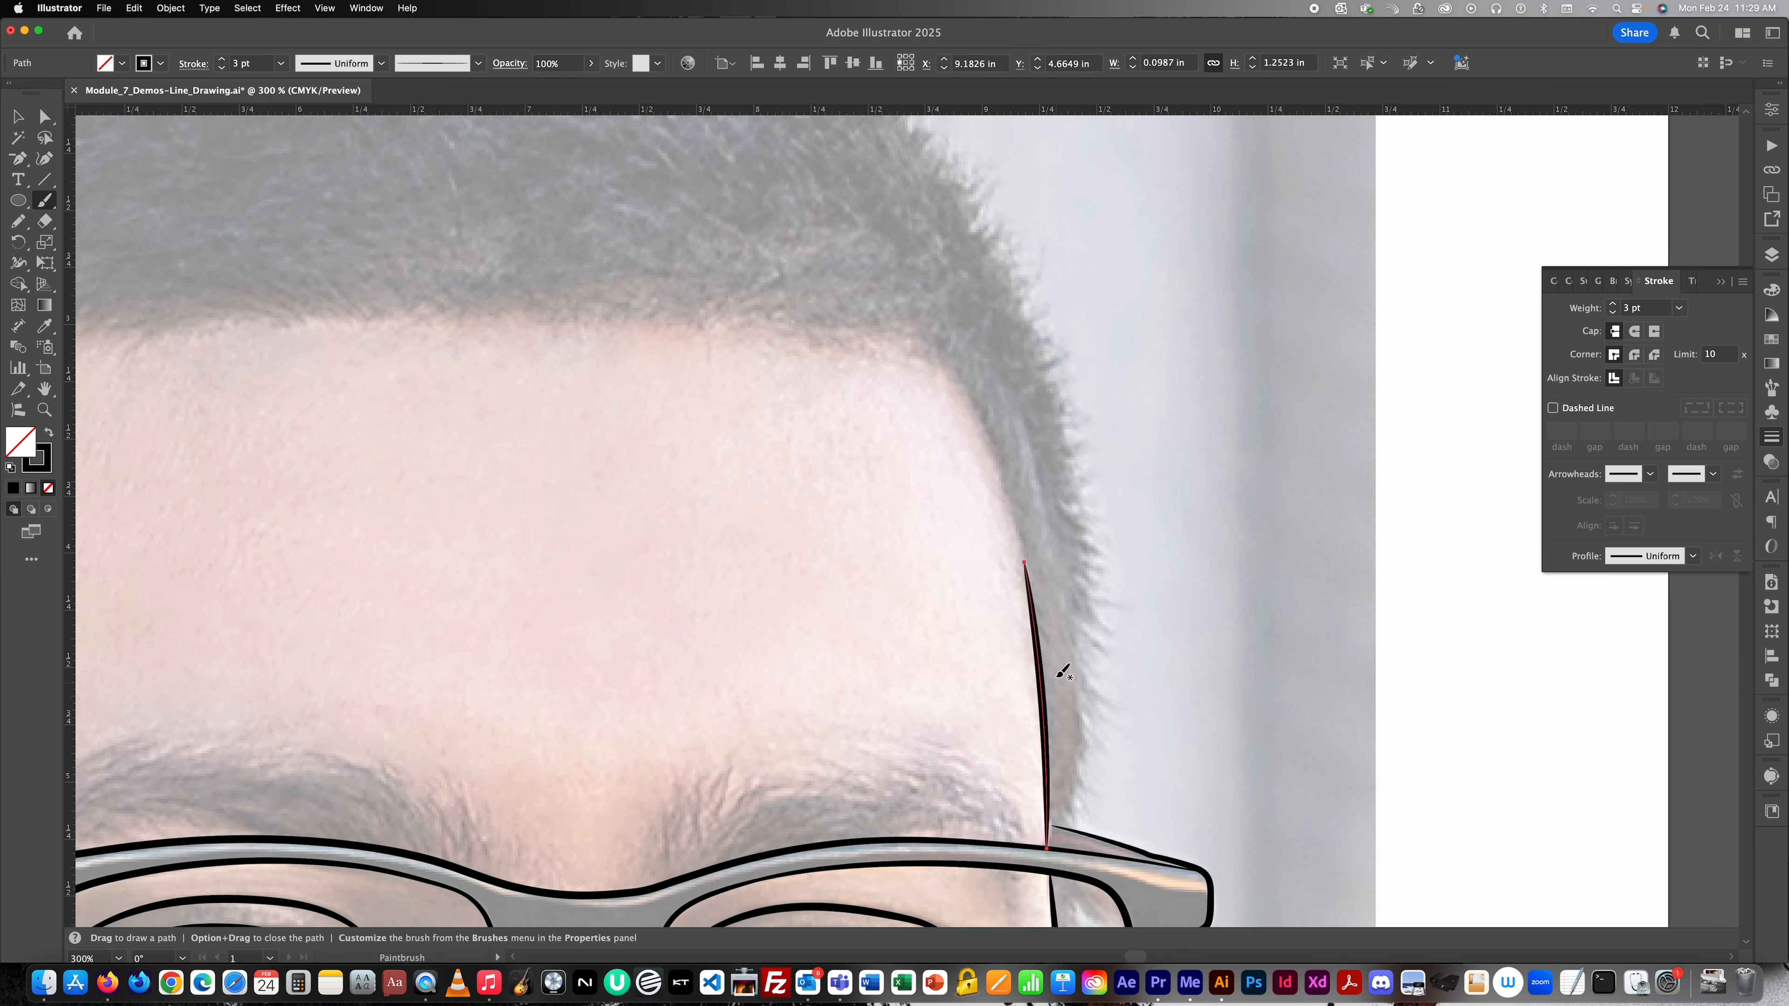
{"action": "key", "text": "super+minus"}
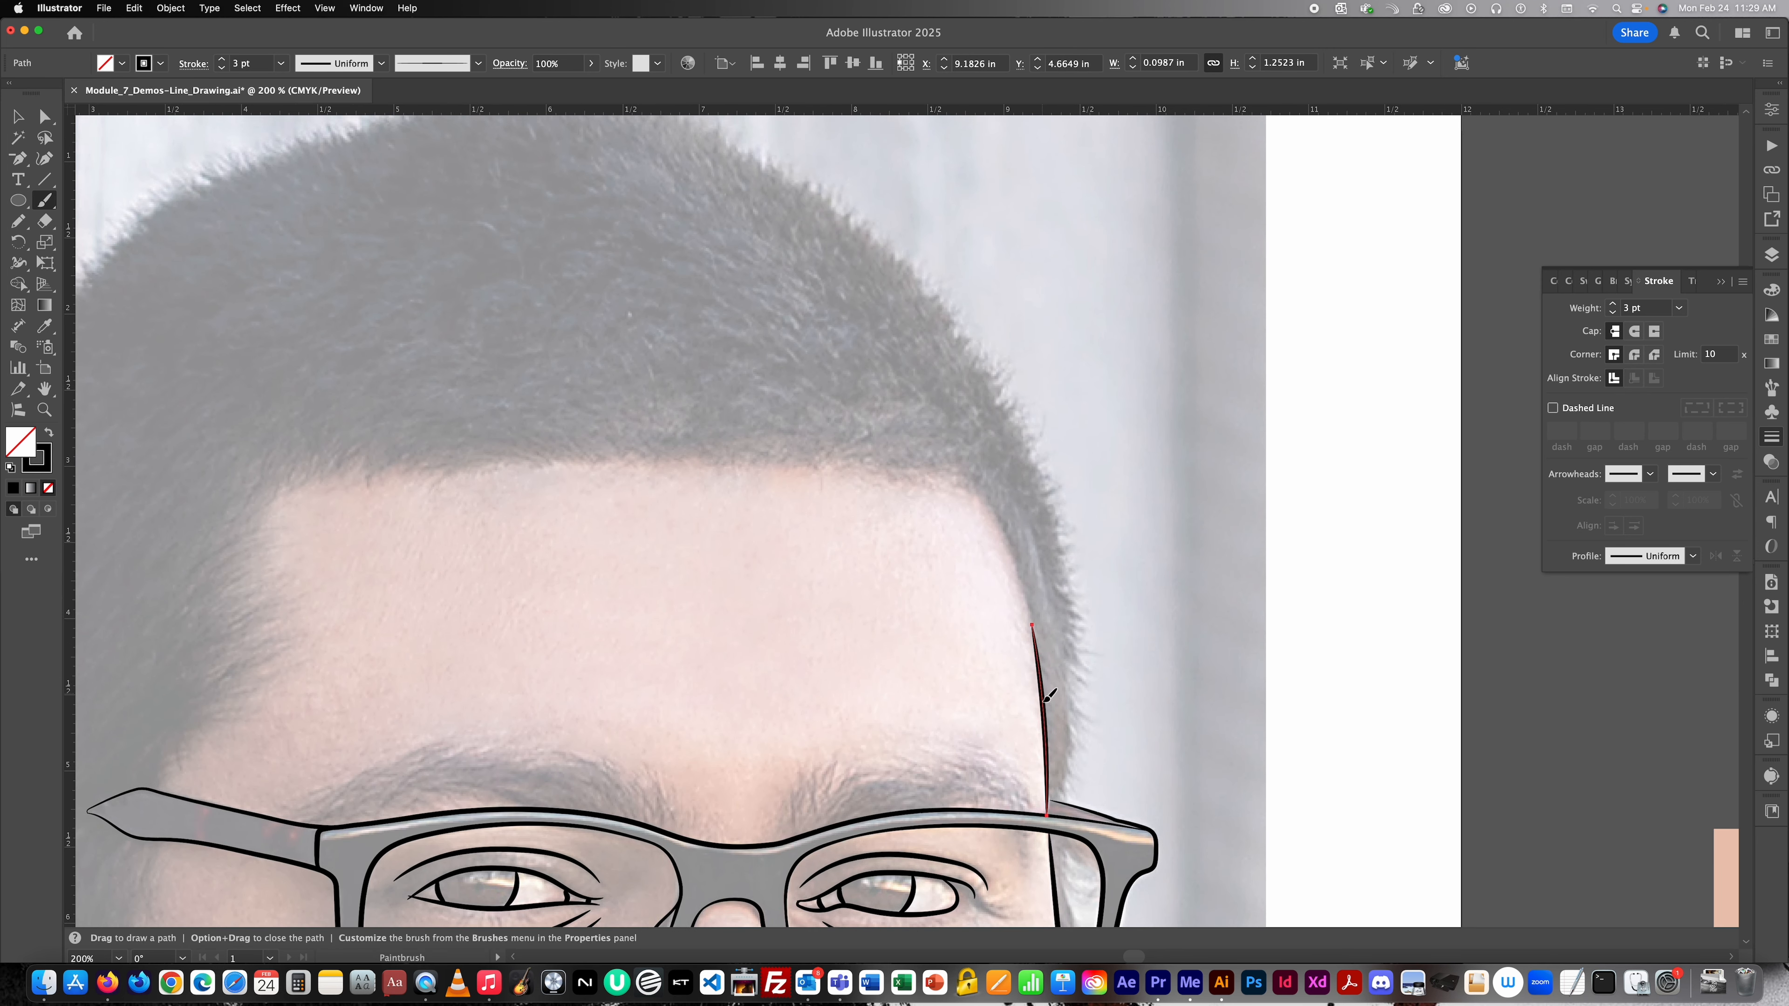
{"action": "mouse_move", "coordinate": [1038, 654]}
{"action": "left_mouse_down"}
{"action": "mouse_move", "coordinate": [999, 431]}
{"action": "mouse_move", "coordinate": [971, 378]}
{"action": "mouse_move", "coordinate": [878, 272]}
{"action": "mouse_move", "coordinate": [778, 191]}
{"action": "mouse_move", "coordinate": [767, 201]}
{"action": "left_mouse_up"}
Extend the head outline over the crown and partway down the near side, about 6.81 in wide and 4.55 in tall overall.
{"action": "scroll", "coordinate": [822, 315], "scroll_direction": "right", "scroll_amount": 3}
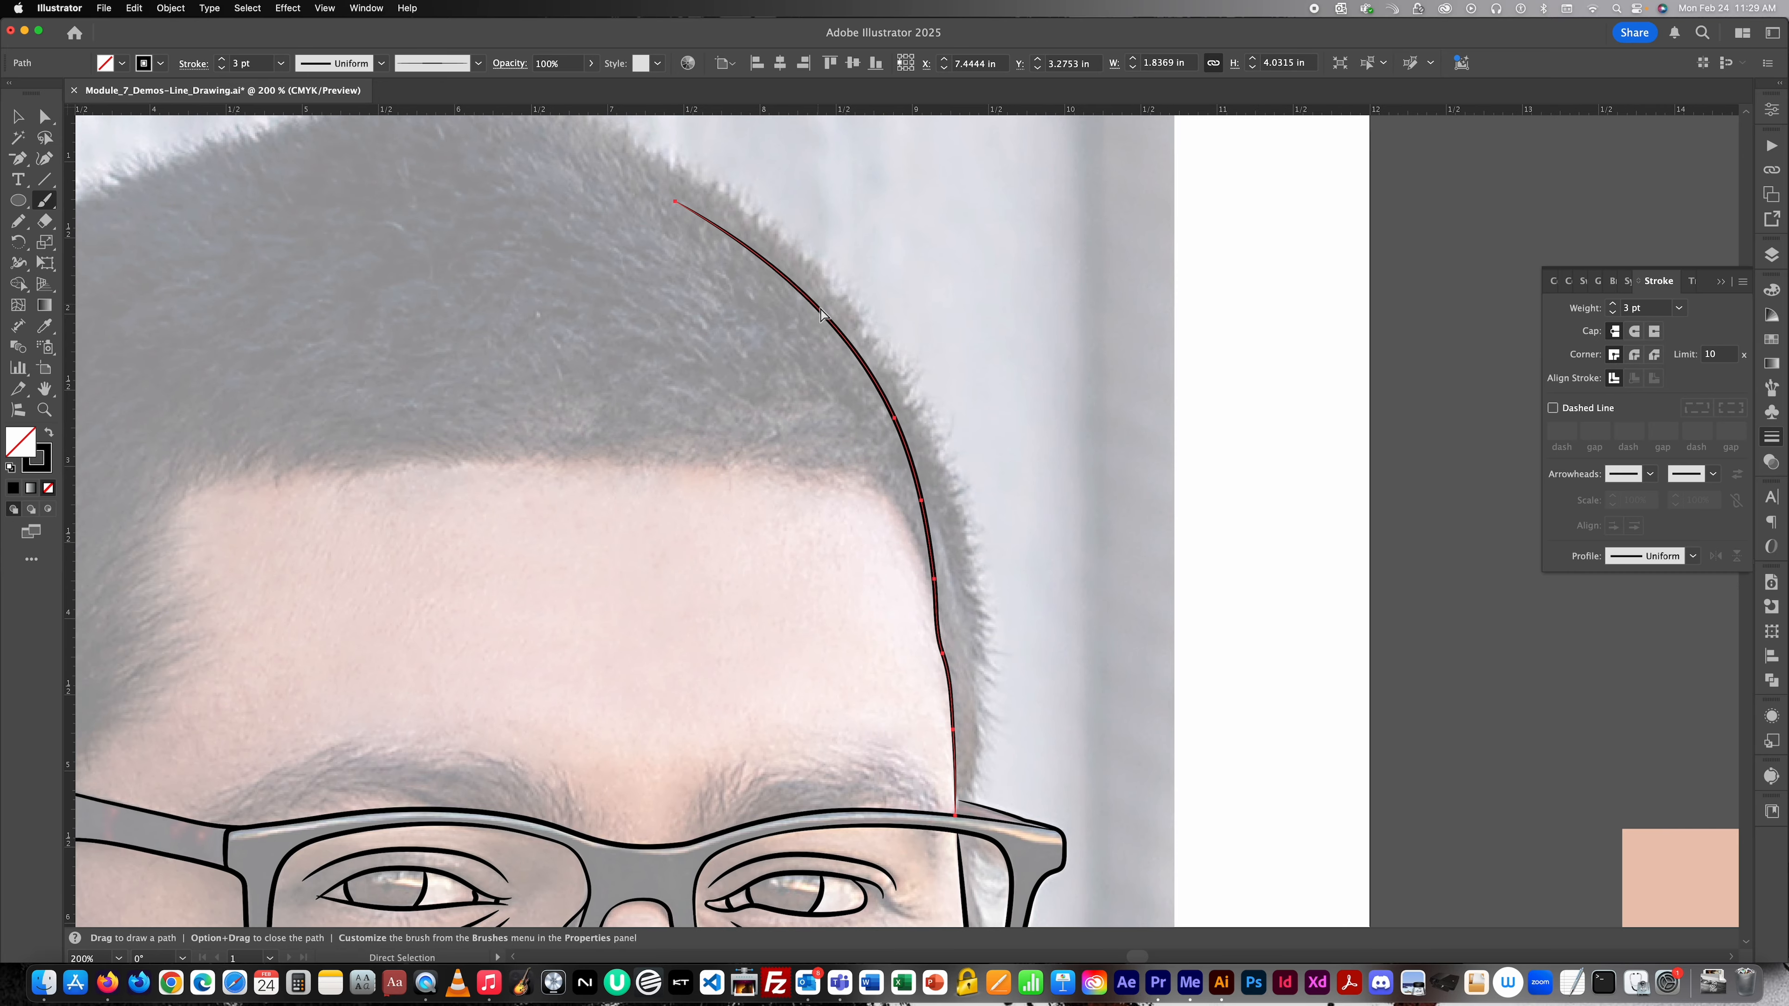
{"action": "scroll", "coordinate": [824, 313], "scroll_direction": "left", "scroll_amount": 10}
{"action": "scroll", "coordinate": [824, 313], "scroll_direction": "up", "scroll_amount": 5}
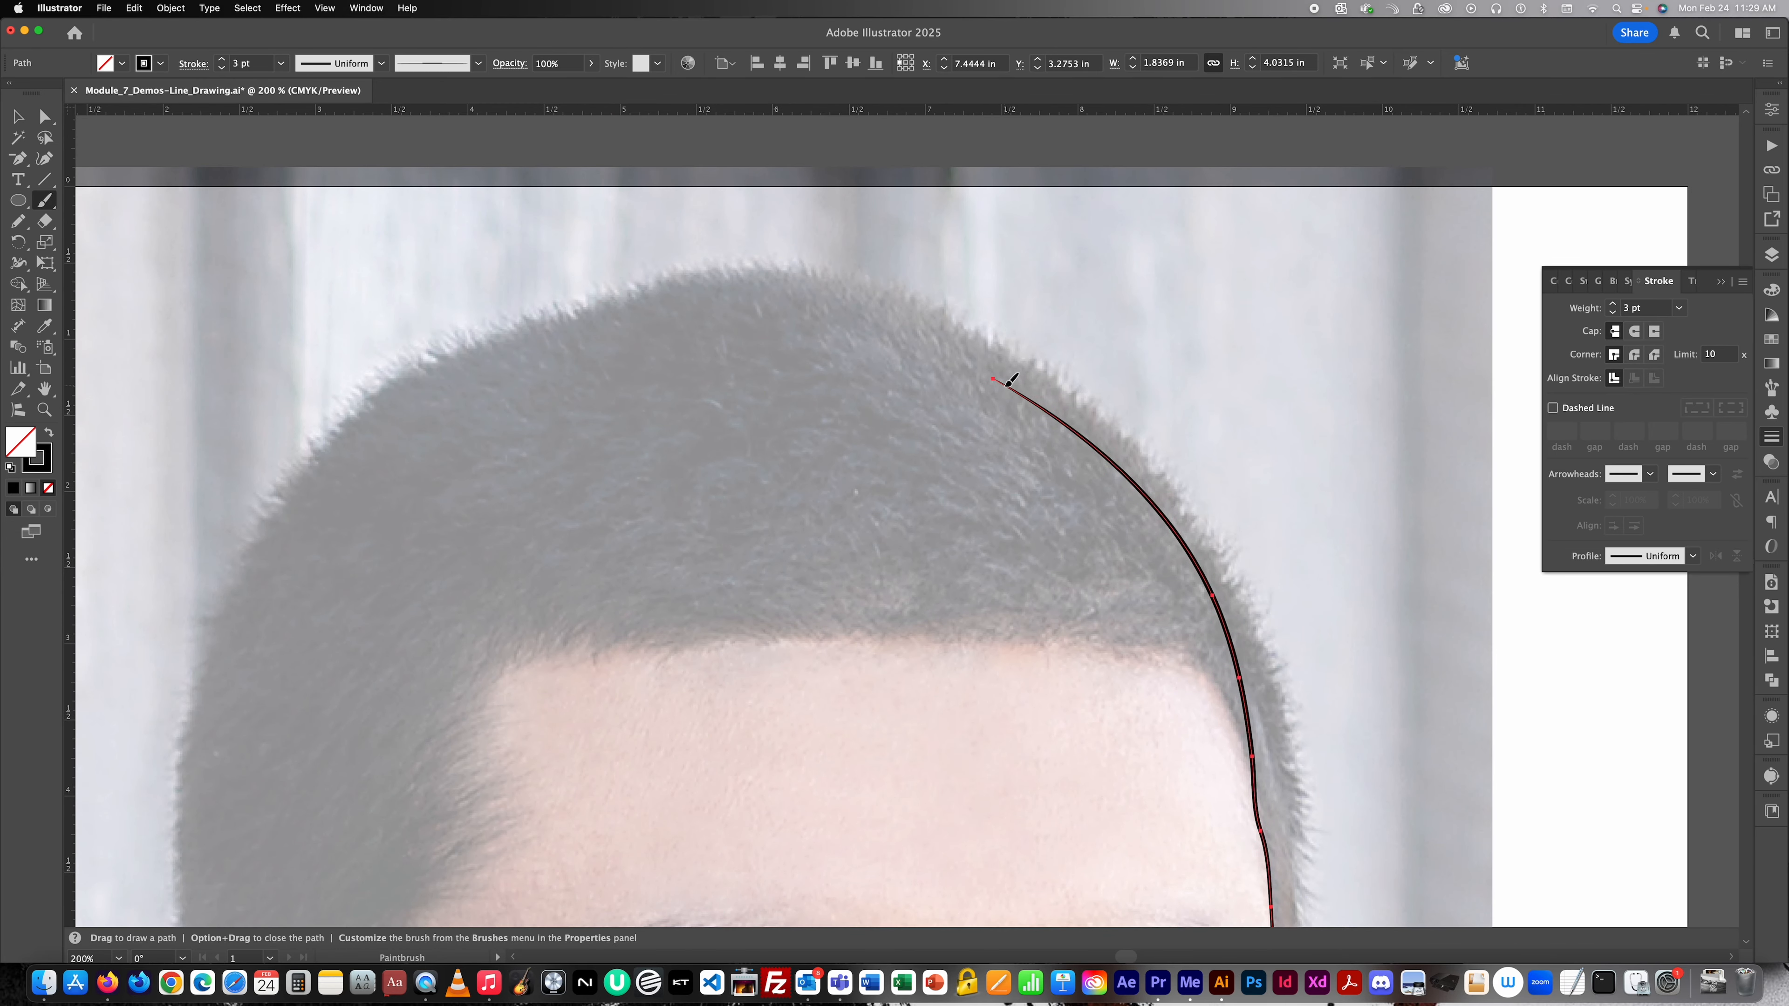
{"action": "left_click_drag", "start_coordinate": [962, 355], "coordinate": [894, 326]}
{"action": "mouse_move", "coordinate": [798, 294]}
{"action": "left_mouse_down"}
{"action": "mouse_move", "coordinate": [658, 307]}
{"action": "mouse_move", "coordinate": [428, 389]}
{"action": "mouse_move", "coordinate": [362, 432]}
{"action": "mouse_move", "coordinate": [240, 611]}
{"action": "left_mouse_up"}
Extend the head outline down the near side of the hair to the top of the ear, and deselect it.
{"action": "scroll", "coordinate": [442, 562], "scroll_direction": "right", "scroll_amount": 2}
{"action": "scroll", "coordinate": [493, 585], "scroll_direction": "left", "scroll_amount": 5}
{"action": "scroll", "coordinate": [474, 529], "scroll_direction": "down", "scroll_amount": 3}
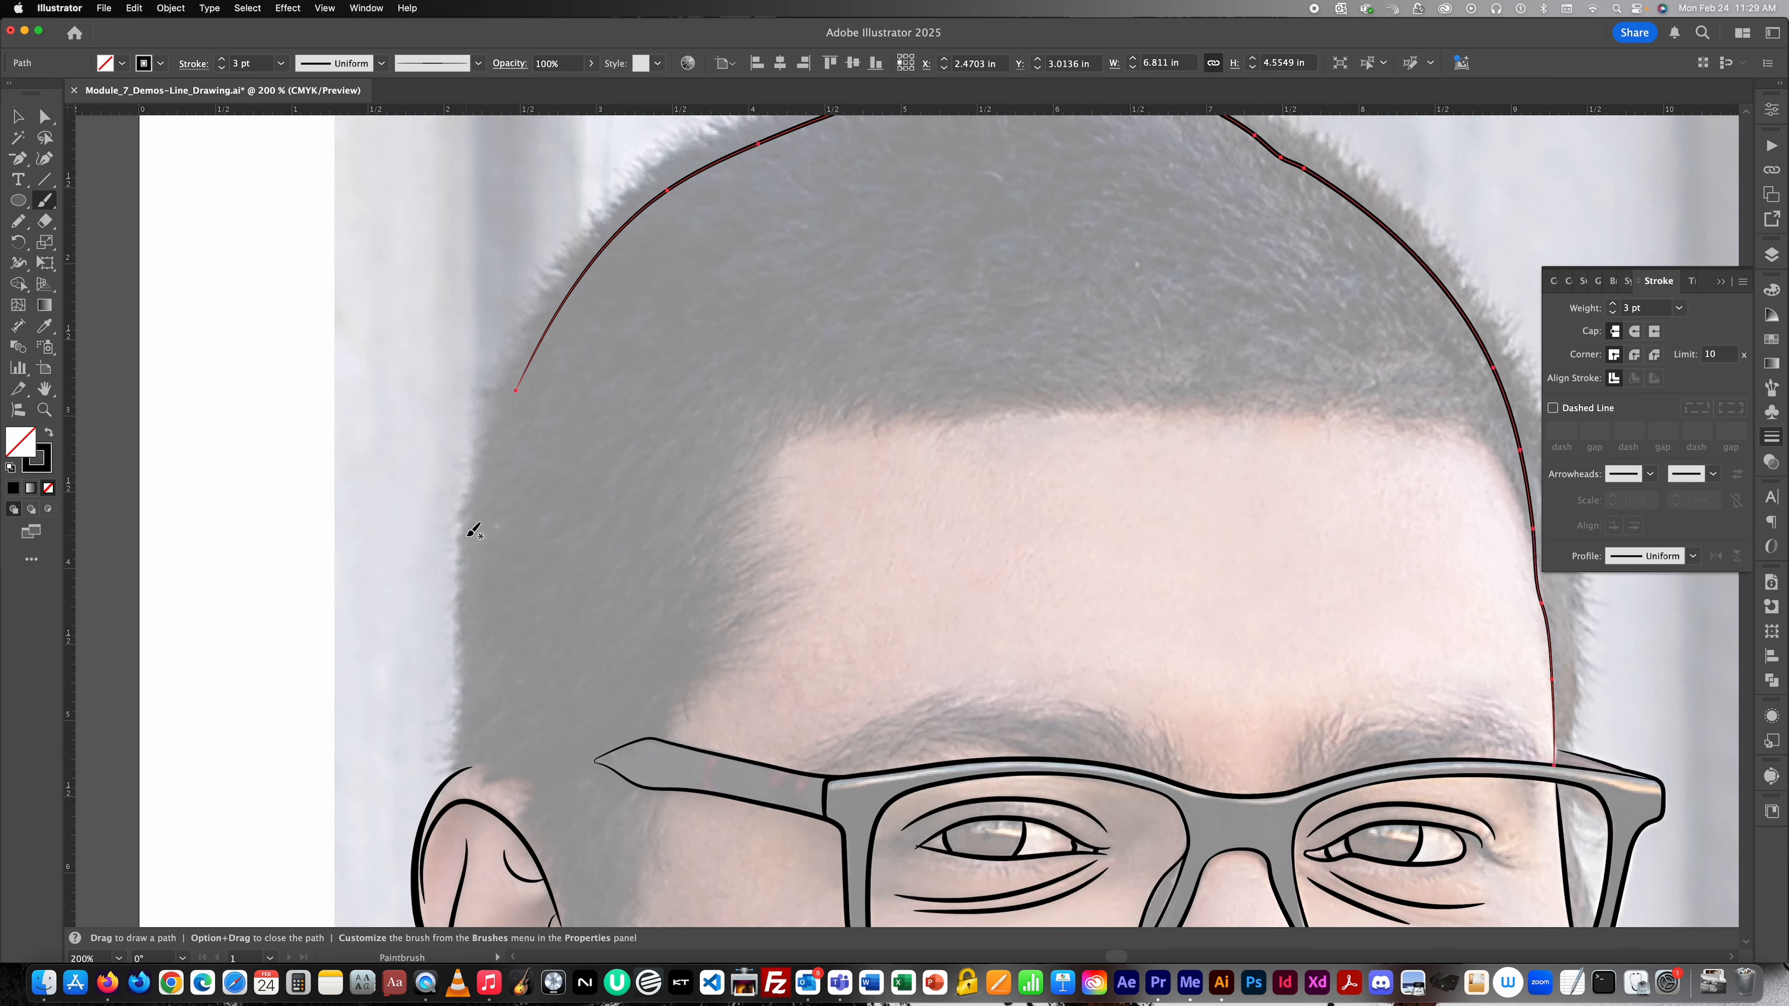
{"action": "mouse_move", "coordinate": [518, 392]}
{"action": "left_mouse_down"}
{"action": "mouse_move", "coordinate": [484, 474]}
{"action": "mouse_move", "coordinate": [472, 733]}
{"action": "mouse_move", "coordinate": [433, 796]}
{"action": "left_mouse_up"}
{"action": "key", "text": "super+shift+a"}
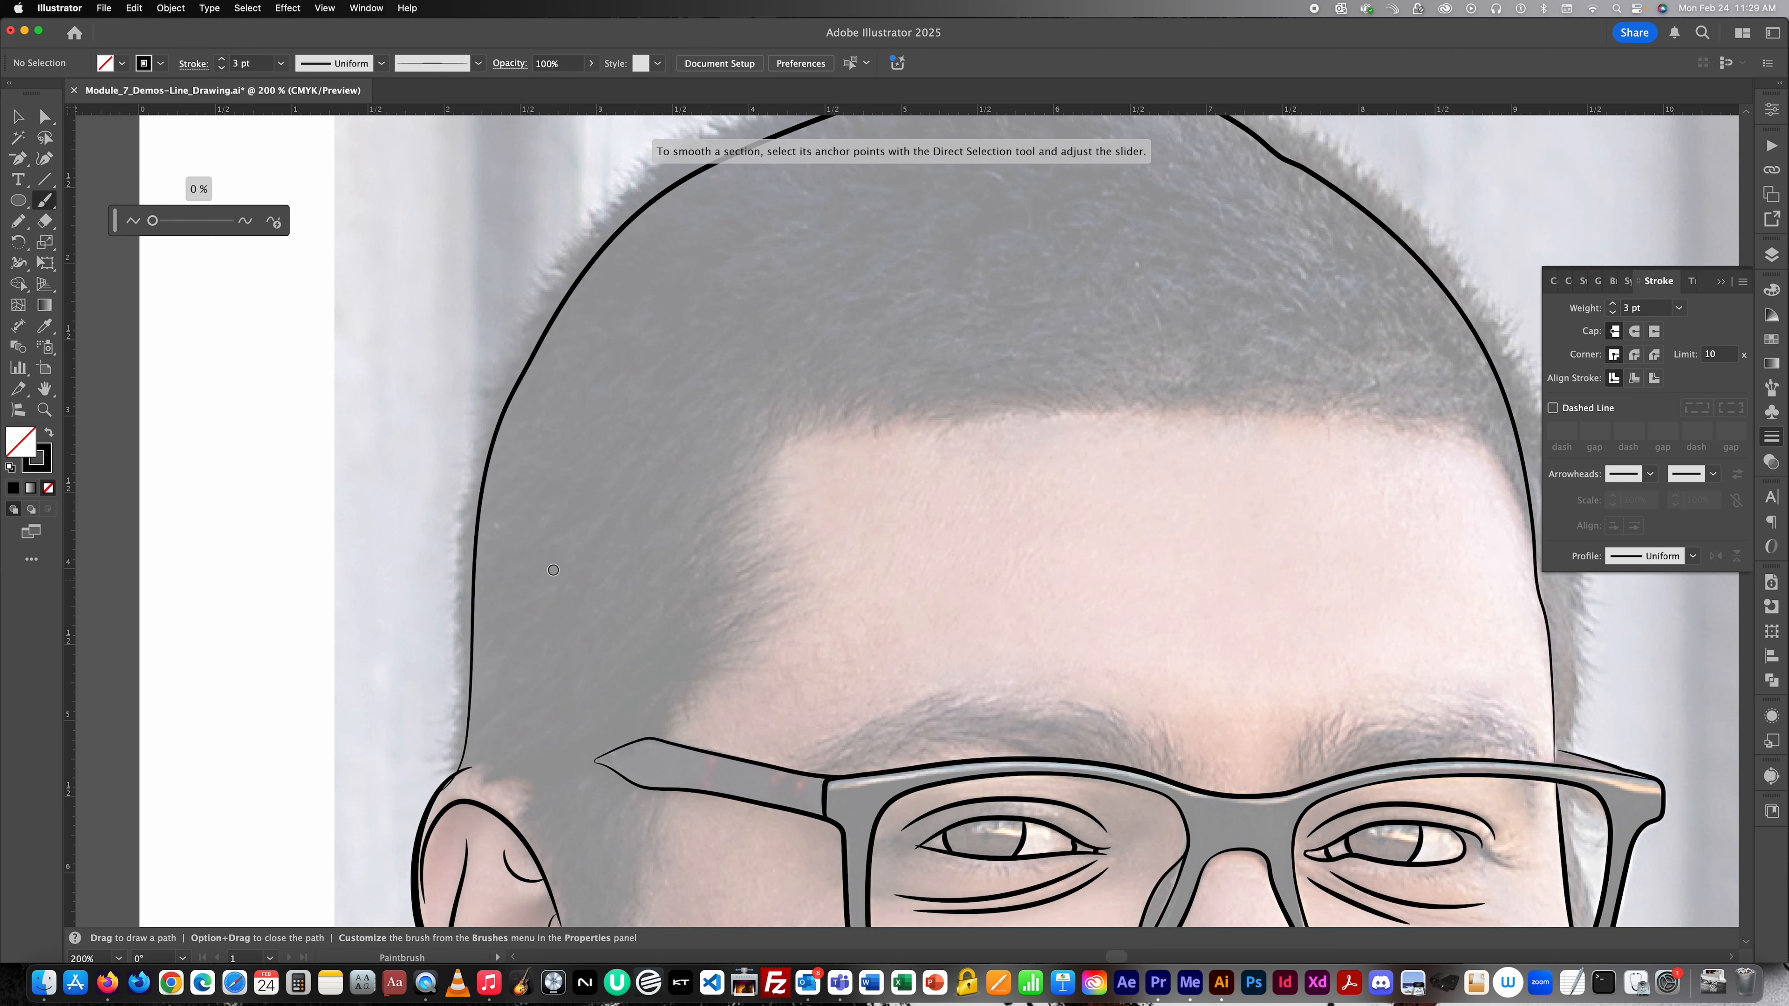
Undo the head outline strokes back to the short stroke above the far glasses lens.
{"action": "key", "text": "super+minus"}
{"action": "scroll", "coordinate": [990, 311], "scroll_direction": "right", "scroll_amount": 2}
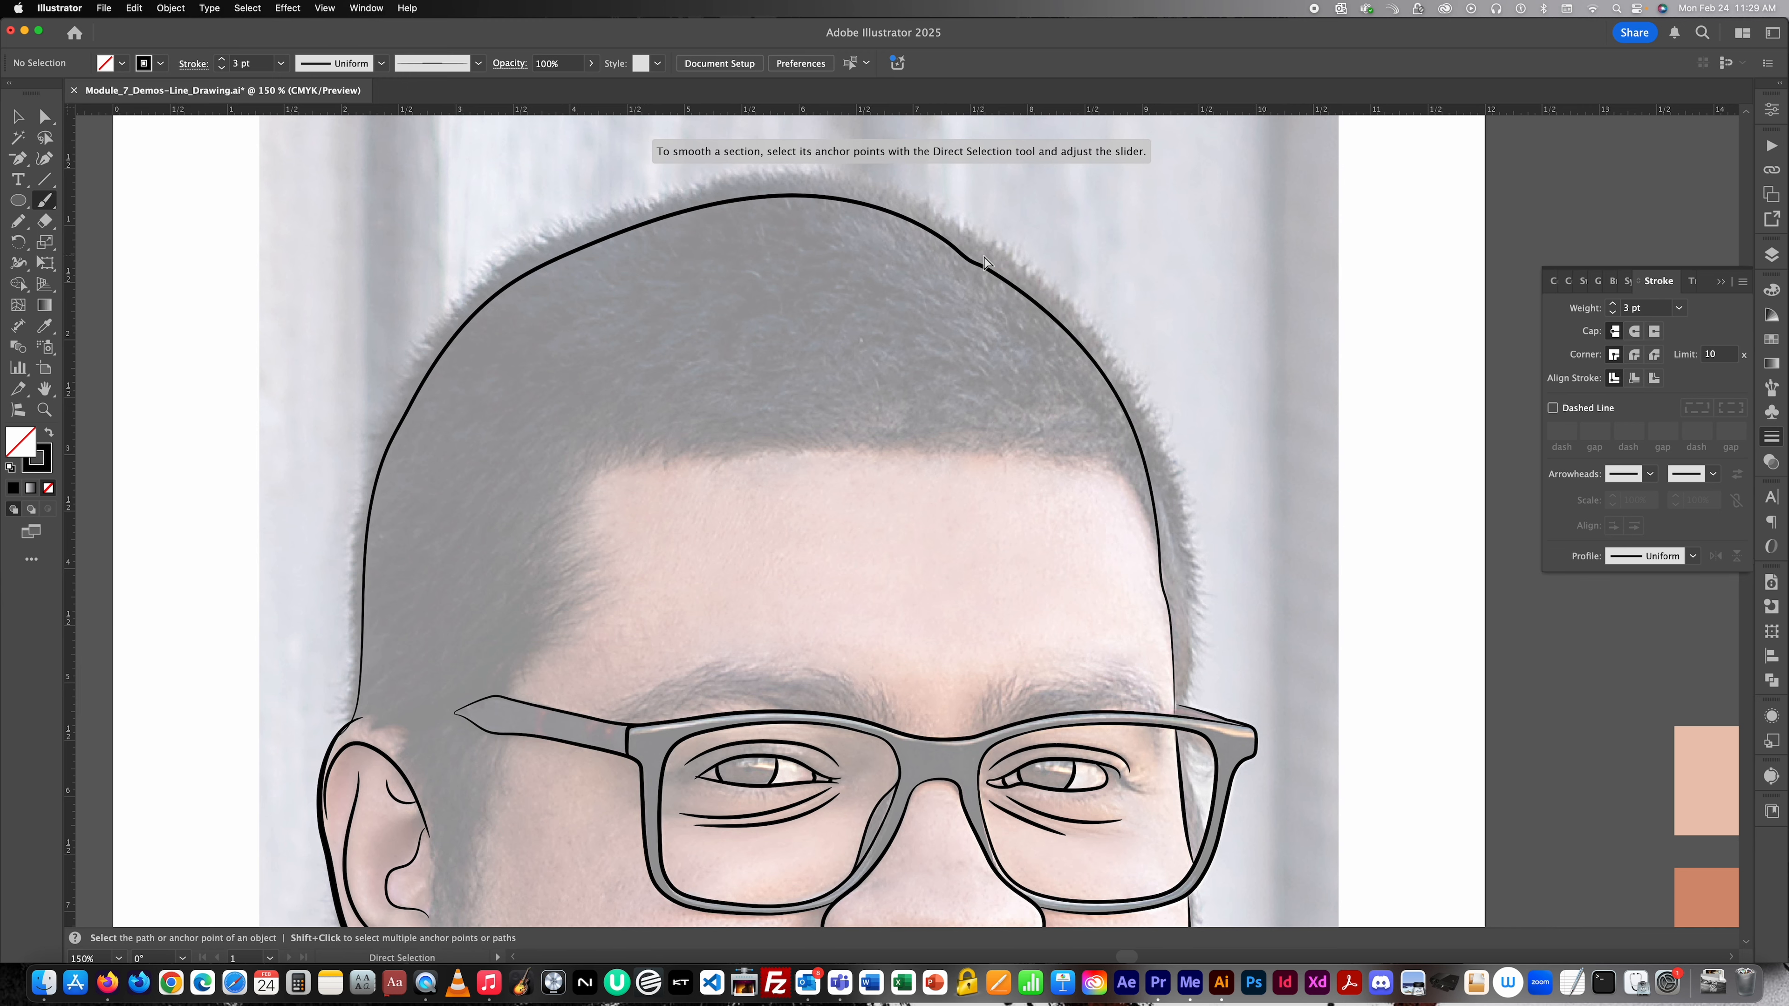
{"action": "key", "text": "super+minus"}
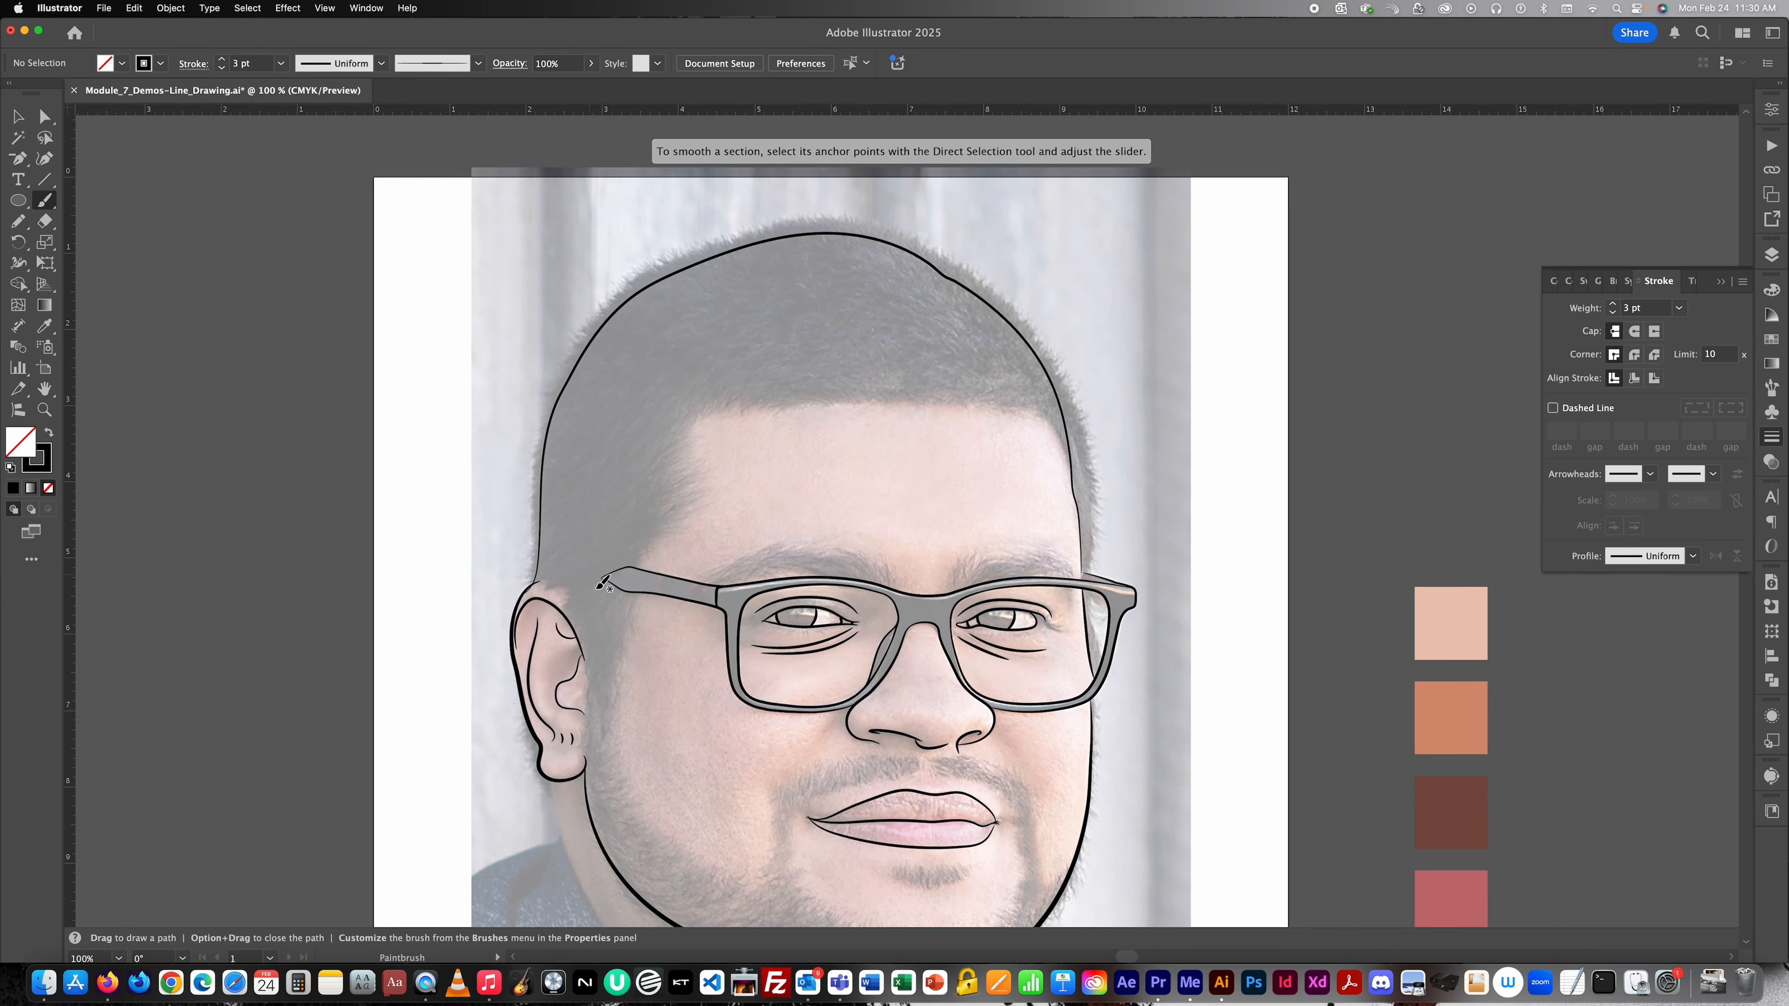
{"action": "key", "text": "super+z"}
{"action": "key", "text": "super+z"}
{"action": "key", "text": "super+z"}
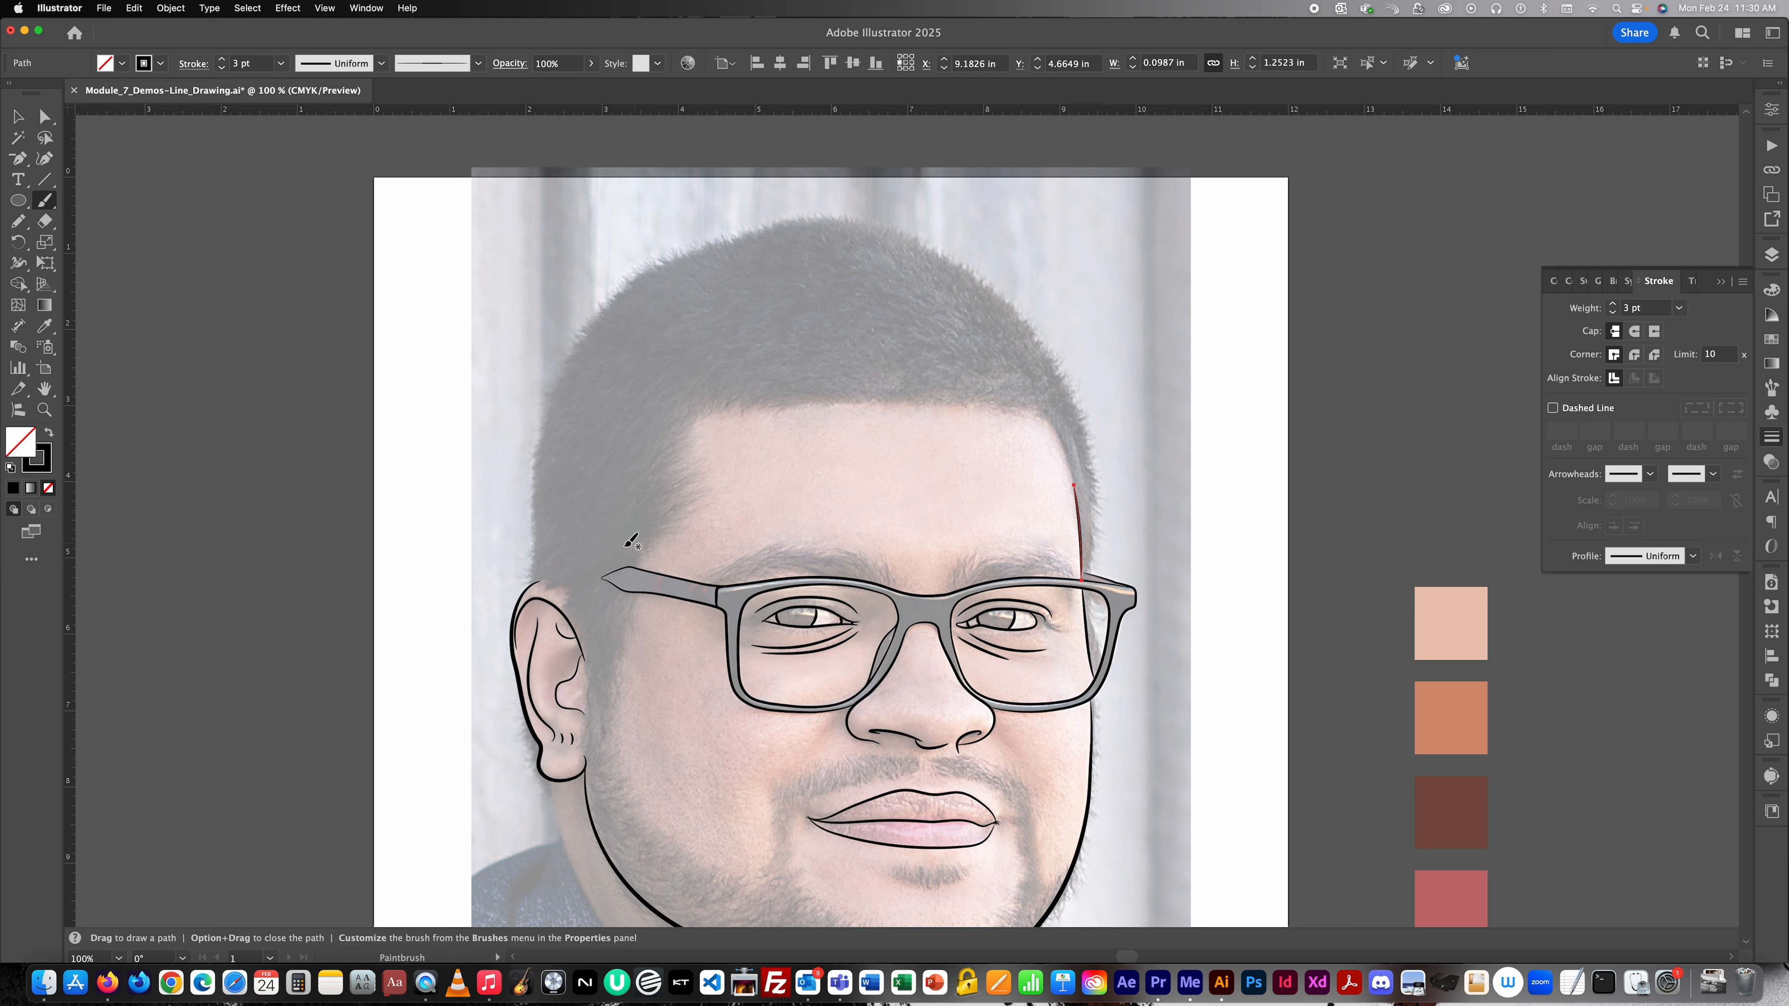
Extend the hairline from the far temple around the forehead corner and across the top, about 4.22 in wide and 2.49 in tall overall.
{"action": "key", "text": "super+equal"}
{"action": "key", "text": "super+equal"}
{"action": "key", "text": "super+equal"}
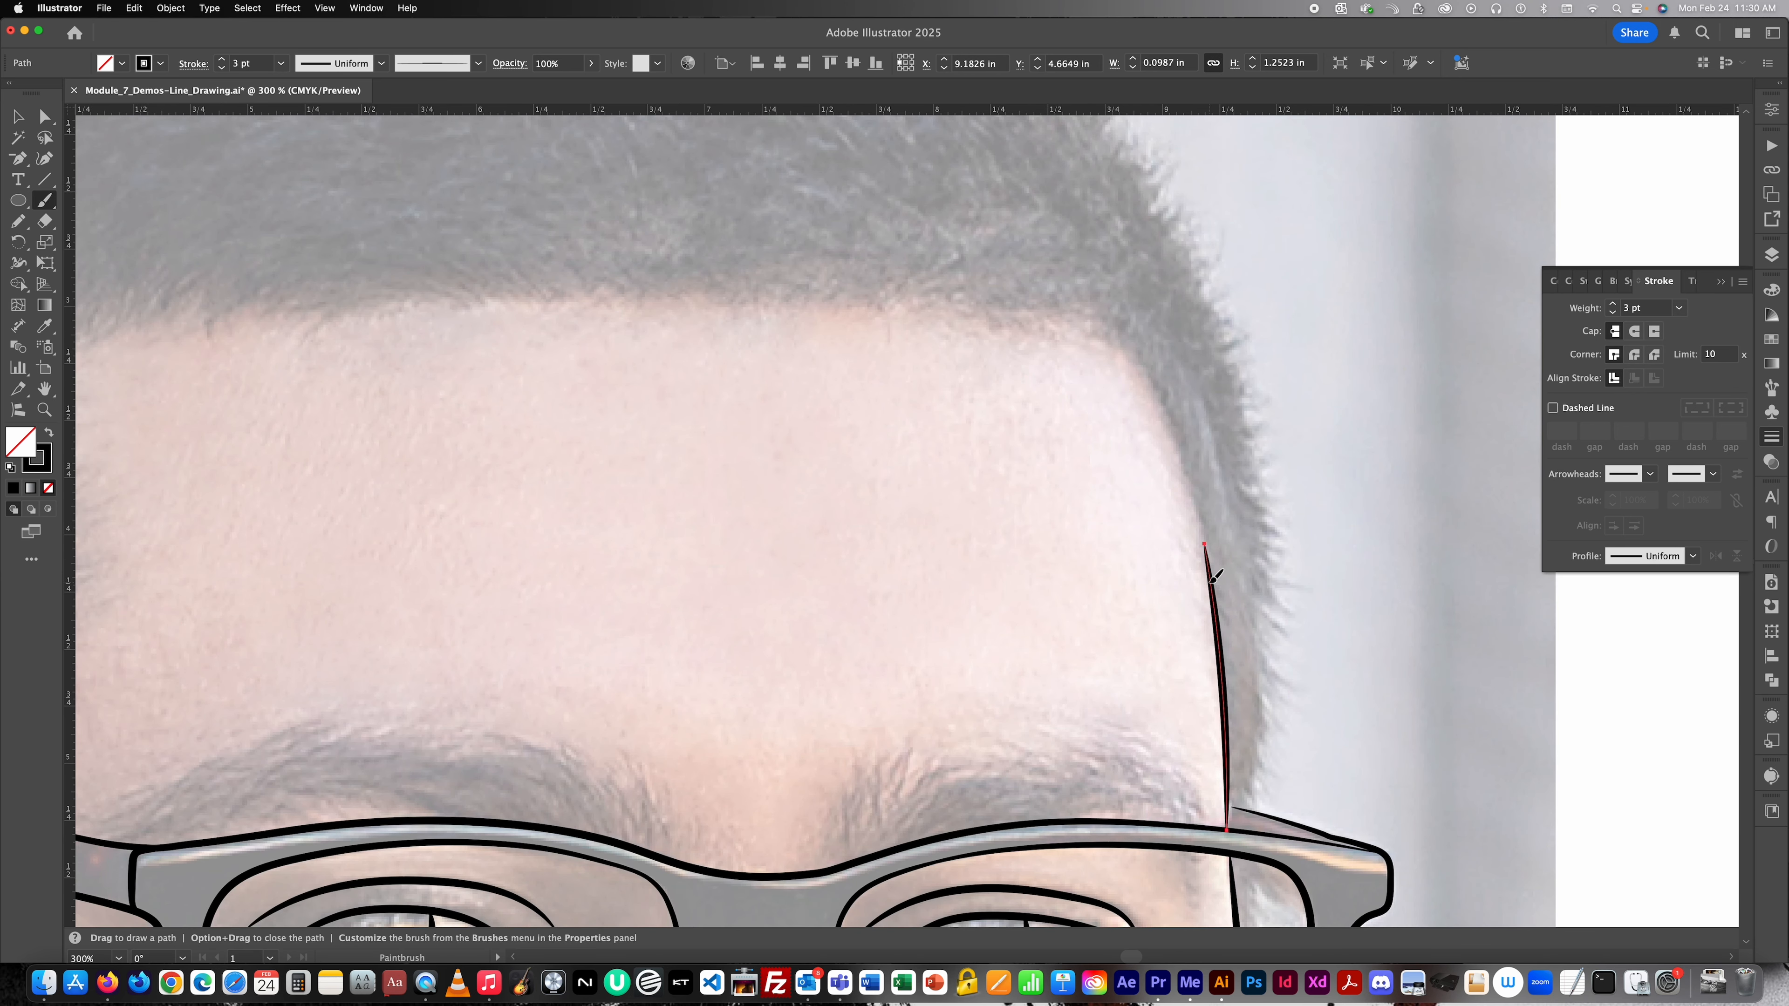
{"action": "mouse_move", "coordinate": [1205, 559]}
{"action": "left_mouse_down"}
{"action": "mouse_move", "coordinate": [1168, 408]}
{"action": "mouse_move", "coordinate": [1110, 309]}
{"action": "left_mouse_up"}
{"action": "left_click_drag", "start_coordinate": [1014, 267], "coordinate": [336, 268]}
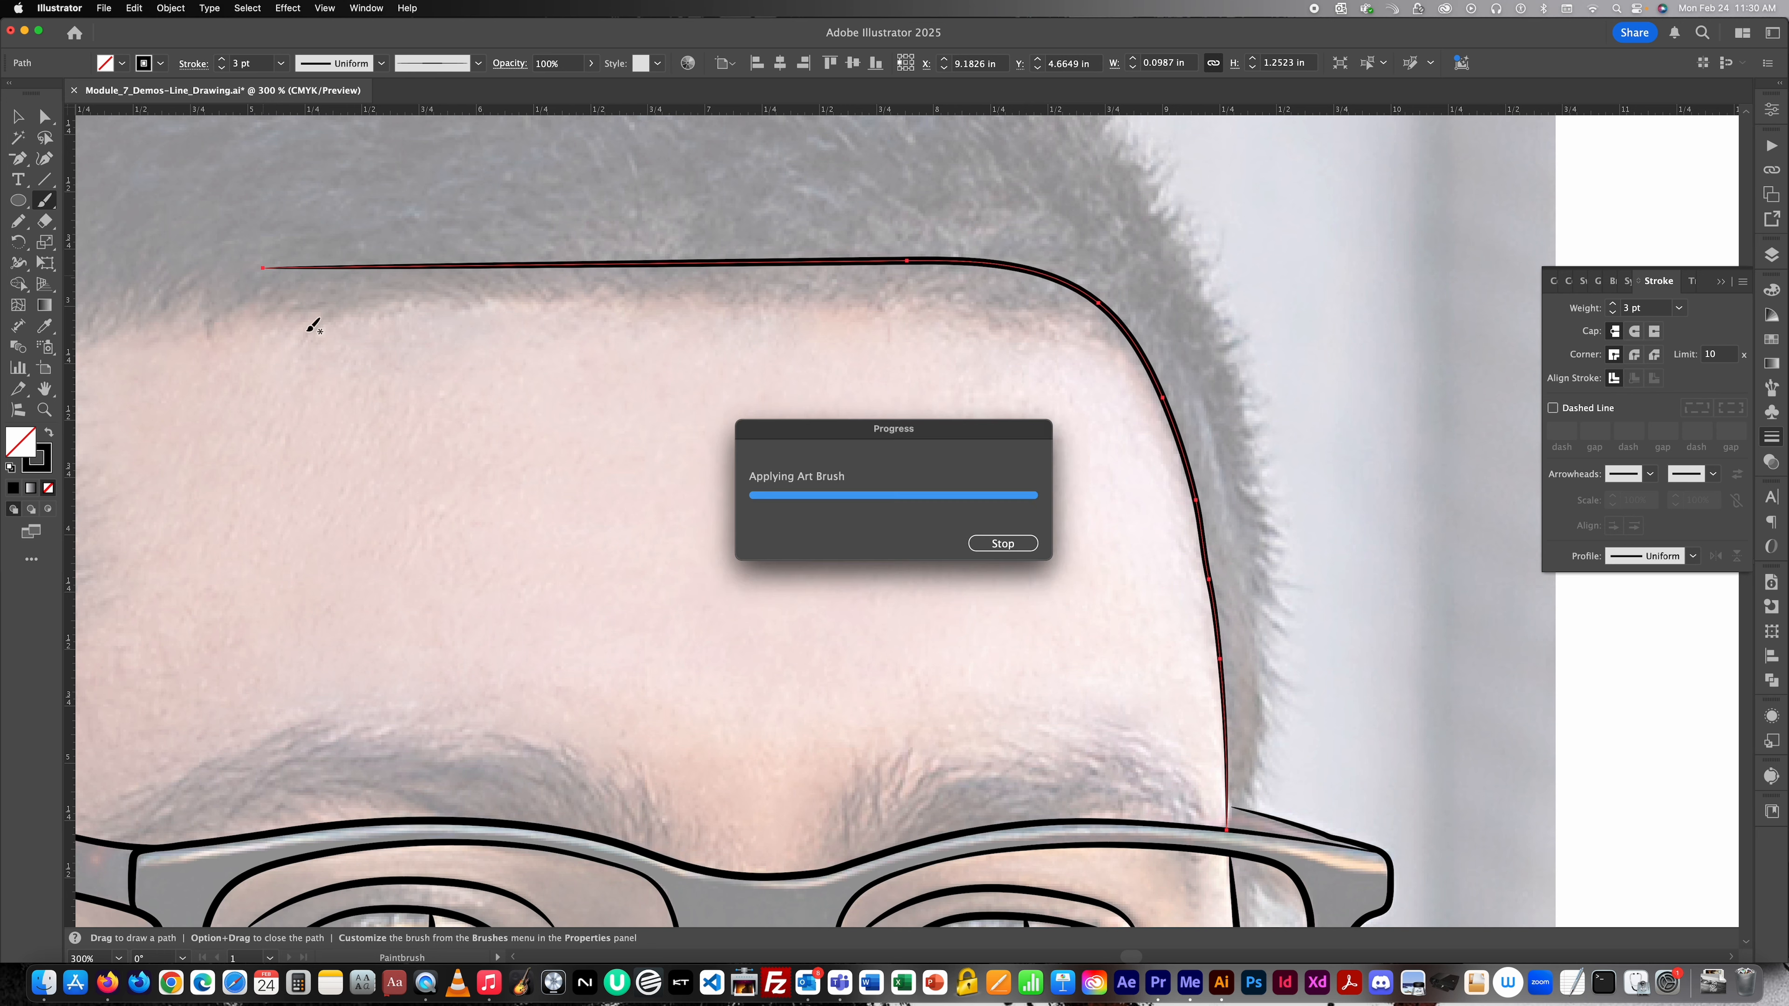
Extend the hairline around the near forehead corner, down the temple and past the glasses' arm tip to the ear outline, and deselect it.
{"action": "scroll", "coordinate": [579, 560], "scroll_direction": "left", "scroll_amount": 10}
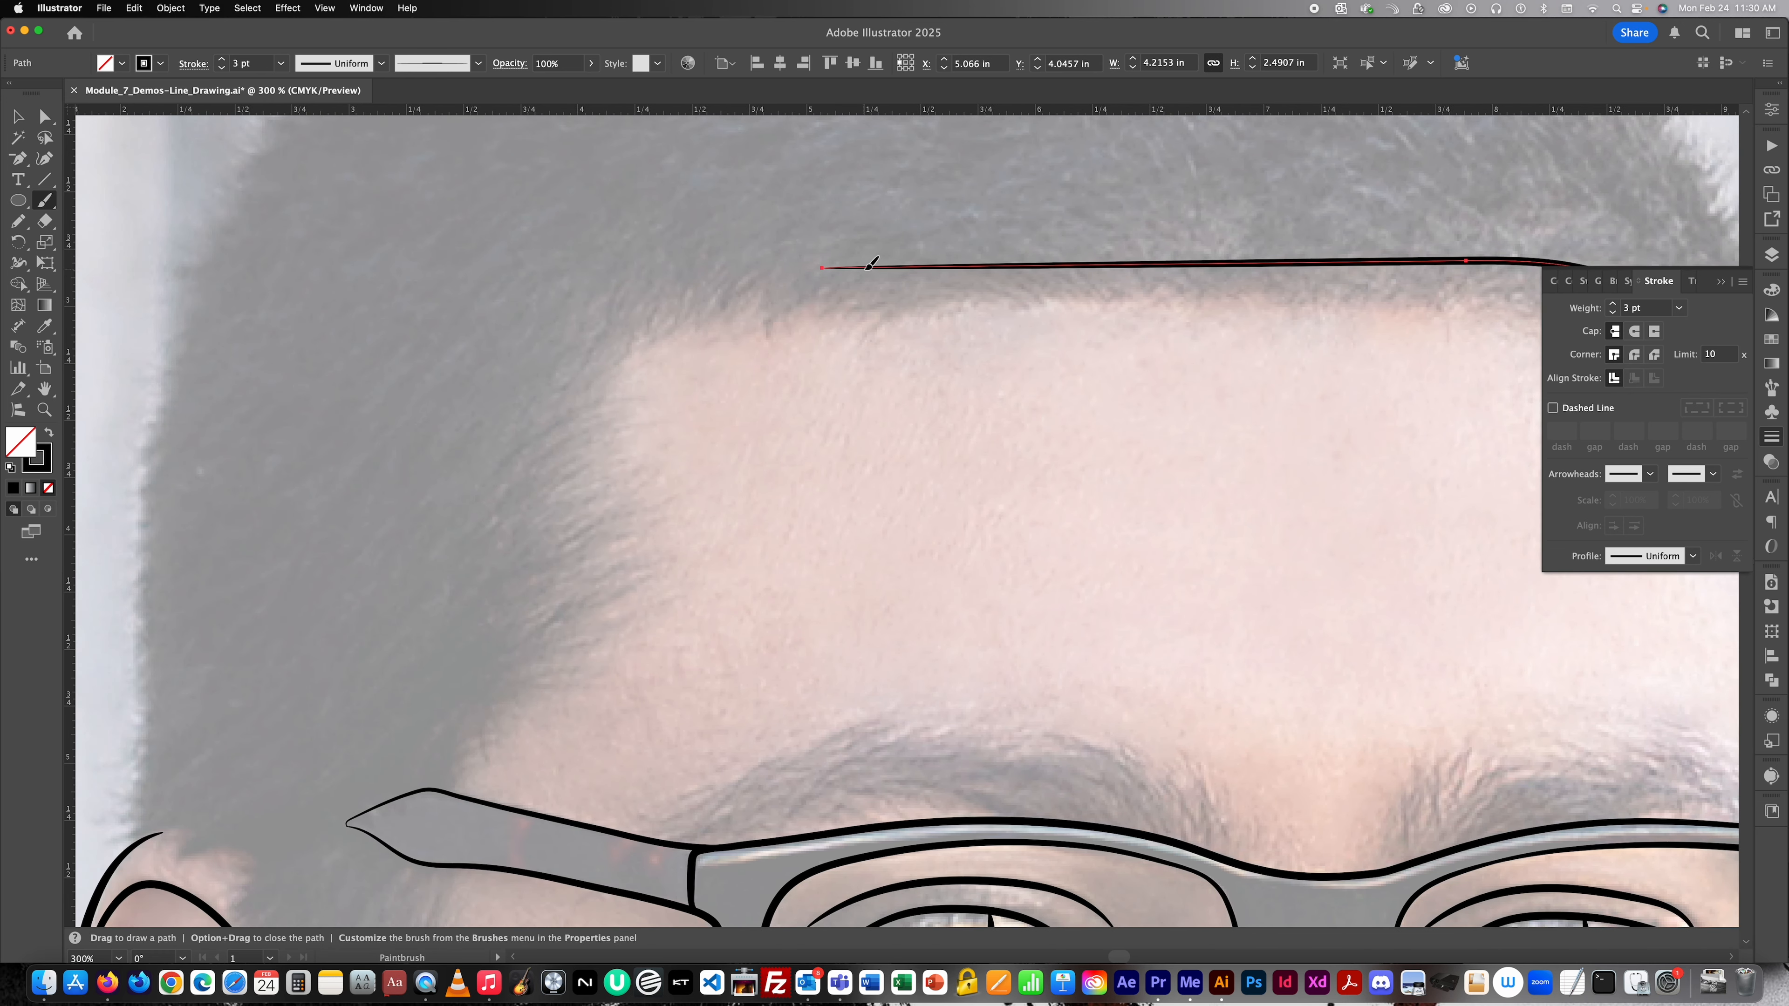
{"action": "mouse_move", "coordinate": [868, 269]}
{"action": "left_mouse_down"}
{"action": "mouse_move", "coordinate": [712, 275]}
{"action": "mouse_move", "coordinate": [569, 321]}
{"action": "mouse_move", "coordinate": [488, 436]}
{"action": "mouse_move", "coordinate": [478, 610]}
{"action": "mouse_move", "coordinate": [445, 730]}
{"action": "mouse_move", "coordinate": [345, 812]}
{"action": "mouse_move", "coordinate": [195, 819]}
{"action": "left_mouse_up"}
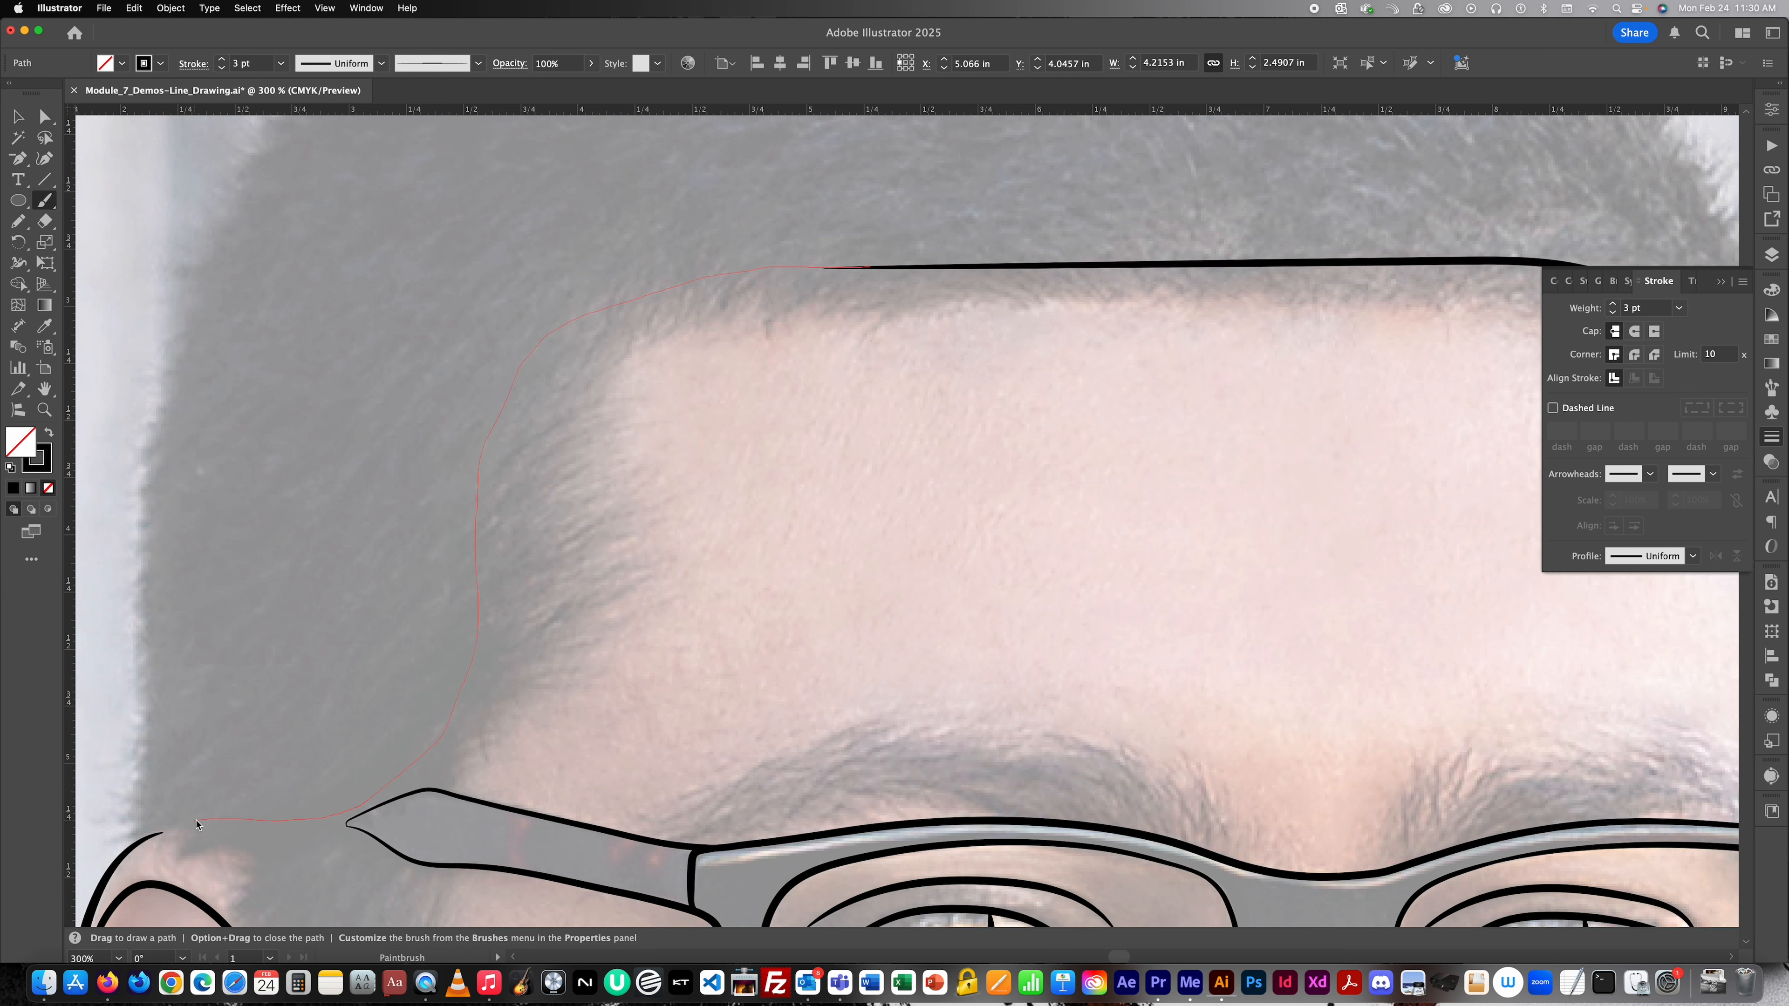
{"action": "scroll", "coordinate": [332, 764], "scroll_direction": "left", "scroll_amount": 5}
{"action": "scroll", "coordinate": [331, 764], "scroll_direction": "down", "scroll_amount": 3}
{"action": "scroll", "coordinate": [448, 647], "scroll_direction": "down", "scroll_amount": 3}
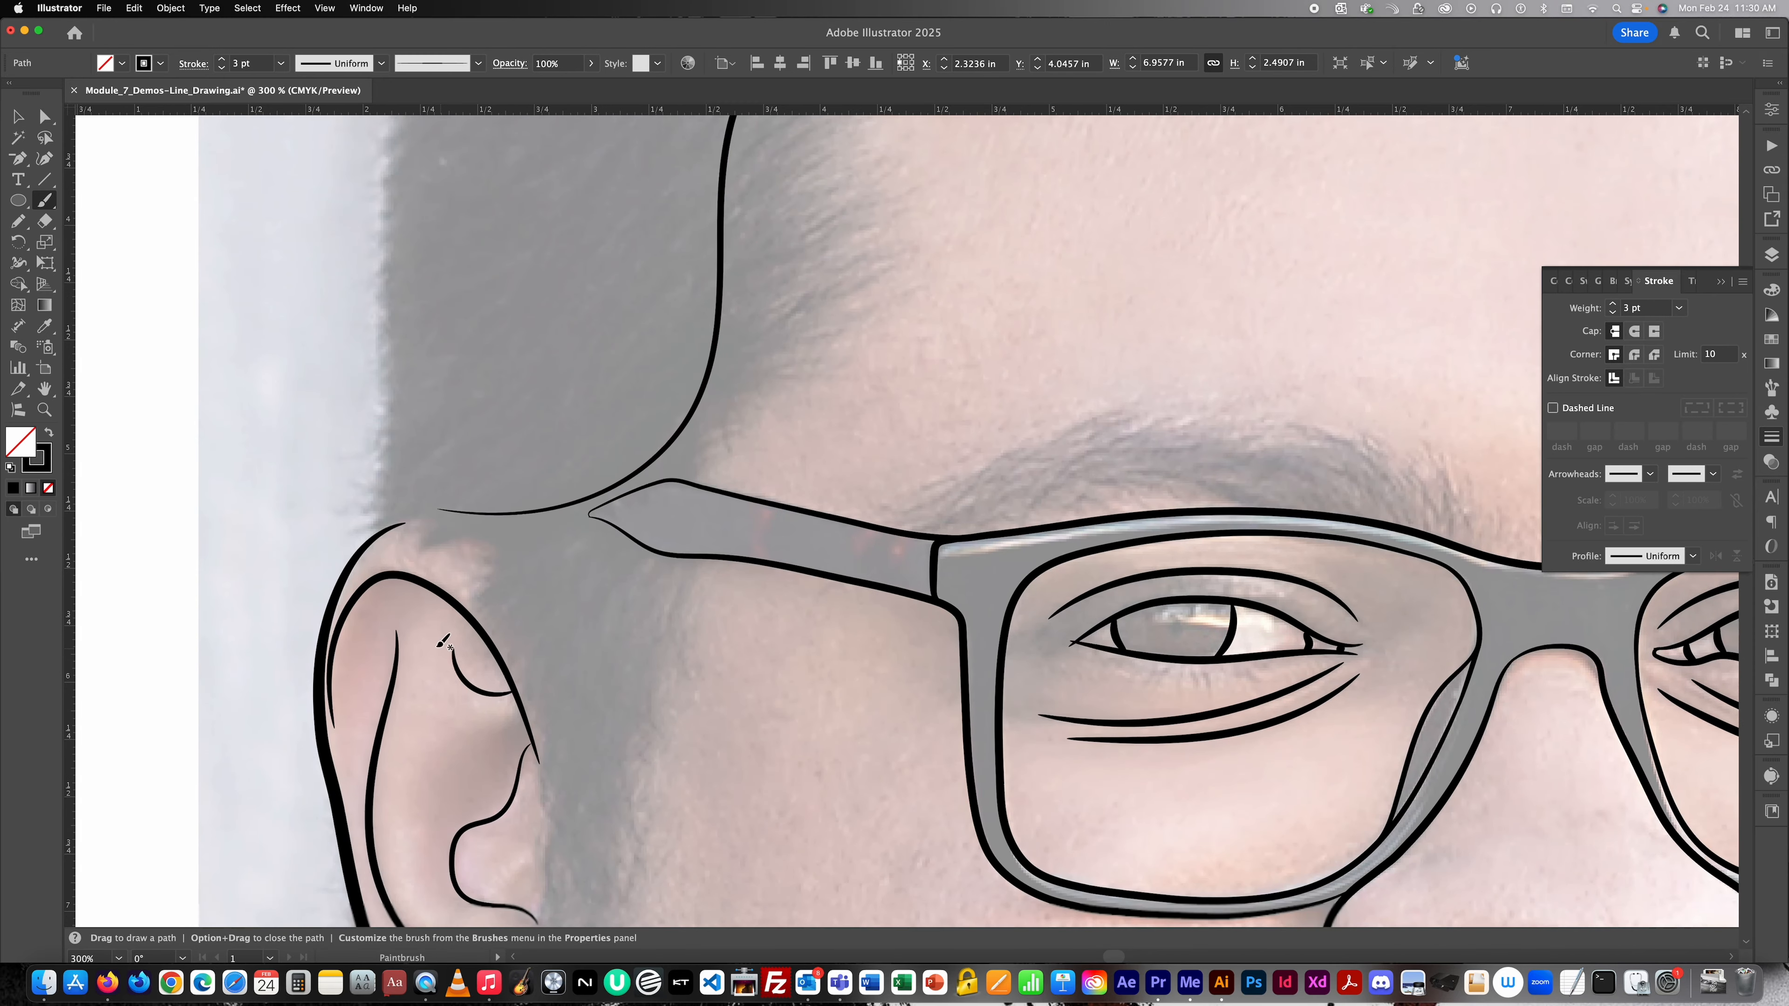
{"action": "scroll", "coordinate": [447, 508], "scroll_direction": "up", "scroll_amount": 1, "text": "alt"}
{"action": "mouse_move", "coordinate": [525, 500]}
{"action": "left_mouse_down"}
{"action": "mouse_move", "coordinate": [381, 521]}
{"action": "mouse_move", "coordinate": [300, 579]}
{"action": "mouse_move", "coordinate": [289, 612]}
{"action": "left_mouse_up"}
{"action": "key", "text": "super+0"}
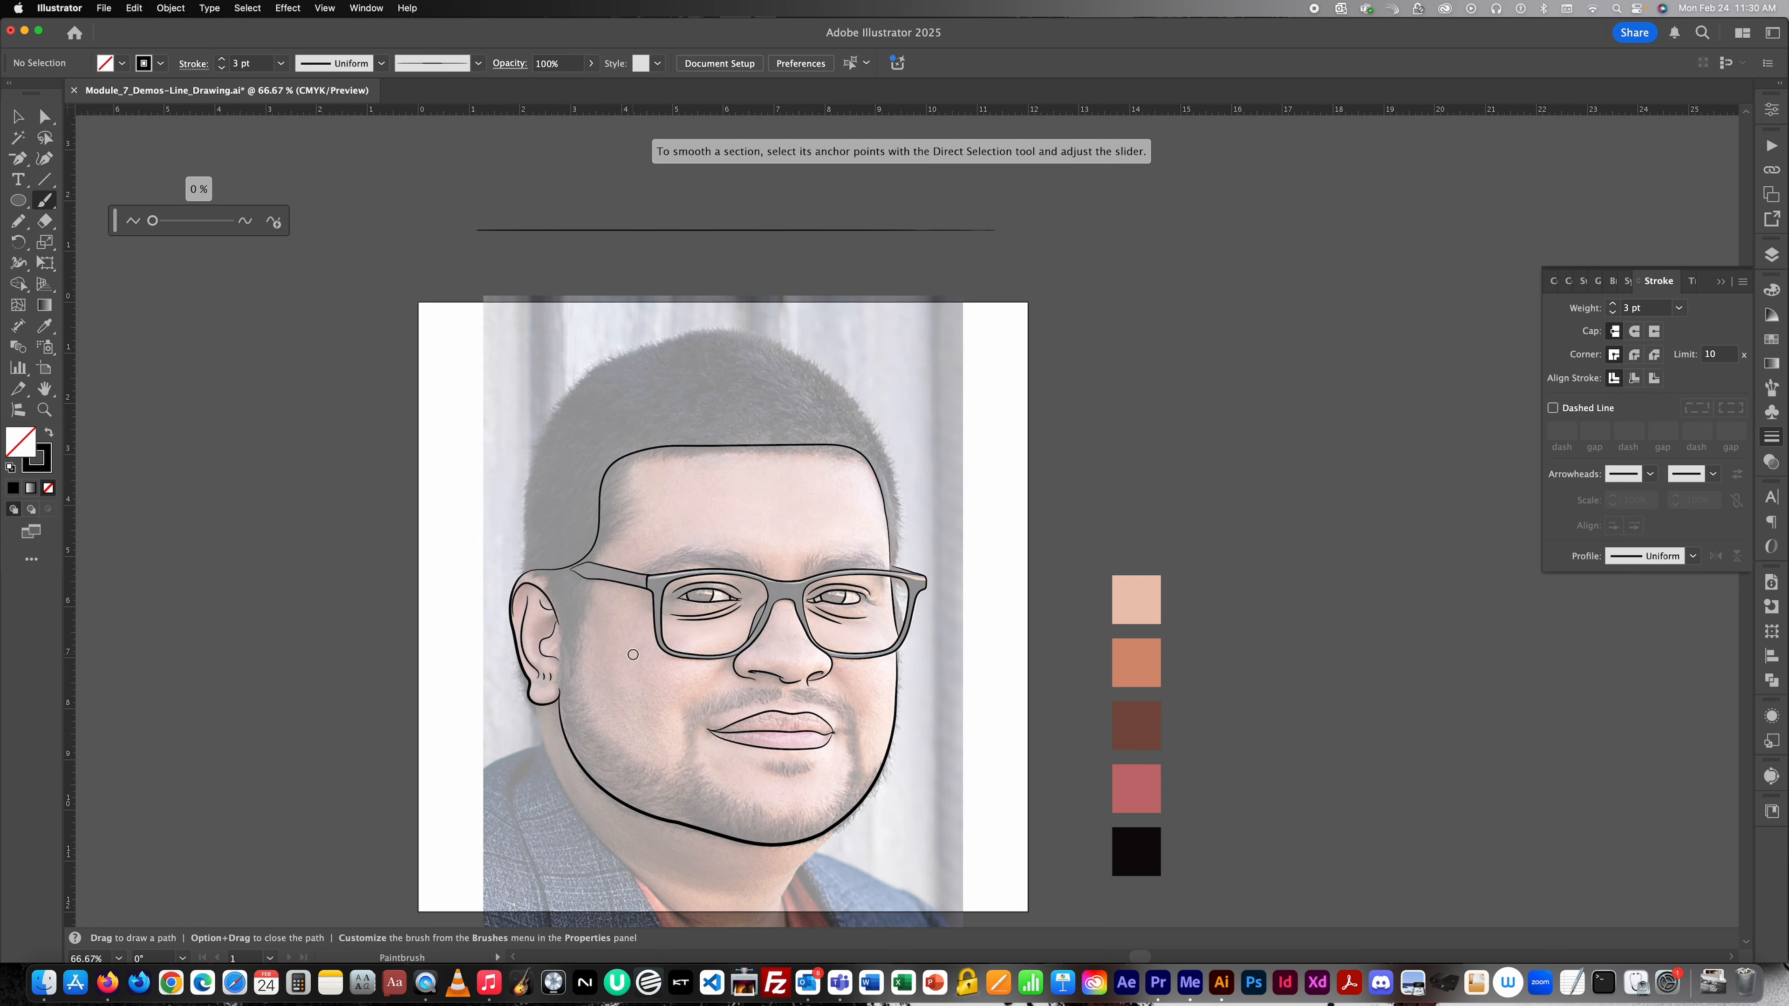
Show the drawing at 100% and save the document.
{"action": "key", "text": "super+1"}
{"action": "key", "text": "a"}
{"action": "key", "text": "super+s"}
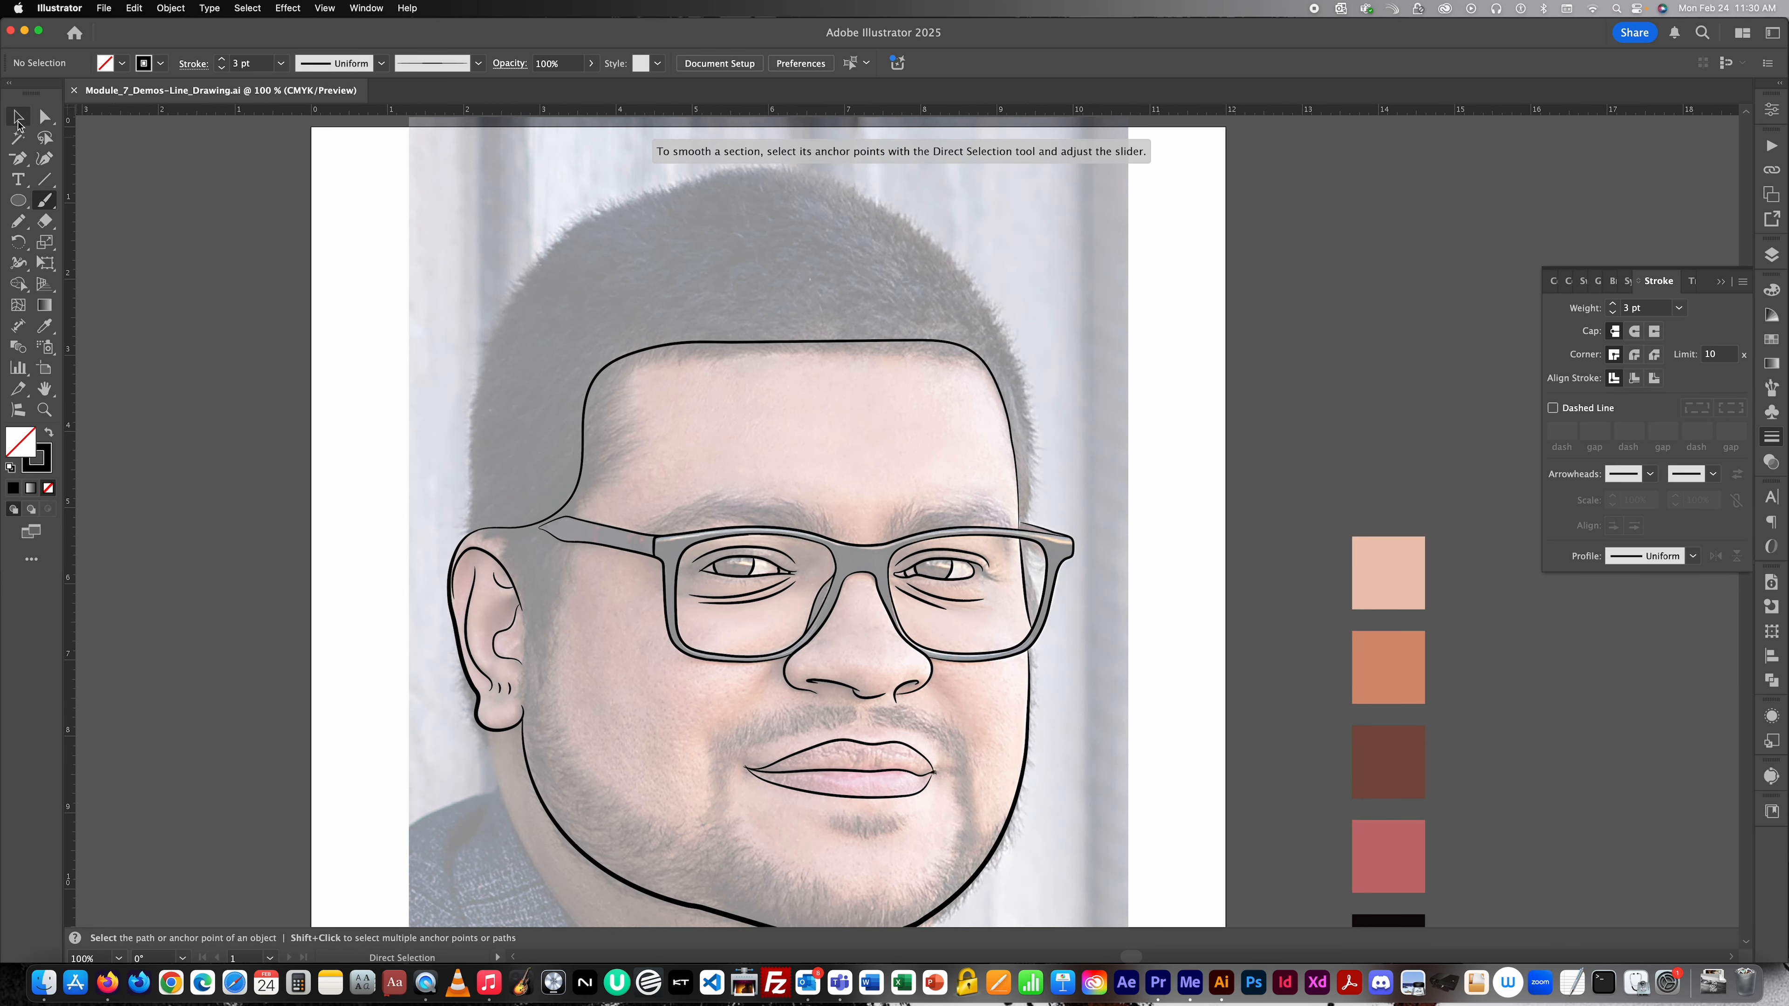
{"action": "key", "text": "v"}
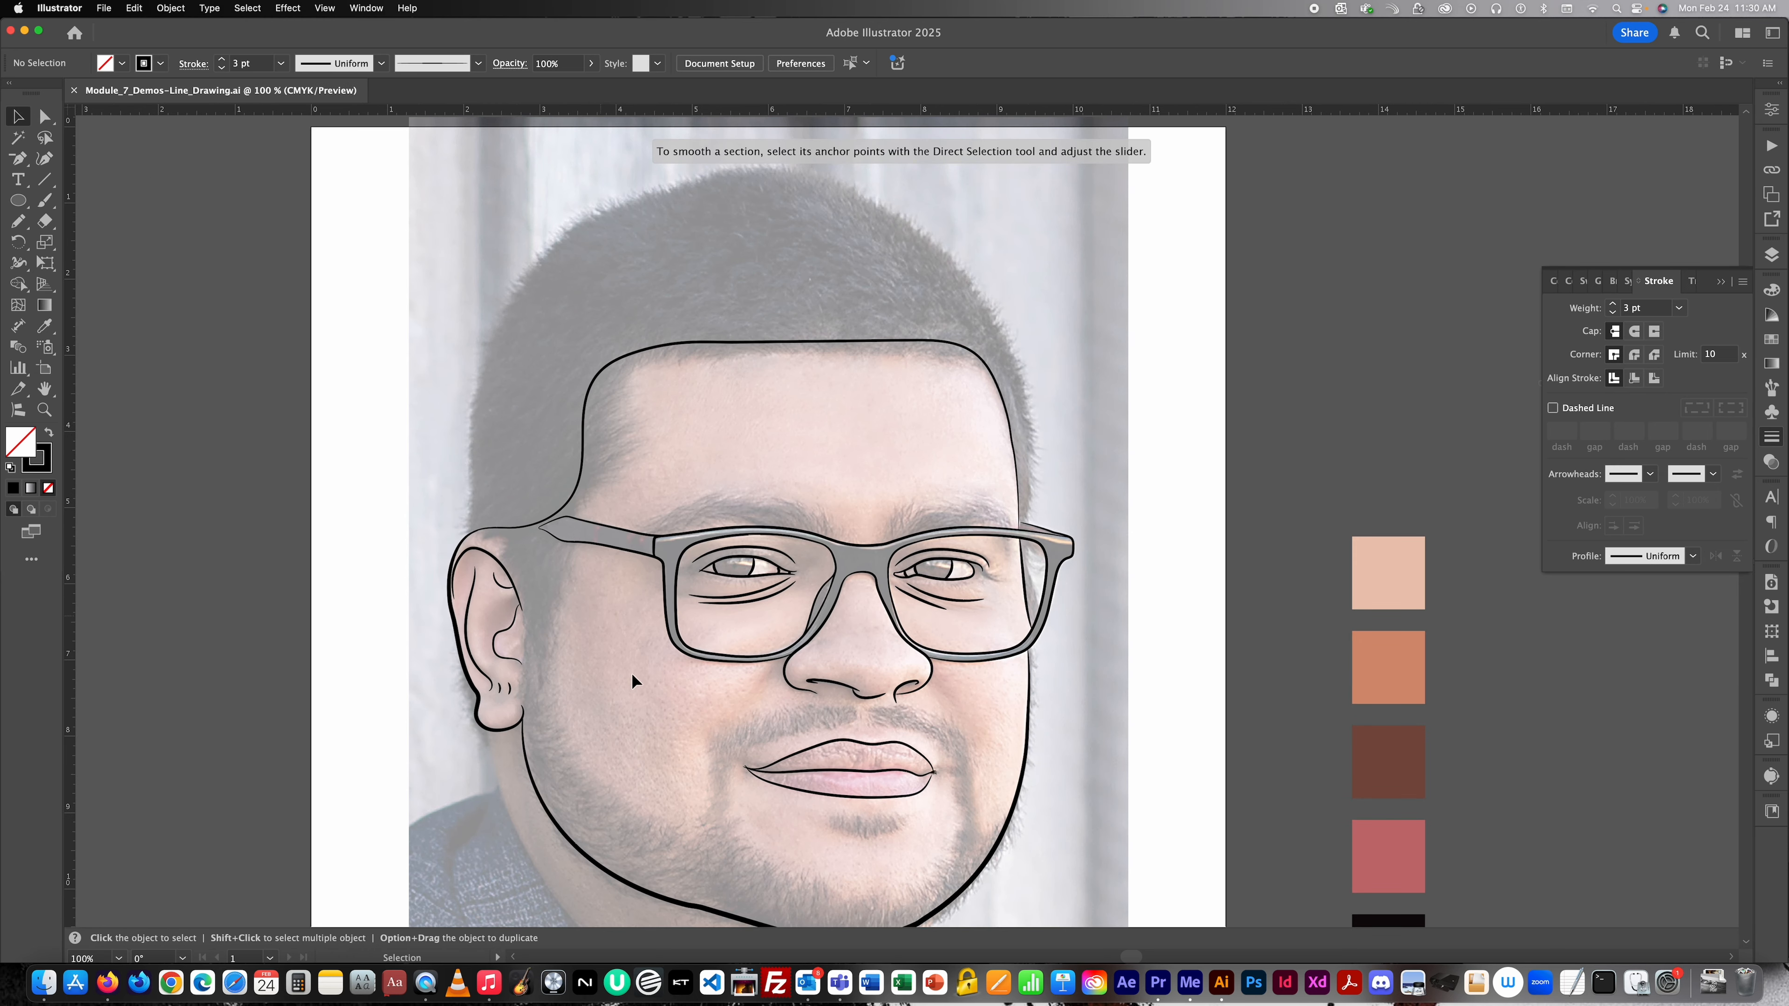
{"action": "scroll", "coordinate": [623, 595], "scroll_direction": "right", "scroll_amount": 4}
{"action": "scroll", "coordinate": [623, 595], "scroll_direction": "down", "scroll_amount": 2}
{"action": "scroll", "coordinate": [621, 588], "scroll_direction": "left", "scroll_amount": 3}
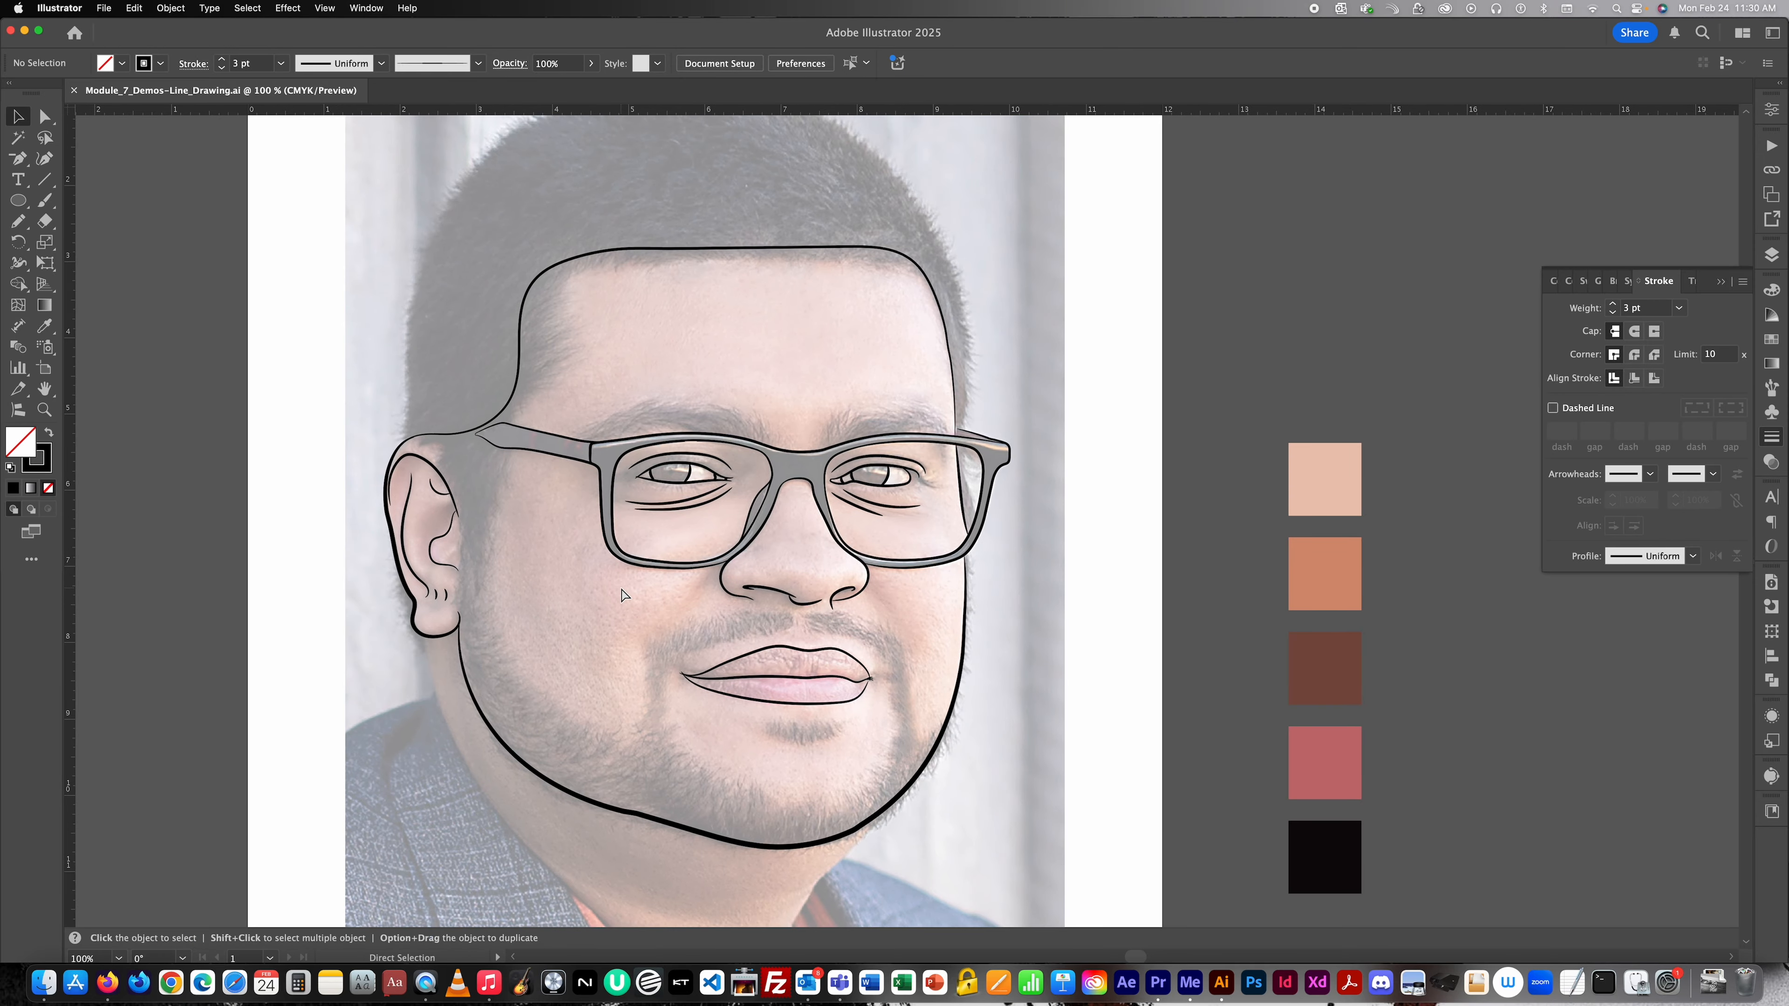
{"action": "key", "text": "v"}
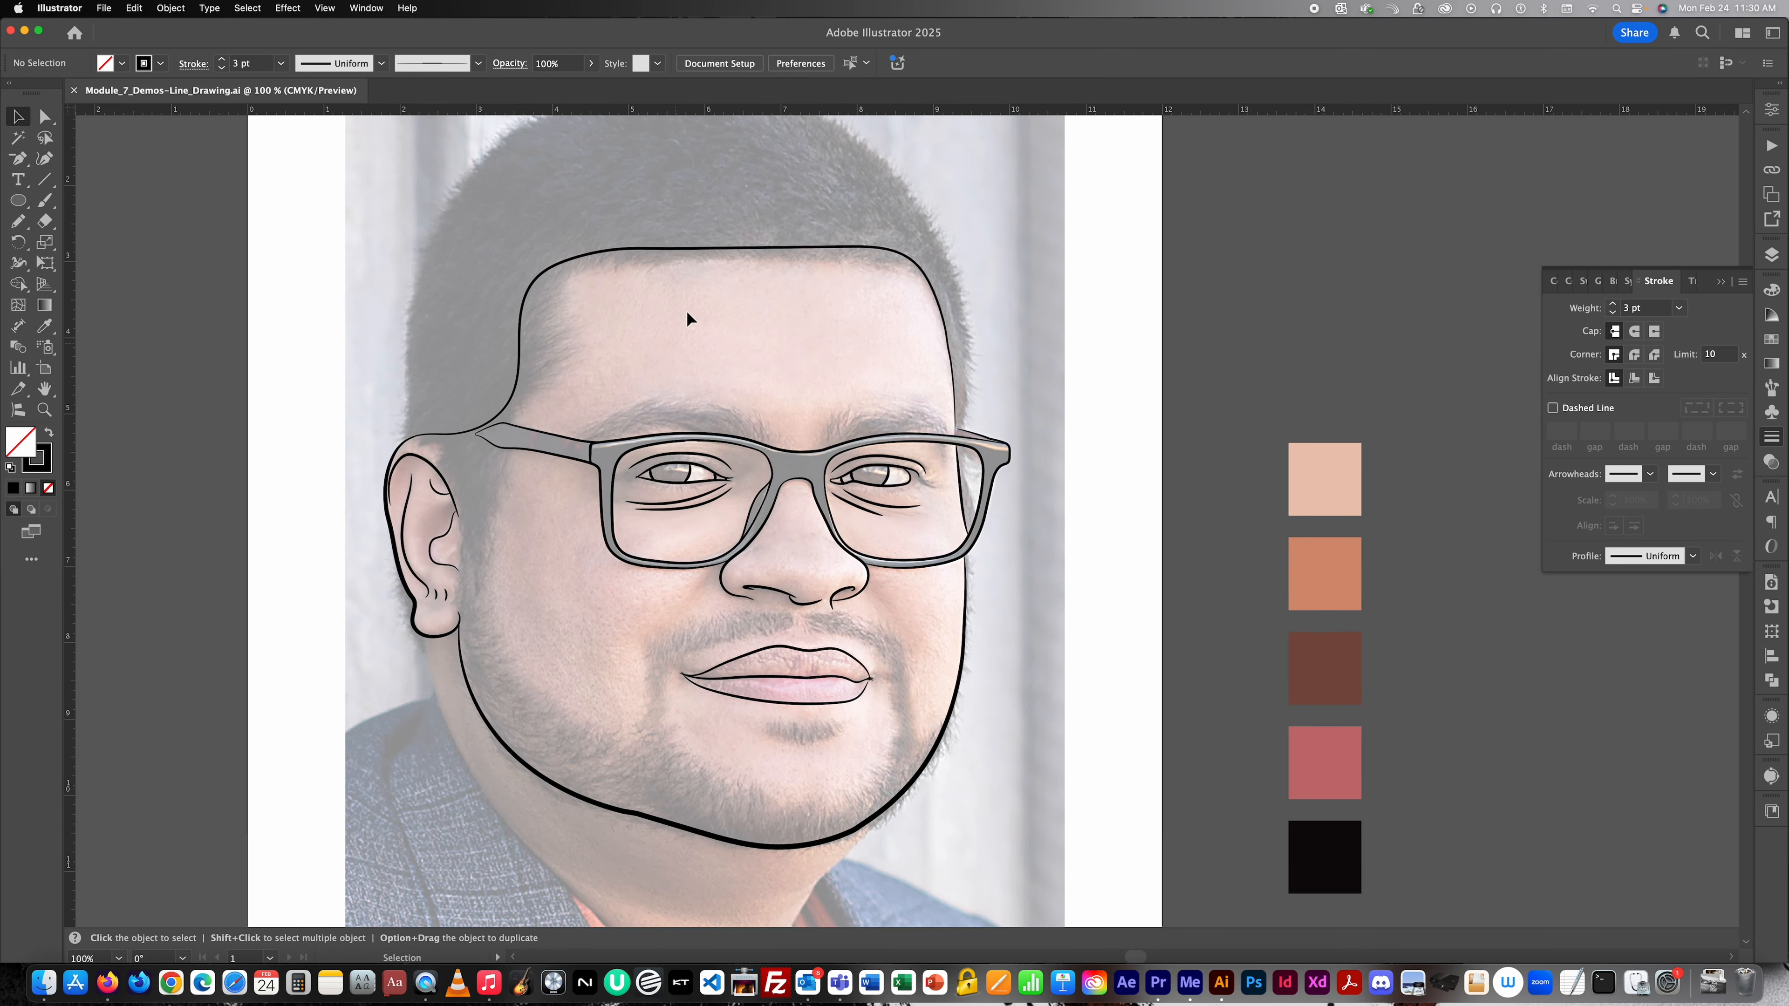
Hide the Base photo layer to review the line drawing alone, and show the layer again.
{"action": "scroll", "coordinate": [651, 334], "scroll_direction": "up", "scroll_amount": 3}
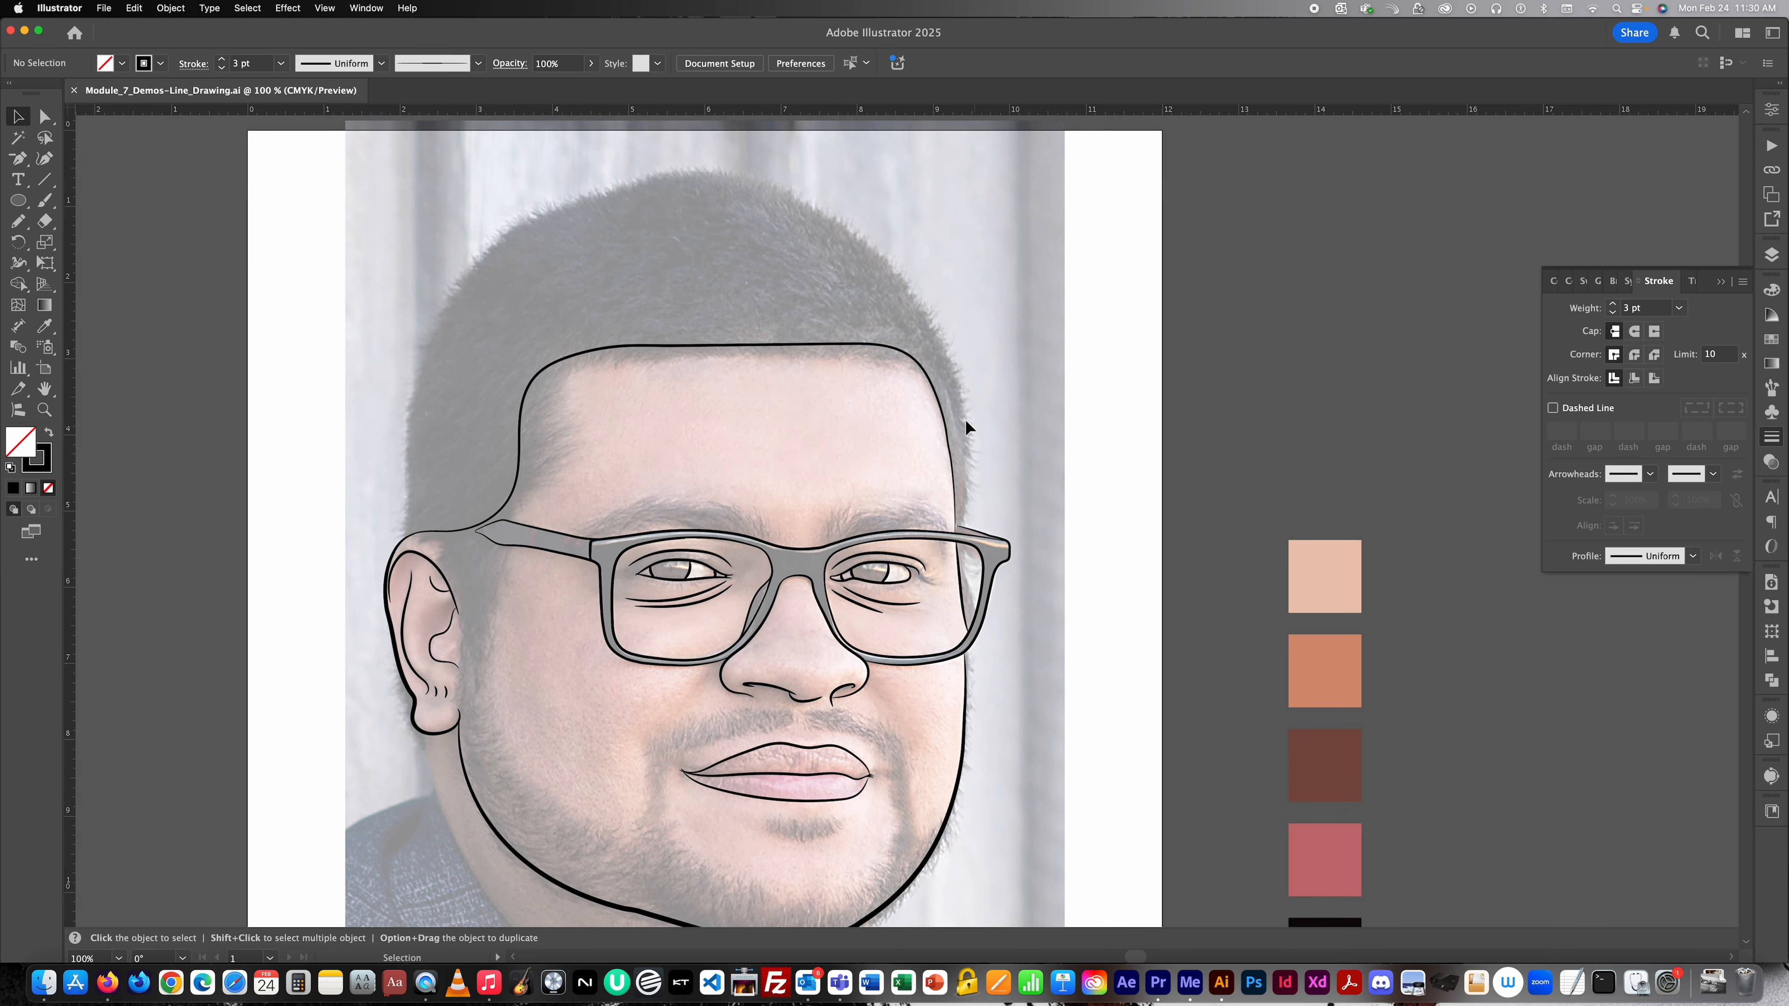
{"action": "scroll", "coordinate": [967, 416], "scroll_direction": "down", "scroll_amount": 1}
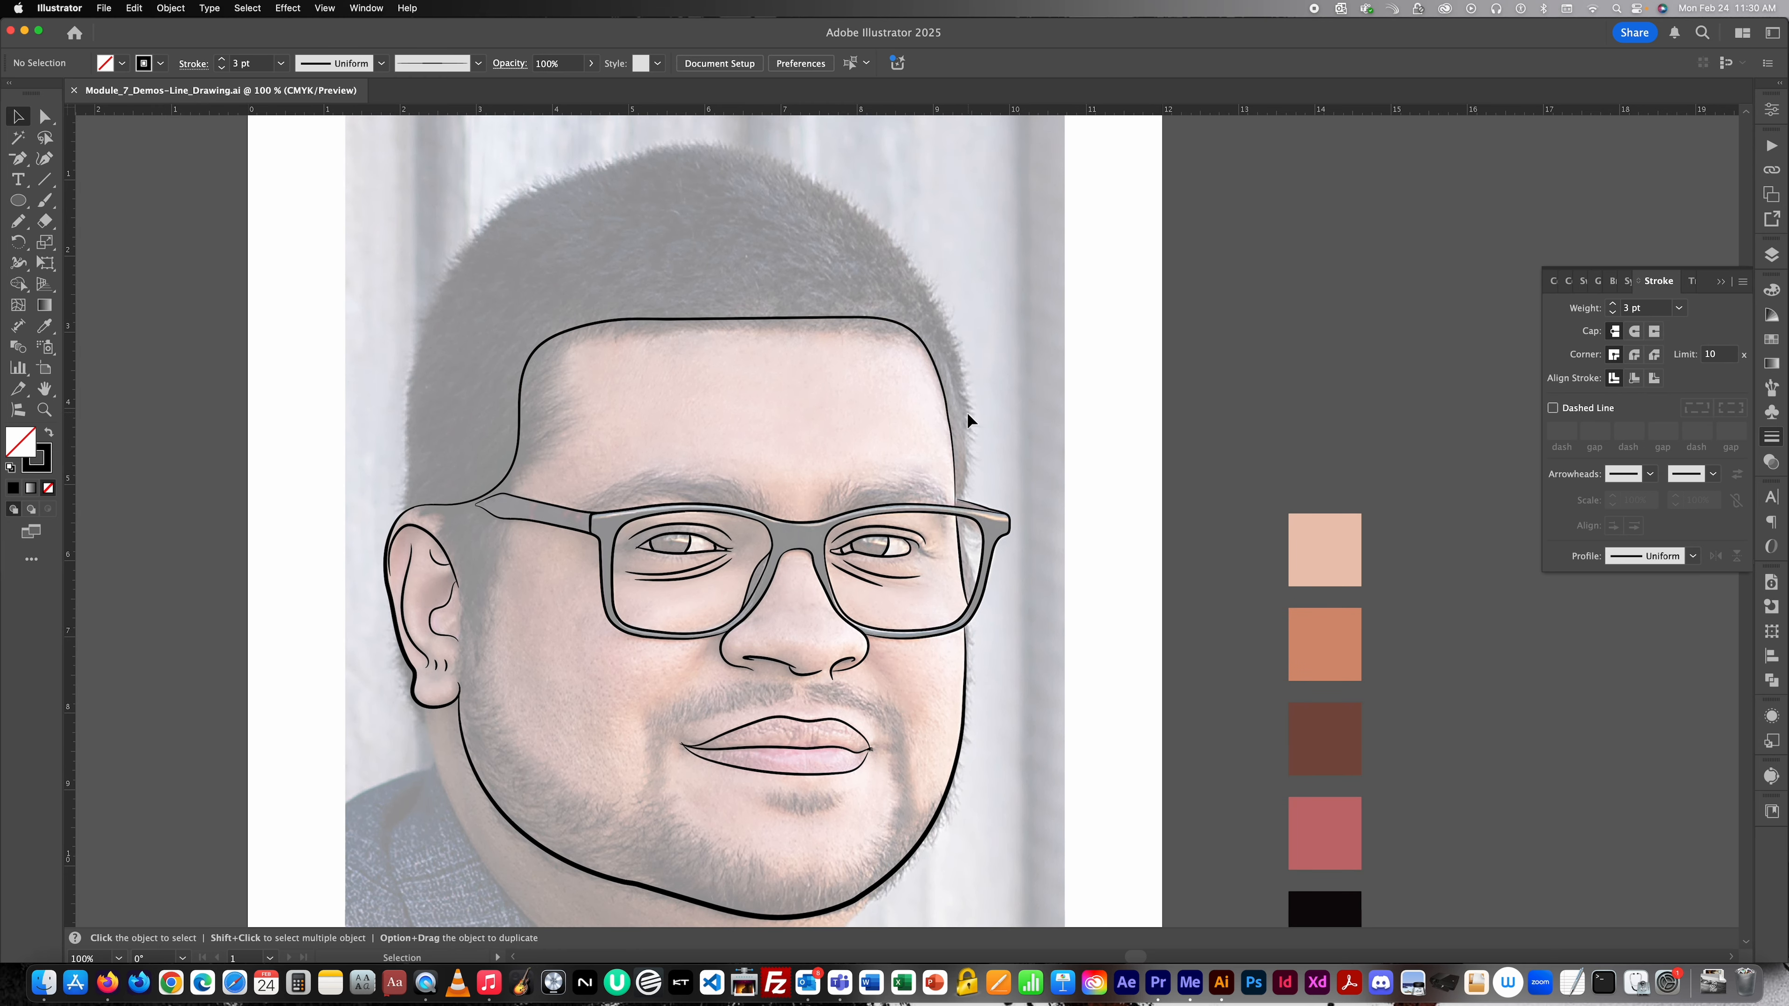
{"action": "left_click", "coordinate": [1771, 255]}
{"action": "left_click", "coordinate": [1465, 323]}
{"action": "scroll", "coordinate": [1208, 369], "scroll_direction": "down", "scroll_amount": 4}
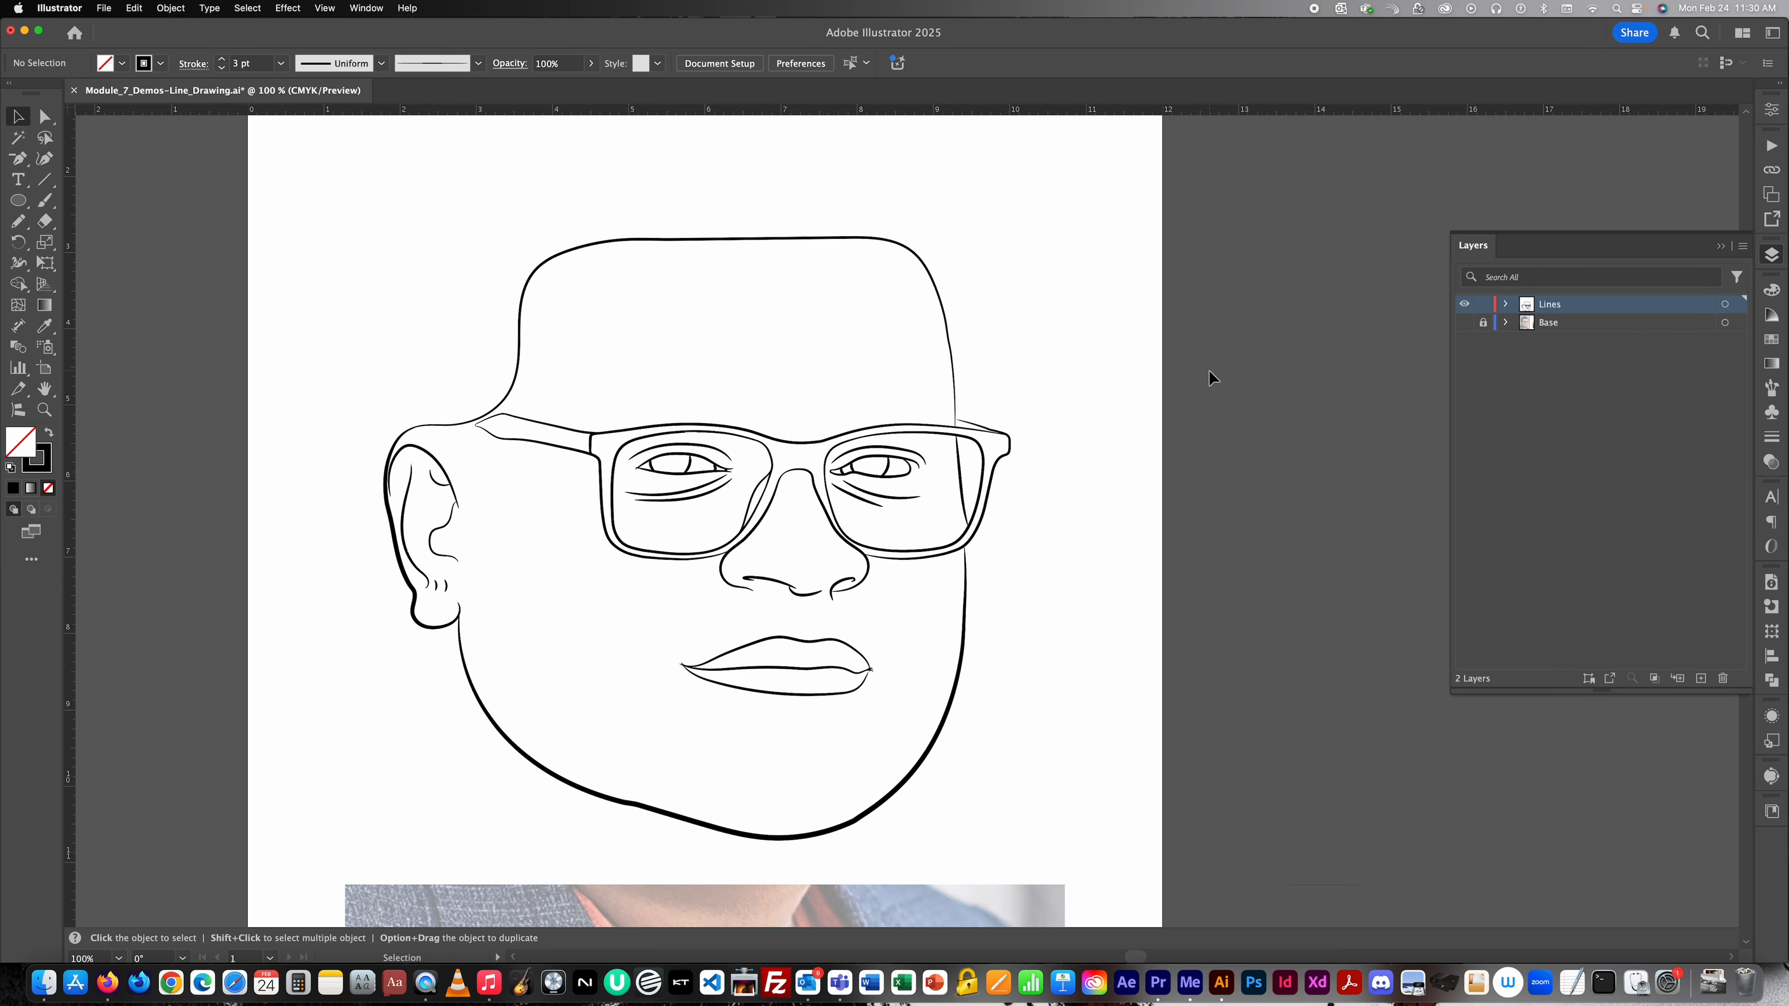
{"action": "scroll", "coordinate": [1070, 358], "scroll_direction": "down", "scroll_amount": 1}
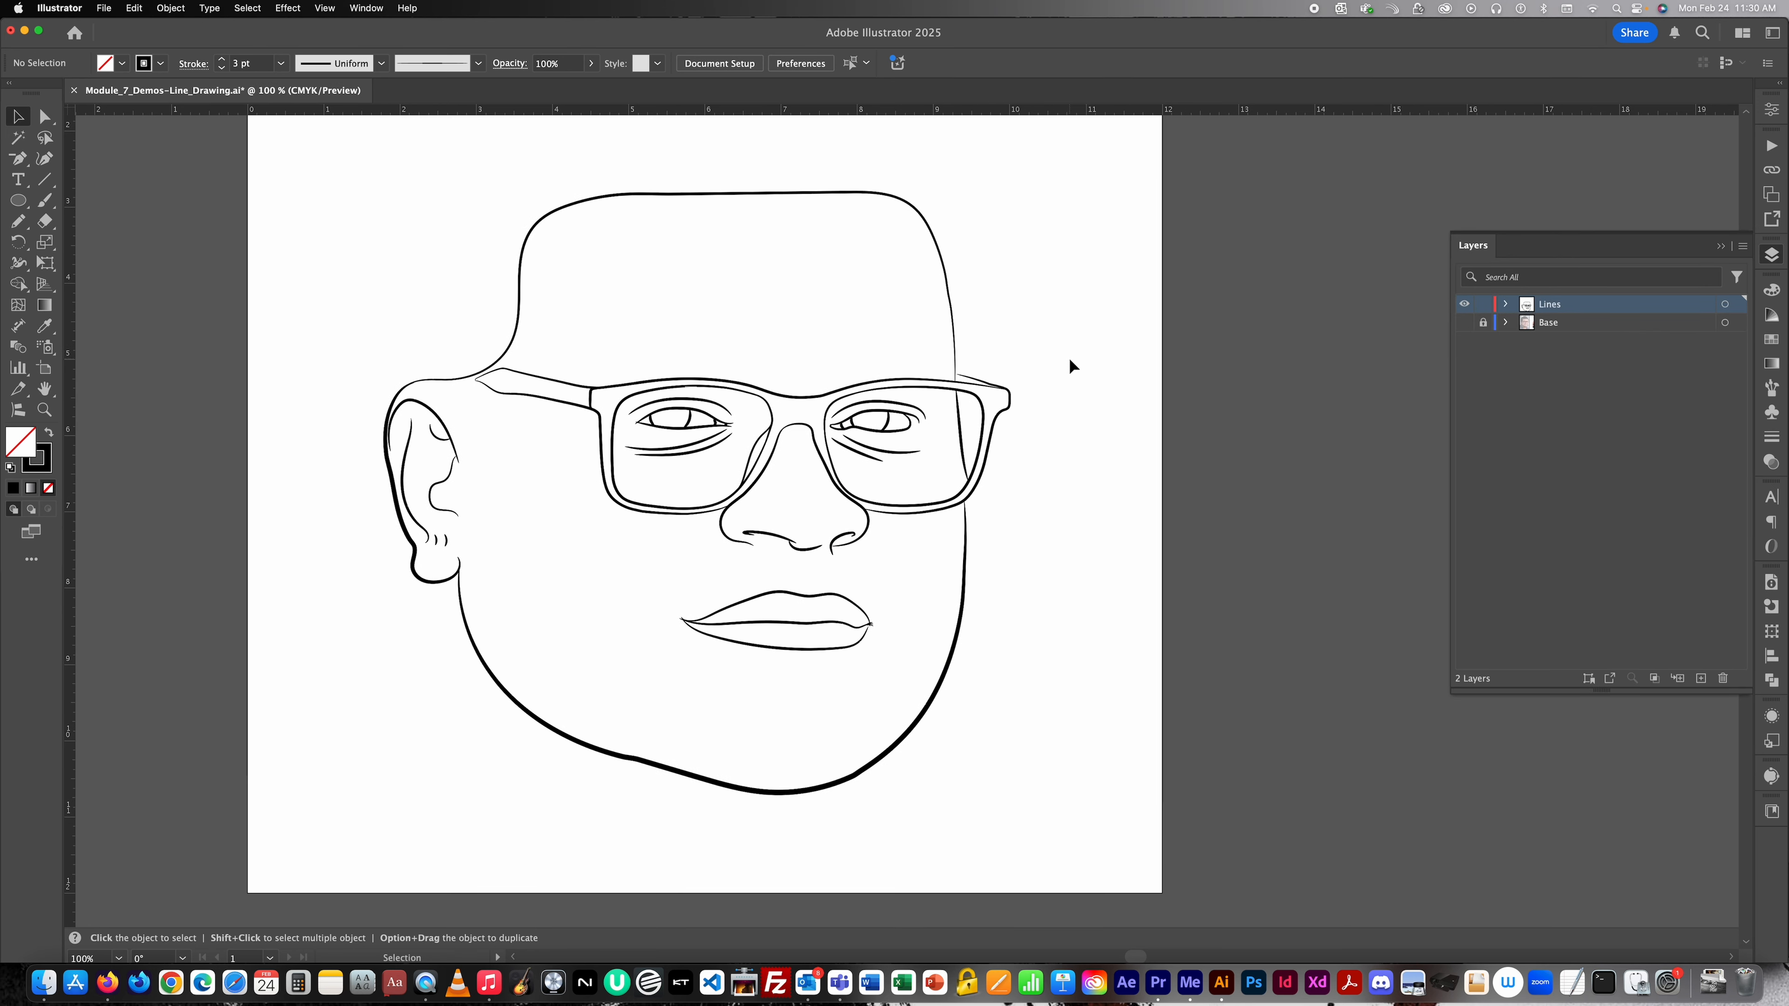
{"action": "scroll", "coordinate": [1068, 357], "scroll_direction": "down", "scroll_amount": 1}
{"action": "scroll", "coordinate": [1063, 366], "scroll_direction": "up", "scroll_amount": 1}
{"action": "scroll", "coordinate": [1061, 365], "scroll_direction": "up", "scroll_amount": 2}
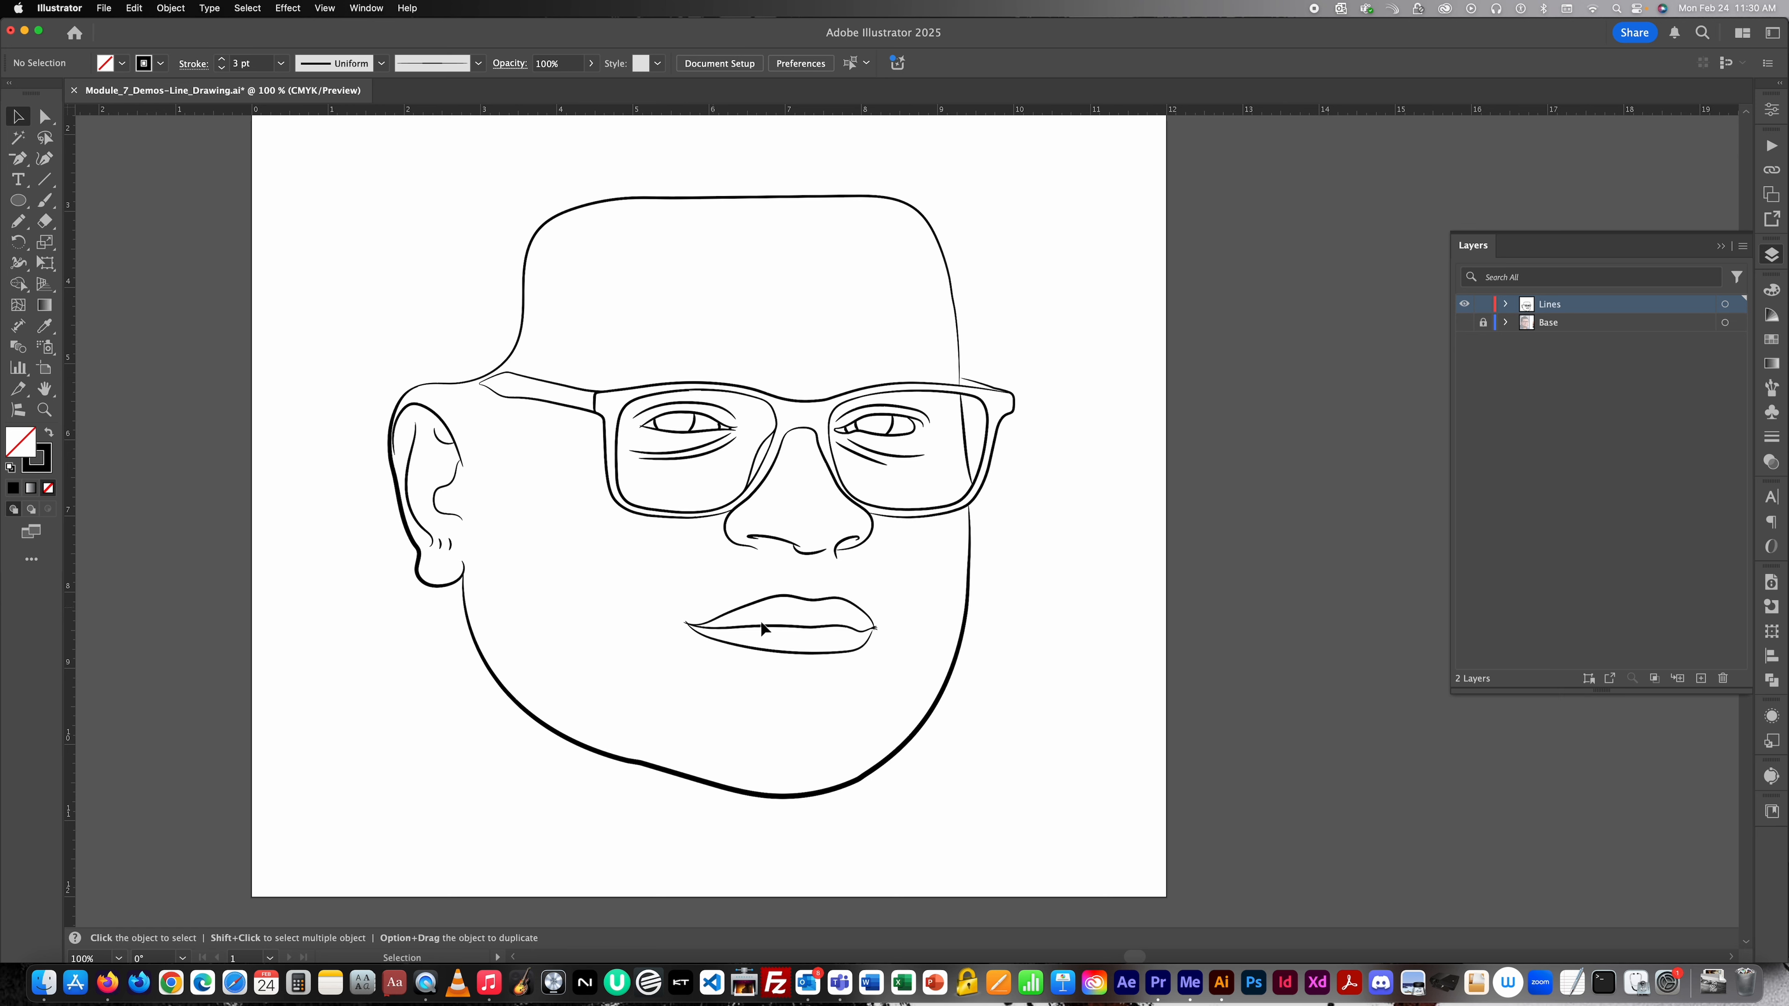
{"action": "left_click", "coordinate": [1464, 322]}
Try a short curved line below the lower lip with the Paintbrush and check it with the Base layer hidden.
{"action": "scroll", "coordinate": [816, 693], "scroll_direction": "up", "scroll_amount": 1}
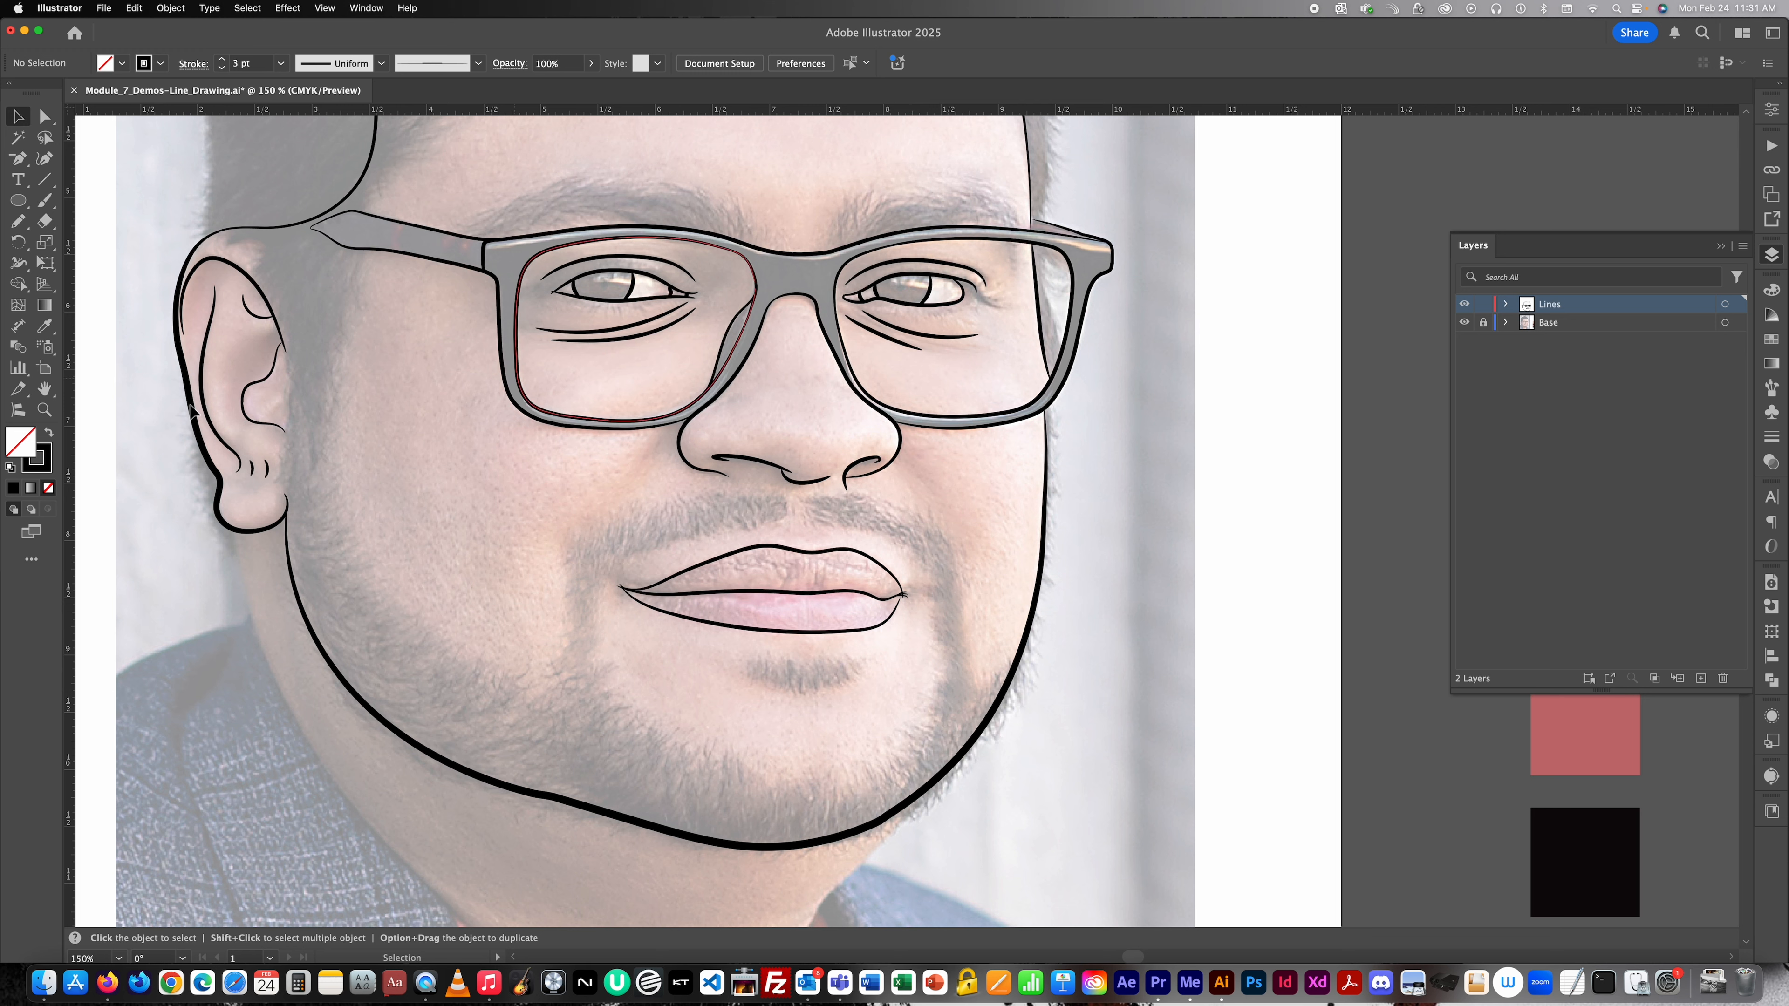
{"action": "left_click", "coordinate": [52, 205]}
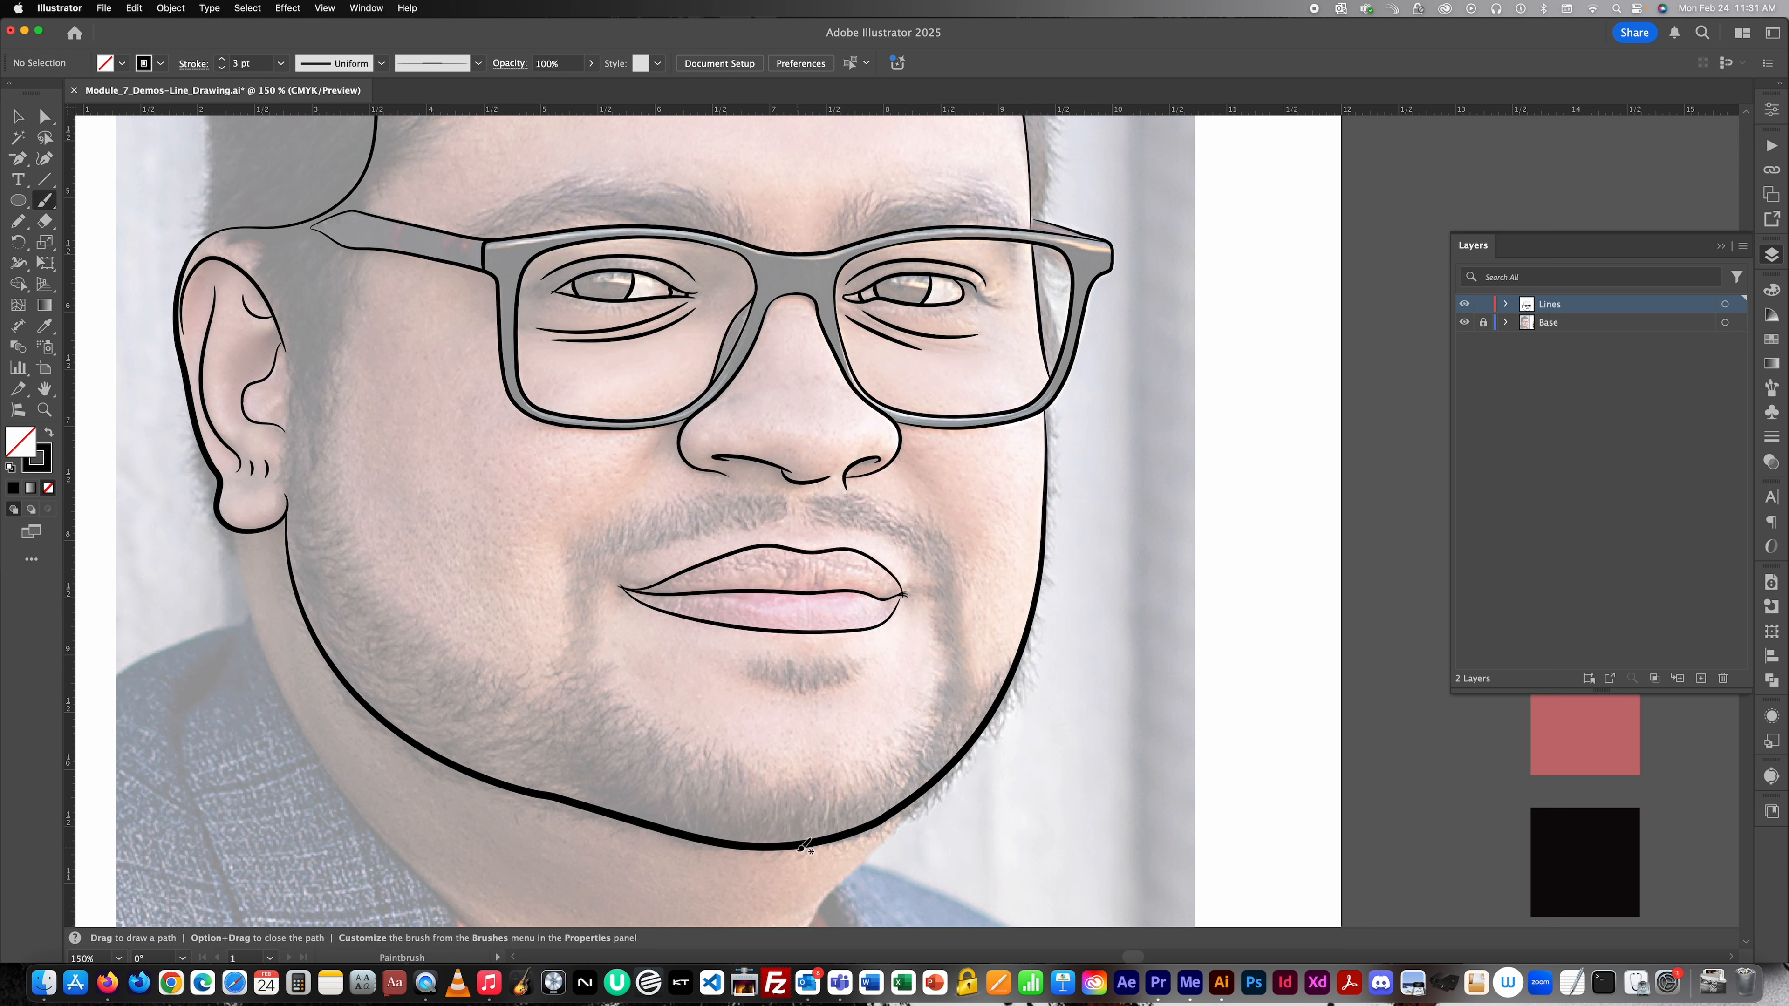
{"action": "mouse_move", "coordinate": [725, 673]}
{"action": "left_mouse_down"}
{"action": "mouse_move", "coordinate": [831, 689]}
{"action": "mouse_move", "coordinate": [868, 666]}
{"action": "left_mouse_up"}
{"action": "key", "text": "super+shift+a"}
{"action": "left_click", "coordinate": [1467, 324]}
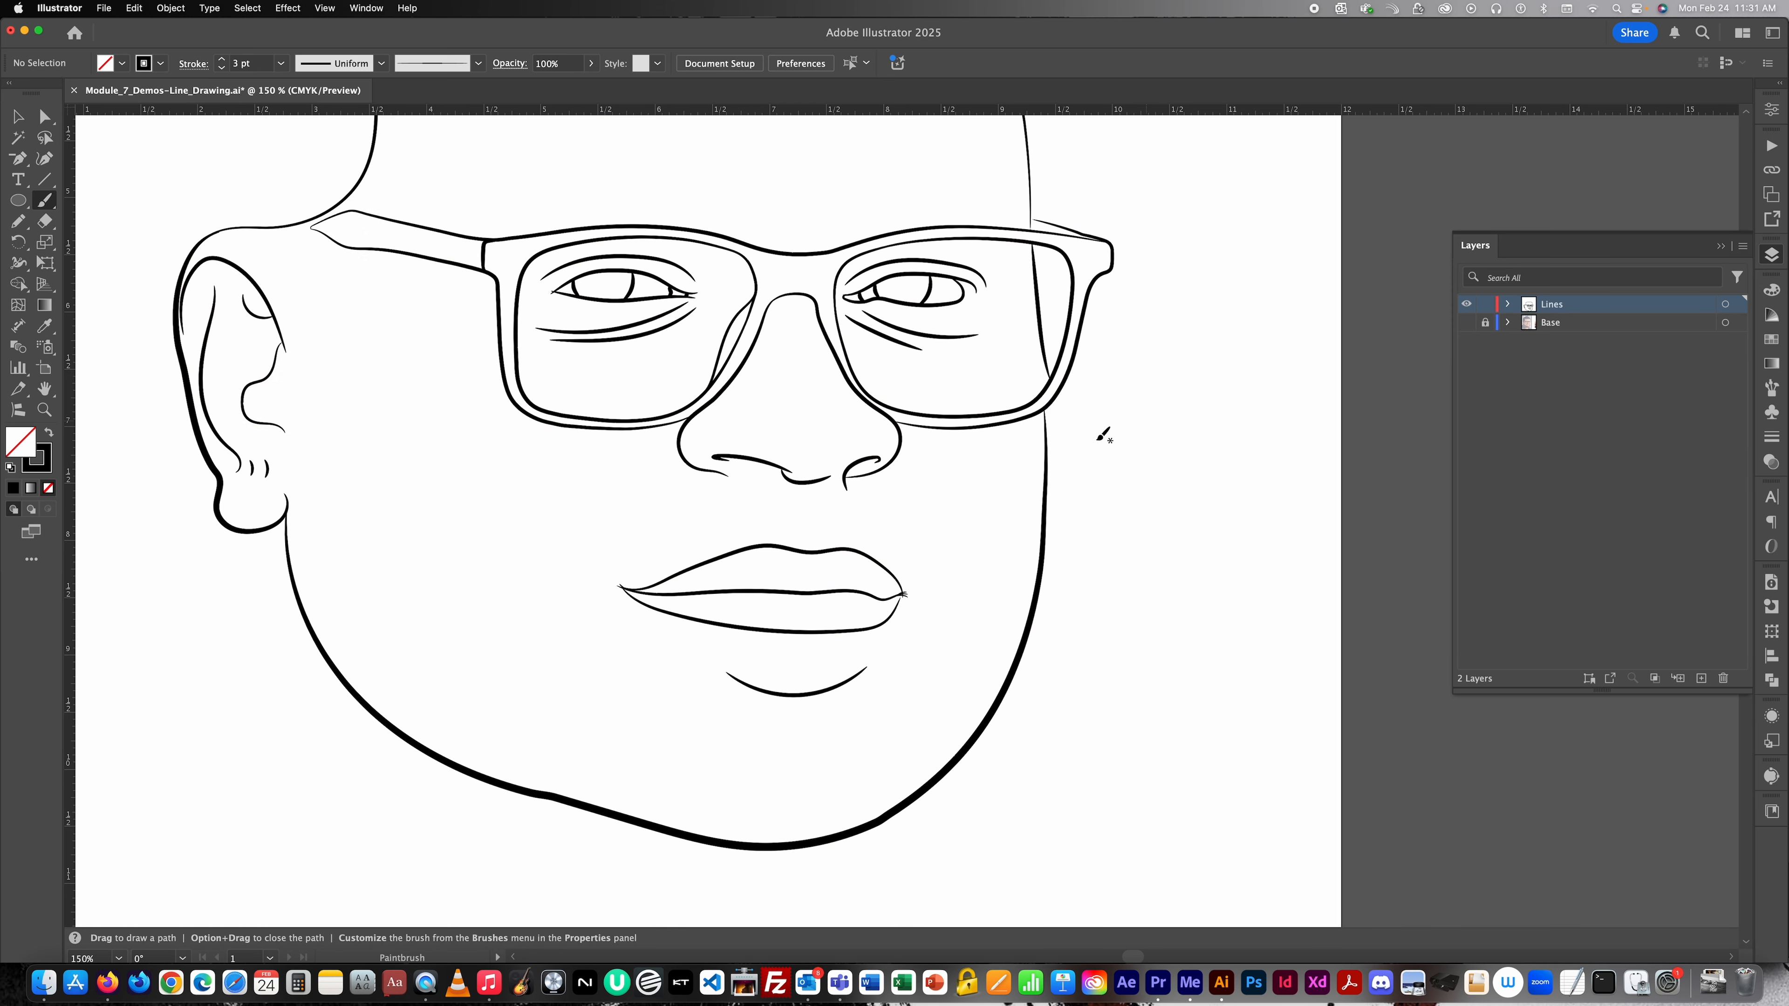
{"action": "key", "text": "super+1"}
{"action": "left_click", "coordinate": [1467, 324]}
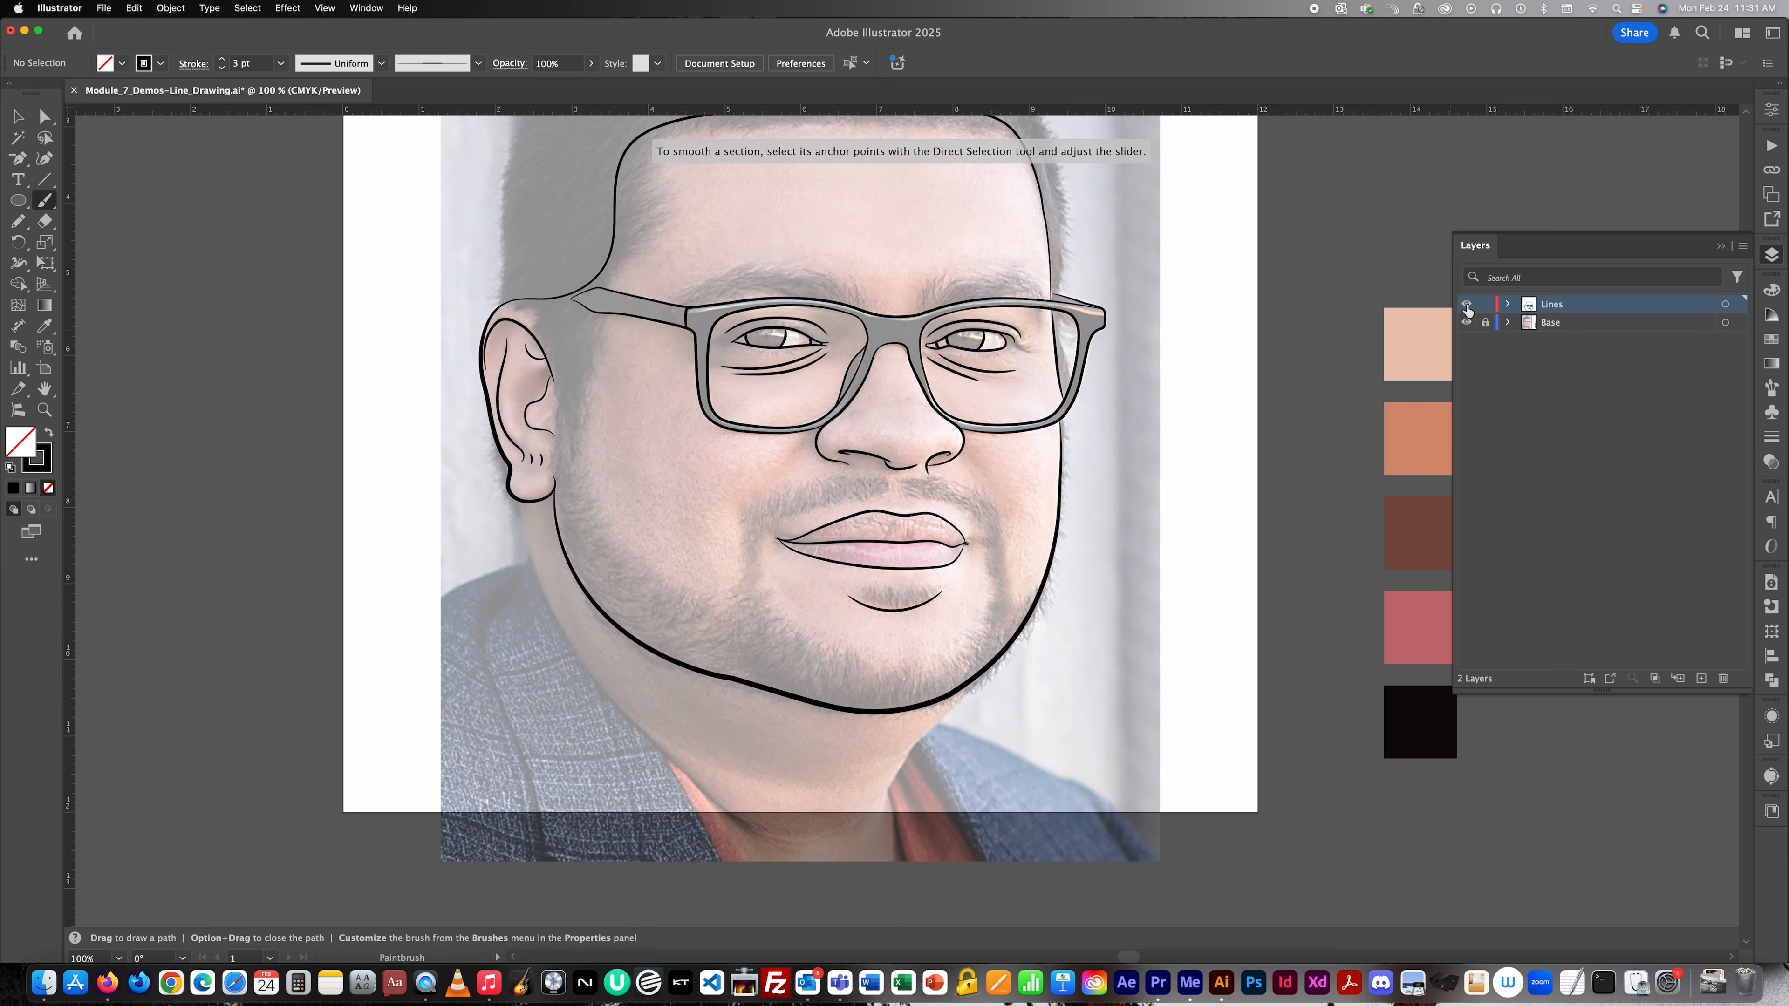
Try a 6 pt beard curve up from the chin outline, about 0.94 in wide and 1.24 in tall, checking it with the Base layer hidden.
{"action": "key", "text": "super+equal"}
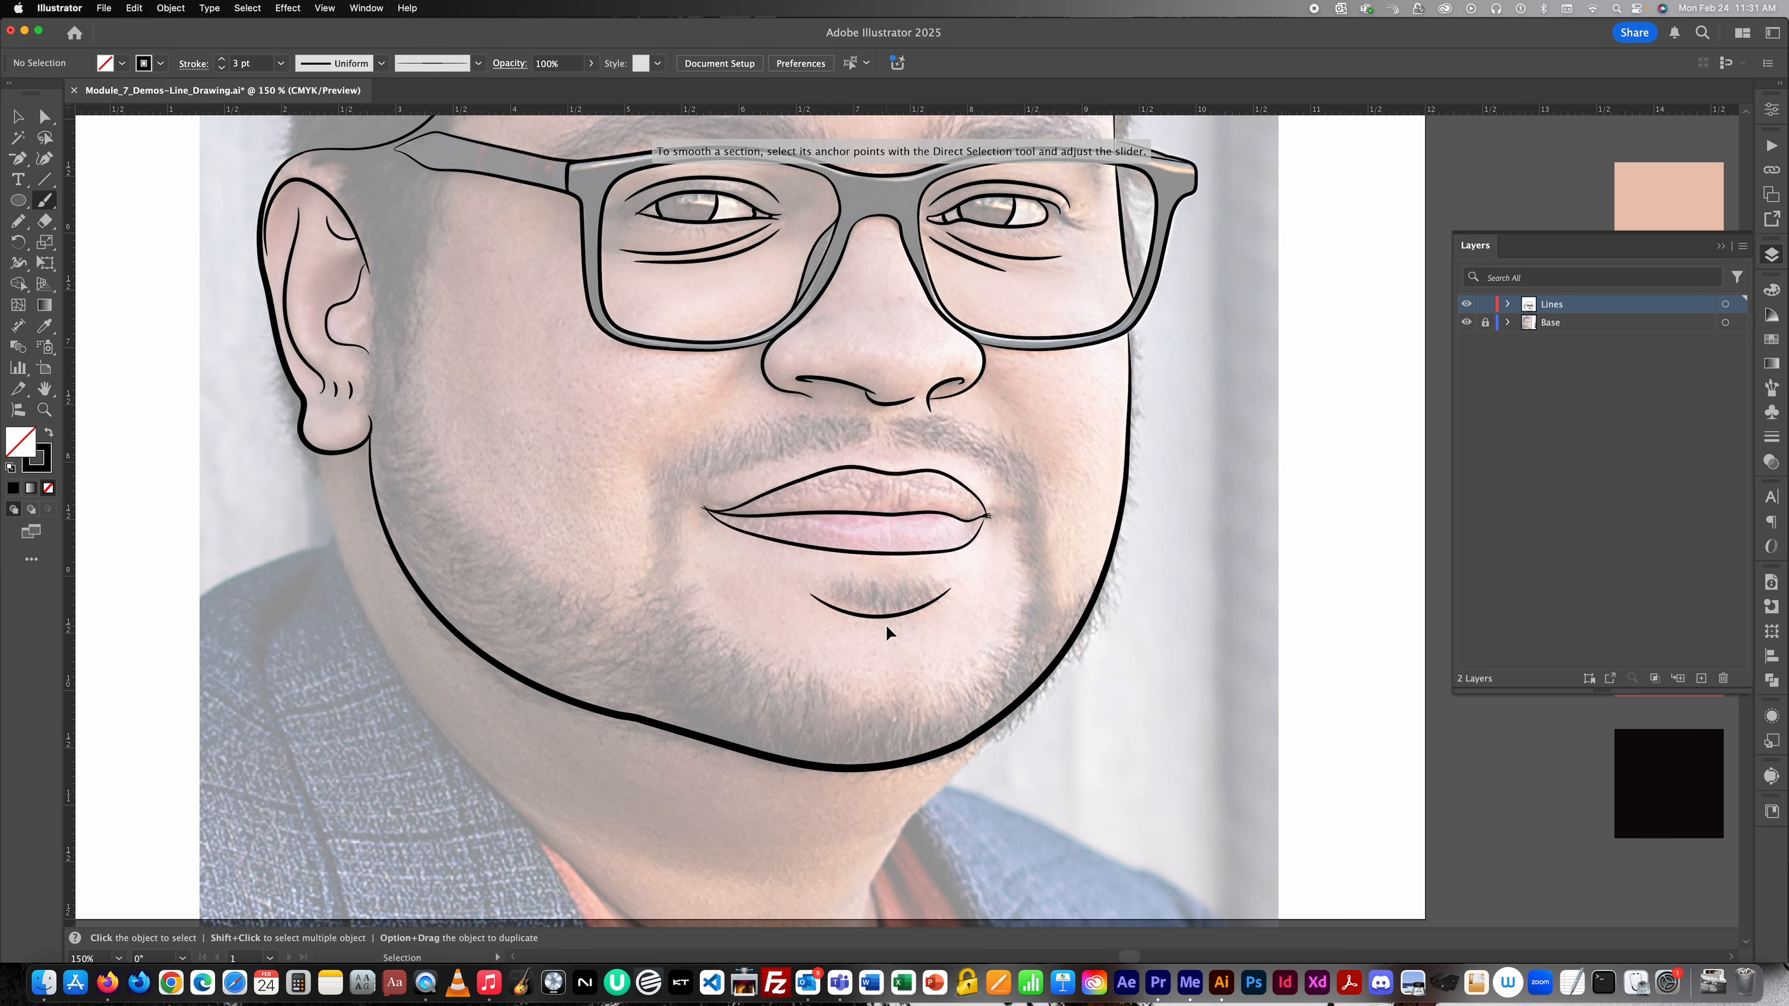
{"action": "key", "text": "super+equal"}
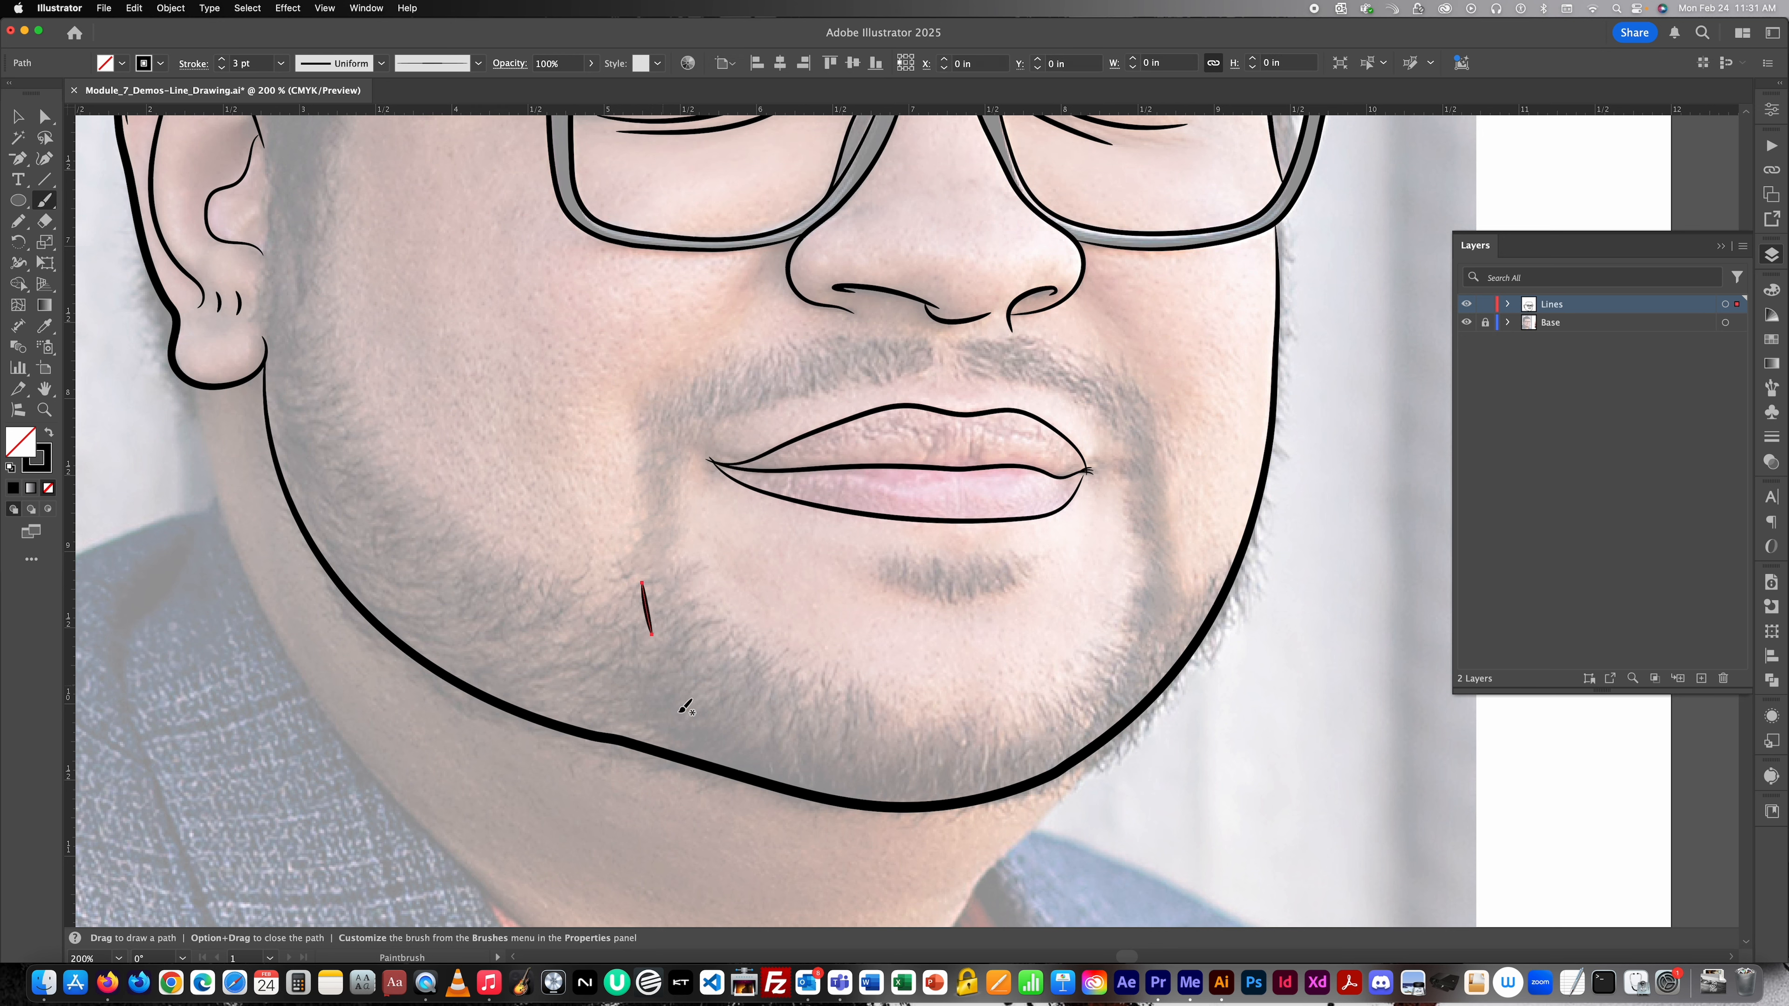
{"action": "mouse_move", "coordinate": [801, 794]}
{"action": "left_mouse_down"}
{"action": "mouse_move", "coordinate": [684, 728]}
{"action": "mouse_move", "coordinate": [657, 588]}
{"action": "left_mouse_up"}
{"action": "key", "text": "super+minus"}
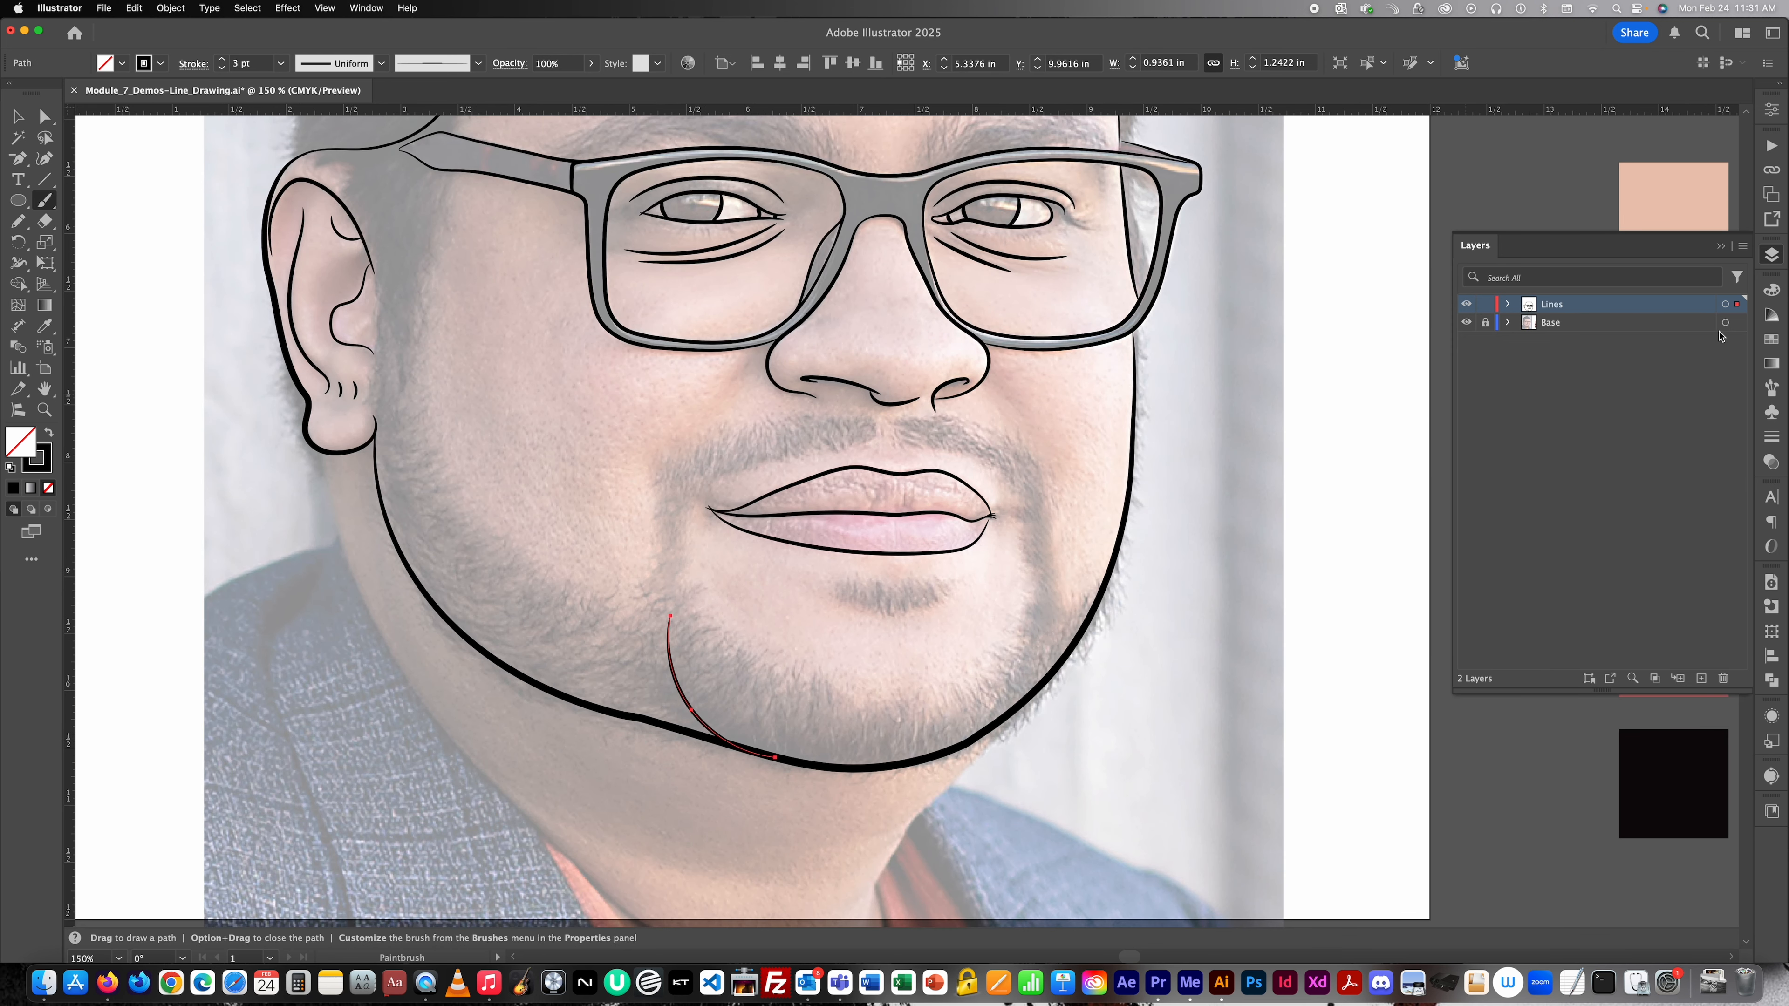
{"action": "left_click", "coordinate": [1776, 437]}
{"action": "left_click", "coordinate": [1613, 304]}
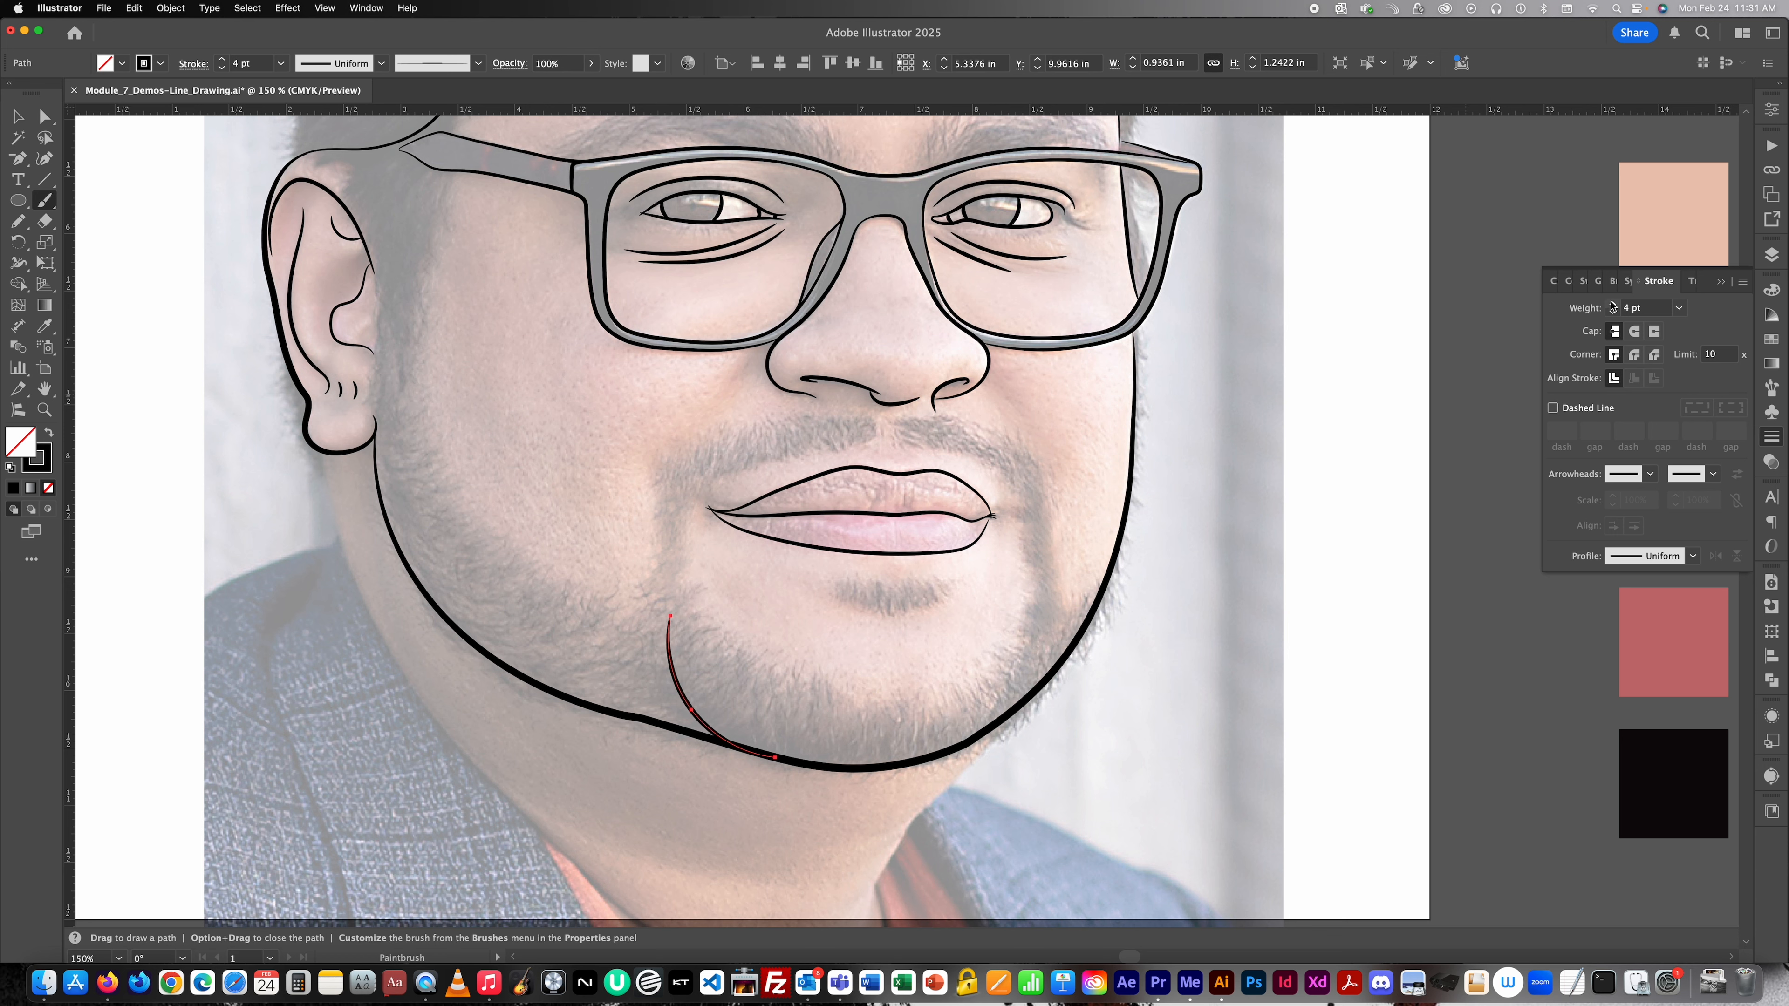
{"action": "left_click", "coordinate": [1612, 304]}
{"action": "left_click", "coordinate": [1613, 304]}
{"action": "left_click", "coordinate": [1773, 257]}
{"action": "left_click", "coordinate": [1466, 322]}
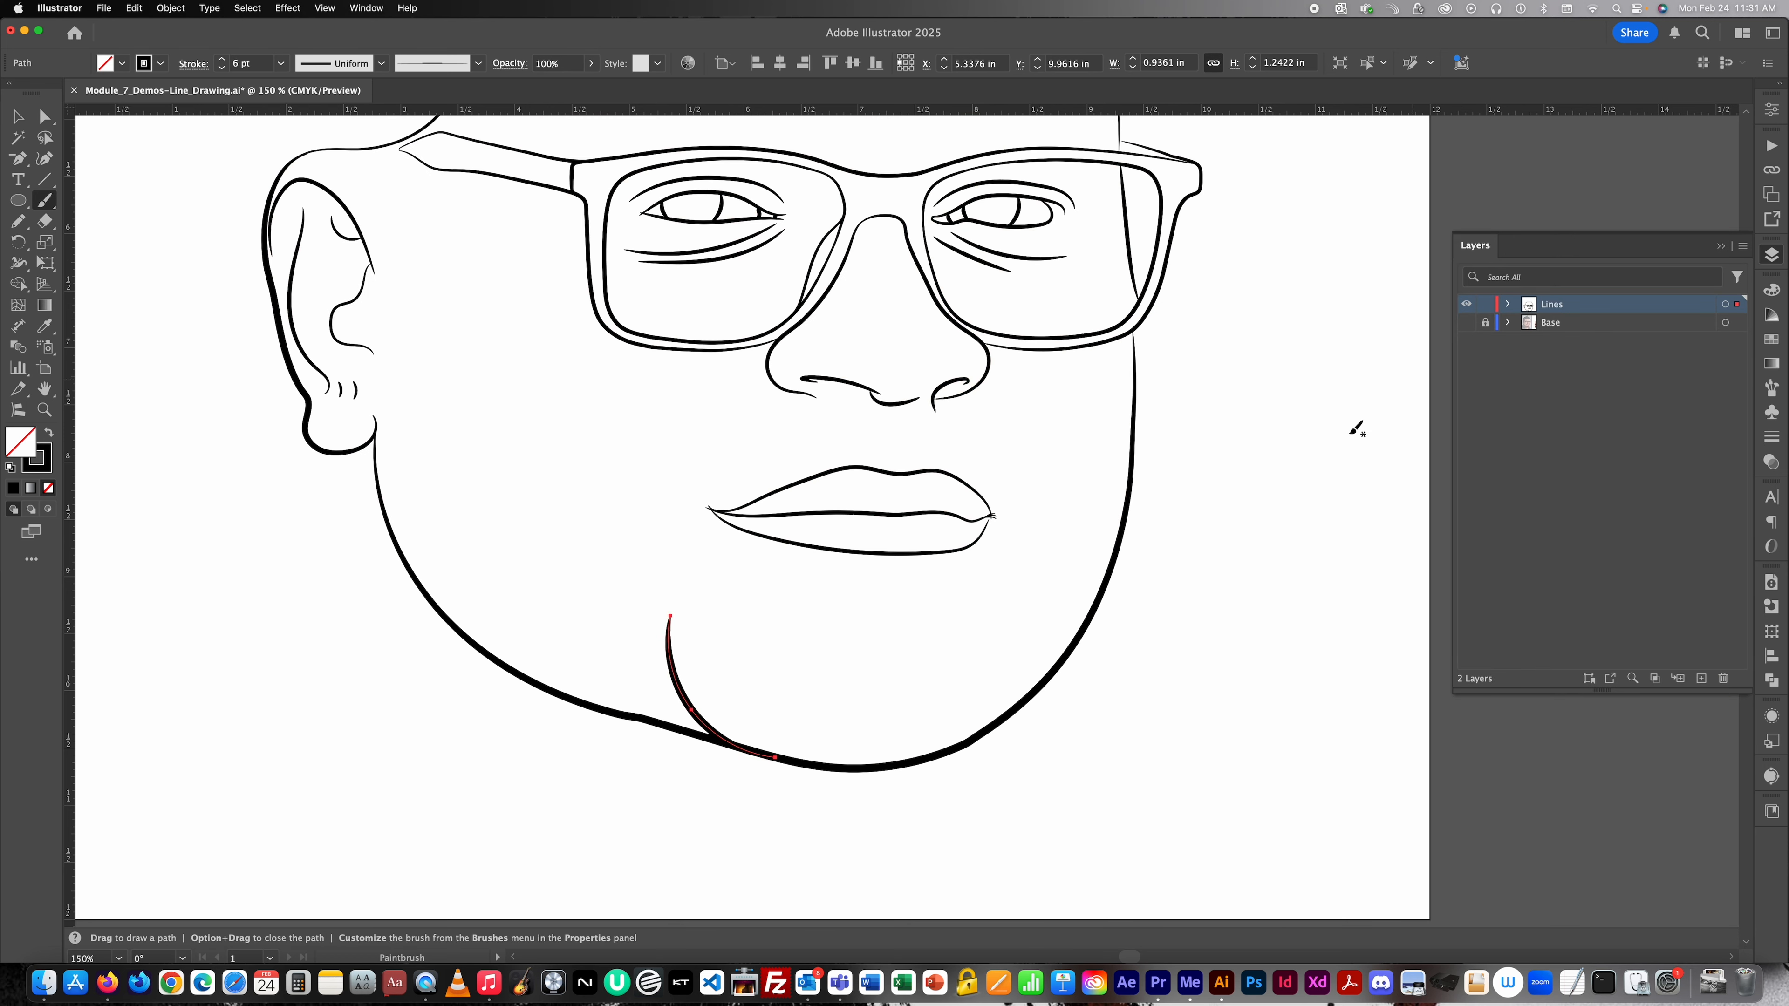
{"action": "key", "text": "super+shift+a"}
{"action": "key", "text": "super+minus"}
Undo the short beard curve rising from the chin outline, along with its weight and layer visibility changes.
{"action": "key", "text": "super+z"}
{"action": "key", "text": "super+z"}
{"action": "key", "text": "super+z"}
{"action": "key", "text": "super+z"}
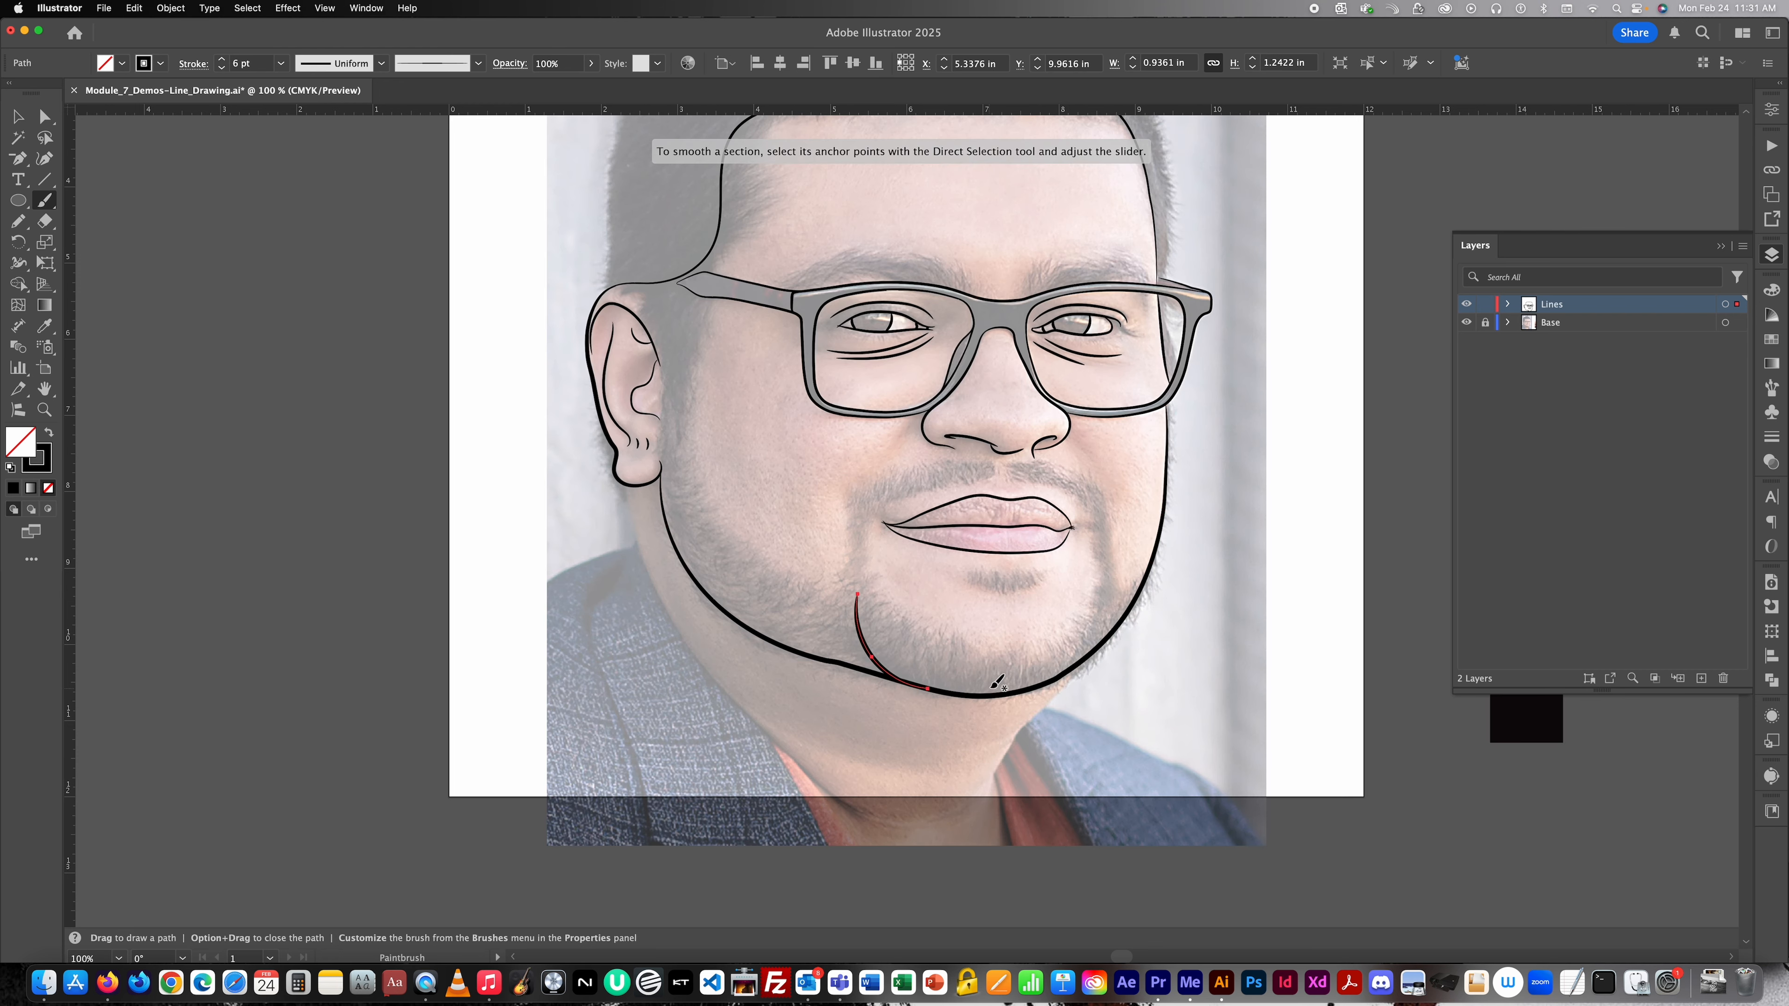
{"action": "key", "text": "super+z"}
{"action": "key", "text": "super+z"}
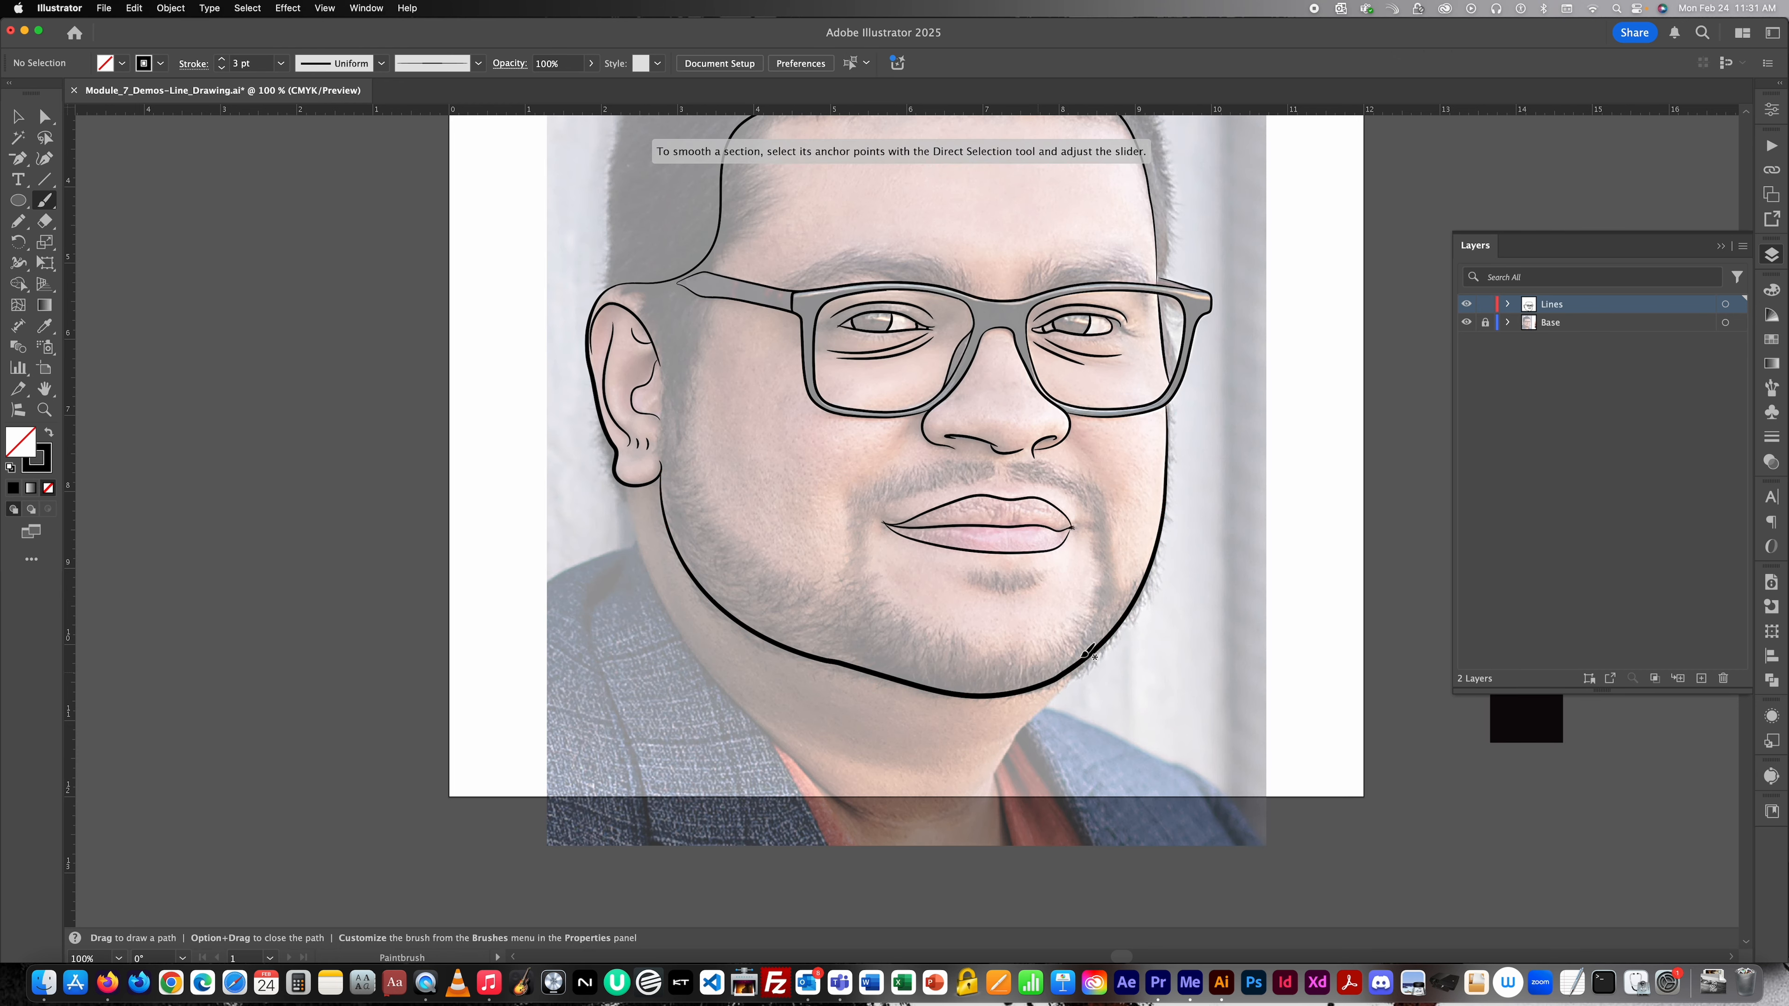
Try a U-shaped beard line around the chin, about 3.4 in wide and 1.39 in tall, with the Base layer hidden and a 6 pt stroke.
{"action": "mouse_move", "coordinate": [1115, 599]}
{"action": "left_mouse_down"}
{"action": "mouse_move", "coordinate": [1079, 663]}
{"action": "mouse_move", "coordinate": [978, 697]}
{"action": "mouse_move", "coordinate": [892, 676]}
{"action": "mouse_move", "coordinate": [850, 597]}
{"action": "left_mouse_up"}
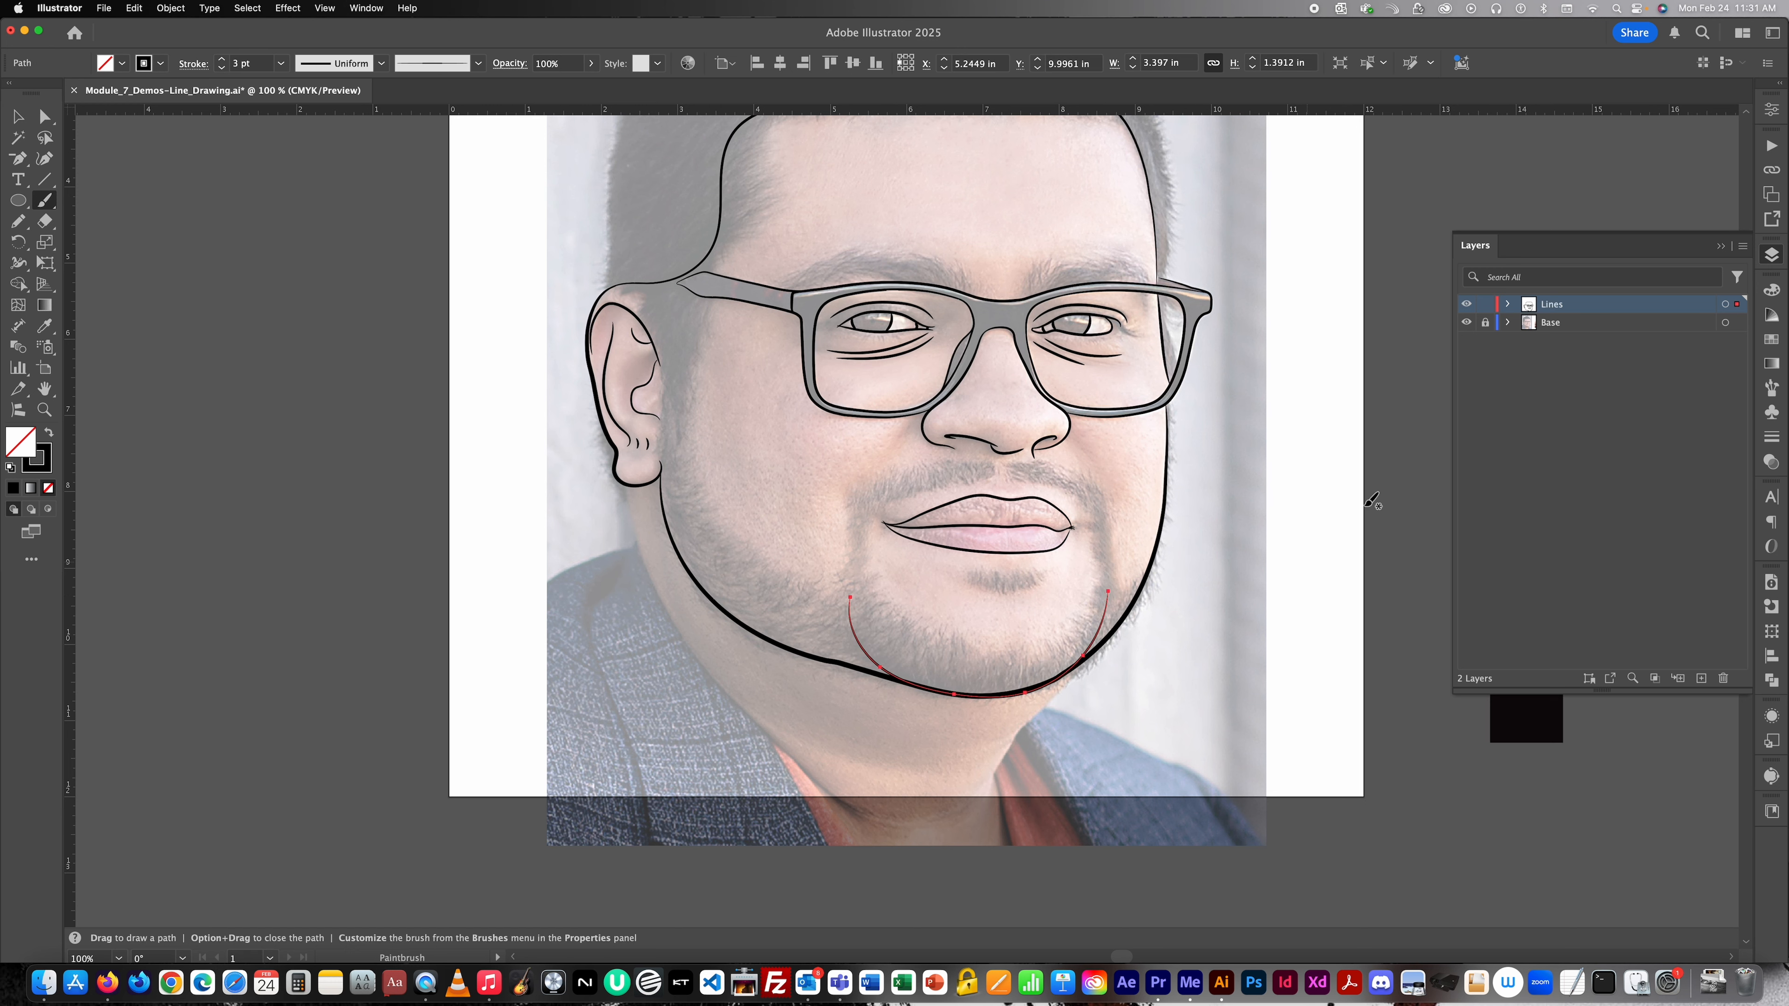
{"action": "left_click", "coordinate": [1467, 323]}
{"action": "left_click", "coordinate": [1486, 323]}
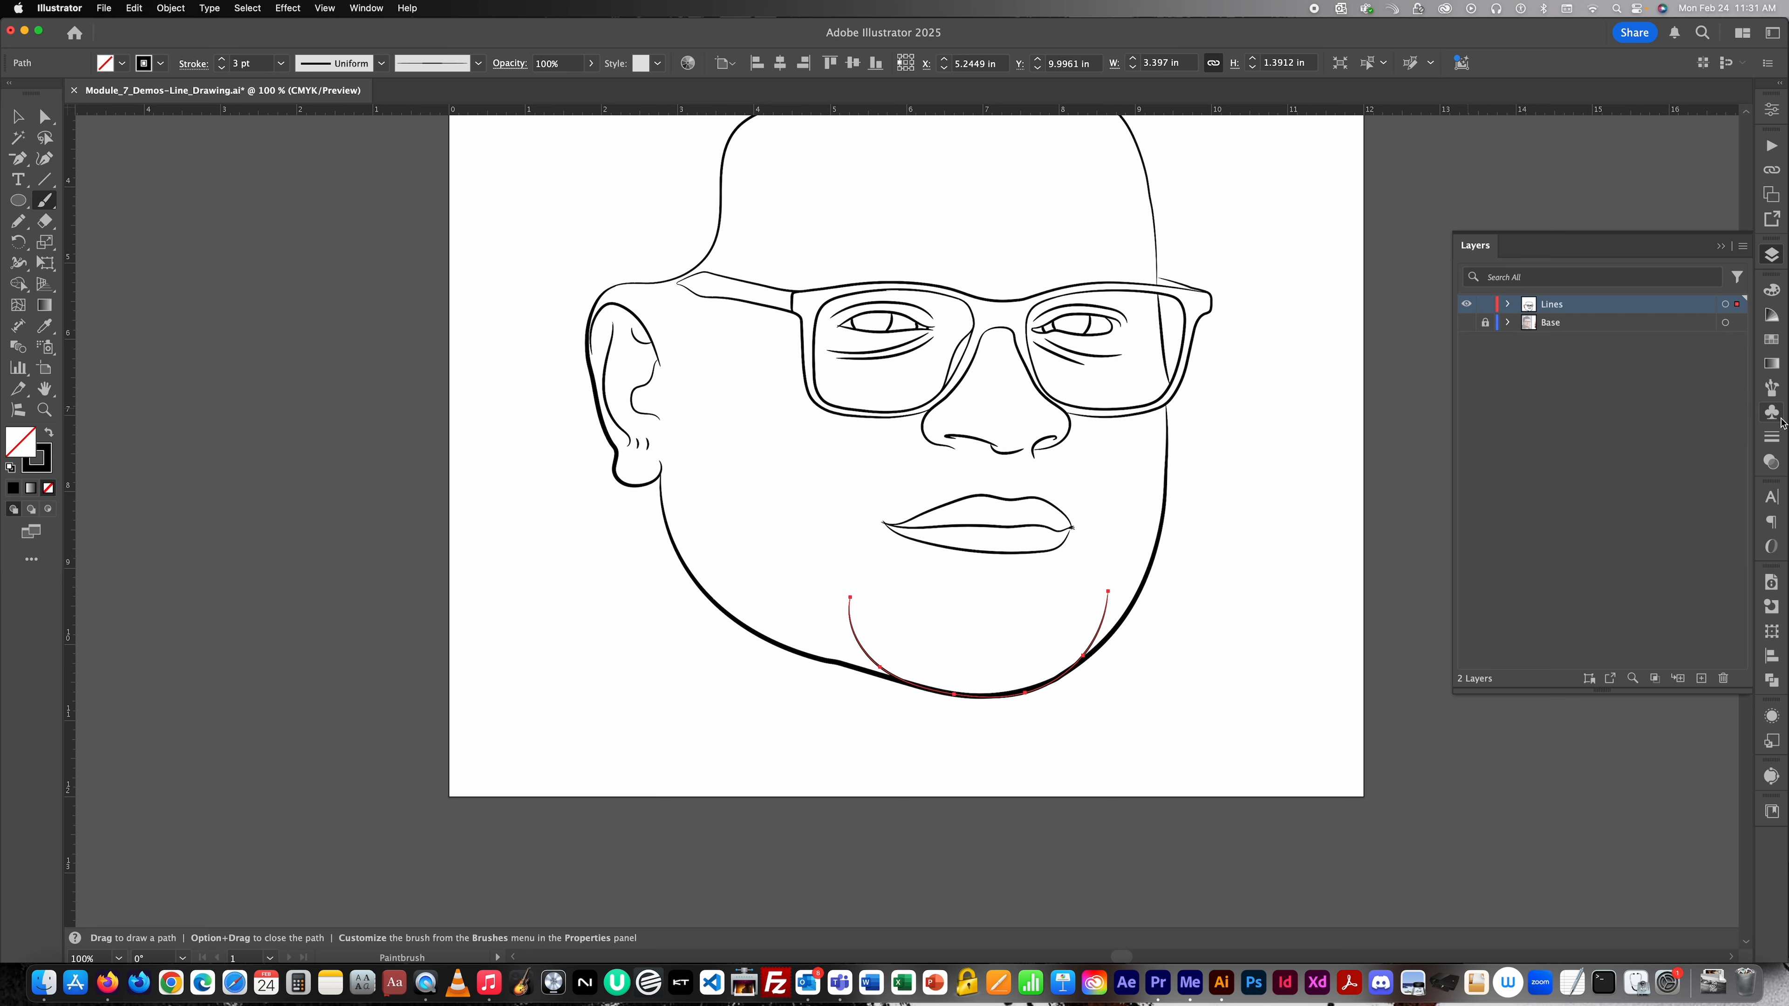
{"action": "left_click", "coordinate": [1773, 437]}
{"action": "left_click", "coordinate": [1611, 304]}
{"action": "left_click", "coordinate": [1611, 304]}
{"action": "left_click", "coordinate": [1611, 304]}
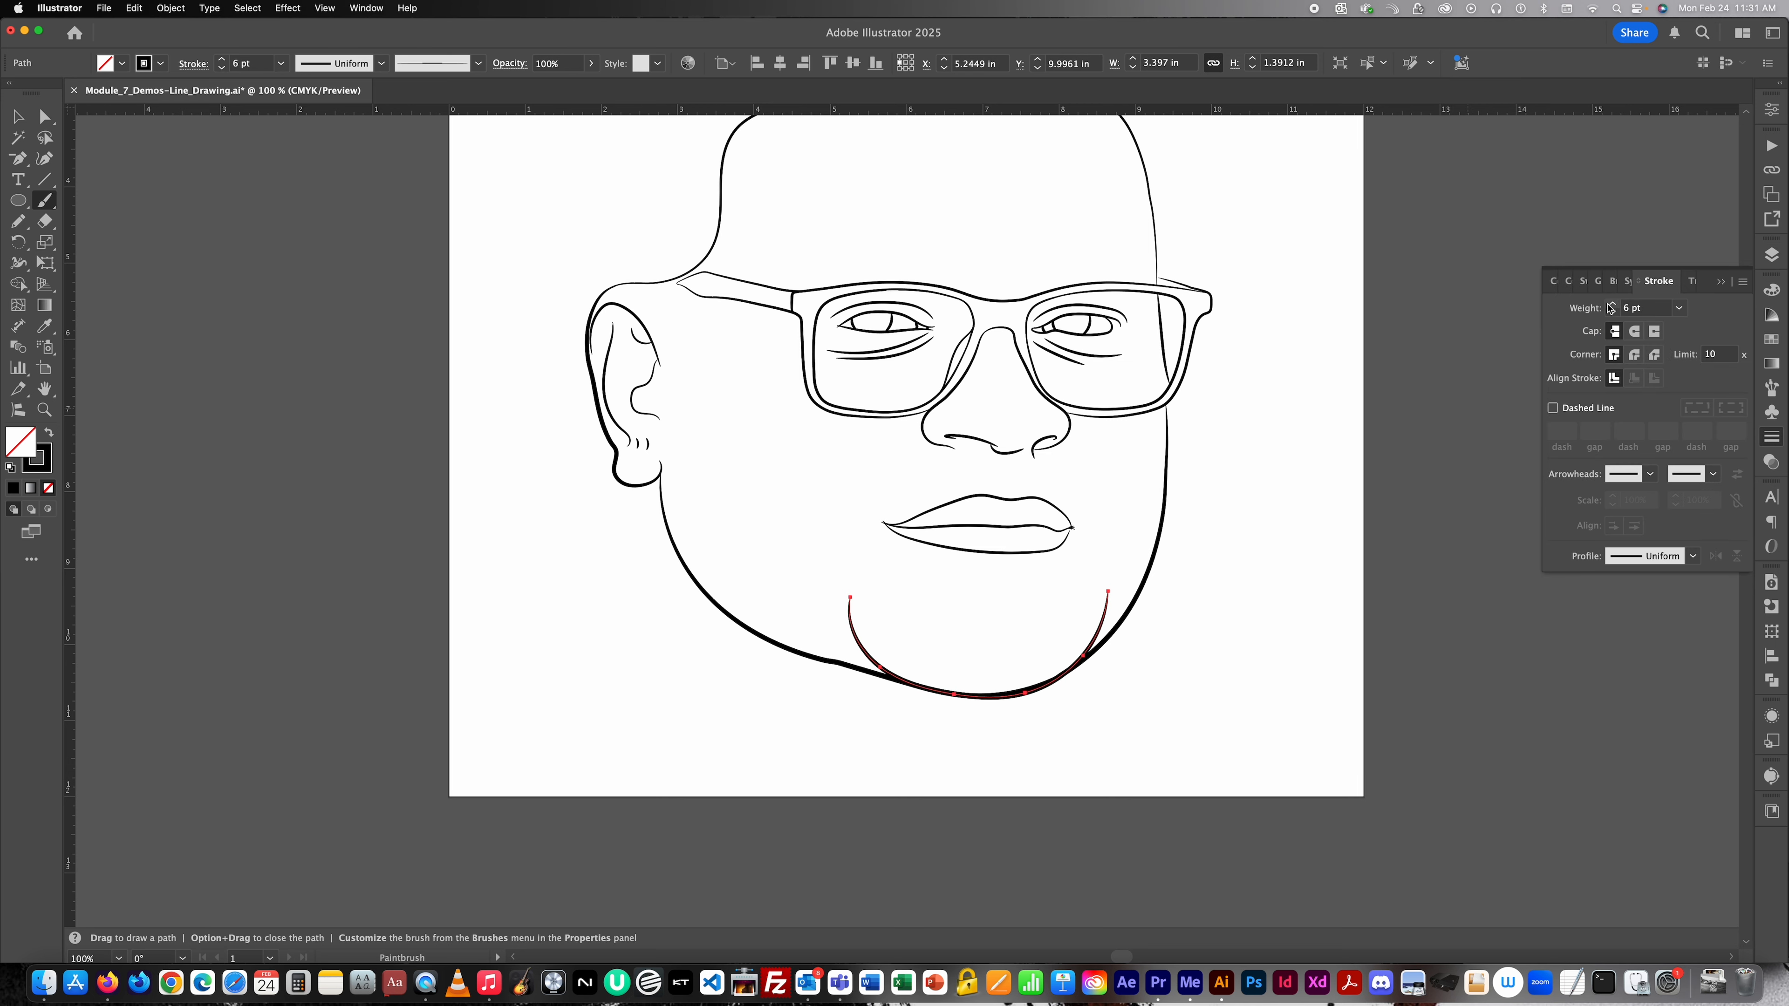
Deselect the U-shaped chin line and examine how it looks in the whole drawing without the photo.
{"action": "left_click", "coordinate": [1462, 362]}
{"action": "scroll", "coordinate": [1394, 368], "scroll_direction": "down", "scroll_amount": 1}
{"action": "scroll", "coordinate": [1393, 368], "scroll_direction": "right", "scroll_amount": 3}
{"action": "scroll", "coordinate": [1393, 368], "scroll_direction": "up", "scroll_amount": 2}
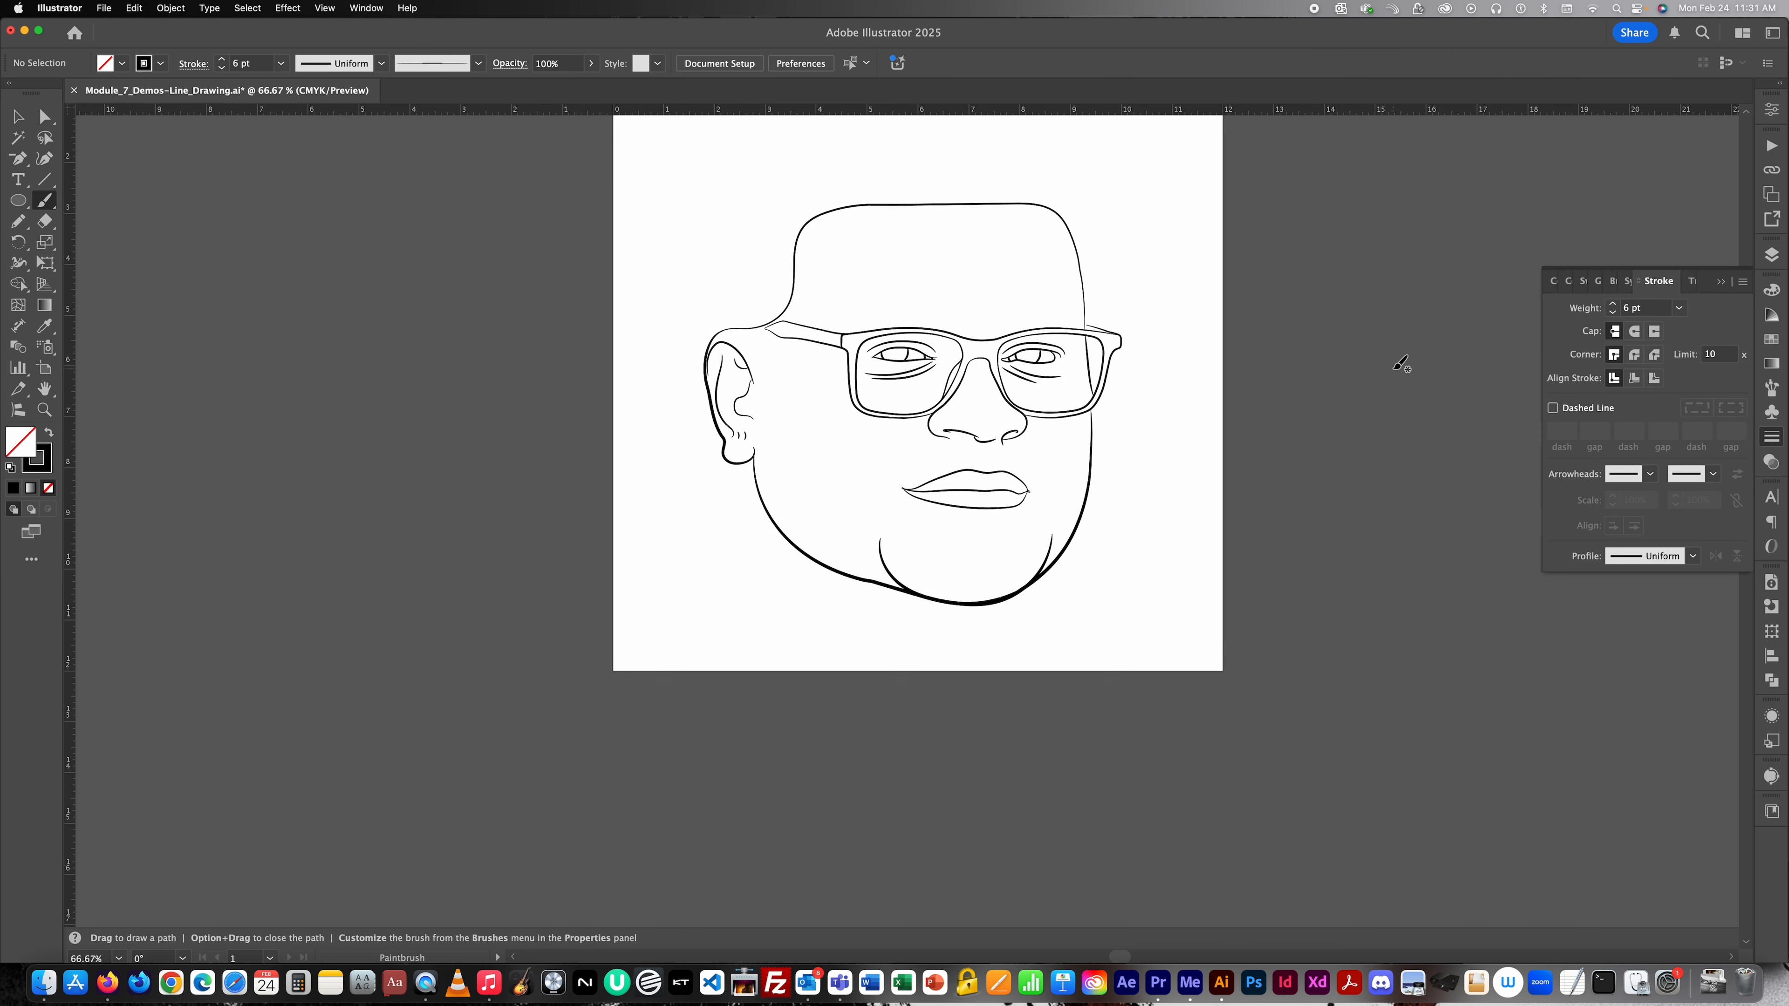
{"action": "scroll", "coordinate": [1043, 548], "scroll_direction": "up", "scroll_amount": 1}
{"action": "scroll", "coordinate": [1043, 547], "scroll_direction": "up", "scroll_amount": 1}
{"action": "scroll", "coordinate": [1106, 536], "scroll_direction": "down", "scroll_amount": 1}
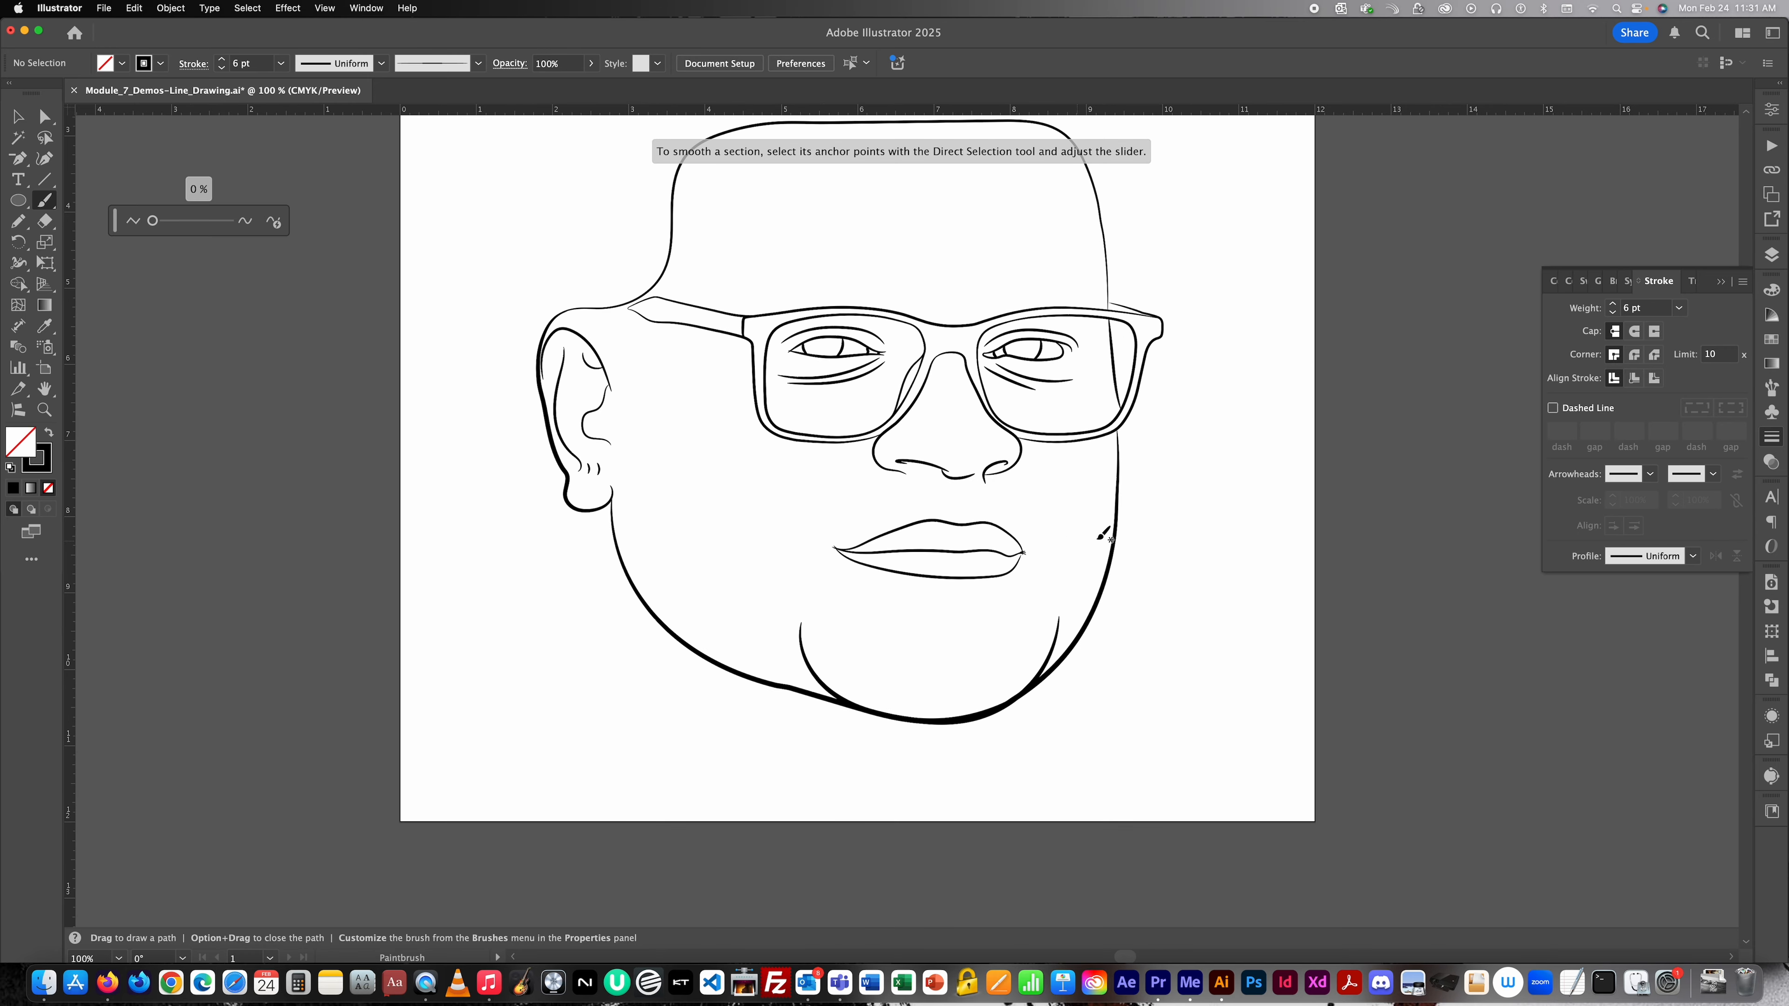
{"action": "scroll", "coordinate": [1125, 523], "scroll_direction": "up", "scroll_amount": 2}
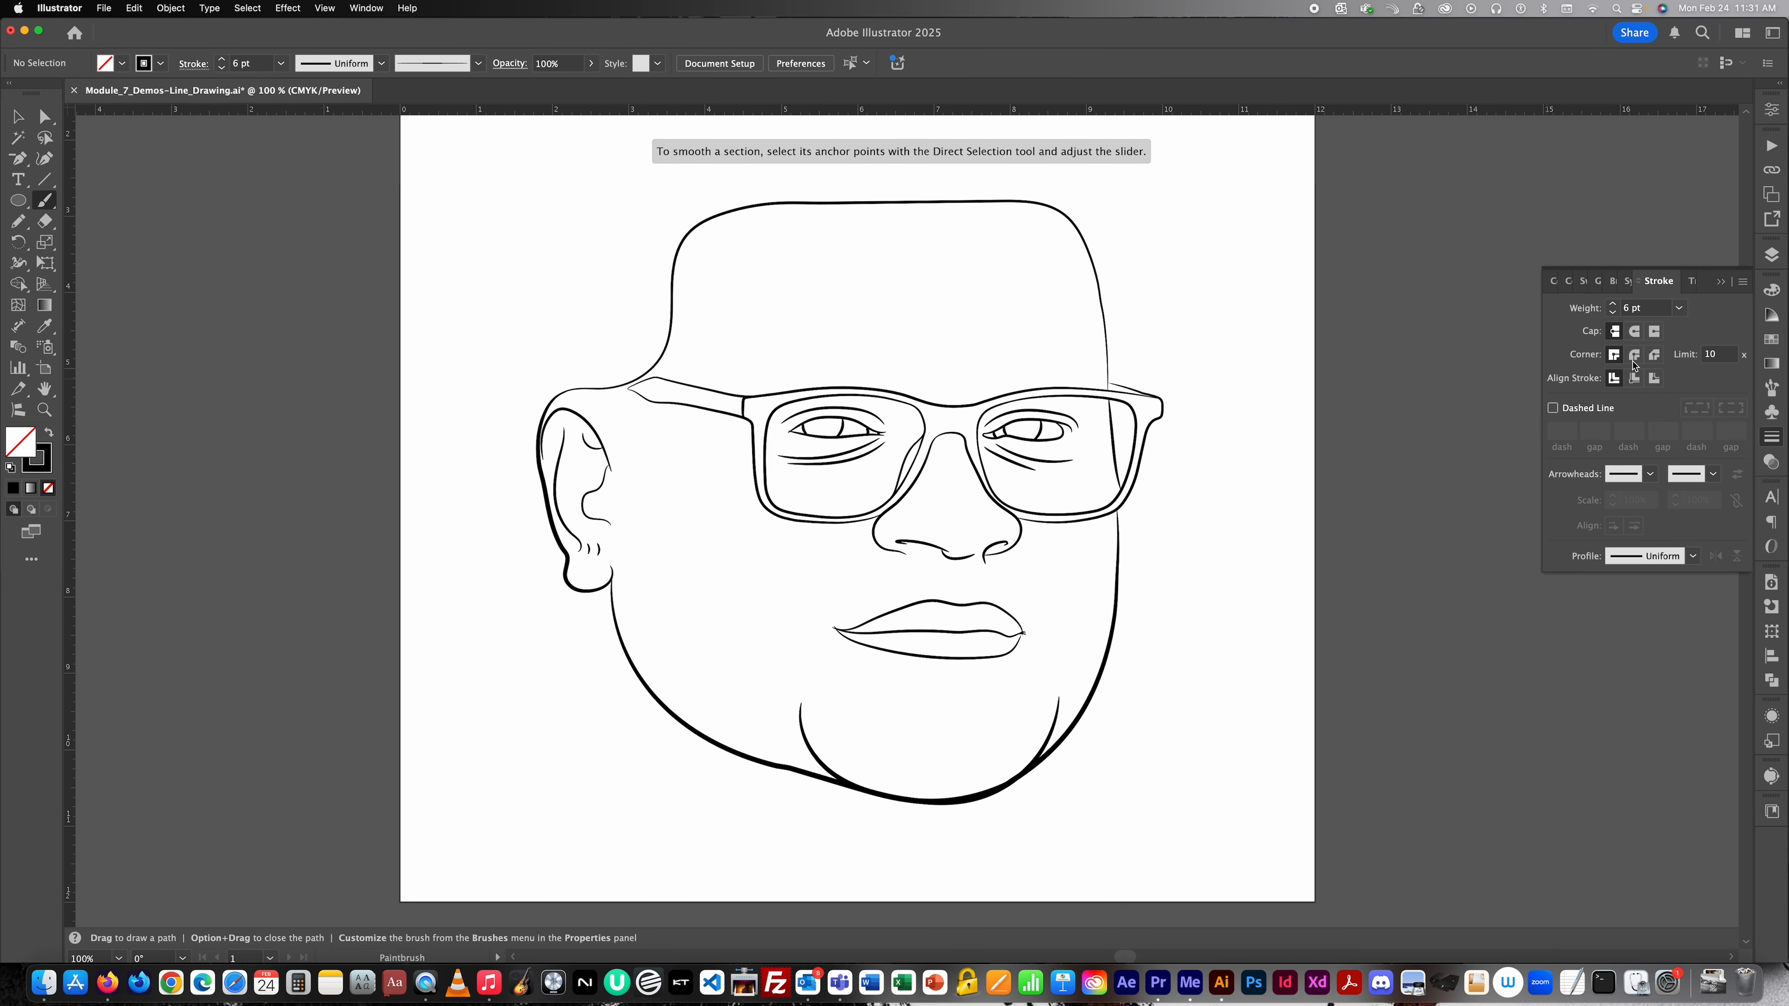
Undo the 6 pt weight and the U-shaped line around the chin, and return to the Paintbrush.
{"action": "key", "text": "super+z"}
{"action": "key", "text": "super+z"}
{"action": "key", "text": "super+z"}
{"action": "key", "text": "super+z"}
{"action": "key", "text": "super+z"}
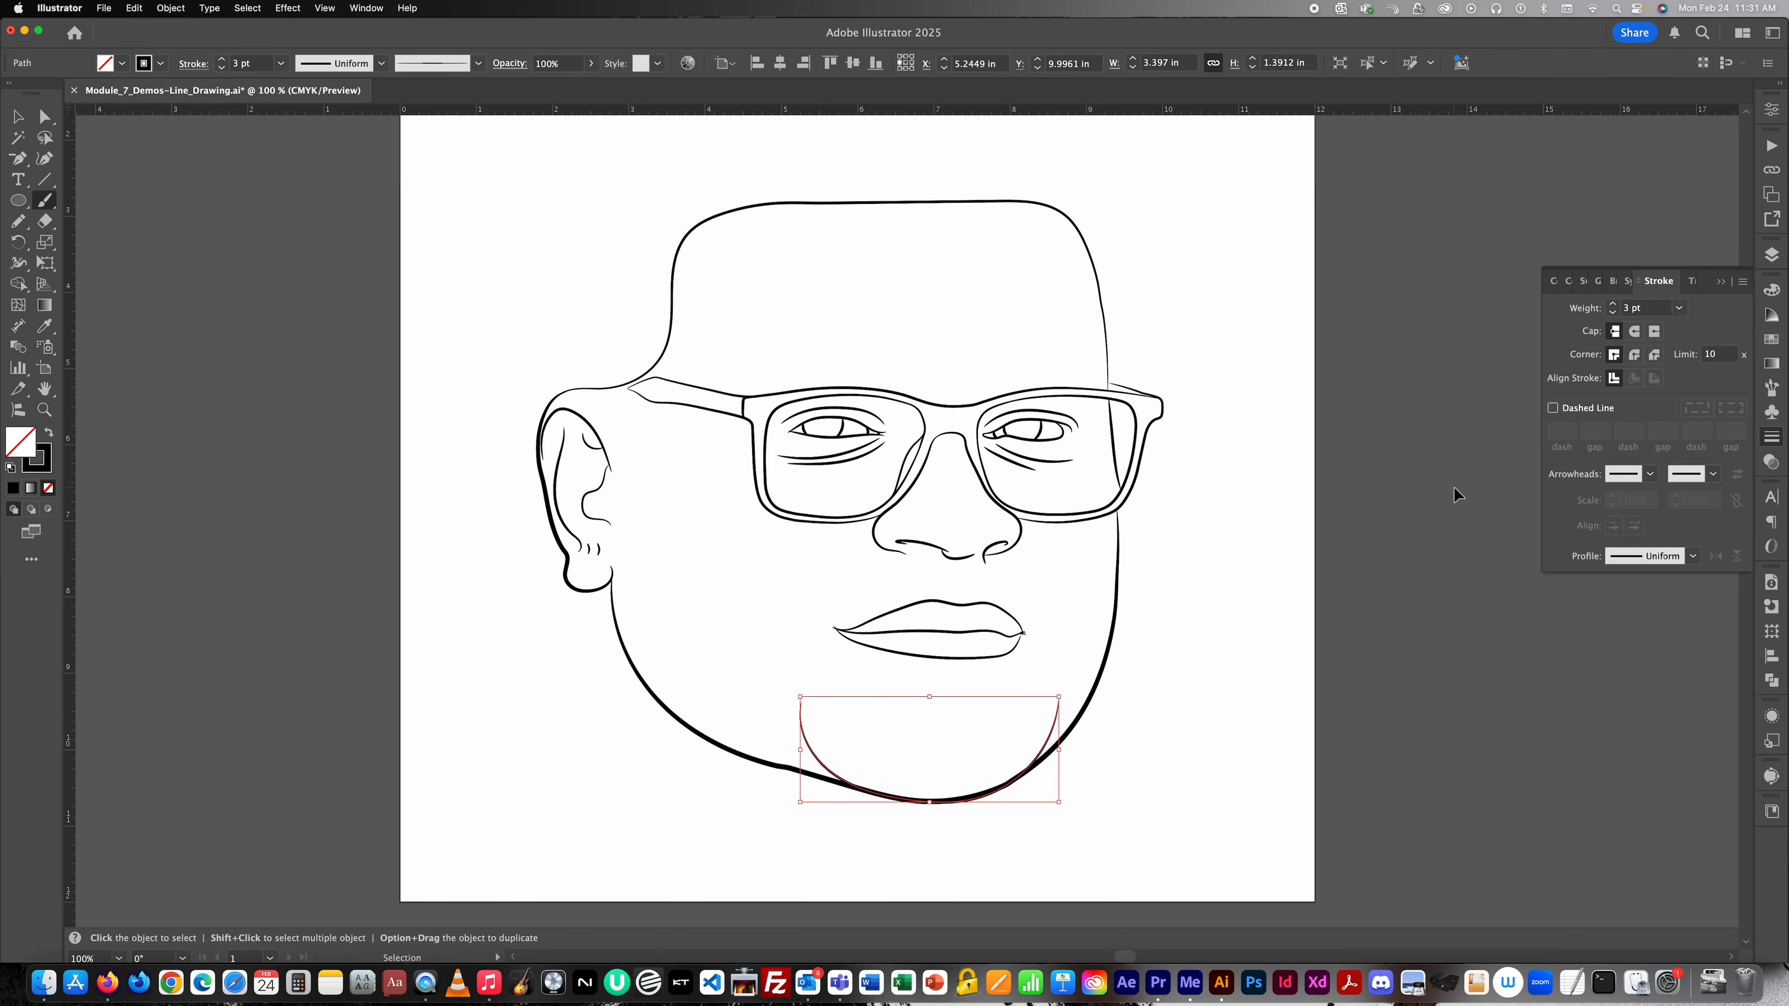
{"action": "key", "text": "b"}
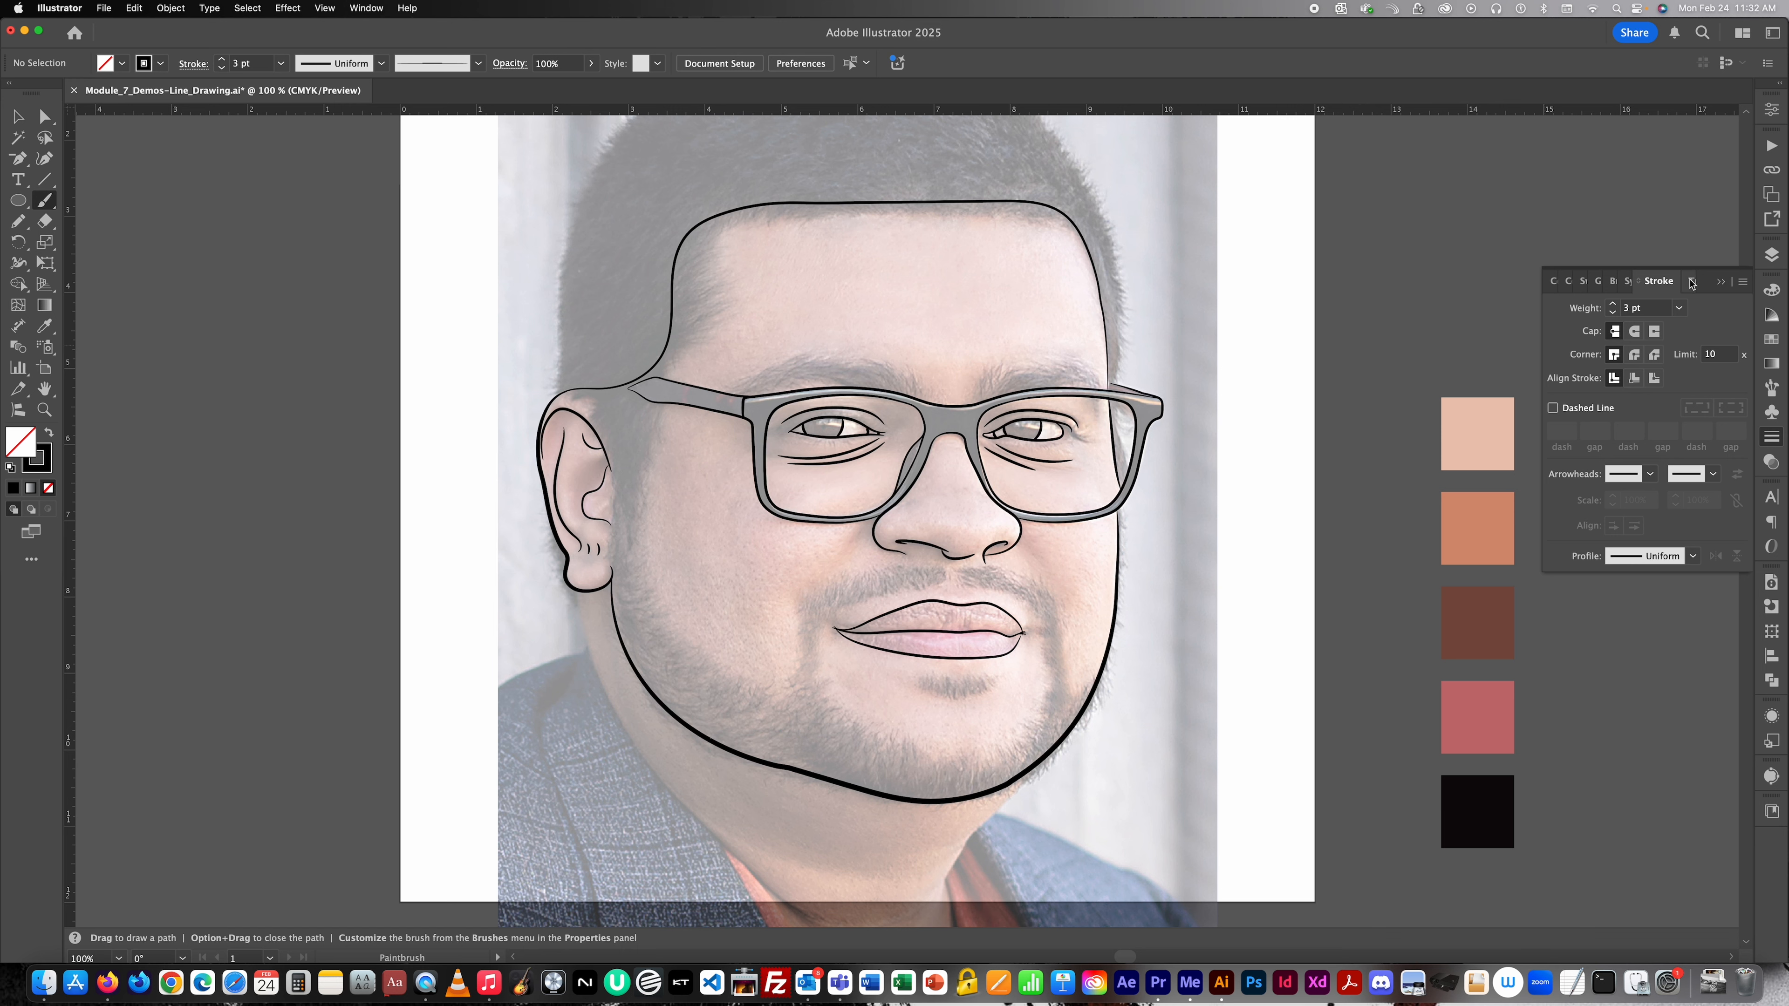
Examine how the upper and lower eyelid lines meet at the outer corner of the eye nearest the ear.
{"action": "left_click", "coordinate": [1772, 255]}
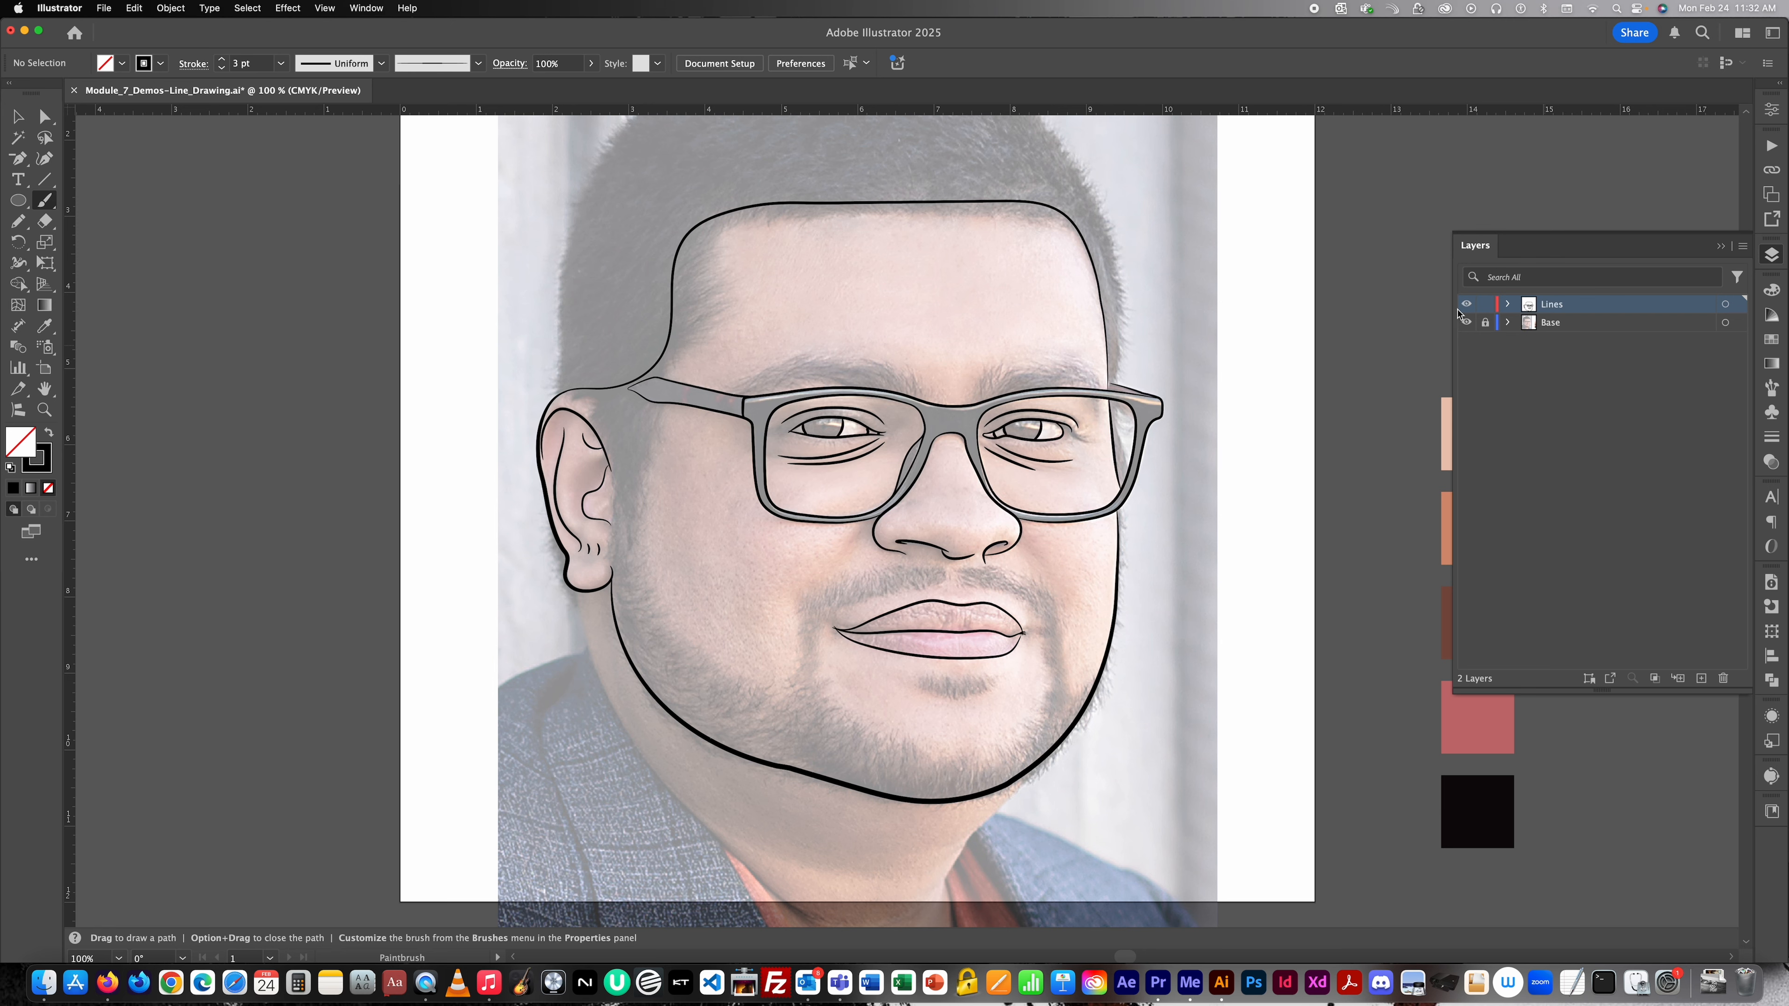
{"action": "key", "text": "super+equal"}
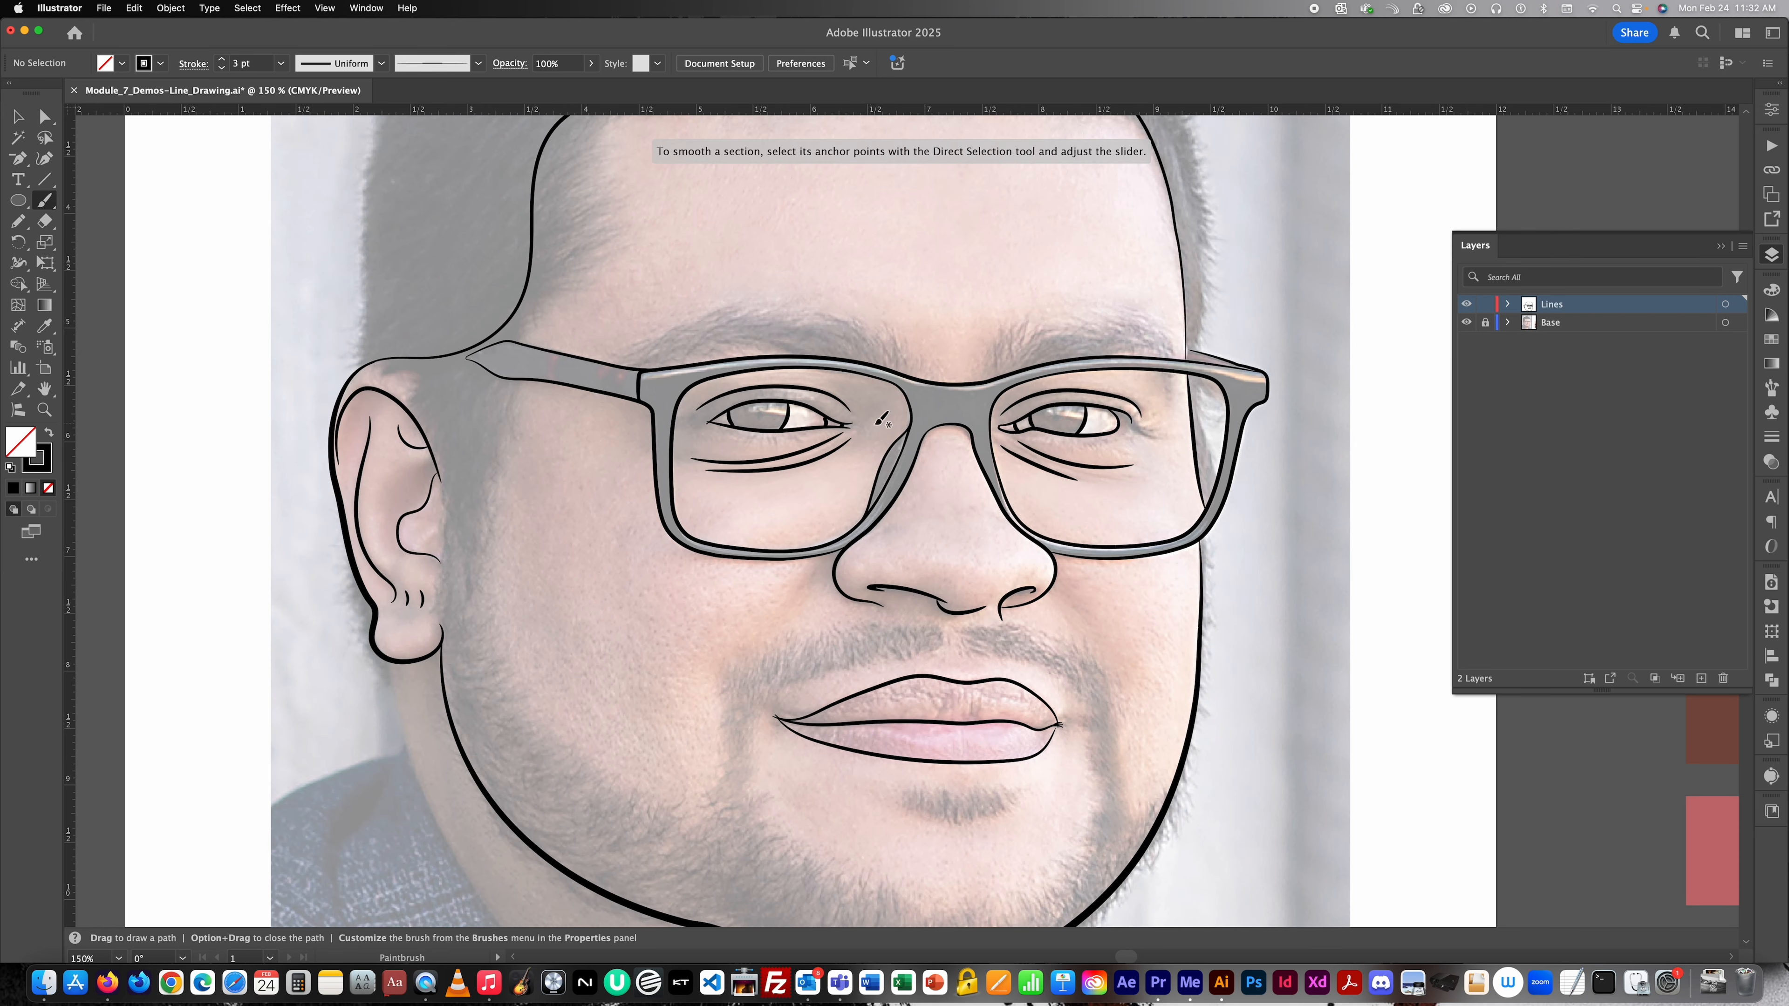
{"action": "key", "text": "v"}
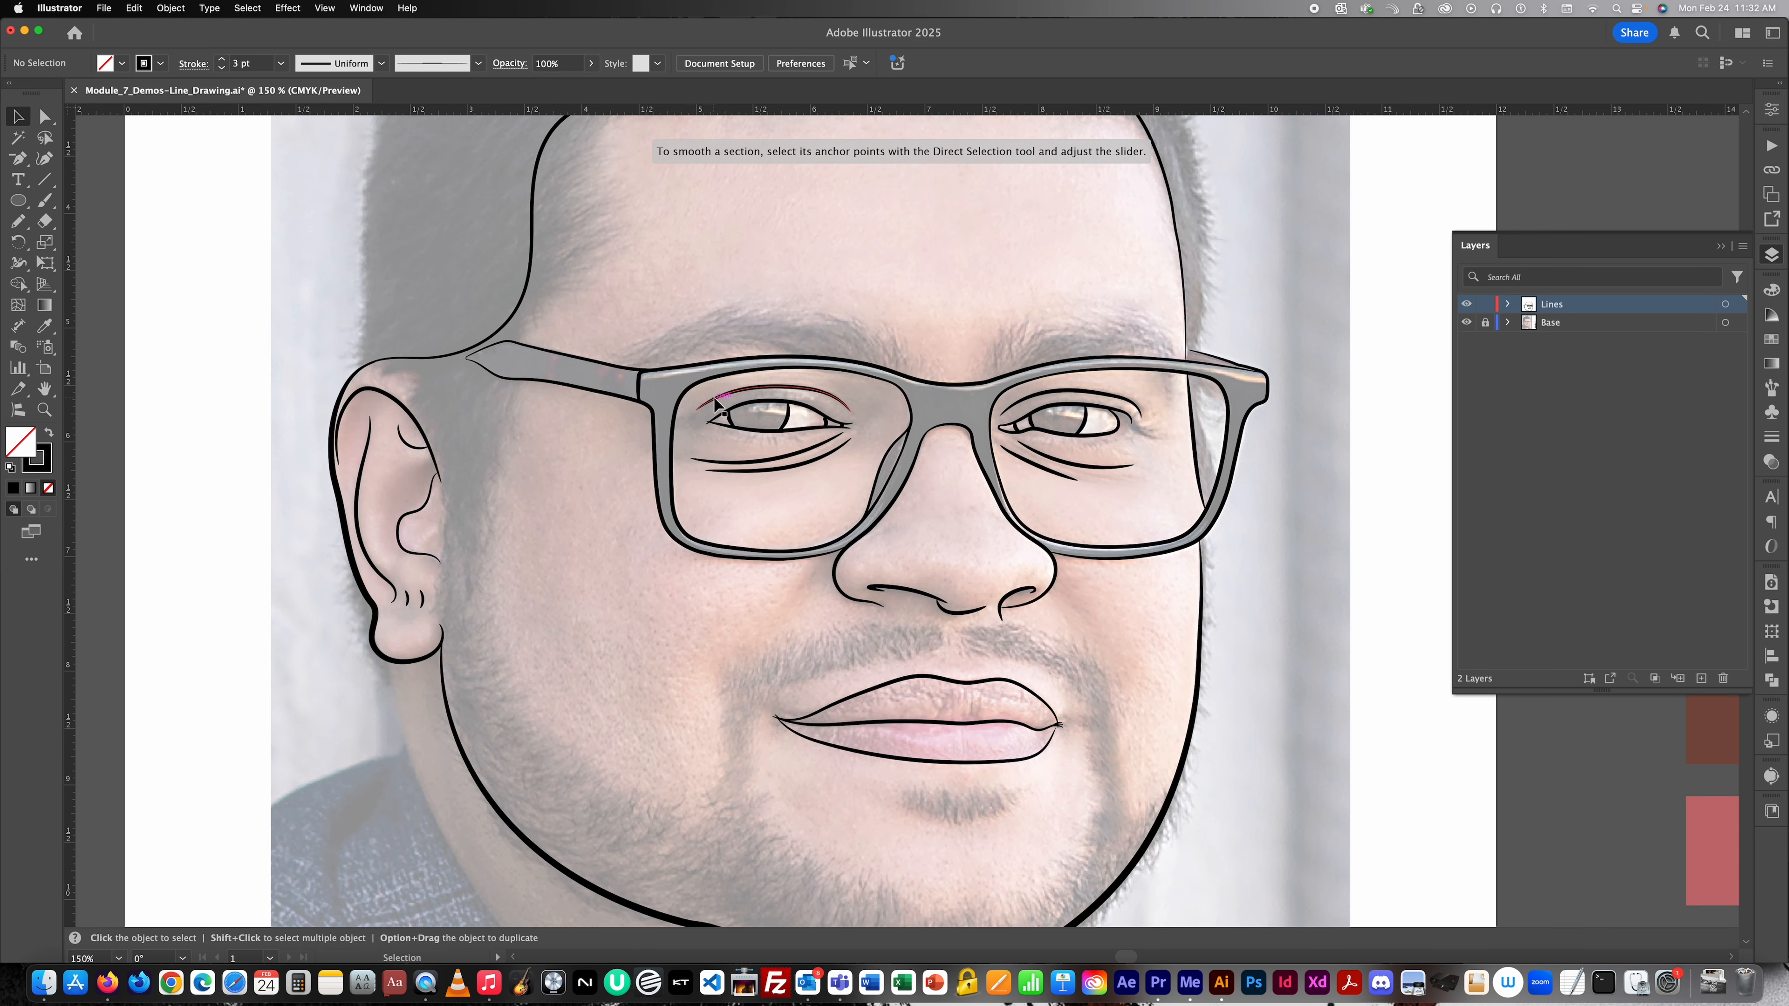
{"action": "key", "text": "super+equal"}
{"action": "key", "text": "super+equal"}
{"action": "key", "text": "super+equal"}
{"action": "key", "text": "super+equal"}
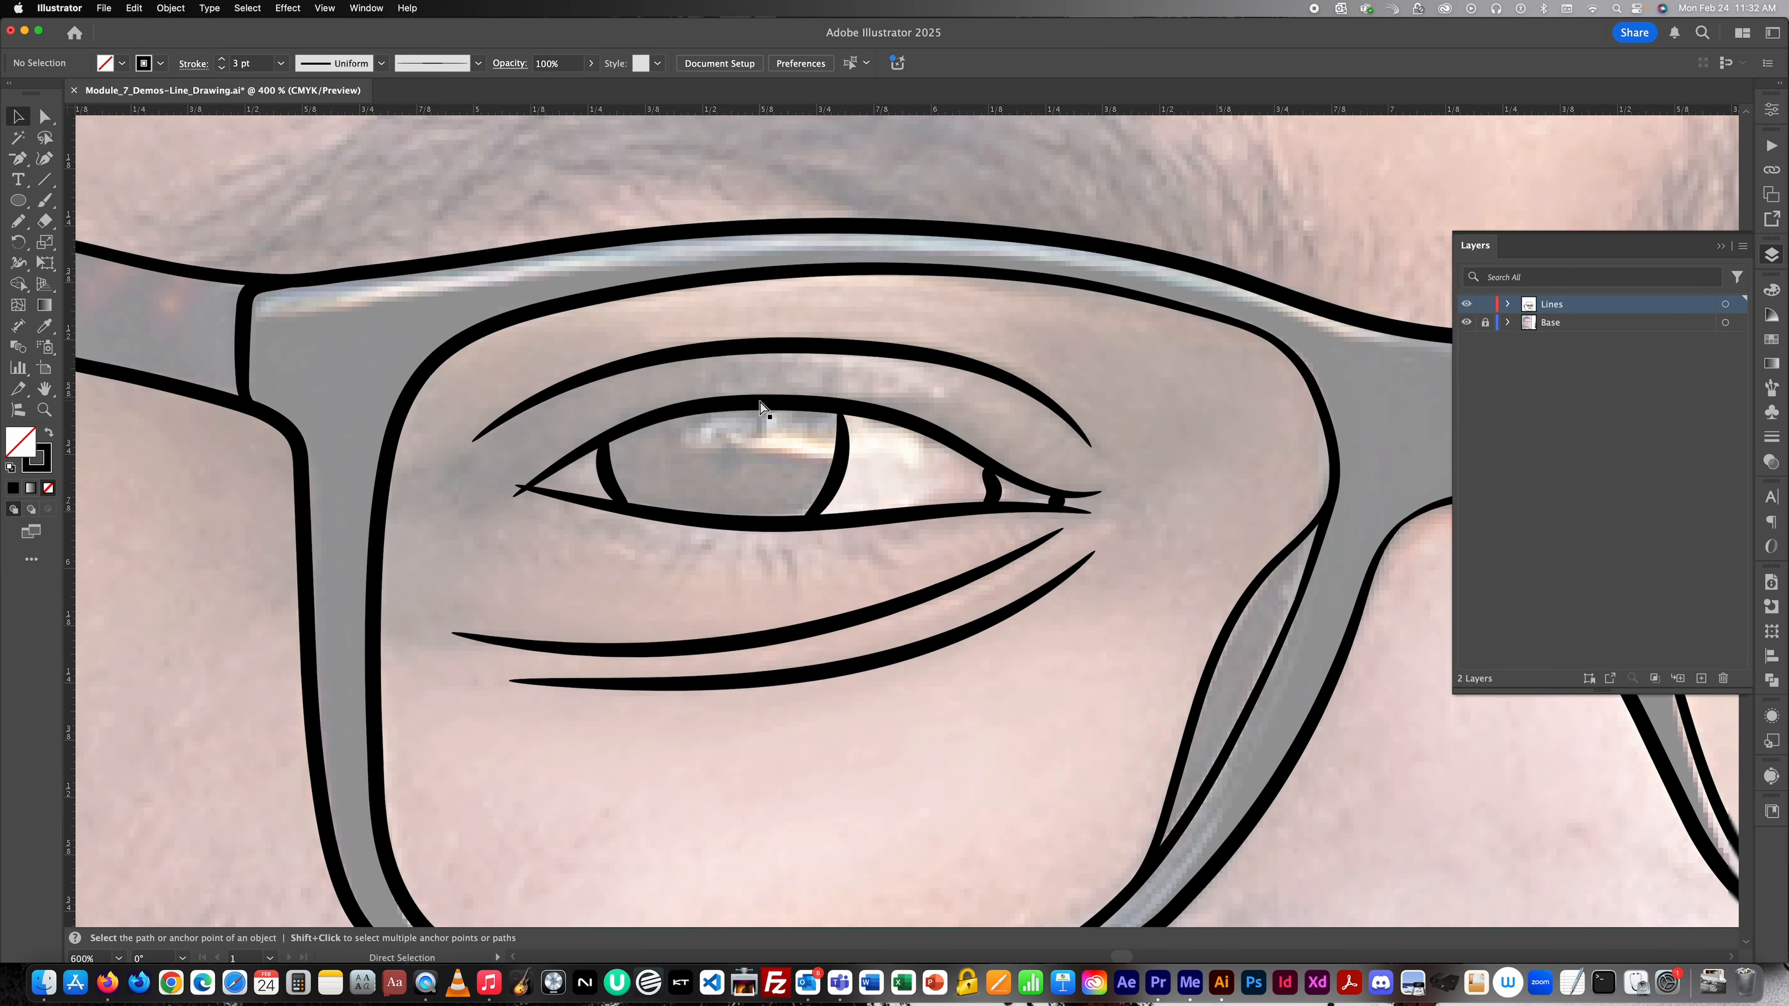
{"action": "key", "text": "a"}
{"action": "key", "text": "super+equal"}
{"action": "key", "text": "v"}
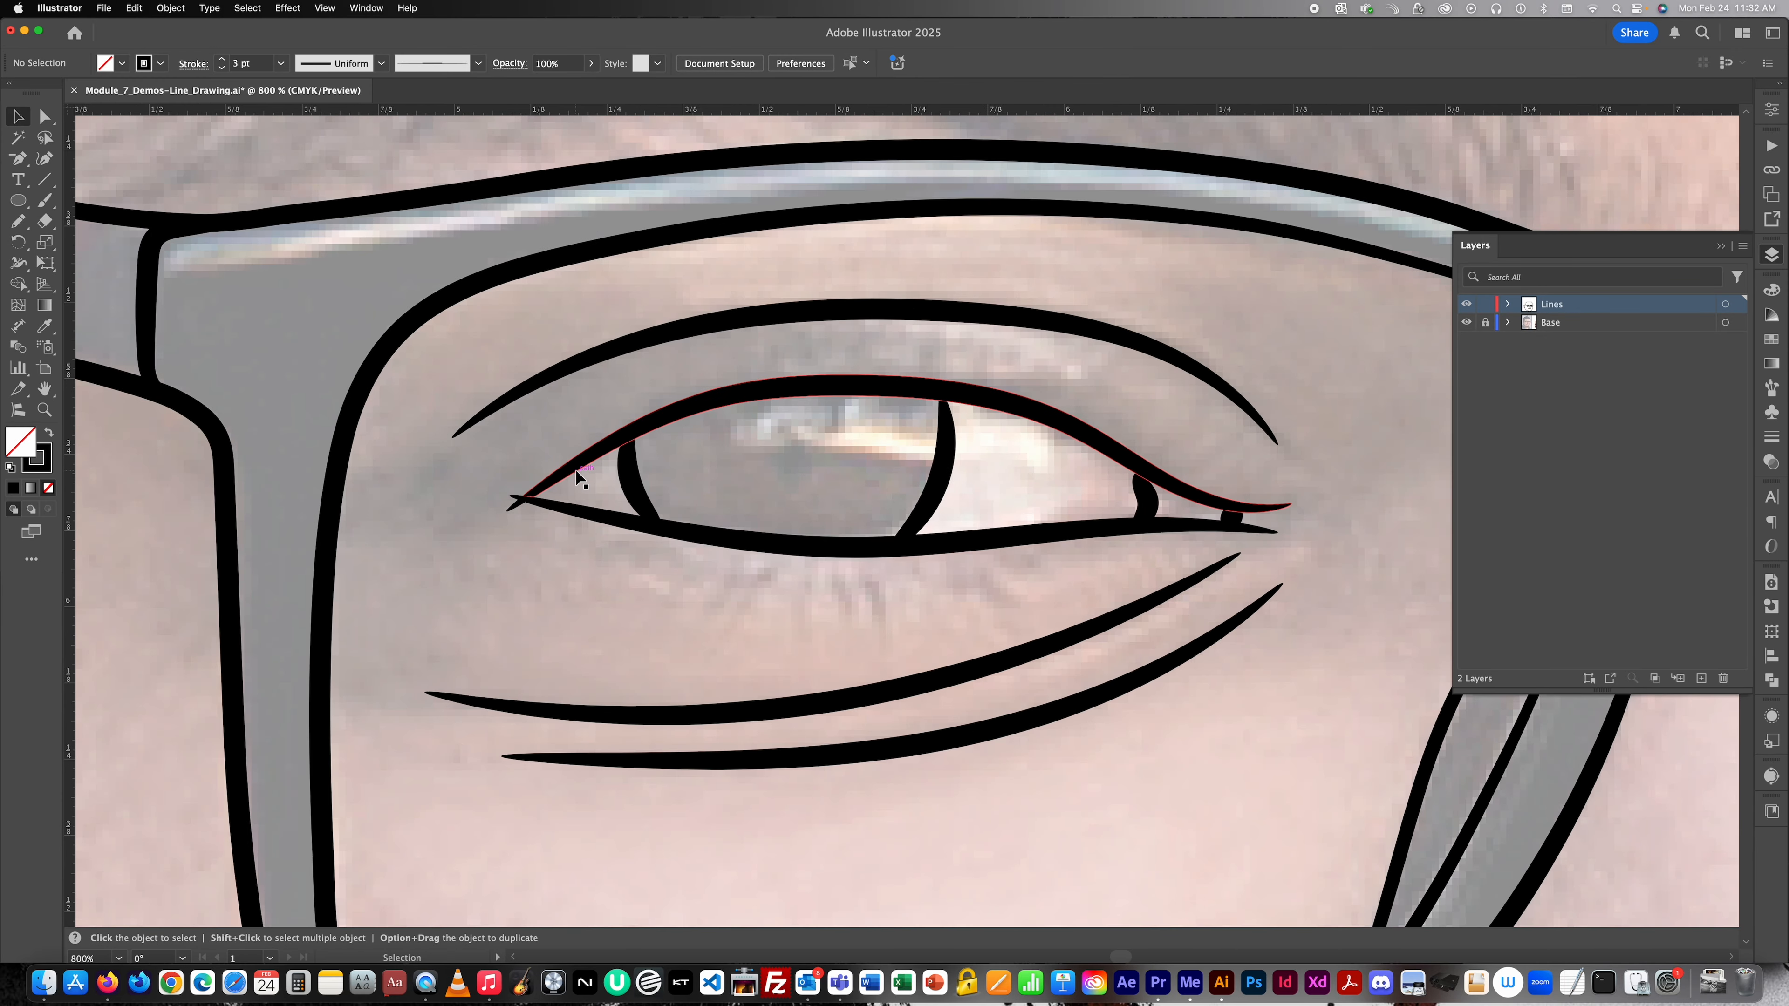
{"action": "left_click", "coordinate": [581, 516]}
{"action": "left_click", "coordinate": [569, 537]}
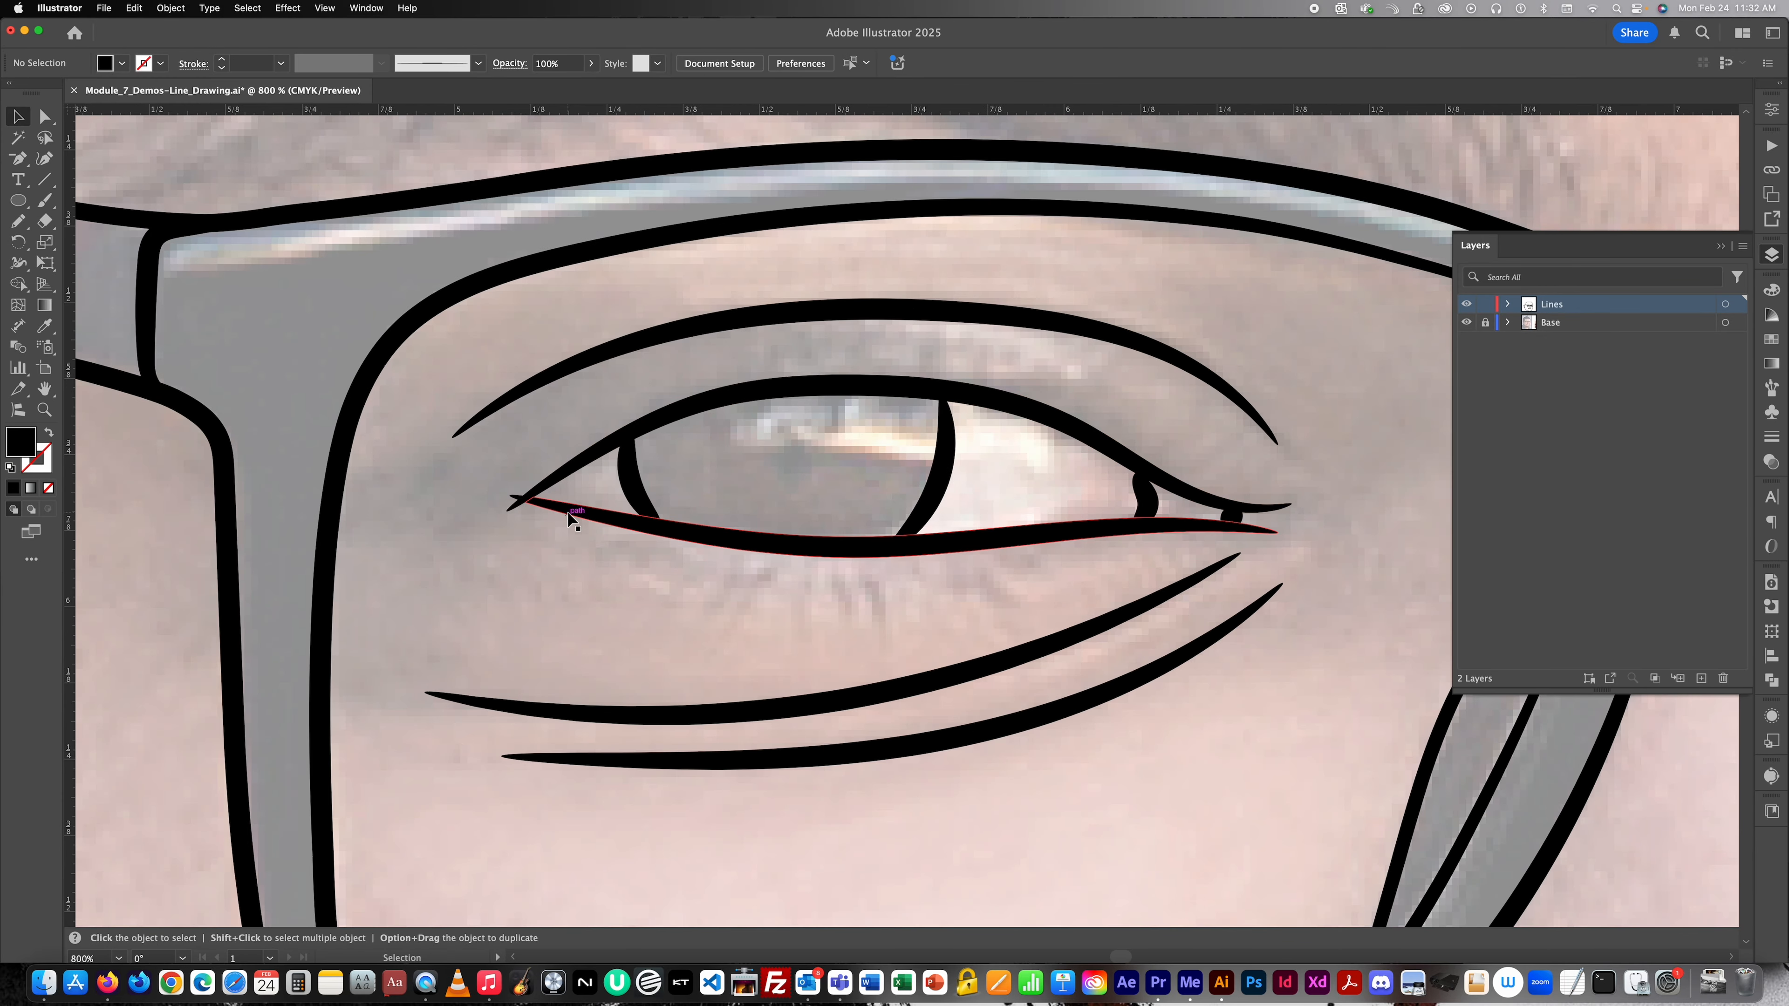
{"action": "left_click", "coordinate": [568, 513]}
Examine the lower eyelid path of the far eye and its join with the upper lid at the inner corner.
{"action": "scroll", "coordinate": [607, 514], "scroll_direction": "down", "scroll_amount": 4}
{"action": "scroll", "coordinate": [1060, 526], "scroll_direction": "up", "scroll_amount": 3}
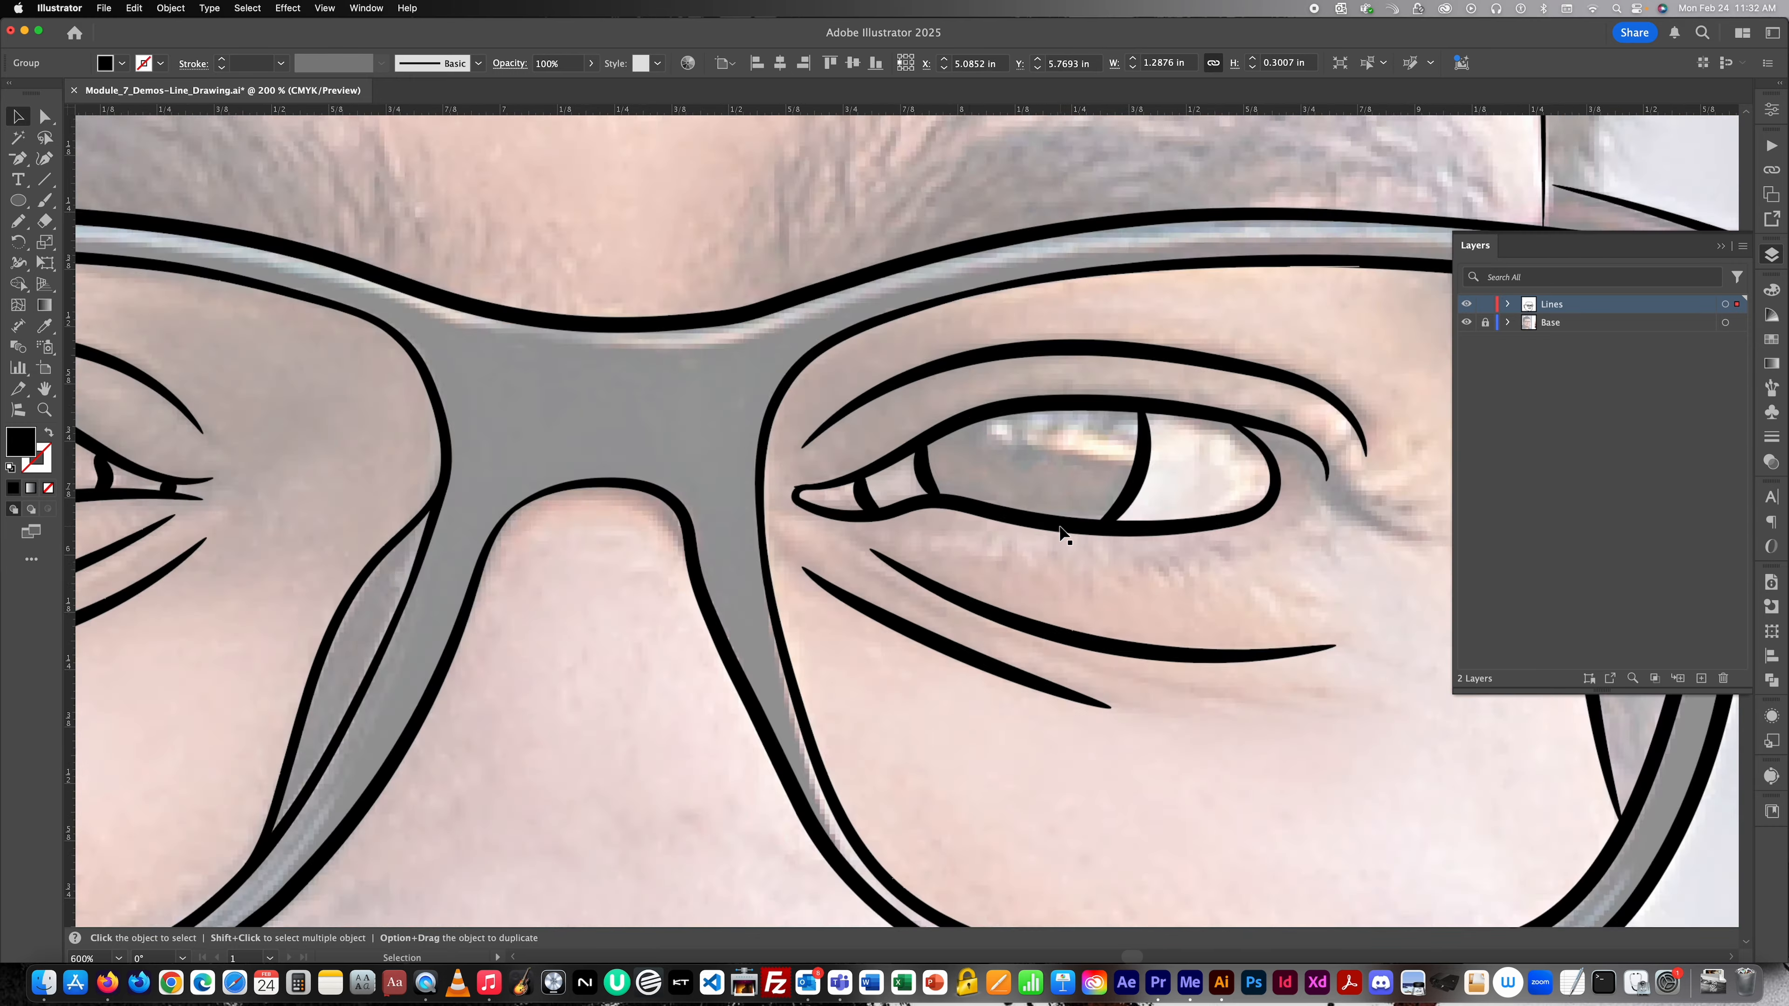
{"action": "scroll", "coordinate": [1060, 527], "scroll_direction": "up", "scroll_amount": 2}
{"action": "left_click", "coordinate": [887, 512]}
{"action": "scroll", "coordinate": [819, 502], "scroll_direction": "up", "scroll_amount": 2}
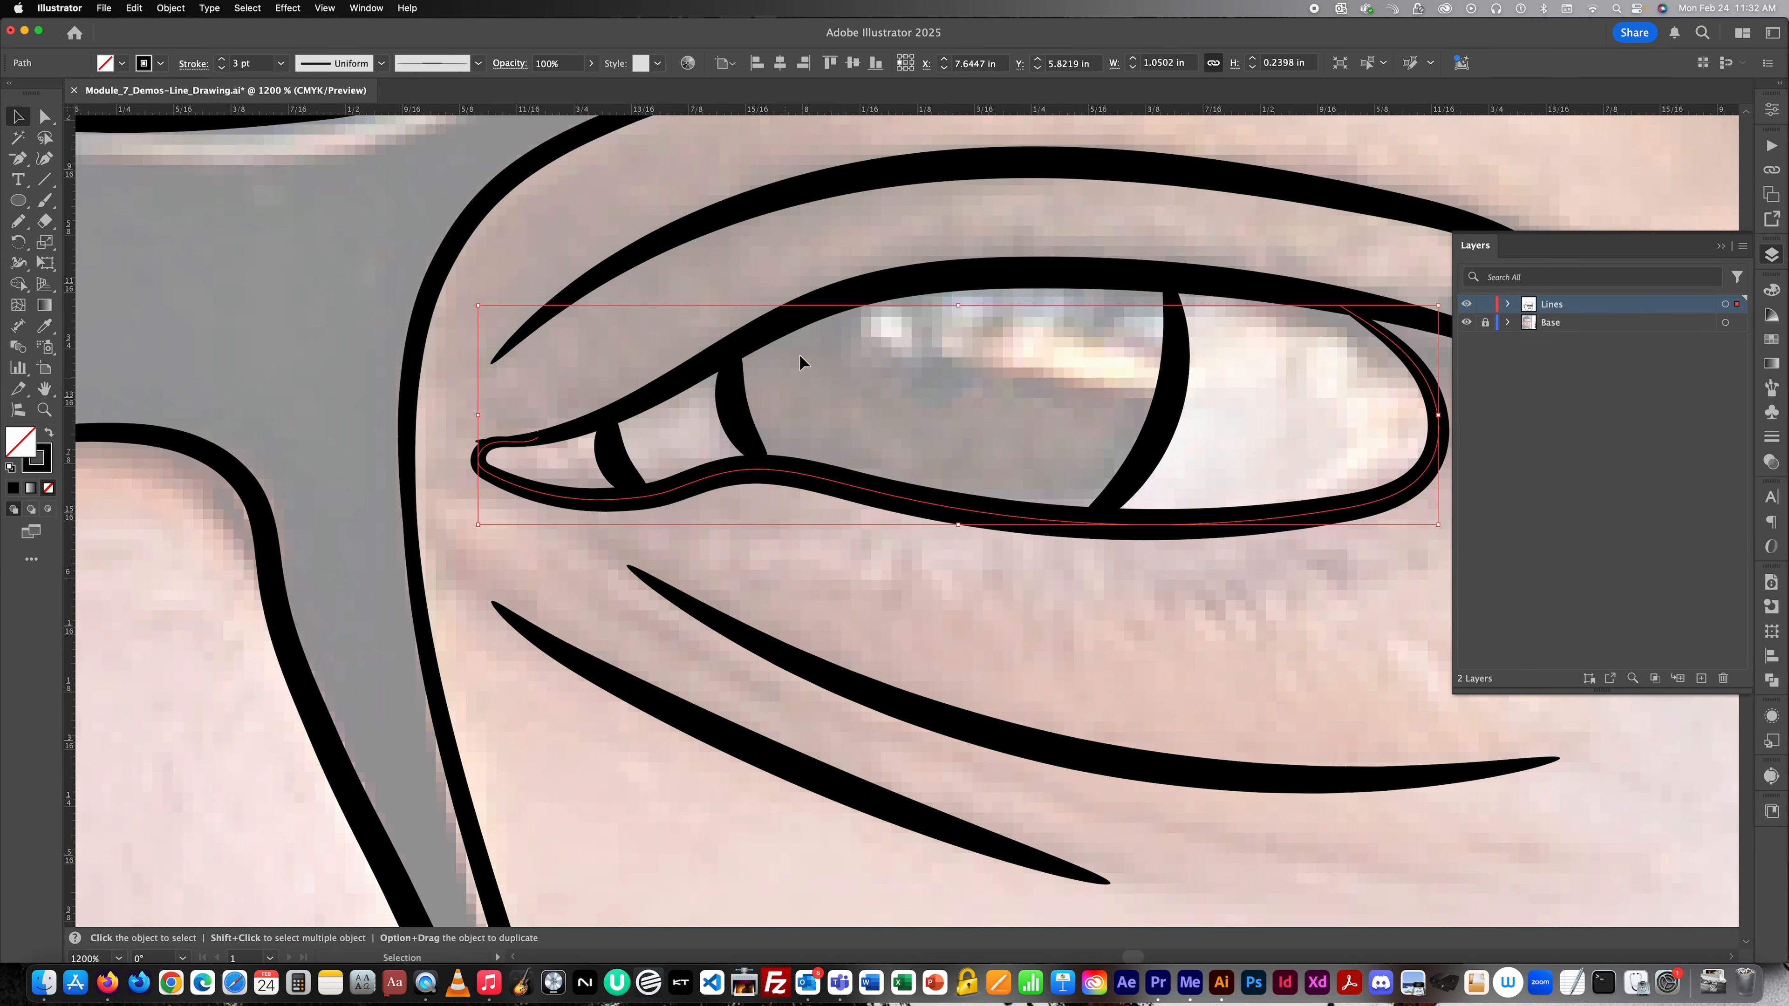
{"action": "left_click", "coordinate": [563, 551]}
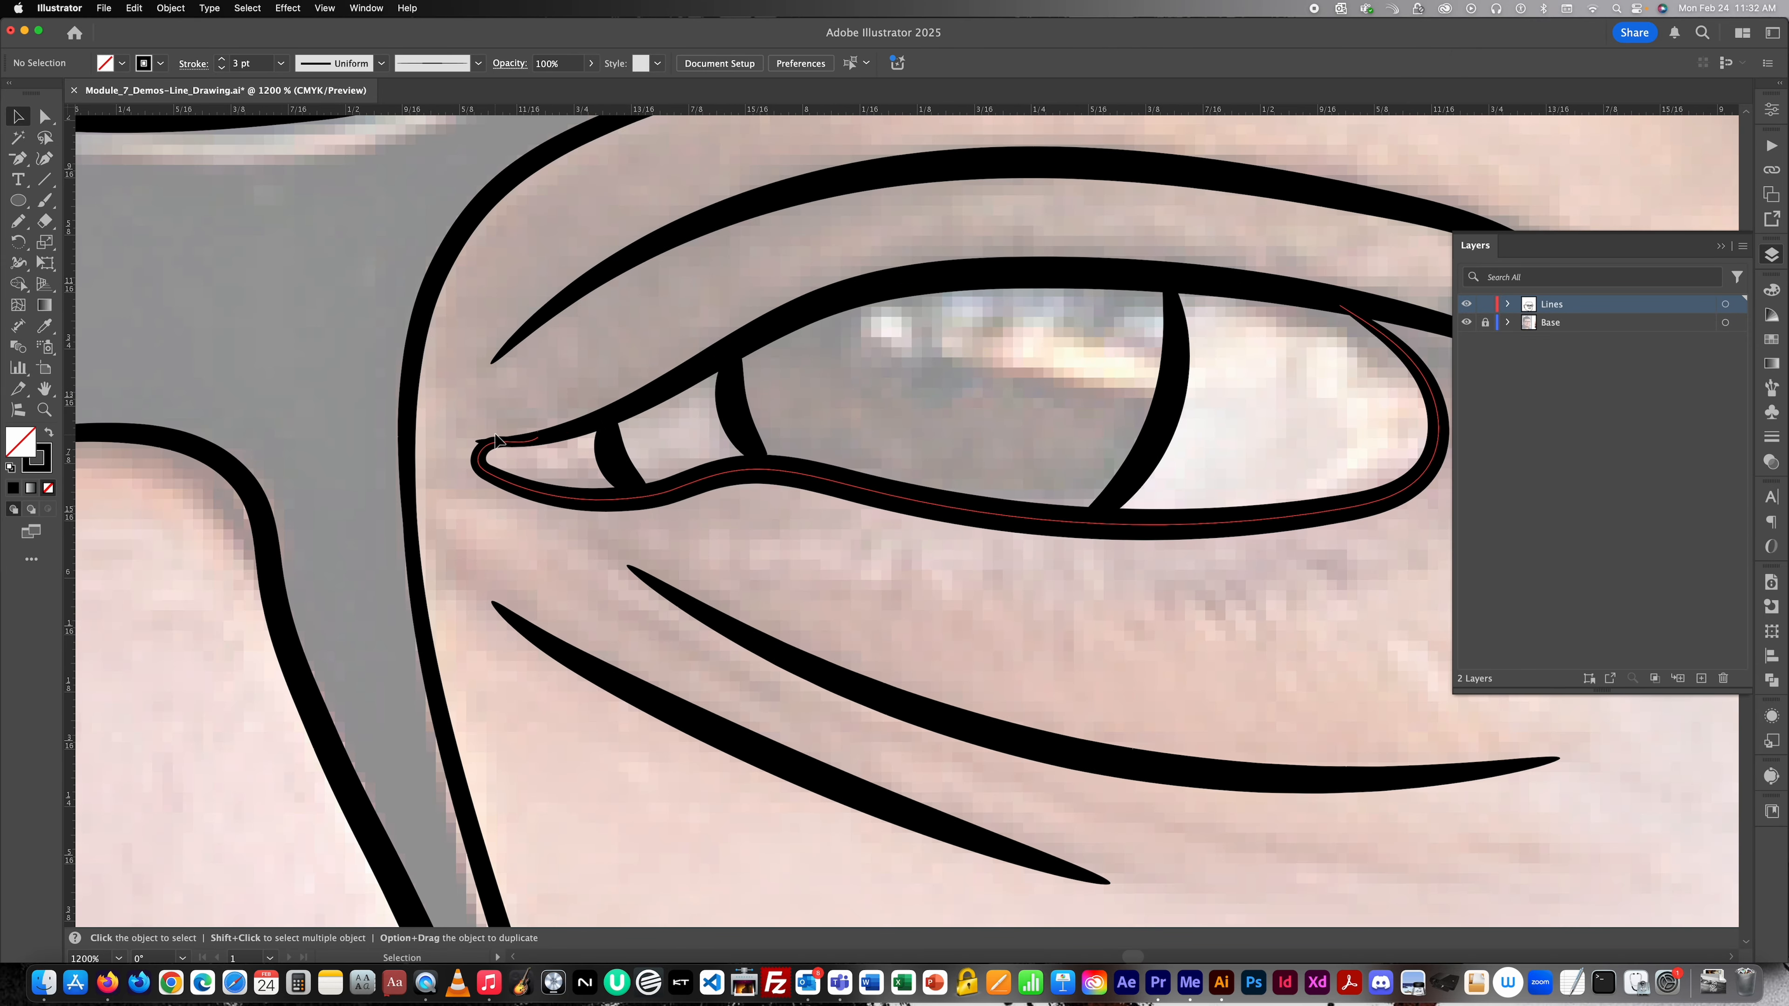
{"action": "scroll", "coordinate": [508, 433], "scroll_direction": "up", "scroll_amount": 3}
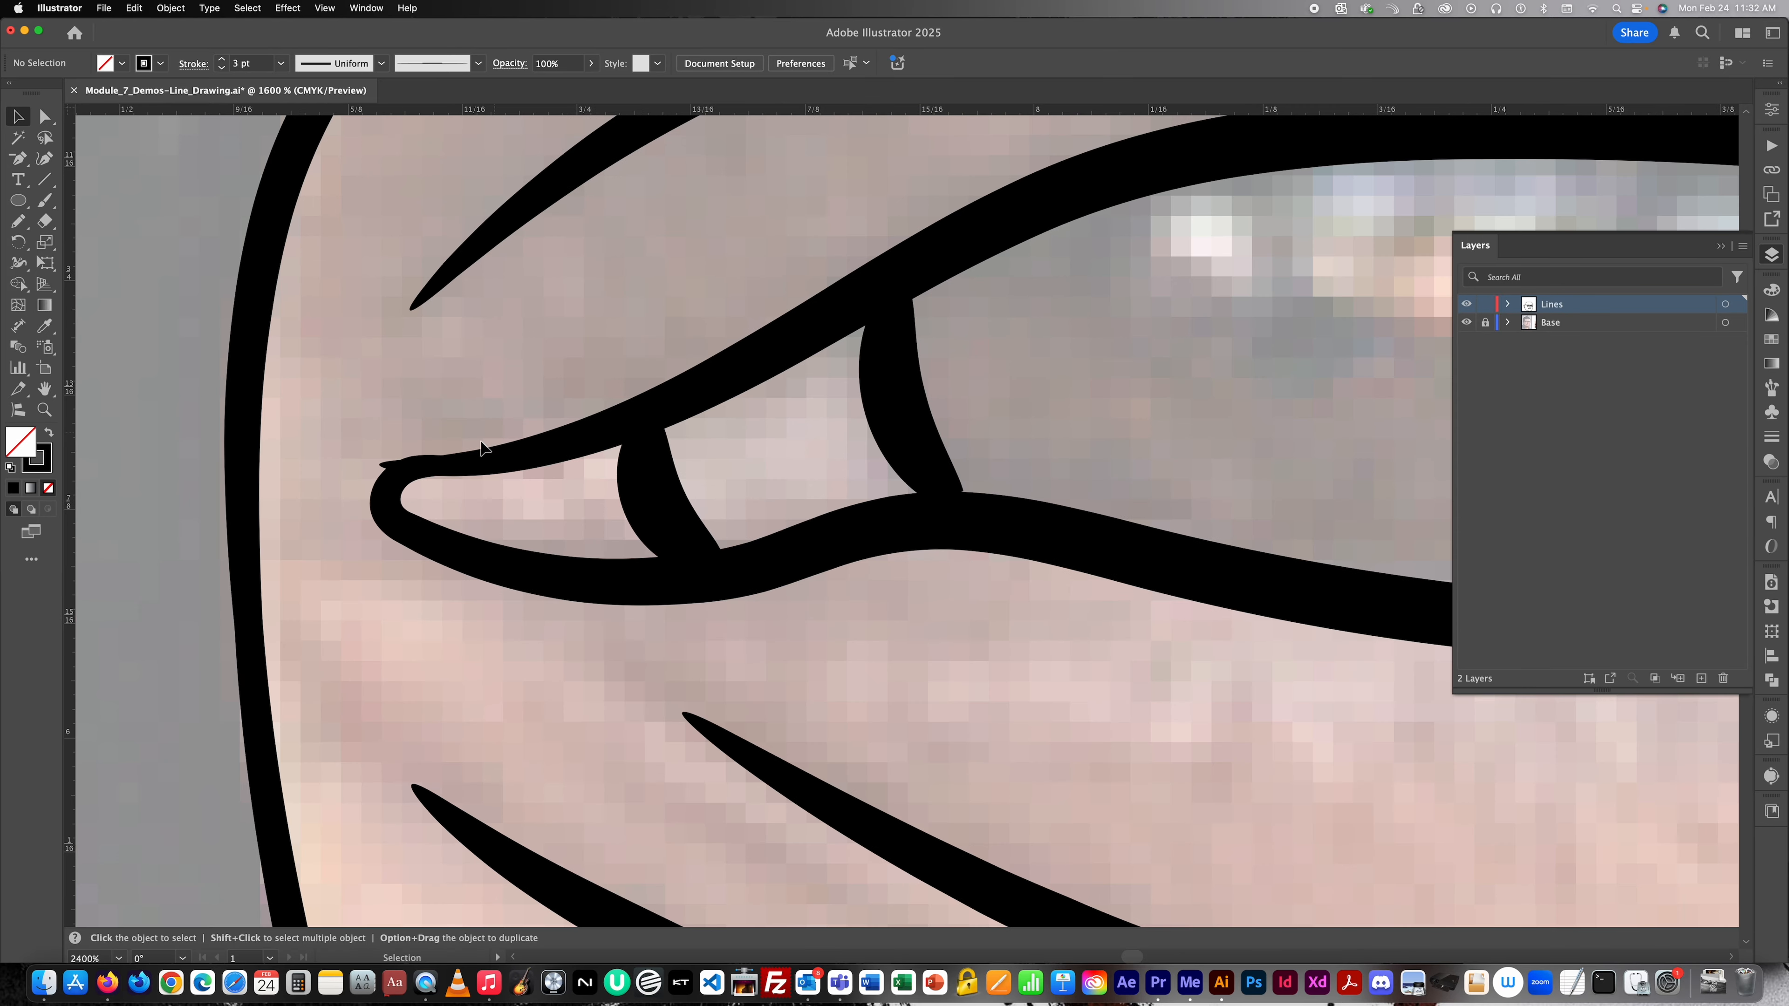
{"action": "scroll", "coordinate": [398, 473], "scroll_direction": "up", "scroll_amount": 6}
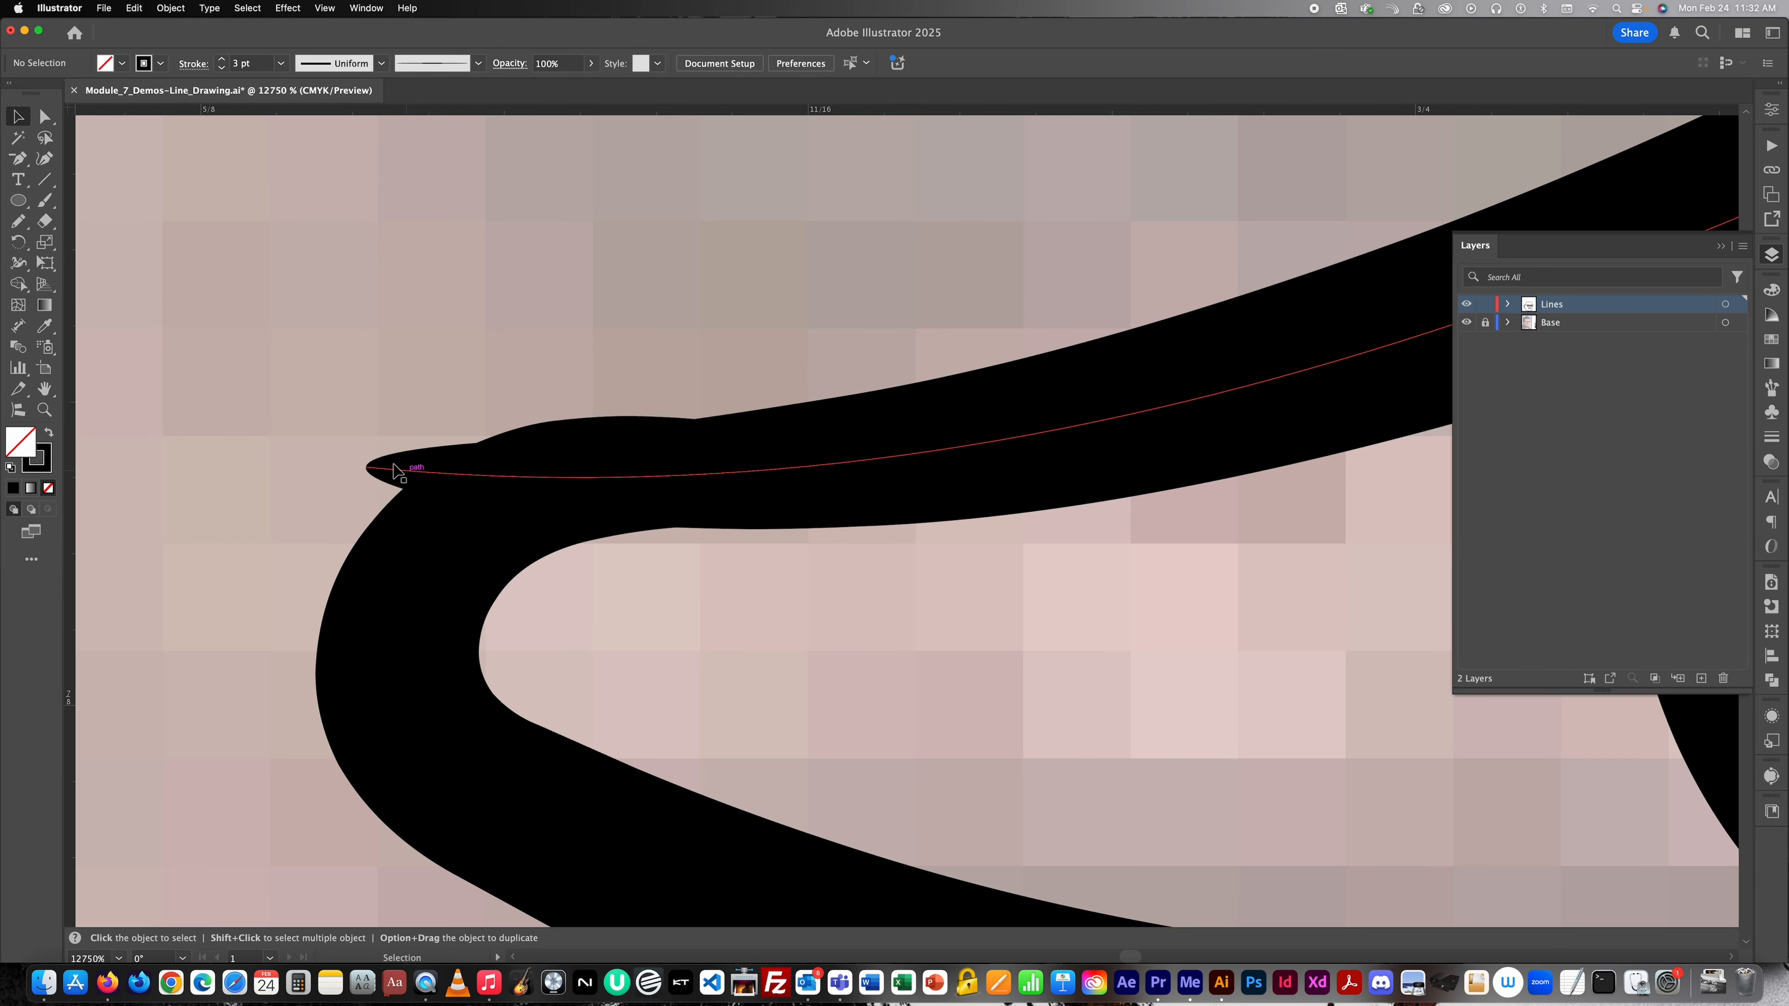
Expand the appearance of the far eye's upper and lower eyelid strokes into filled shapes.
{"action": "scroll", "coordinate": [402, 472], "scroll_direction": "down", "scroll_amount": 8}
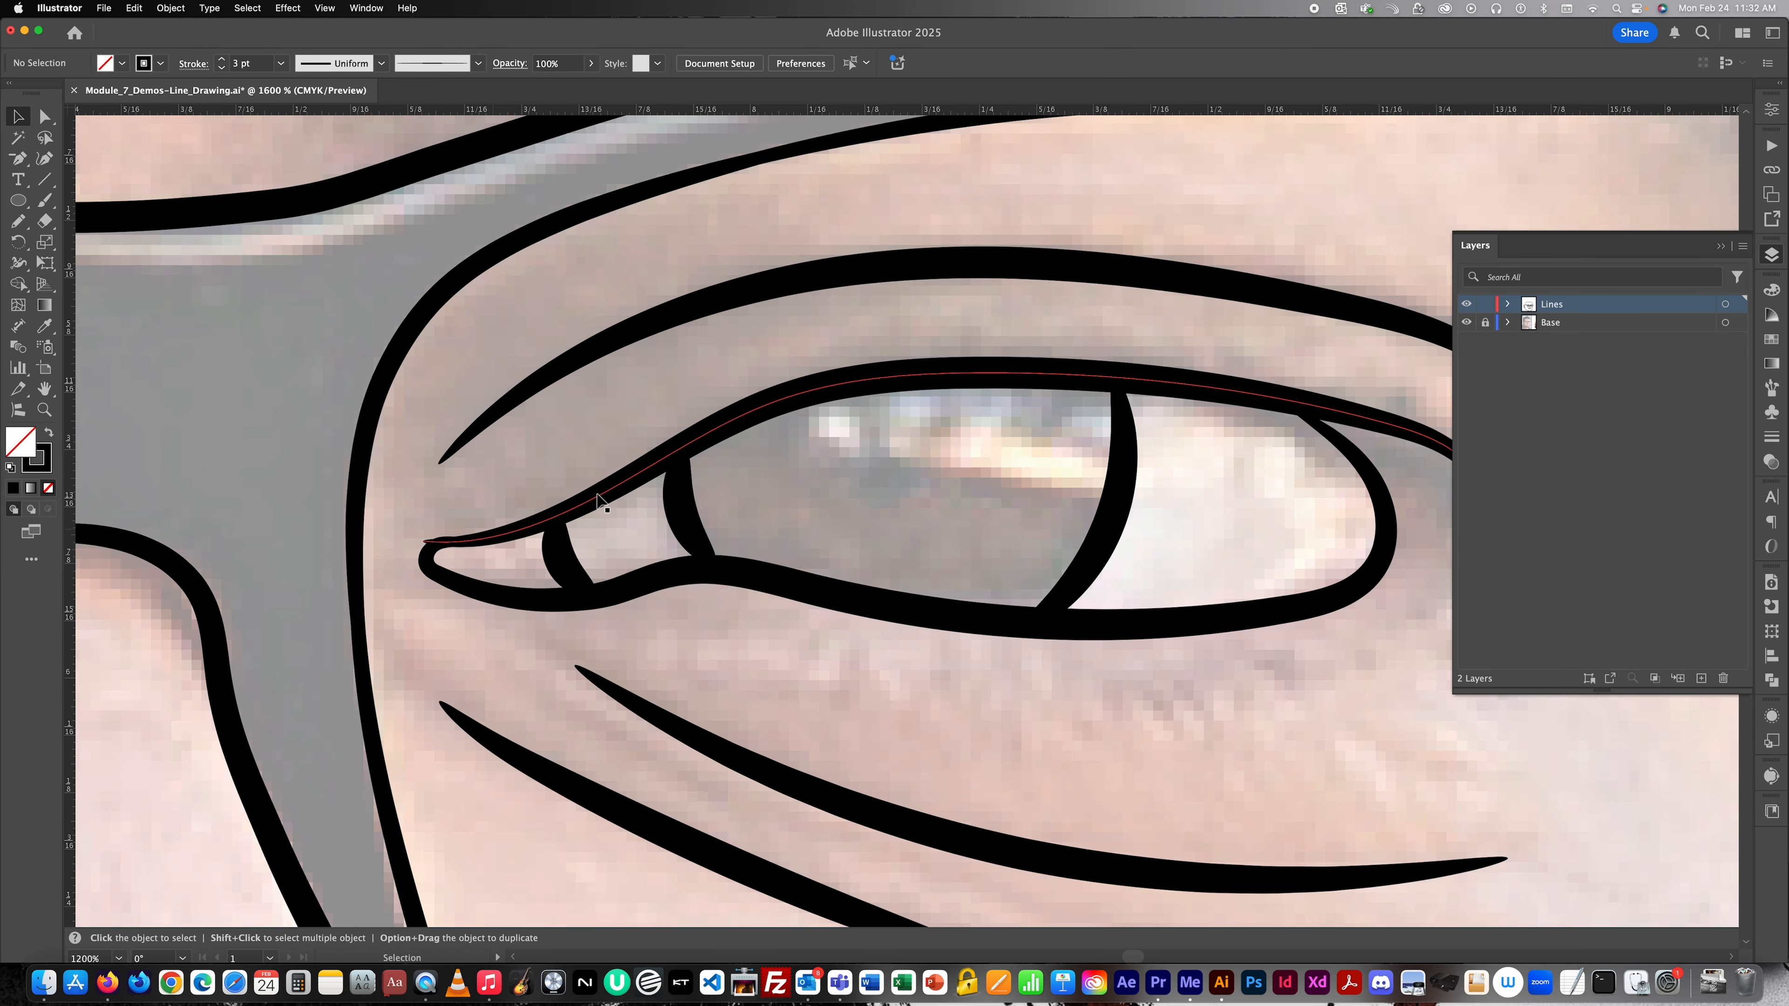
{"action": "left_click", "coordinate": [678, 591]}
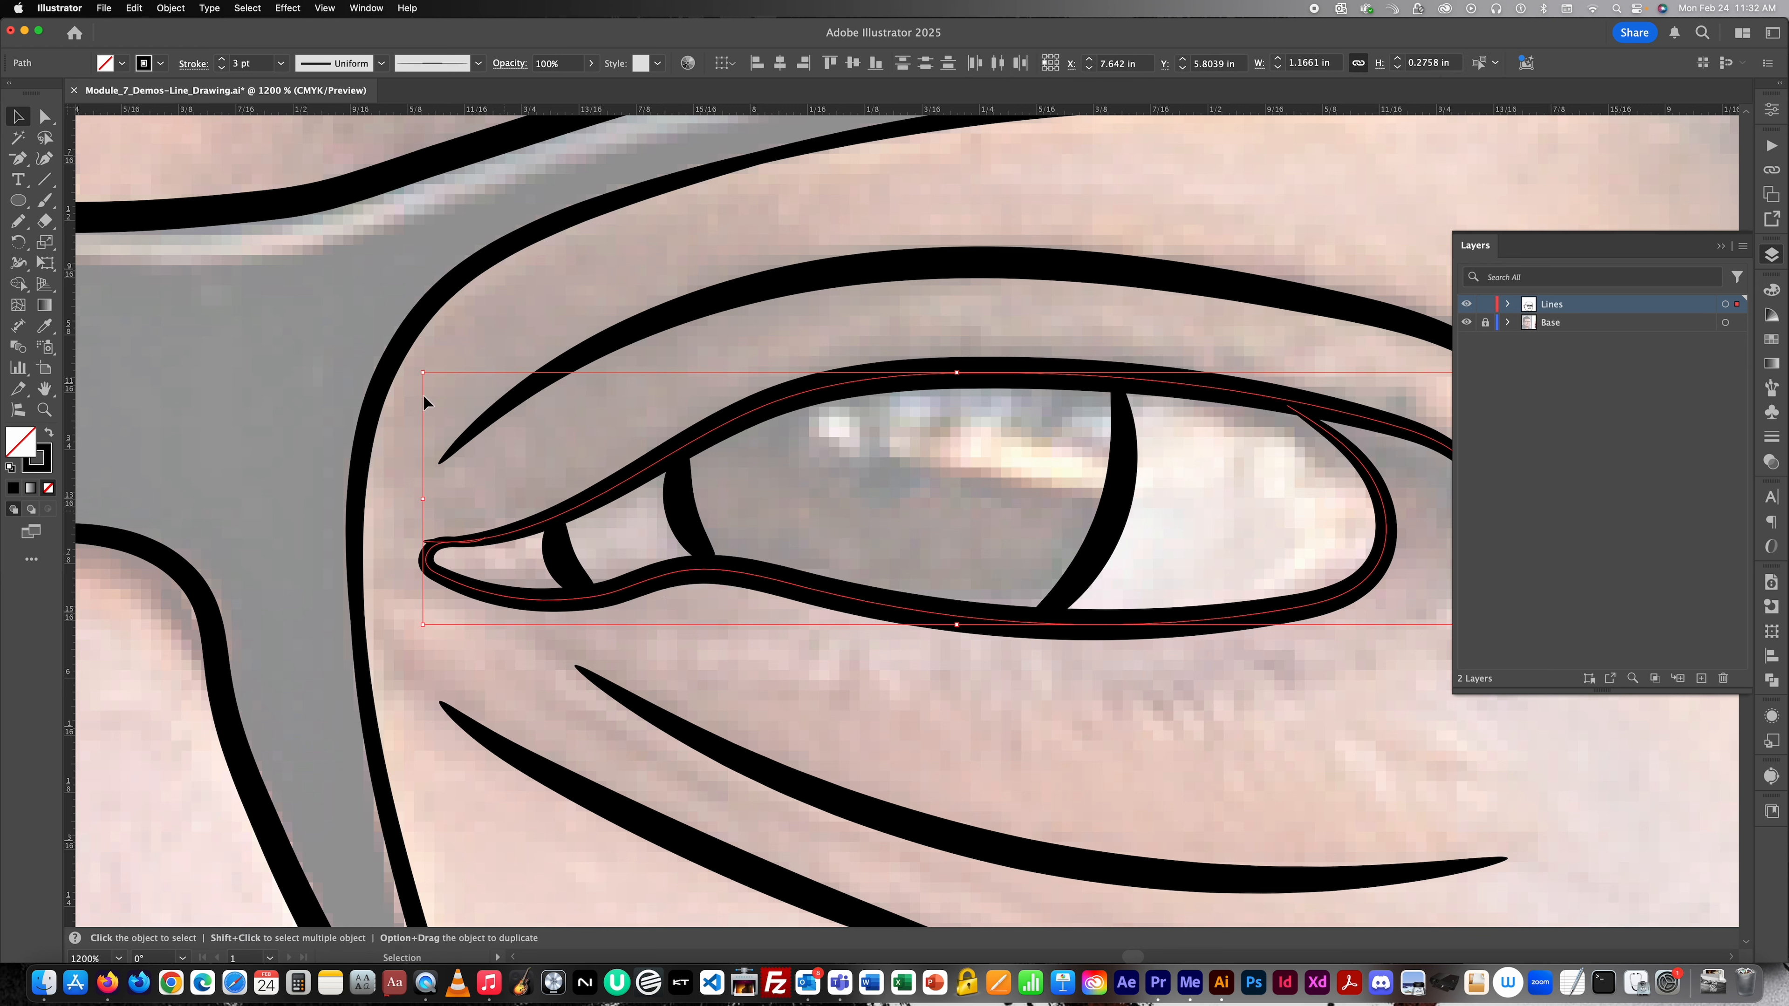
{"action": "left_click", "coordinate": [171, 7]}
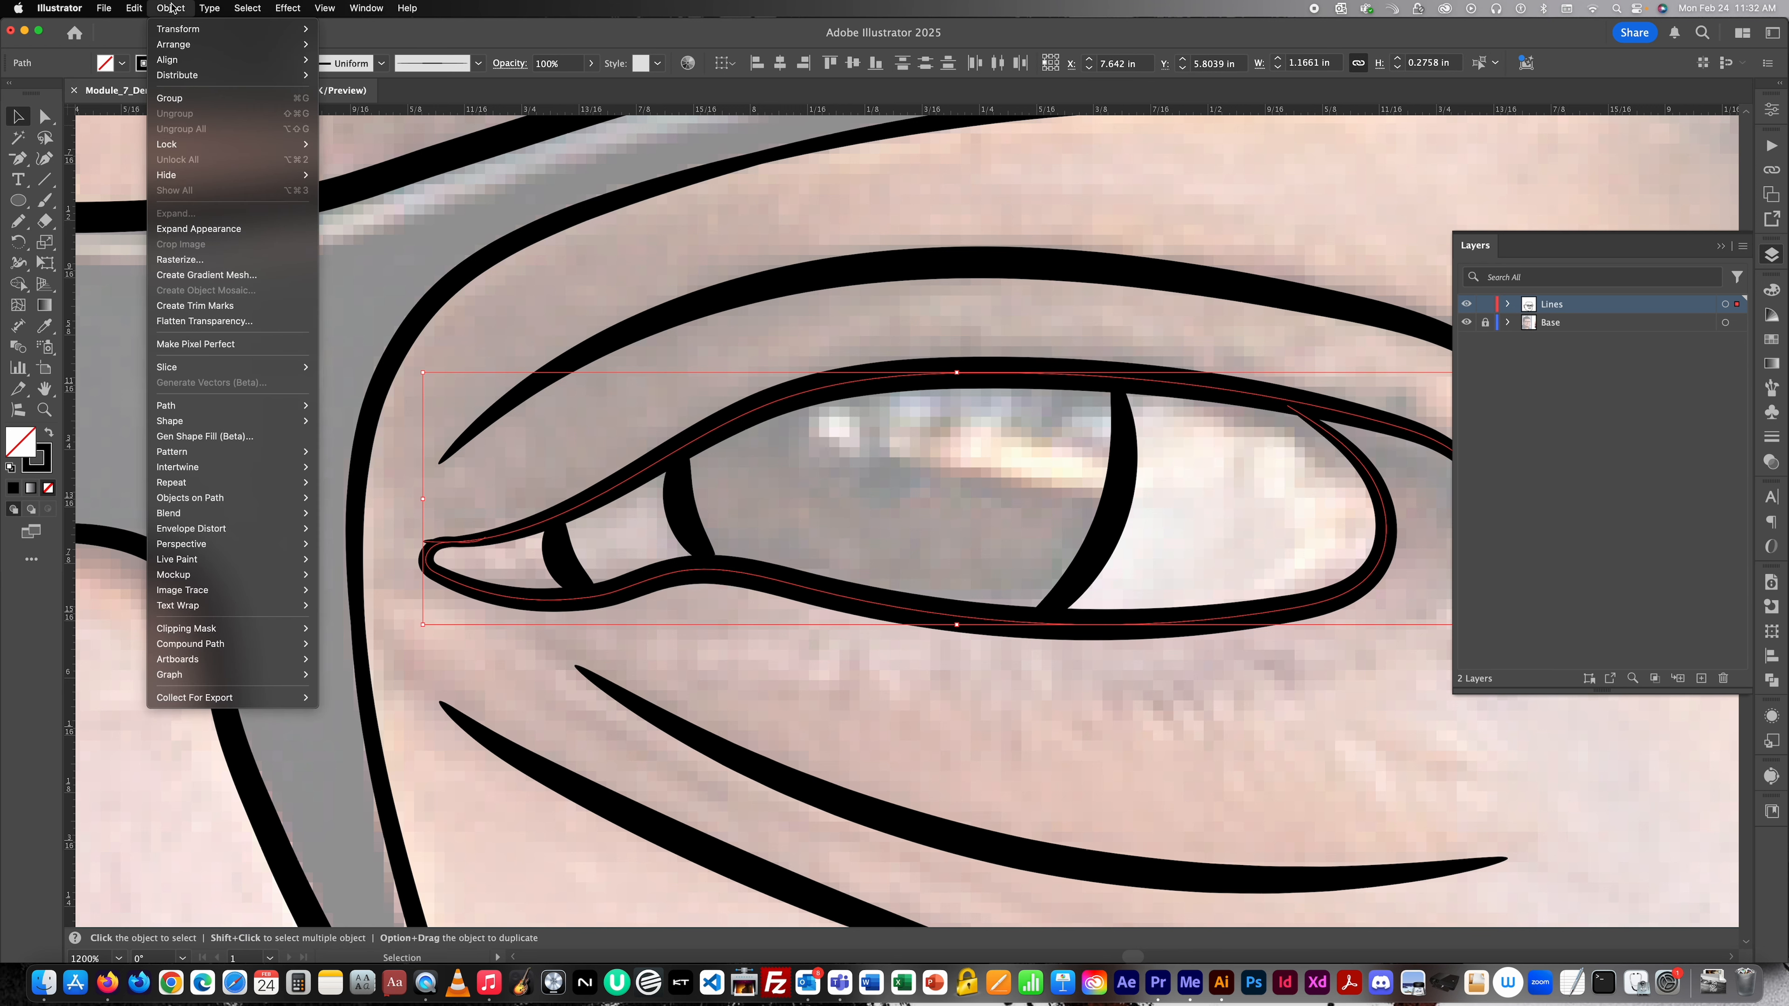
{"action": "left_click", "coordinate": [205, 229]}
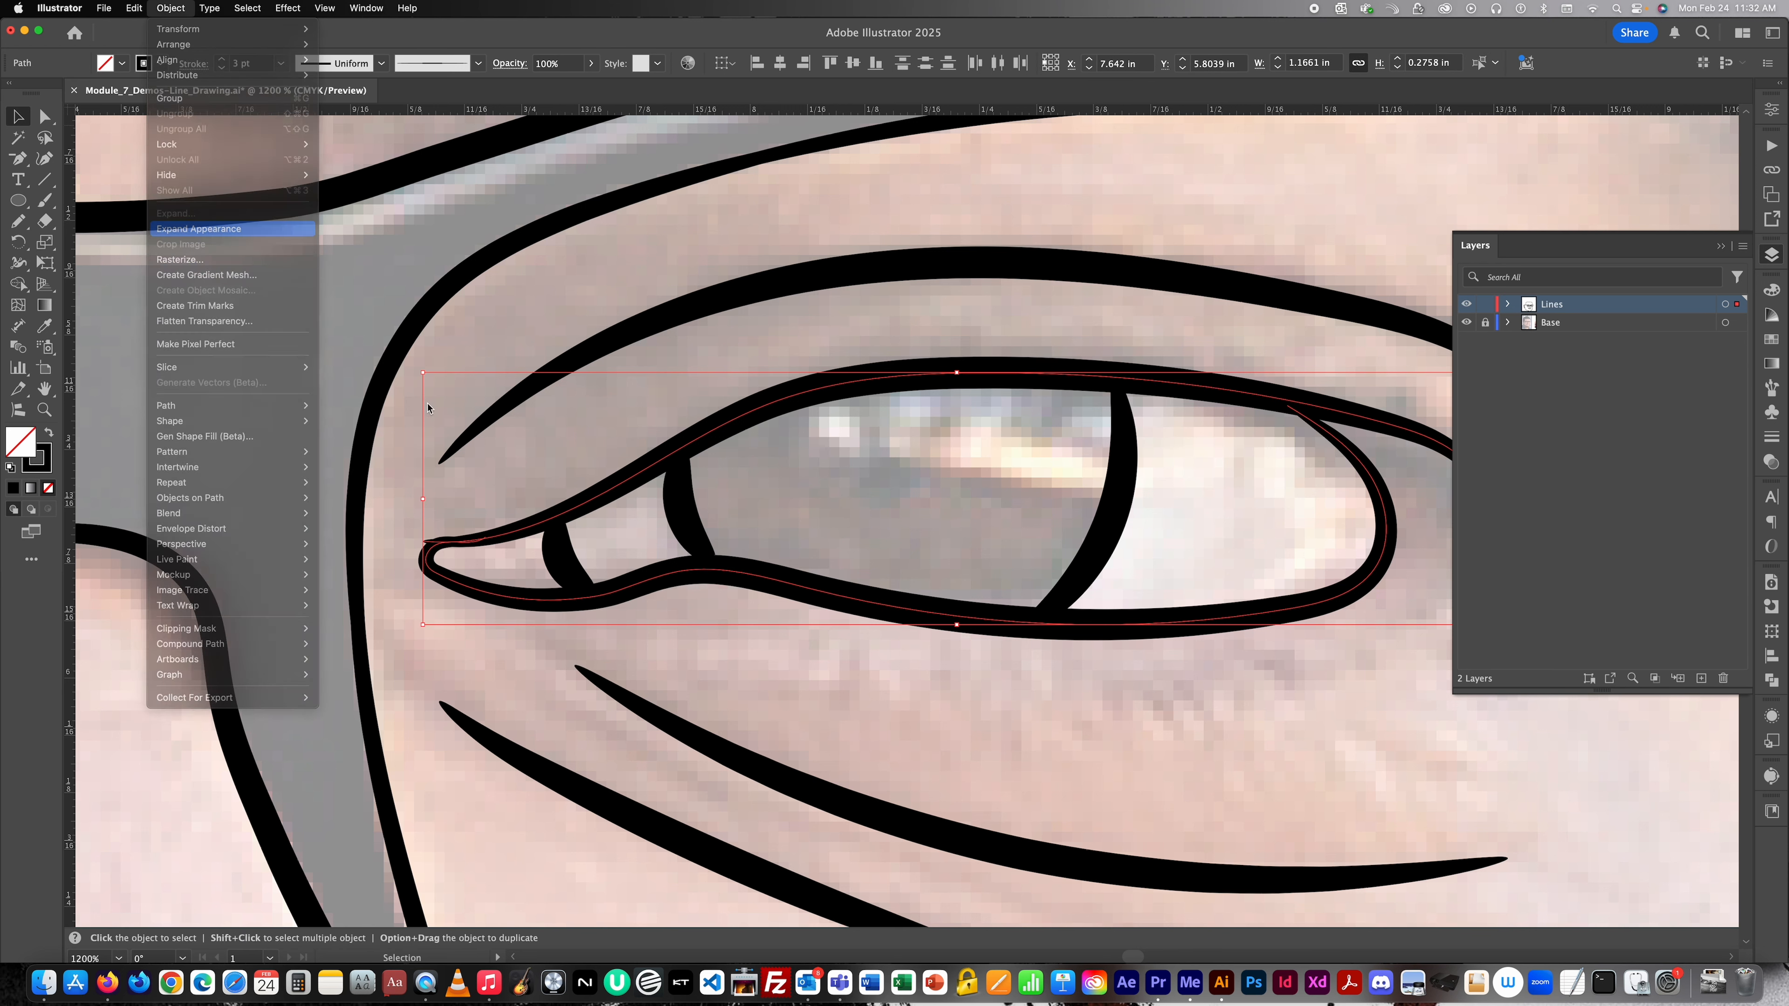
{"action": "left_click", "coordinate": [586, 451]}
{"action": "left_click", "coordinate": [645, 469]}
{"action": "key", "text": "super+minus"}
{"action": "key", "text": "super+minus"}
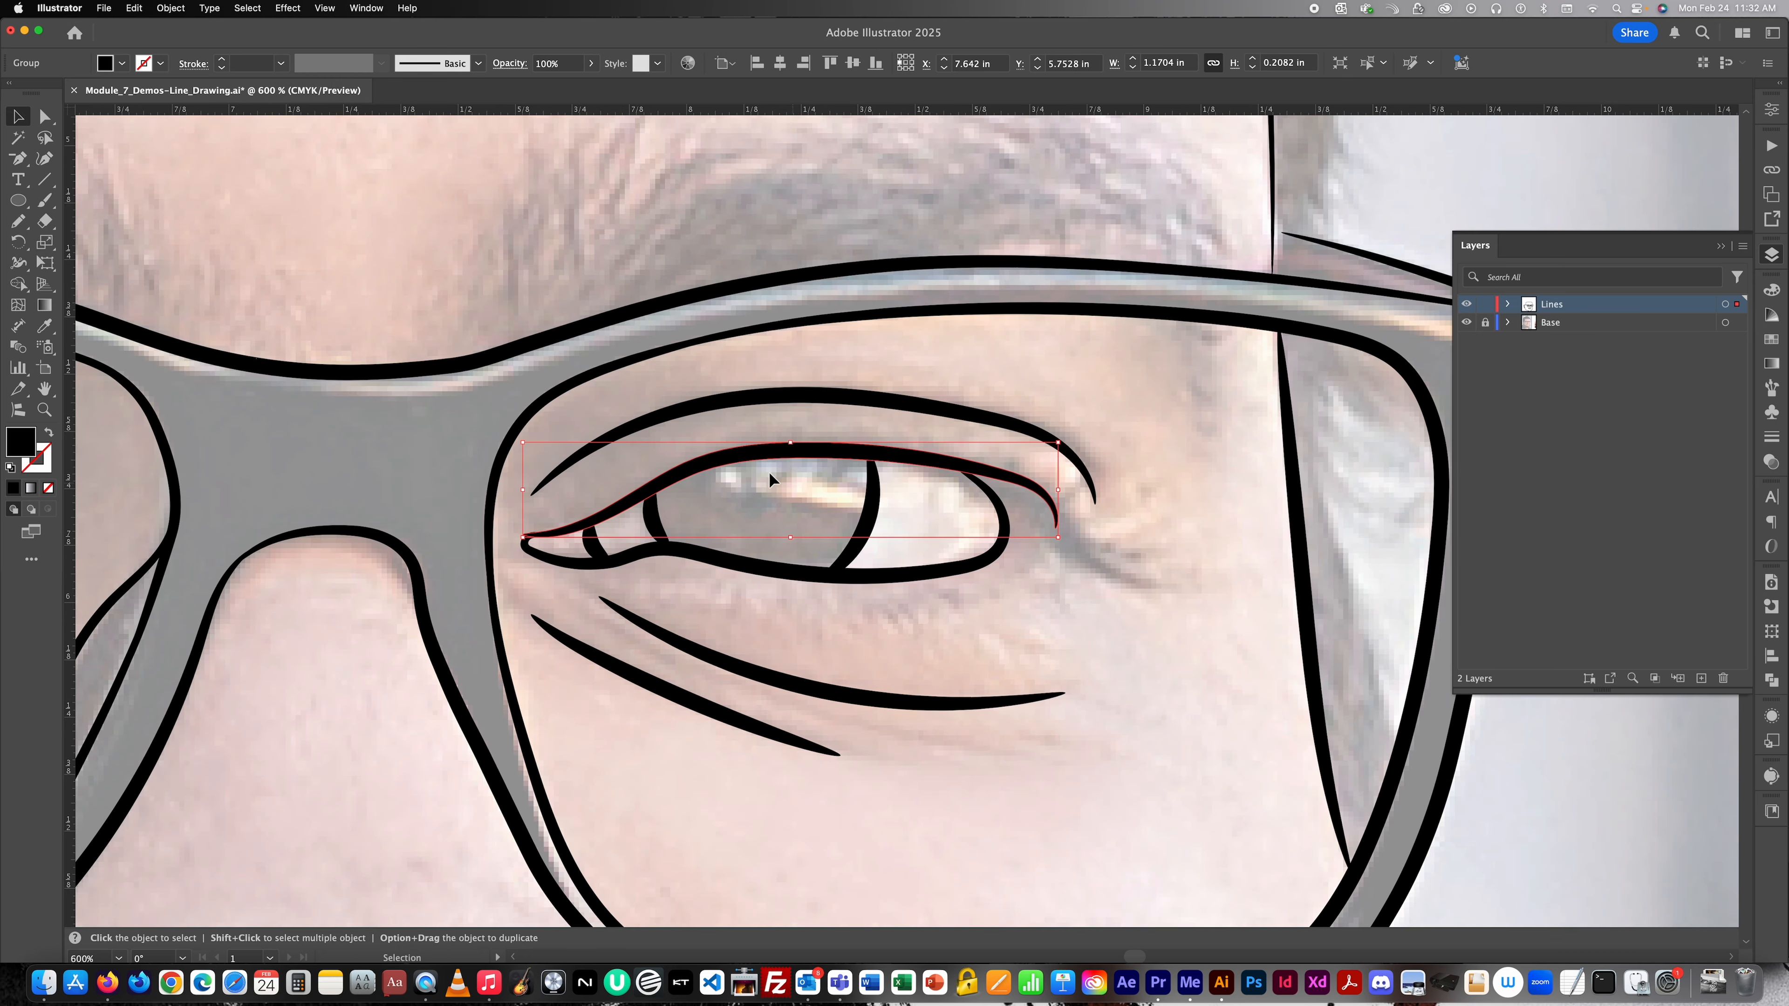
{"action": "scroll", "coordinate": [631, 504], "scroll_direction": "up", "scroll_amount": 2}
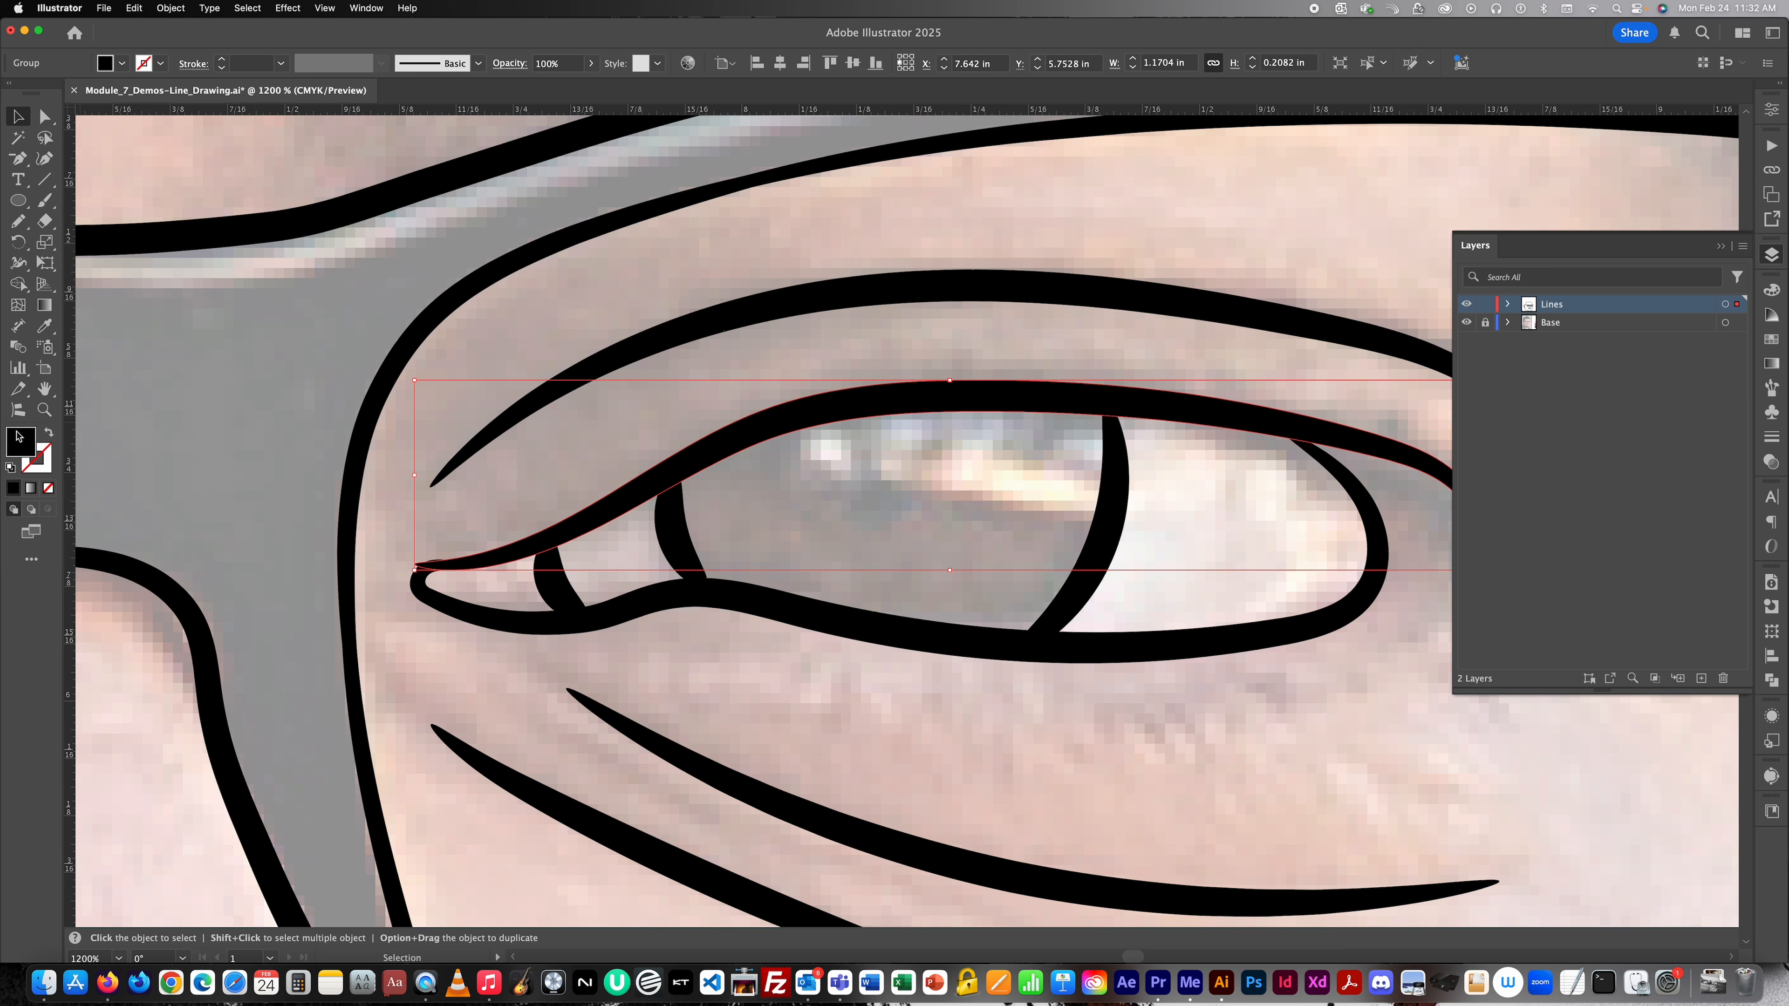
Try pulling an anchor point on the expanded upper eyelid's lower edge down into the eye, and undo it.
{"action": "left_click", "coordinate": [818, 452]}
{"action": "left_click", "coordinate": [44, 117]}
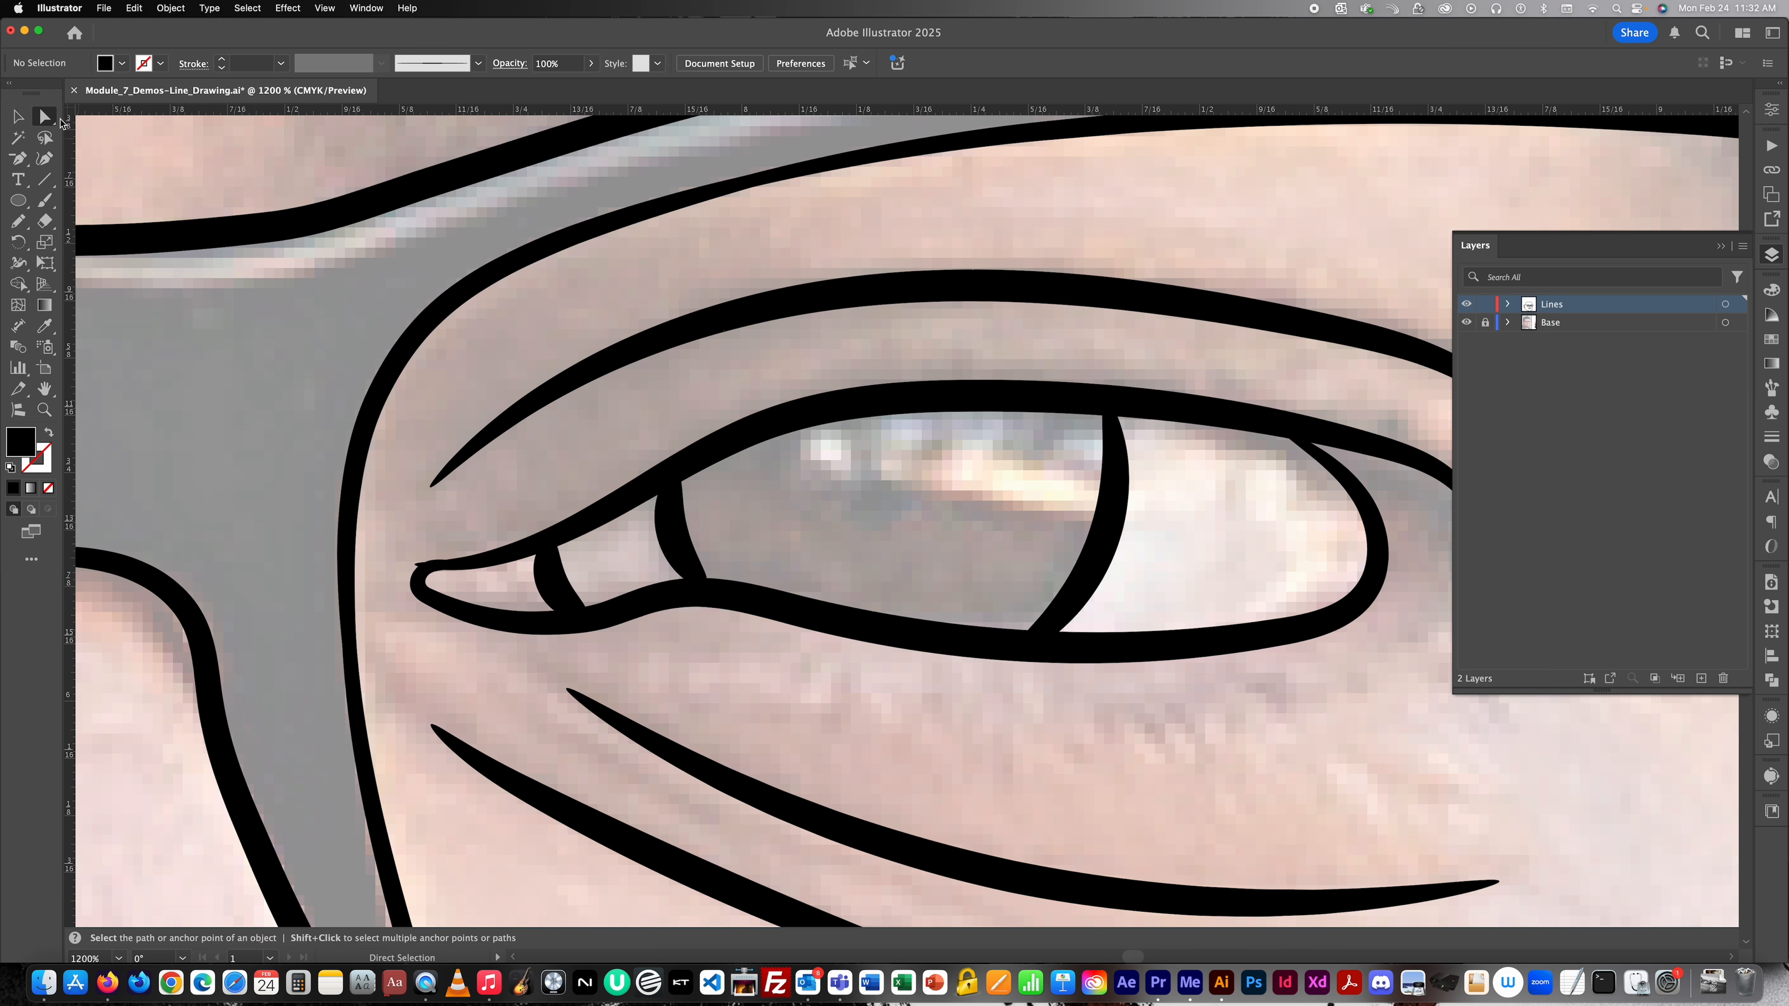
{"action": "left_click", "coordinate": [833, 425]}
{"action": "left_click_drag", "start_coordinate": [965, 414], "coordinate": [967, 552]}
{"action": "key", "text": "super+z"}
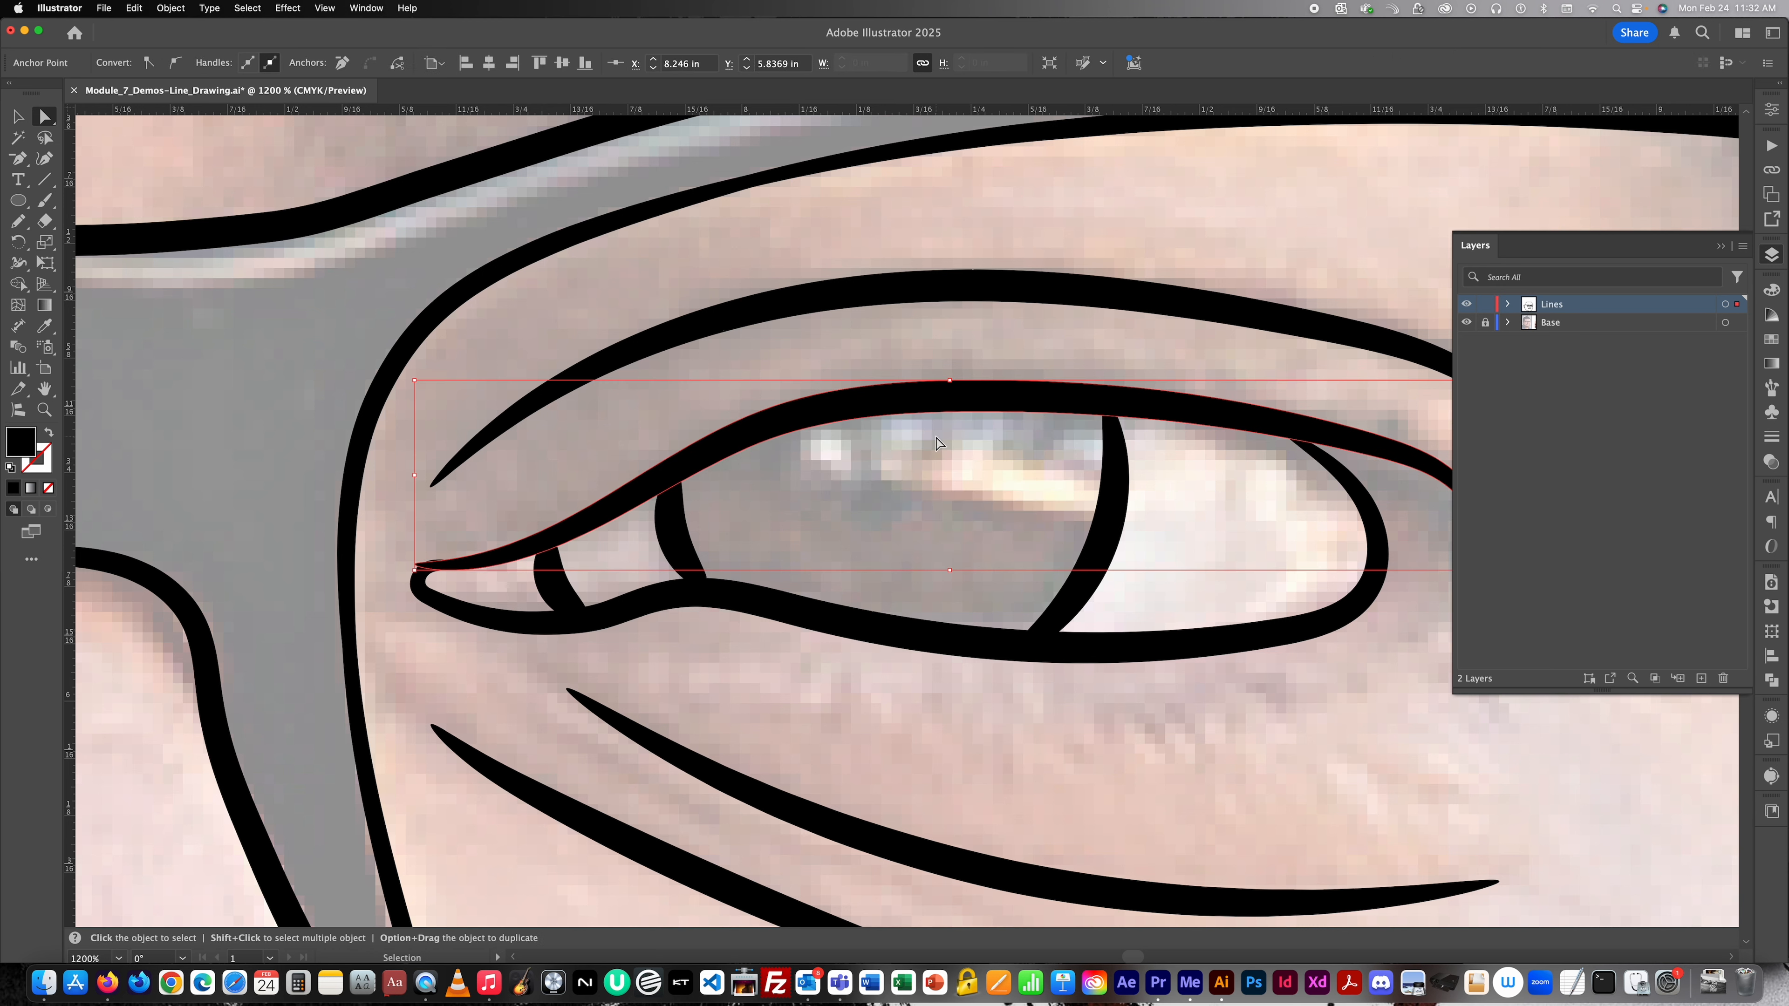
Try moving the whole expanded upper eyelid shape up away from the eye, and undo the move.
{"action": "key", "text": "v"}
{"action": "left_click_drag", "start_coordinate": [785, 413], "coordinate": [697, 251]}
{"action": "key", "text": "super+z"}
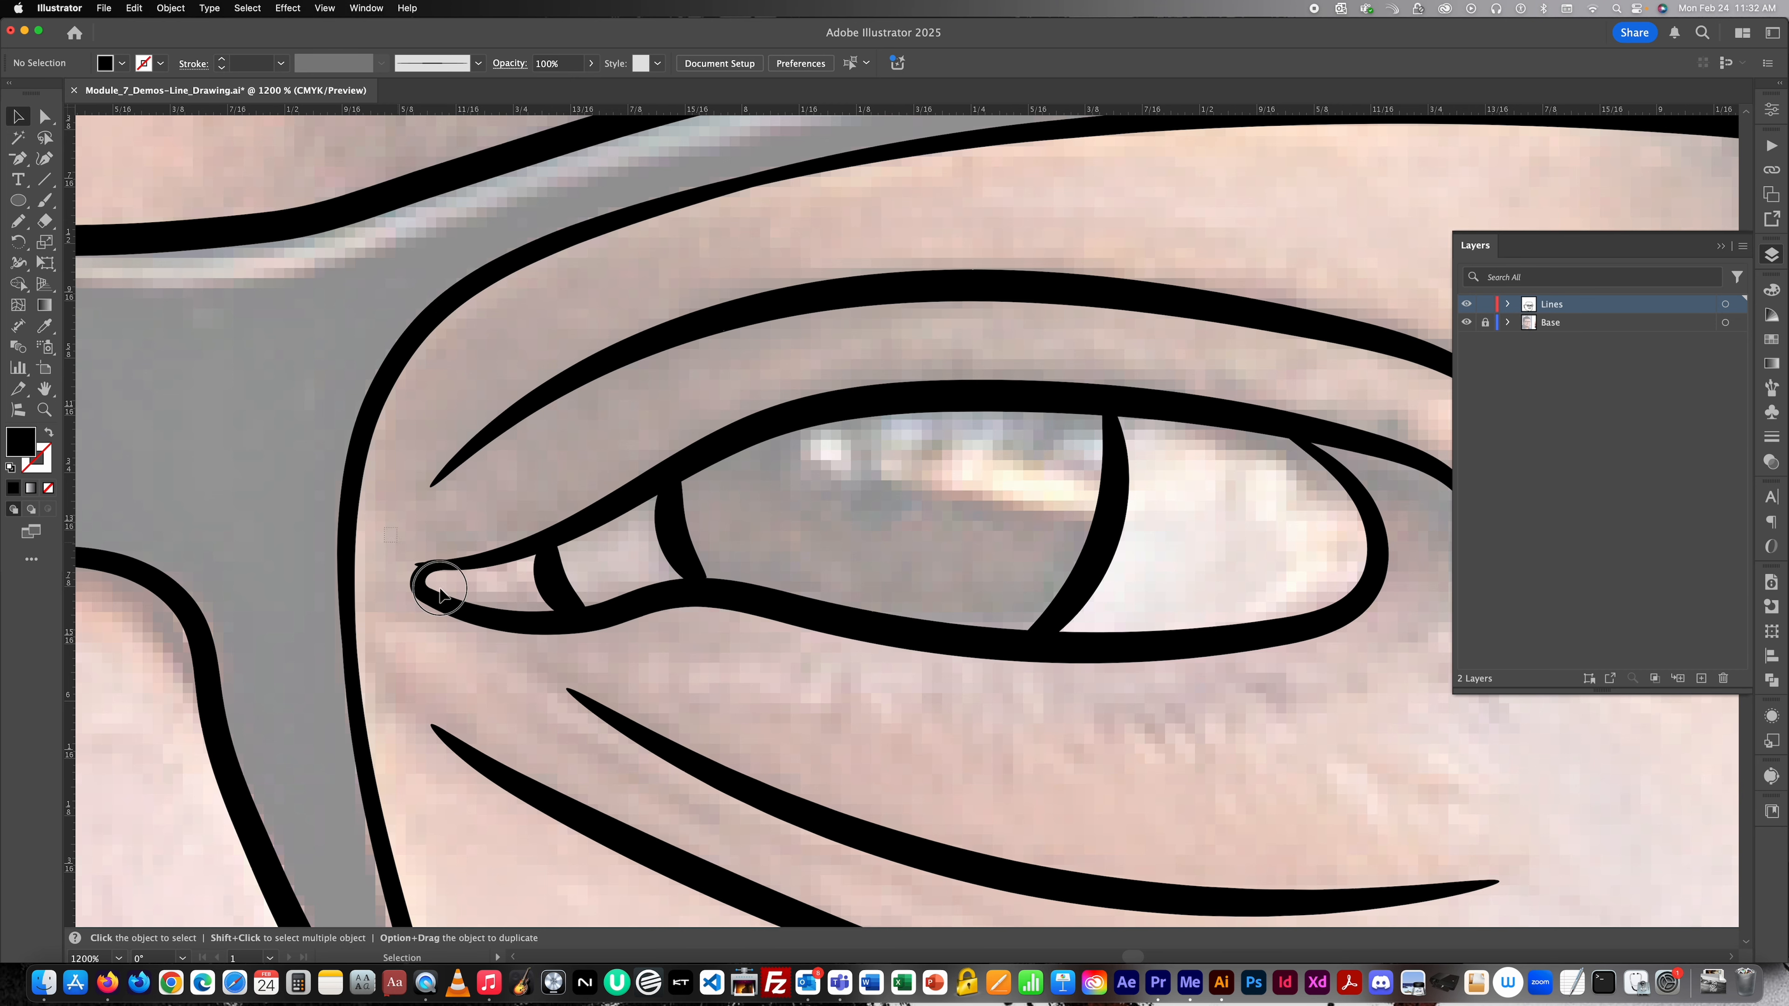
{"action": "left_click", "coordinate": [443, 599], "text": "shift"}
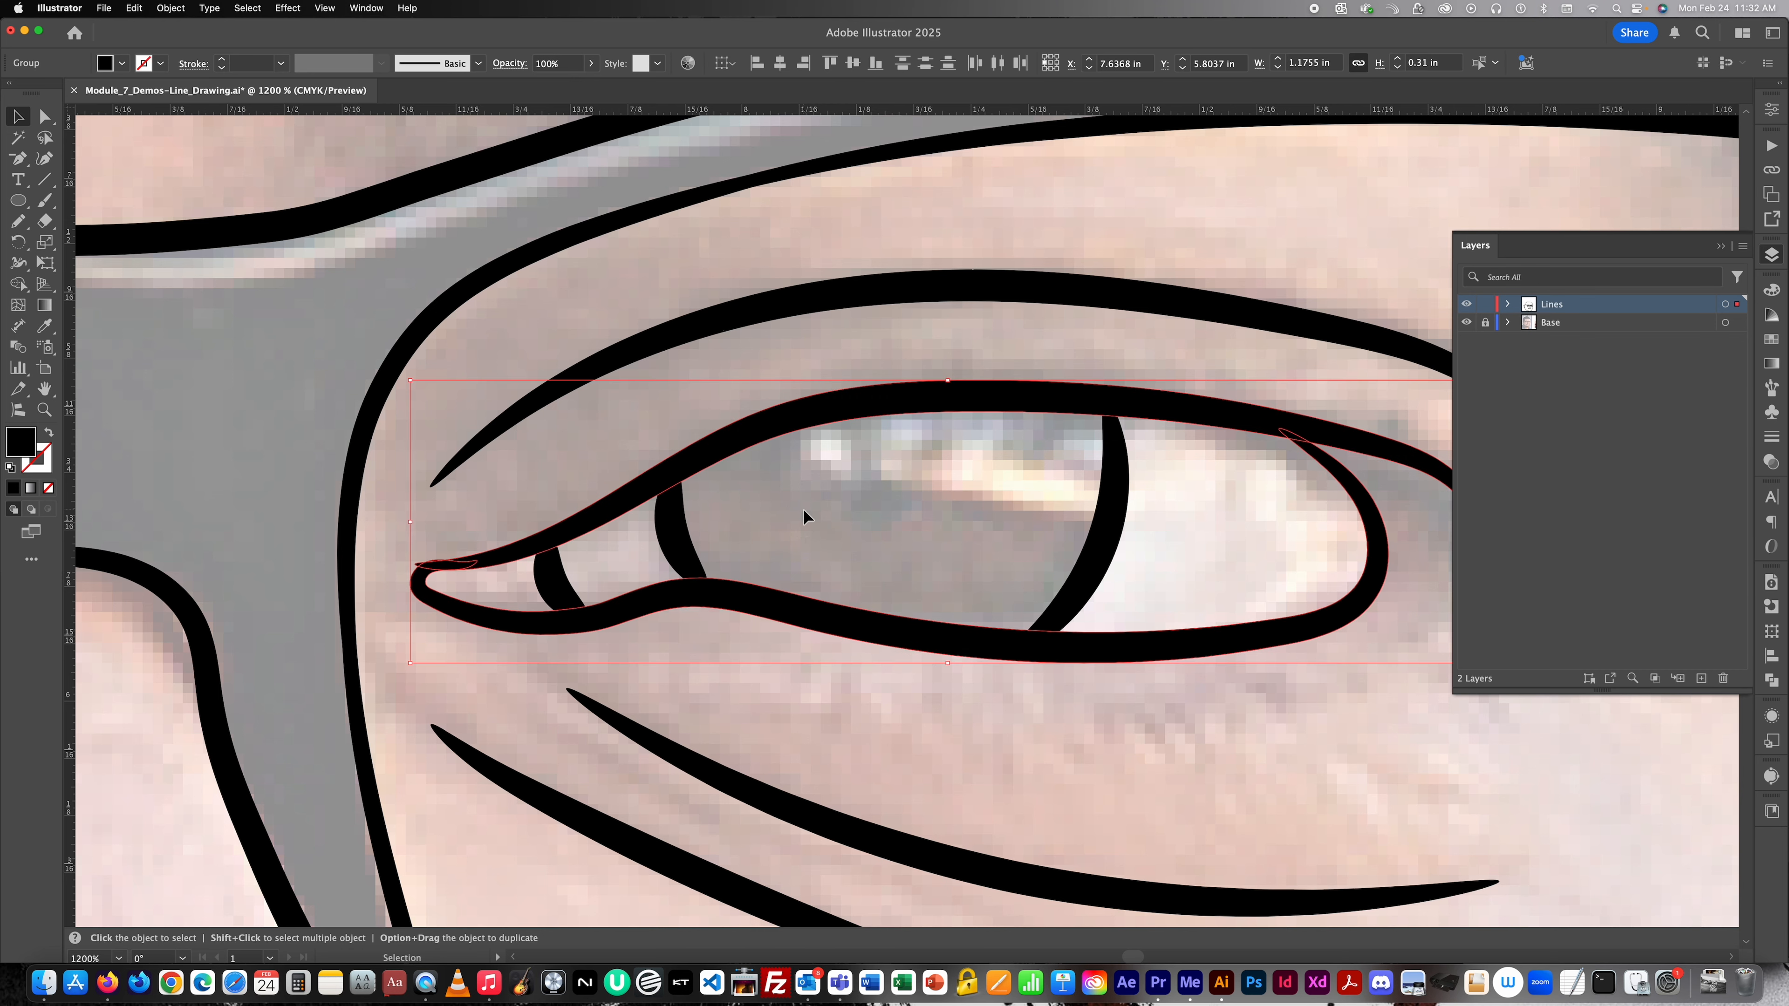
{"action": "key", "text": "super+z"}
Select both expanded eyelid shapes of the far eye and split them at their overlaps with Pathfinder Divide.
{"action": "scroll", "coordinate": [766, 454], "scroll_direction": "down", "scroll_amount": 3}
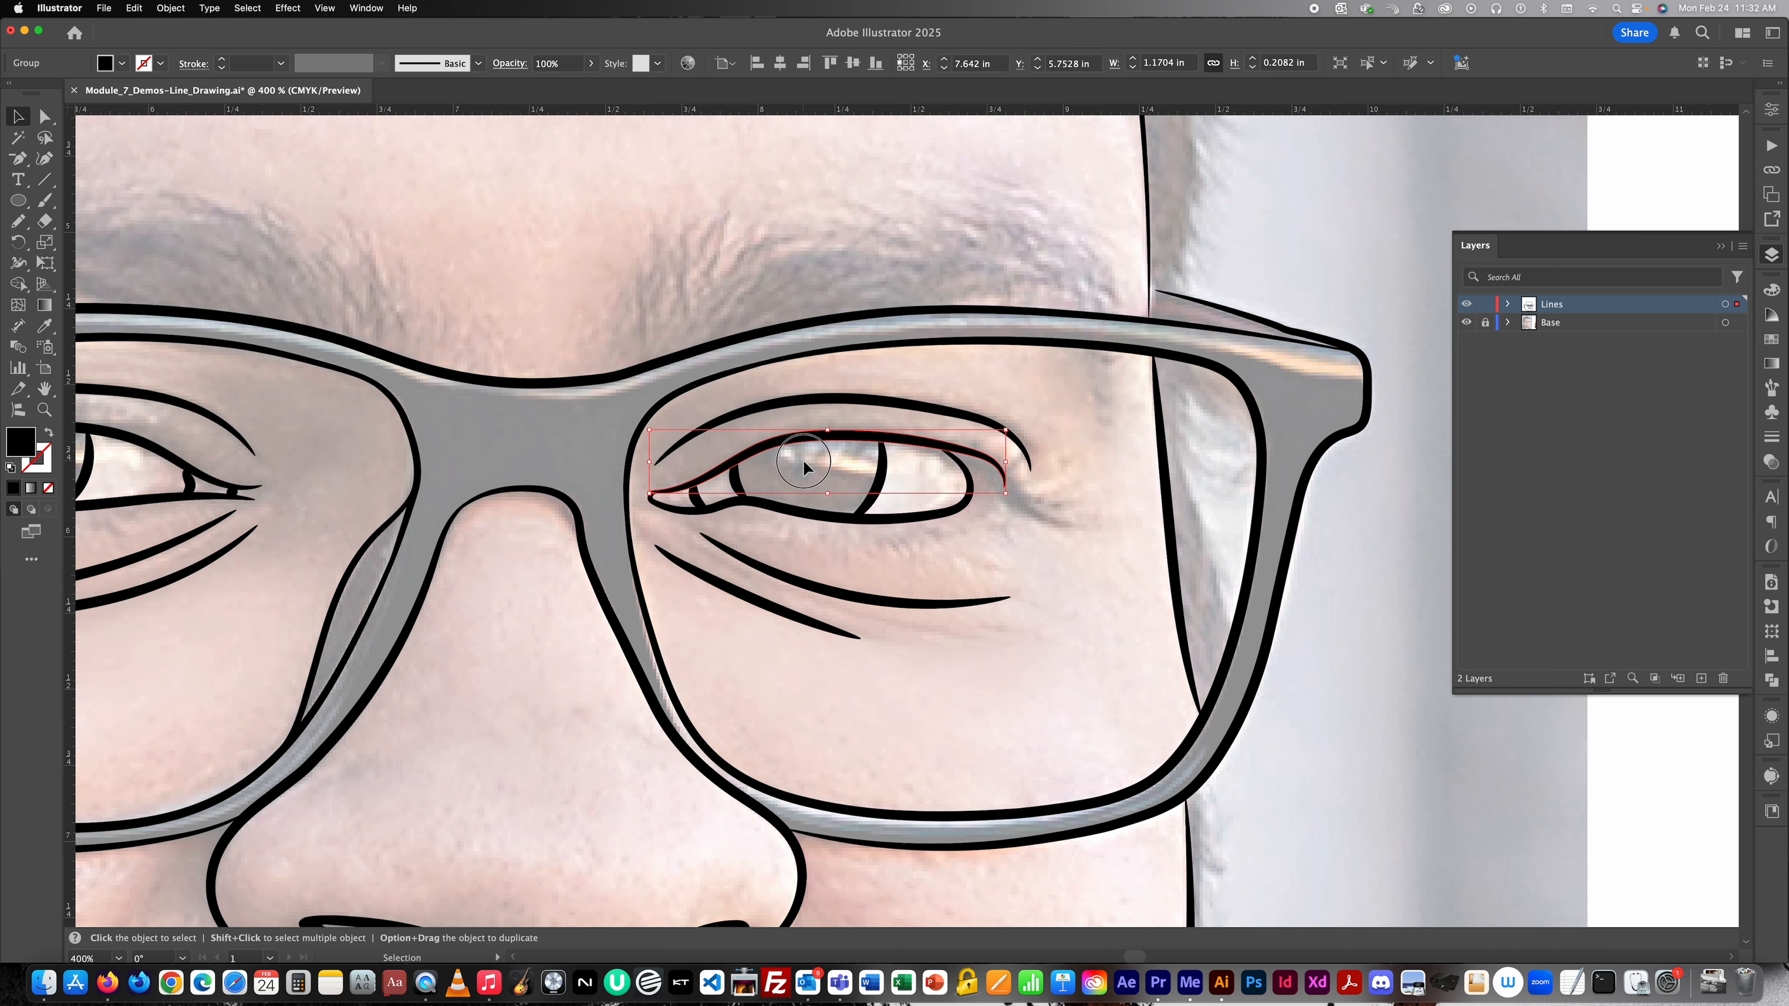
{"action": "scroll", "coordinate": [752, 457], "scroll_direction": "up", "scroll_amount": 3}
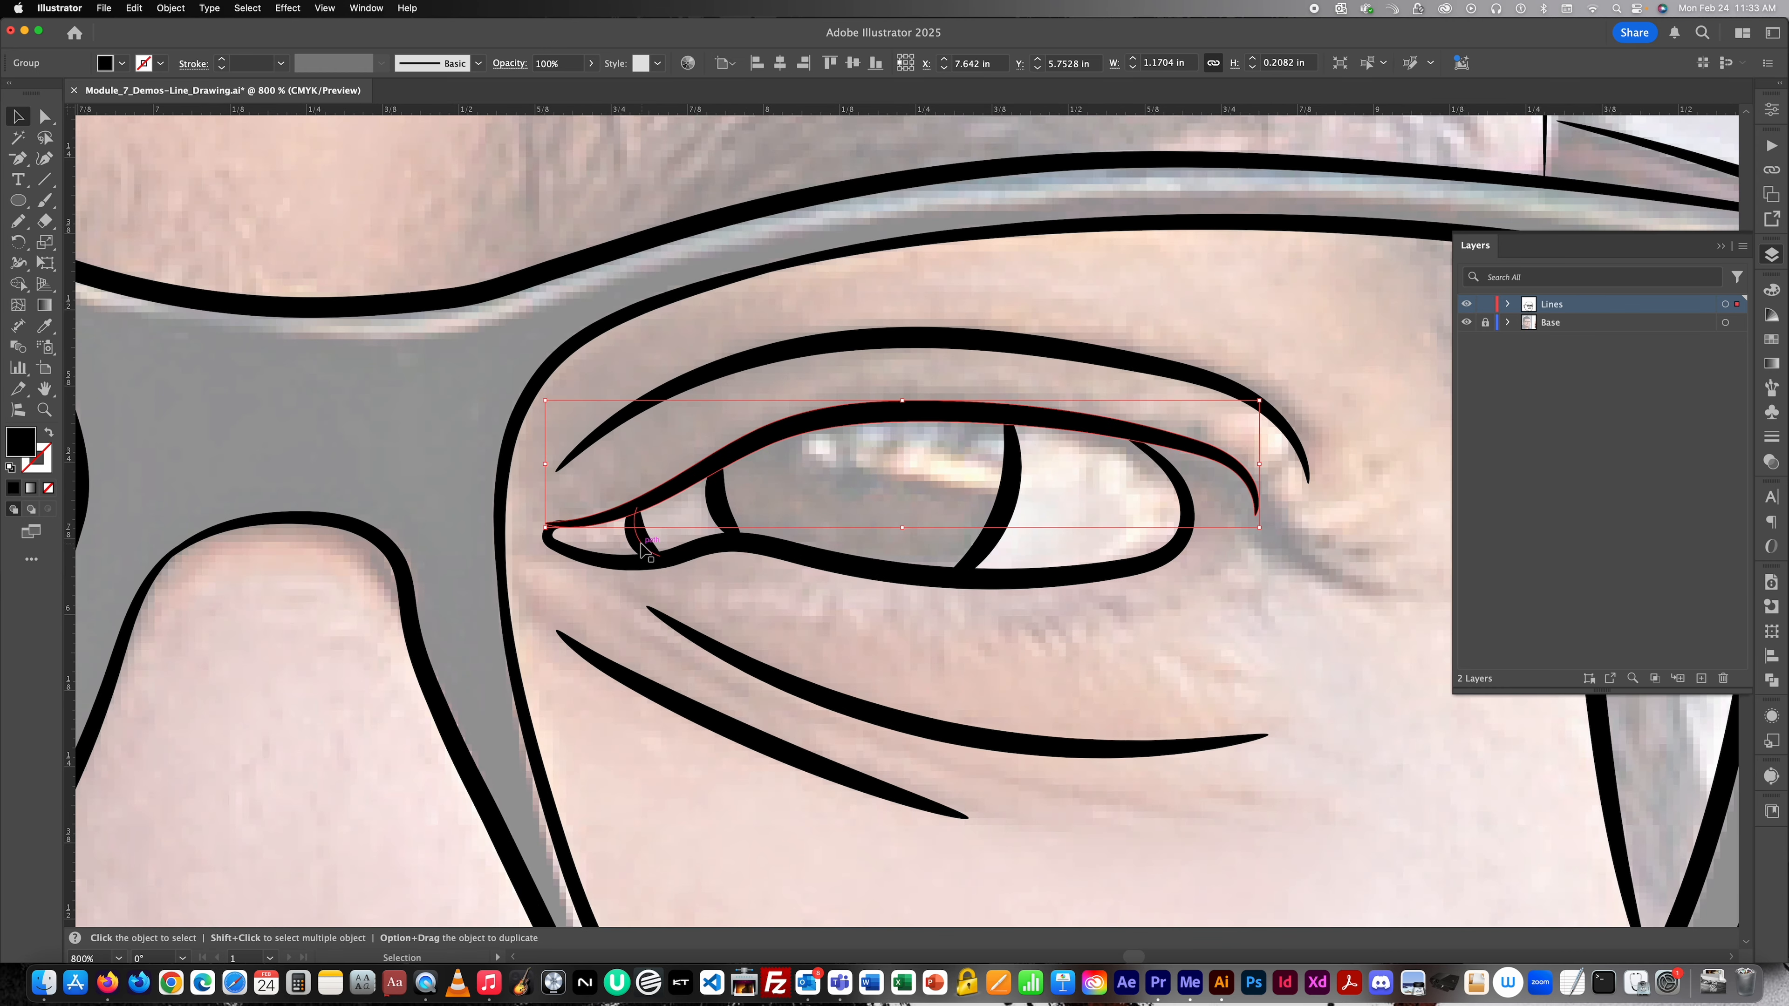
{"action": "scroll", "coordinate": [646, 550], "scroll_direction": "up", "scroll_amount": 2}
{"action": "left_click", "coordinate": [673, 557], "text": "shift"}
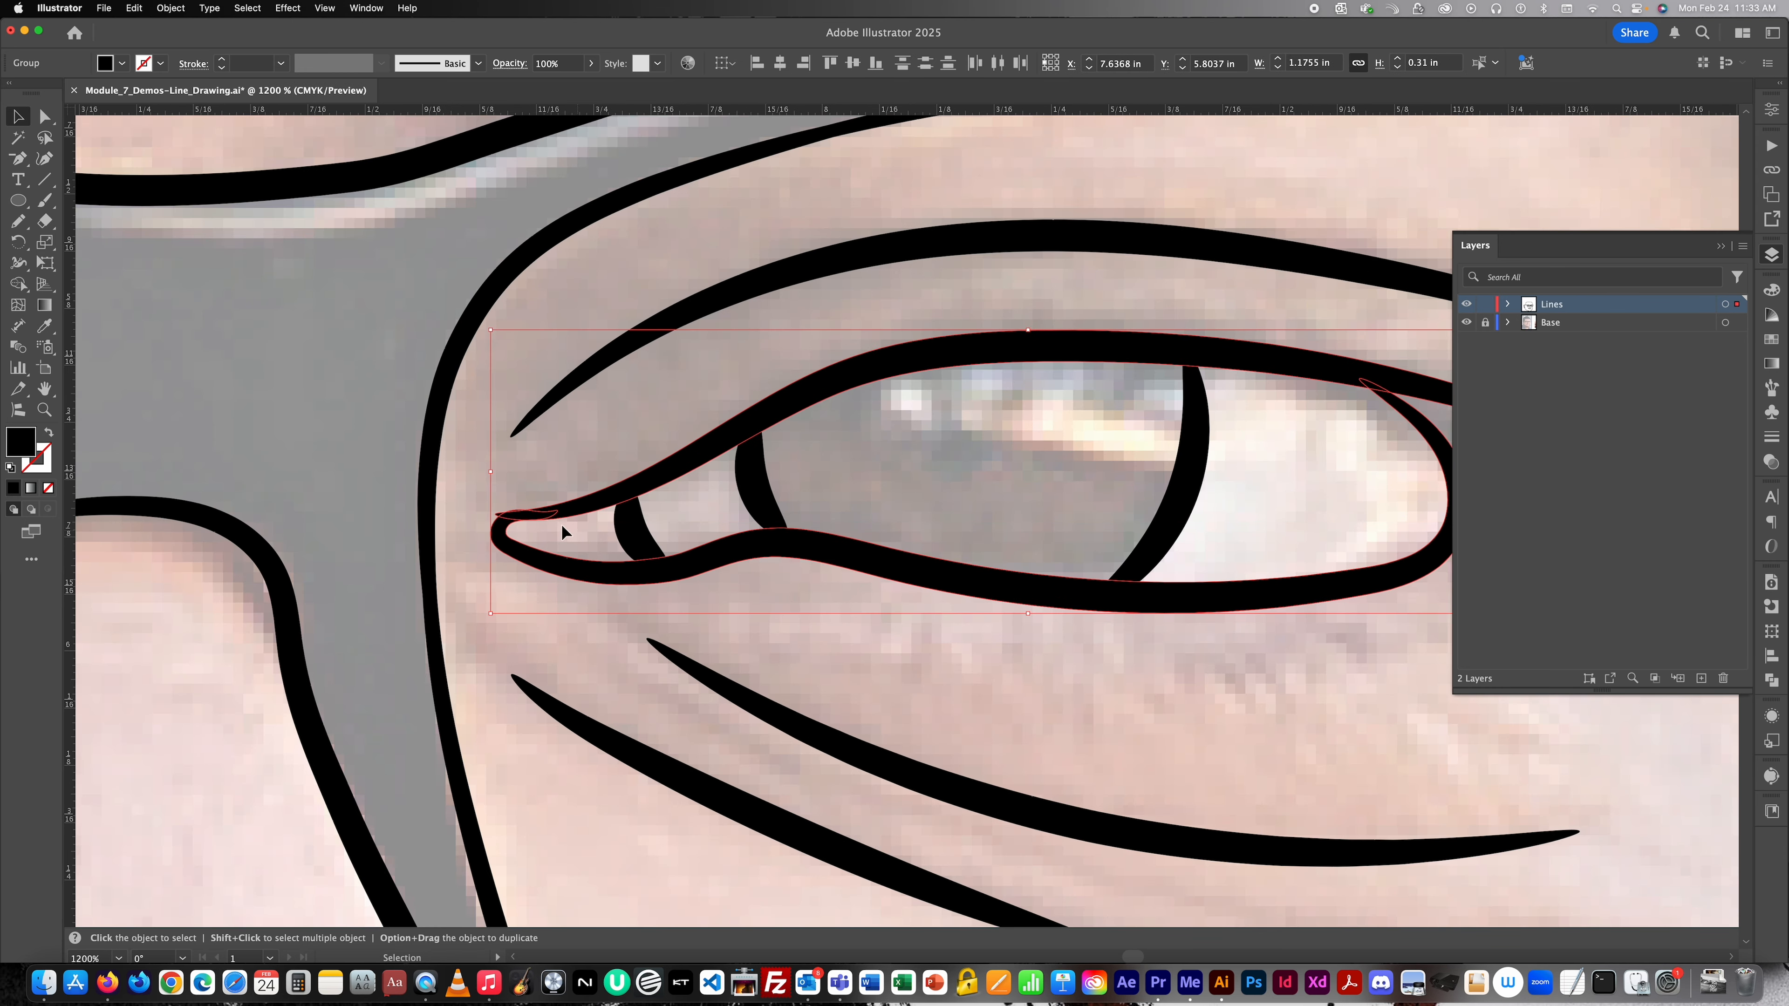
{"action": "scroll", "coordinate": [561, 528], "scroll_direction": "down", "scroll_amount": 2}
{"action": "scroll", "coordinate": [571, 508], "scroll_direction": "up", "scroll_amount": 3}
{"action": "scroll", "coordinate": [574, 496], "scroll_direction": "down", "scroll_amount": 3}
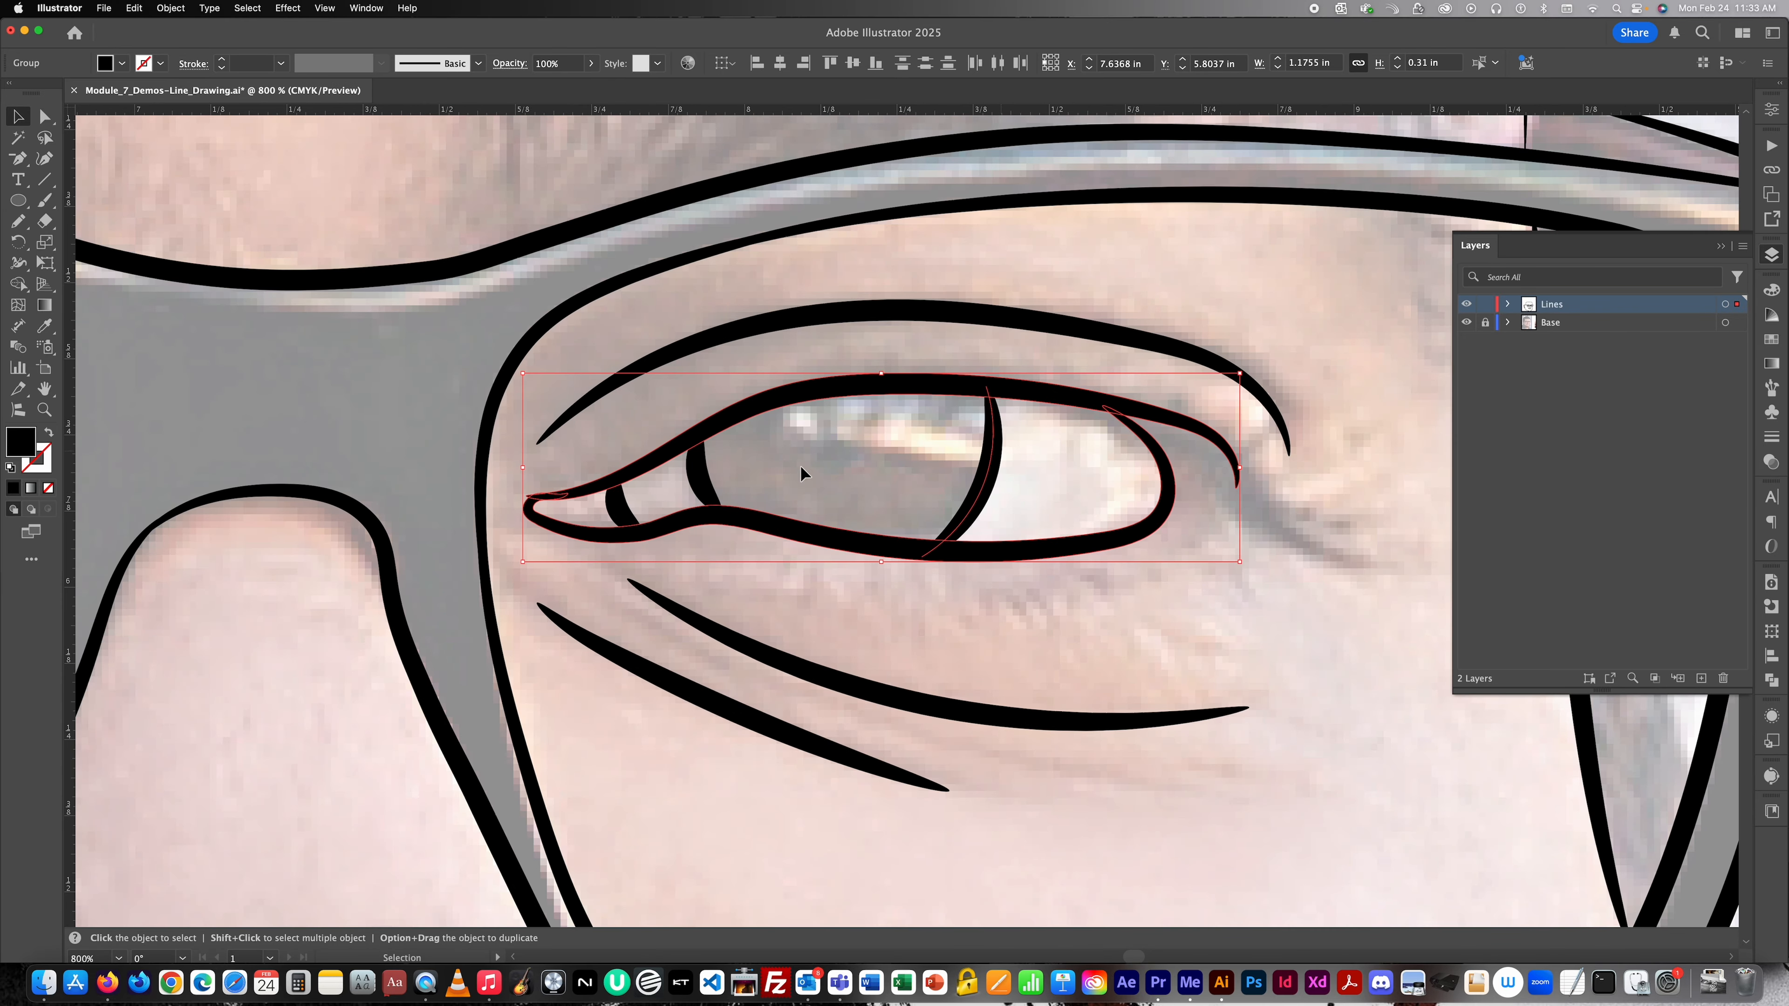
{"action": "scroll", "coordinate": [563, 493], "scroll_direction": "up", "scroll_amount": 4}
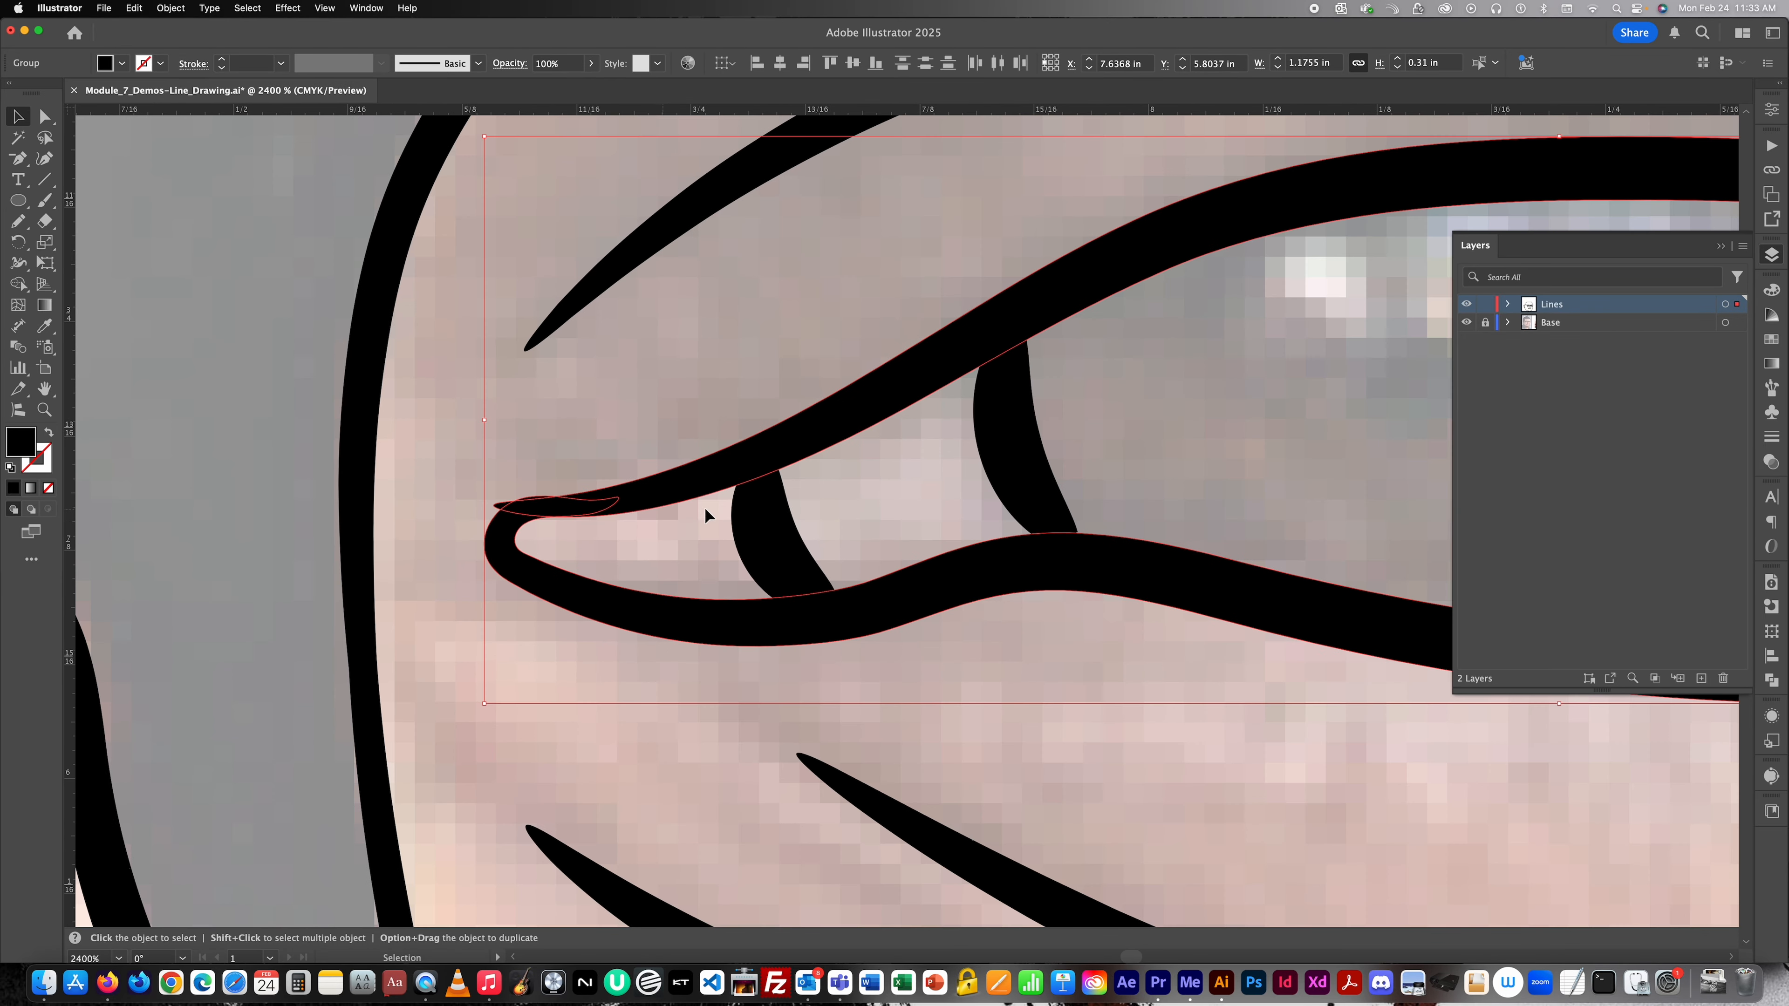
{"action": "left_click", "coordinate": [1774, 680]}
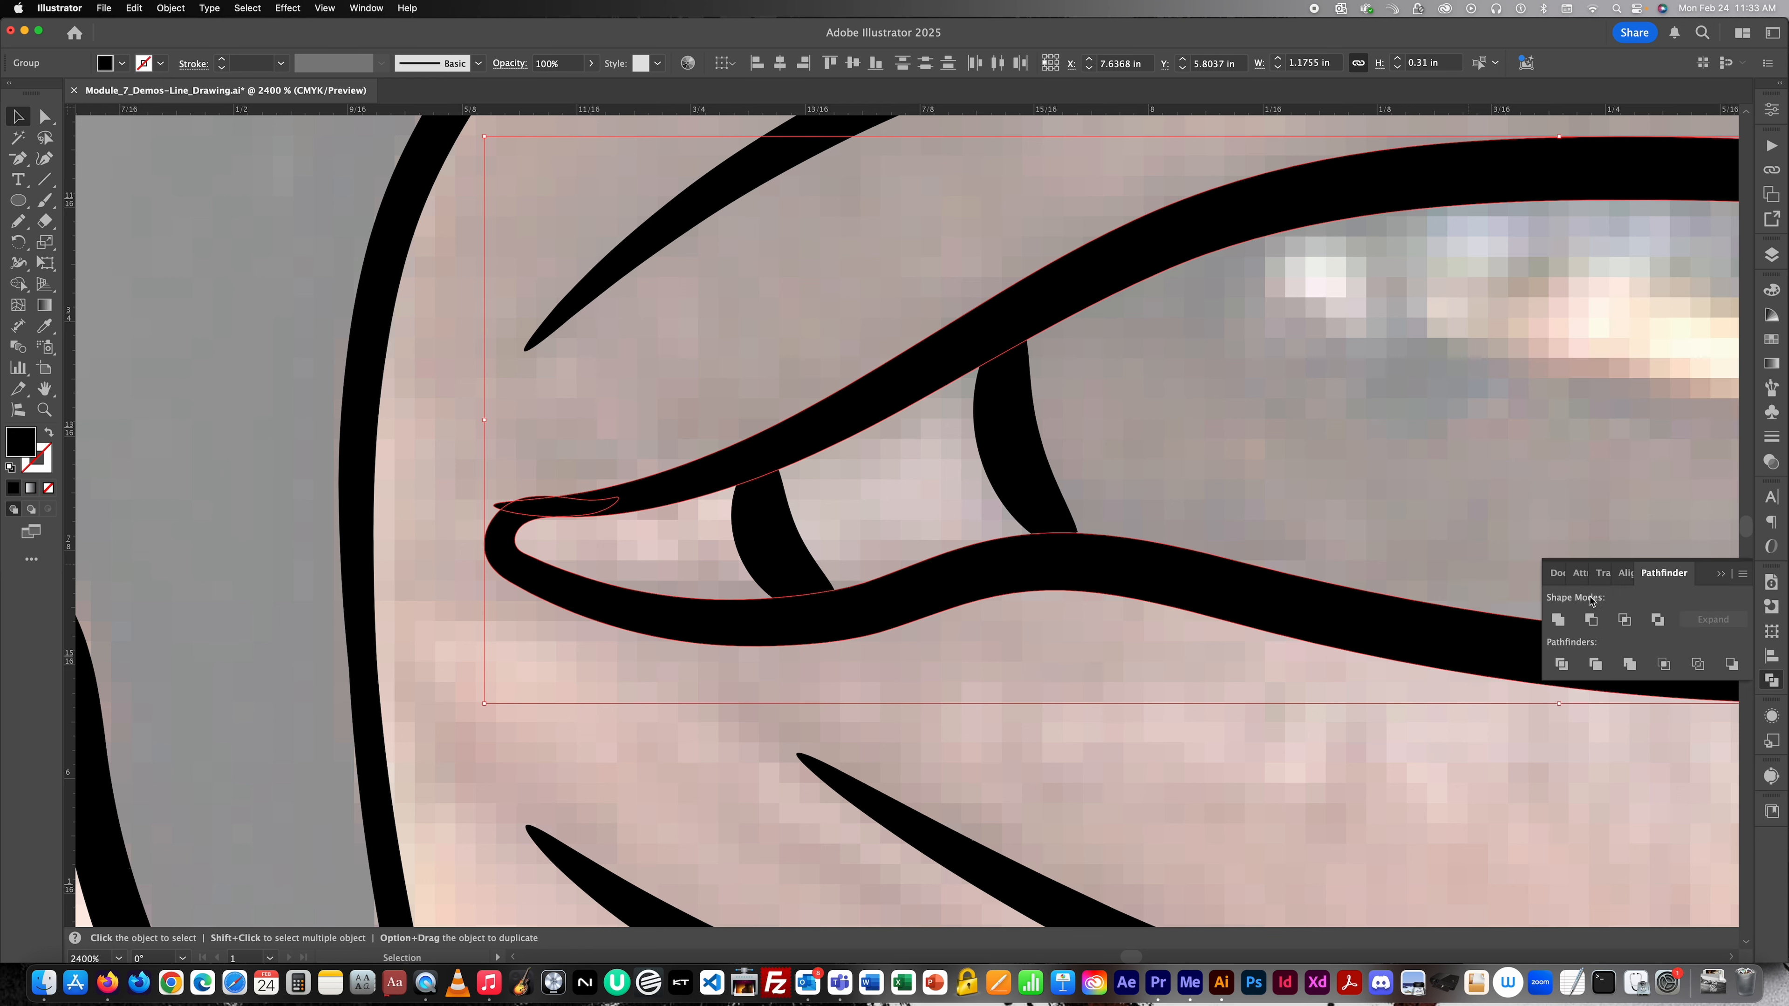
{"action": "left_click", "coordinate": [366, 8]}
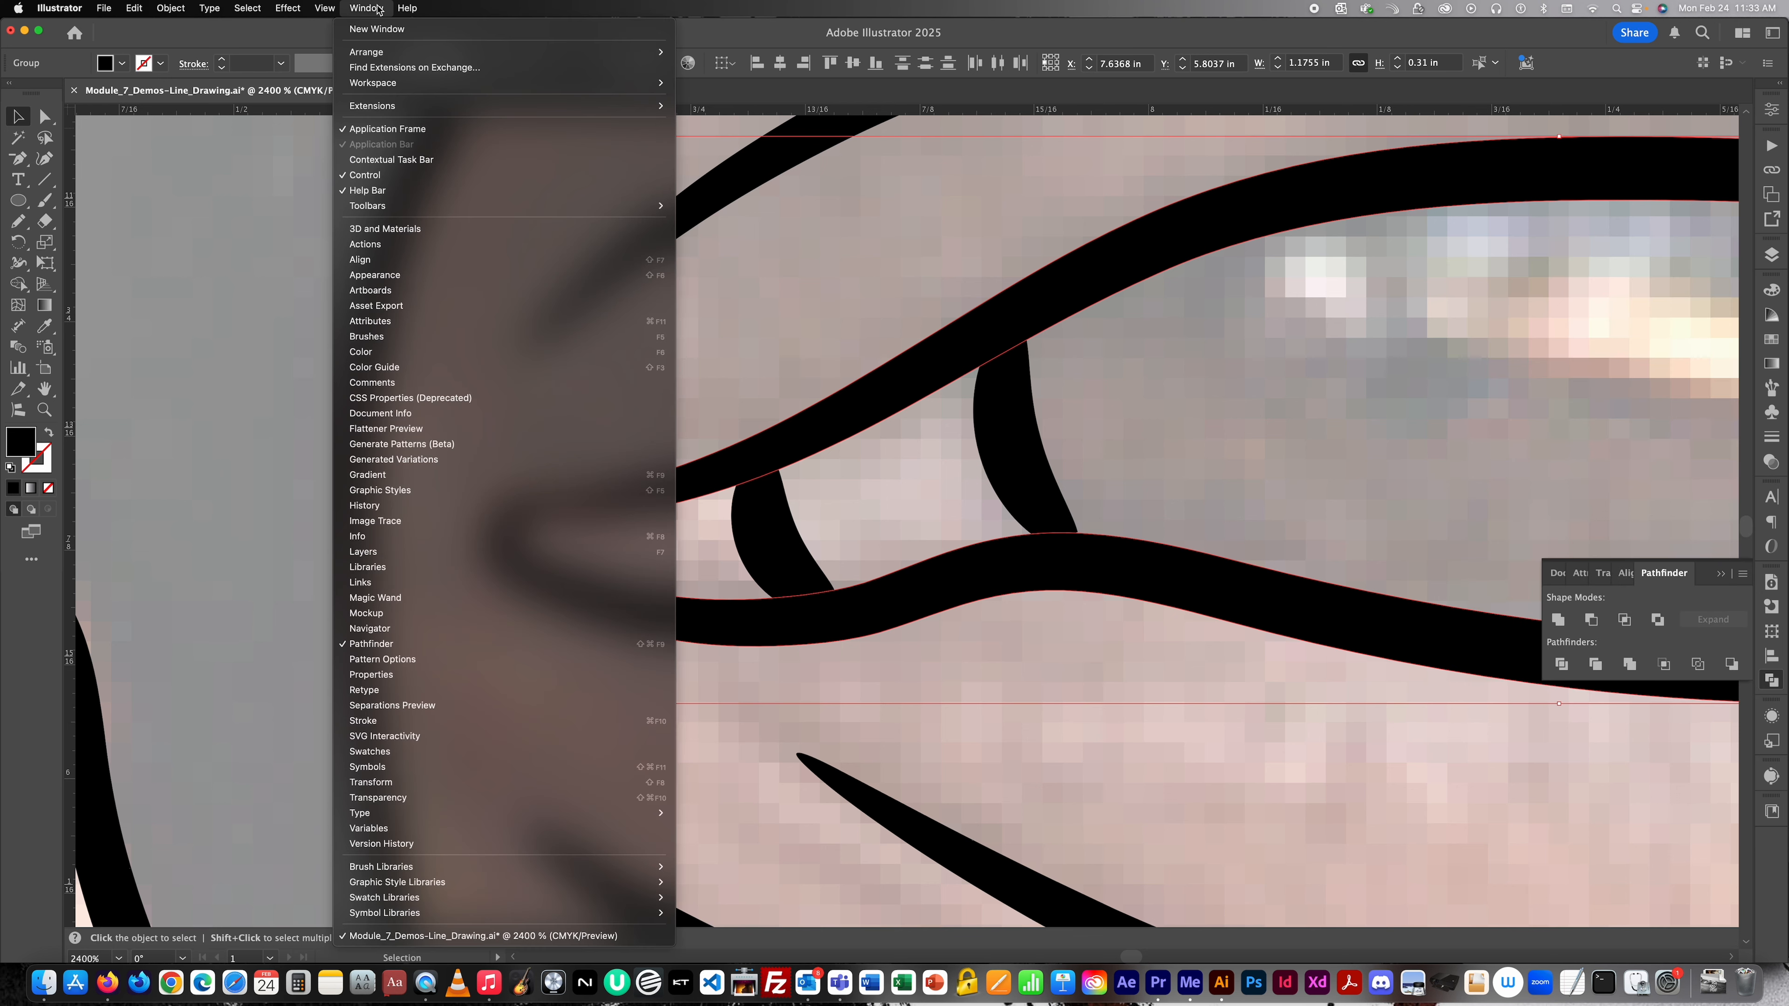
{"action": "left_click", "coordinate": [451, 648]}
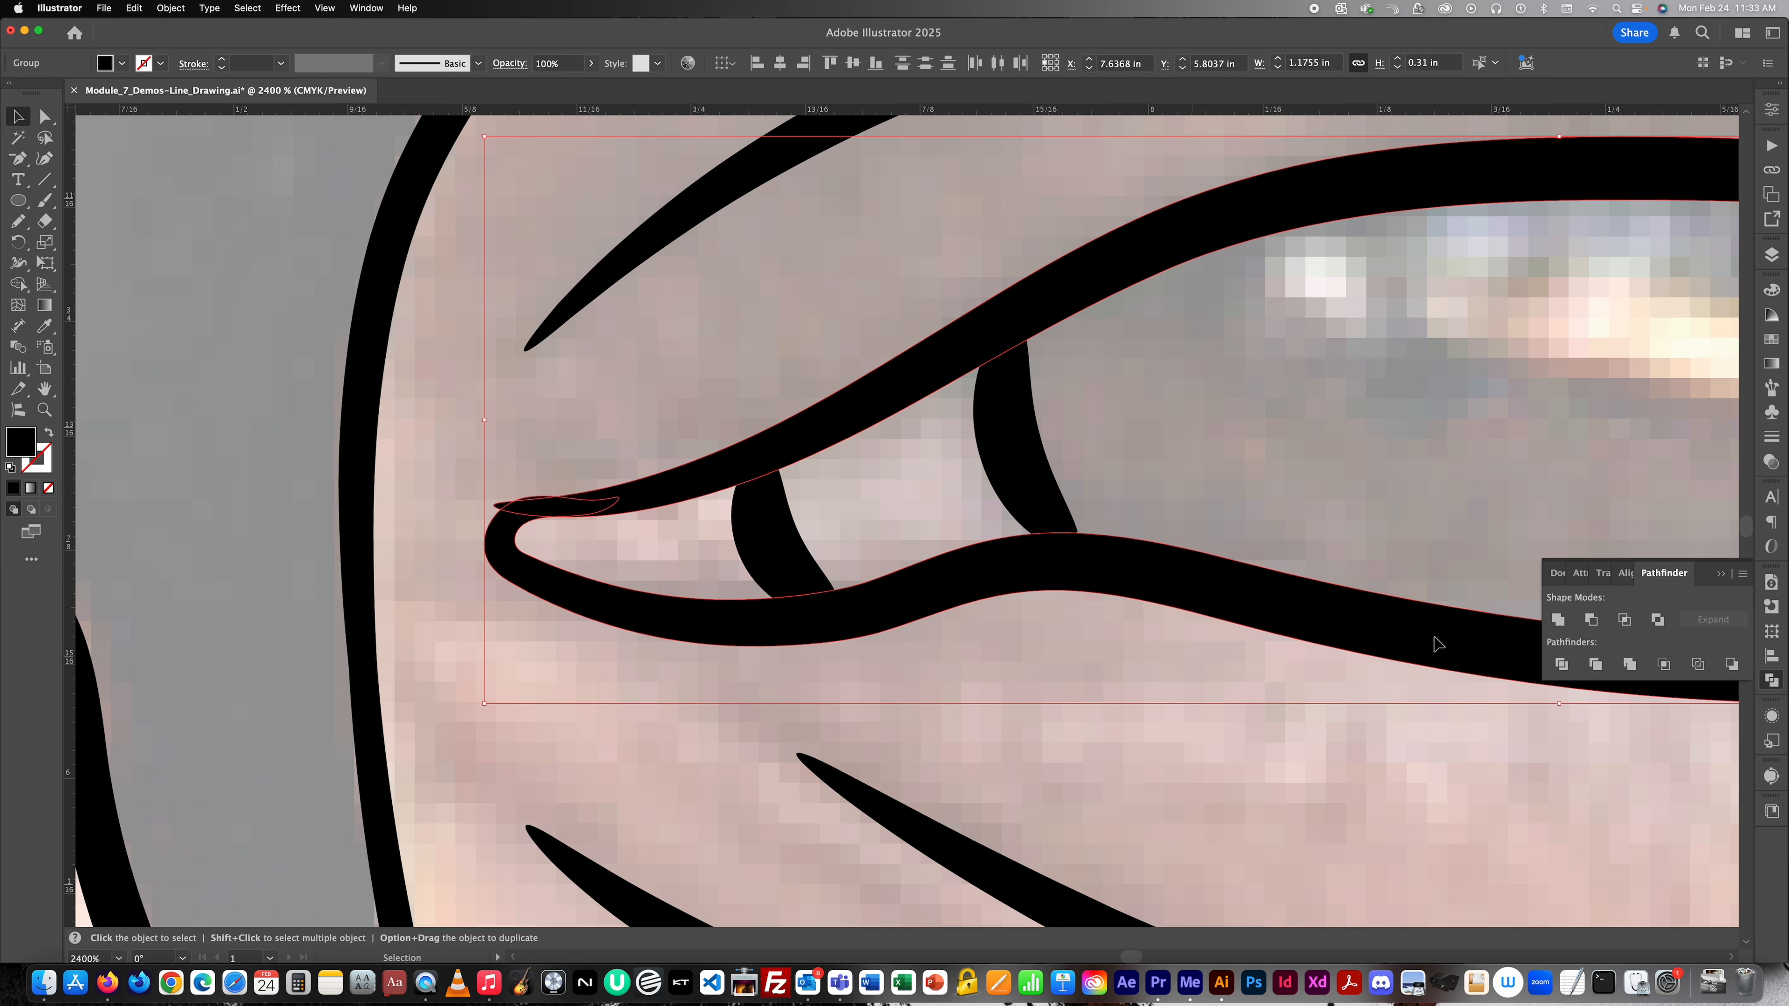
{"action": "left_click", "coordinate": [1561, 664]}
{"action": "left_click", "coordinate": [1063, 677]}
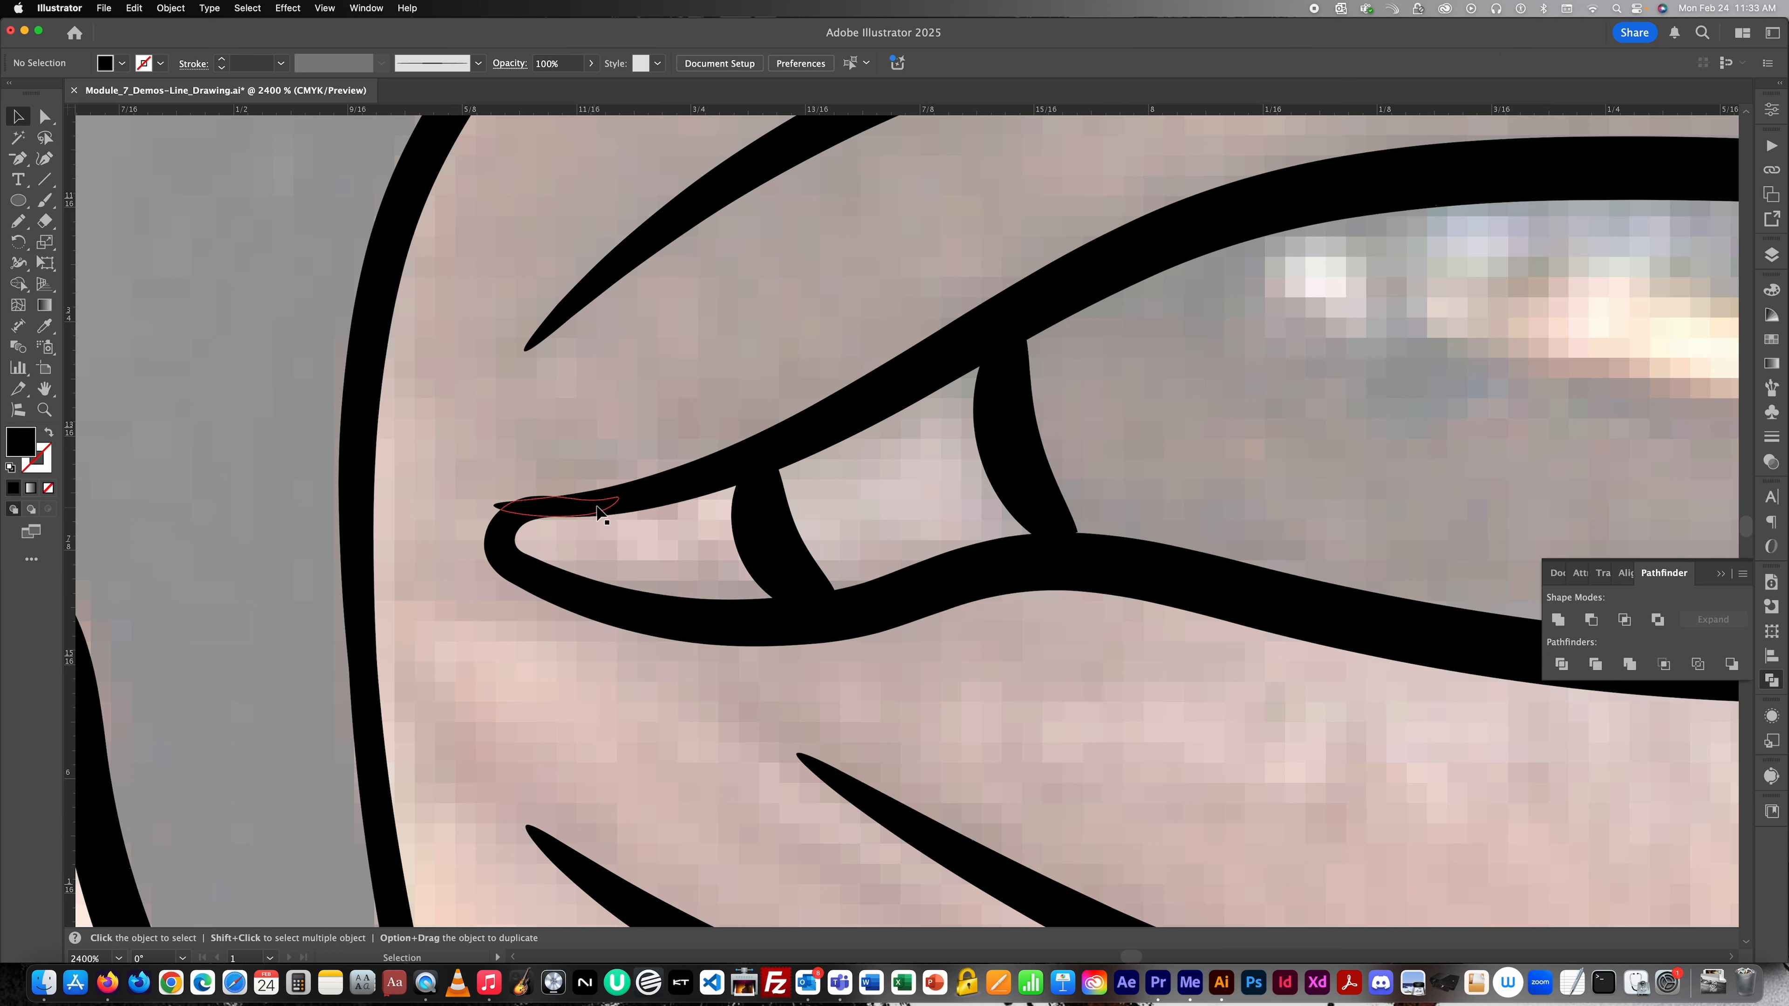
Delete the small pointed piece that sticks out past the far eye's inner corner from the divided eyelid group.
{"action": "left_click", "coordinate": [630, 506]}
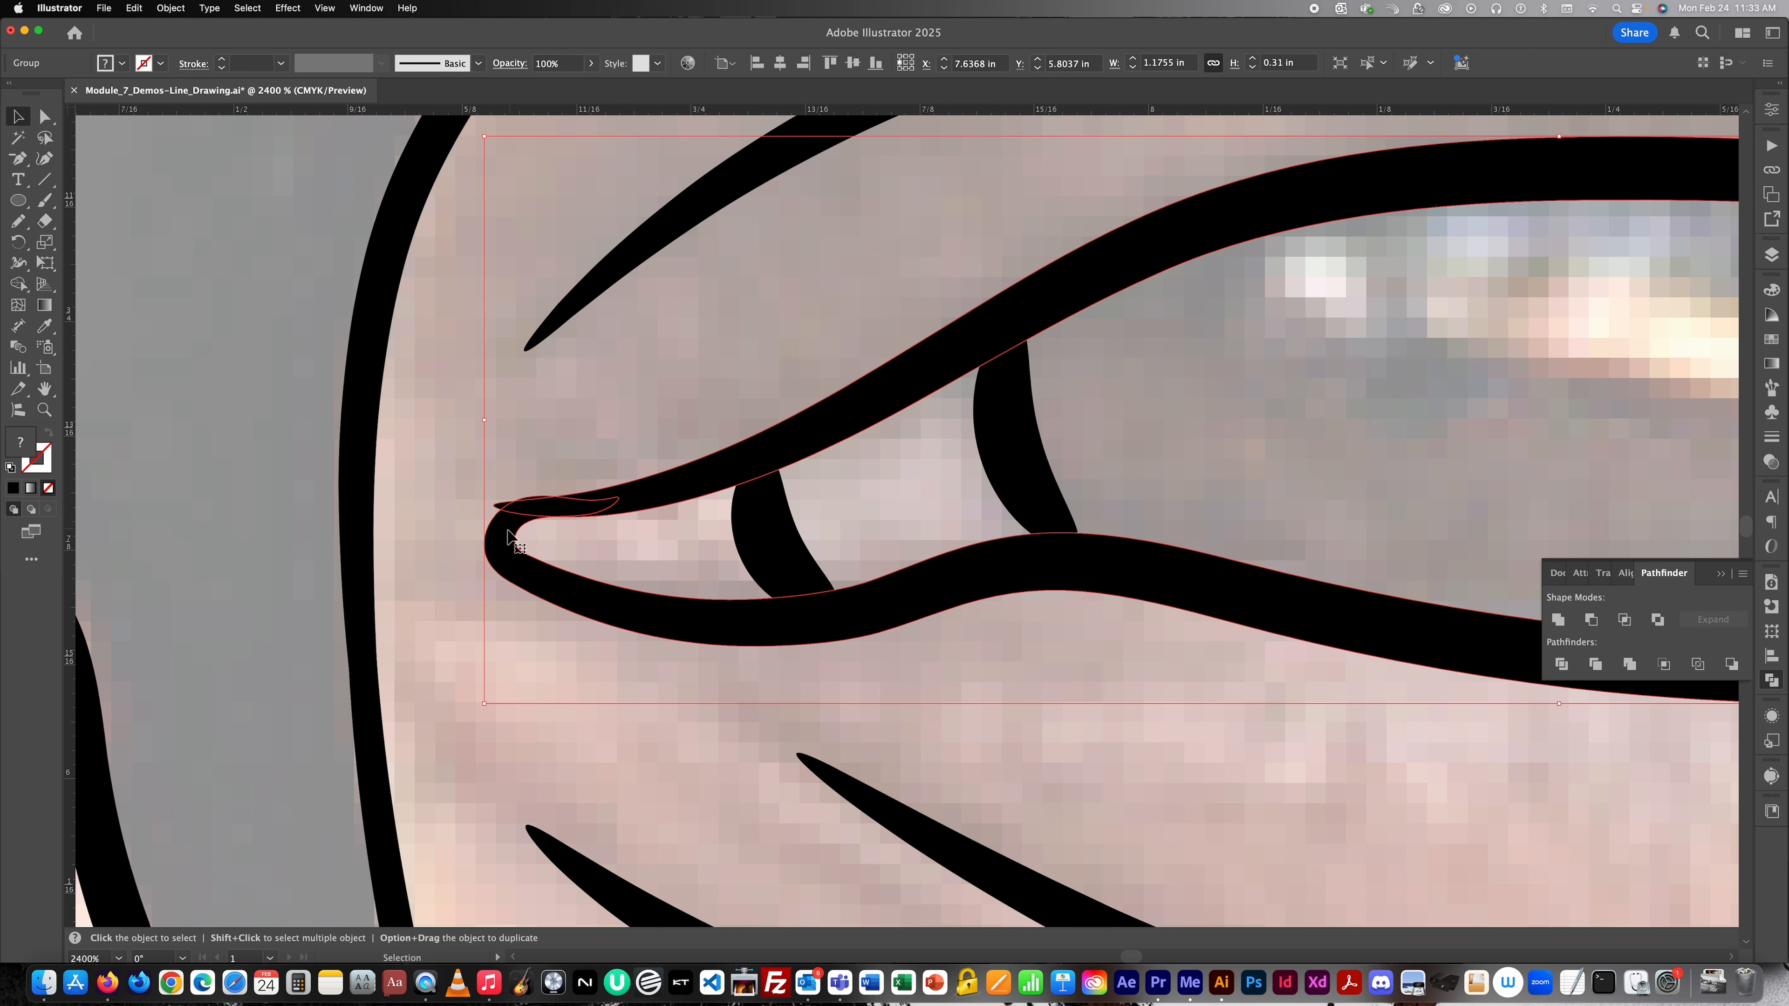
{"action": "left_click", "coordinate": [666, 388]}
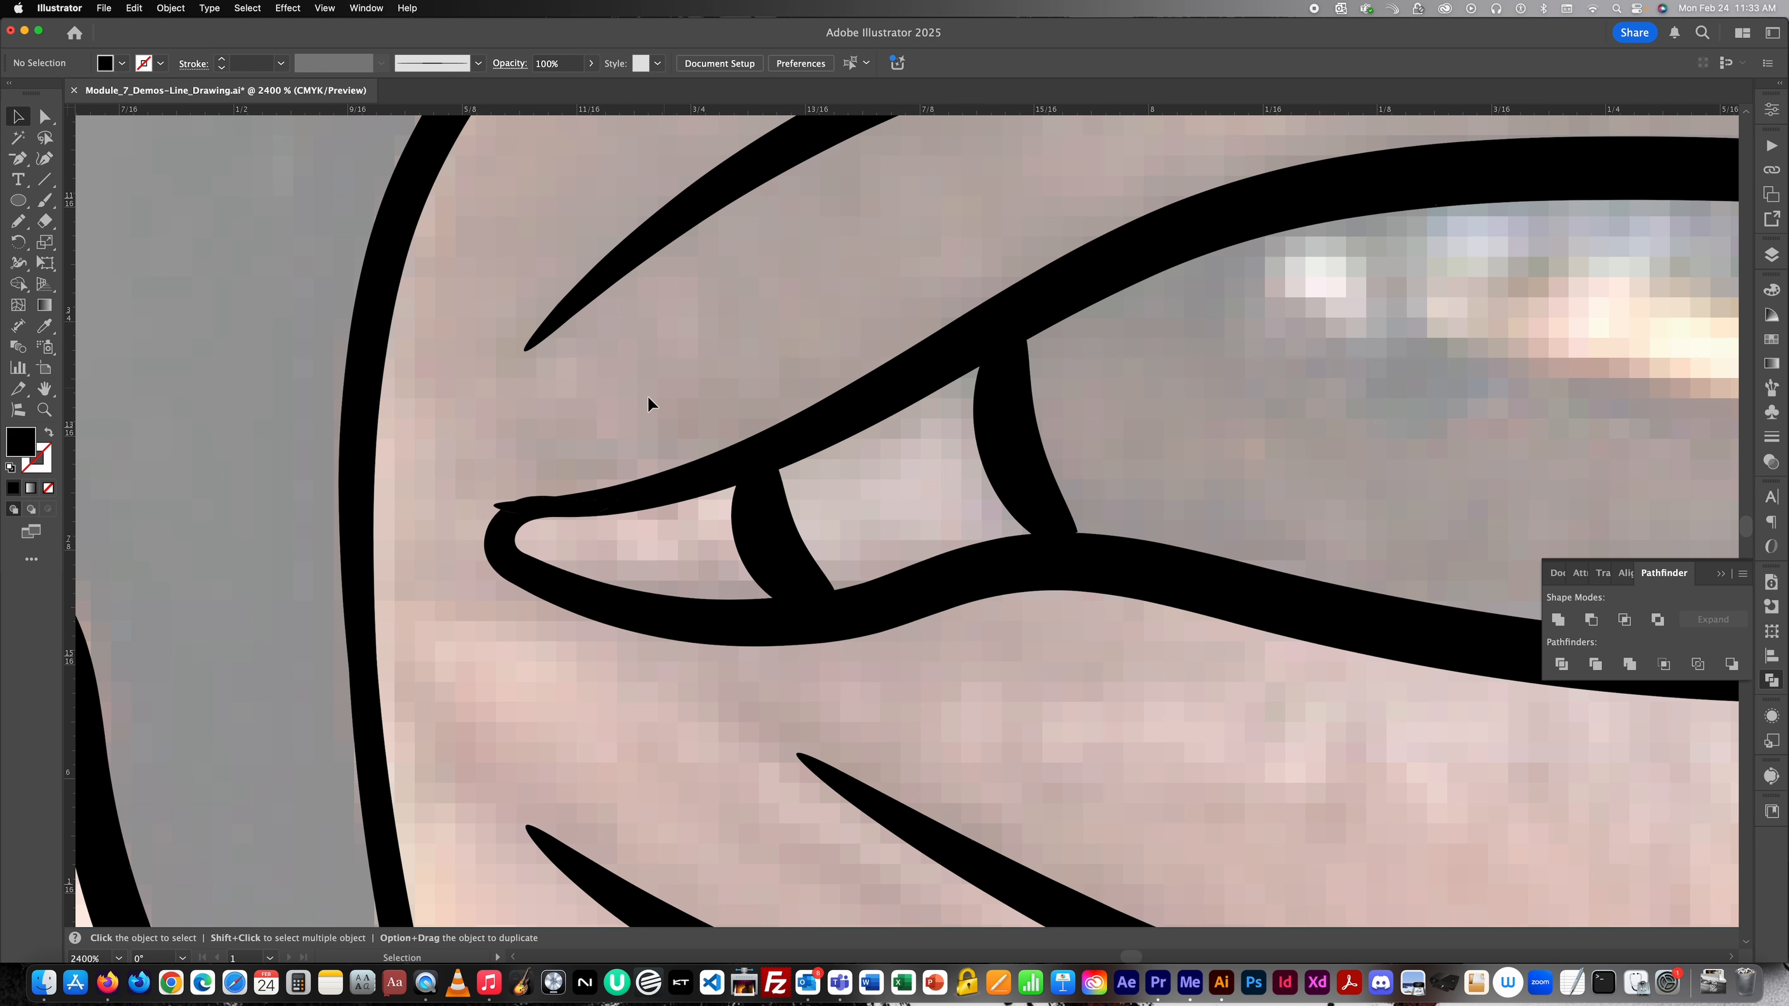
{"action": "left_click", "coordinate": [547, 510]}
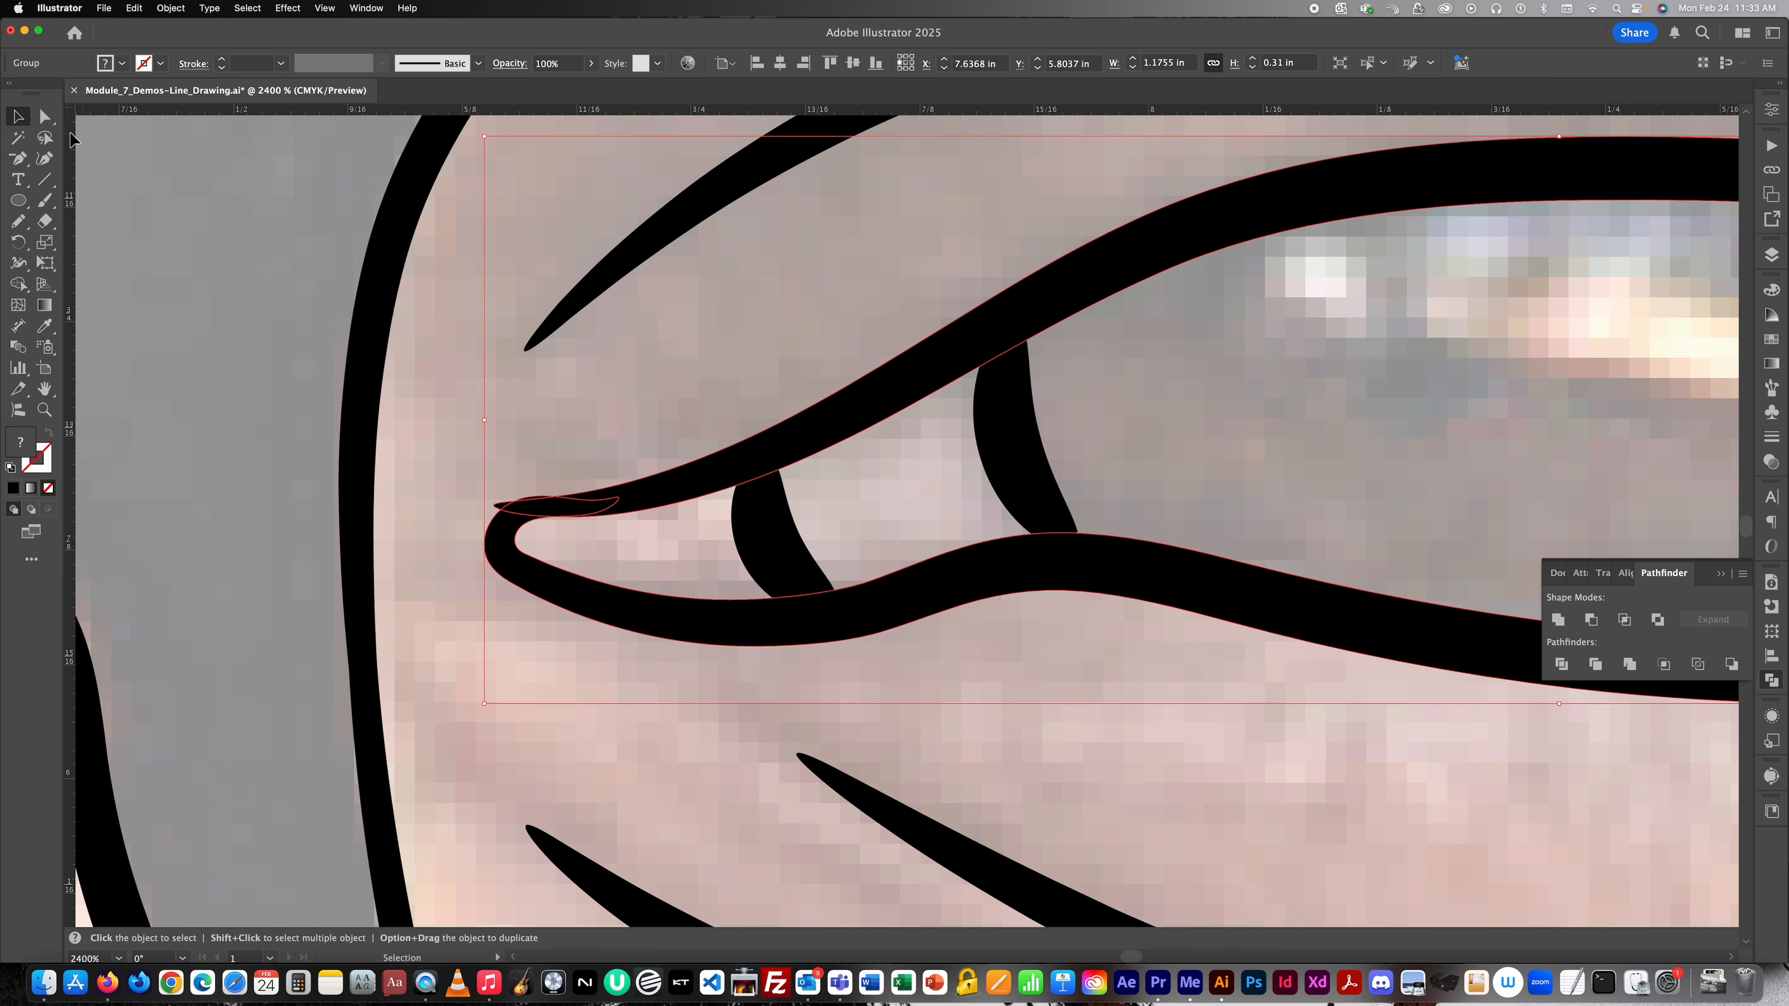
{"action": "left_click", "coordinate": [44, 117]}
{"action": "left_click", "coordinate": [621, 352]}
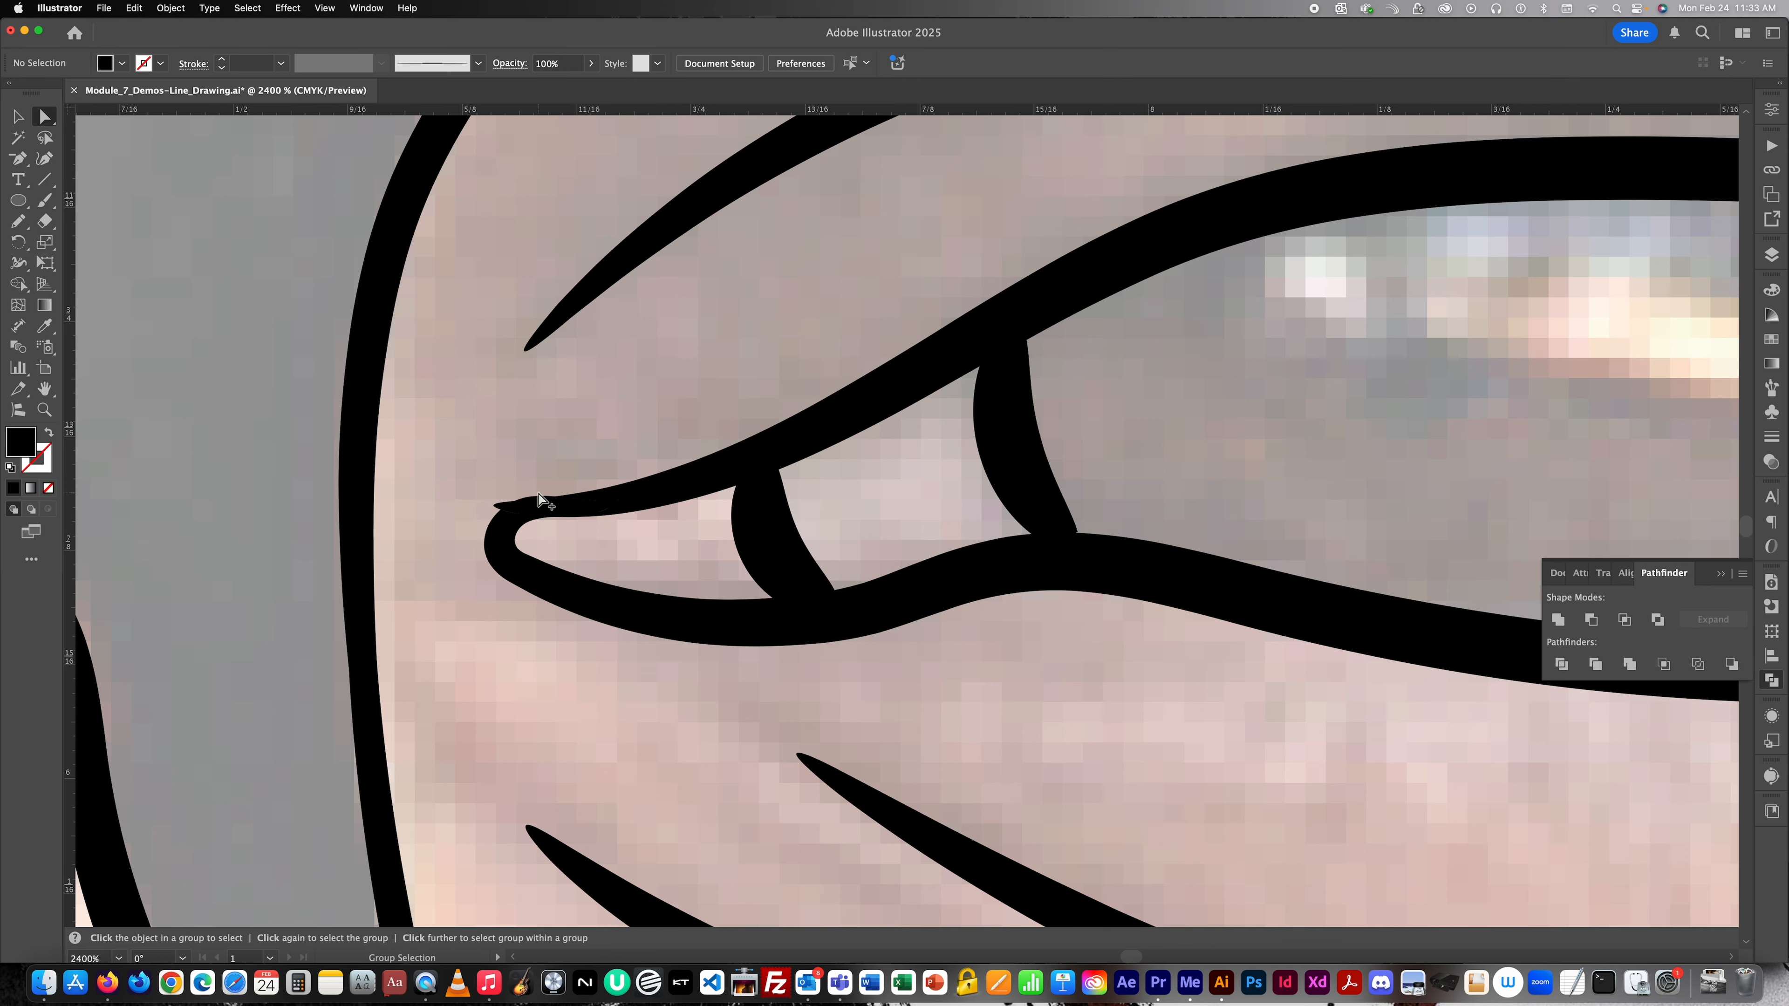
{"action": "scroll", "coordinate": [539, 504], "scroll_direction": "up", "scroll_amount": 5}
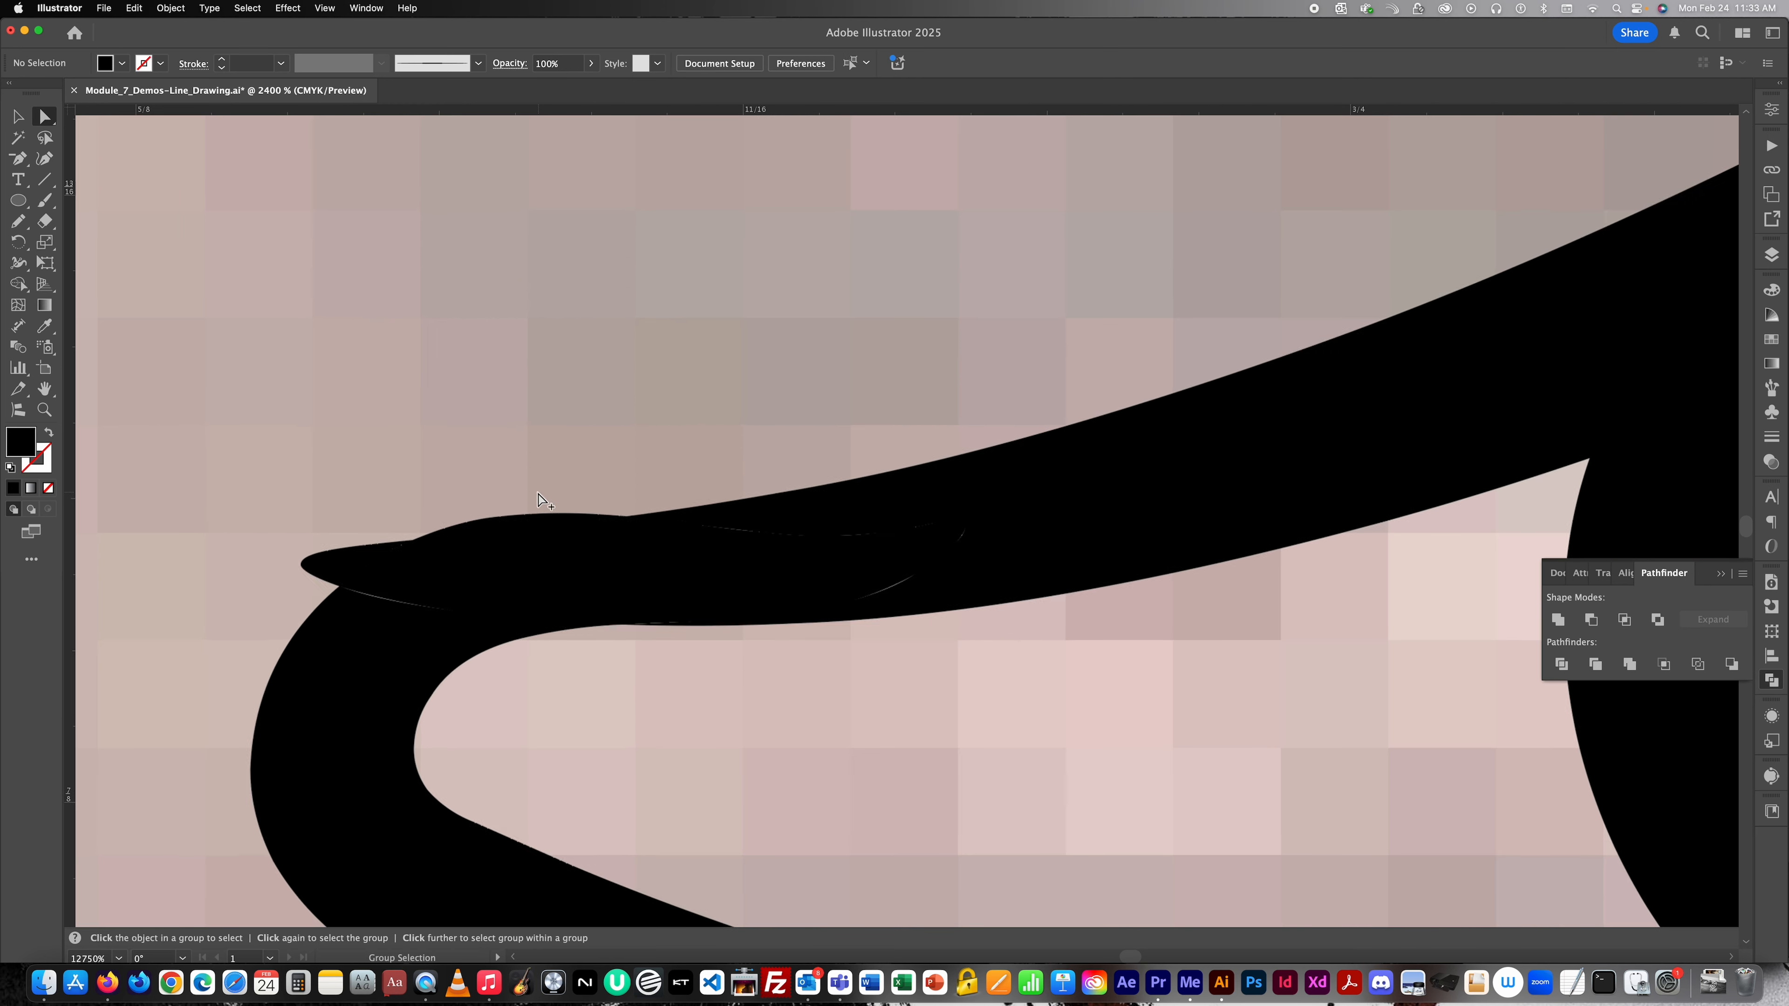
{"action": "left_click", "coordinate": [315, 567]}
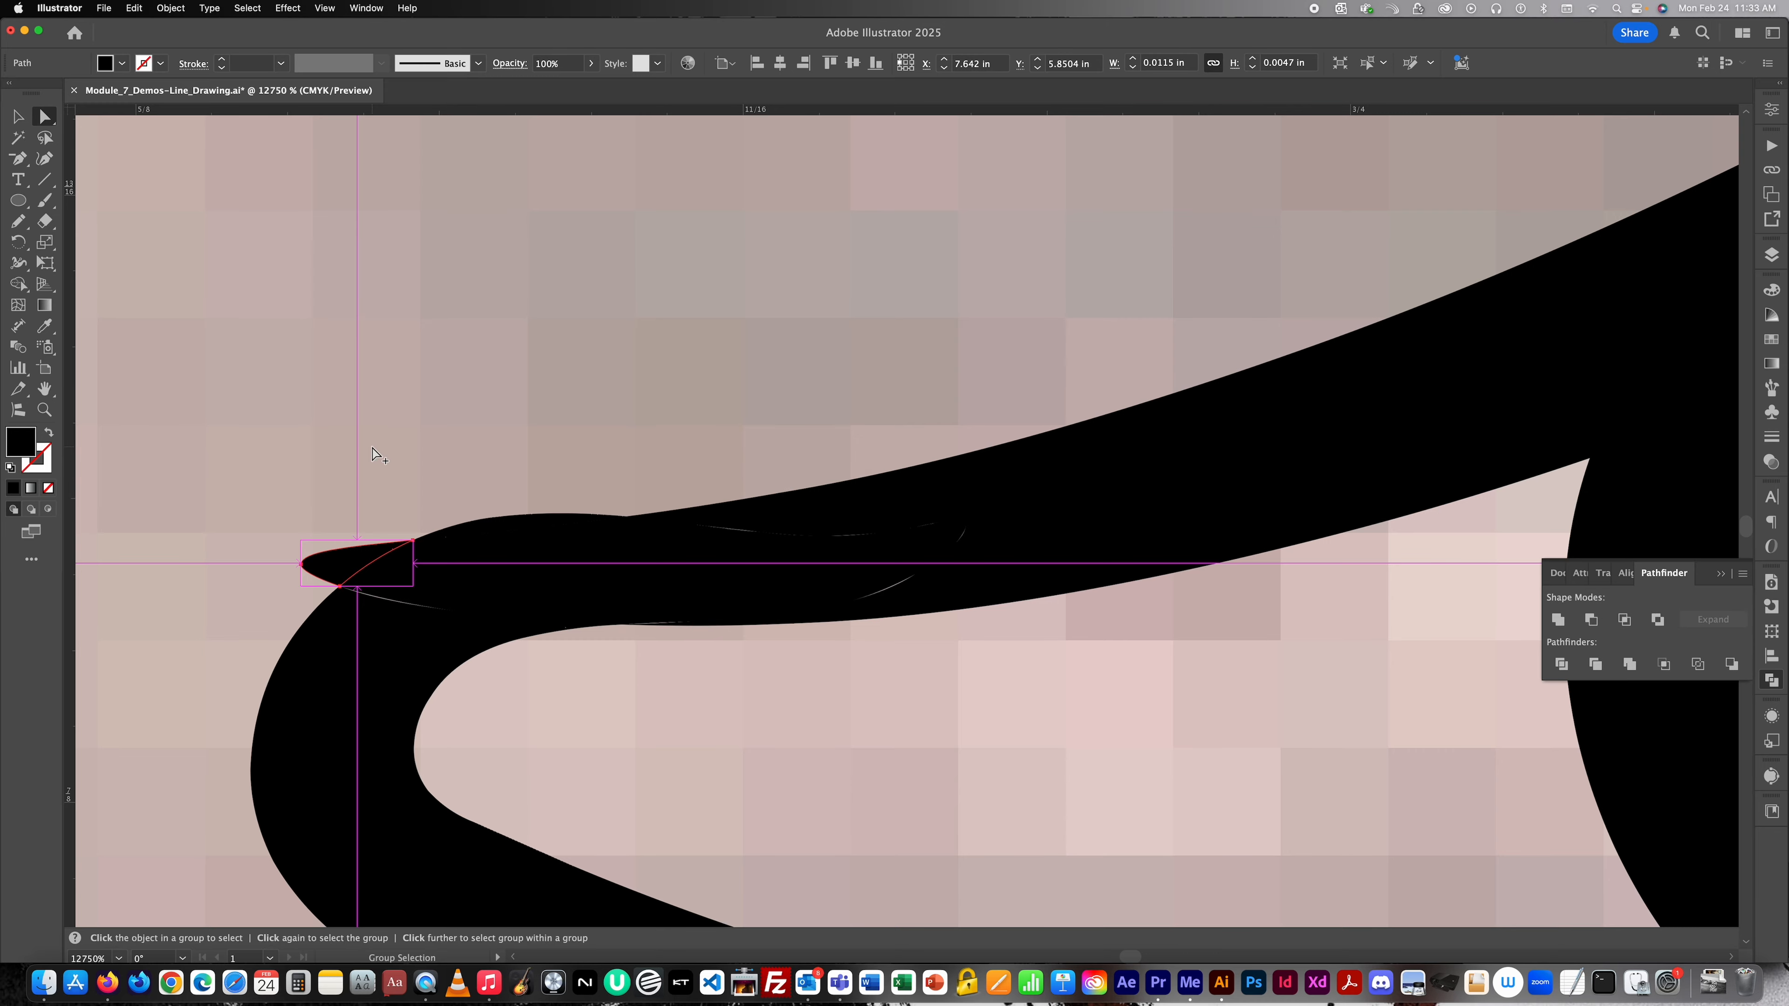
{"action": "scroll", "coordinate": [379, 455], "scroll_direction": "down", "scroll_amount": 3}
{"action": "key", "text": "Delete"}
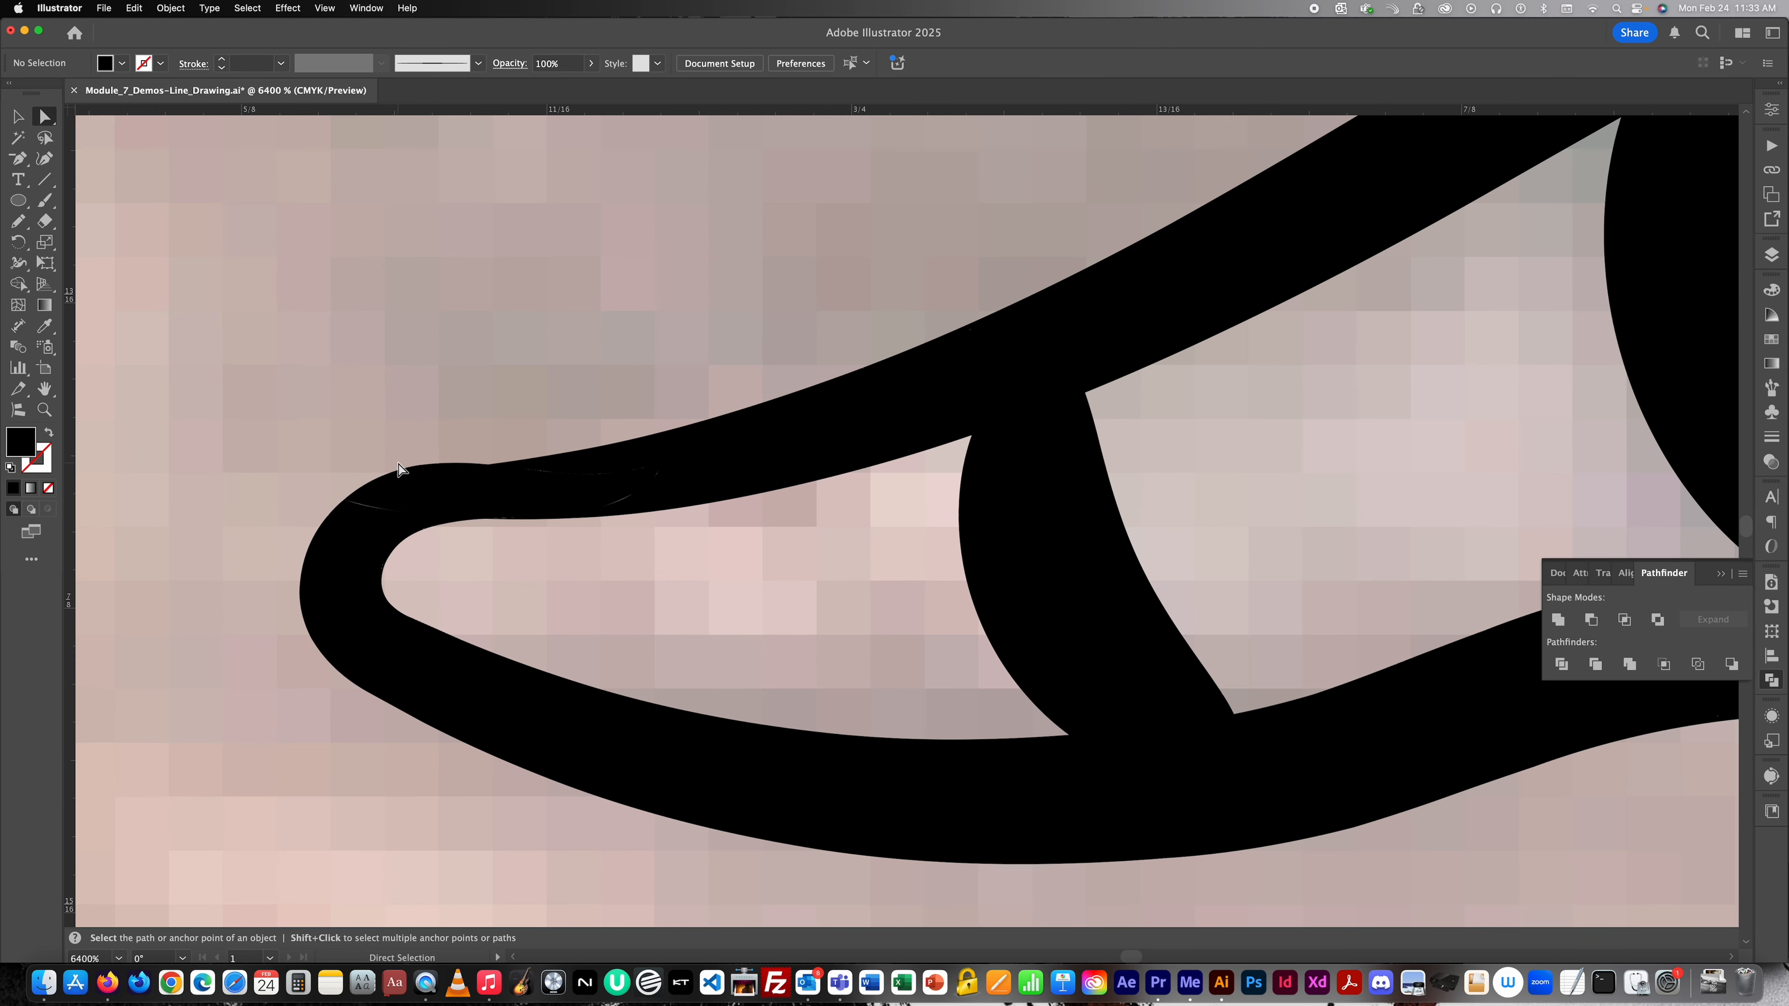
Delete the thin sliver bulging above the join of the eyelid lines at the inner corner.
{"action": "scroll", "coordinate": [451, 451], "scroll_direction": "down", "scroll_amount": 2}
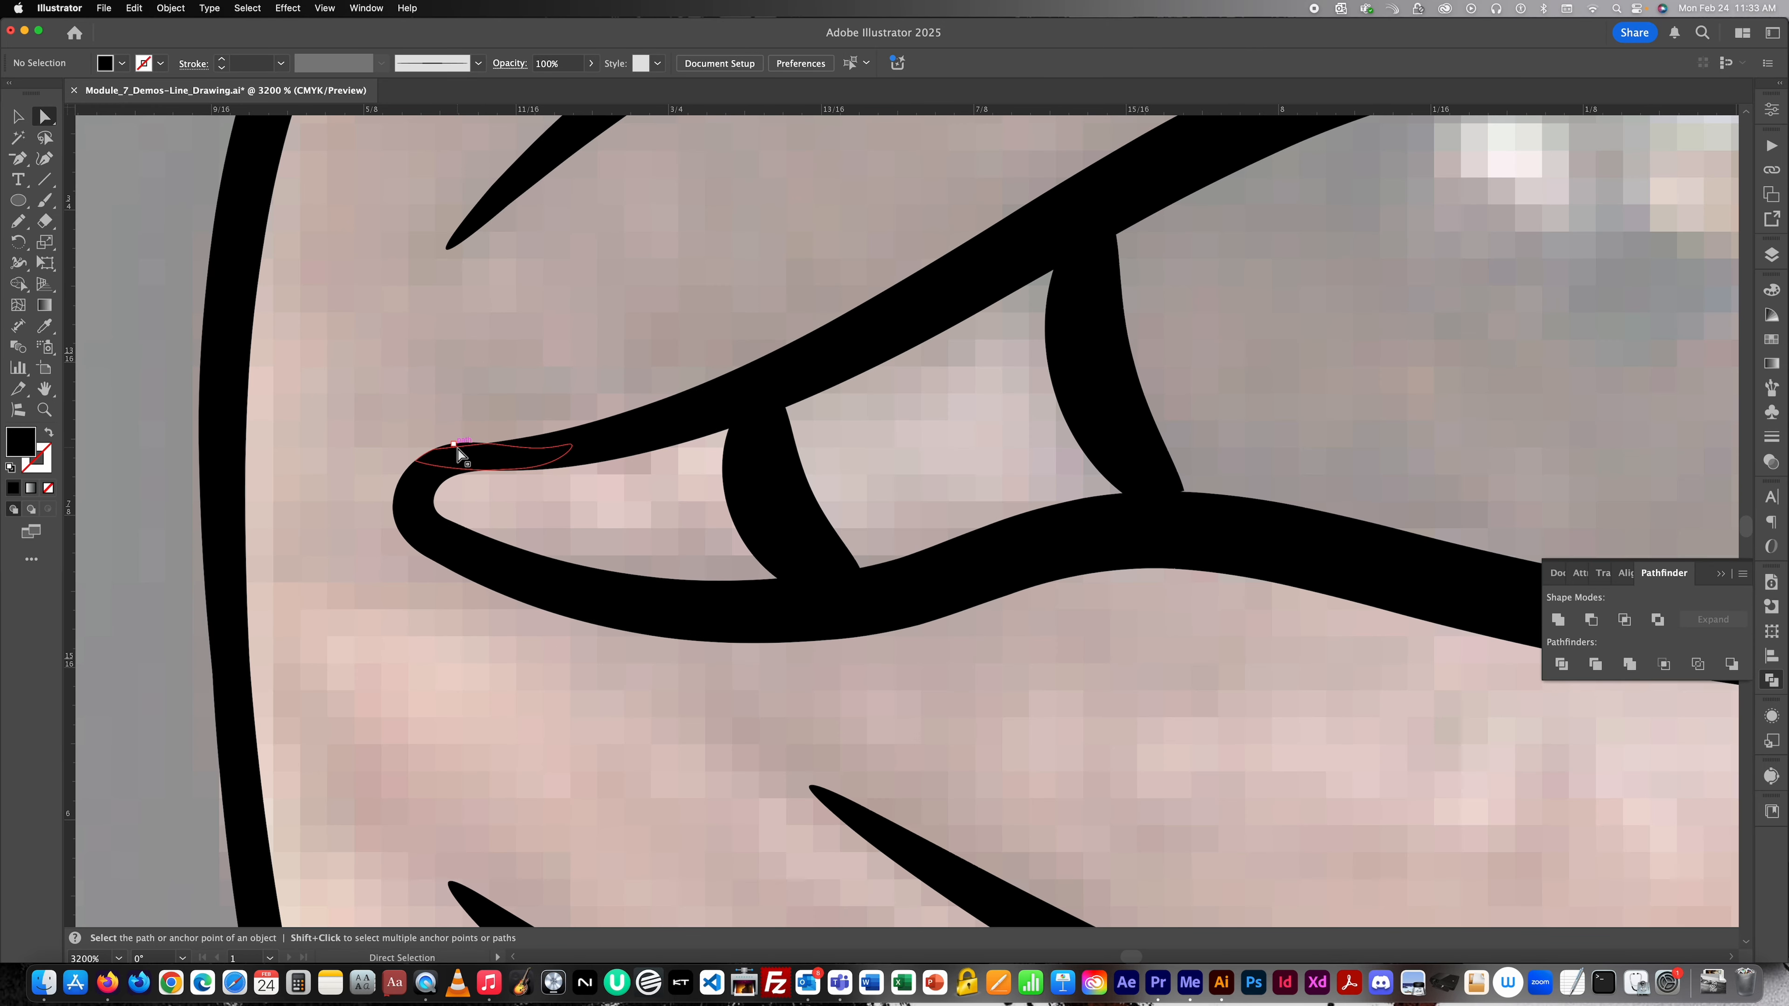
{"action": "scroll", "coordinate": [458, 451], "scroll_direction": "up", "scroll_amount": 2}
{"action": "left_click", "coordinate": [463, 449]}
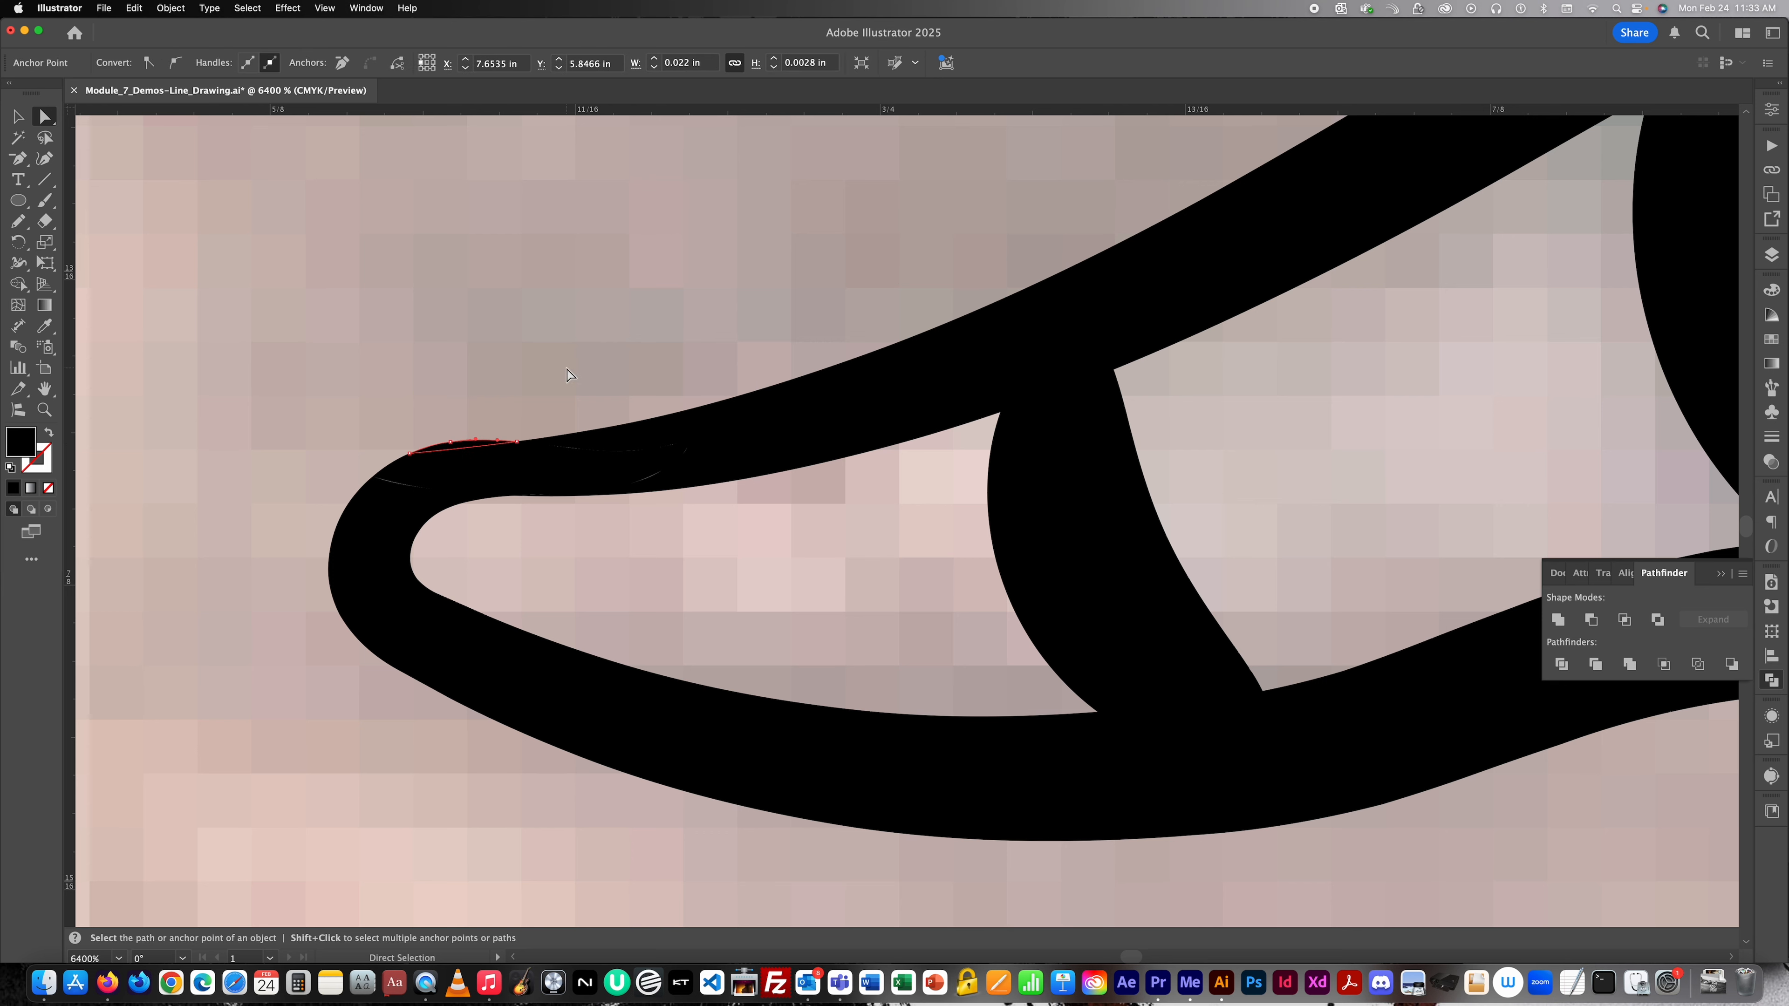
{"action": "left_click", "coordinate": [569, 373]}
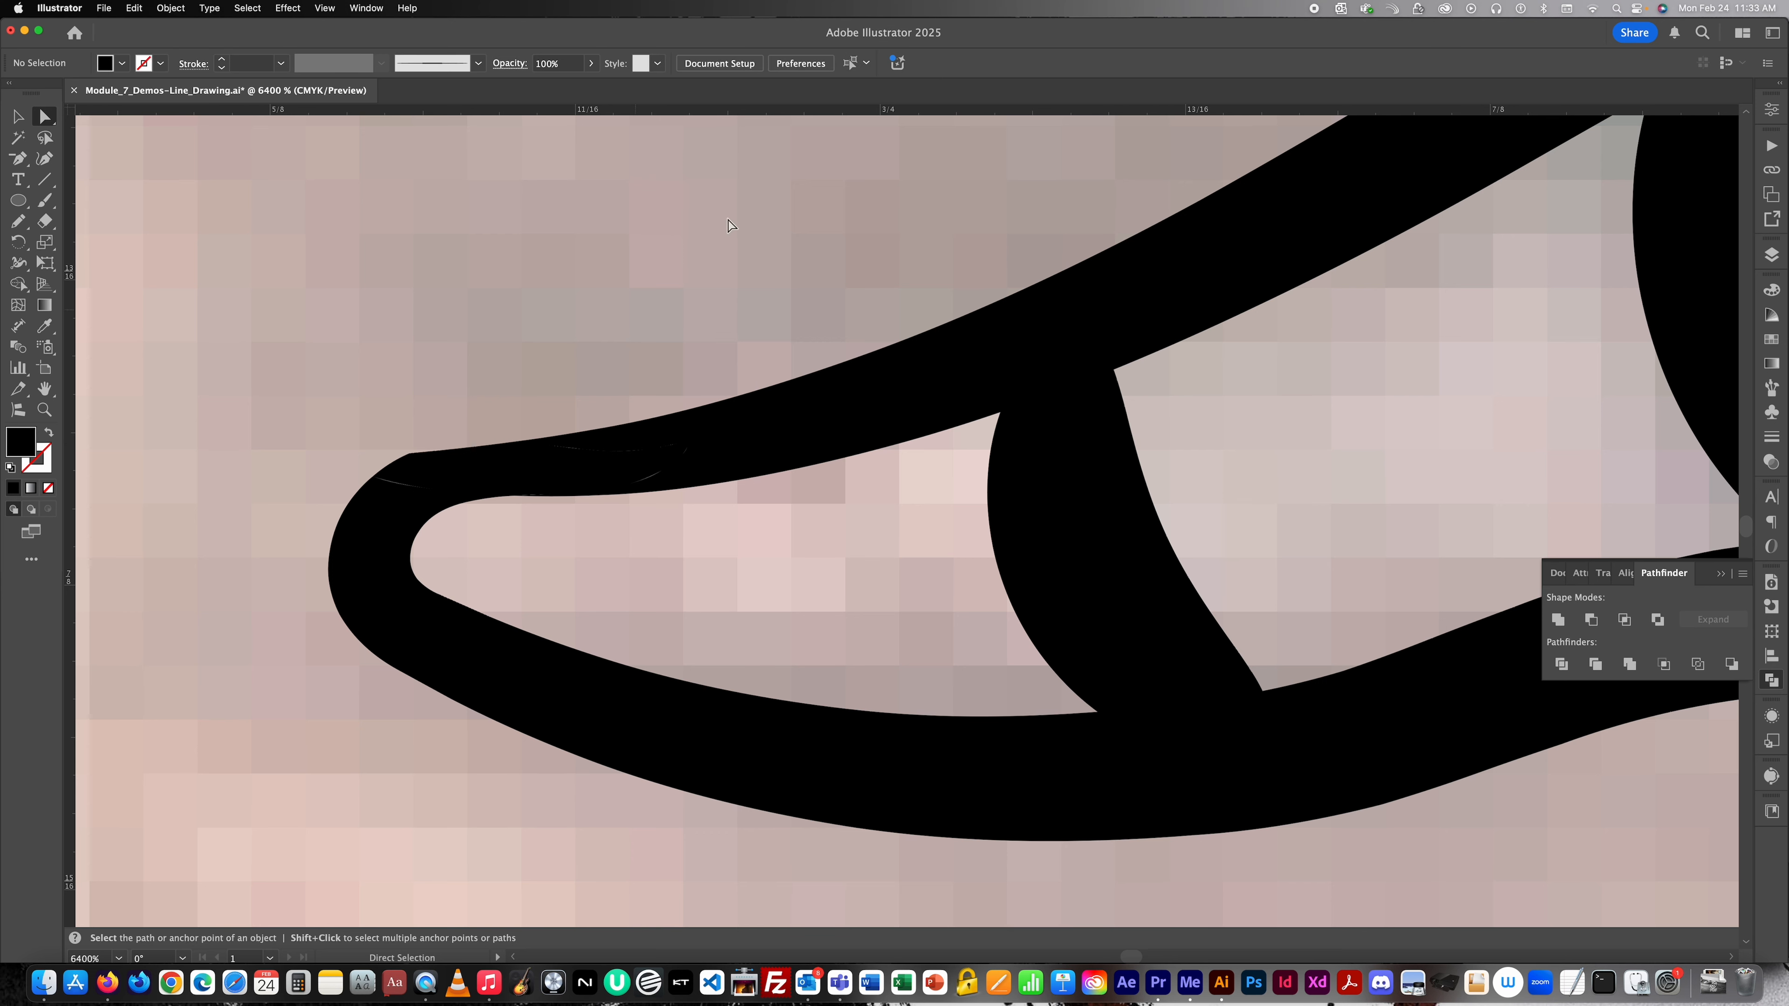
Smooth the top edge of the inner eye corner by shifting the anchor point of the remaining overlap piece.
{"action": "scroll", "coordinate": [443, 466], "scroll_direction": "up", "scroll_amount": 2}
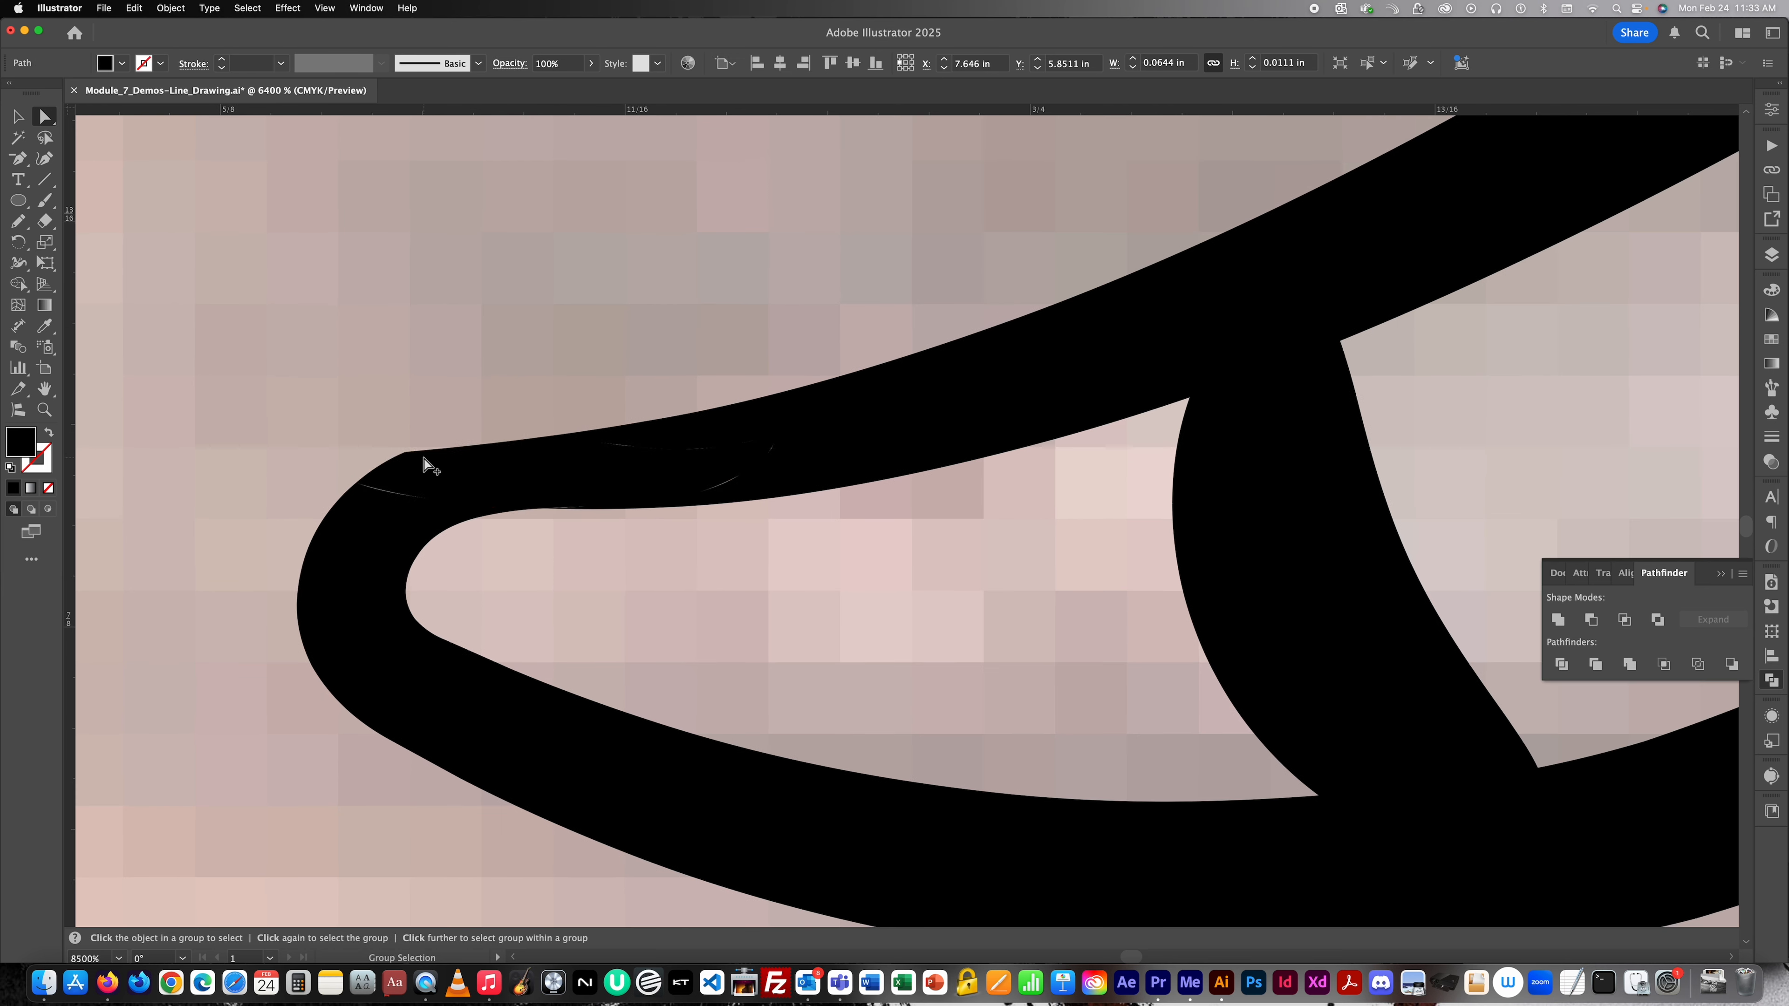
{"action": "left_click", "coordinate": [448, 455]}
{"action": "left_click_drag", "start_coordinate": [441, 449], "coordinate": [485, 443]}
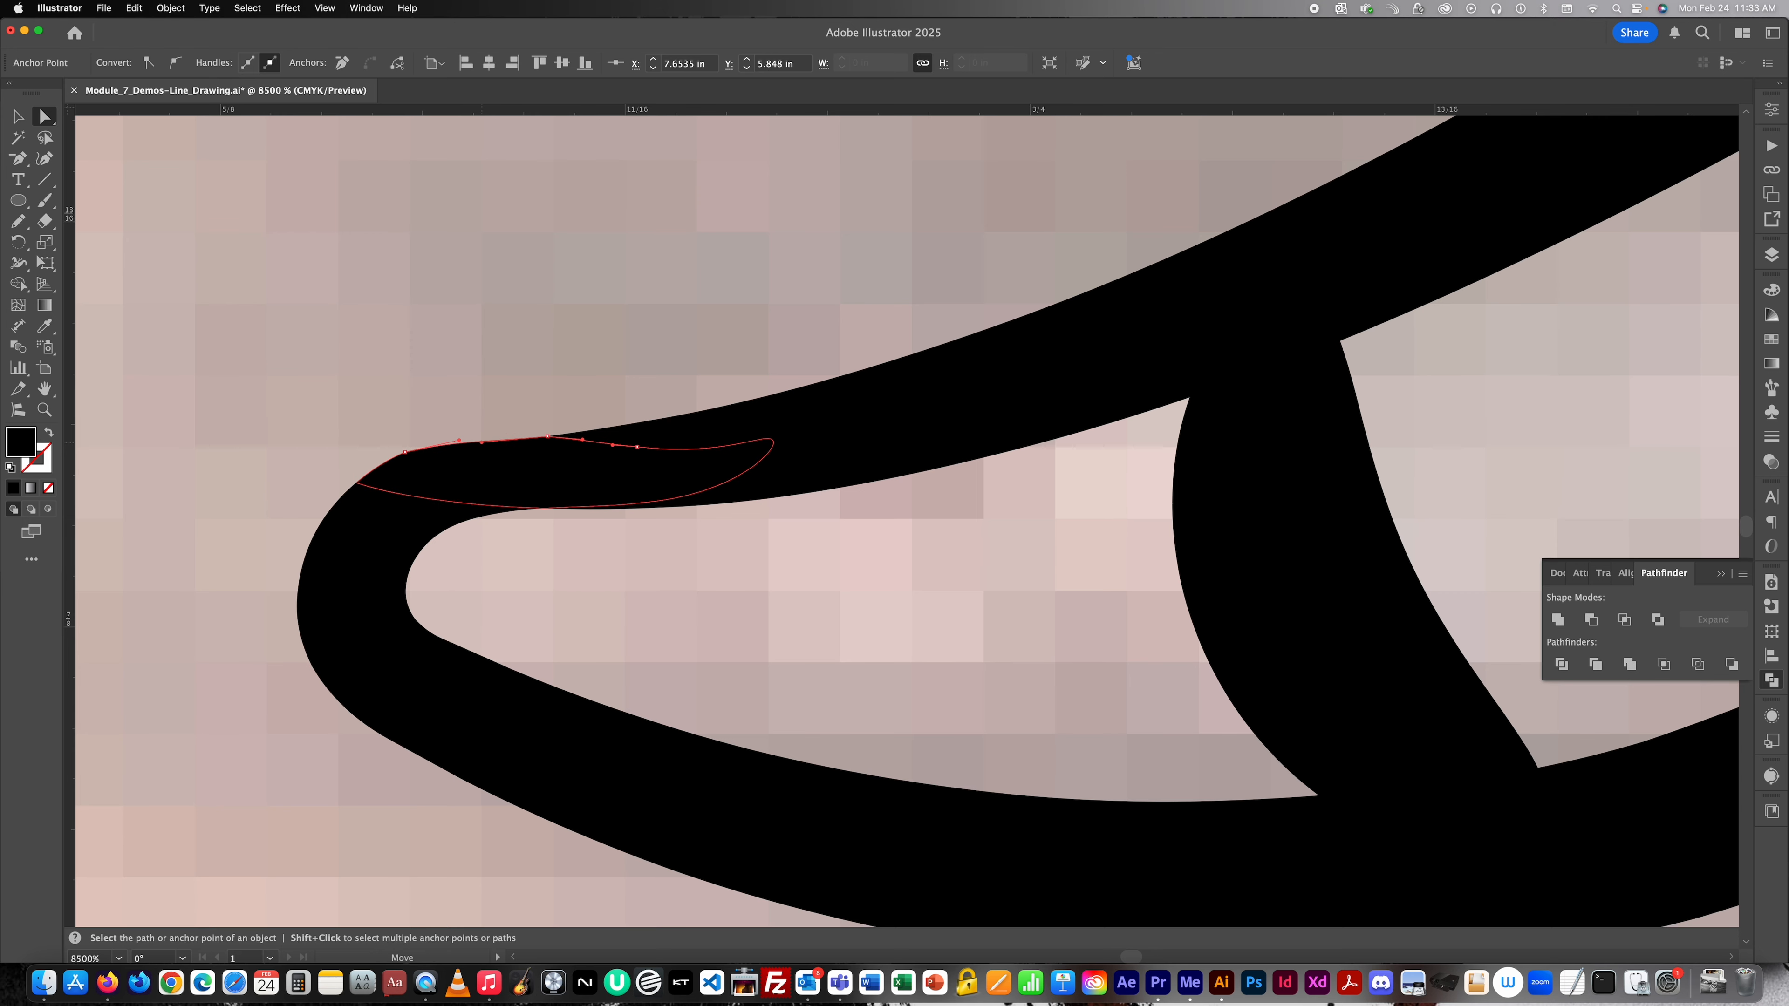
{"action": "left_click", "coordinate": [517, 315]}
{"action": "scroll", "coordinate": [516, 314], "scroll_direction": "down", "scroll_amount": 1}
{"action": "left_click", "coordinate": [432, 420]}
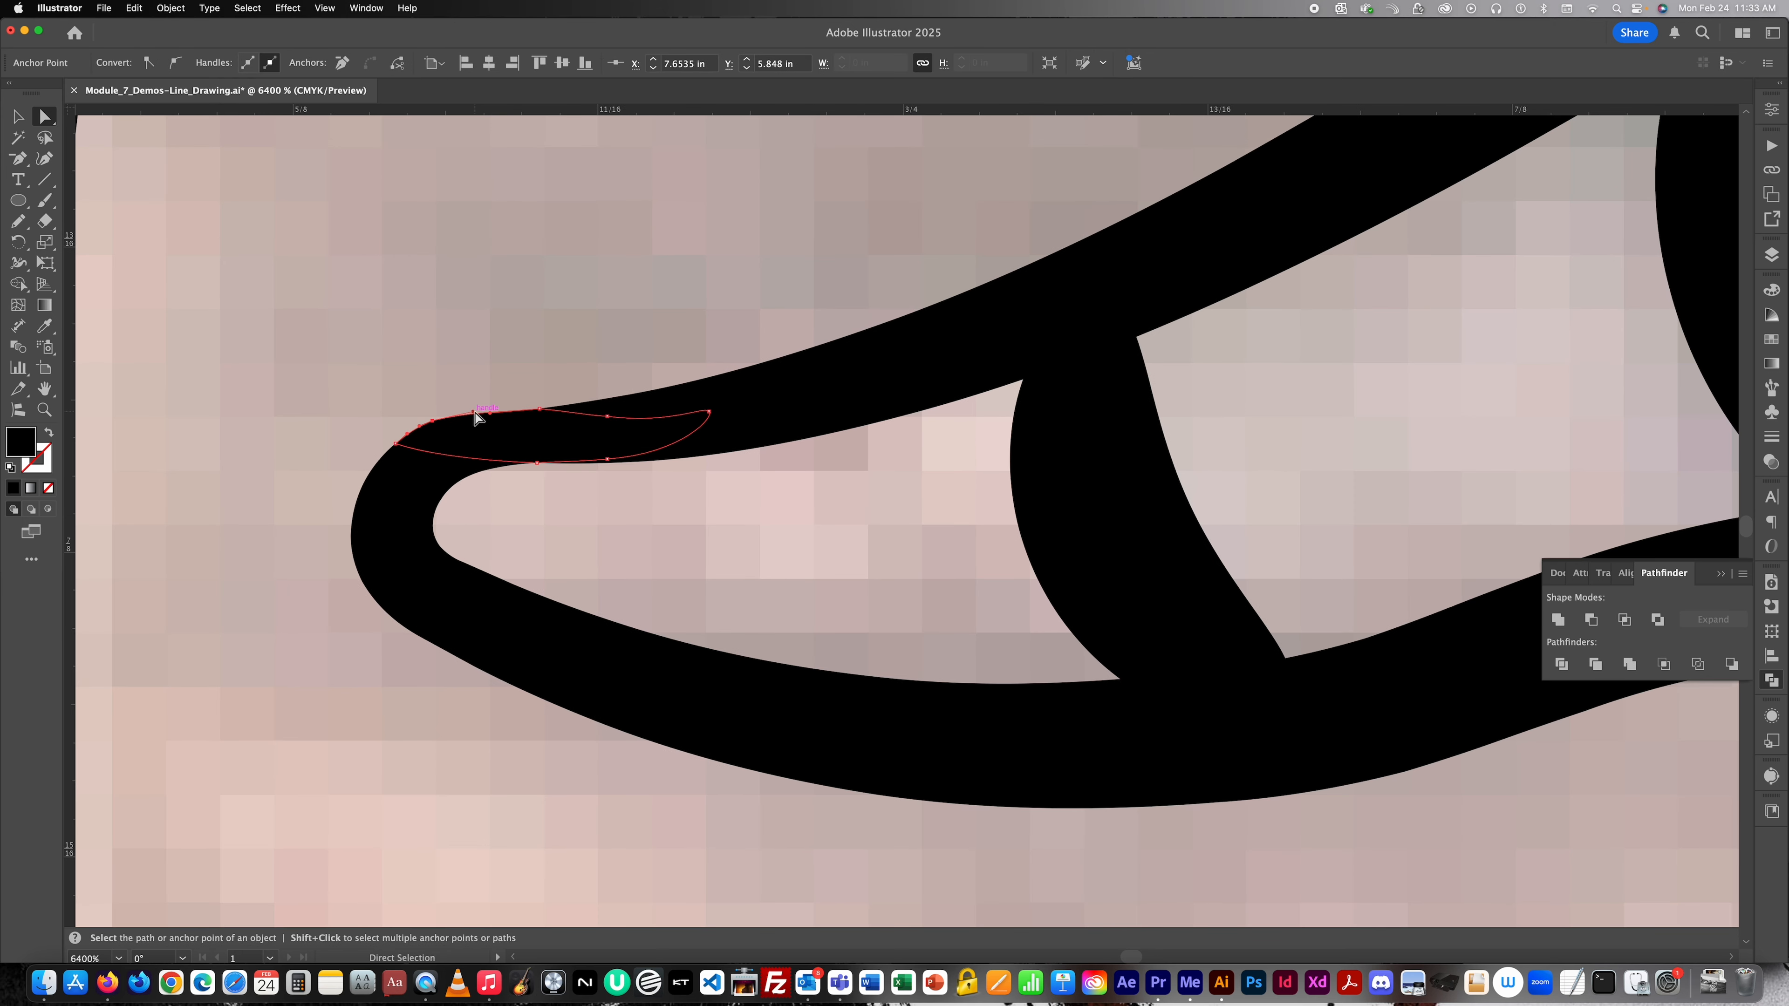
{"action": "left_click_drag", "start_coordinate": [475, 413], "coordinate": [464, 410]}
{"action": "left_click", "coordinate": [422, 340]}
{"action": "scroll", "coordinate": [347, 330], "scroll_direction": "down", "scroll_amount": 5}
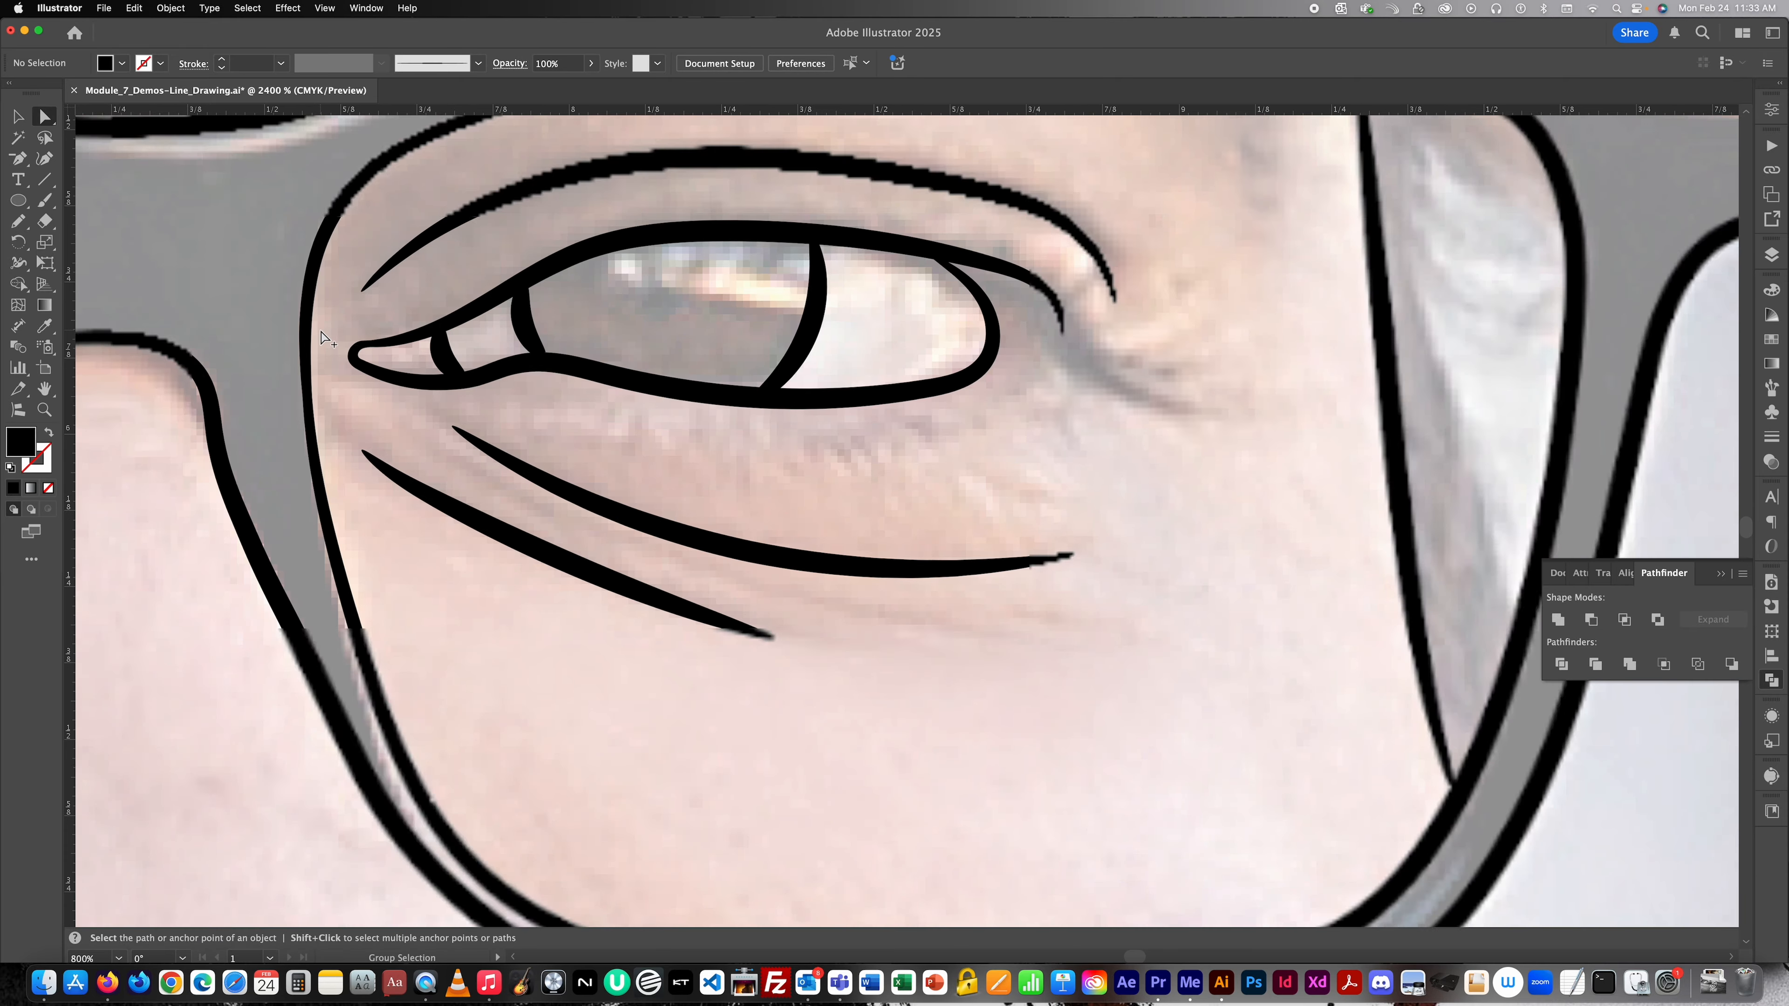
{"action": "scroll", "coordinate": [320, 331], "scroll_direction": "down", "scroll_amount": 1}
{"action": "scroll", "coordinate": [730, 414], "scroll_direction": "left", "scroll_amount": 3}
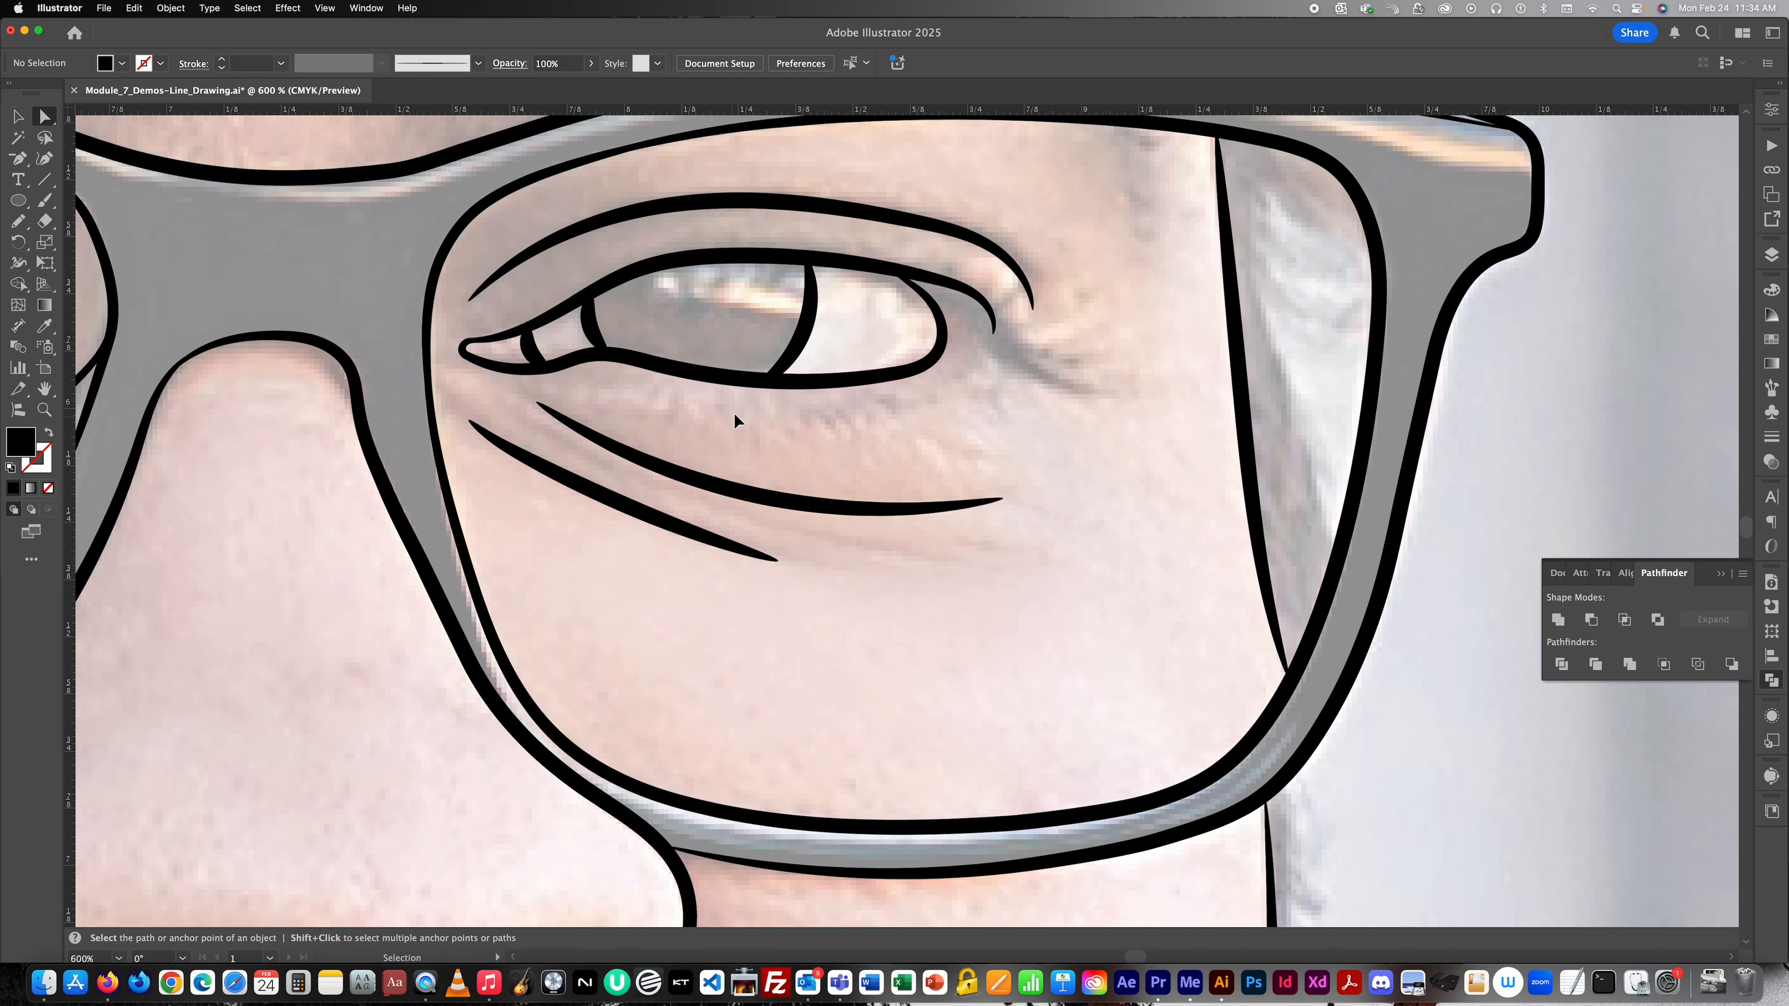
{"action": "scroll", "coordinate": [732, 415], "scroll_direction": "left", "scroll_amount": 10}
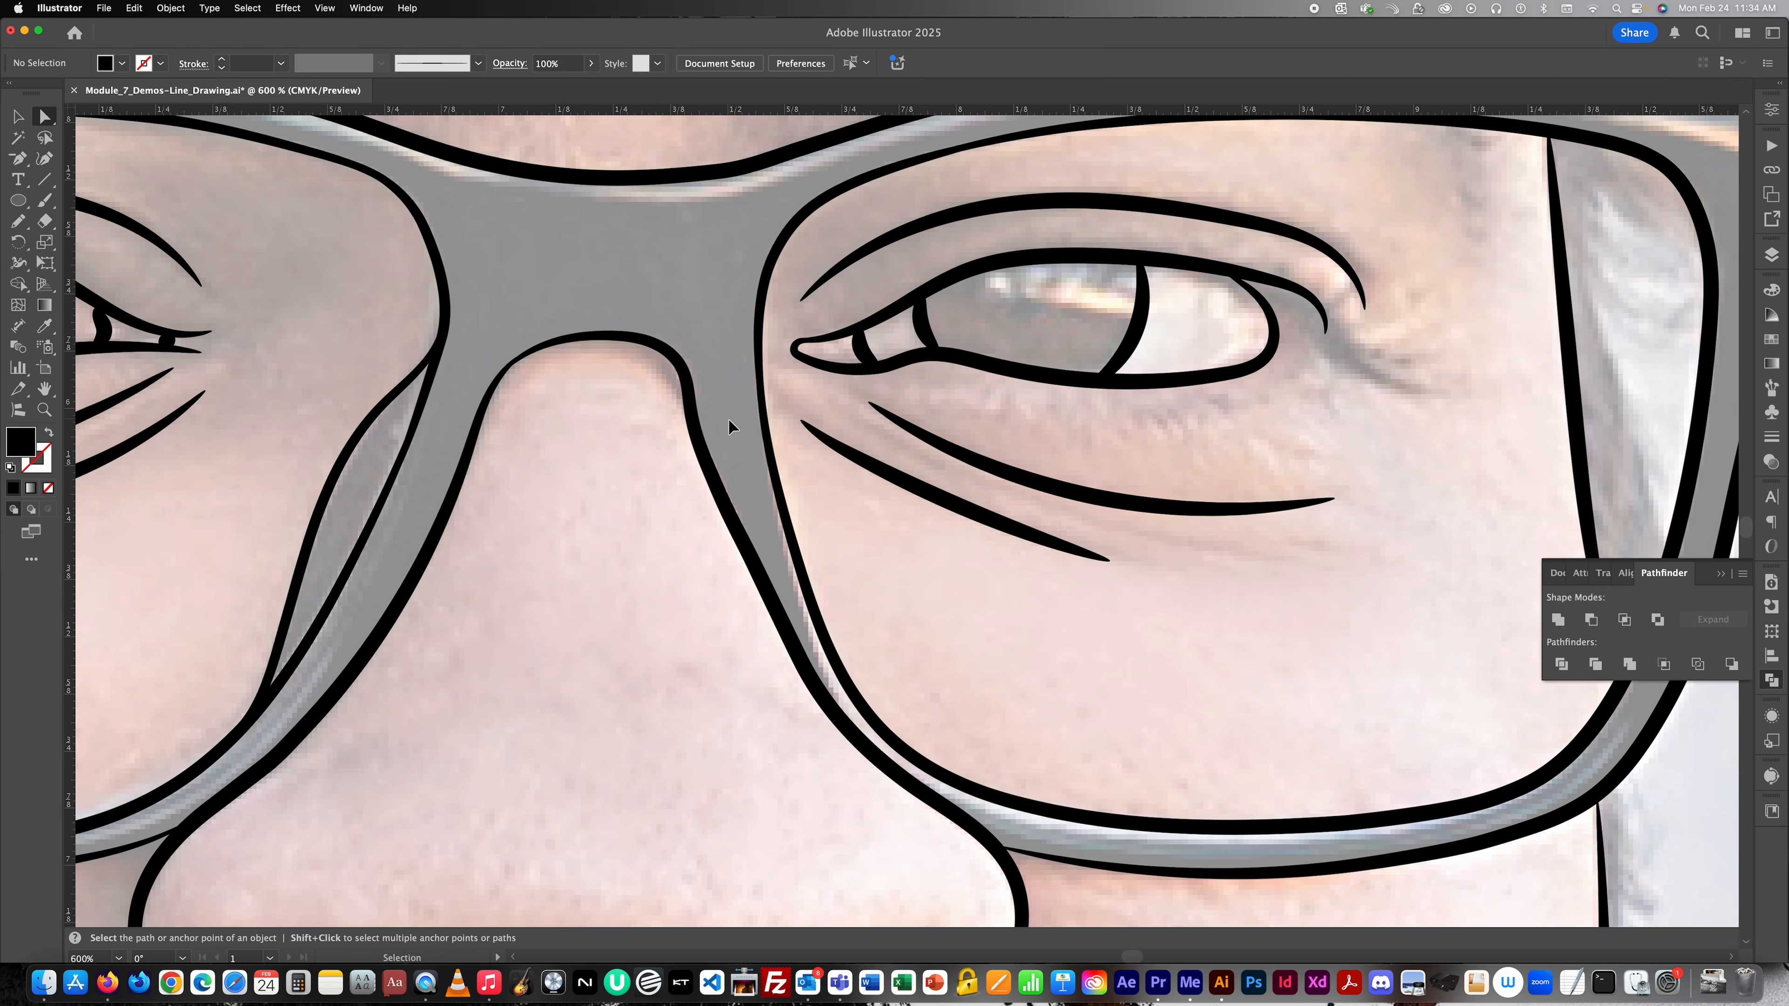
Try to delete the two crossing line tips that stick out past the near eye's outer corner.
{"action": "scroll", "coordinate": [728, 423], "scroll_direction": "left", "scroll_amount": 12}
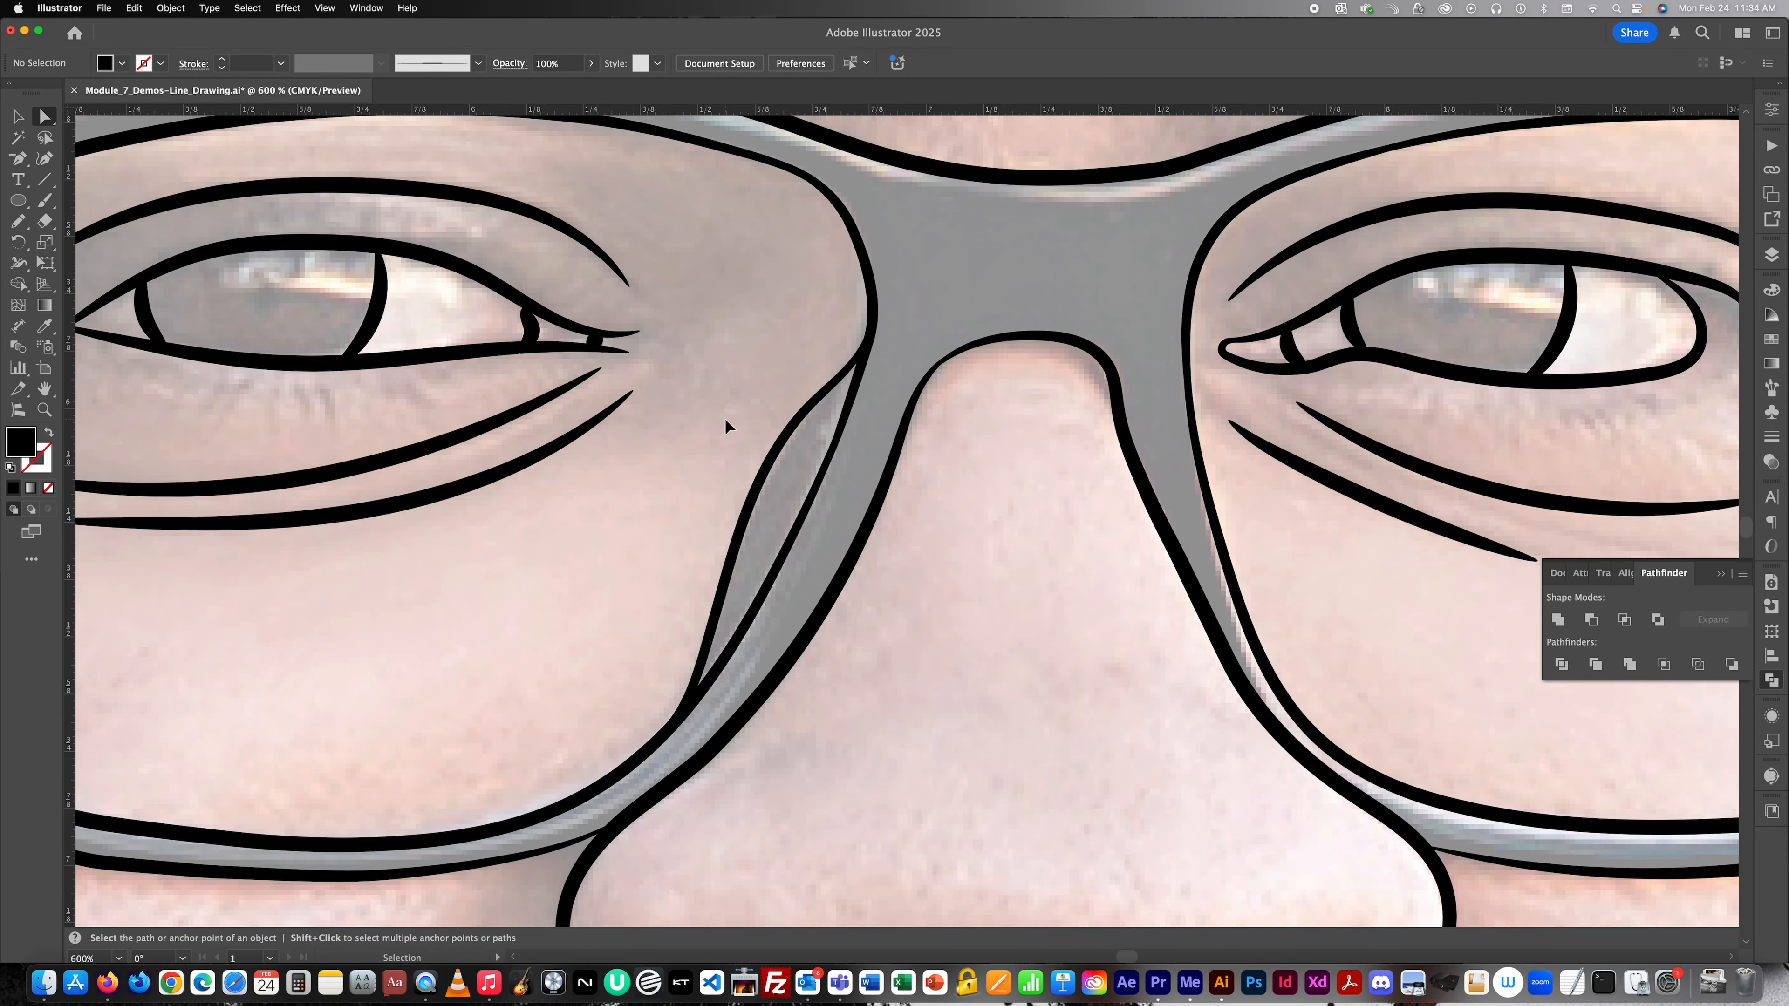
{"action": "scroll", "coordinate": [725, 420], "scroll_direction": "left", "scroll_amount": 3}
{"action": "scroll", "coordinate": [177, 309], "scroll_direction": "up", "scroll_amount": 3}
{"action": "left_click_drag", "start_coordinate": [181, 305], "coordinate": [390, 447]}
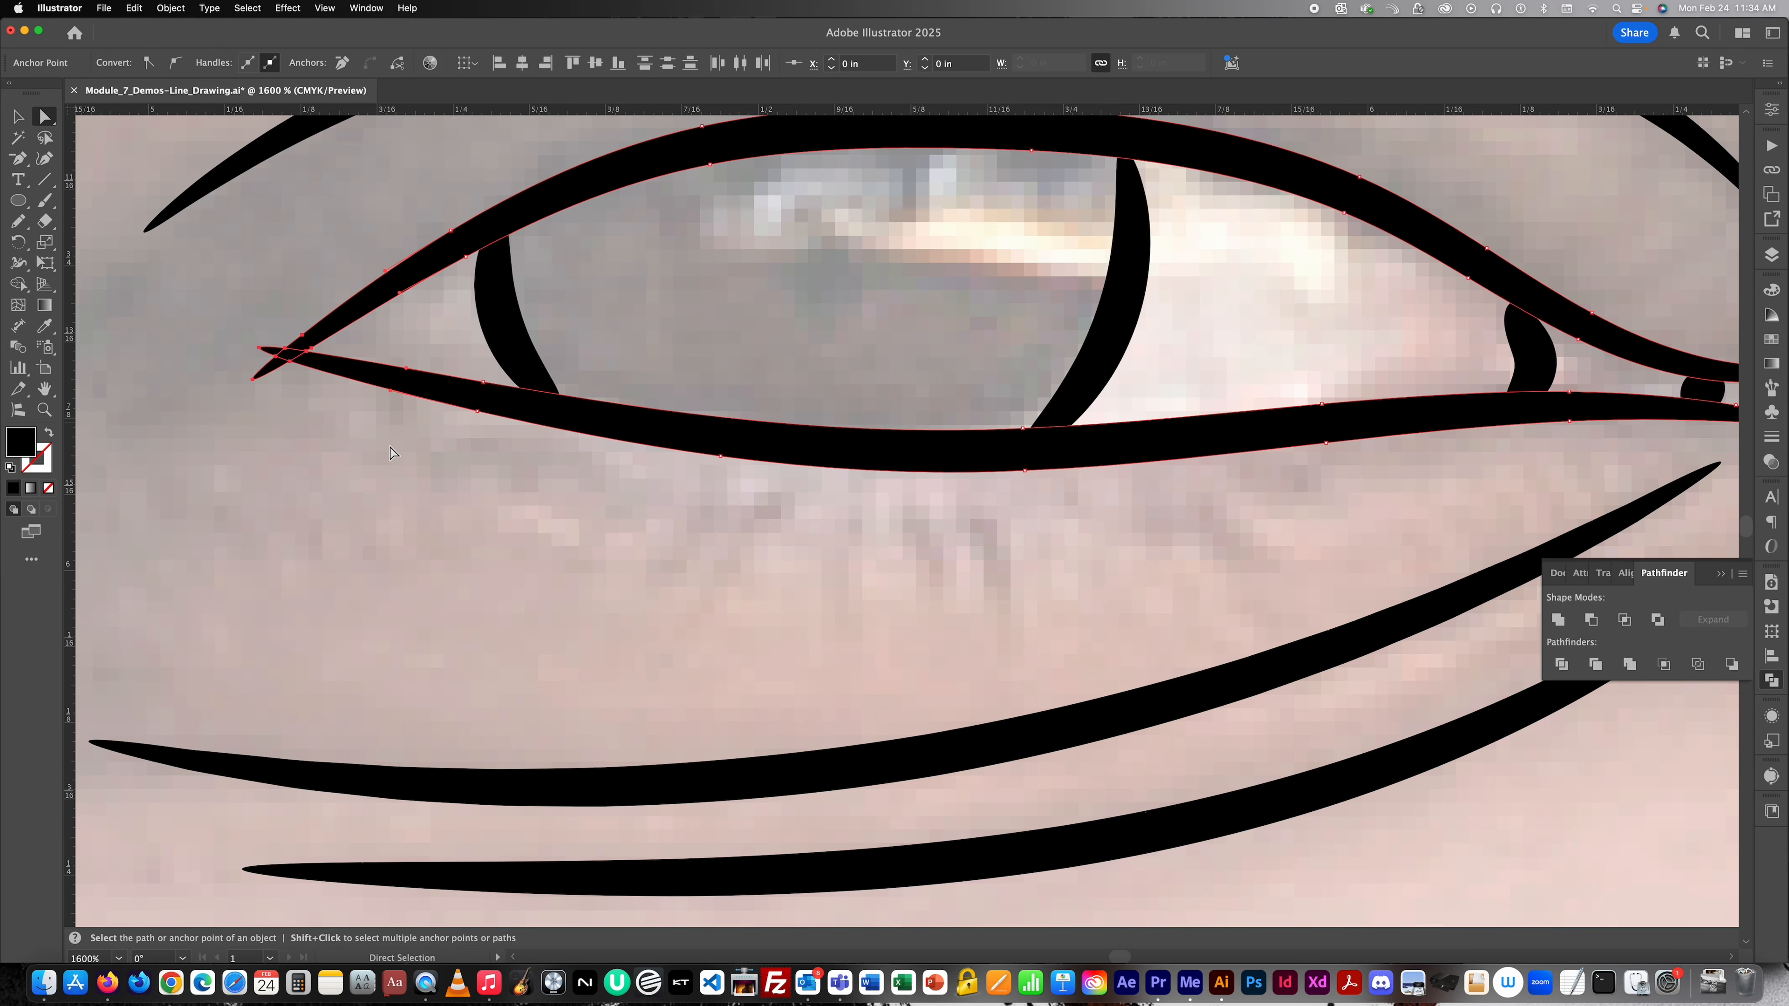
{"action": "scroll", "coordinate": [338, 390], "scroll_direction": "up", "scroll_amount": 1}
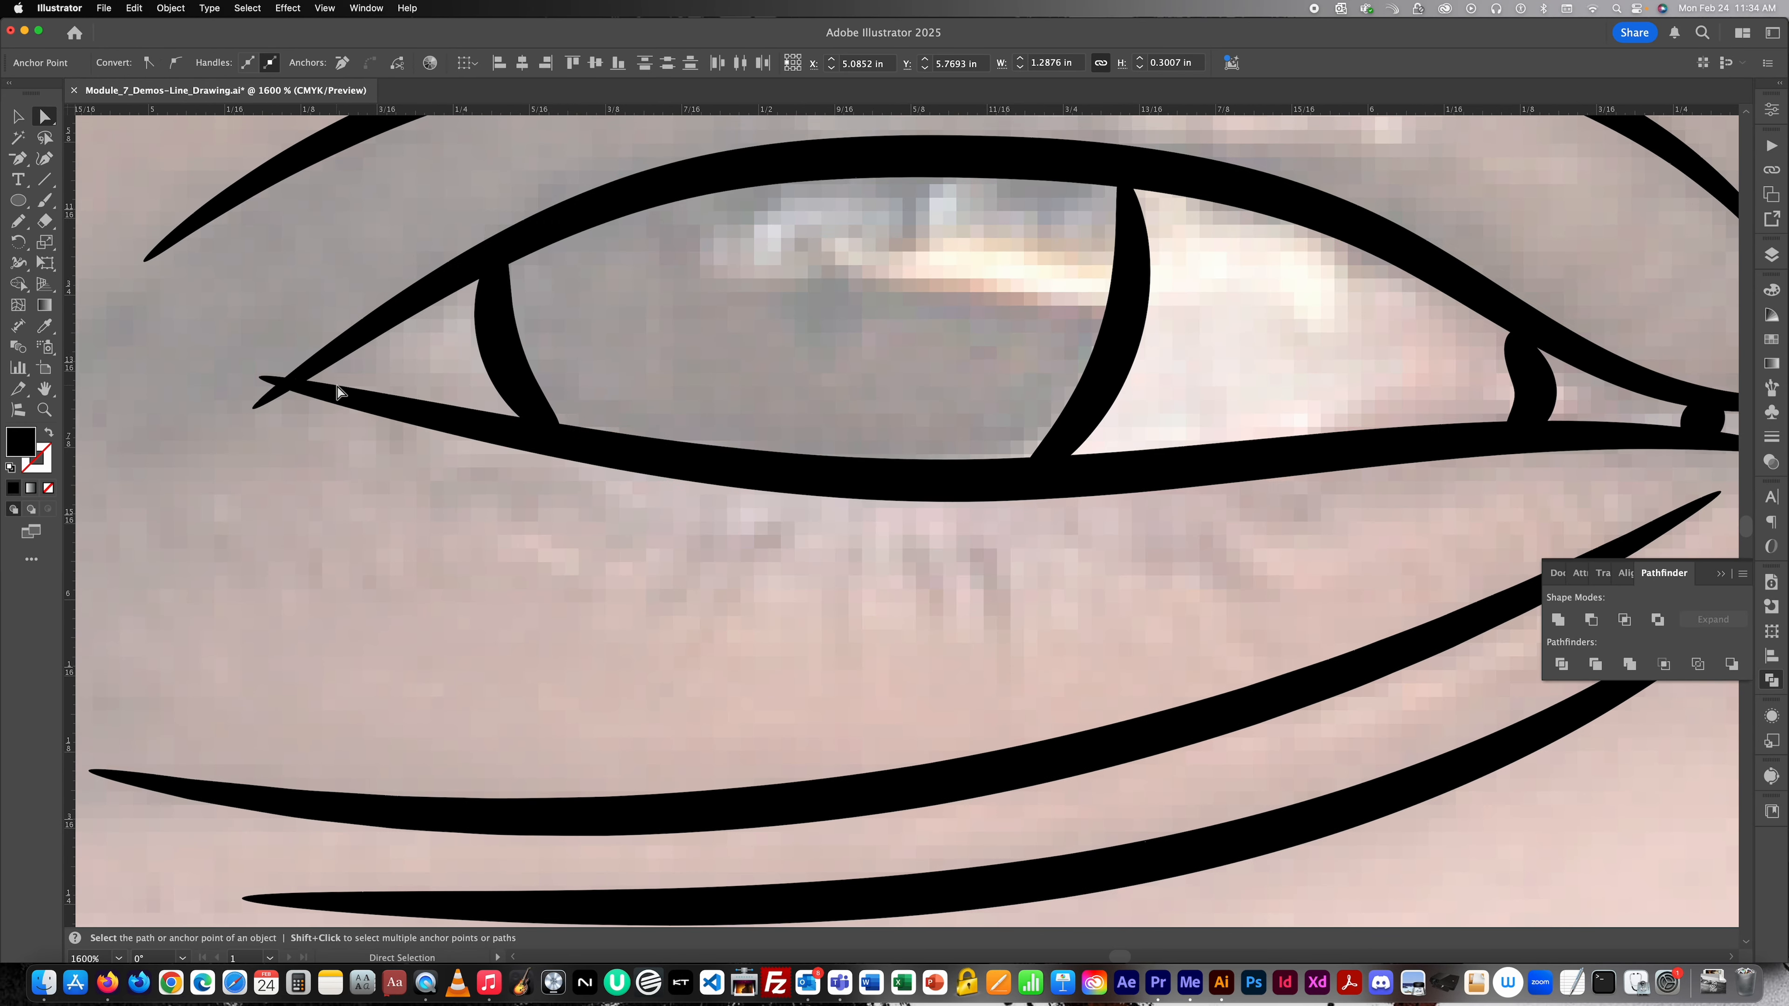
{"action": "left_click", "coordinate": [285, 394]}
{"action": "scroll", "coordinate": [309, 405], "scroll_direction": "up", "scroll_amount": 4}
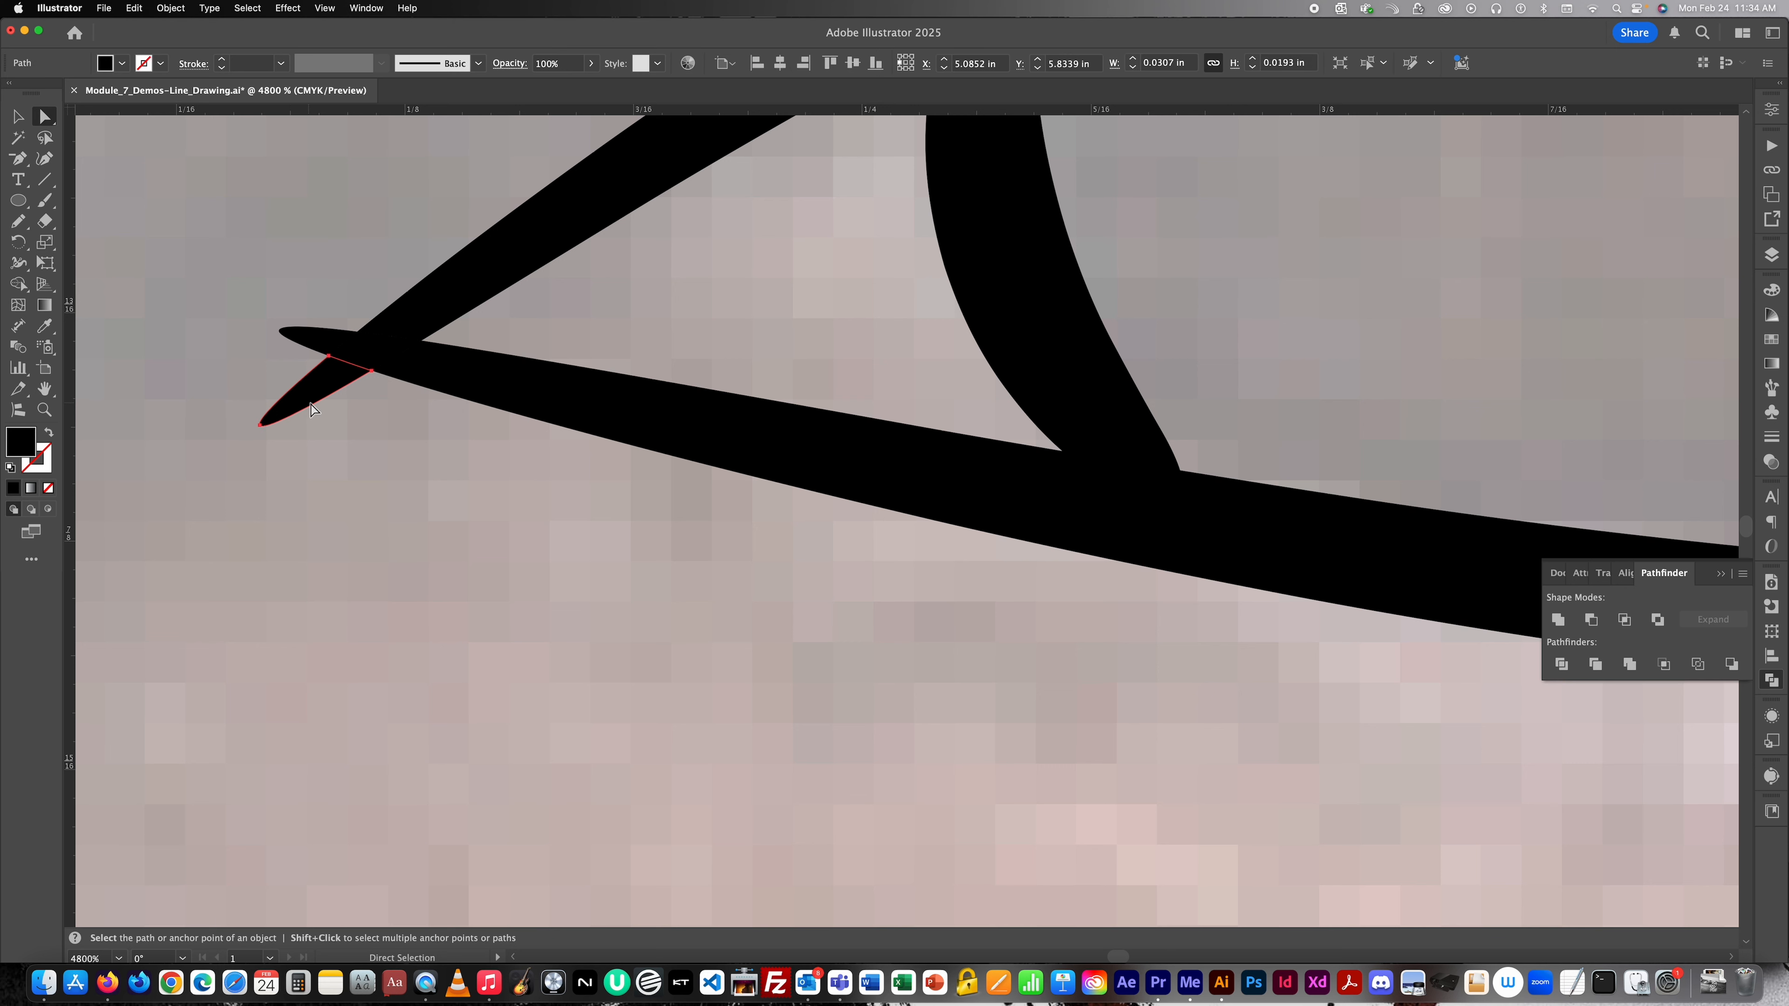
{"action": "key", "text": "Delete"}
{"action": "key", "text": "super+z"}
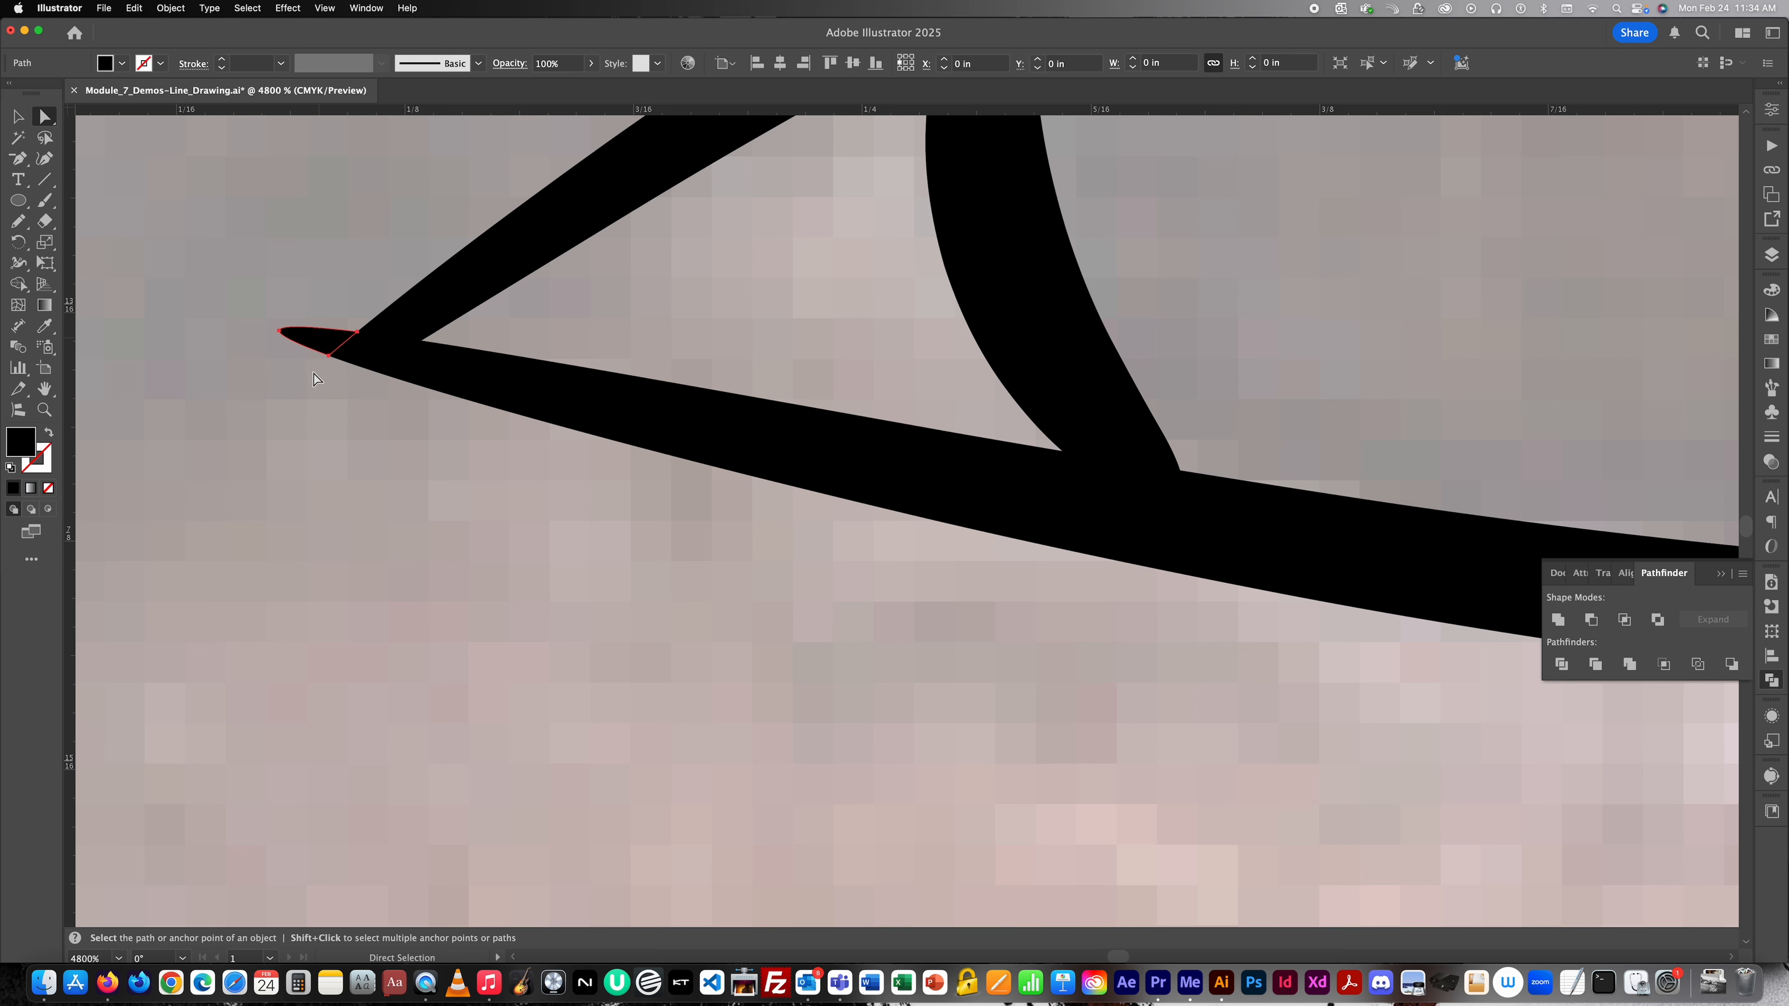
{"action": "key", "text": "Delete"}
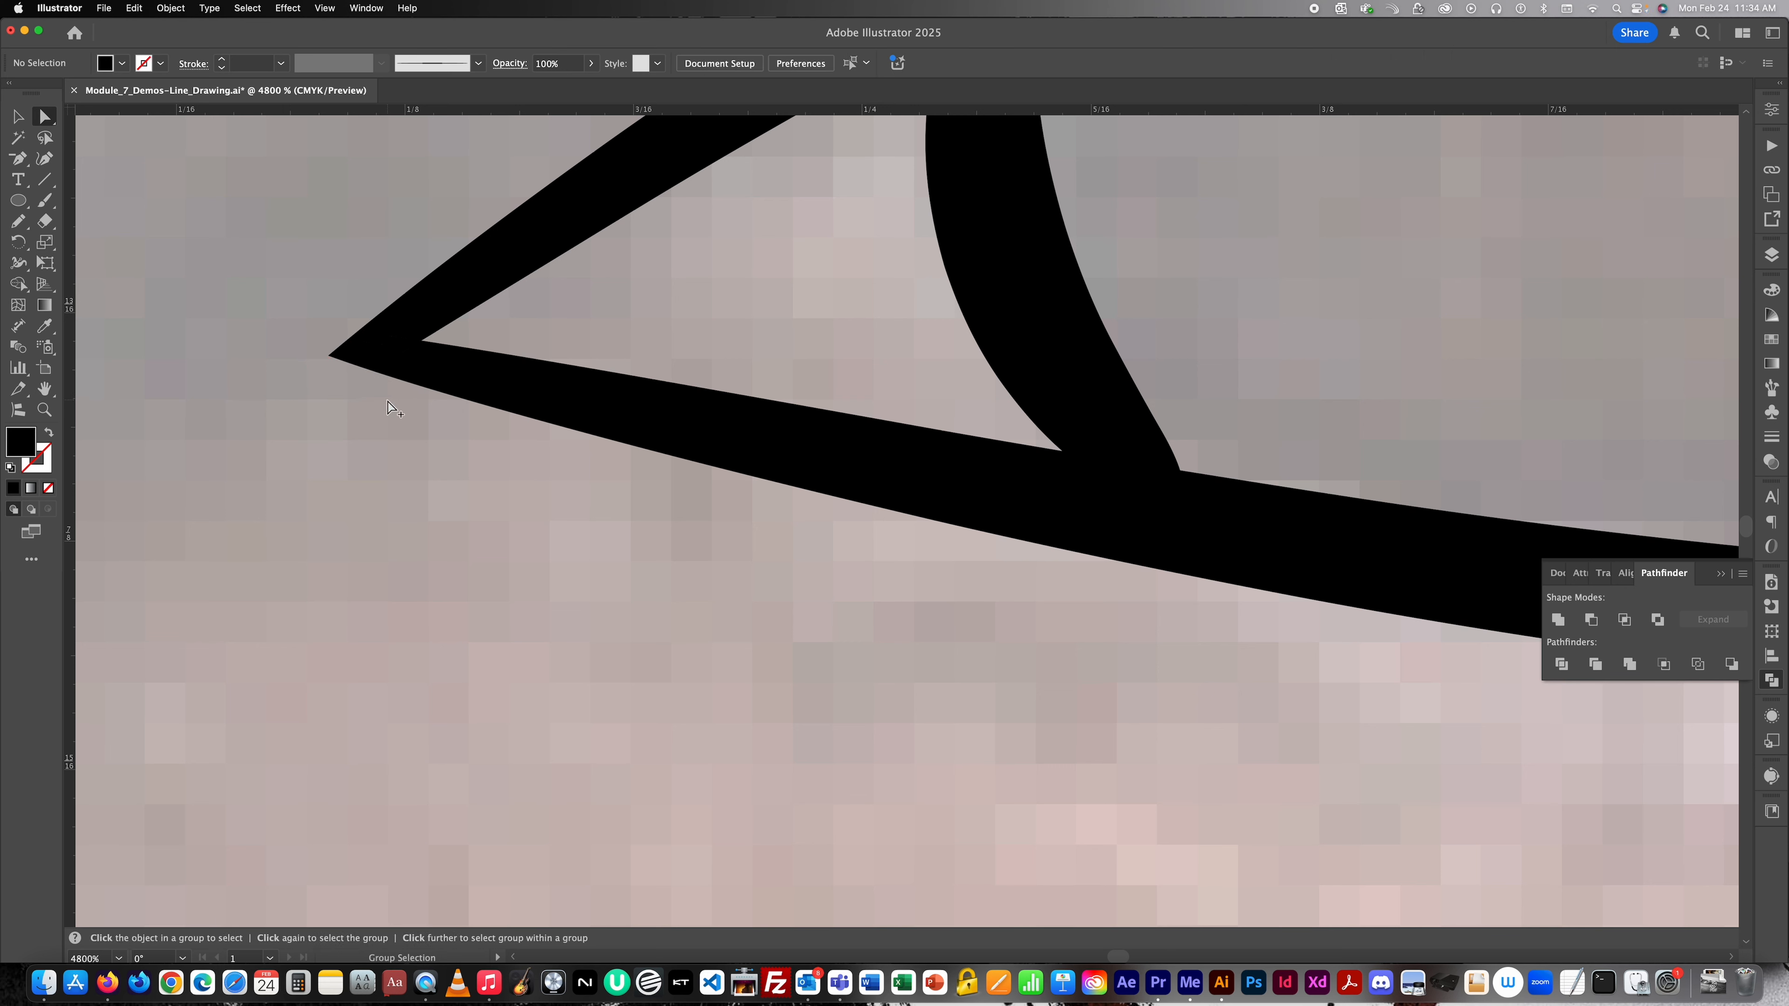
{"action": "key", "text": "super+z"}
Remove both protruding overlap pieces at the near eye's outer corner so the eyelid lines meet in one clean point.
{"action": "left_click", "coordinate": [301, 422]}
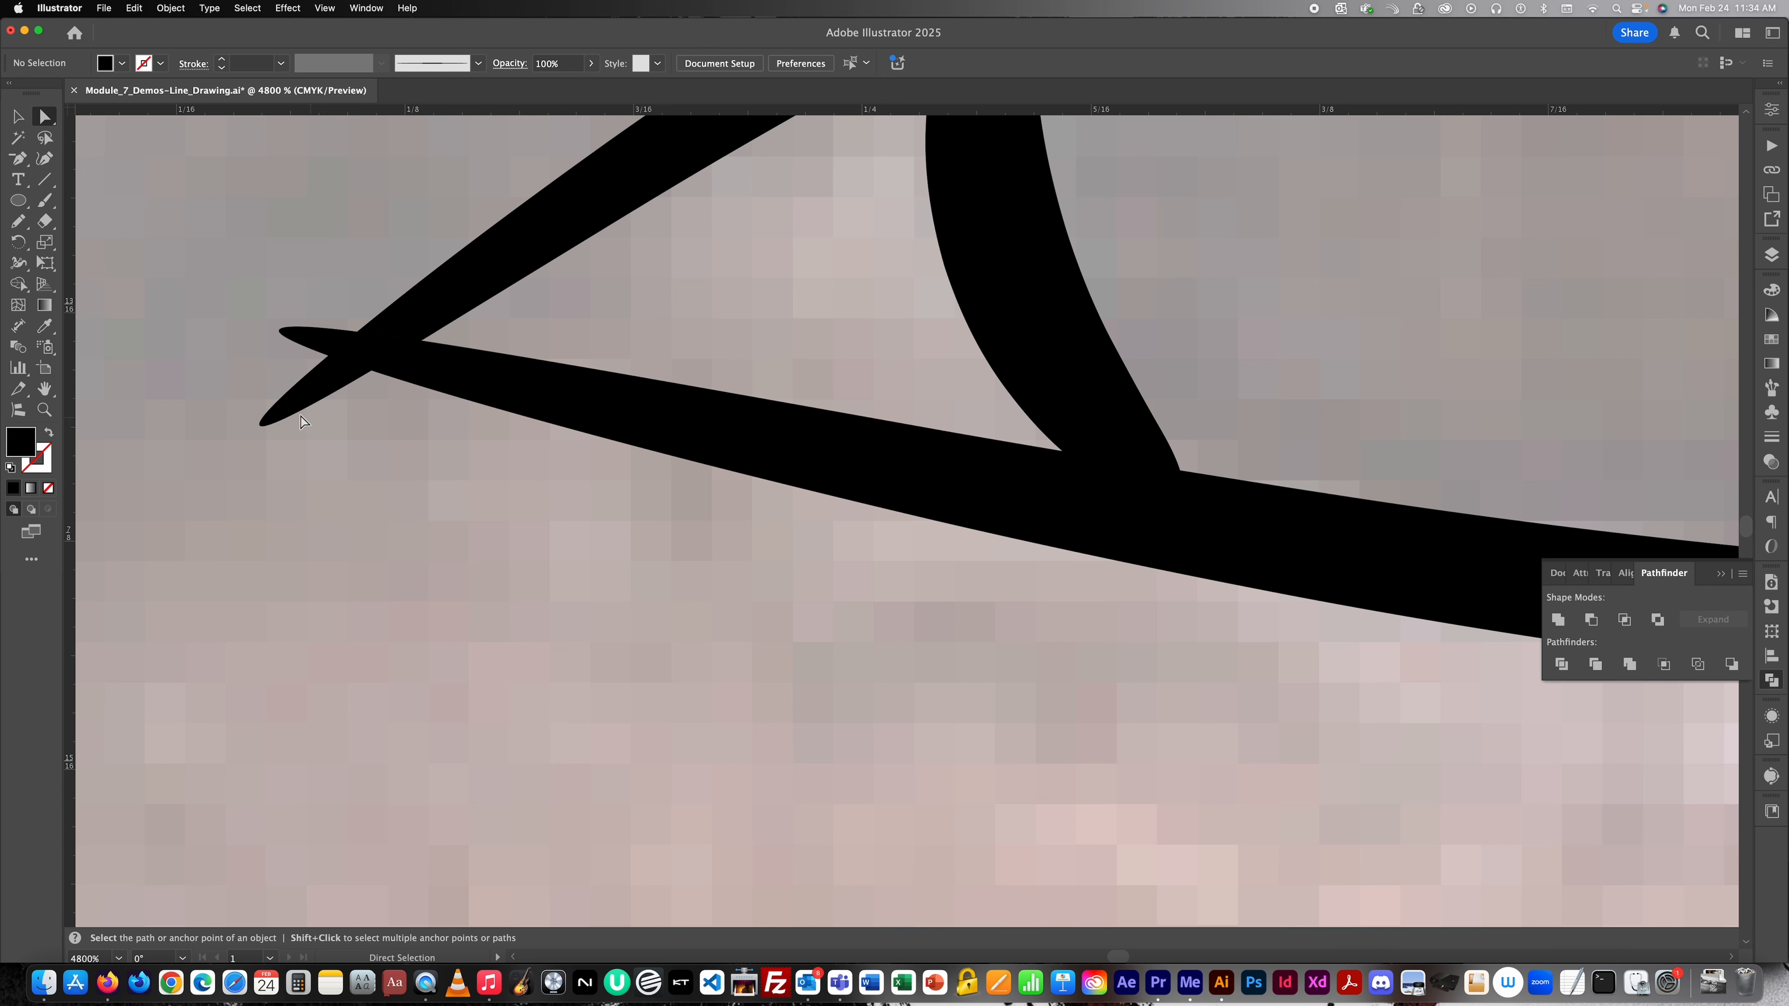
{"action": "left_click", "coordinate": [257, 422]}
{"action": "key", "text": "Delete"}
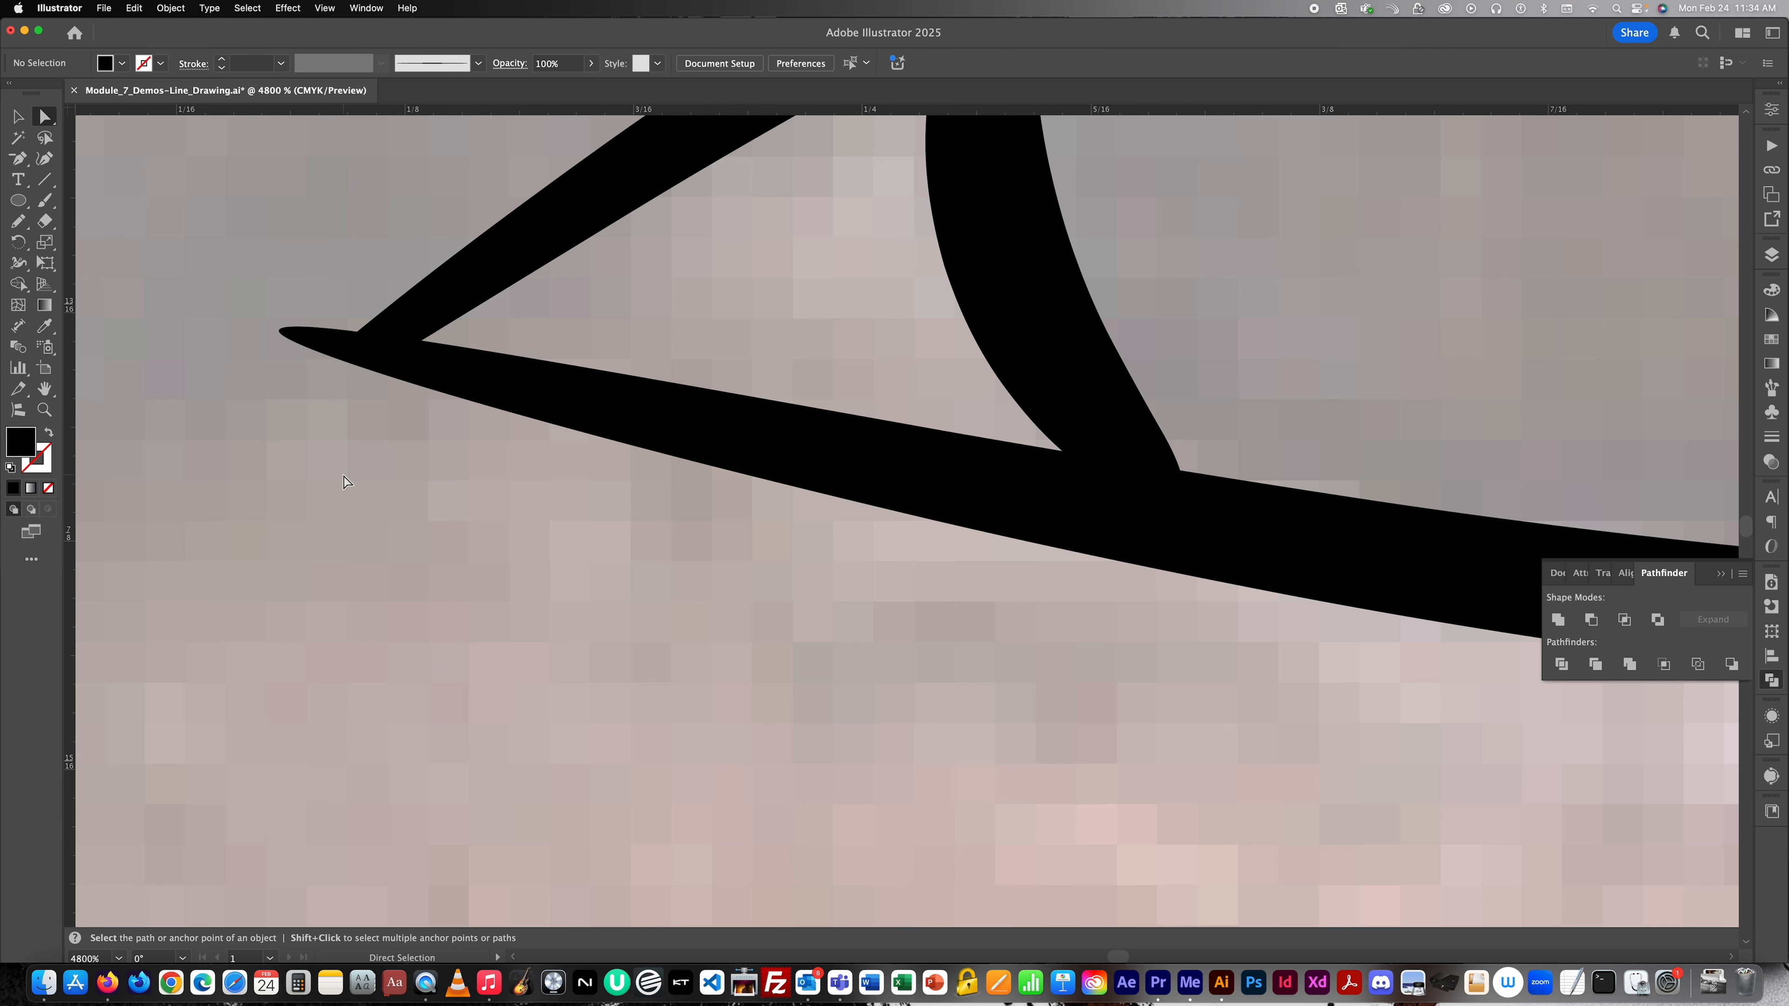
{"action": "left_click", "coordinate": [325, 358]}
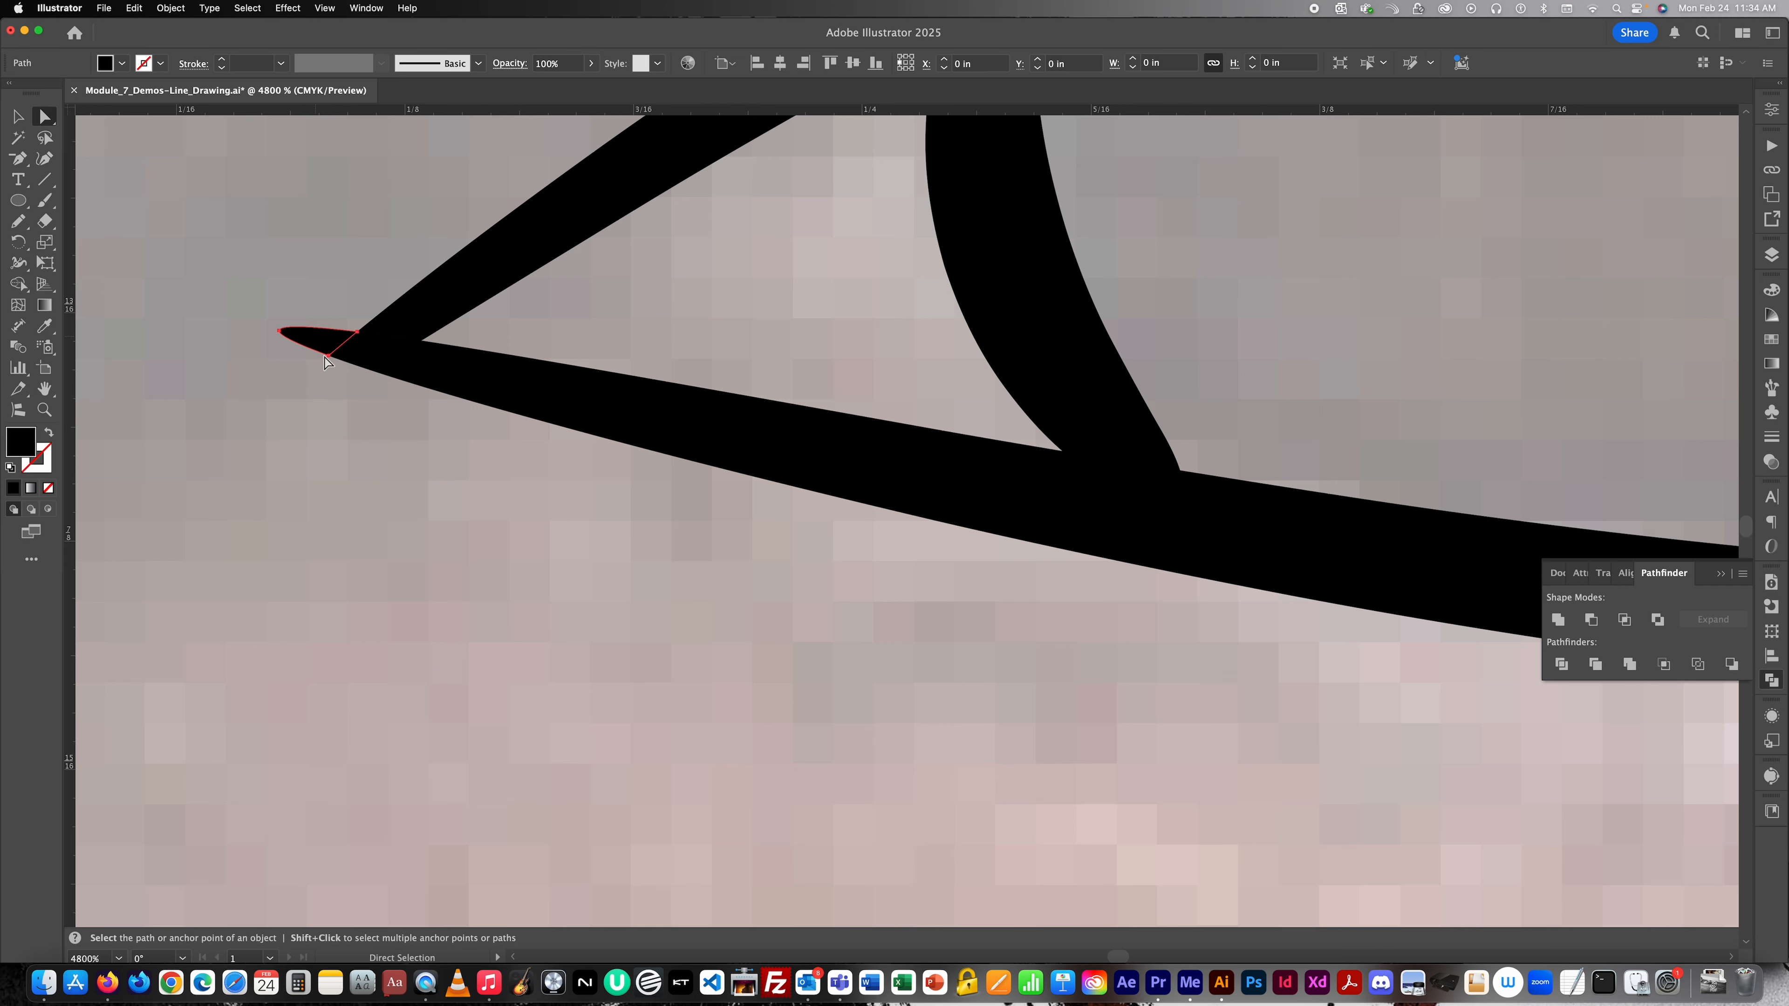
{"action": "key", "text": "Delete"}
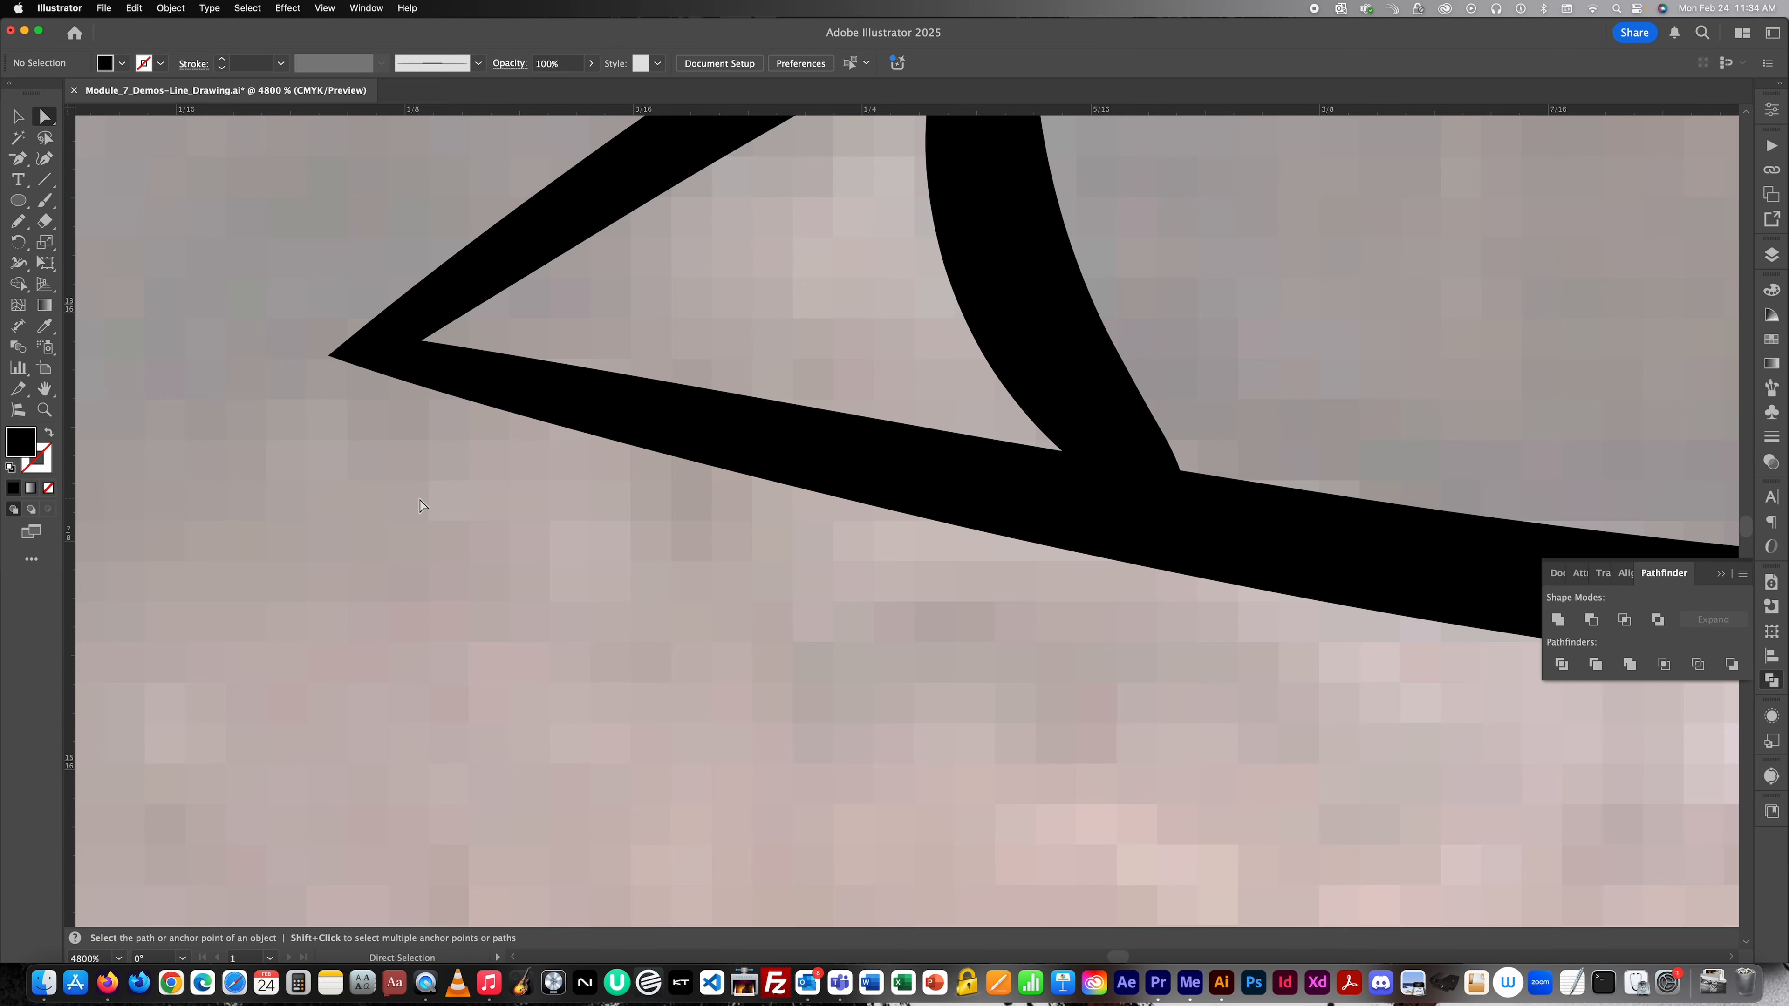
Try Paintbrush strokes that extend the upper eyelid line past the near eye's outer corner.
{"action": "scroll", "coordinate": [419, 506], "scroll_direction": "down", "scroll_amount": 10}
{"action": "key", "text": "b"}
{"action": "scroll", "coordinate": [451, 465], "scroll_direction": "up", "scroll_amount": 5}
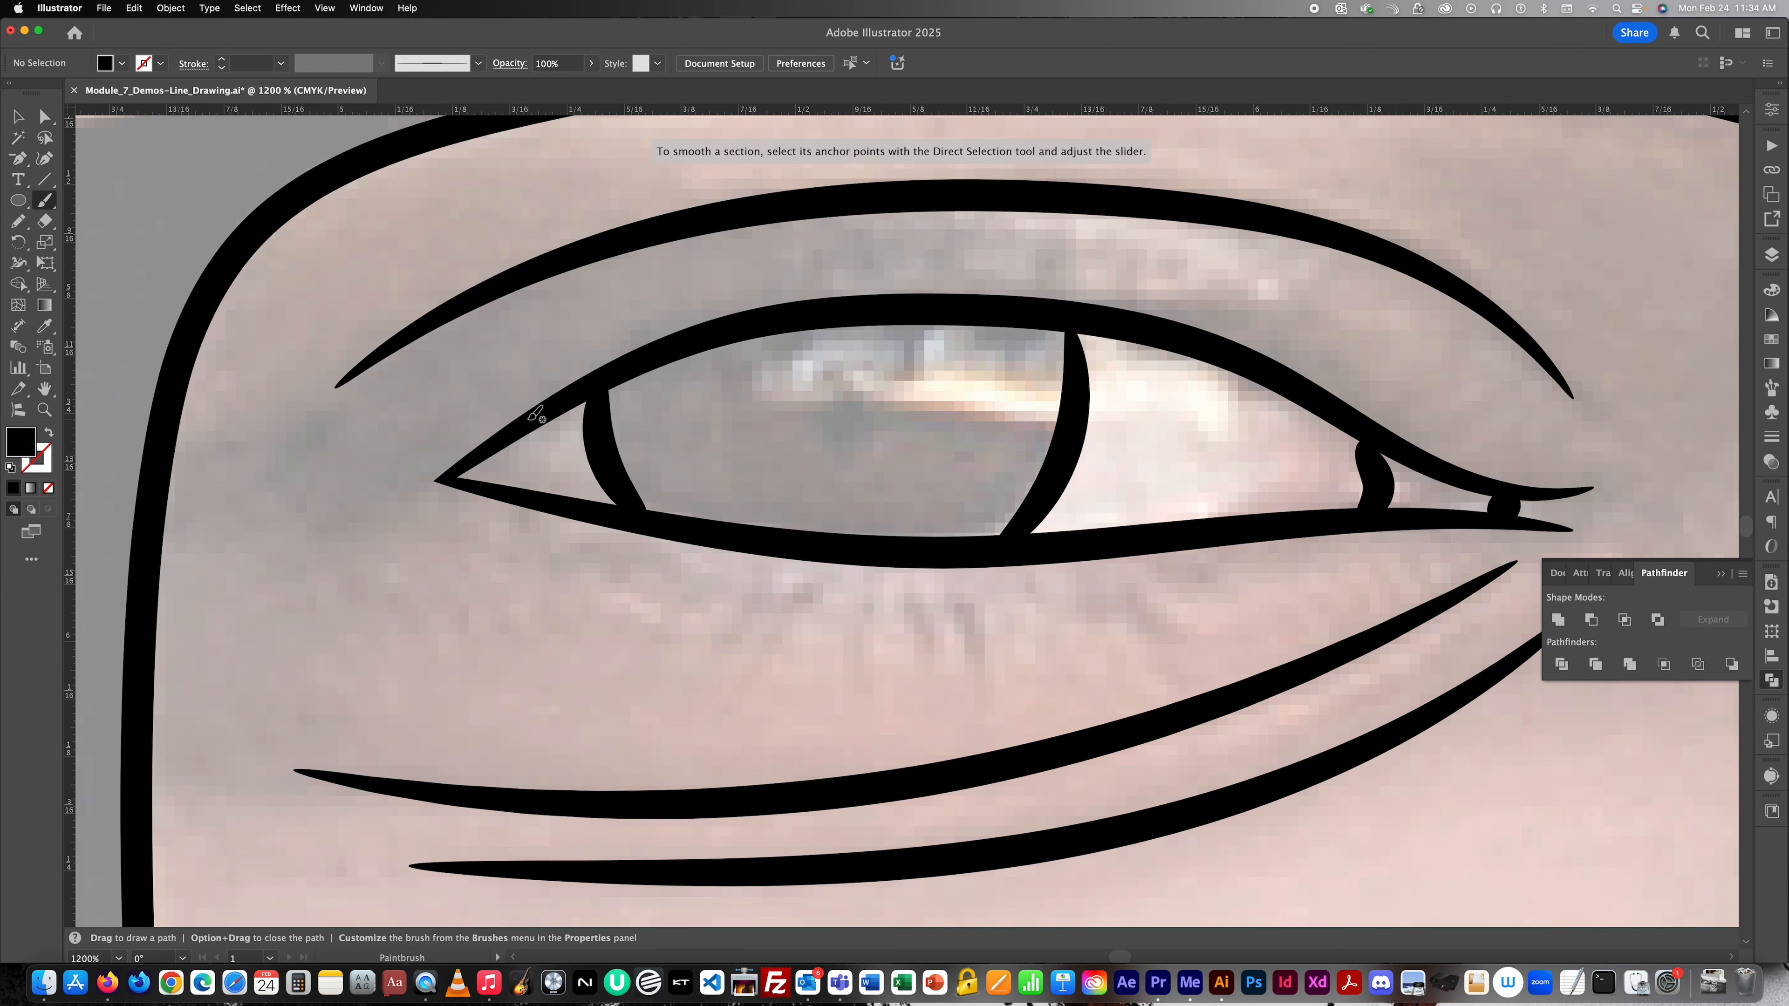
{"action": "mouse_move", "coordinate": [529, 419]}
{"action": "left_mouse_down"}
{"action": "mouse_move", "coordinate": [442, 478]}
{"action": "mouse_move", "coordinate": [307, 516]}
{"action": "left_mouse_up"}
{"action": "scroll", "coordinate": [441, 573], "scroll_direction": "down", "scroll_amount": 2}
{"action": "key", "text": "super+z"}
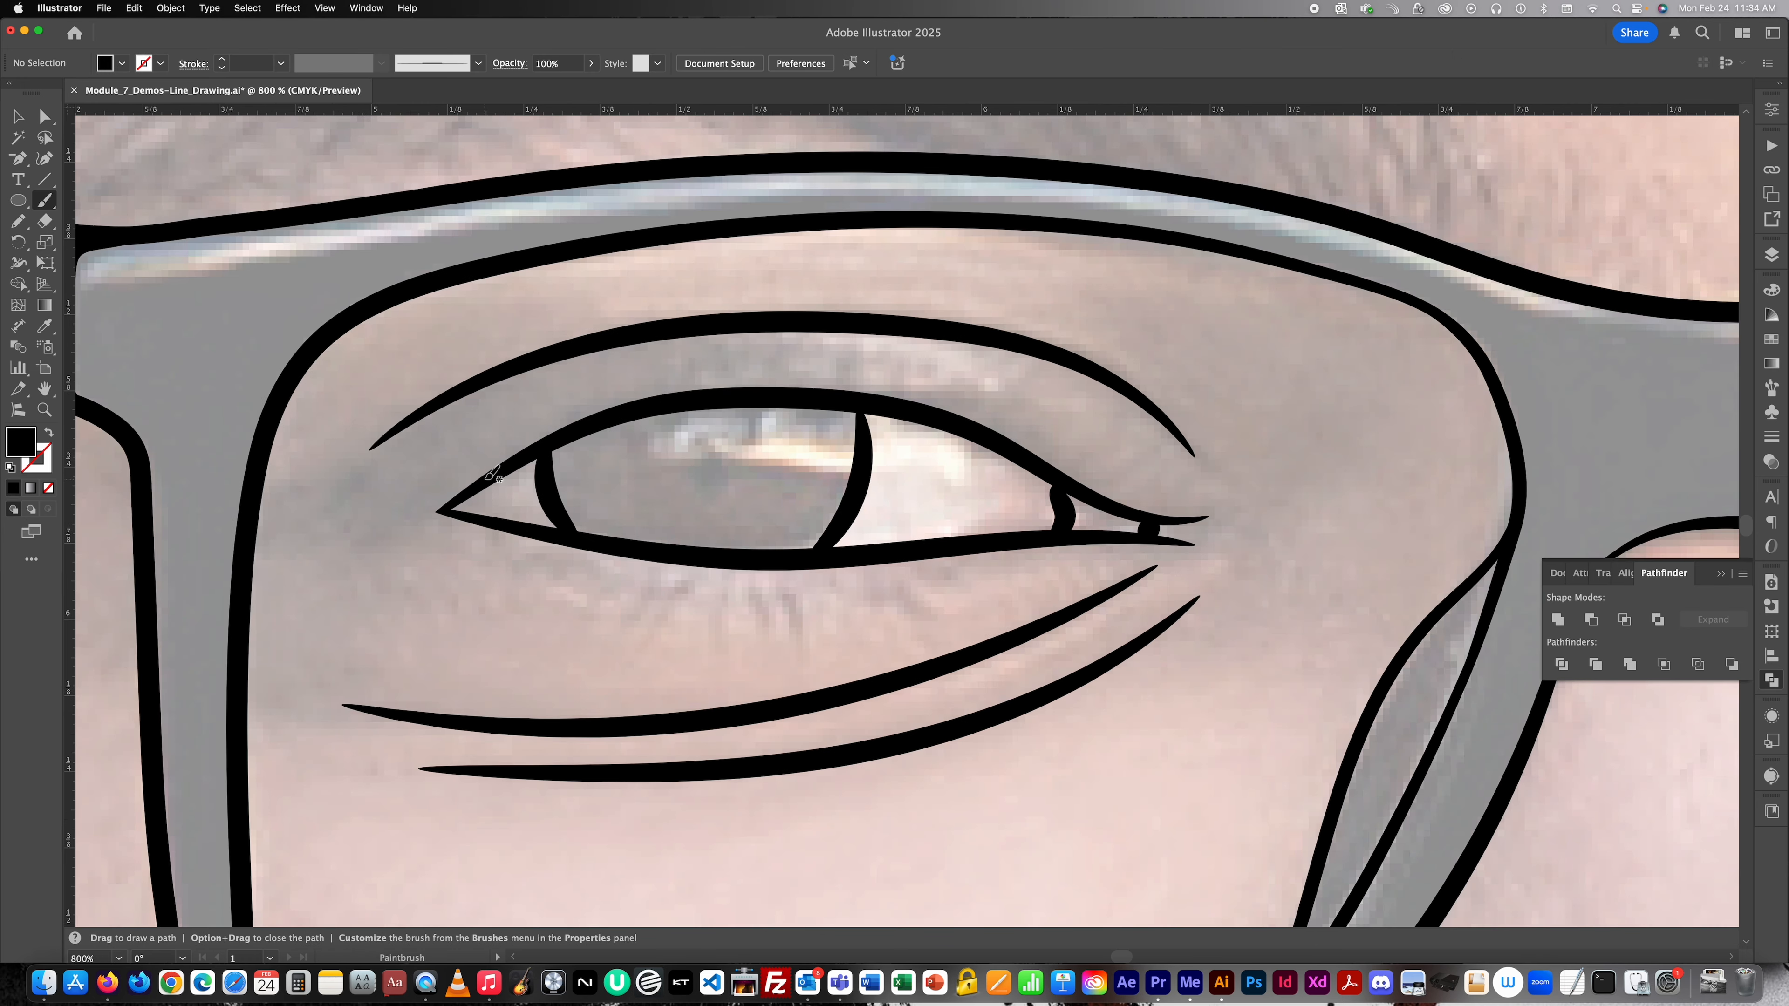
{"action": "mouse_move", "coordinate": [486, 480]}
{"action": "left_mouse_down"}
{"action": "mouse_move", "coordinate": [447, 512]}
{"action": "mouse_move", "coordinate": [351, 535]}
{"action": "left_mouse_up"}
{"action": "key", "text": "super+z"}
Paint an extension of the near eye's upper lid about 0.29 in wide past the outer corner, with a 3 pt stroke weight.
{"action": "mouse_move", "coordinate": [543, 448]}
{"action": "left_mouse_down"}
{"action": "mouse_move", "coordinate": [458, 502]}
{"action": "mouse_move", "coordinate": [369, 521]}
{"action": "left_mouse_up"}
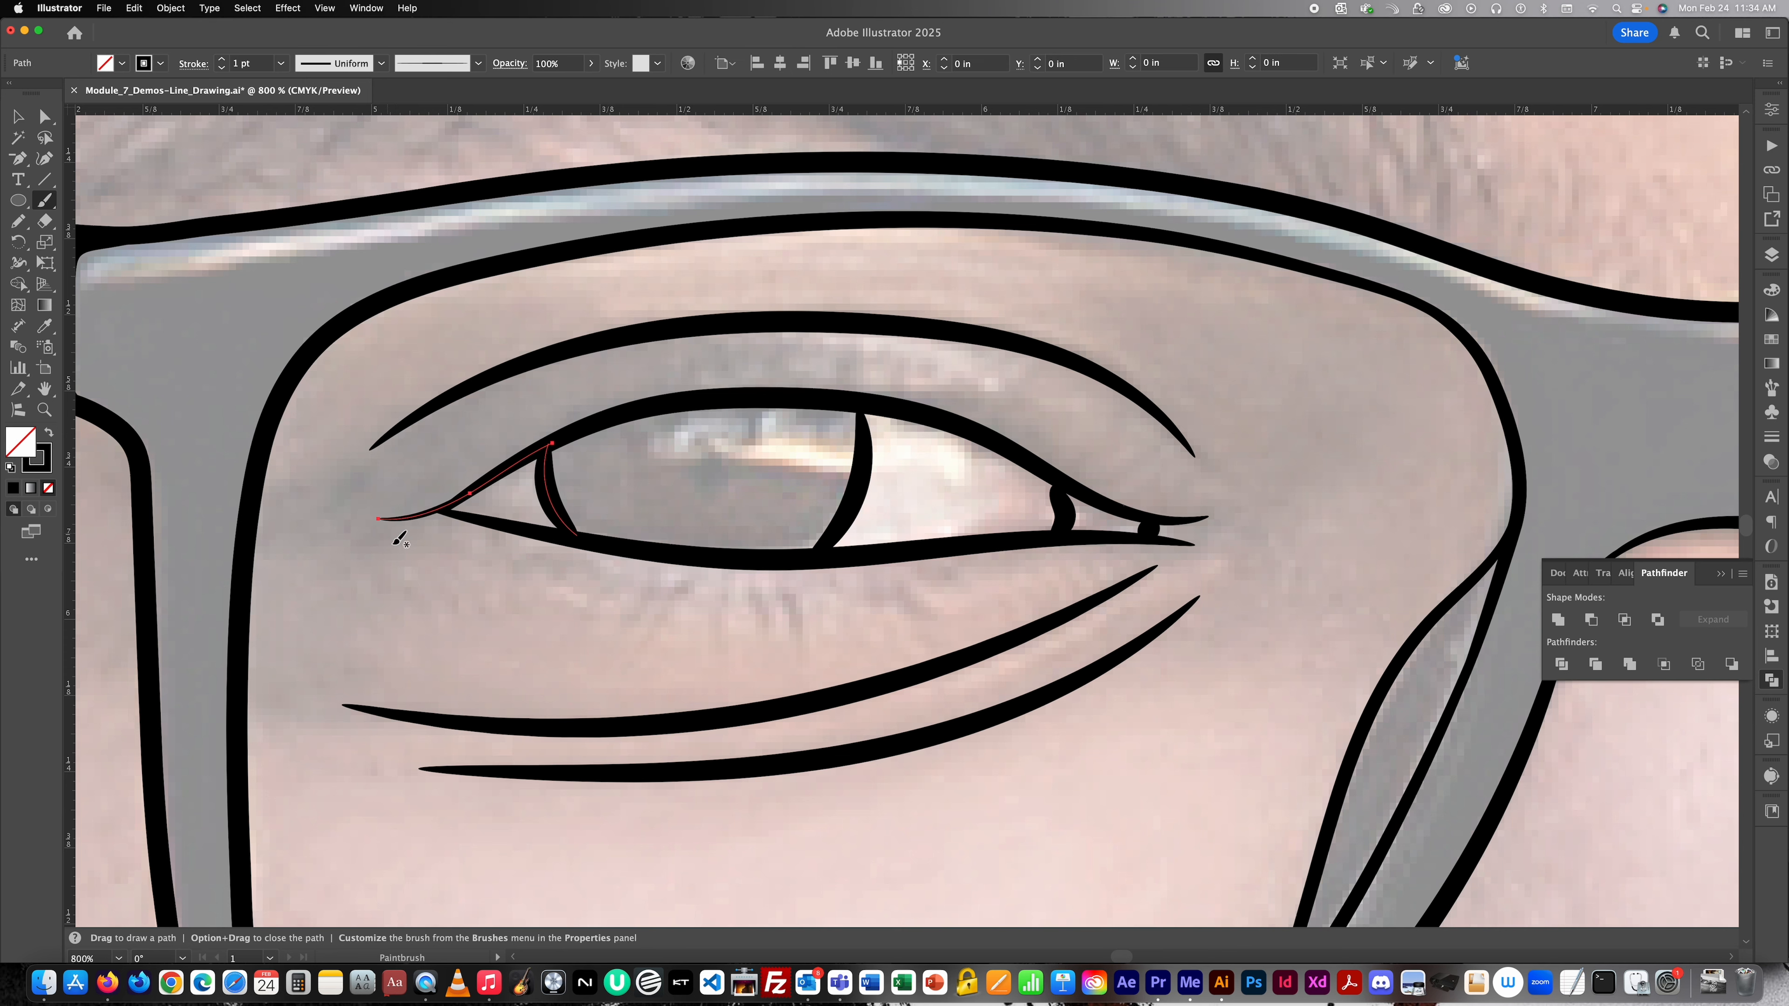
{"action": "scroll", "coordinate": [463, 568], "scroll_direction": "down", "scroll_amount": 2}
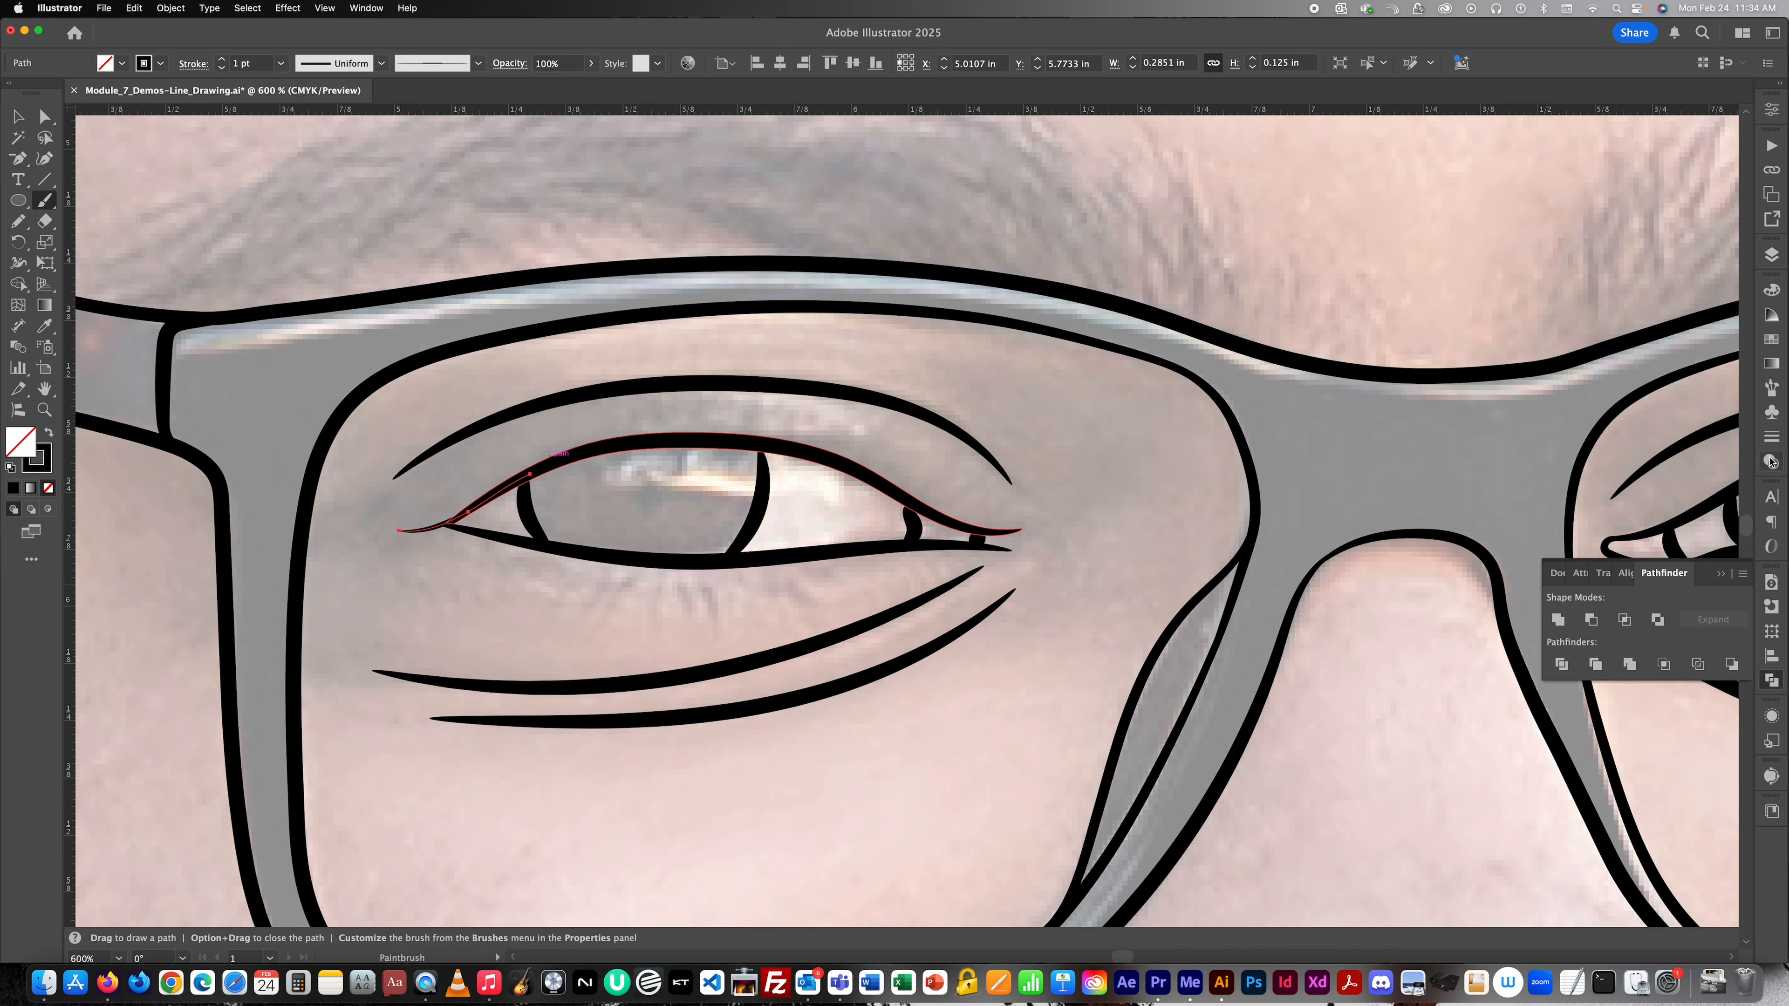
{"action": "left_click", "coordinate": [1772, 442]}
{"action": "left_click", "coordinate": [1614, 304]}
{"action": "left_click", "coordinate": [1614, 305]}
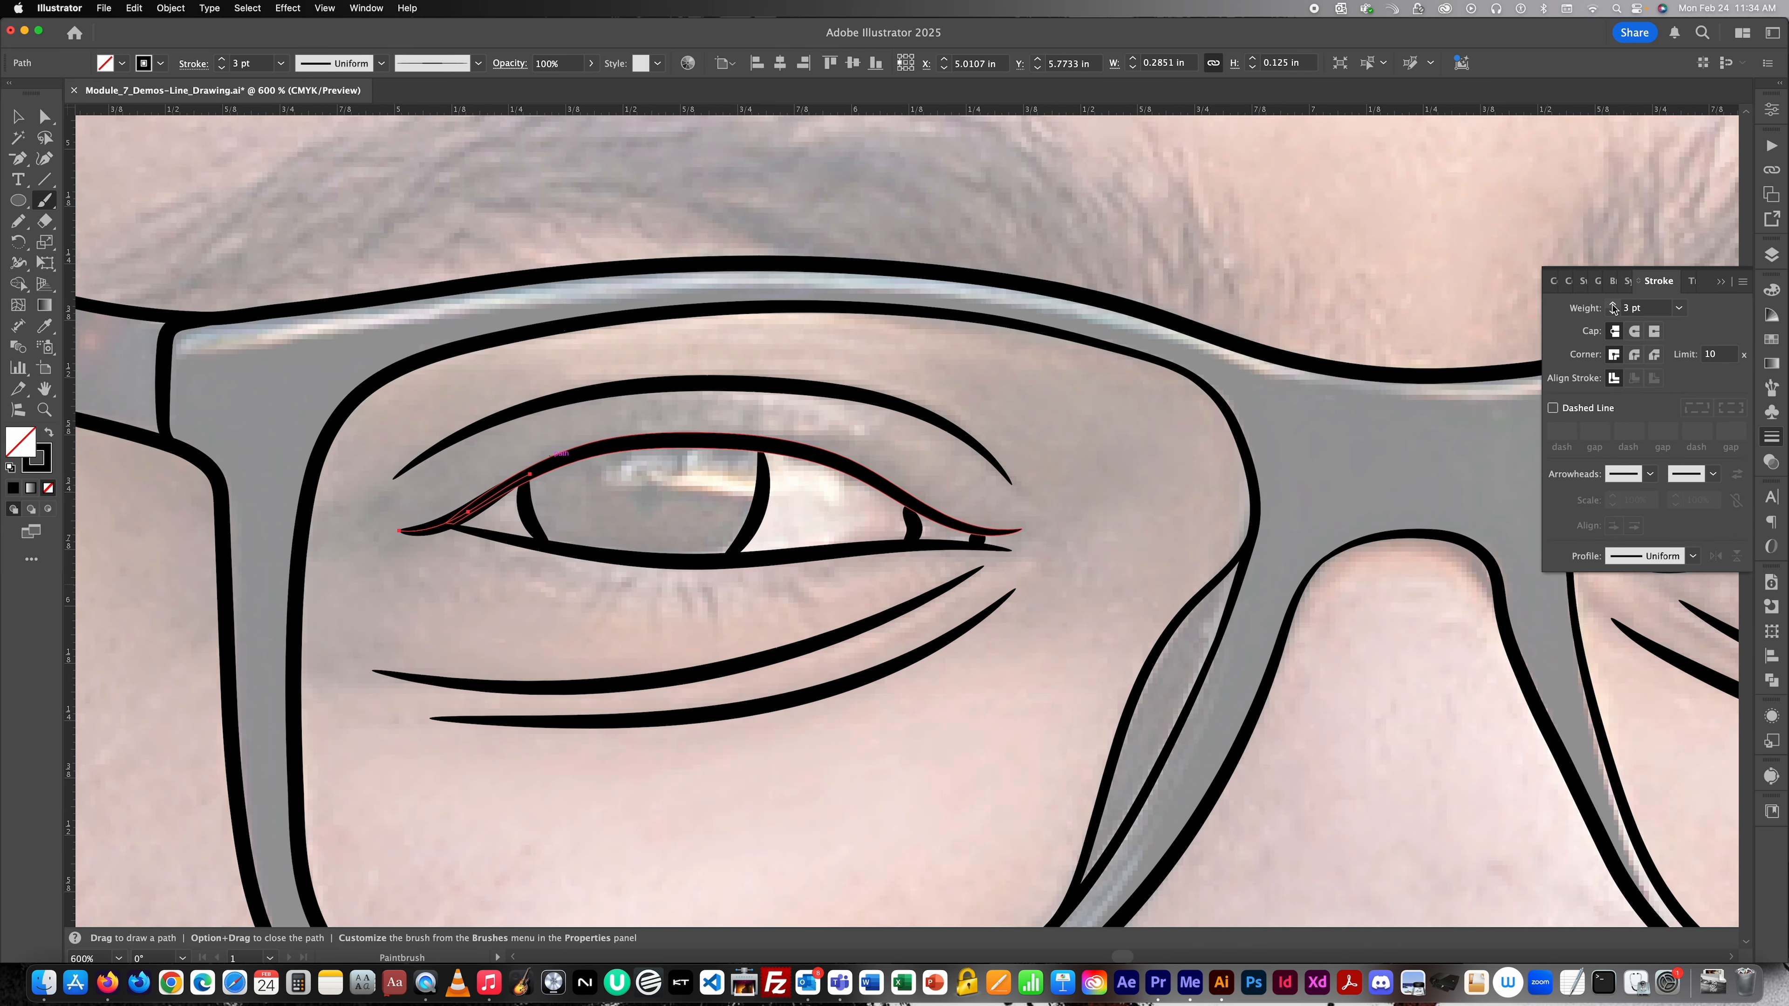
{"action": "key", "text": "super+shift+a"}
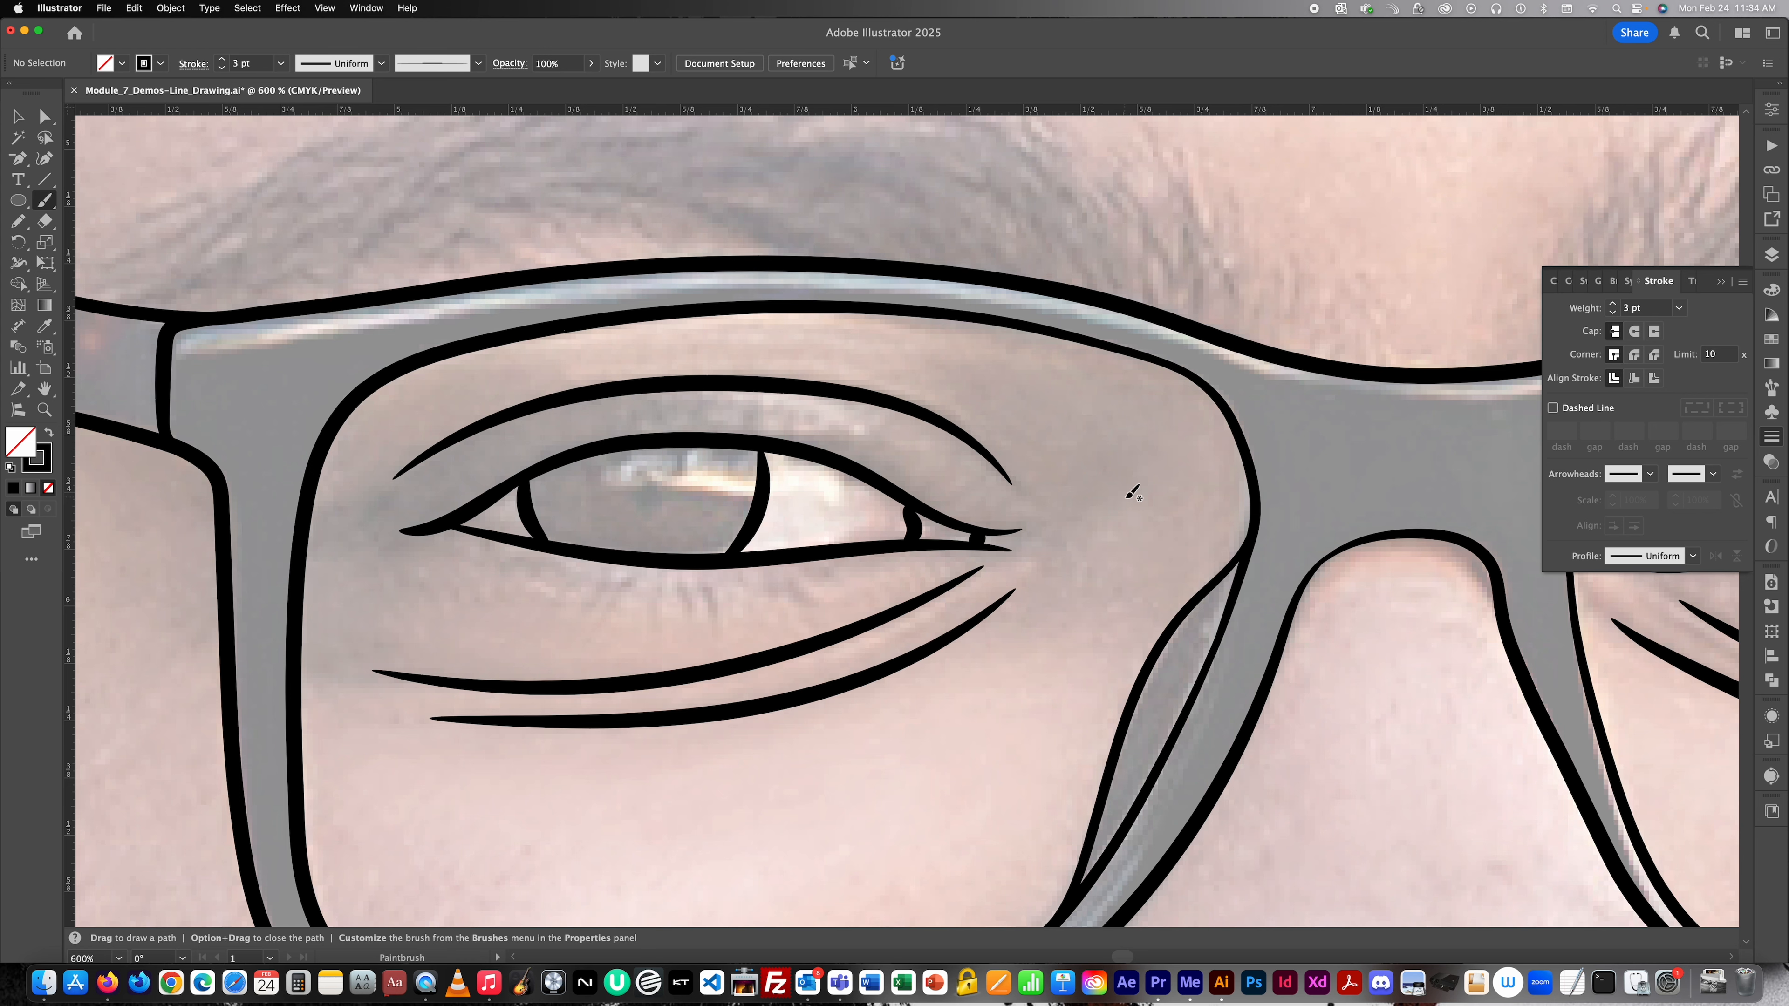
Select the painted eyelid extension again, set its stroke weight to 2 pt and deselect it.
{"action": "left_click_drag", "start_coordinate": [400, 531], "coordinate": [531, 472]}
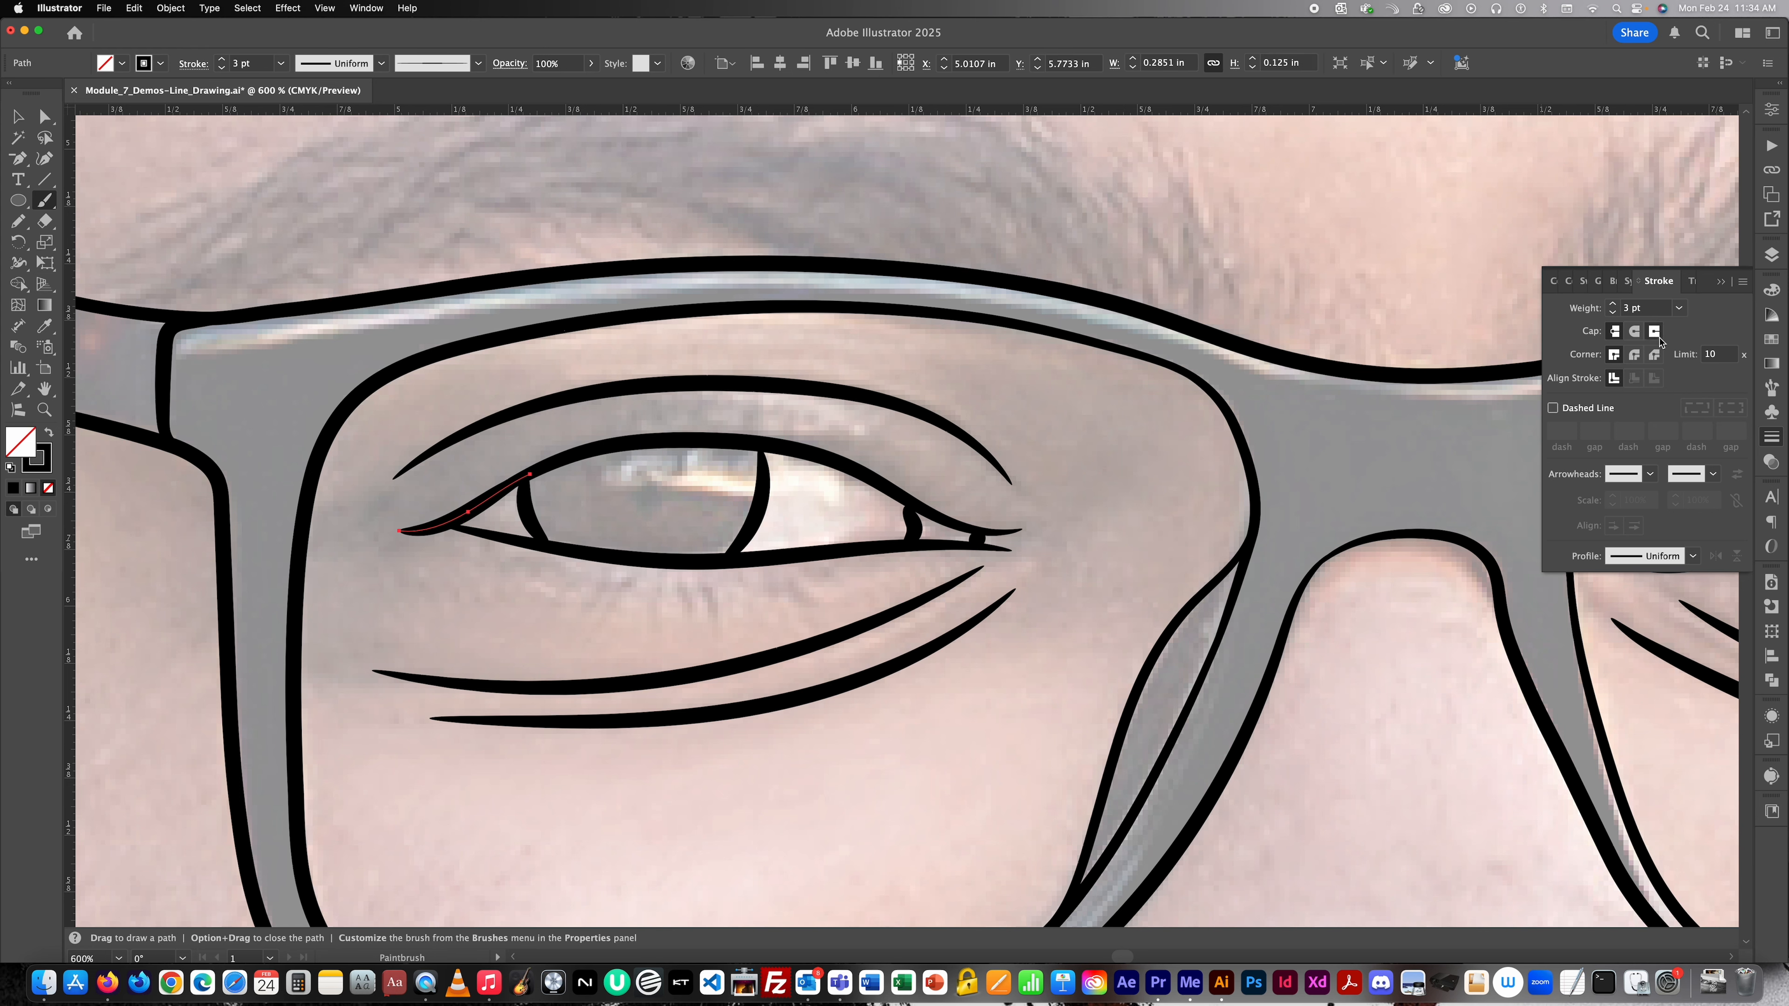
{"action": "left_click", "coordinate": [1613, 312]}
{"action": "key", "text": "super+shift+a"}
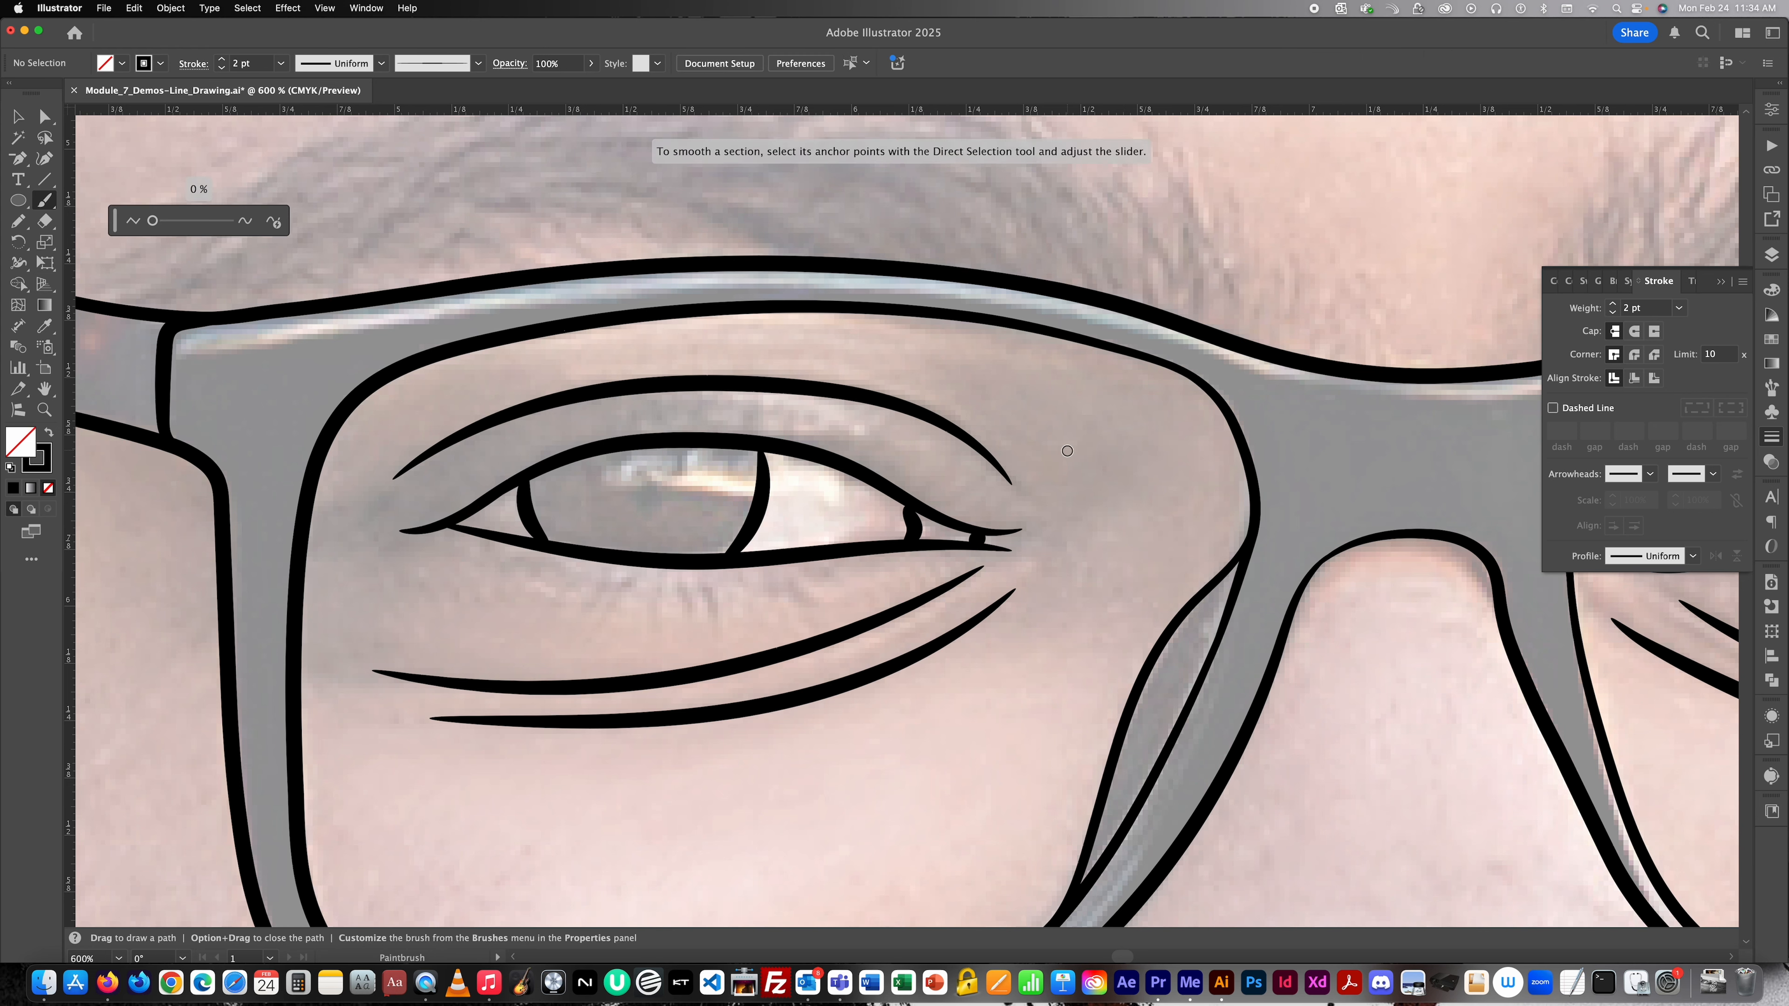
Examine the whole face drawing and the lip line joins at the near corner of the mouth.
{"action": "key", "text": "super+minus"}
{"action": "scroll", "coordinate": [1066, 452], "scroll_direction": "down", "scroll_amount": 2}
{"action": "scroll", "coordinate": [1084, 459], "scroll_direction": "right", "scroll_amount": 3}
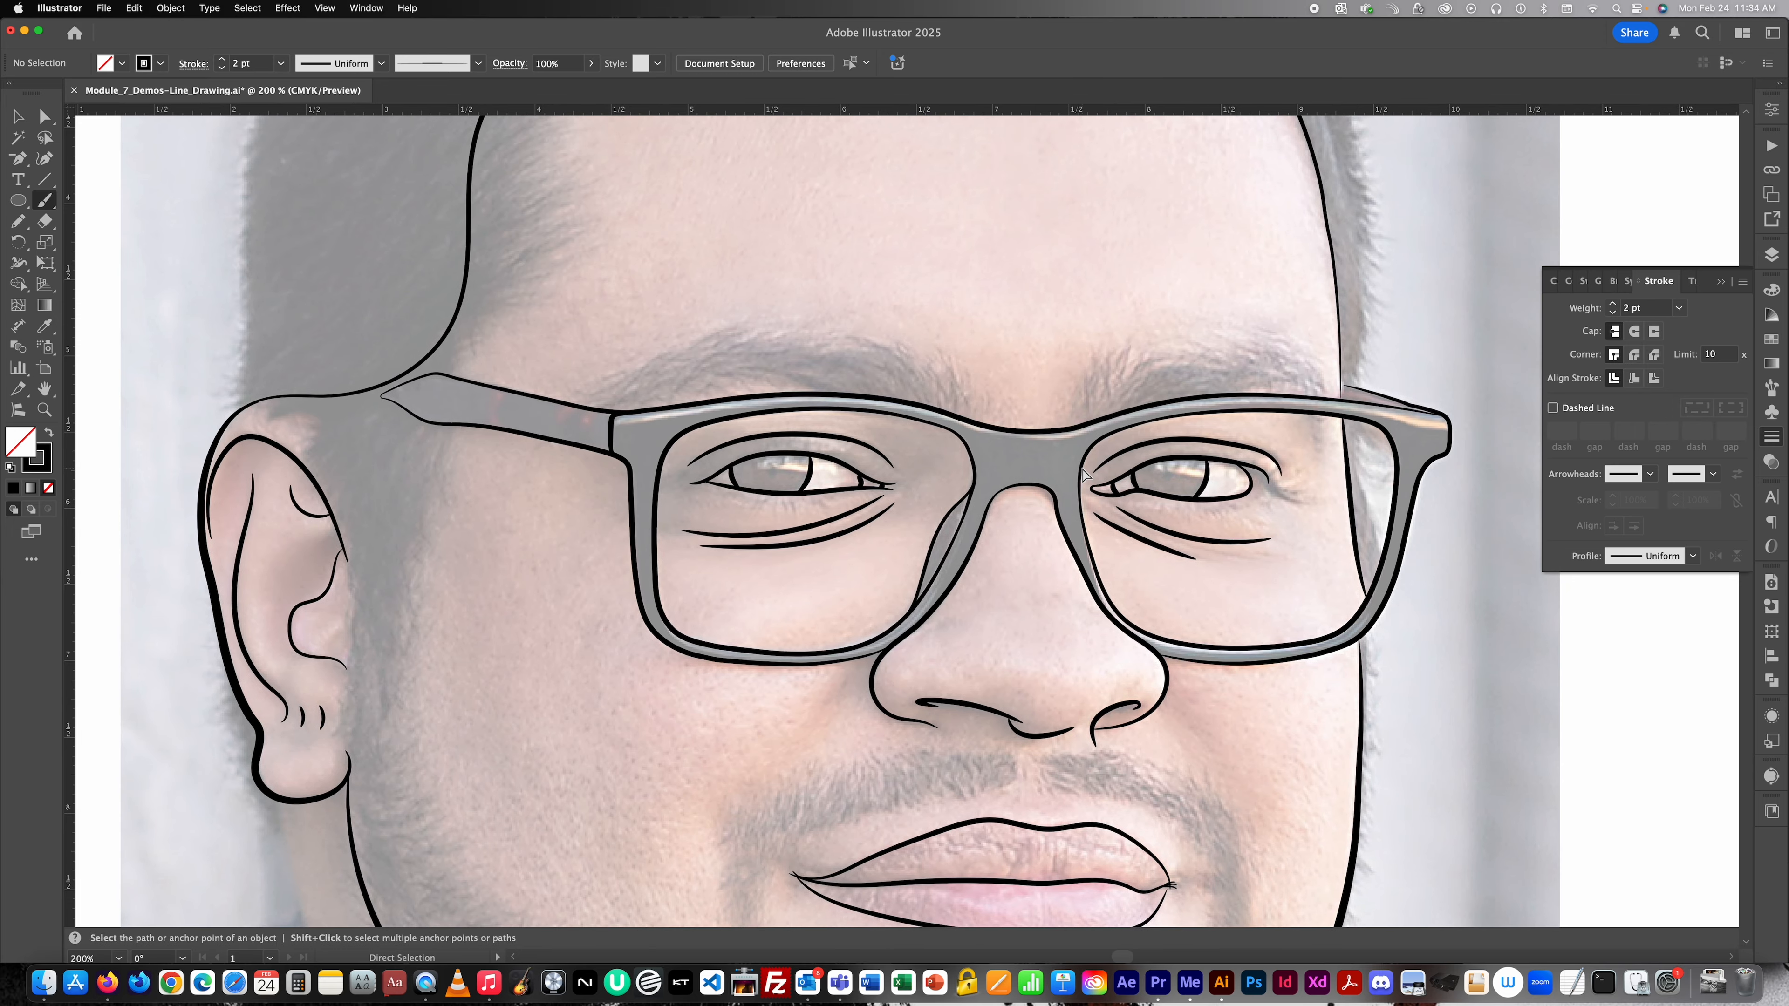
{"action": "scroll", "coordinate": [1183, 570], "scroll_direction": "right", "scroll_amount": 2}
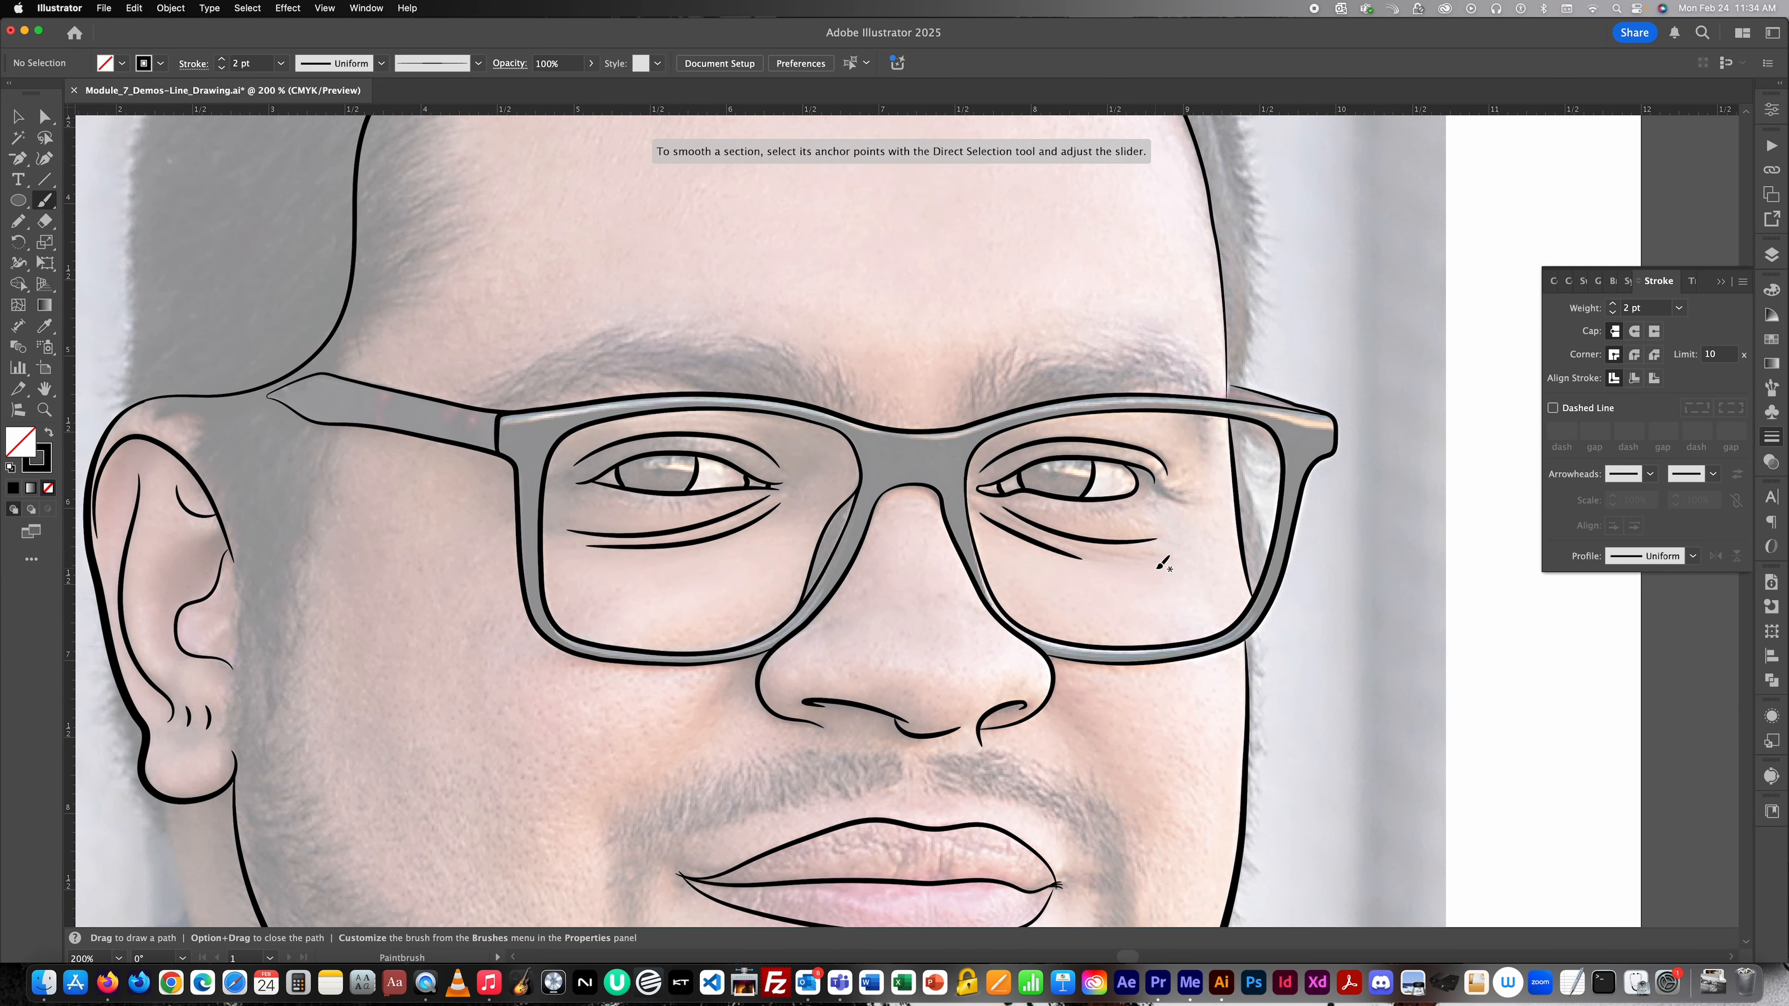
{"action": "scroll", "coordinate": [1163, 564], "scroll_direction": "down", "scroll_amount": 3}
{"action": "scroll", "coordinate": [1007, 731], "scroll_direction": "up", "scroll_amount": 2}
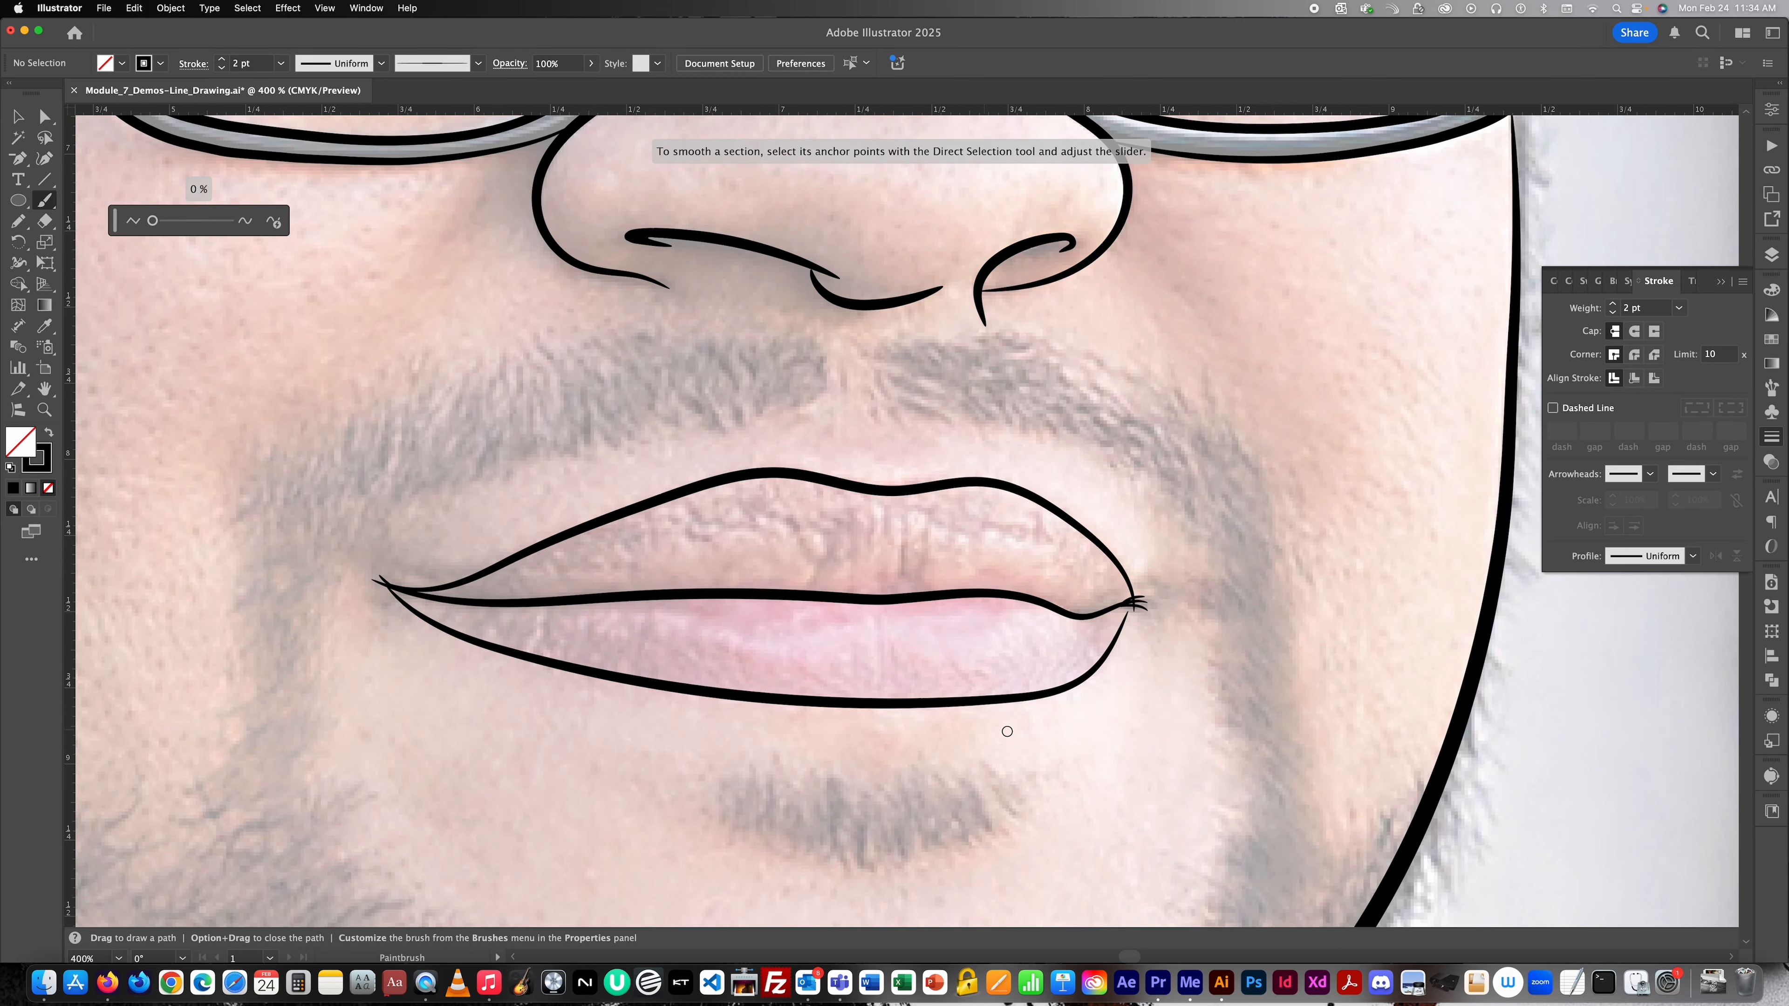
{"action": "scroll", "coordinate": [647, 632], "scroll_direction": "up", "scroll_amount": 3}
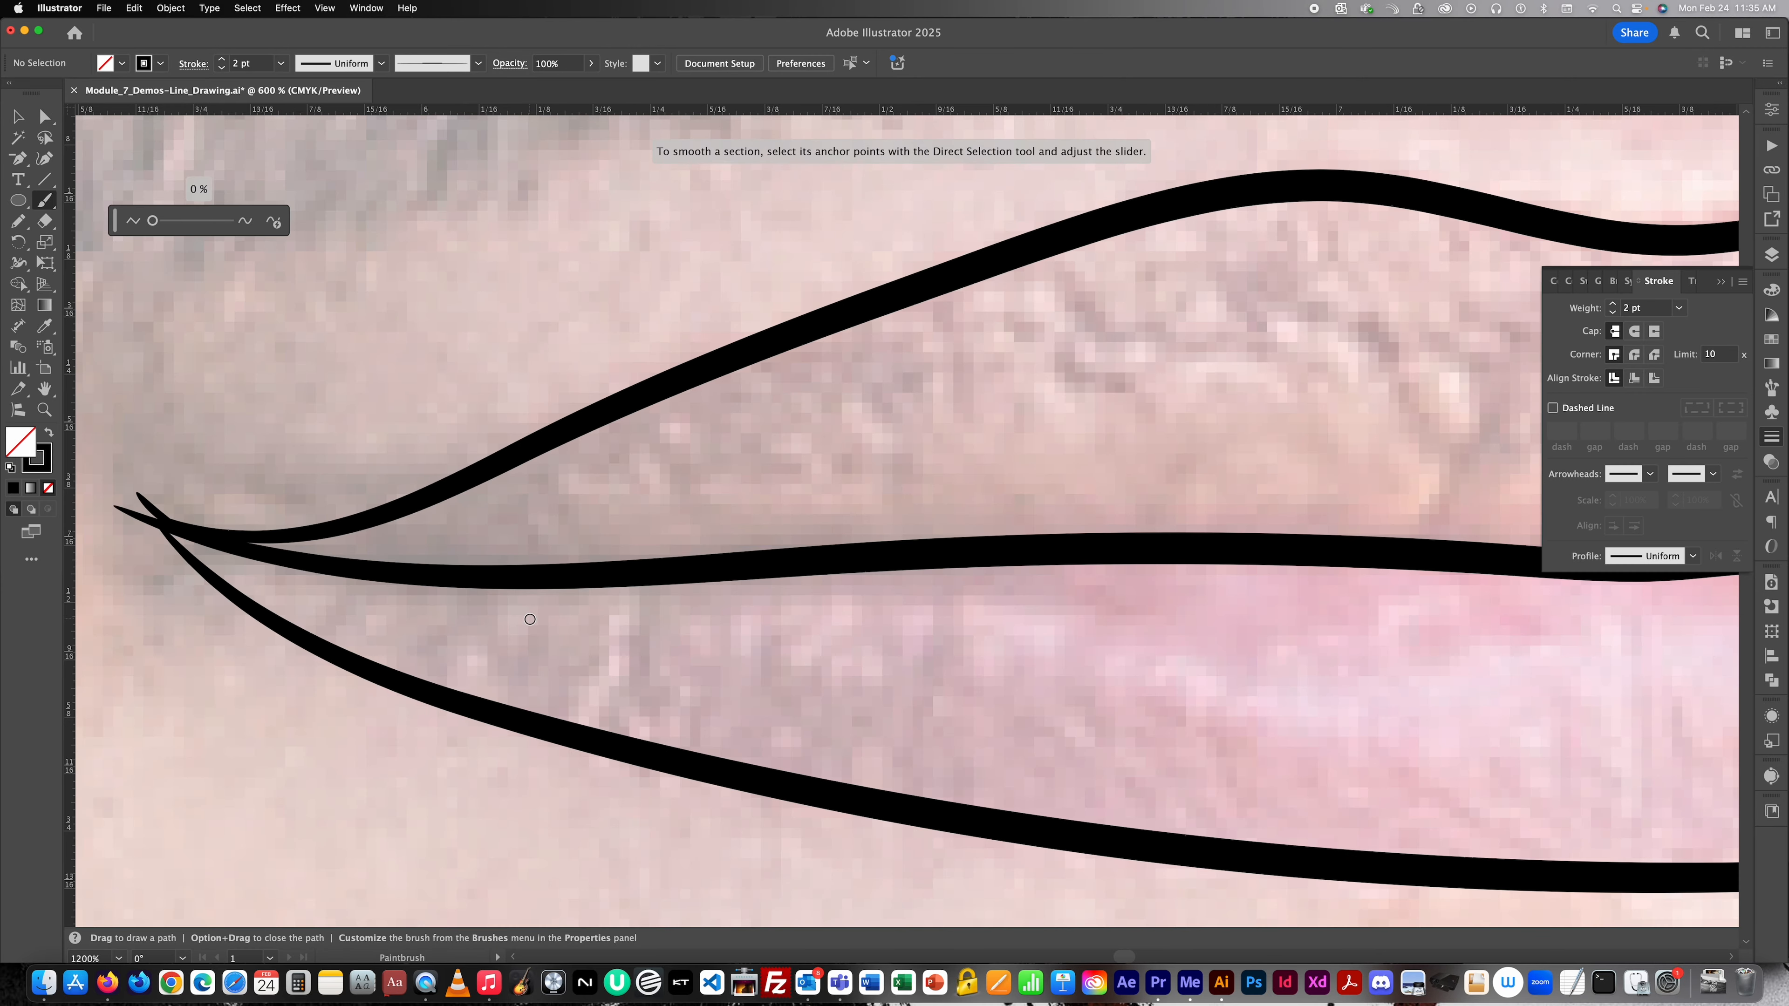
{"action": "scroll", "coordinate": [463, 614], "scroll_direction": "down", "scroll_amount": 5}
{"action": "scroll", "coordinate": [463, 613], "scroll_direction": "up", "scroll_amount": 5}
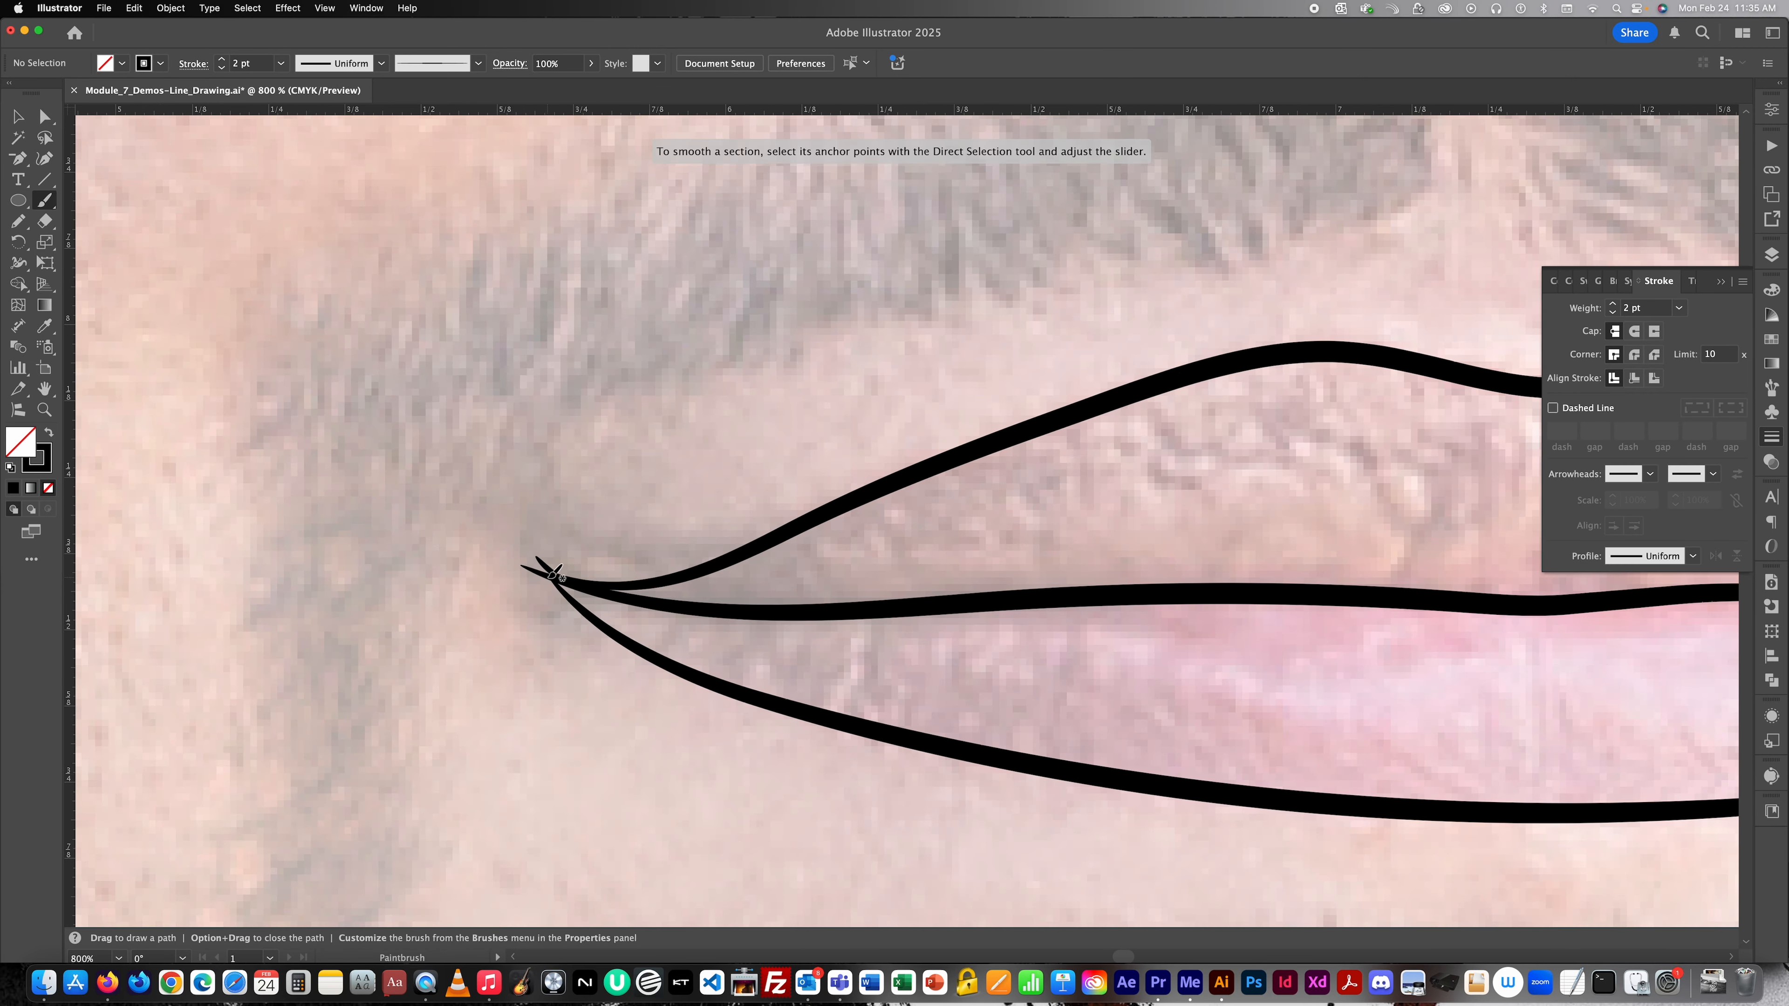
{"action": "scroll", "coordinate": [553, 576], "scroll_direction": "up", "scroll_amount": 1}
{"action": "left_click", "coordinate": [559, 577], "text": "super"}
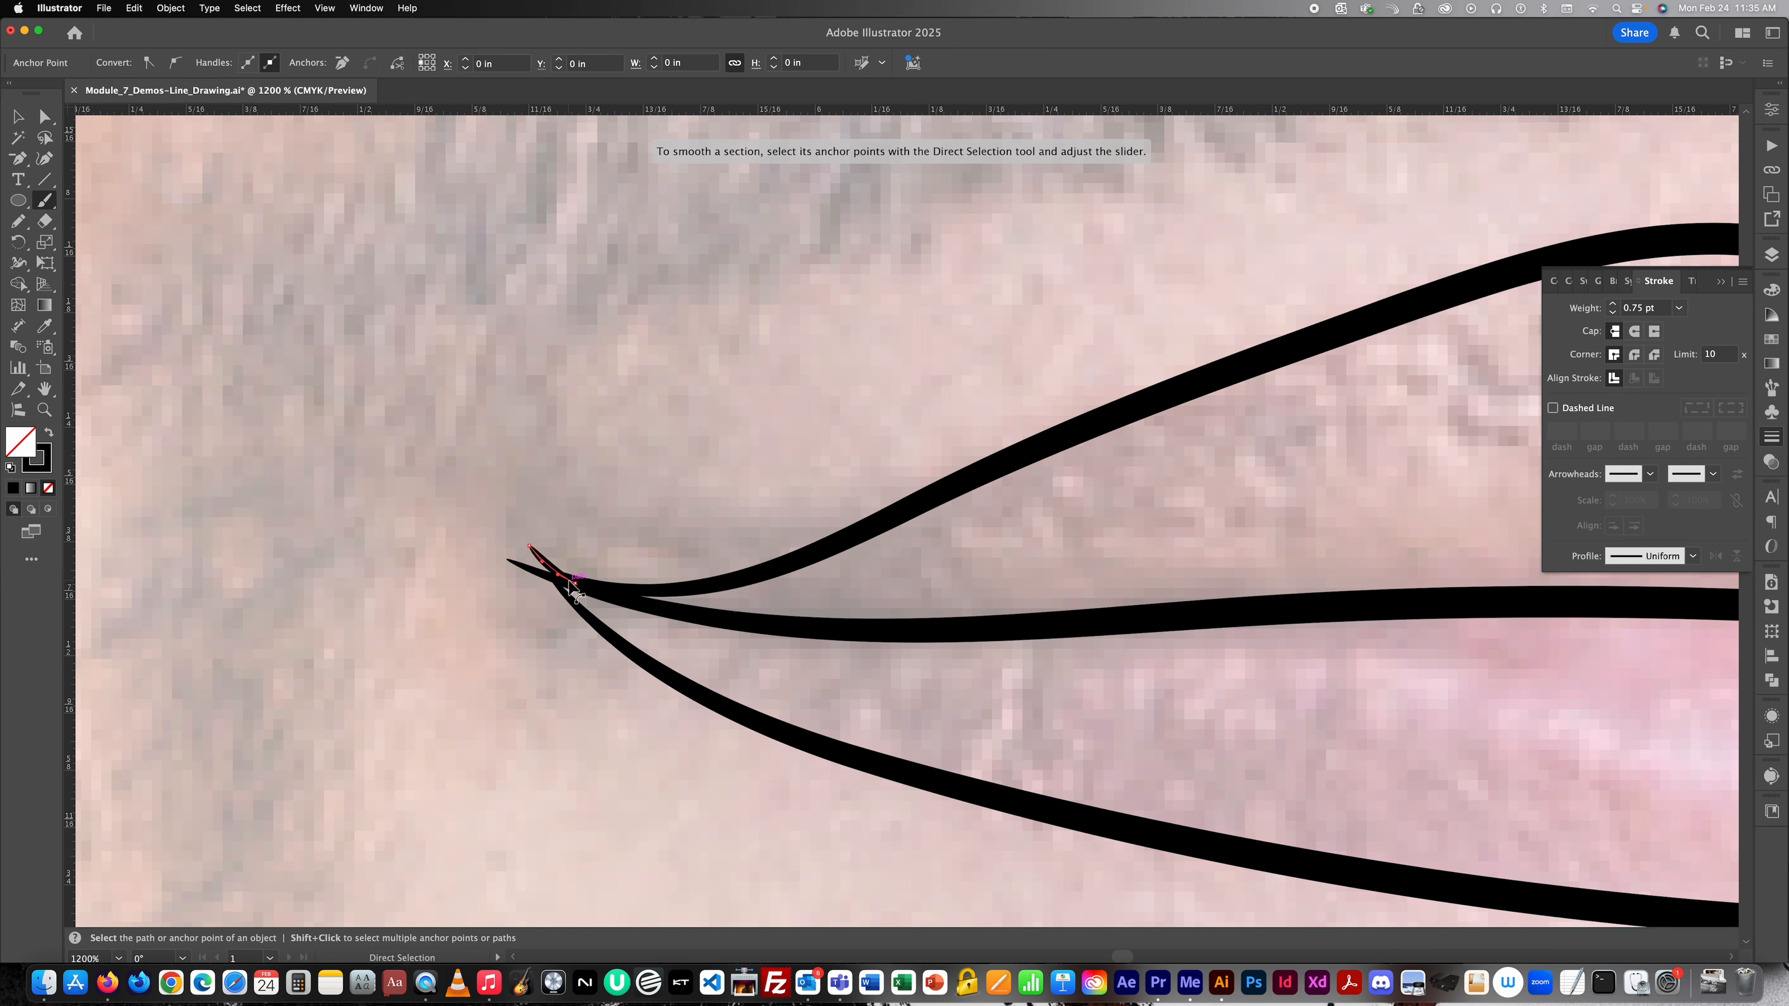
{"action": "scroll", "coordinate": [546, 585], "scroll_direction": "down", "scroll_amount": 6}
{"action": "left_click", "coordinate": [616, 656], "text": "super"}
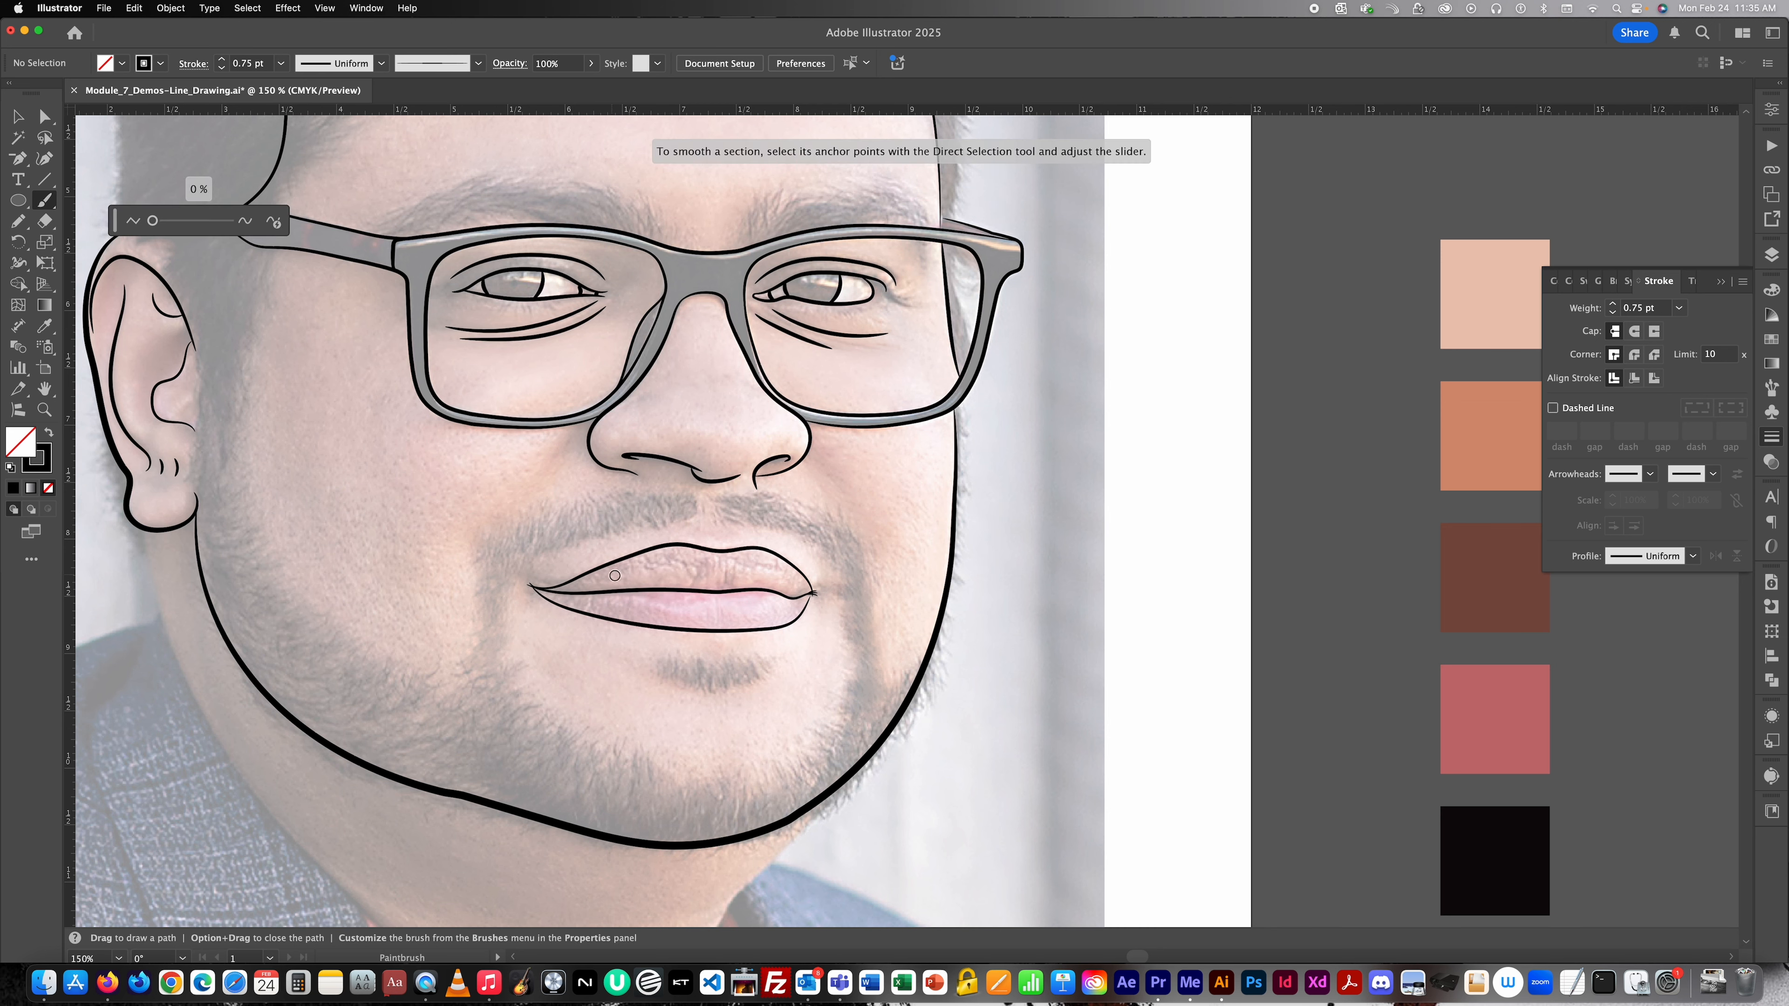
Pull the upper lip line's overshooting end anchor back to the center mouth line at the far corner of the mouth.
{"action": "scroll", "coordinate": [810, 593], "scroll_direction": "up", "scroll_amount": 3}
{"action": "scroll", "coordinate": [791, 594], "scroll_direction": "up", "scroll_amount": 4}
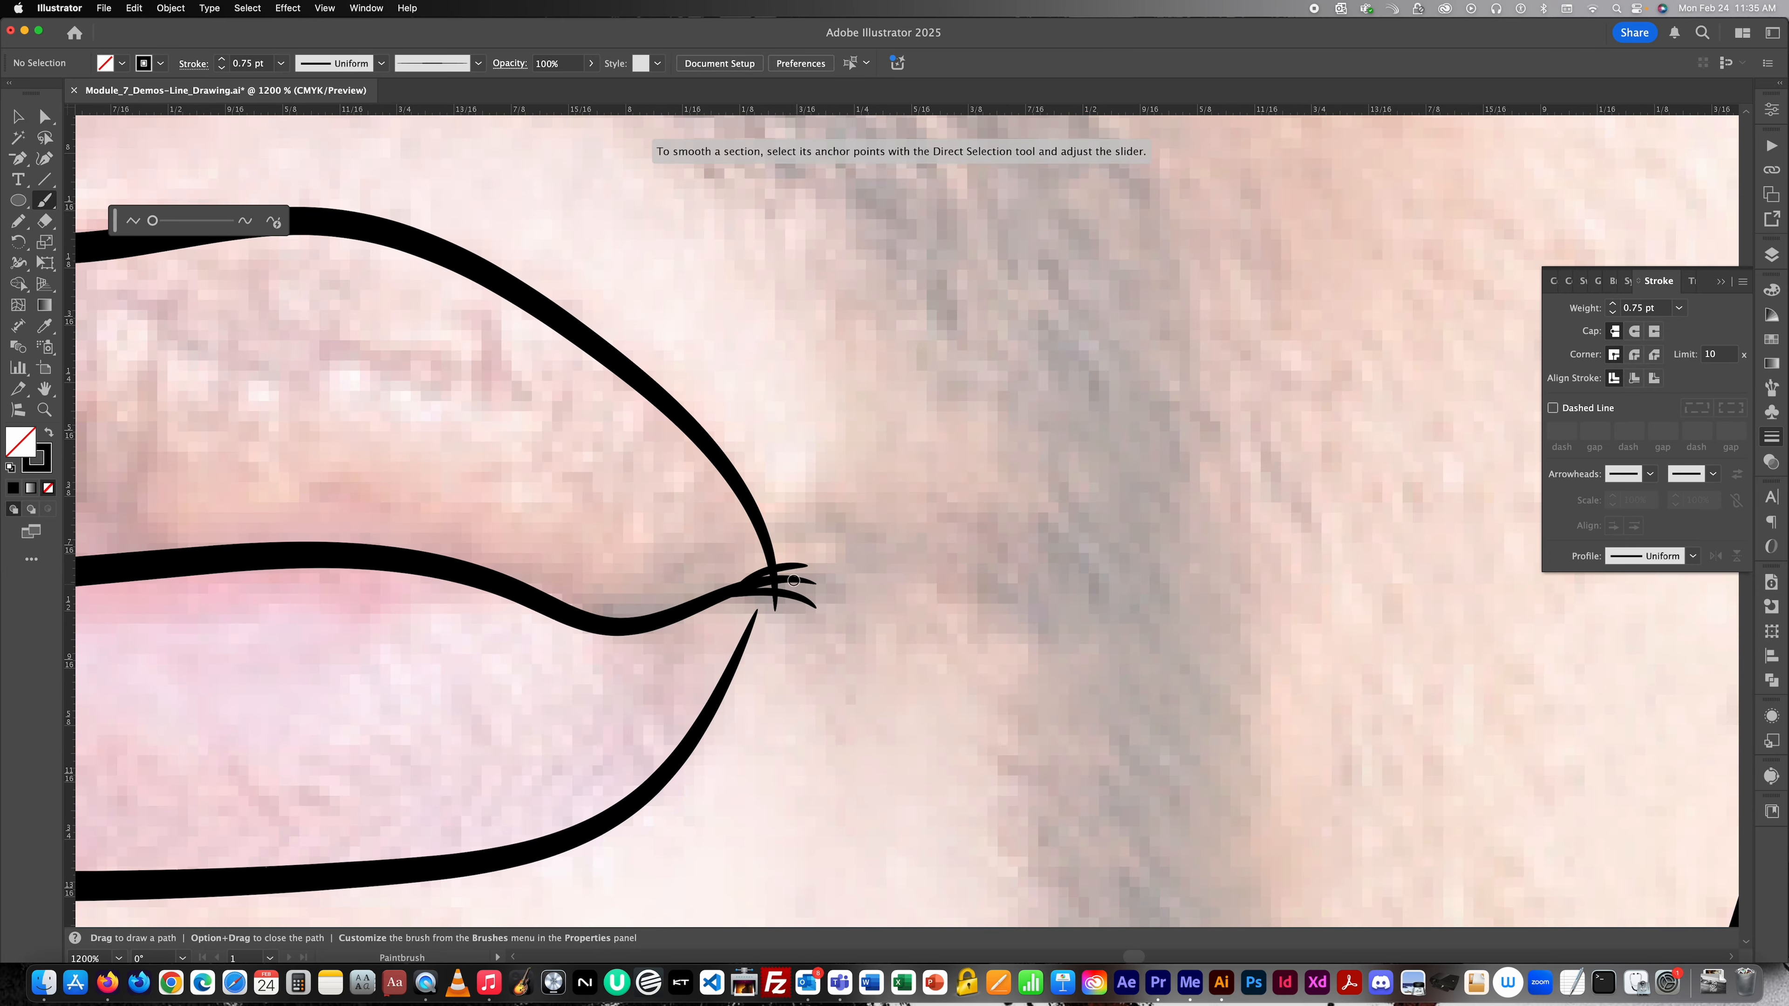
{"action": "left_click", "coordinate": [774, 553], "text": "super"}
{"action": "left_click", "coordinate": [774, 610], "text": "super"}
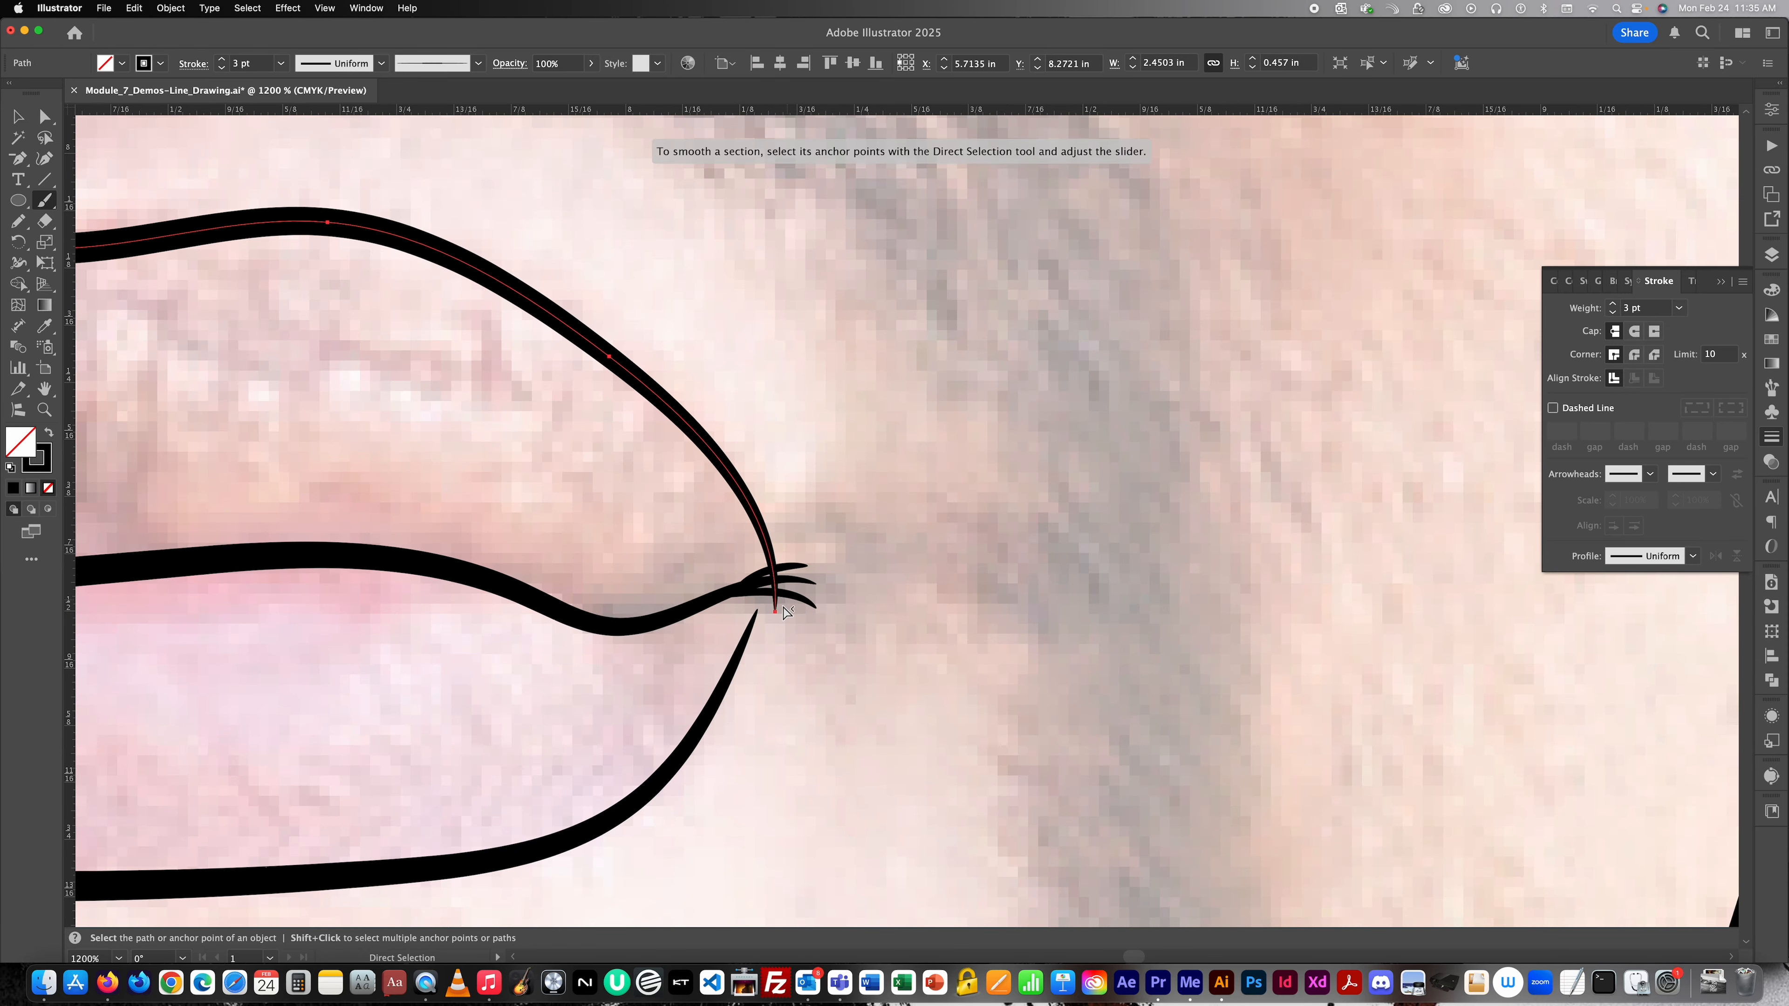
{"action": "left_click_drag", "start_coordinate": [778, 616], "coordinate": [751, 594]}
{"action": "left_click", "coordinate": [790, 626], "text": "super"}
{"action": "scroll", "coordinate": [825, 613], "scroll_direction": "down", "scroll_amount": 3}
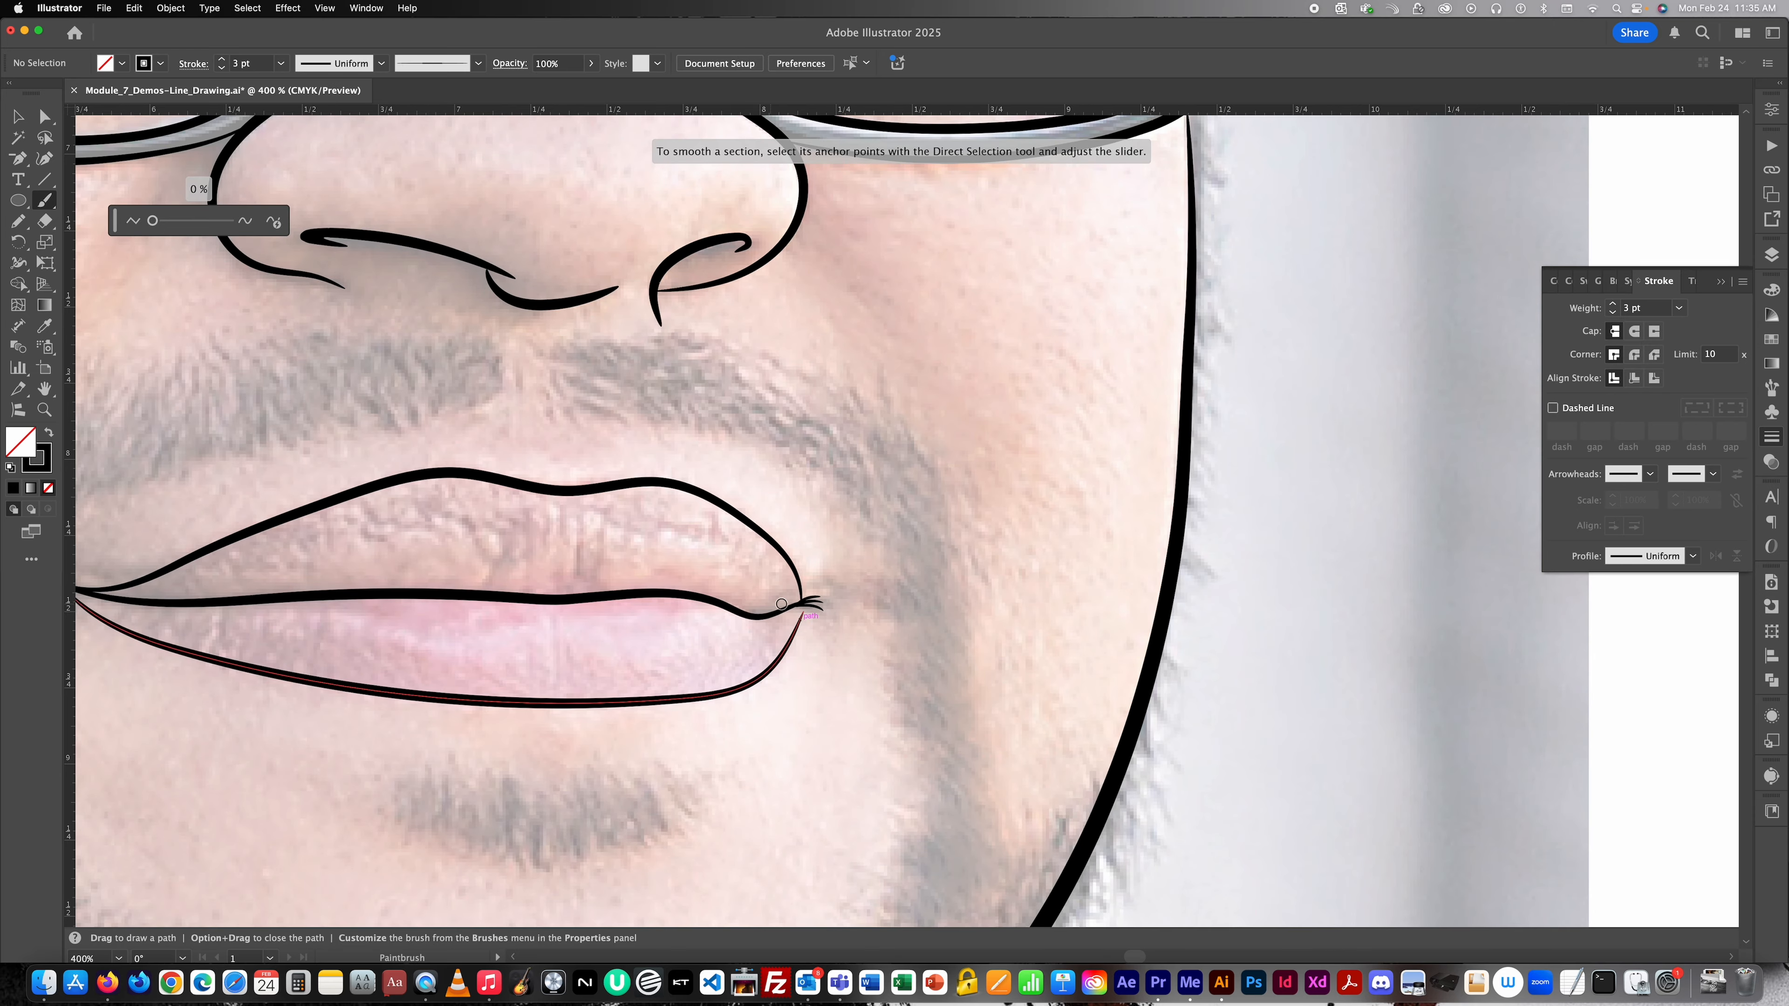
Reshape the three small 0.75 pt crease lines at the far mouth corner, extending them so they fan outward with the top one curved.
{"action": "scroll", "coordinate": [790, 618], "scroll_direction": "up", "scroll_amount": 3}
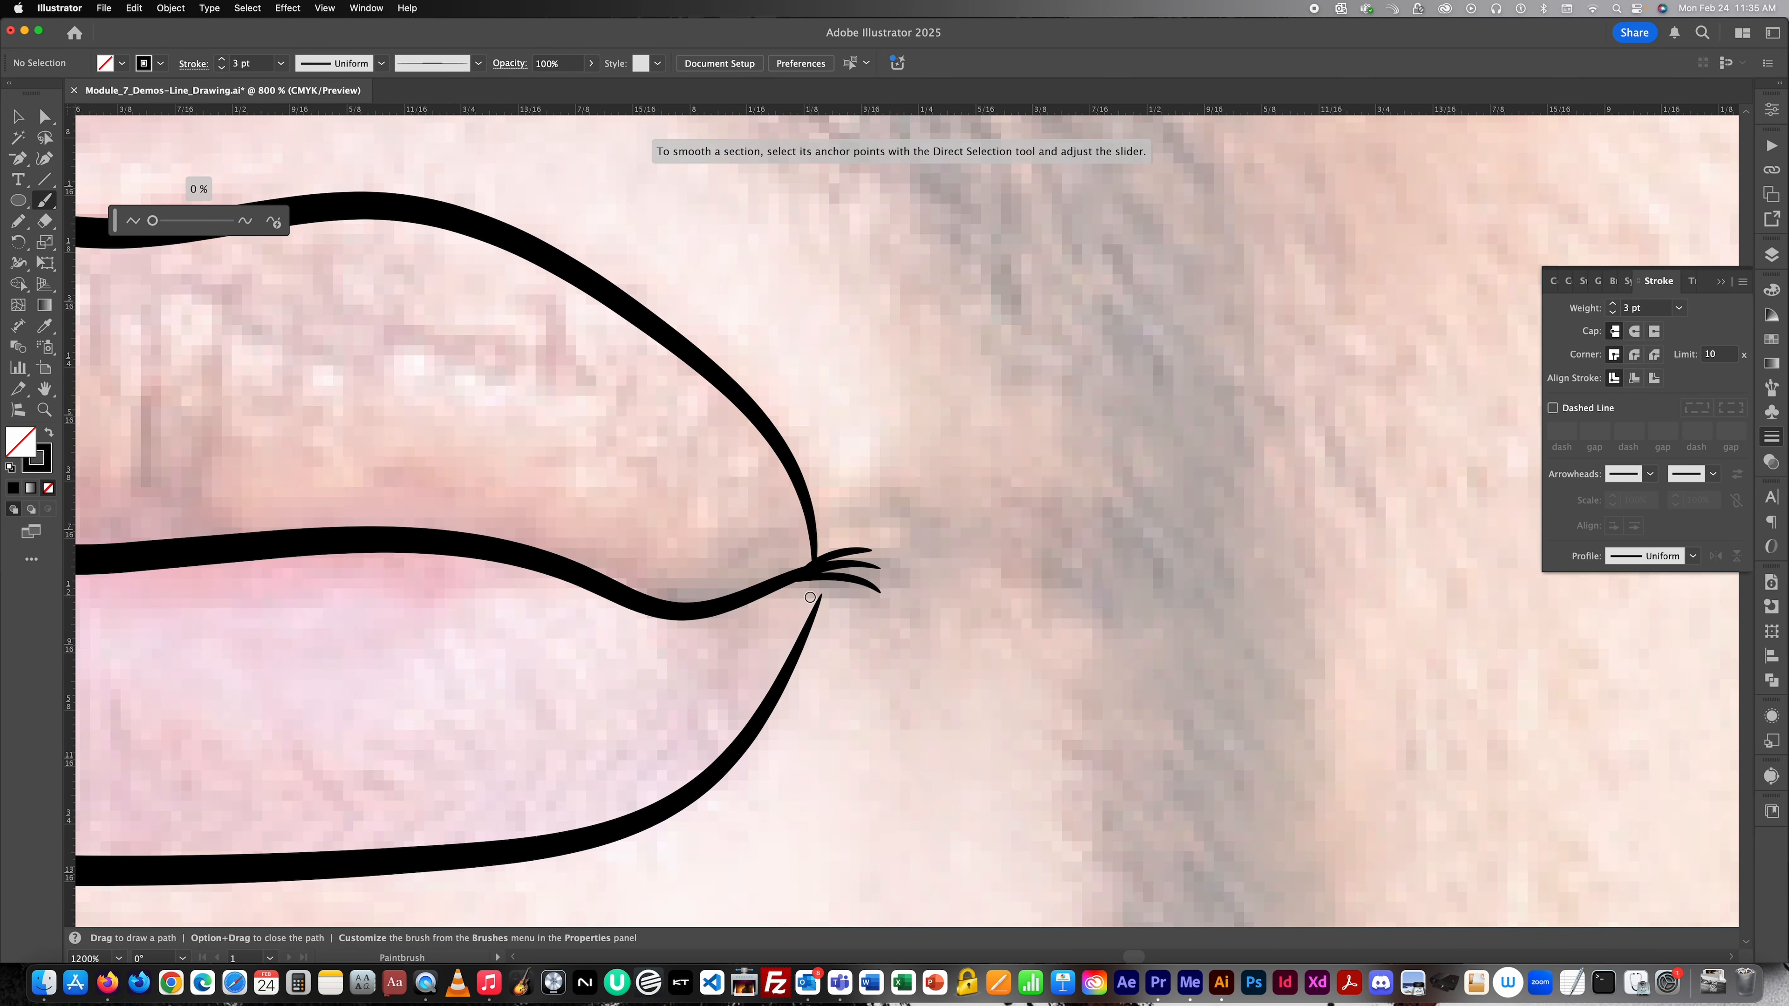
{"action": "mouse_move", "coordinate": [852, 556]}
{"action": "left_mouse_down"}
{"action": "mouse_move", "coordinate": [921, 544]}
{"action": "mouse_move", "coordinate": [859, 572]}
{"action": "left_mouse_up"}
{"action": "scroll", "coordinate": [859, 572], "scroll_direction": "down", "scroll_amount": 4}
{"action": "scroll", "coordinate": [894, 535], "scroll_direction": "up", "scroll_amount": 1}
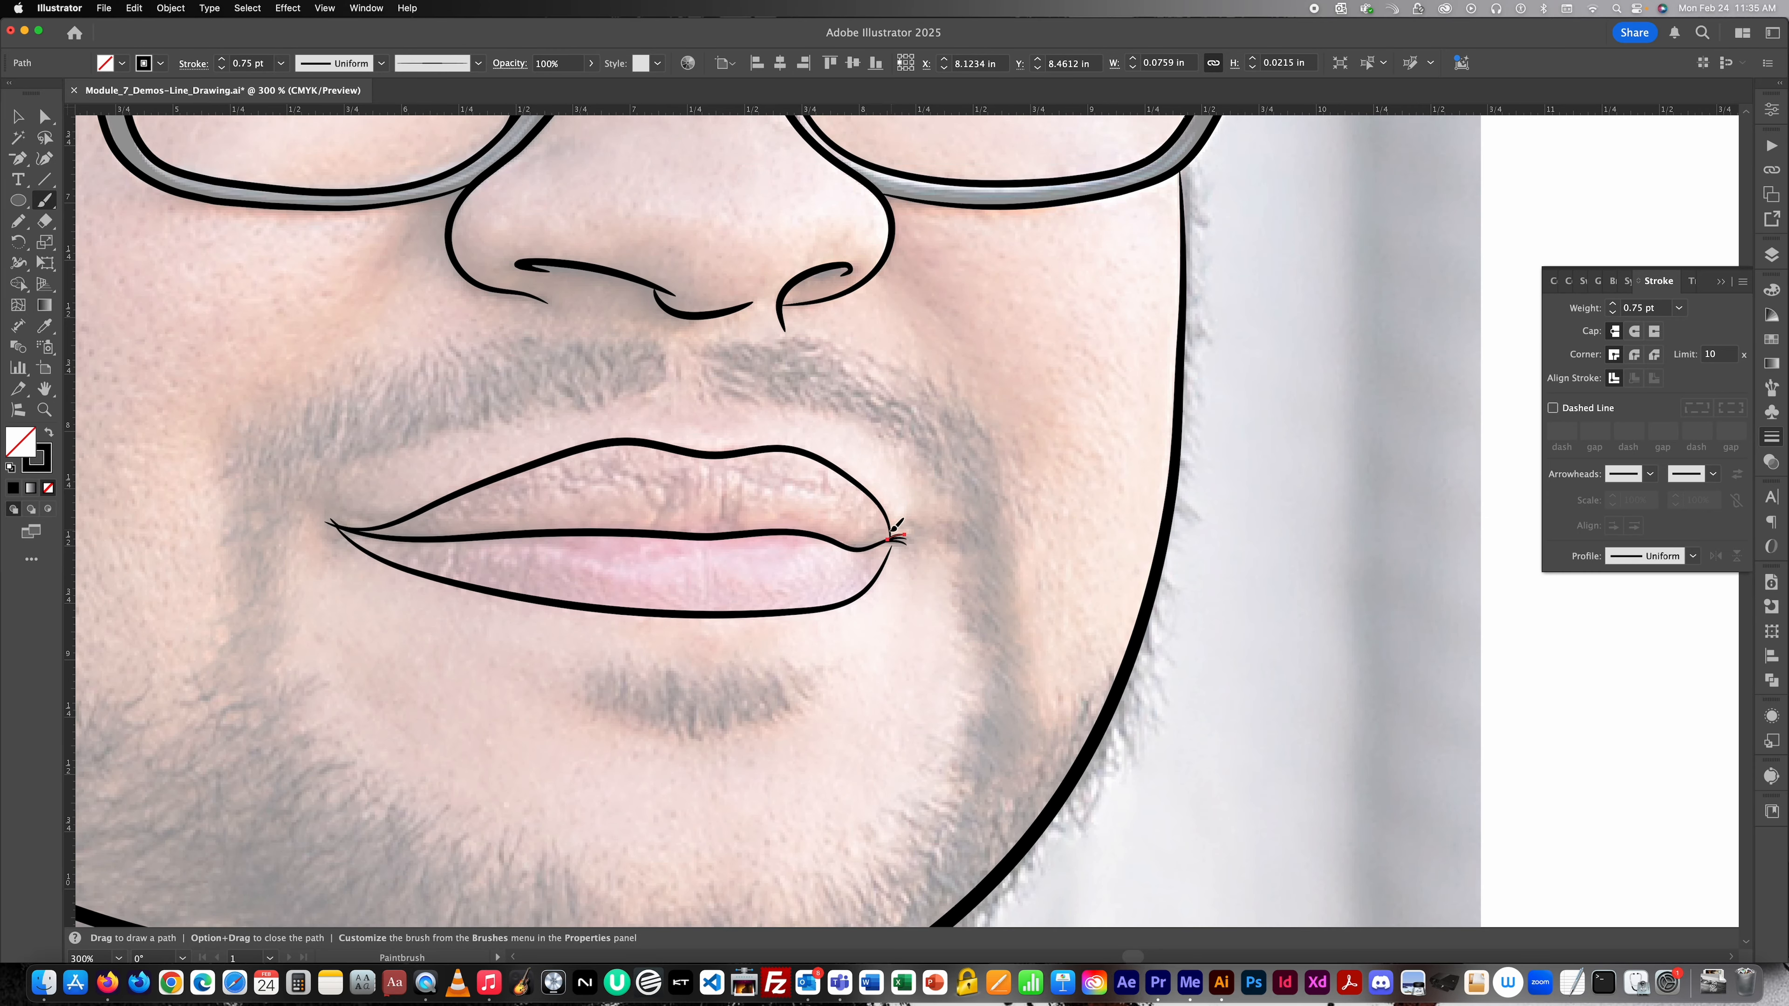
{"action": "scroll", "coordinate": [940, 511], "scroll_direction": "up", "scroll_amount": 2}
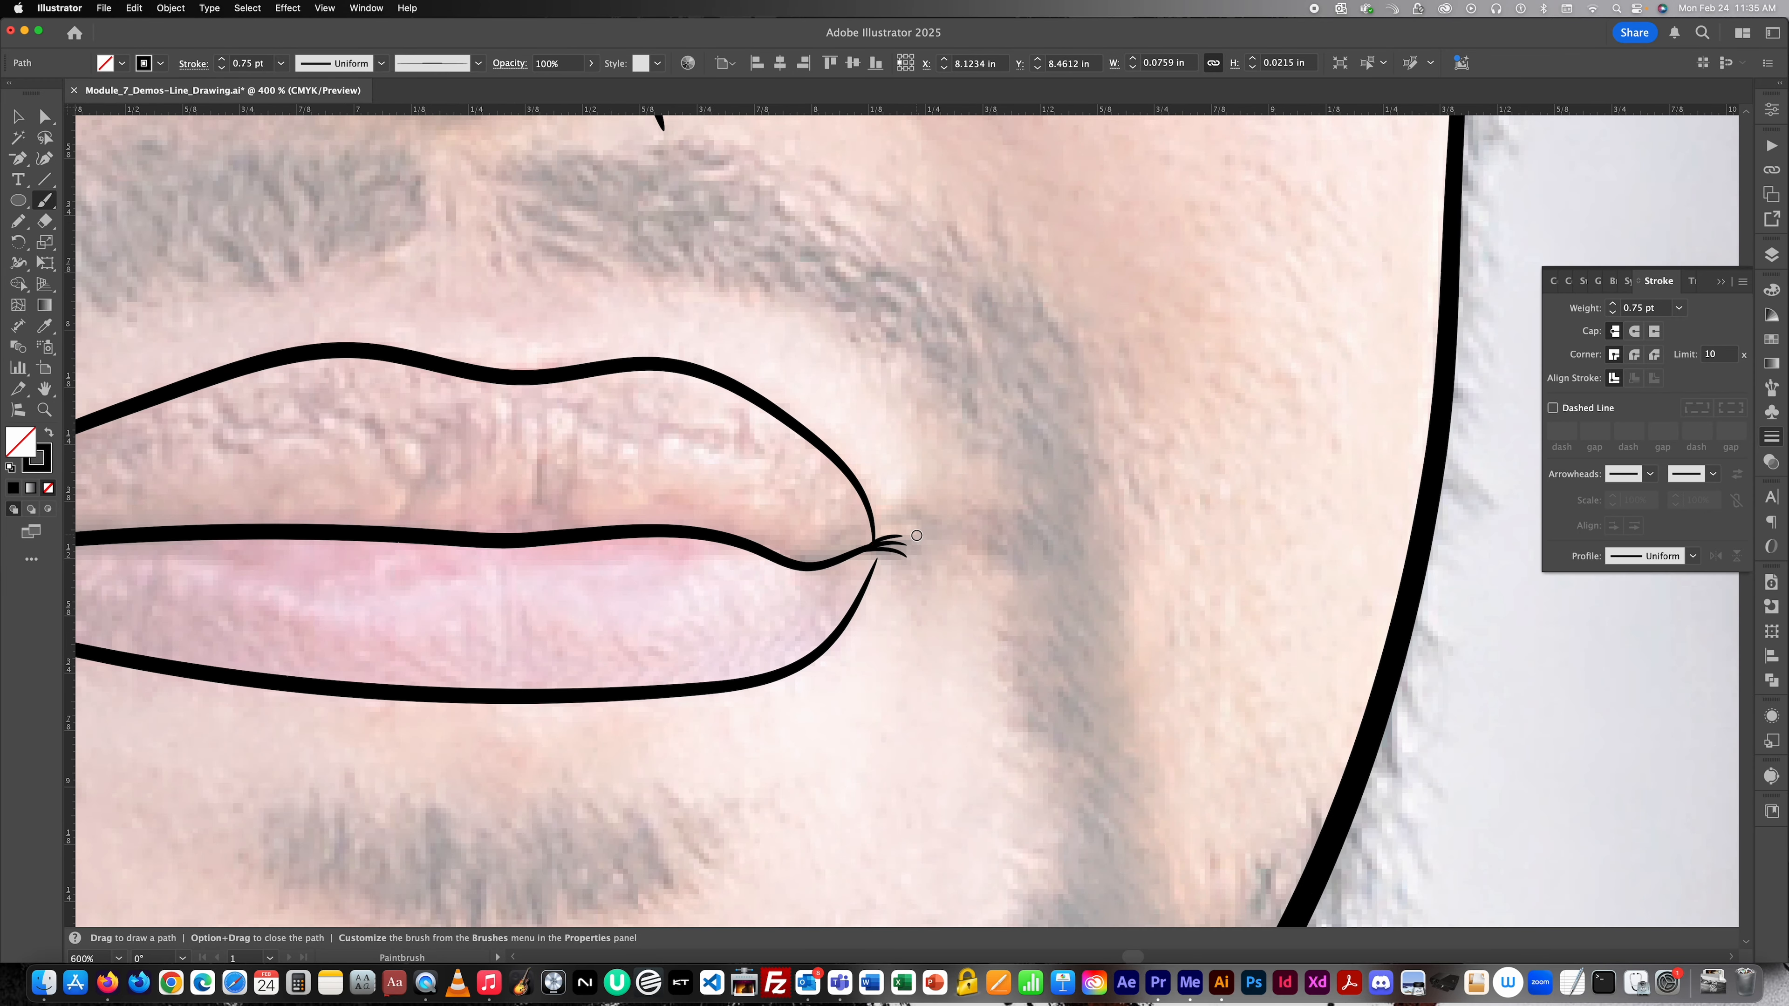
{"action": "left_click", "coordinate": [903, 539]}
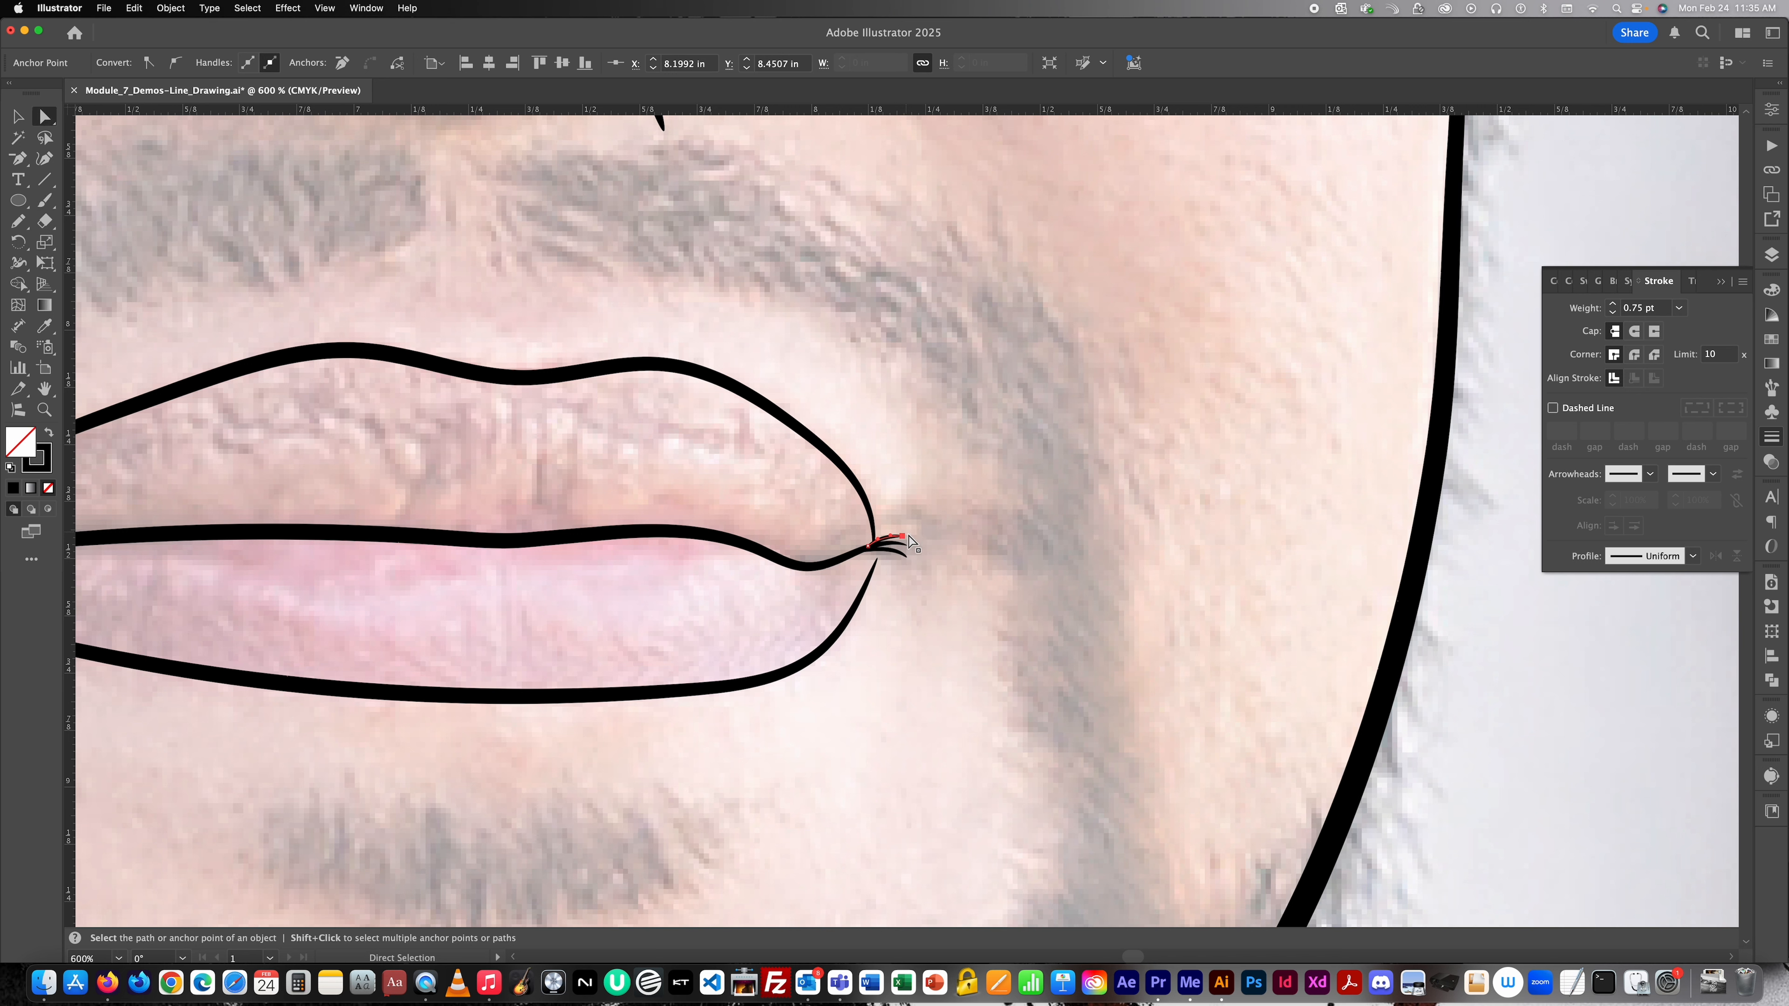
{"action": "left_click_drag", "start_coordinate": [906, 540], "coordinate": [939, 524]}
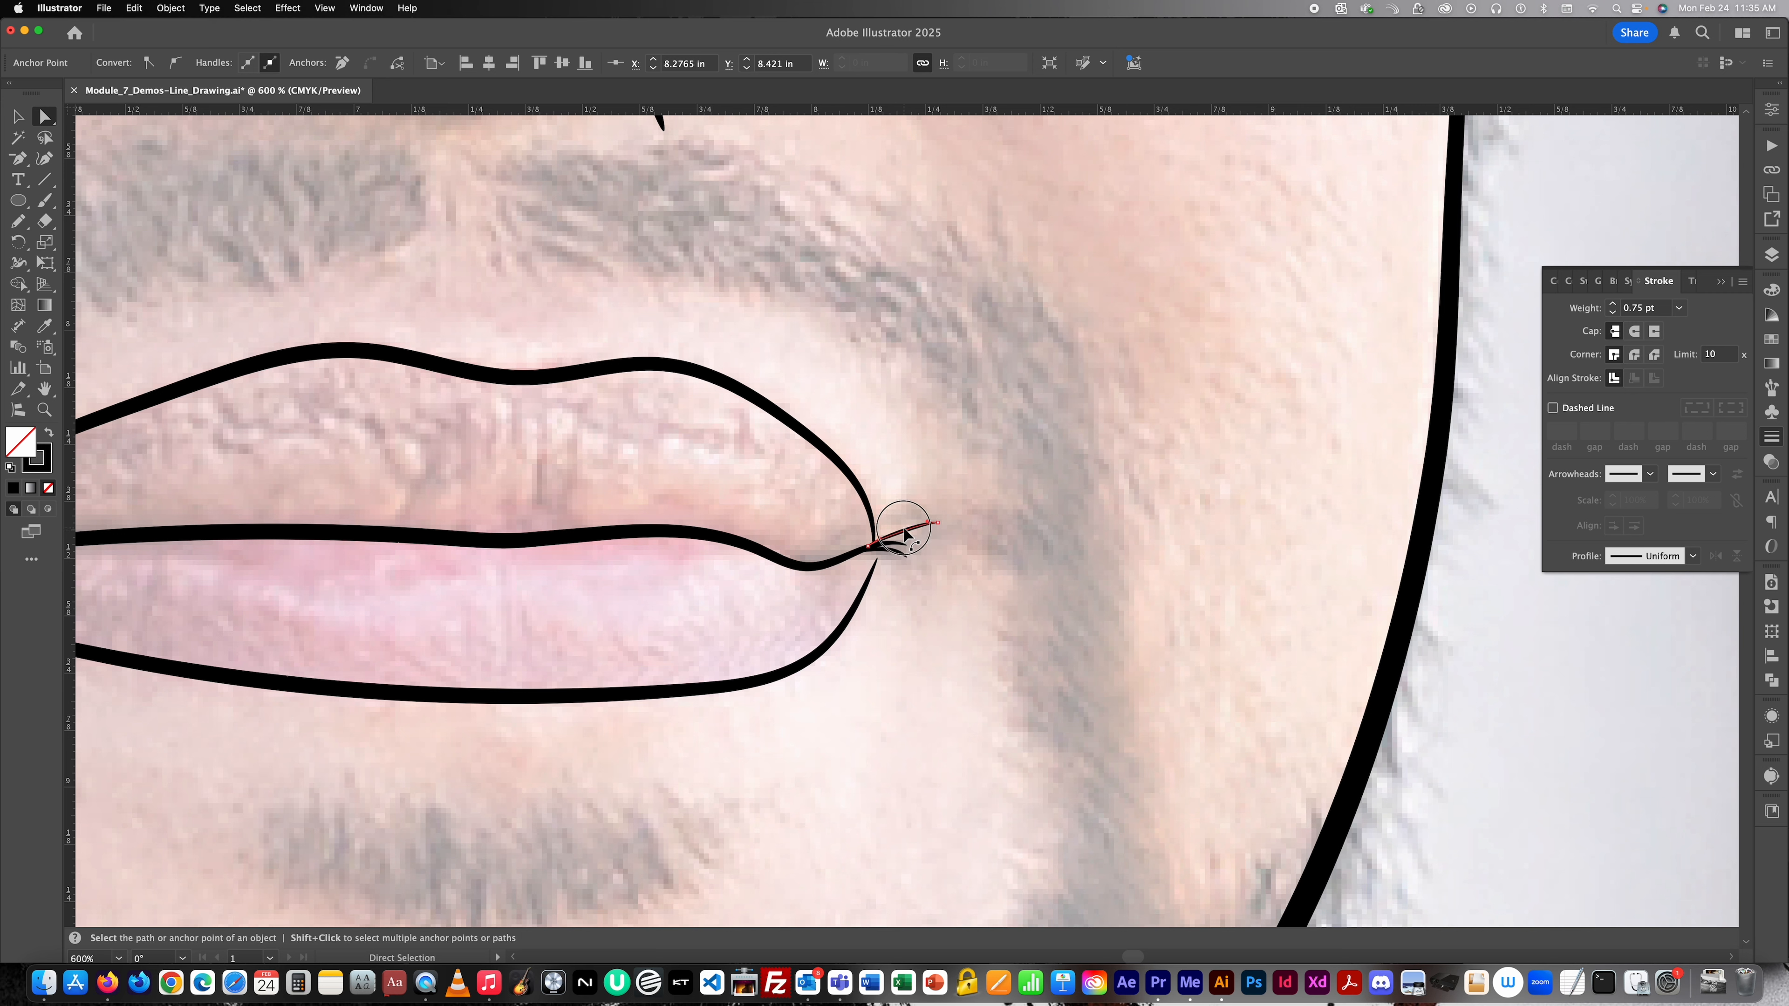
{"action": "left_click", "coordinate": [880, 530]}
{"action": "left_click", "coordinate": [880, 530]}
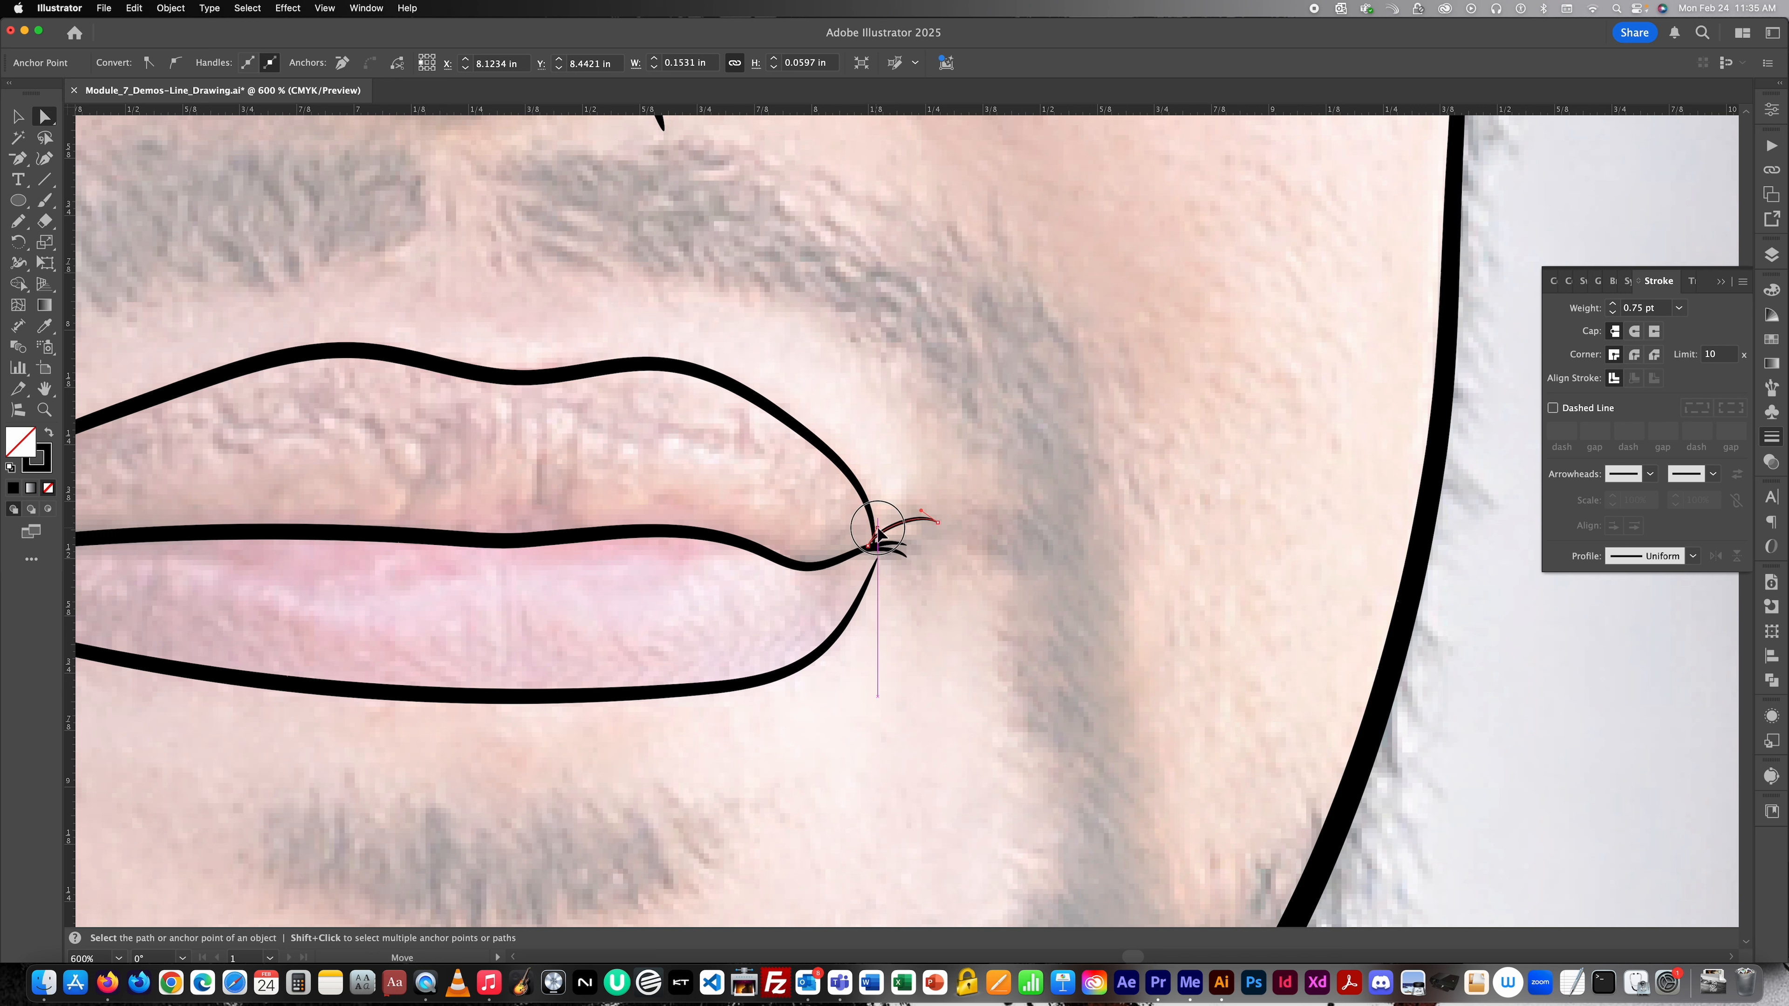
{"action": "left_click_drag", "start_coordinate": [878, 525], "coordinate": [922, 576]}
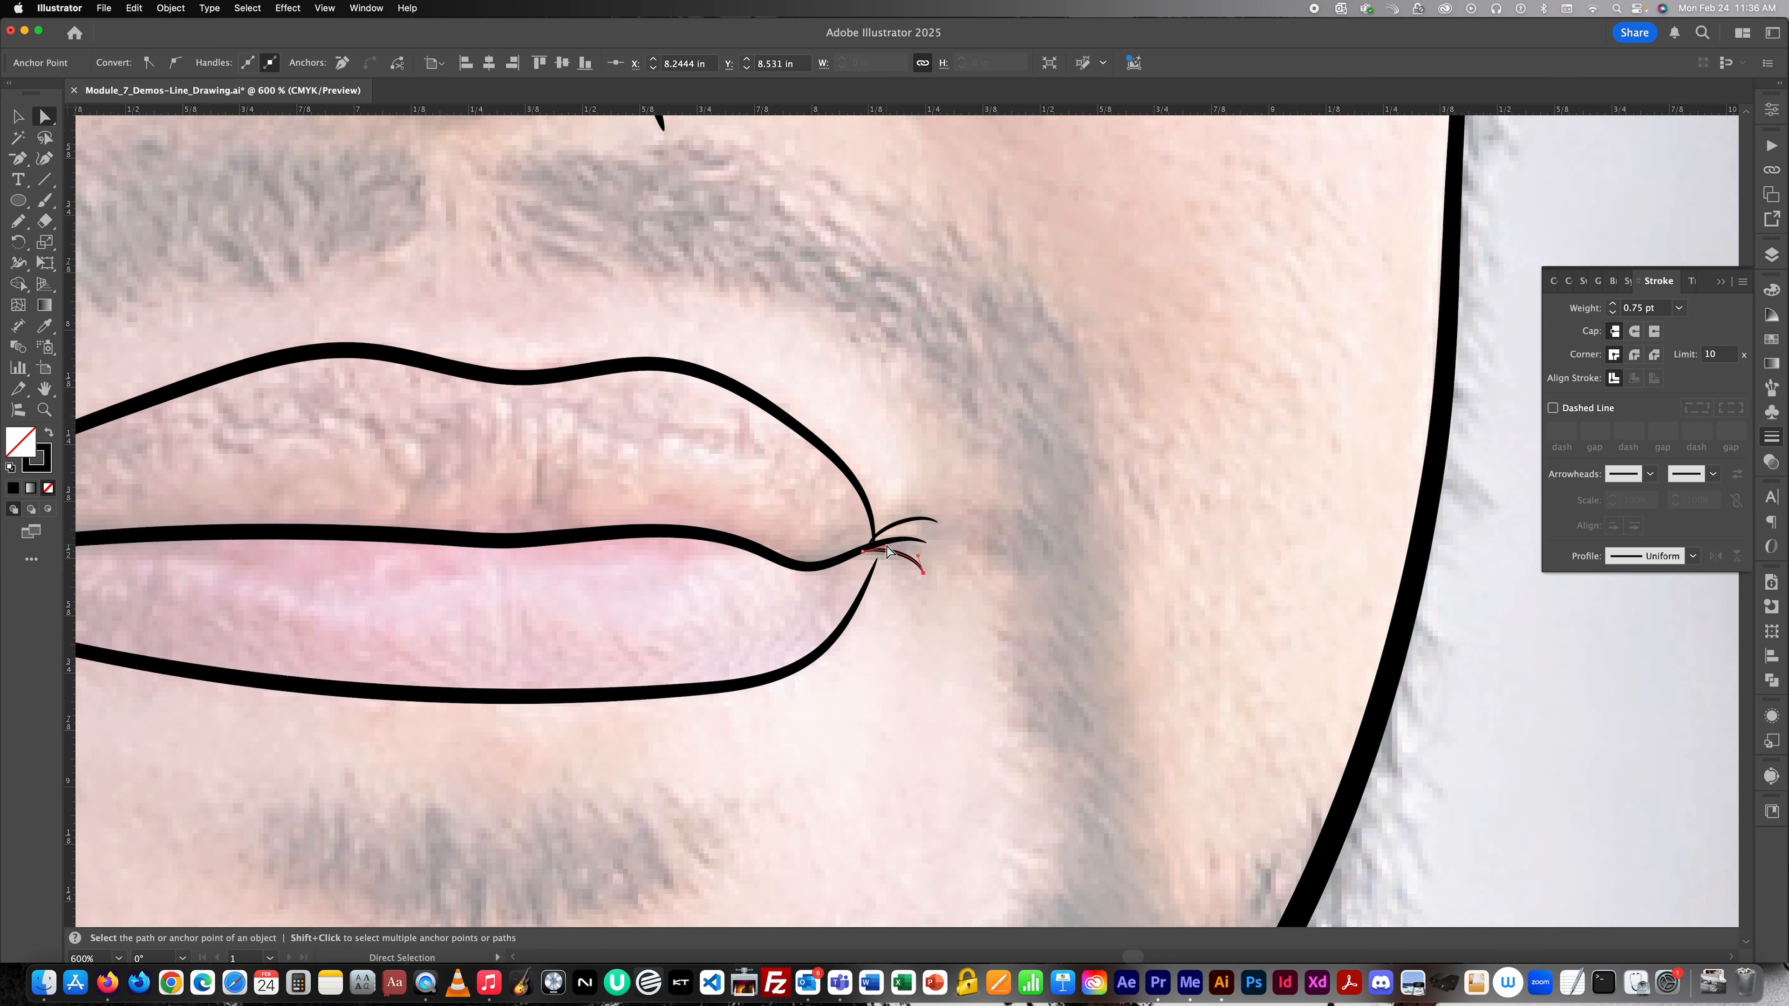
Reshape the top 0.75 pt crease at the far mouth corner by adjusting its handles, so it leaves the corner flat and arches upward.
{"action": "left_click", "coordinate": [963, 546]}
{"action": "scroll", "coordinate": [972, 526], "scroll_direction": "down", "scroll_amount": 2}
{"action": "scroll", "coordinate": [935, 532], "scroll_direction": "up", "scroll_amount": 4}
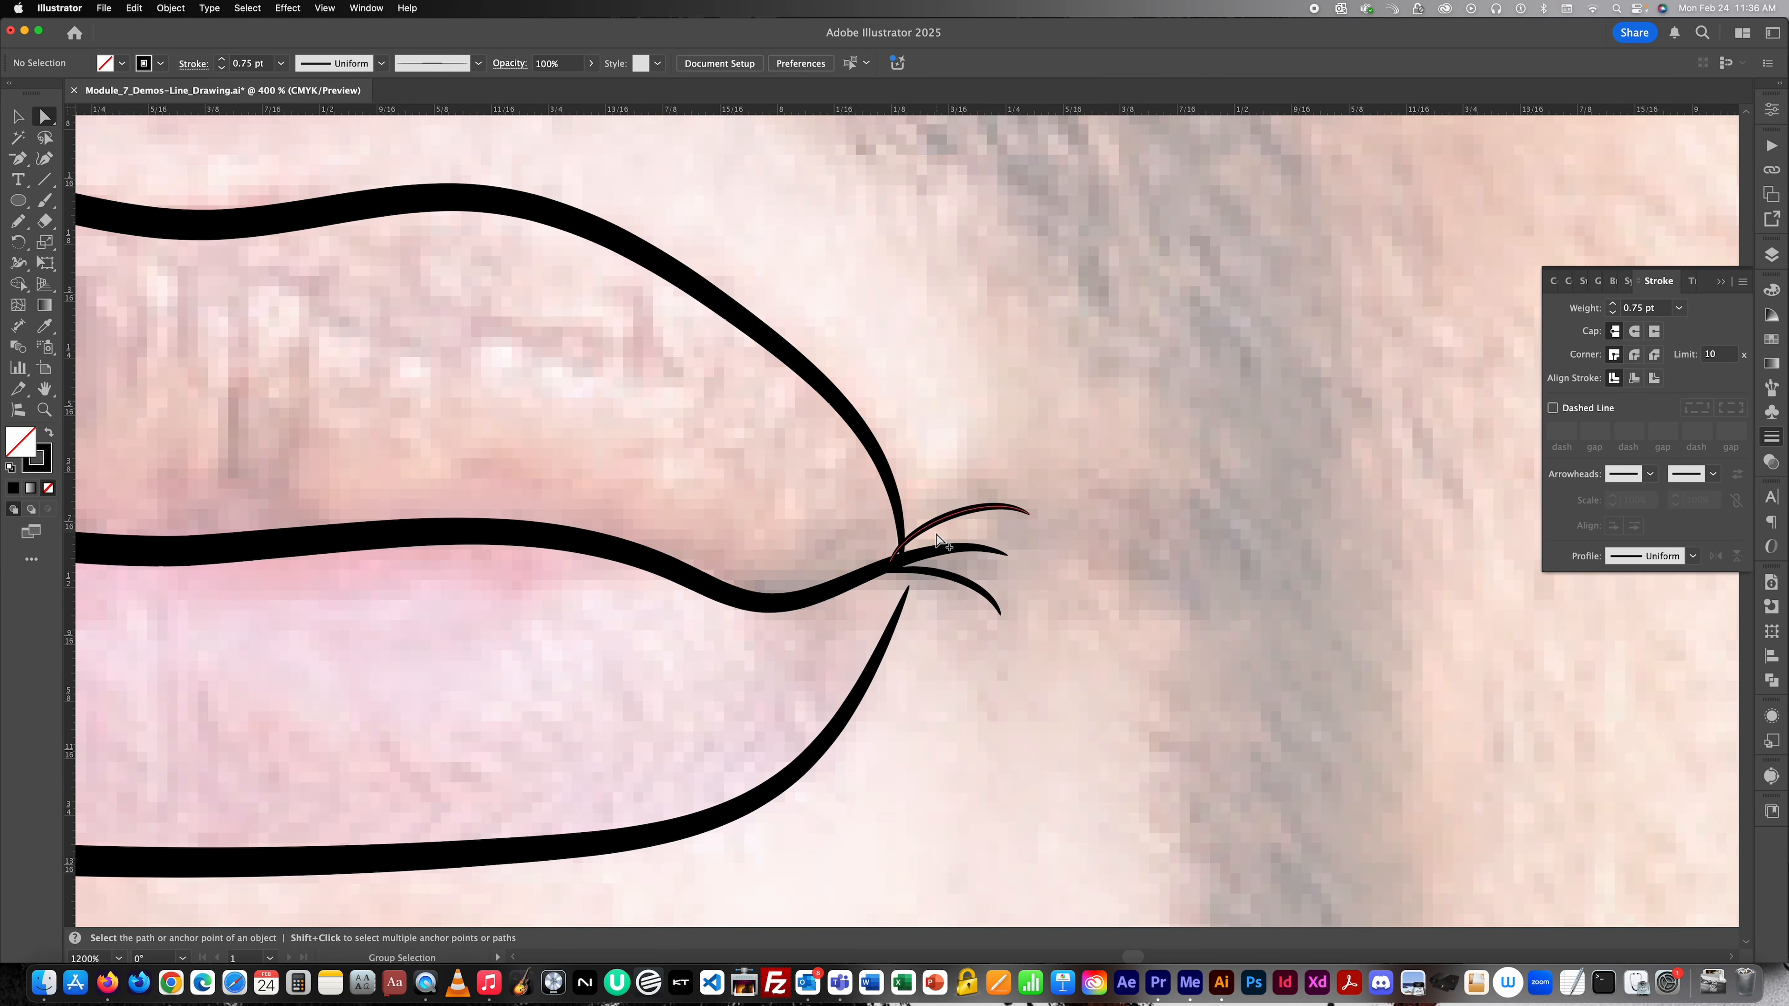
{"action": "left_click", "coordinate": [923, 535]}
{"action": "left_click", "coordinate": [890, 561]}
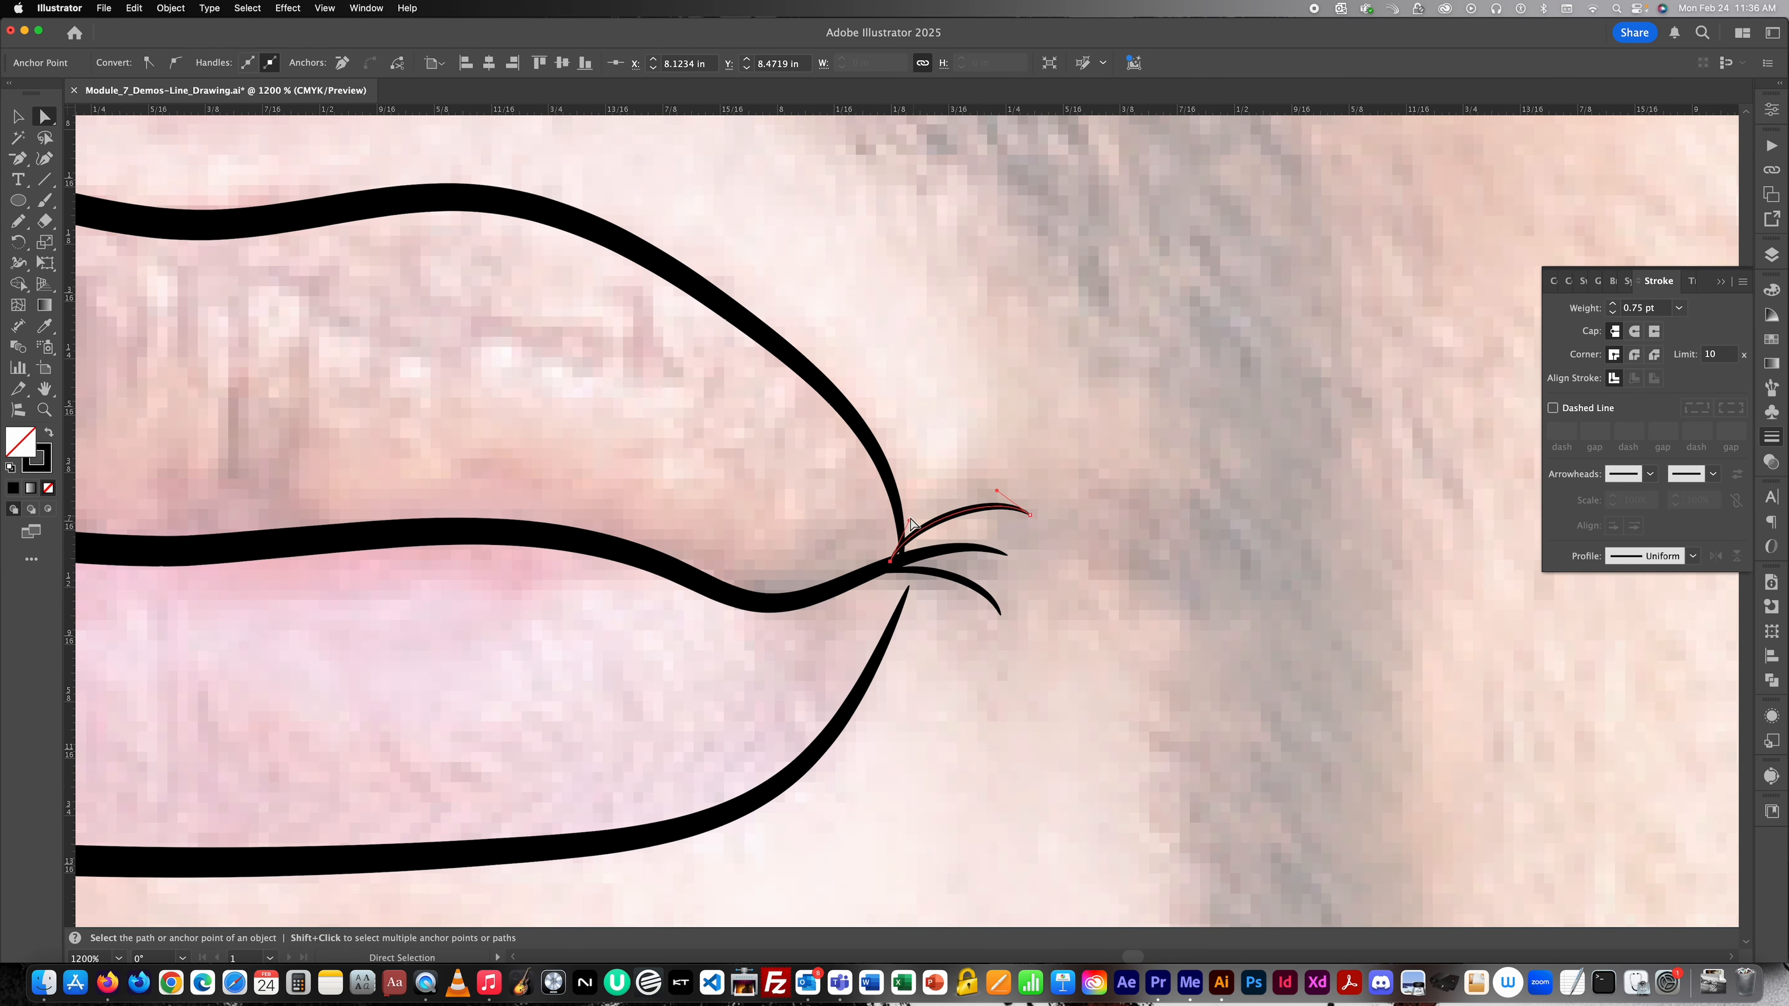
{"action": "left_click_drag", "start_coordinate": [910, 521], "coordinate": [929, 553]}
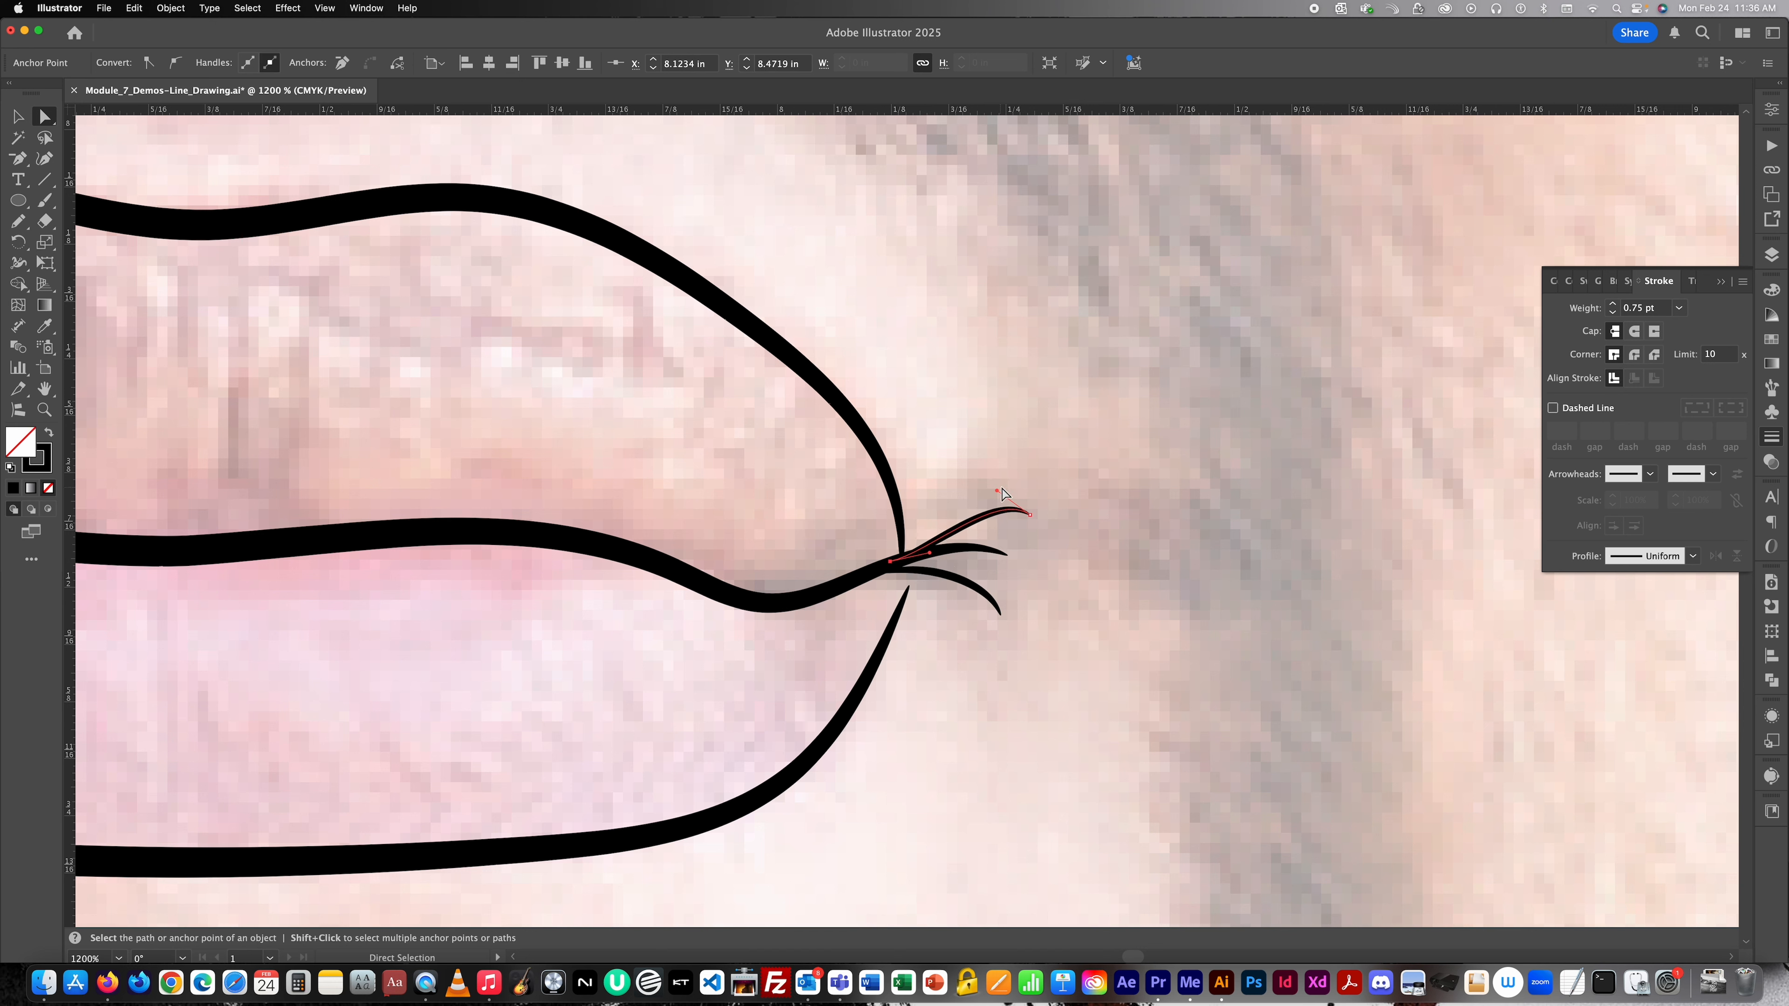
{"action": "left_click_drag", "start_coordinate": [996, 490], "coordinate": [950, 483]}
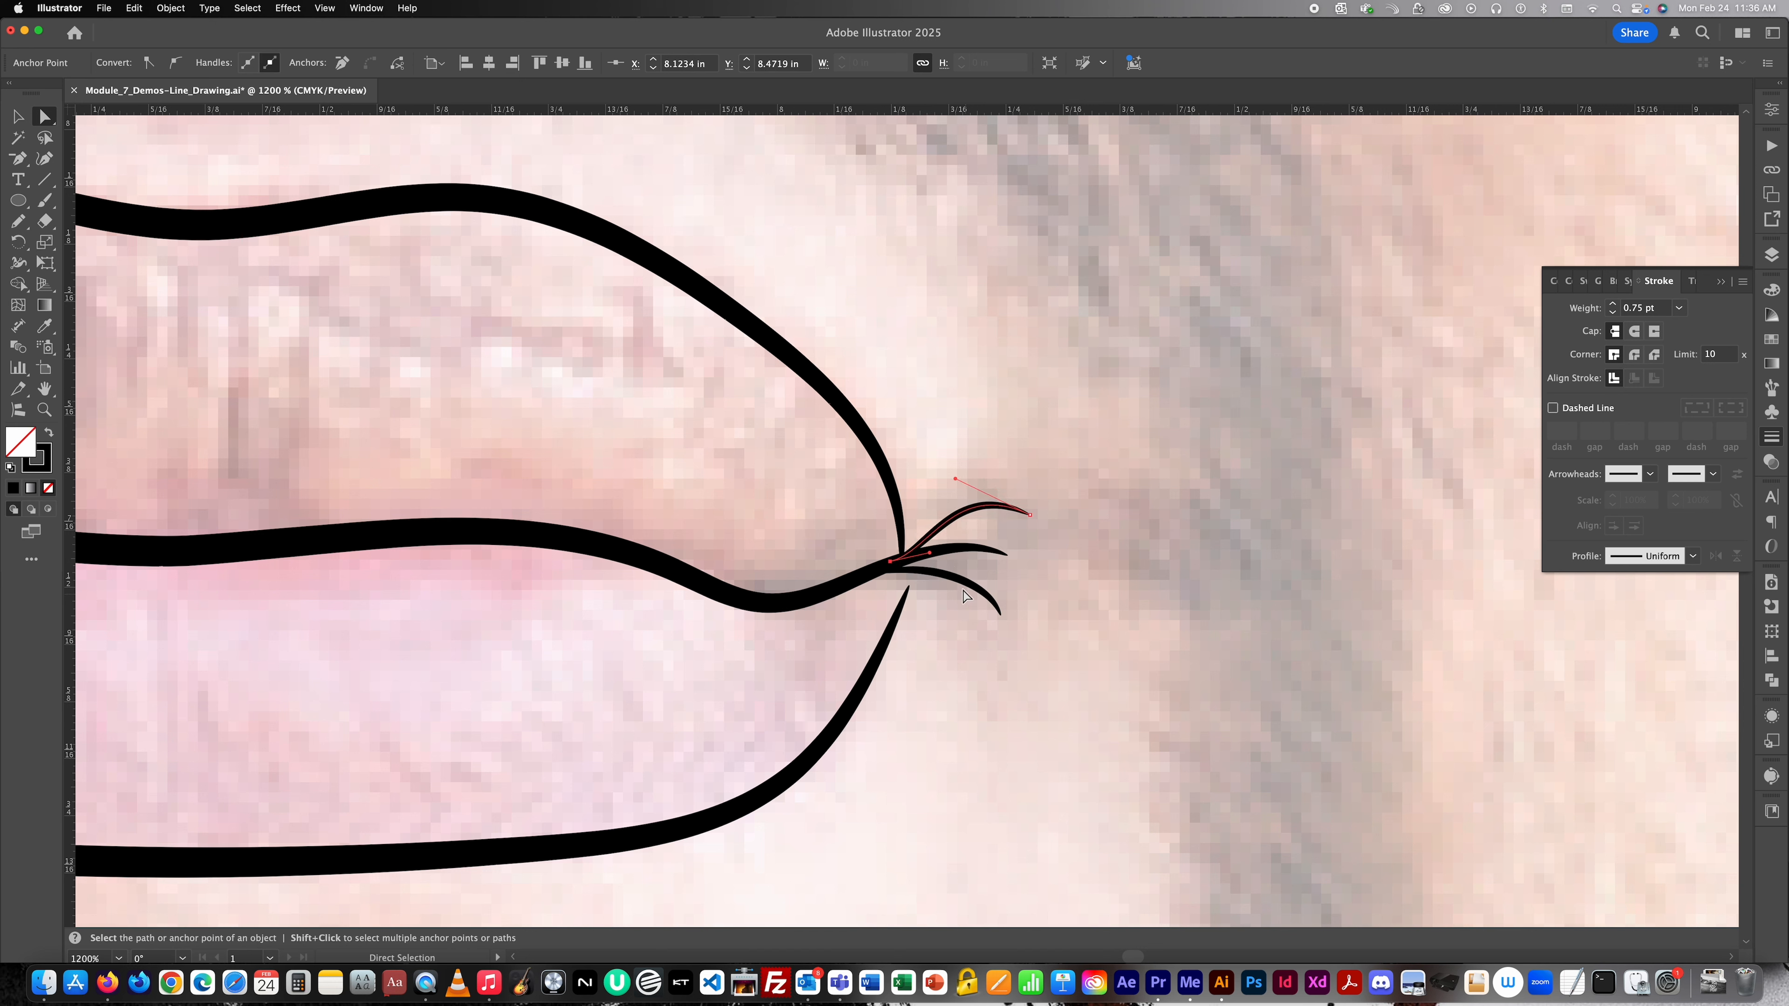
Adjust the bottom crease and pull the lower lip line's end anchor up to meet the center mouth line at the far corner.
{"action": "left_click", "coordinate": [902, 570]}
{"action": "left_click", "coordinate": [934, 572]}
{"action": "mouse_move", "coordinate": [925, 563]}
{"action": "left_mouse_down"}
{"action": "mouse_move", "coordinate": [930, 543]}
{"action": "mouse_move", "coordinate": [904, 559]}
{"action": "left_mouse_up"}
{"action": "key", "text": "super+z"}
{"action": "left_click", "coordinate": [931, 570]}
{"action": "left_click", "coordinate": [903, 602]}
{"action": "left_click_drag", "start_coordinate": [872, 628], "coordinate": [890, 654]}
{"action": "key", "text": "super+z"}
{"action": "left_click", "coordinate": [902, 562]}
{"action": "left_click", "coordinate": [954, 600]}
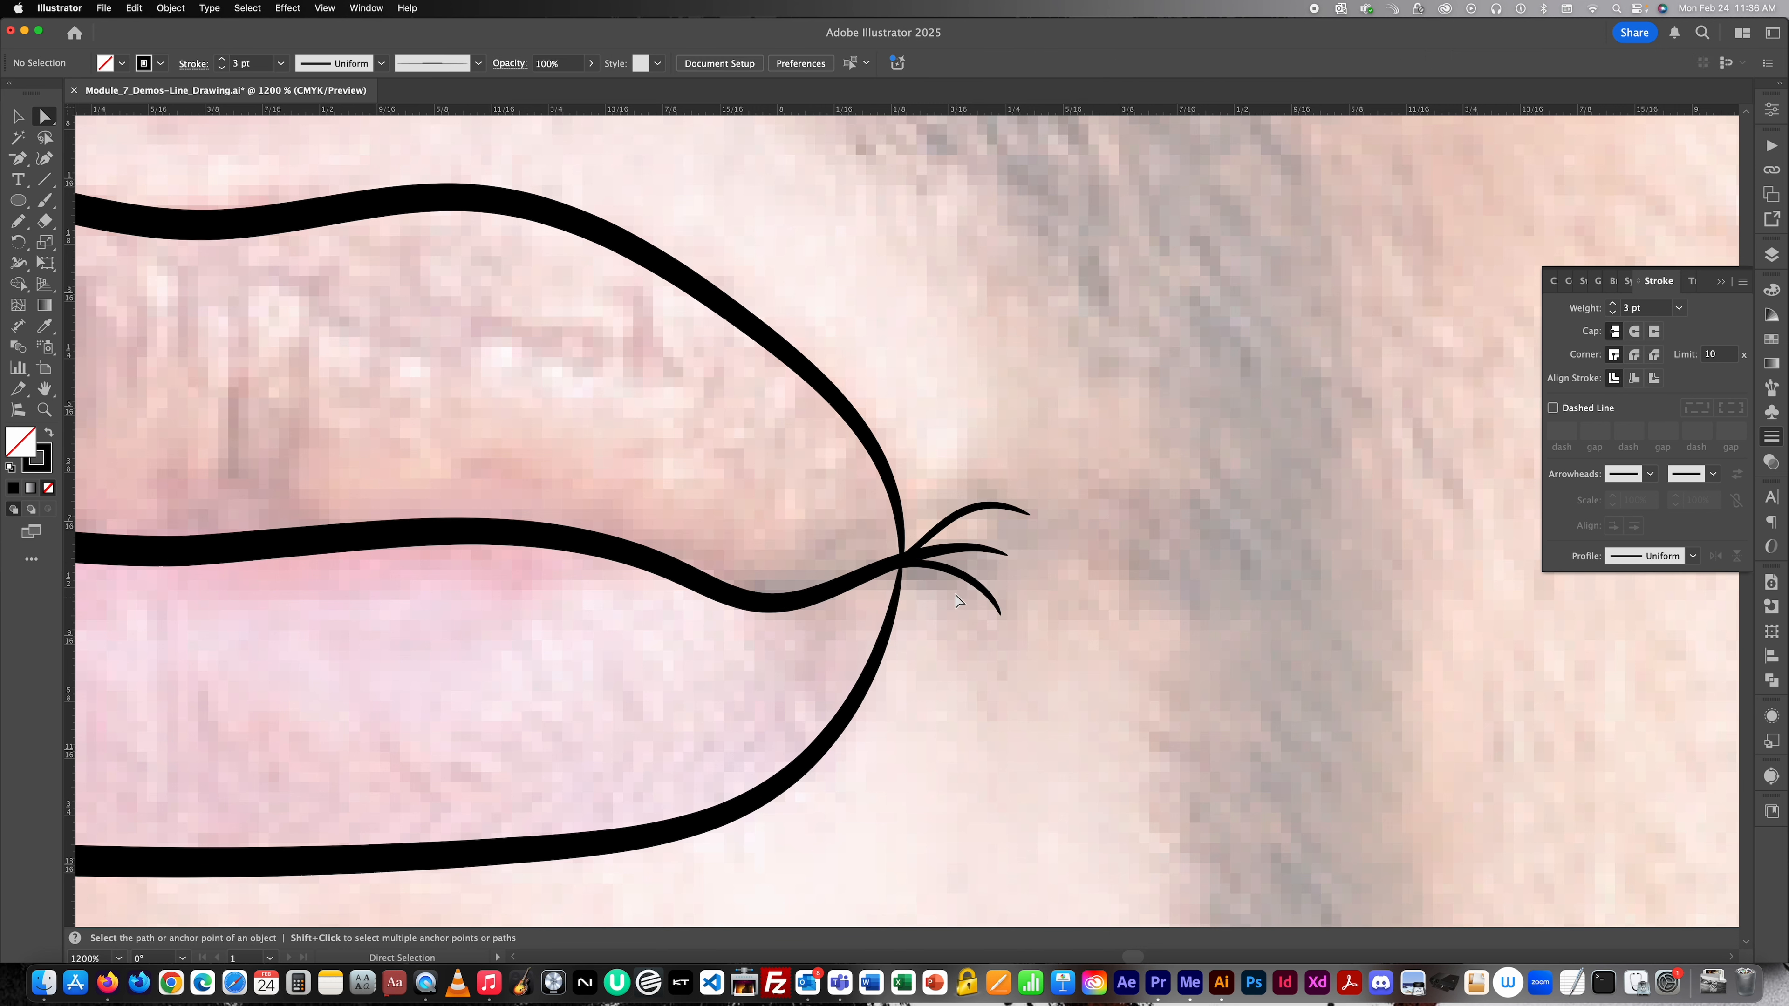
Move the inner ends of the top and bottom creases back along the center mouth line and smooth the bottom crease's curve.
{"action": "left_click", "coordinate": [914, 548]}
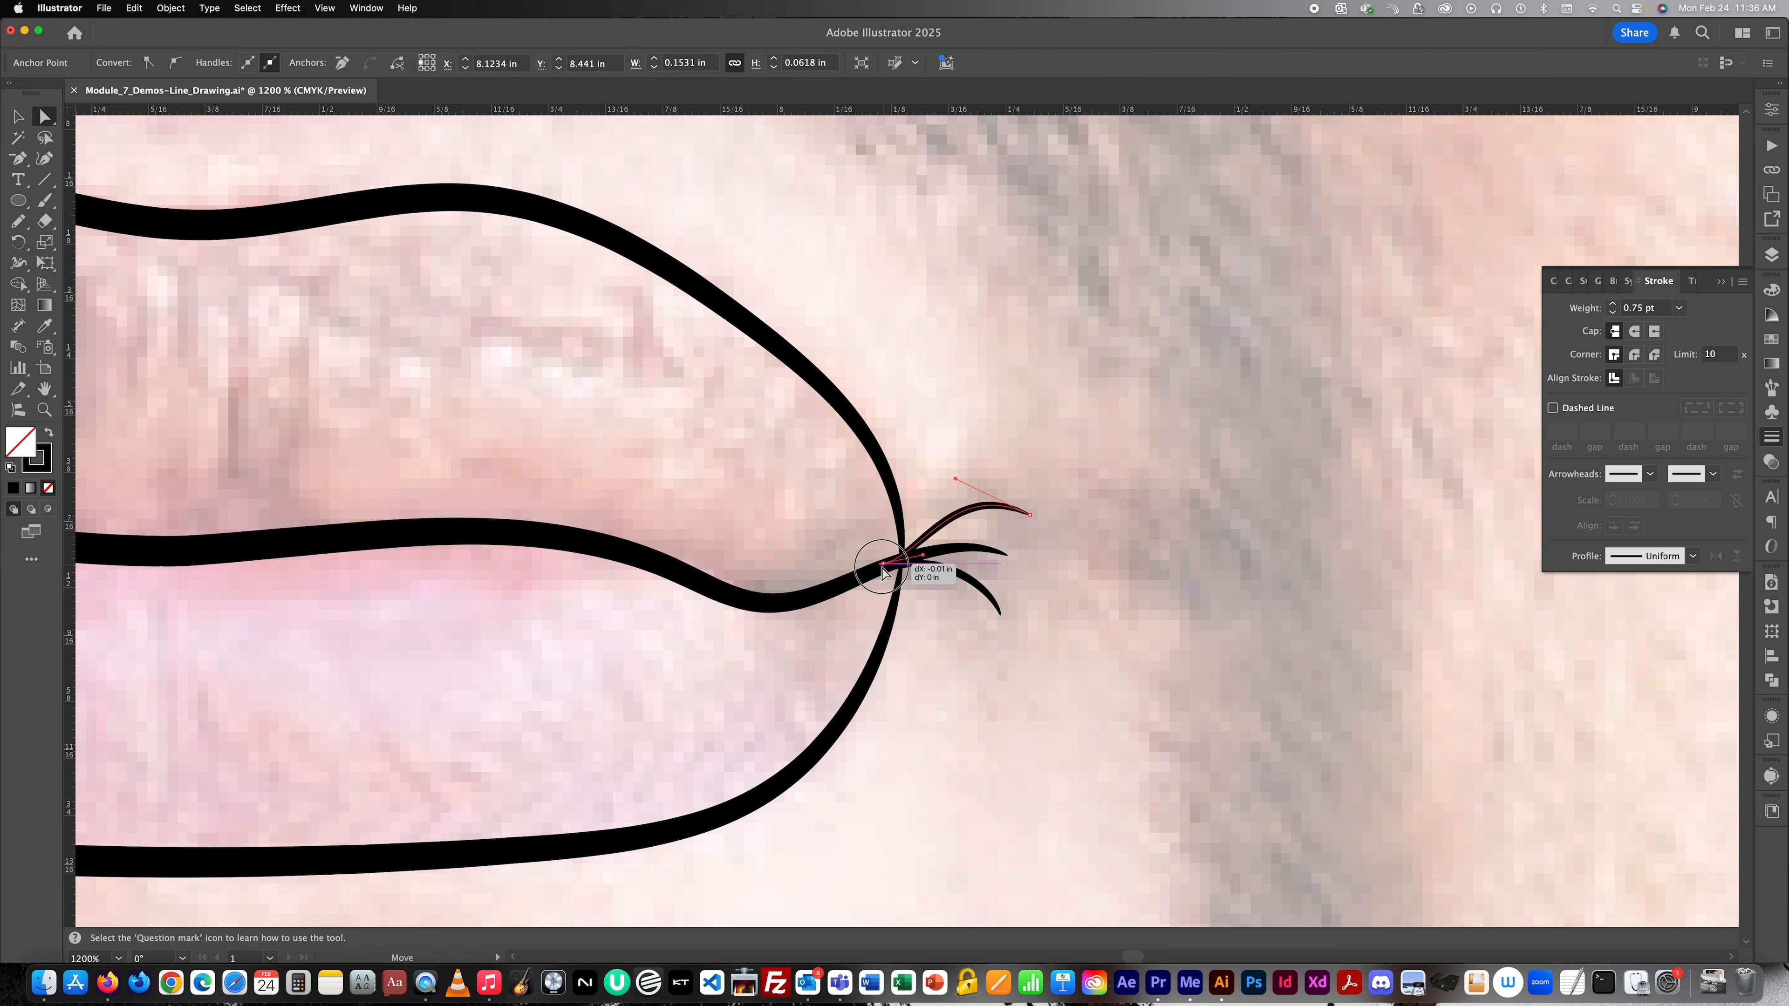
{"action": "left_click", "coordinate": [903, 562]}
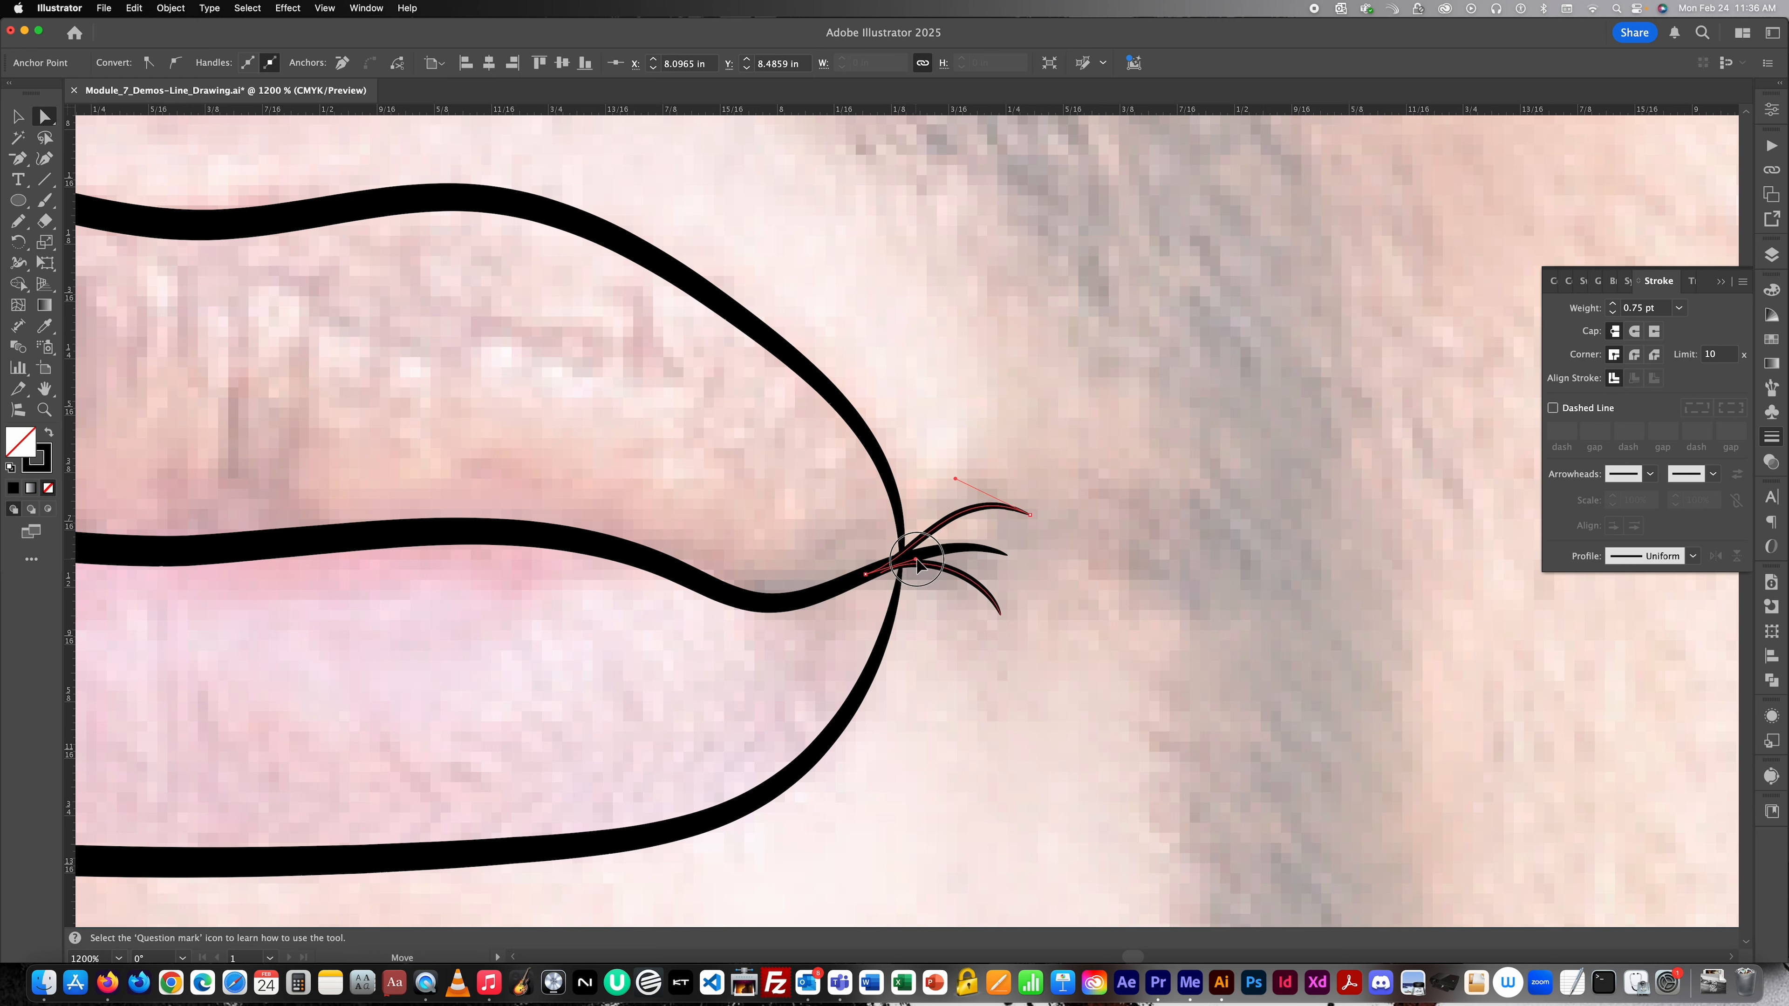
{"action": "left_click", "coordinate": [900, 572]}
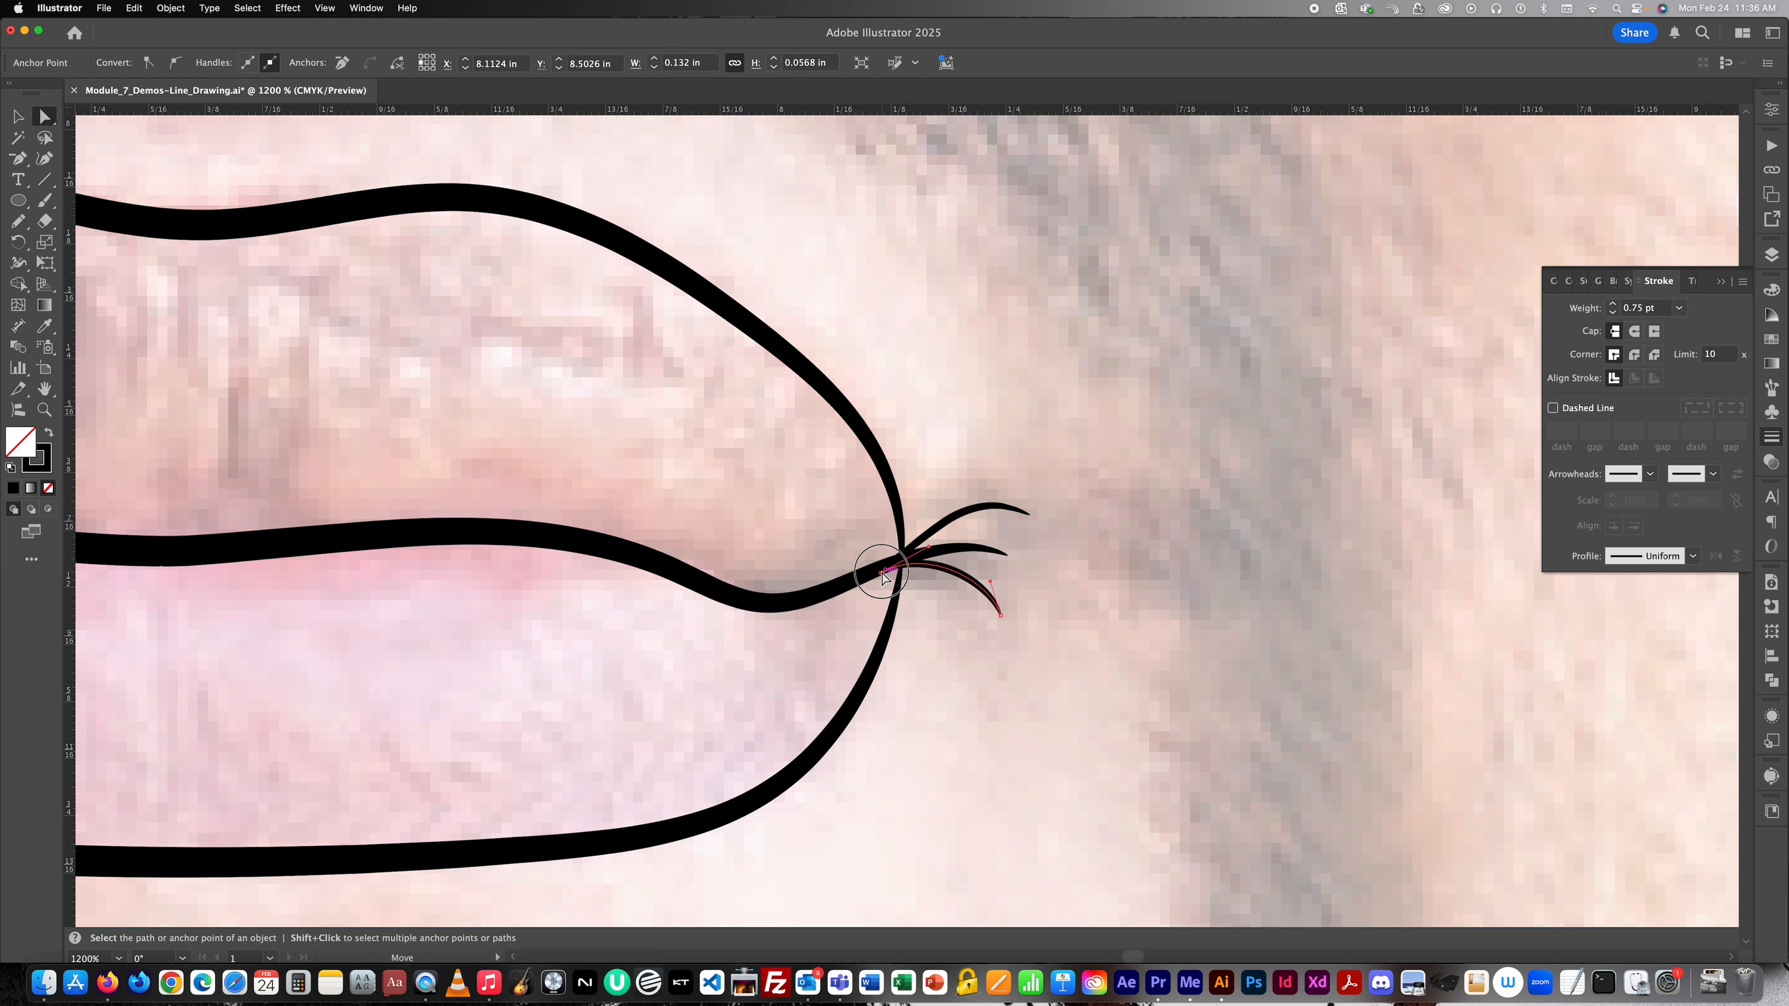
{"action": "left_click", "coordinate": [914, 554]}
{"action": "left_click_drag", "start_coordinate": [914, 551], "coordinate": [933, 550]}
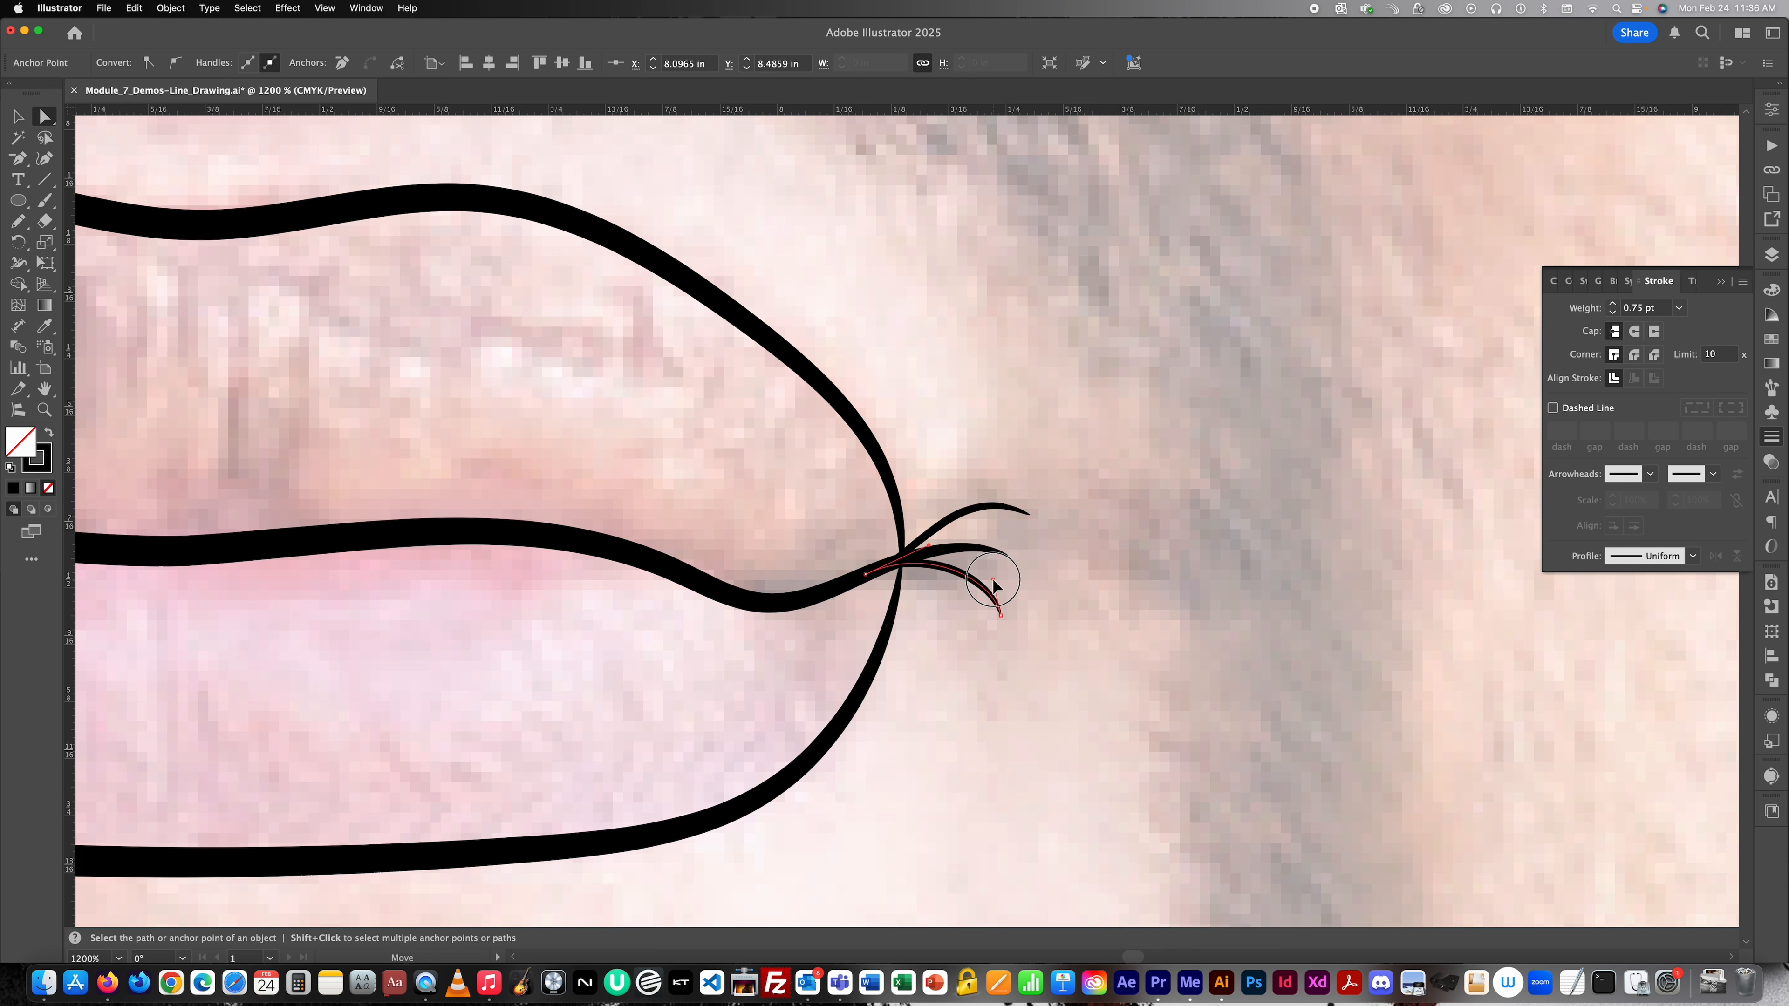
{"action": "left_click", "coordinate": [960, 570]}
Set the stroke weight of the top and bottom far-corner creases to 1 pt and compare them with the whole face.
{"action": "left_click", "coordinate": [966, 510]}
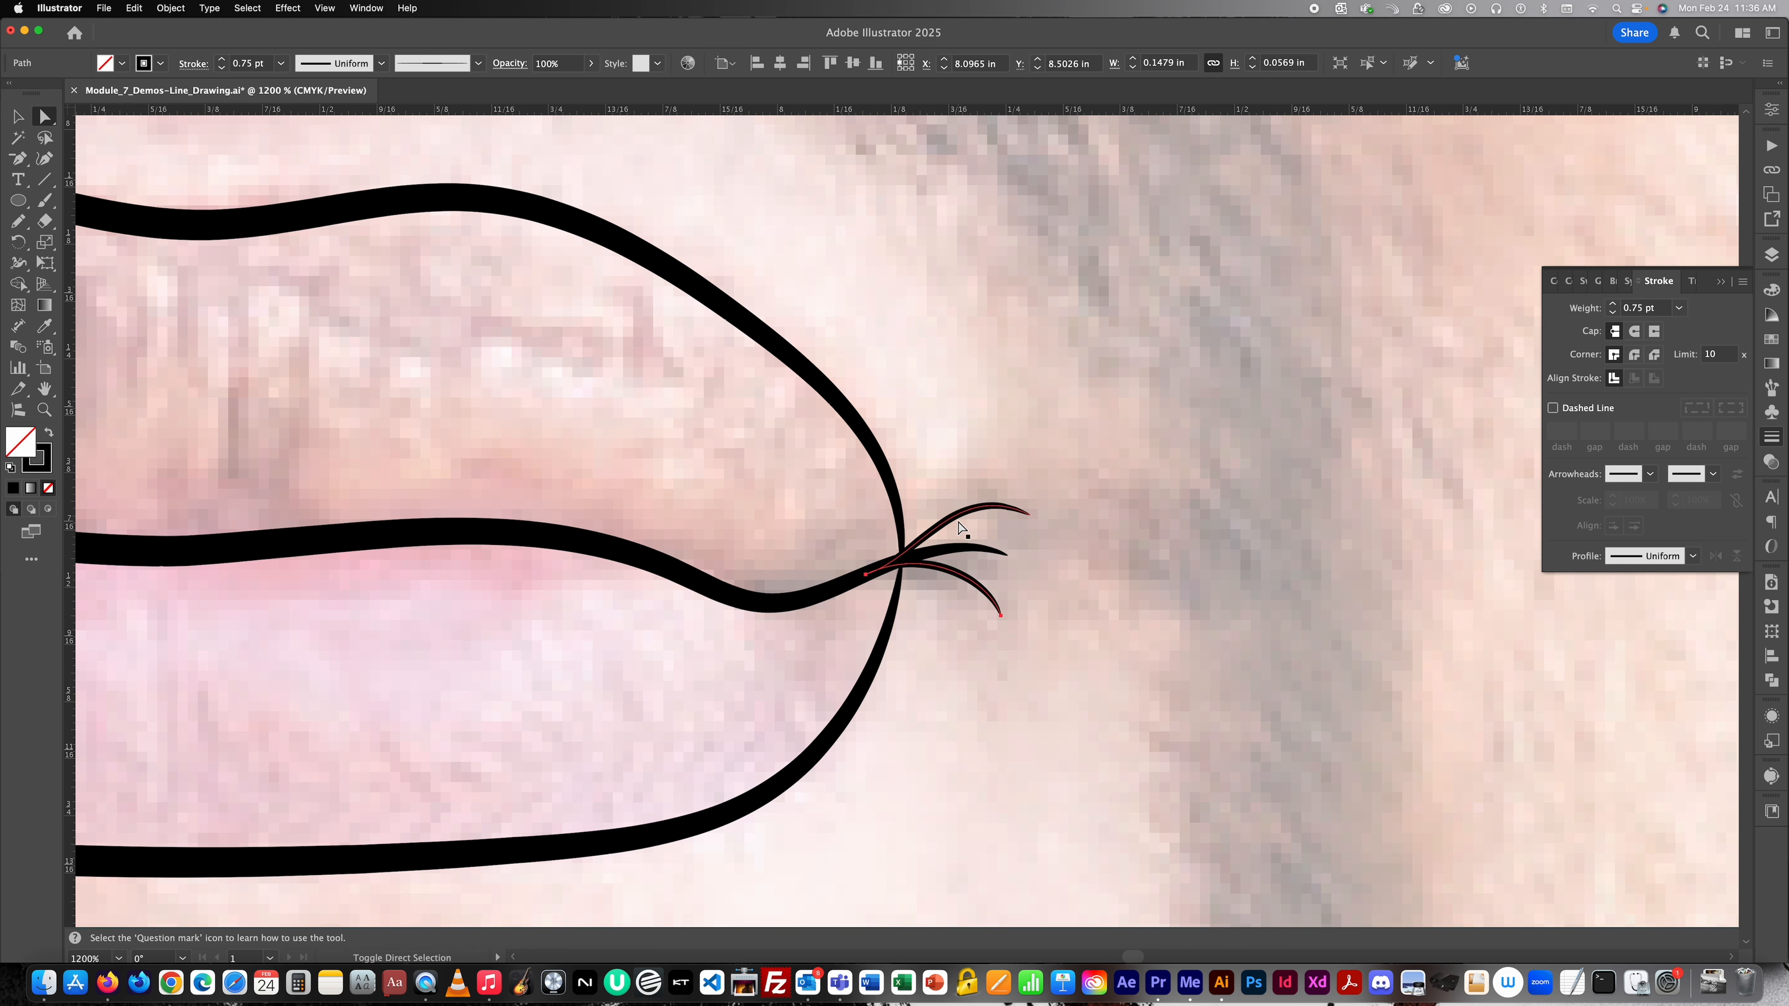
{"action": "left_click", "coordinate": [1612, 304]}
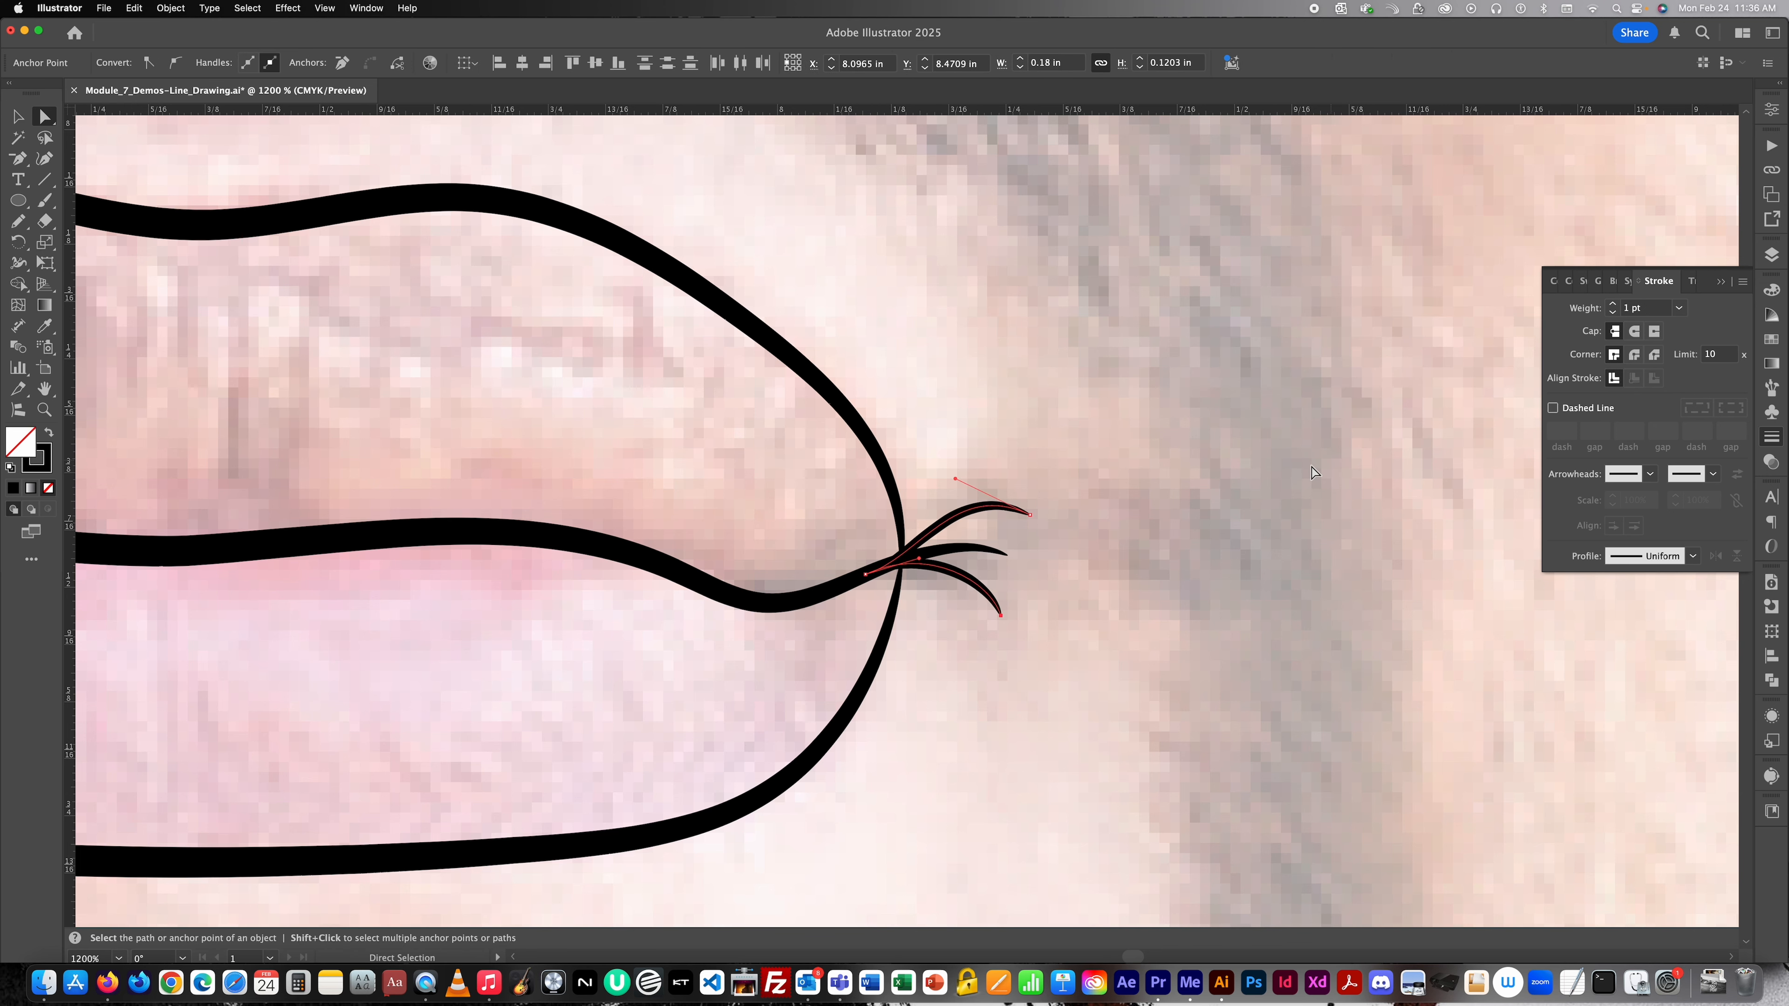
{"action": "left_click", "coordinate": [1237, 523]}
{"action": "scroll", "coordinate": [1145, 534], "scroll_direction": "down", "scroll_amount": 2}
{"action": "scroll", "coordinate": [1145, 539], "scroll_direction": "down", "scroll_amount": 4}
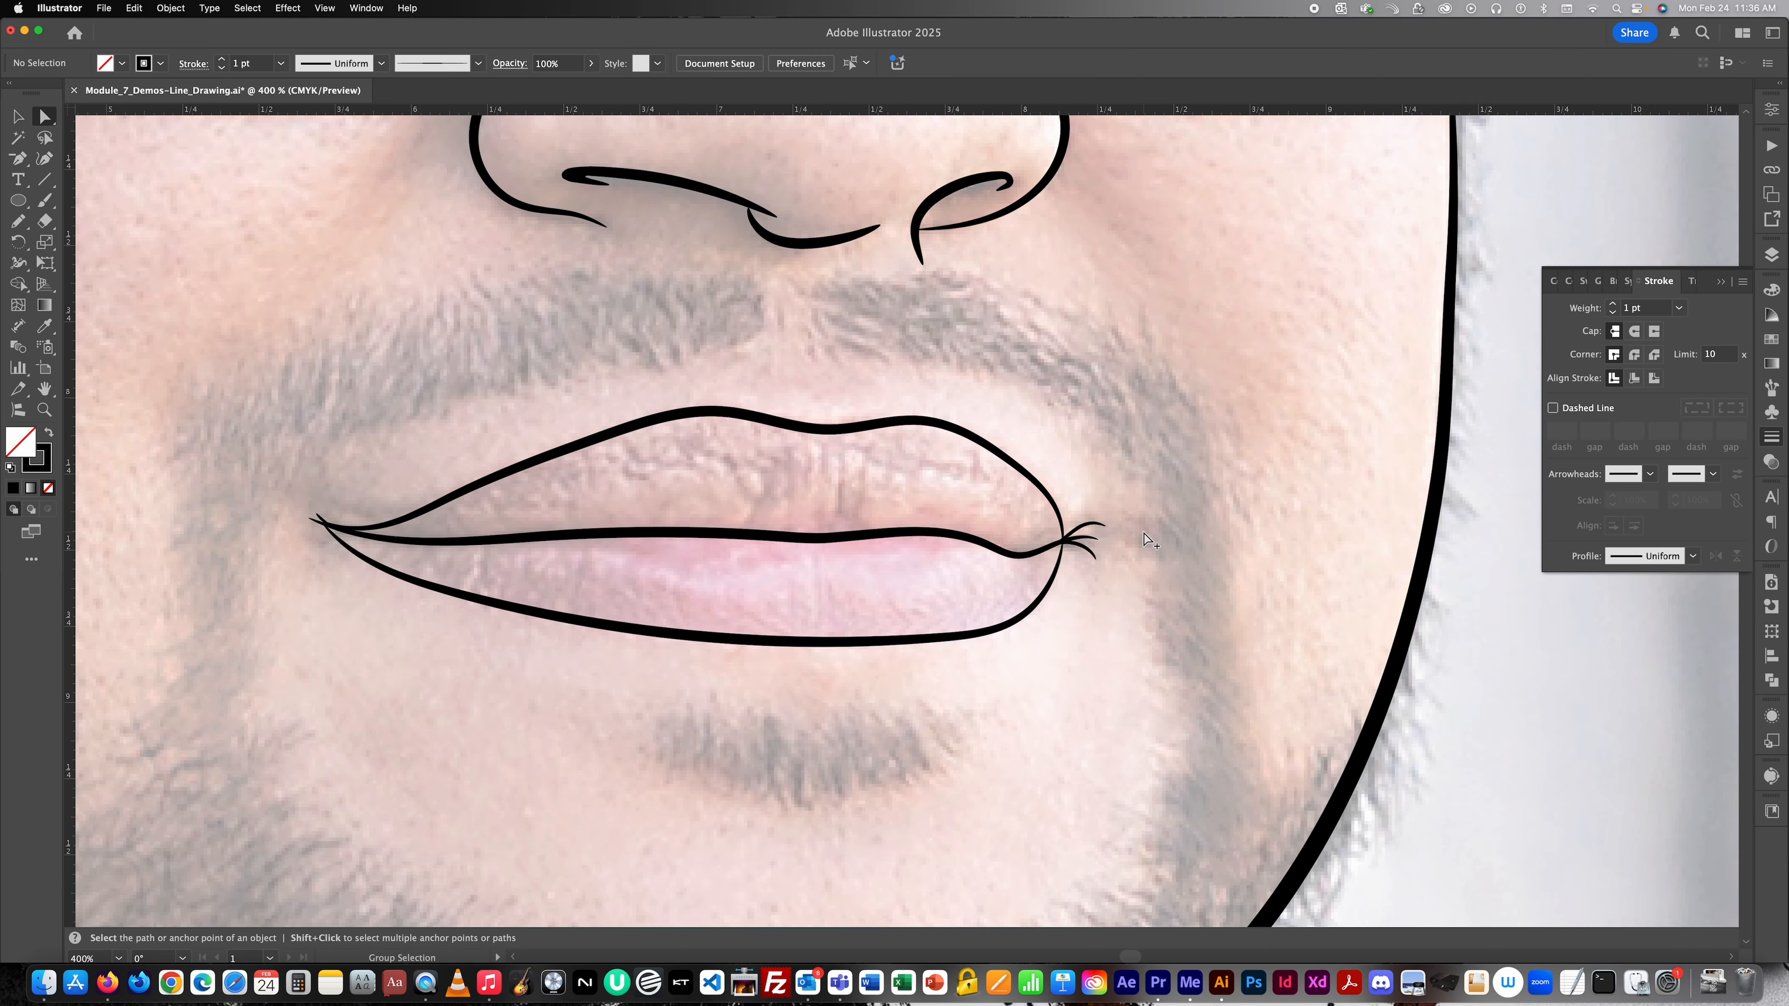
{"action": "scroll", "coordinate": [1183, 536], "scroll_direction": "up", "scroll_amount": 2}
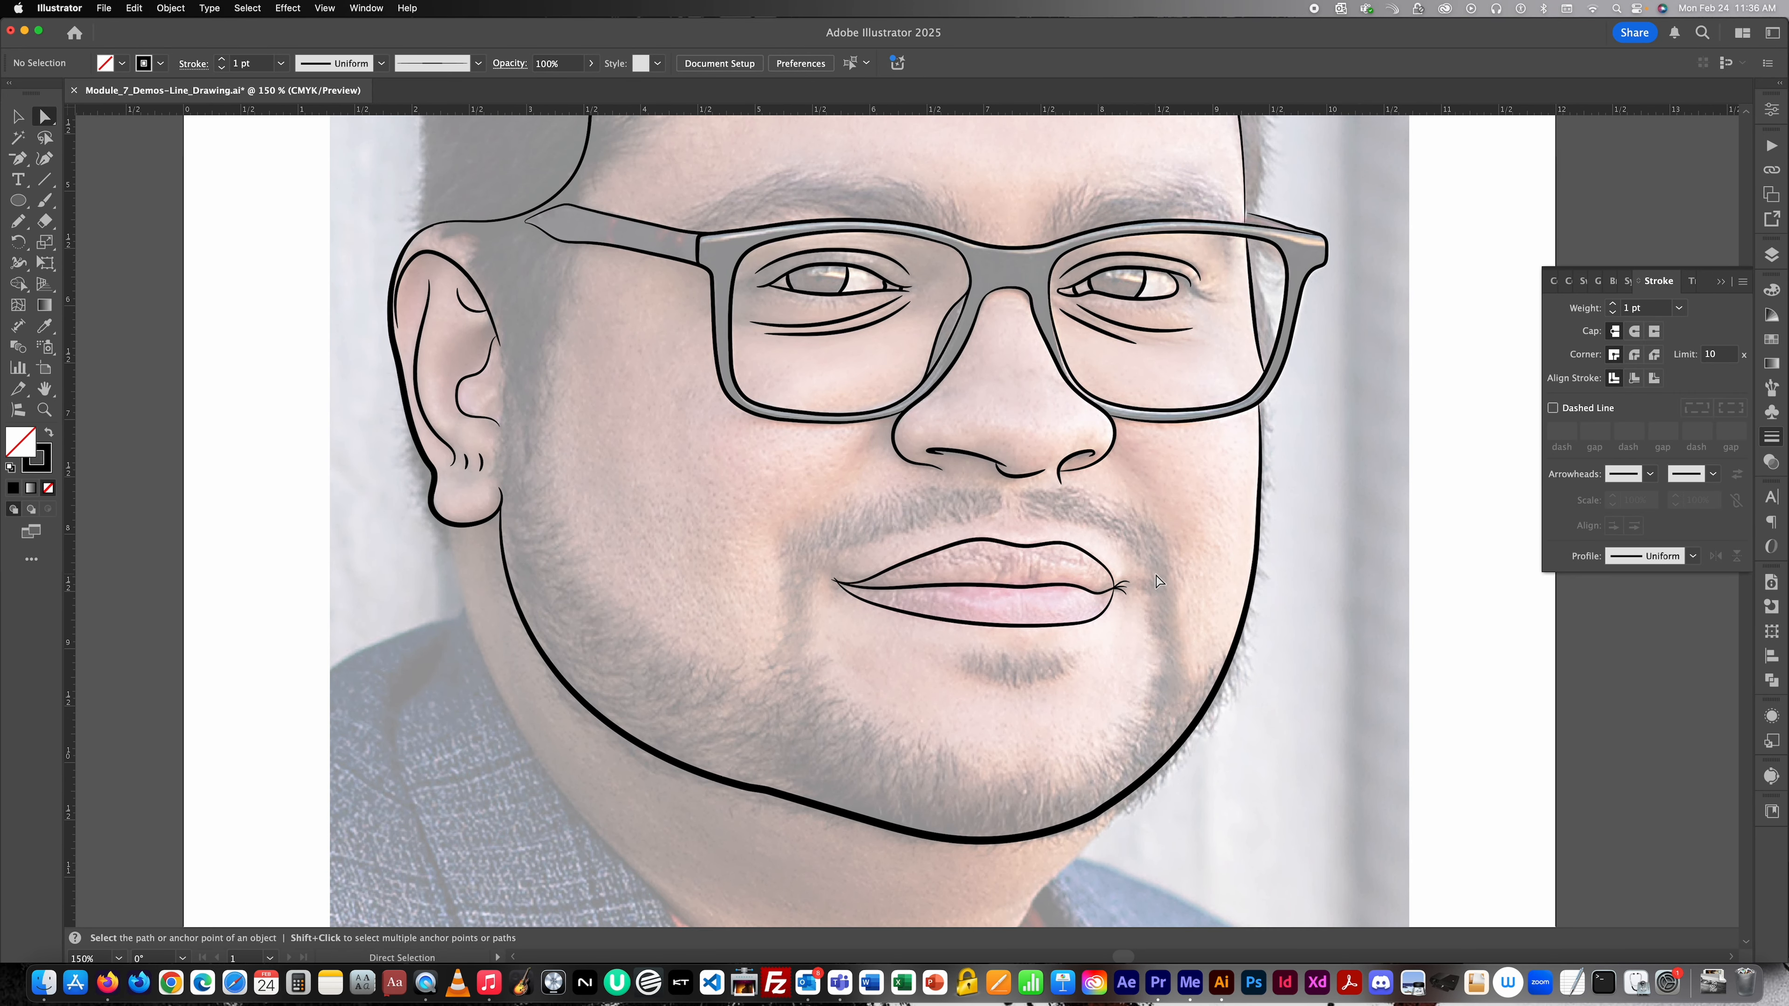
{"action": "scroll", "coordinate": [1104, 571], "scroll_direction": "up", "scroll_amount": 4}
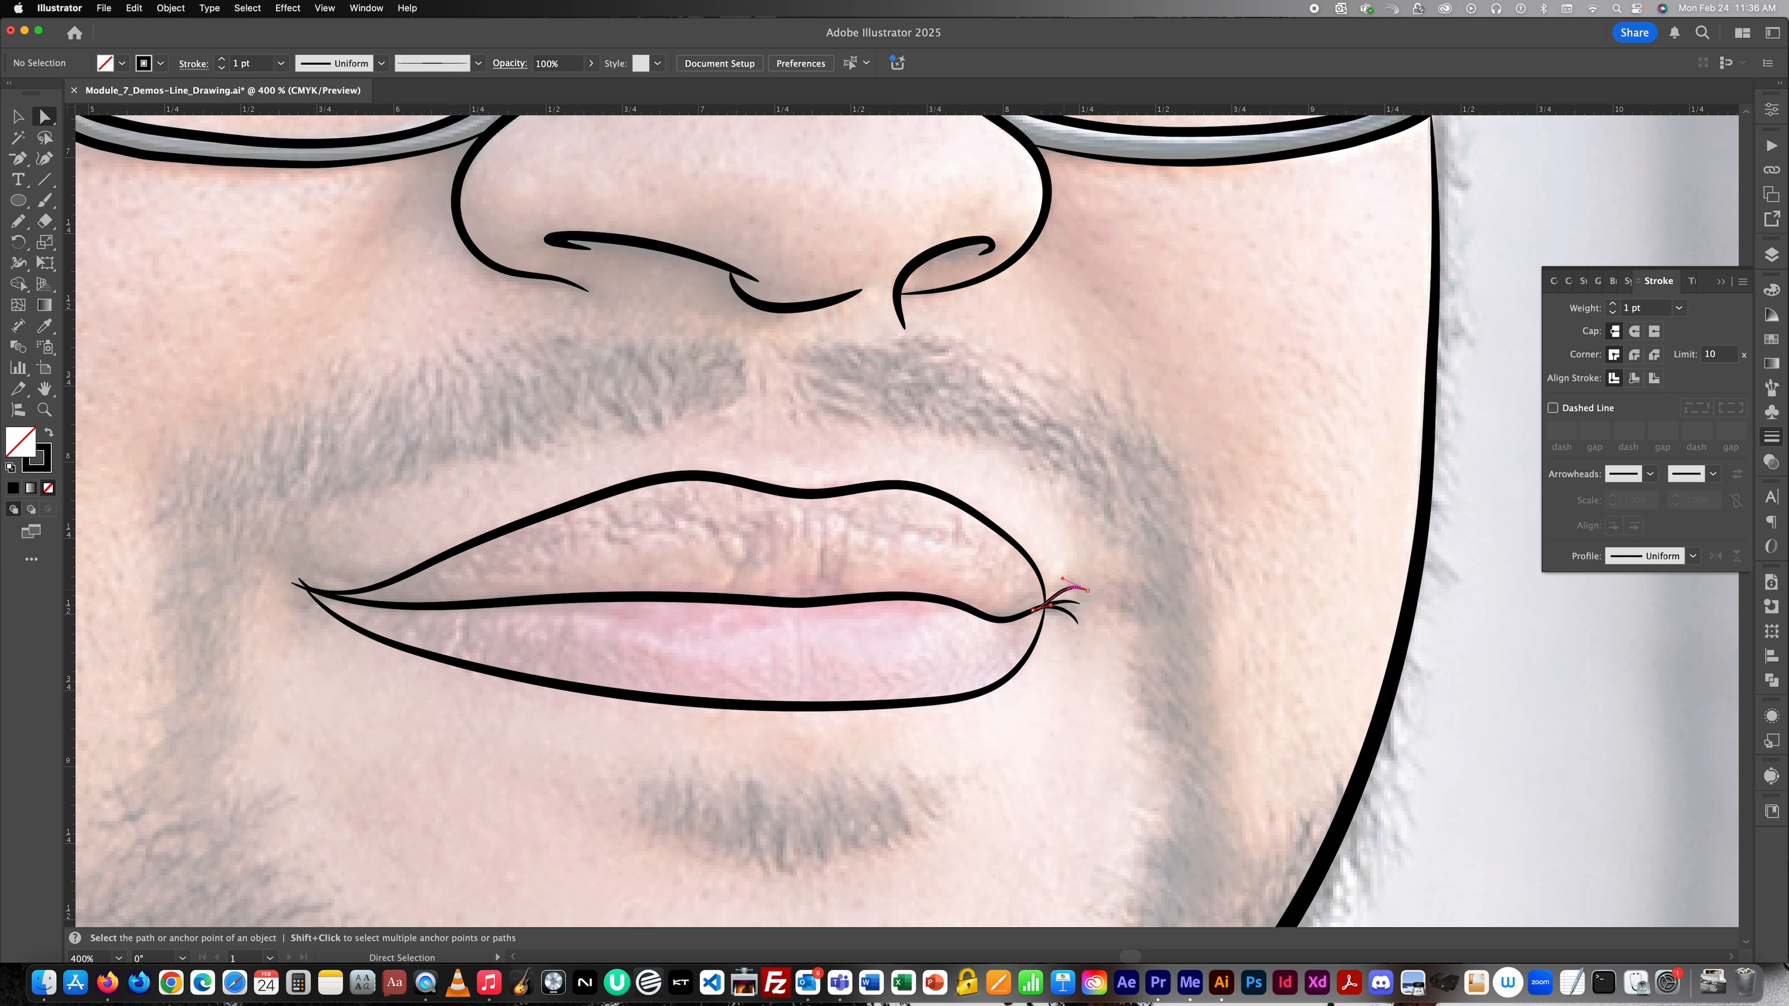
Try deleting the top and bottom creases at the far corner of the mouth.
{"action": "left_click", "coordinate": [1065, 588]}
{"action": "key", "text": "Delete"}
{"action": "key", "text": "Delete"}
{"action": "left_click", "coordinate": [1073, 614]}
{"action": "key", "text": "Delete"}
{"action": "key", "text": "Delete"}
Try to shorten the center mouth line at the far corner by removing its overshooting end anchor.
{"action": "left_click", "coordinate": [1077, 604]}
{"action": "left_click_drag", "start_coordinate": [1079, 603], "coordinate": [1045, 607]}
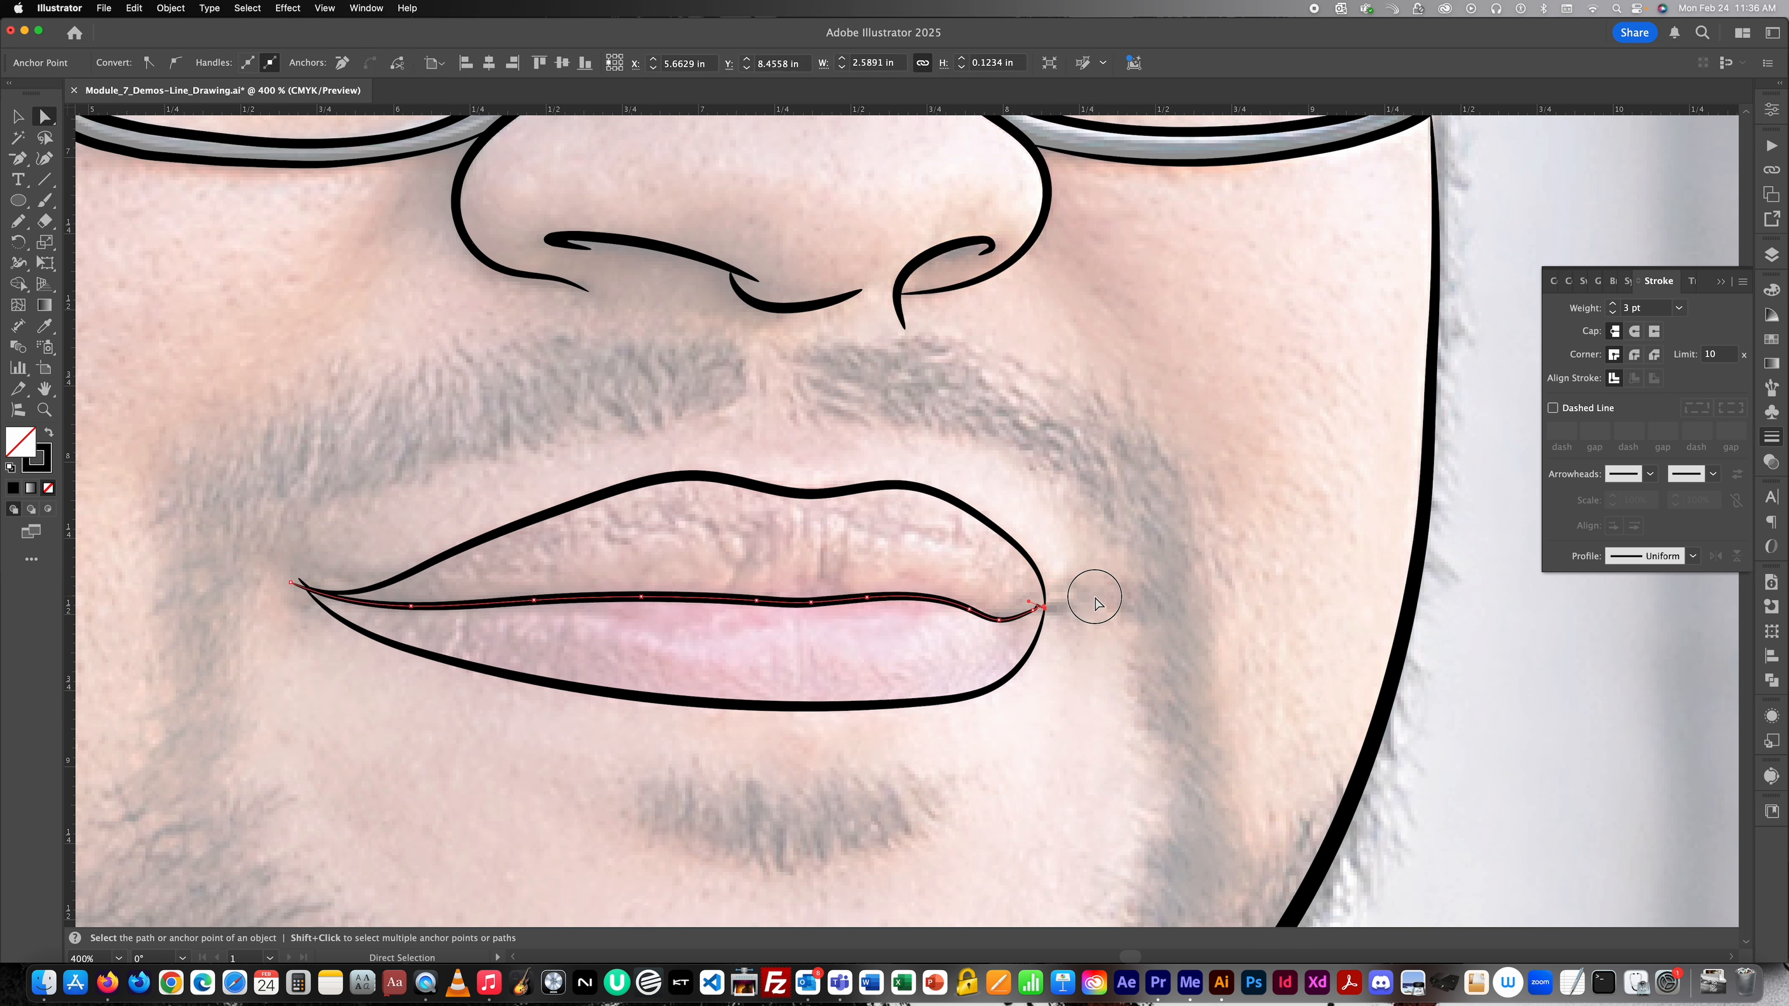
{"action": "left_click", "coordinate": [1096, 603]}
{"action": "key", "text": "super+z"}
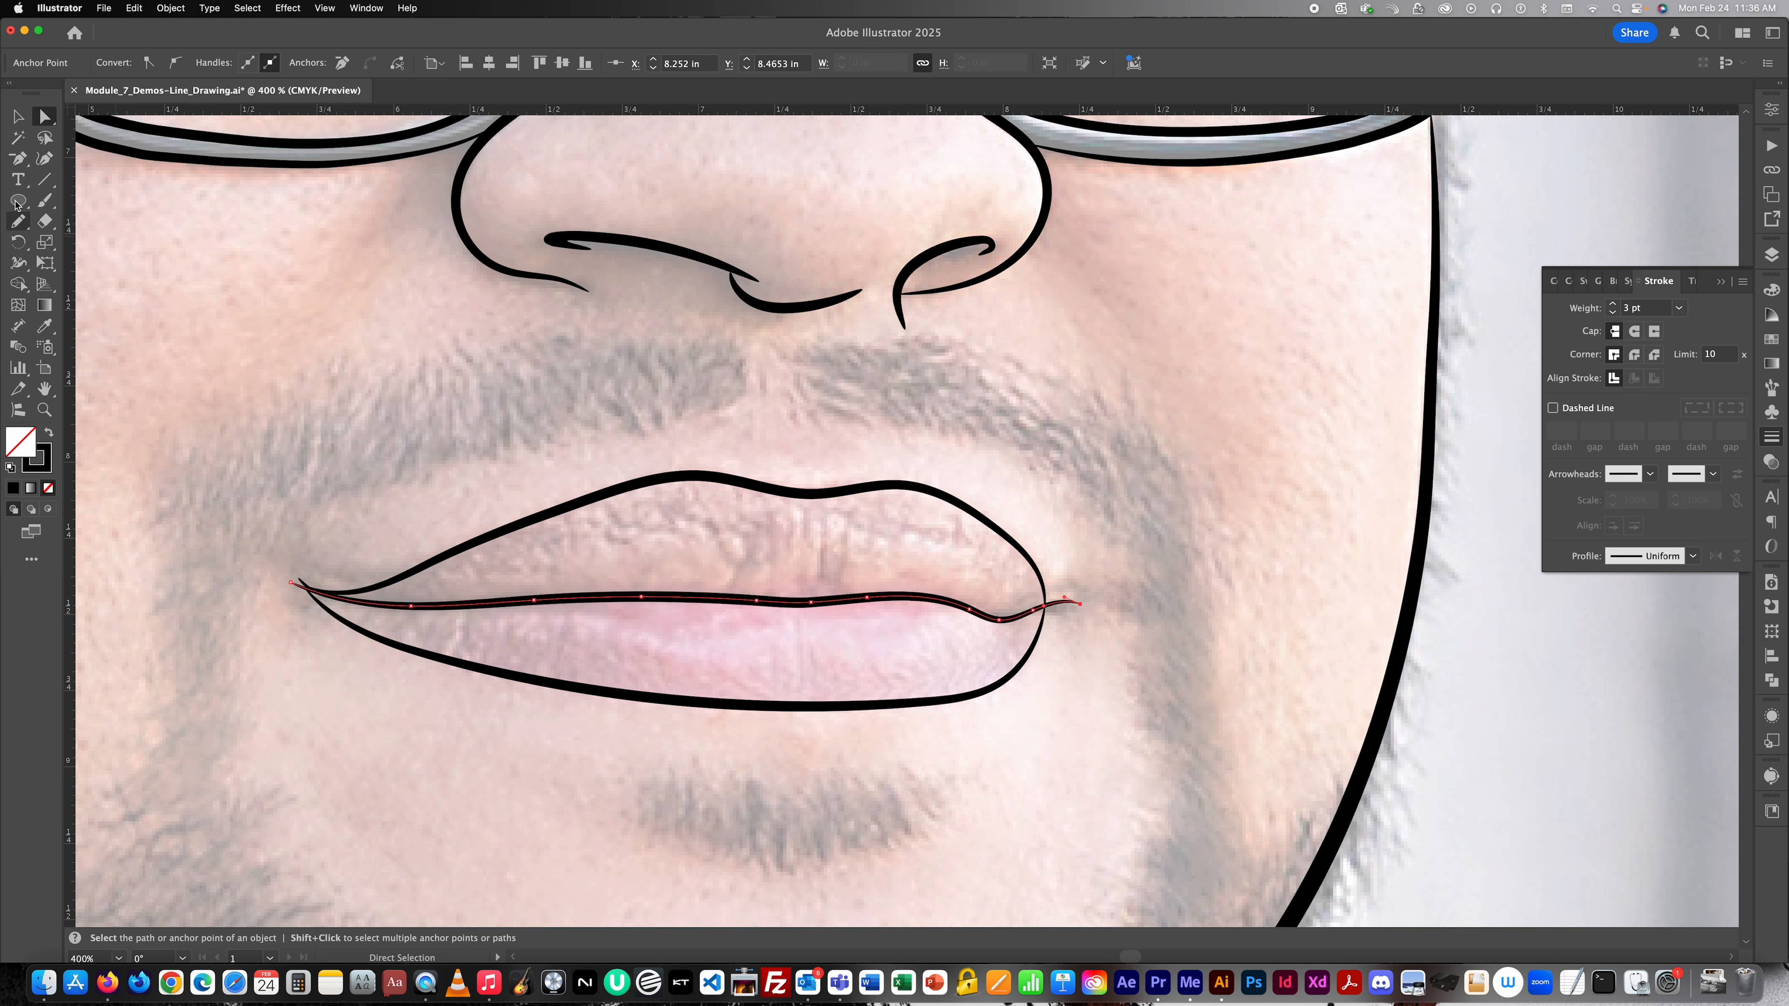
{"action": "key", "text": "minus"}
{"action": "left_click", "coordinate": [1080, 604]}
{"action": "left_click", "coordinate": [1169, 667], "text": "super"}
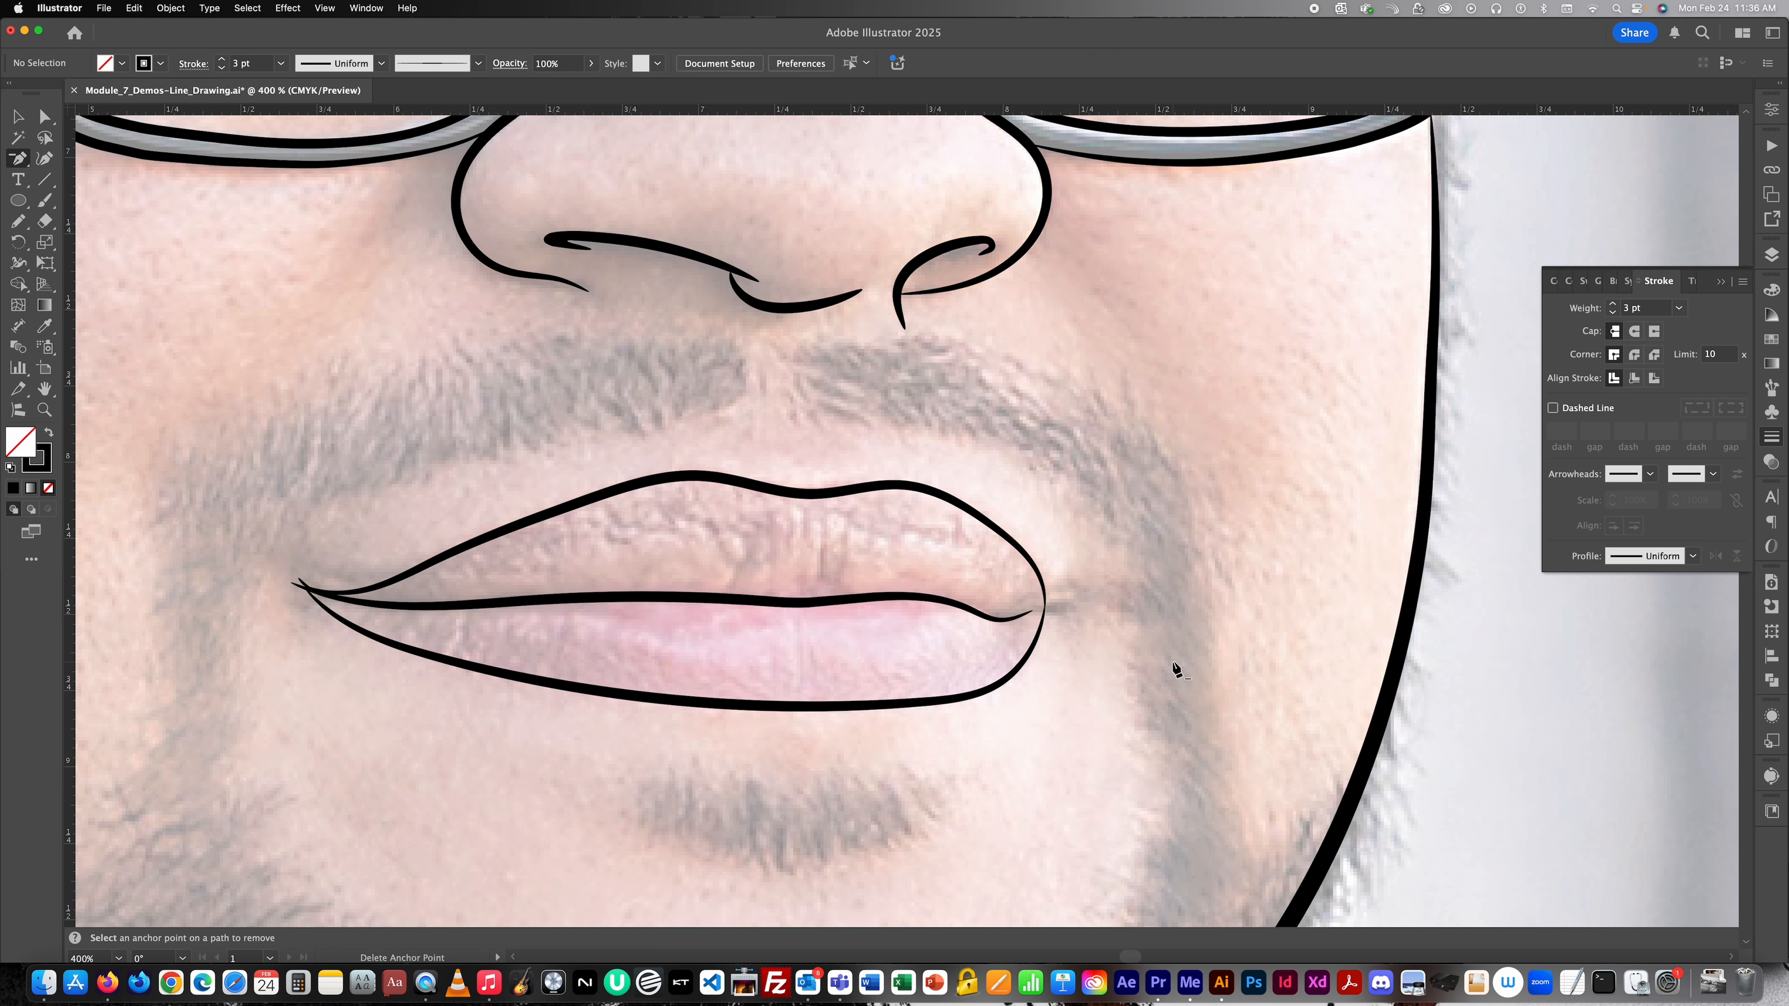
Undo the center mouth line trimming, the crease deletions and the last crease weight change, then deselect.
{"action": "key", "text": "super+minus"}
{"action": "key", "text": "super+minus"}
{"action": "key", "text": "super+minus"}
{"action": "key", "text": "super+z"}
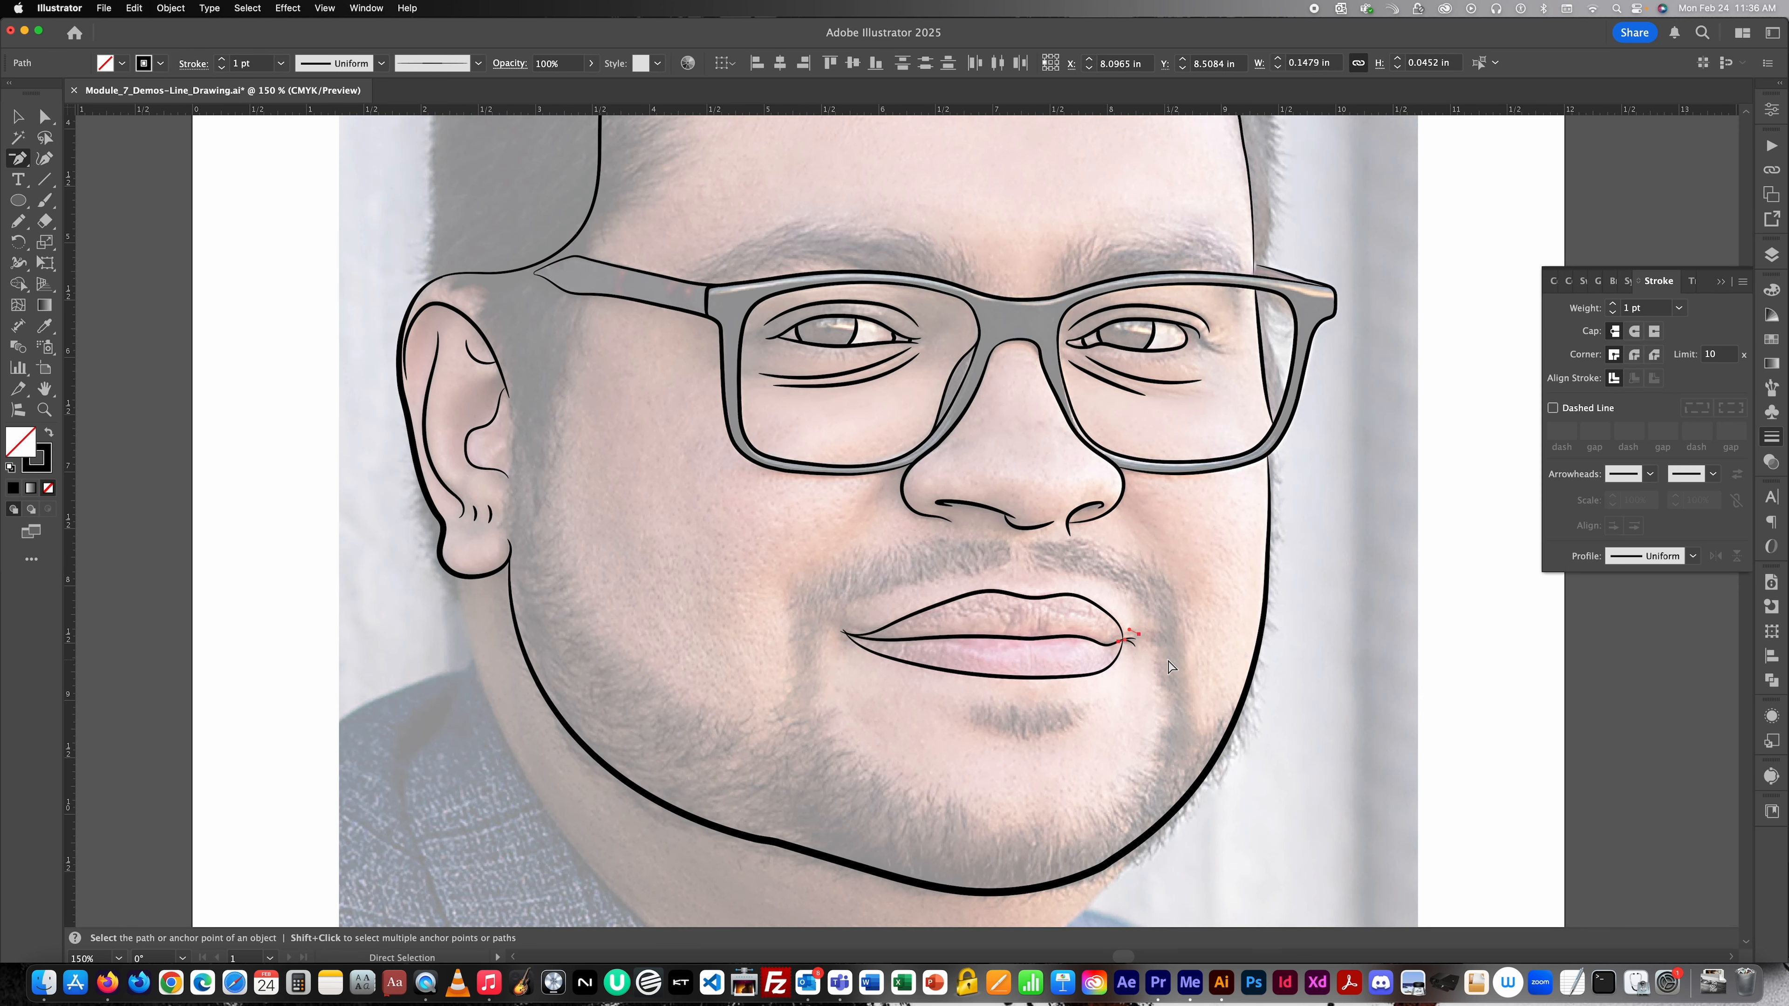
{"action": "key", "text": "super+z"}
{"action": "left_click", "coordinate": [1151, 663], "text": "super"}
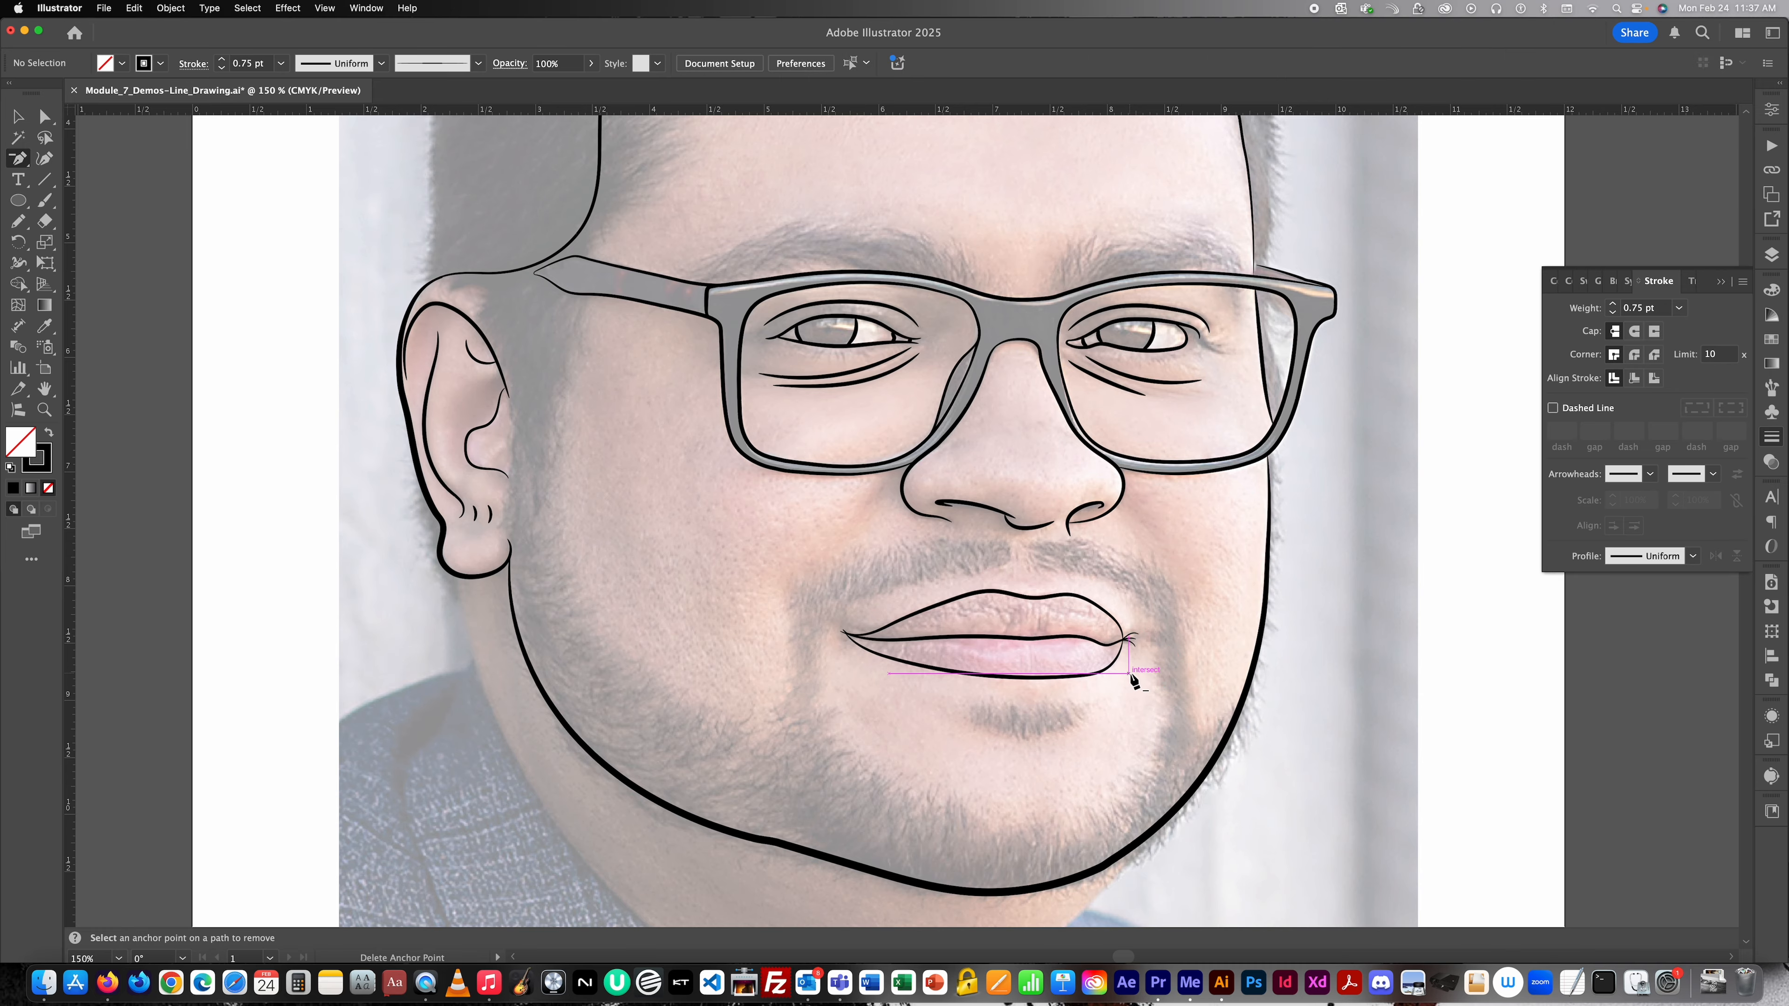
Delete the small 0.75 pt crease line that crosses the lip lines at the near corner of the mouth.
{"action": "scroll", "coordinate": [1131, 677], "scroll_direction": "up", "scroll_amount": 3}
{"action": "scroll", "coordinate": [363, 564], "scroll_direction": "up", "scroll_amount": 1}
{"action": "scroll", "coordinate": [340, 567], "scroll_direction": "up", "scroll_amount": 2}
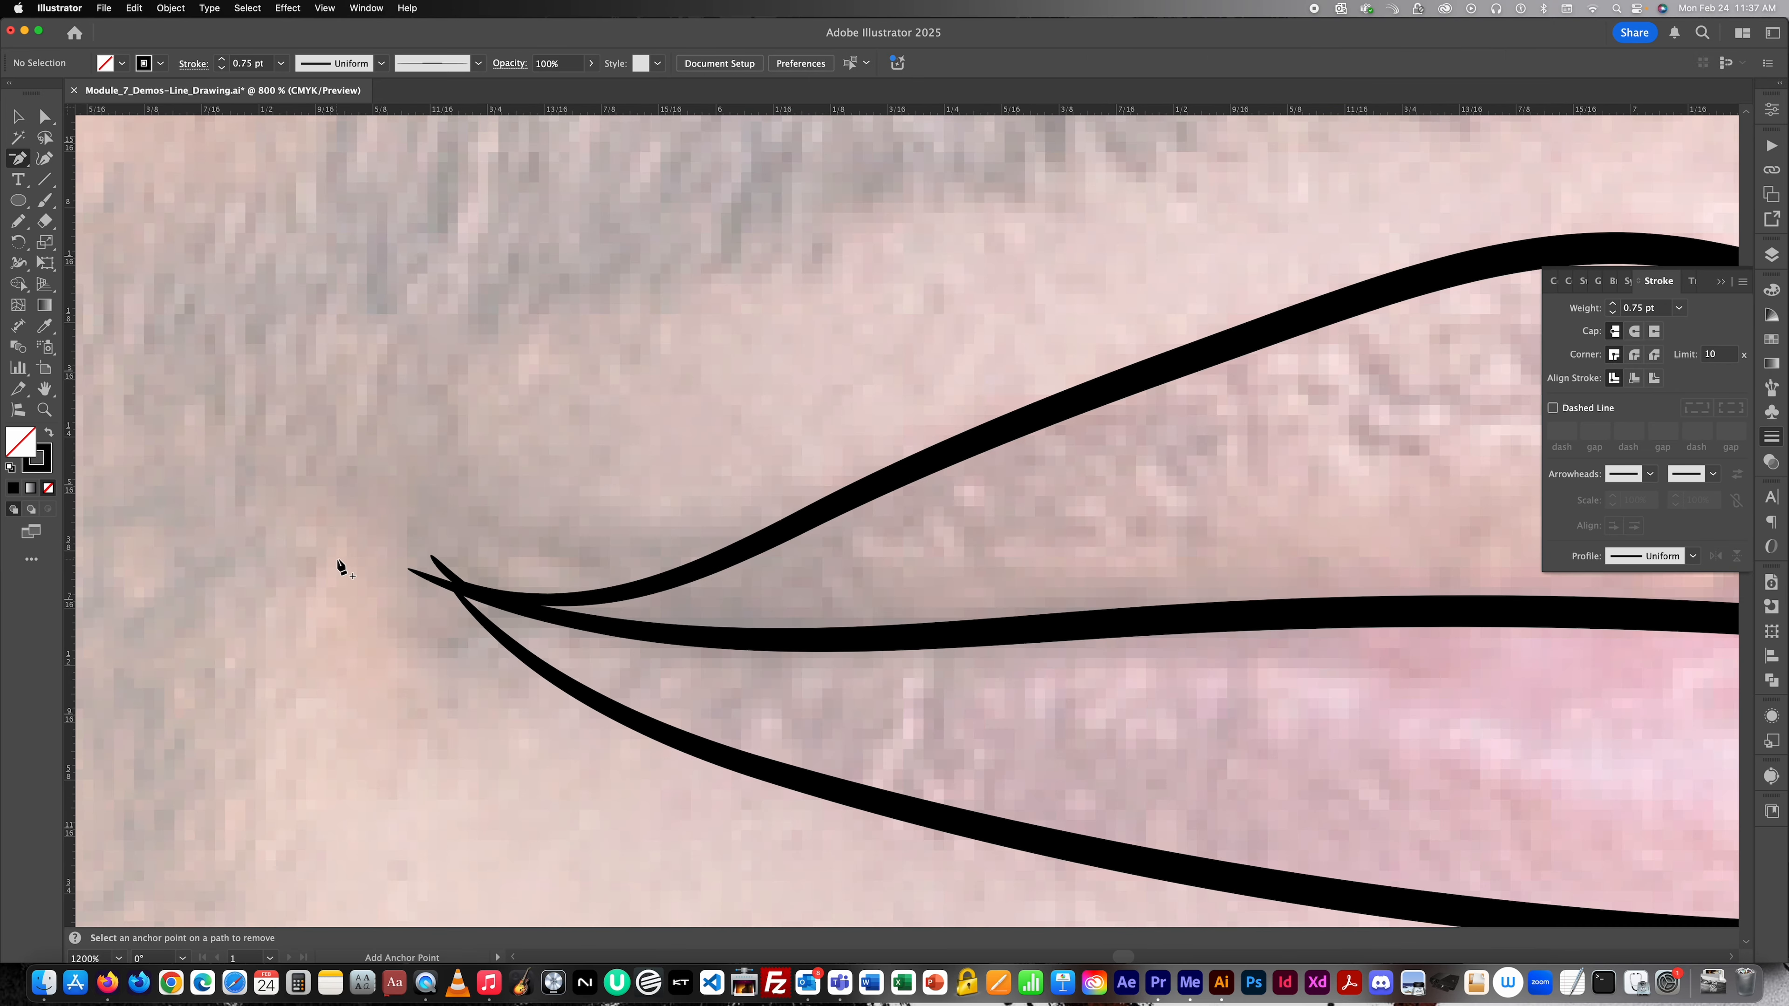
{"action": "left_click", "coordinate": [436, 578], "text": "super"}
{"action": "key", "text": "minus"}
{"action": "left_click", "coordinate": [45, 114]}
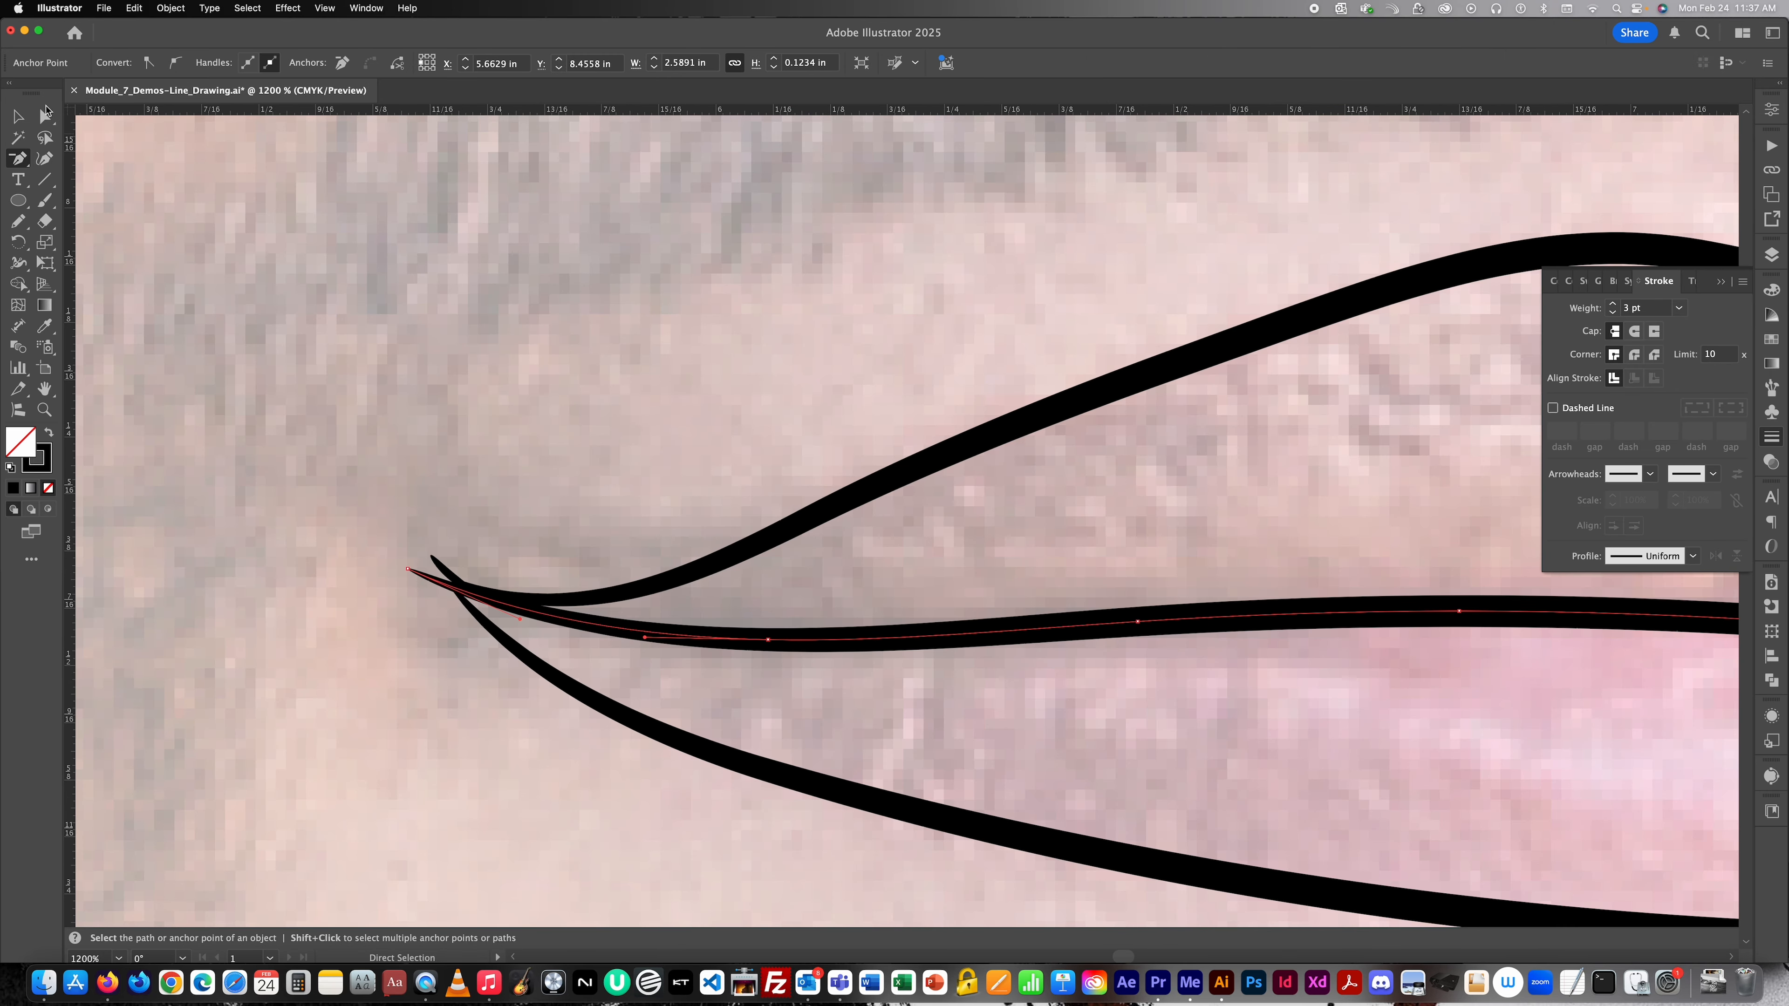
{"action": "scroll", "coordinate": [423, 557], "scroll_direction": "down", "scroll_amount": 3}
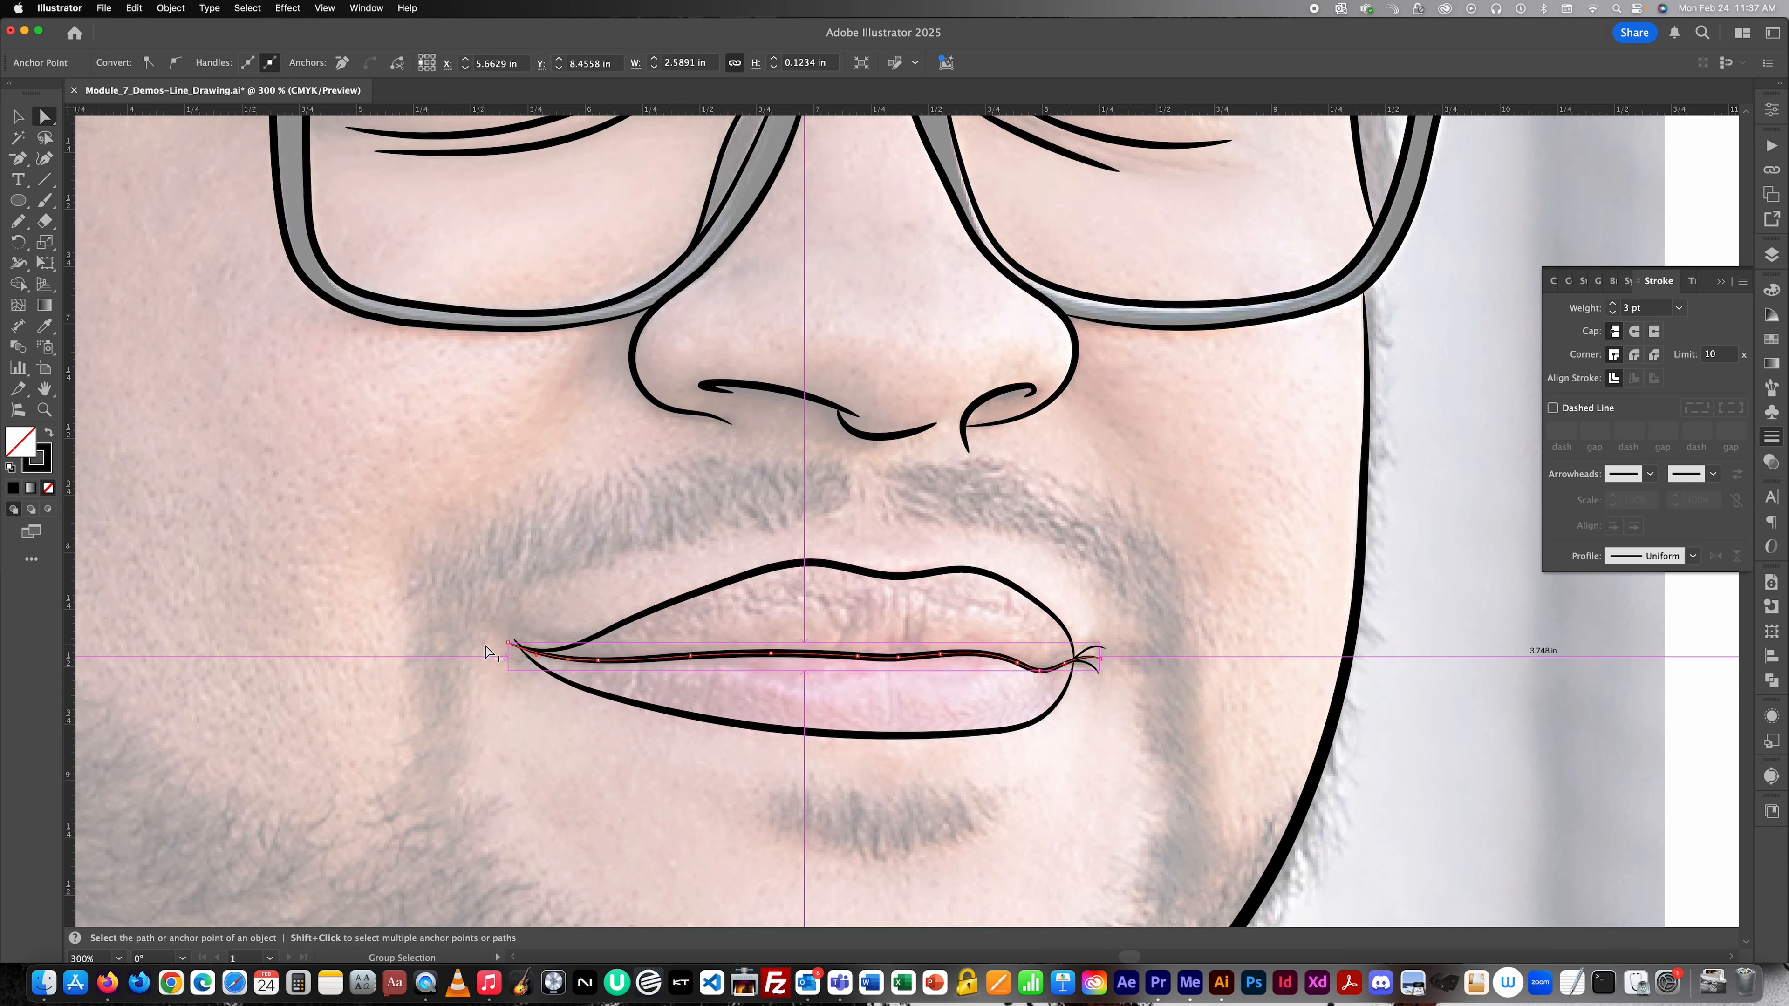
{"action": "scroll", "coordinate": [527, 658], "scroll_direction": "up", "scroll_amount": 2}
{"action": "left_click_drag", "start_coordinate": [531, 640], "coordinate": [537, 640]}
{"action": "scroll", "coordinate": [536, 640], "scroll_direction": "up", "scroll_amount": 1}
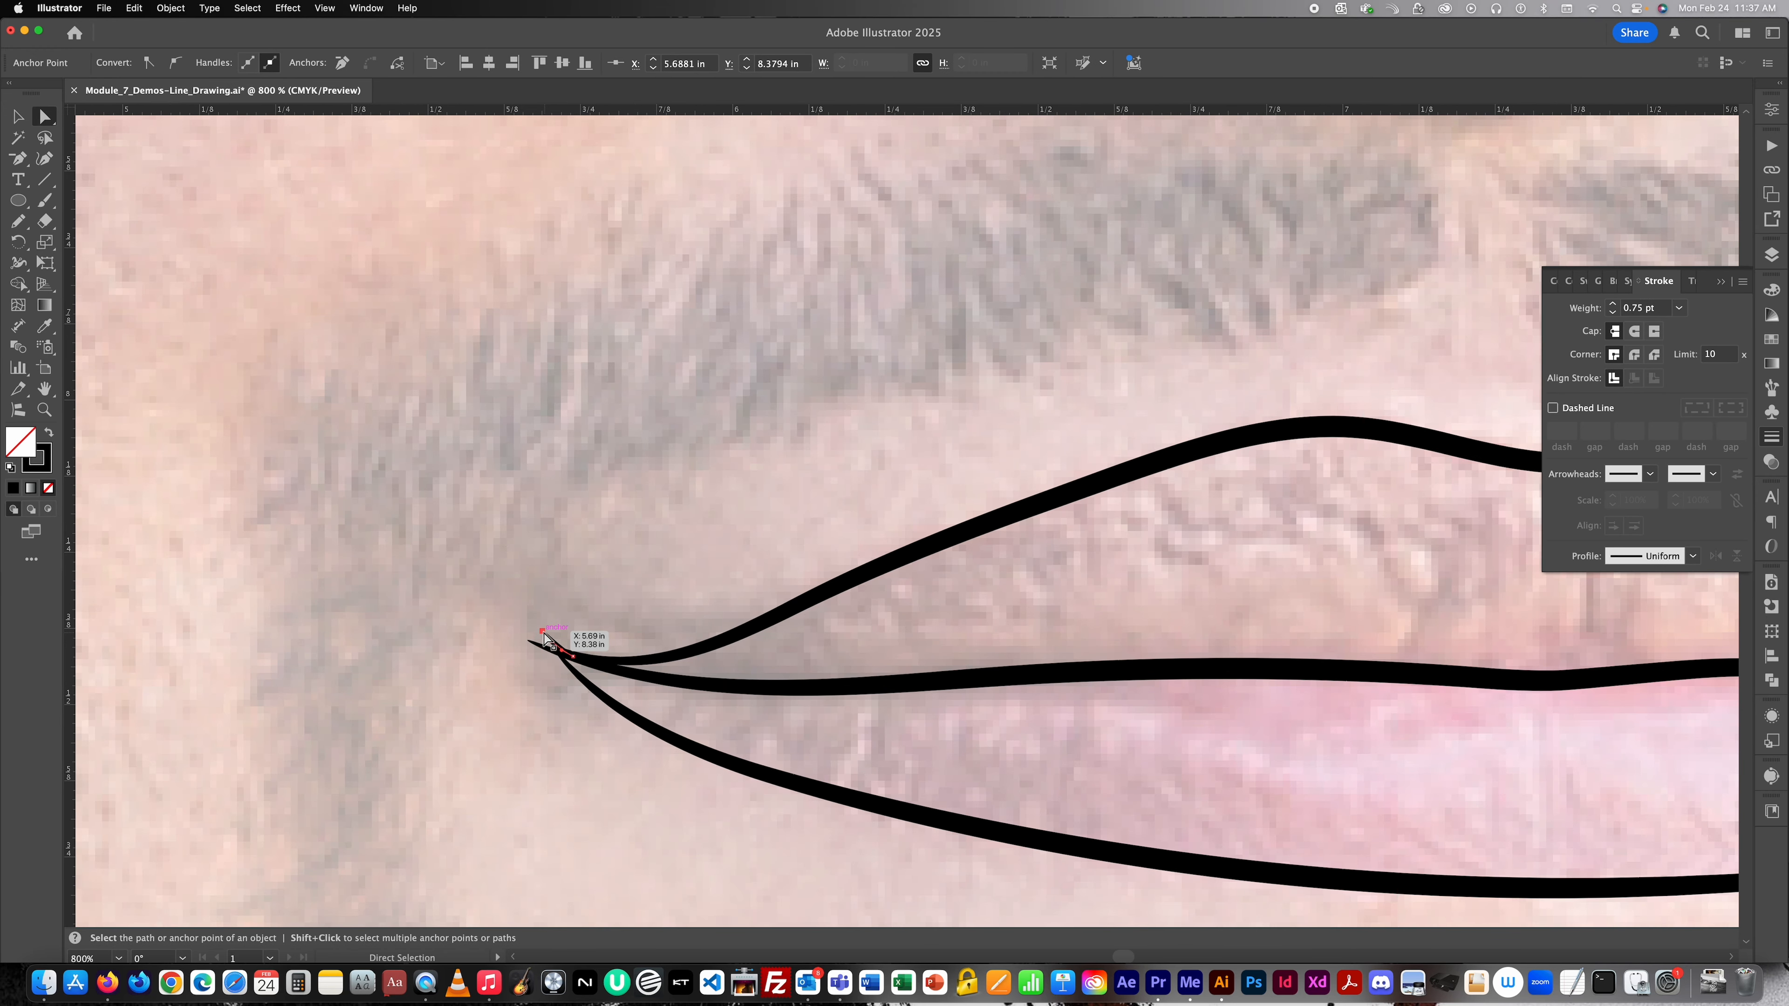
{"action": "left_click", "coordinate": [570, 639]}
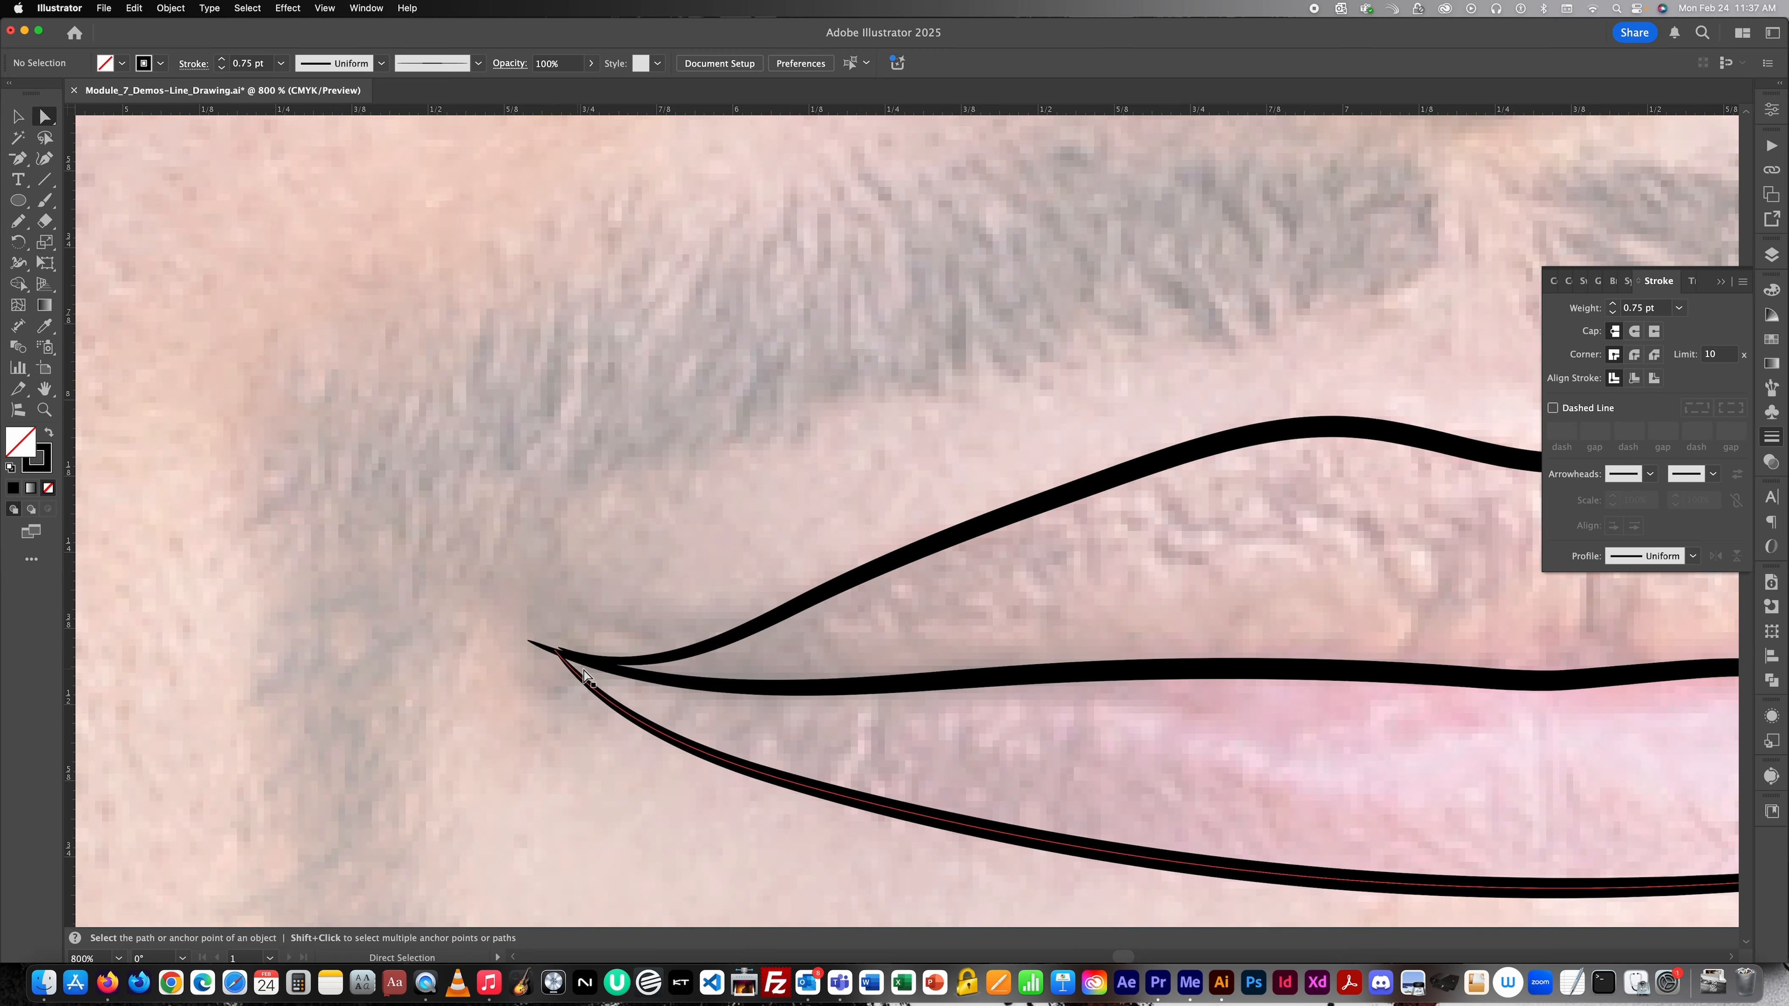
Extend the lower lip line's end anchor to the near mouth corner's tip and adjust its handles into a smooth tapering join.
{"action": "scroll", "coordinate": [574, 647], "scroll_direction": "up", "scroll_amount": 1}
{"action": "left_click_drag", "start_coordinate": [541, 638], "coordinate": [505, 631]}
{"action": "left_click", "coordinate": [561, 684]}
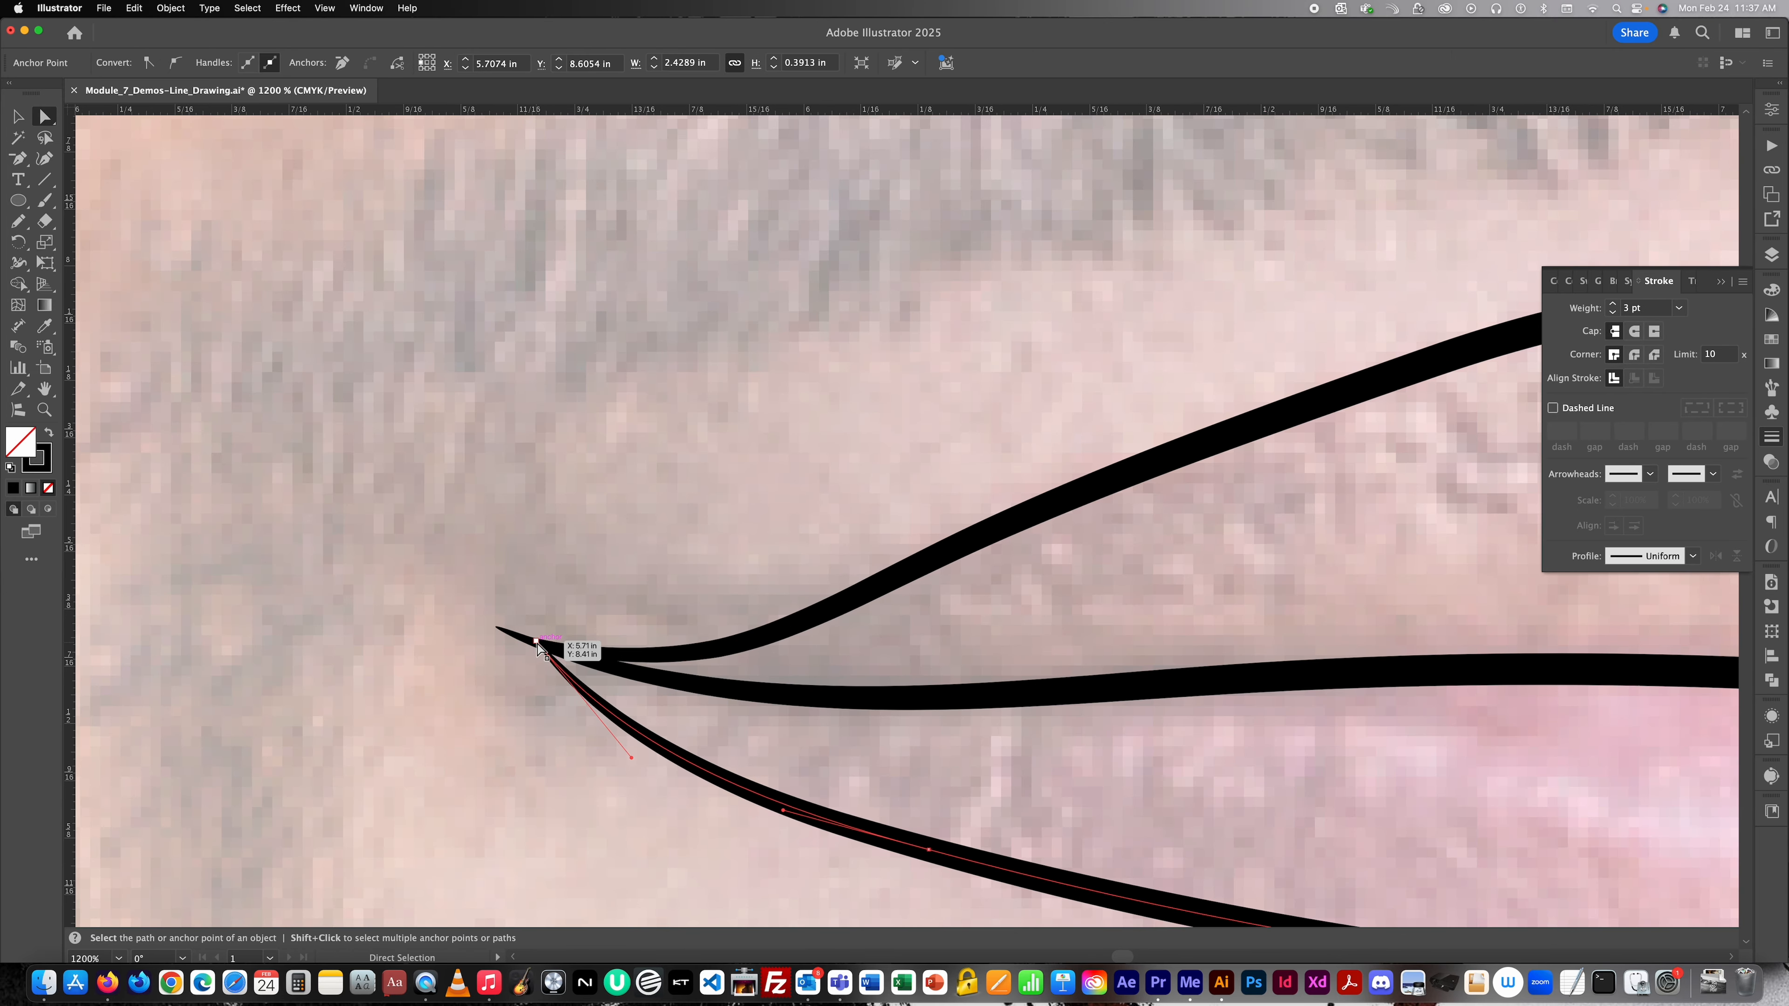
{"action": "left_click", "coordinate": [515, 635]}
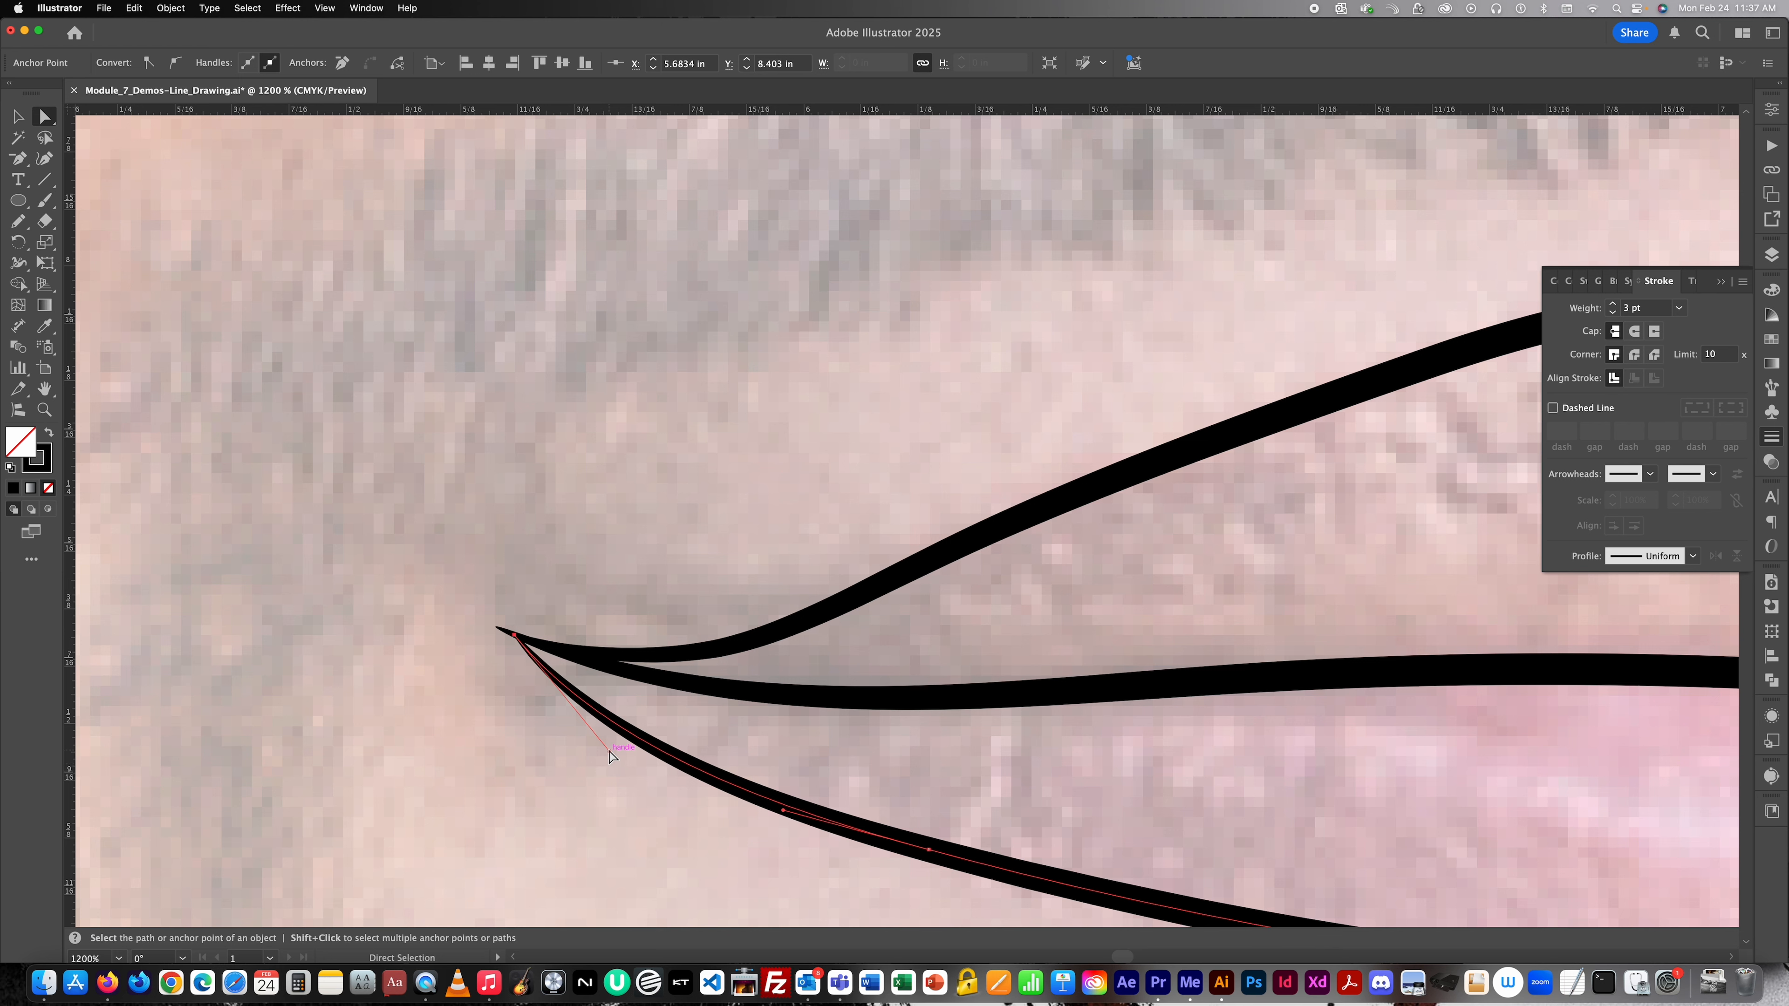
{"action": "left_click_drag", "start_coordinate": [611, 756], "coordinate": [673, 710]}
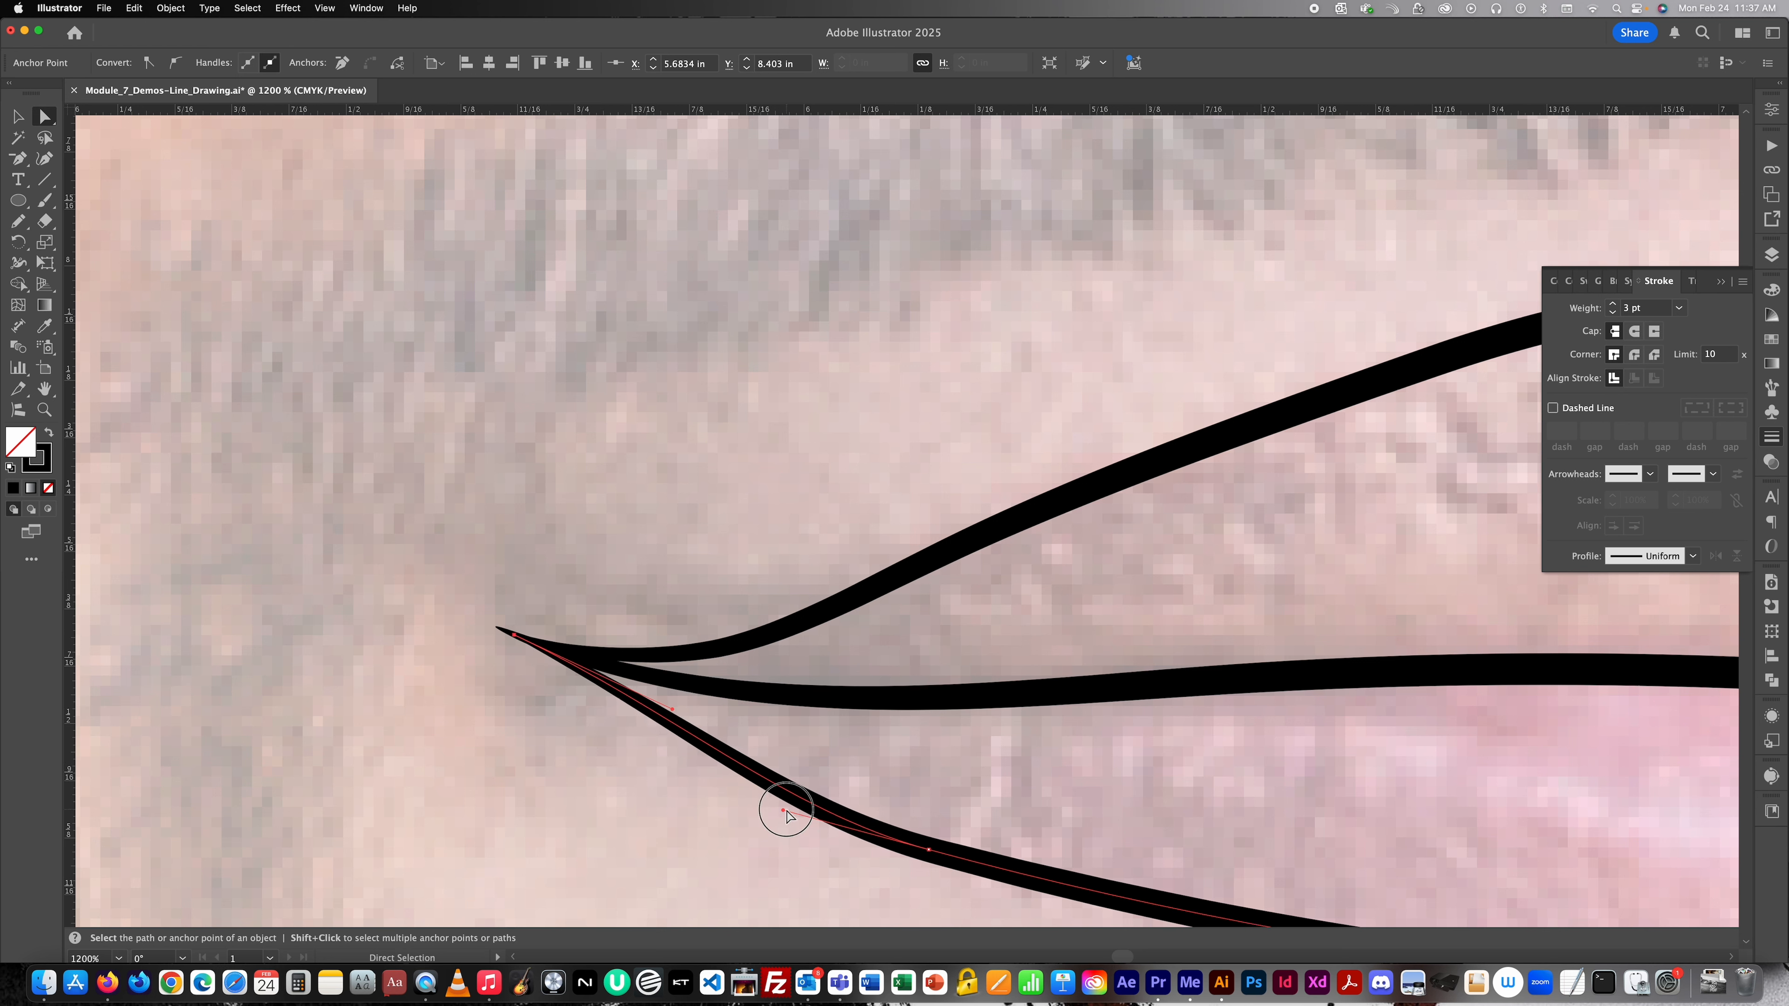
{"action": "left_click_drag", "start_coordinate": [691, 792], "coordinate": [725, 798]}
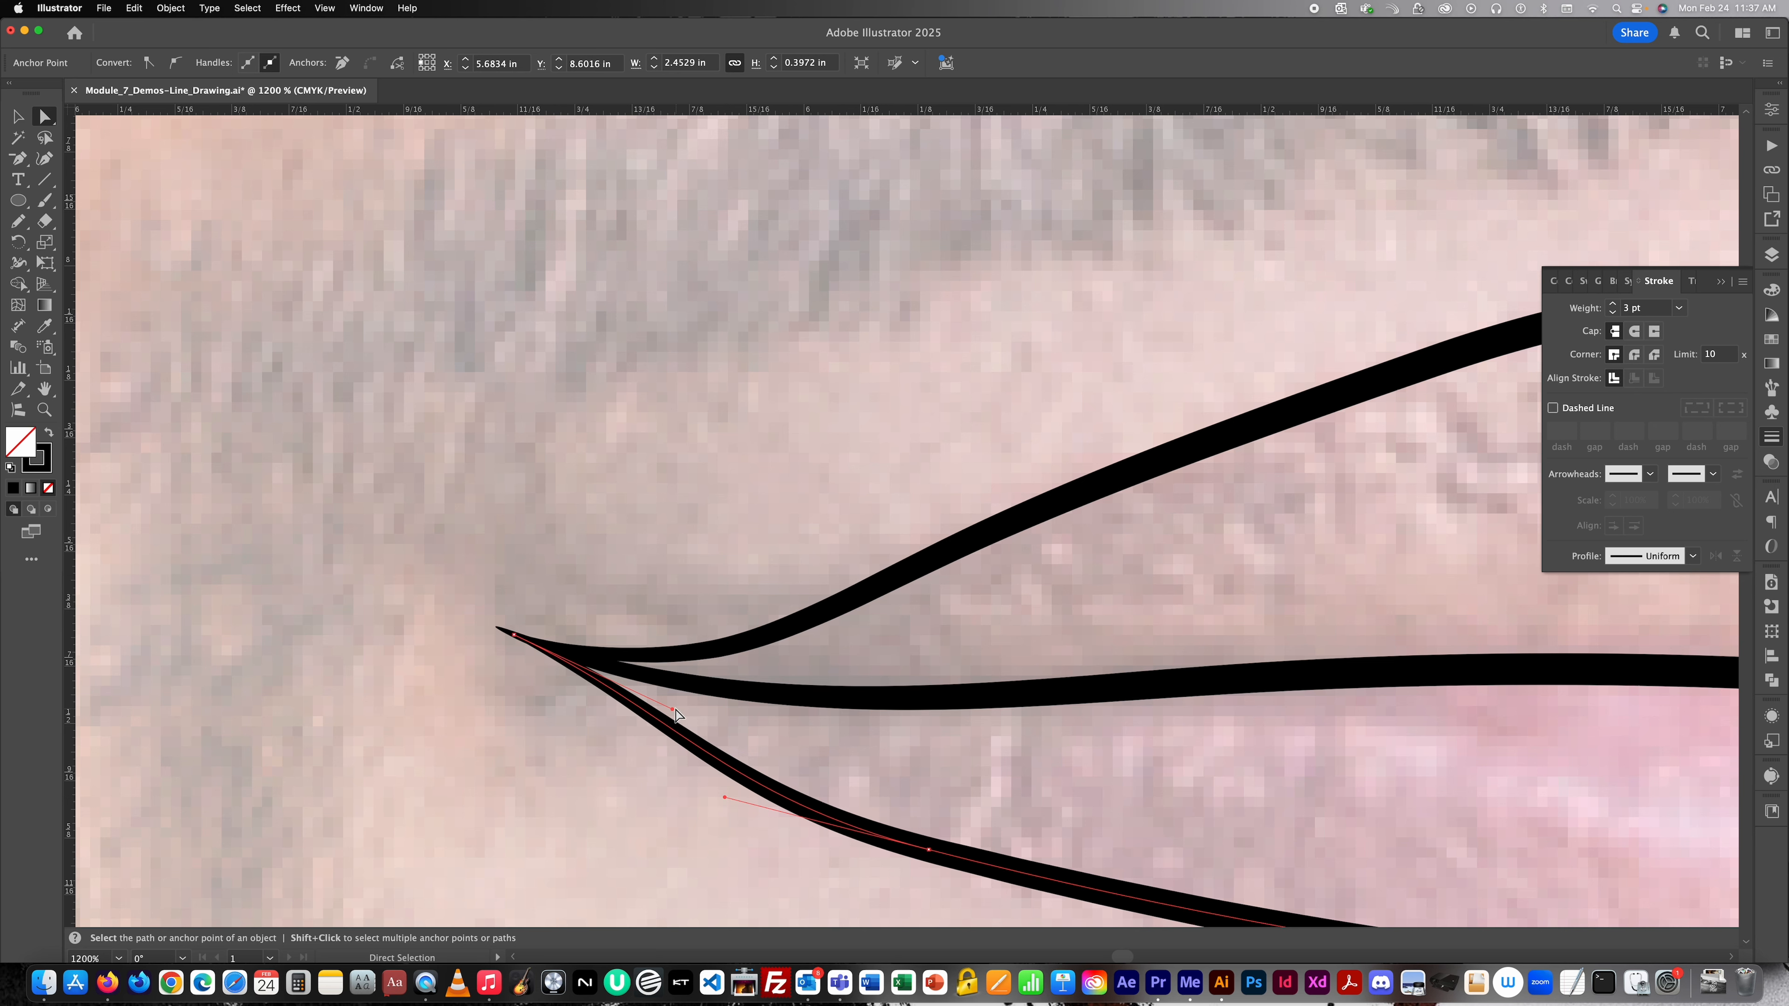
{"action": "left_click_drag", "start_coordinate": [673, 710], "coordinate": [637, 682]}
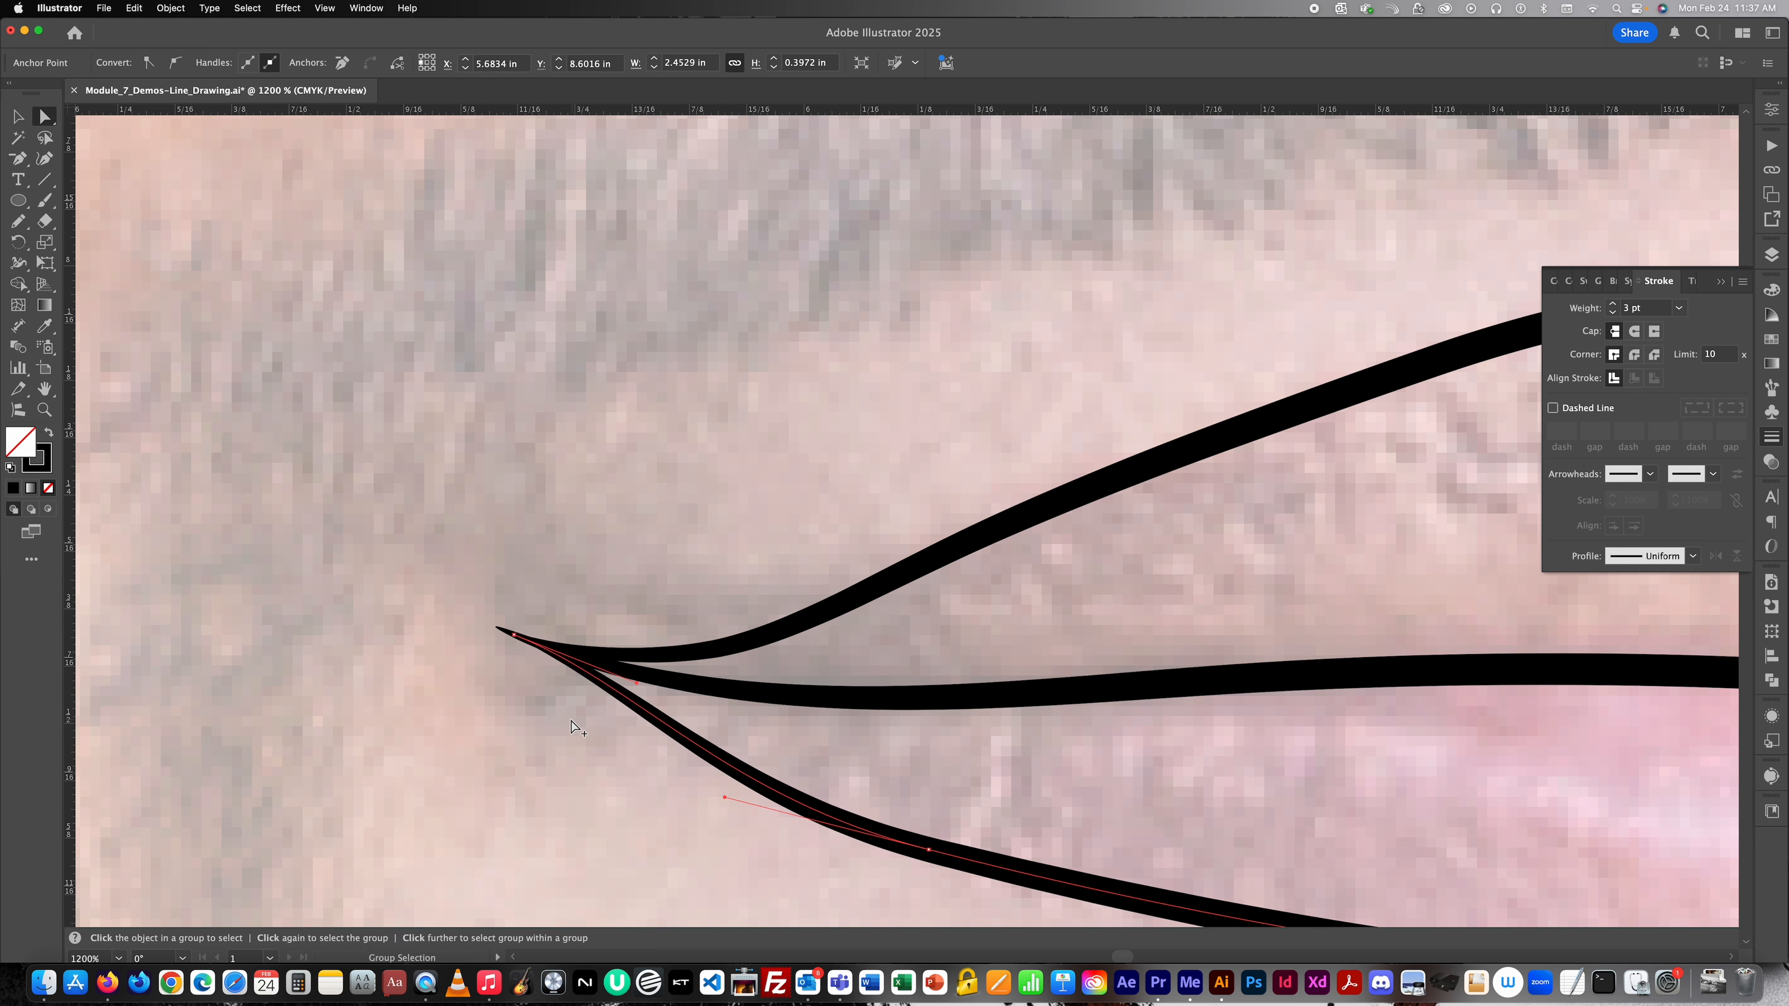
Refine the lower lip line's curve at its anchor below the near mouth corner and deselect it.
{"action": "scroll", "coordinate": [571, 720], "scroll_direction": "down", "scroll_amount": 5}
{"action": "scroll", "coordinate": [653, 764], "scroll_direction": "up", "scroll_amount": 1}
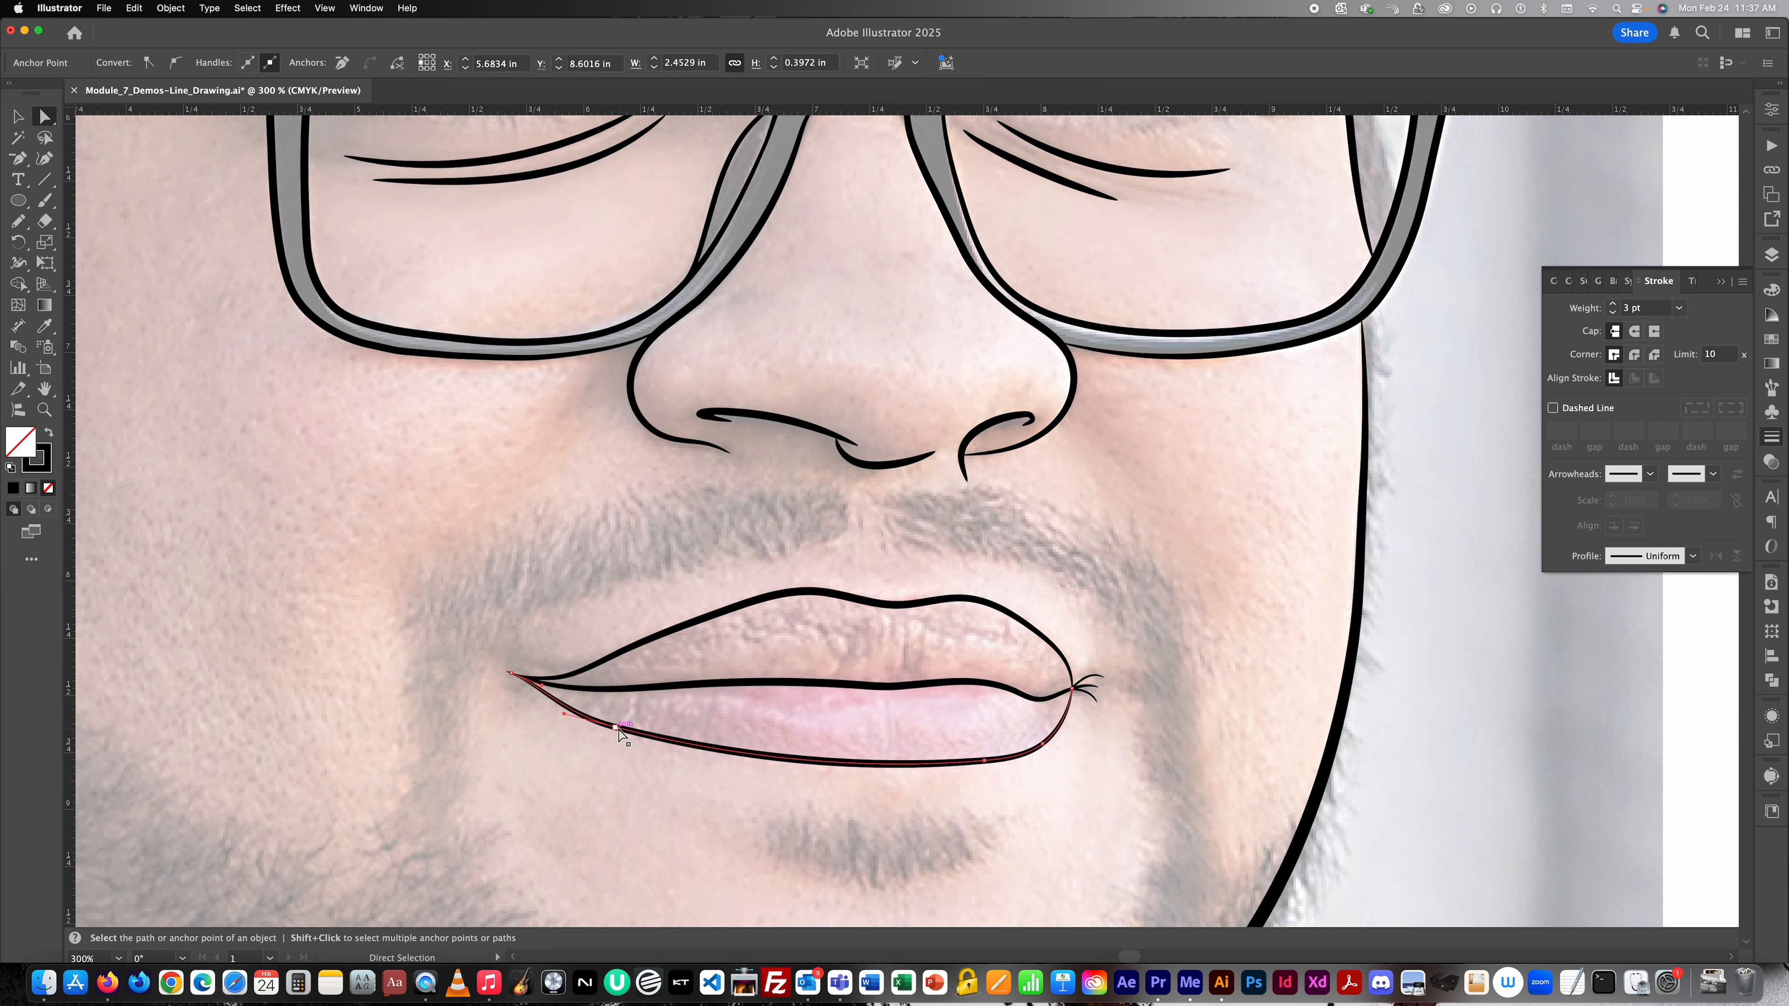
{"action": "left_click", "coordinate": [717, 754]}
{"action": "left_click", "coordinate": [739, 768]}
{"action": "left_click", "coordinate": [645, 735]}
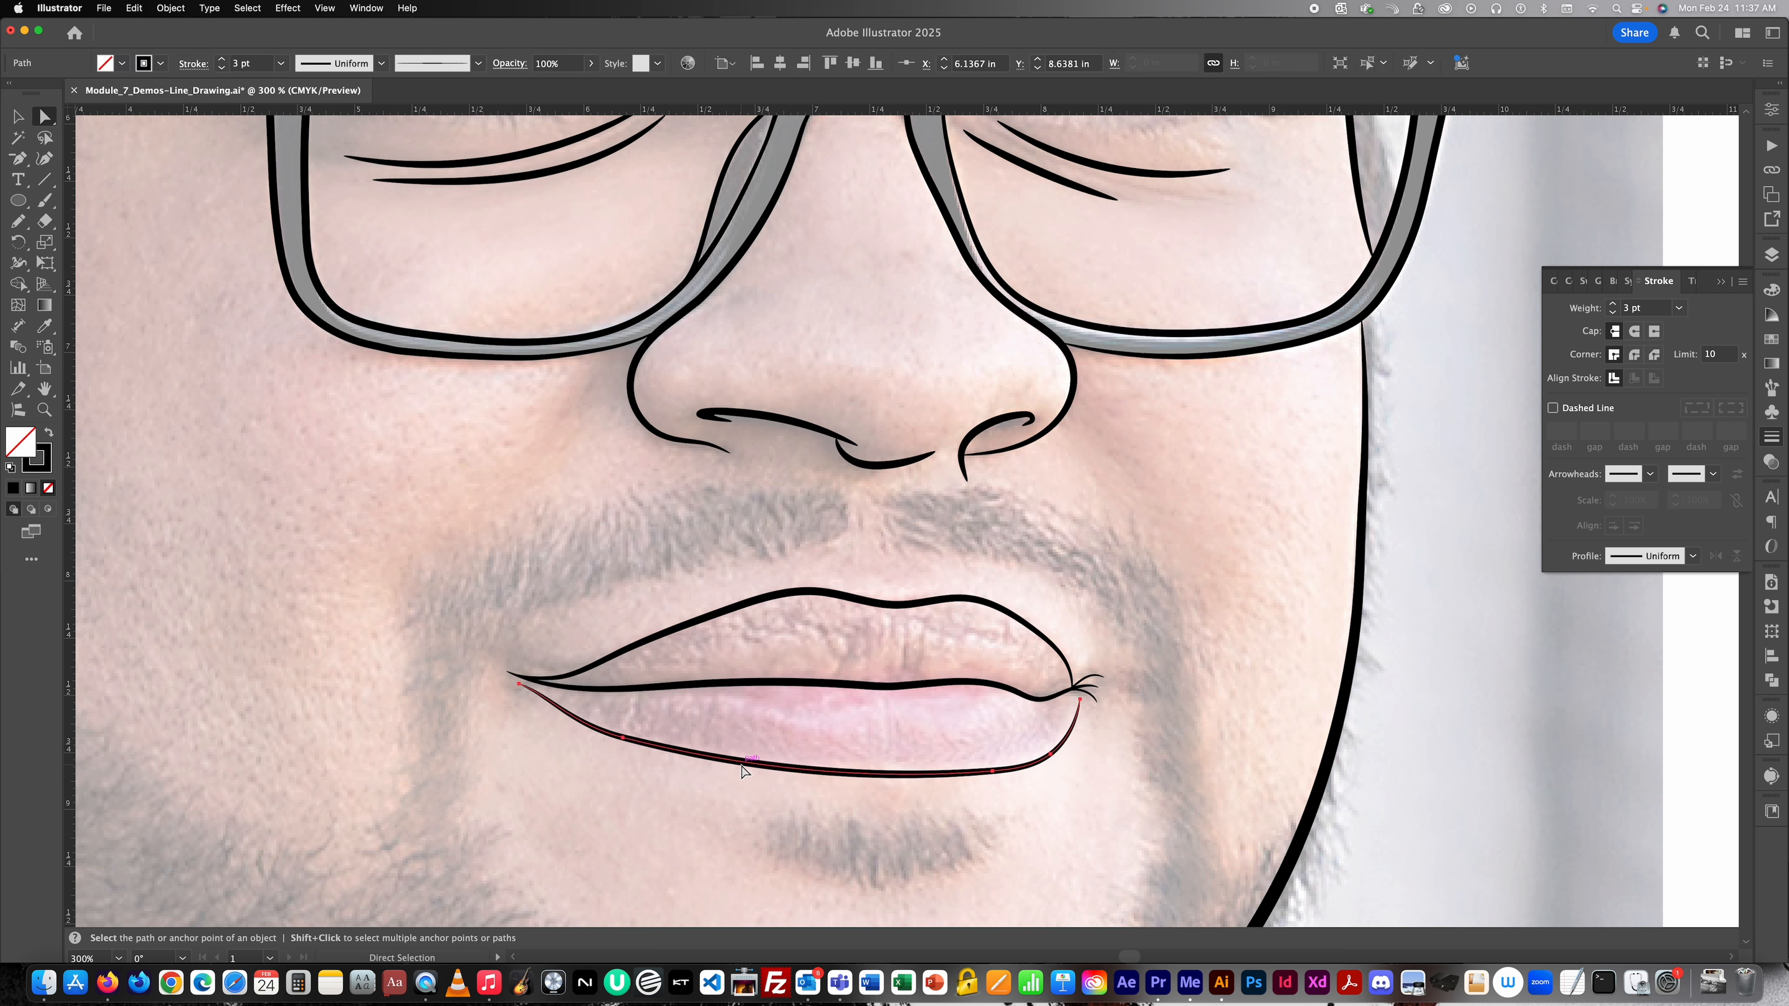
{"action": "left_click", "coordinate": [619, 729]}
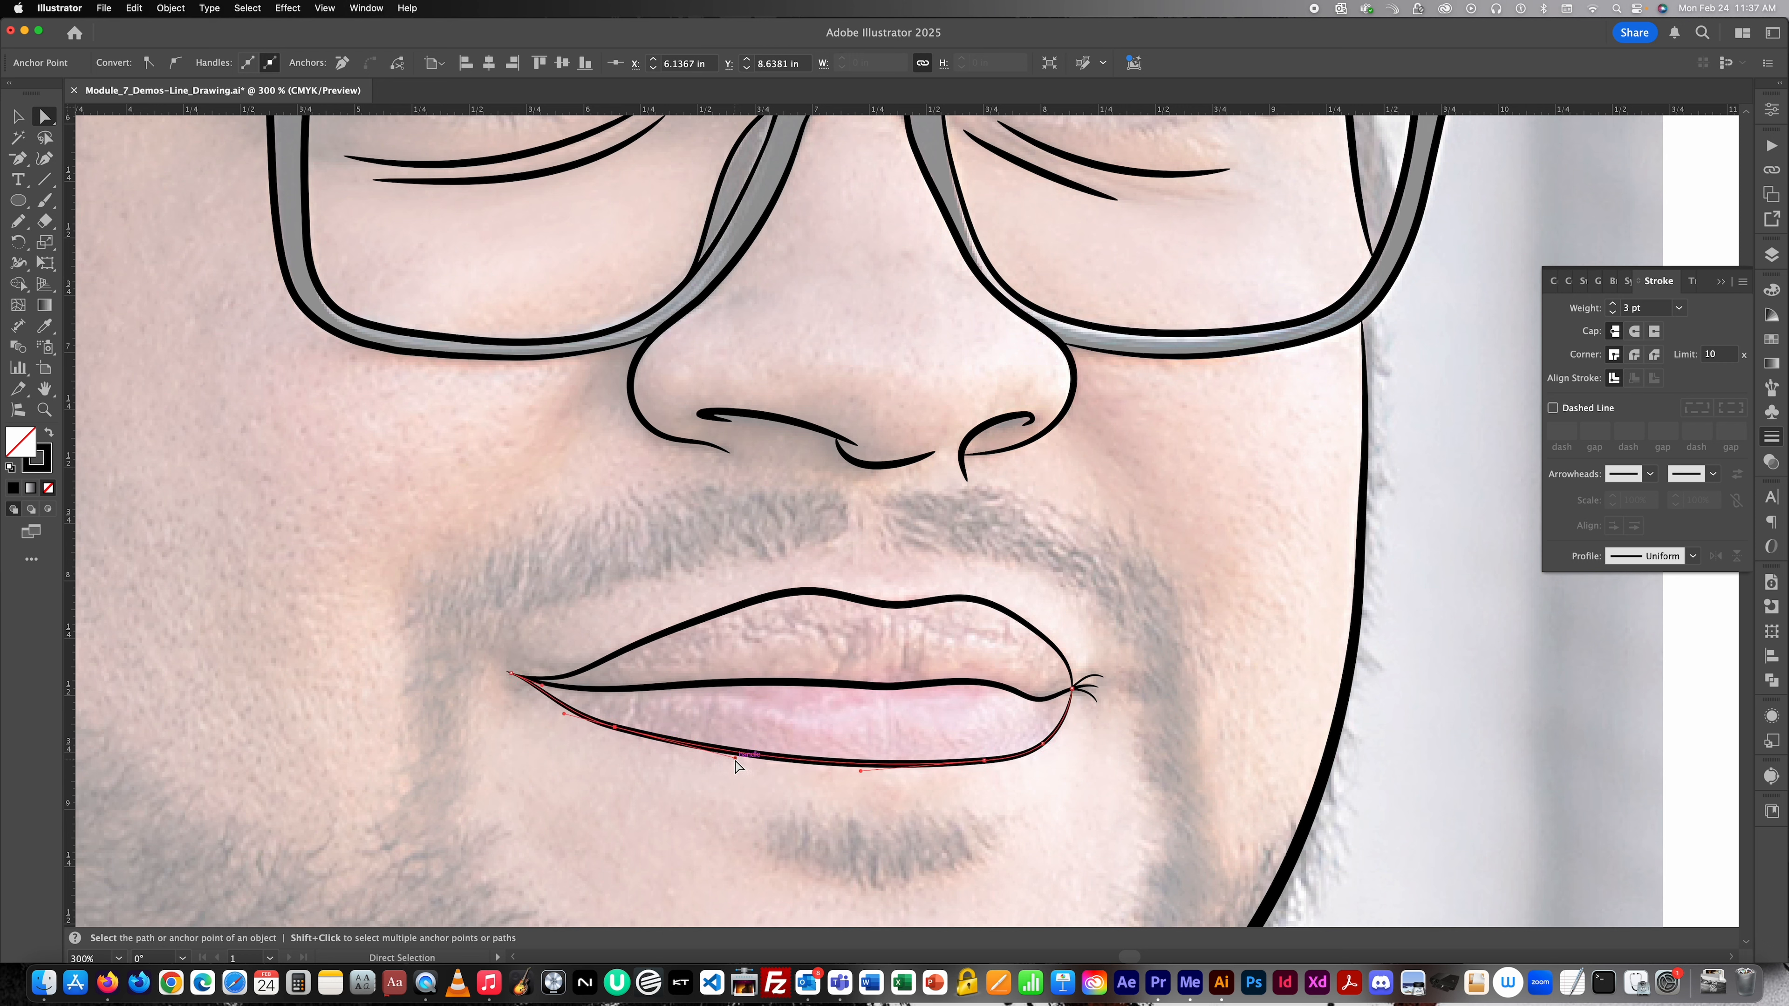
{"action": "left_click", "coordinate": [722, 788]}
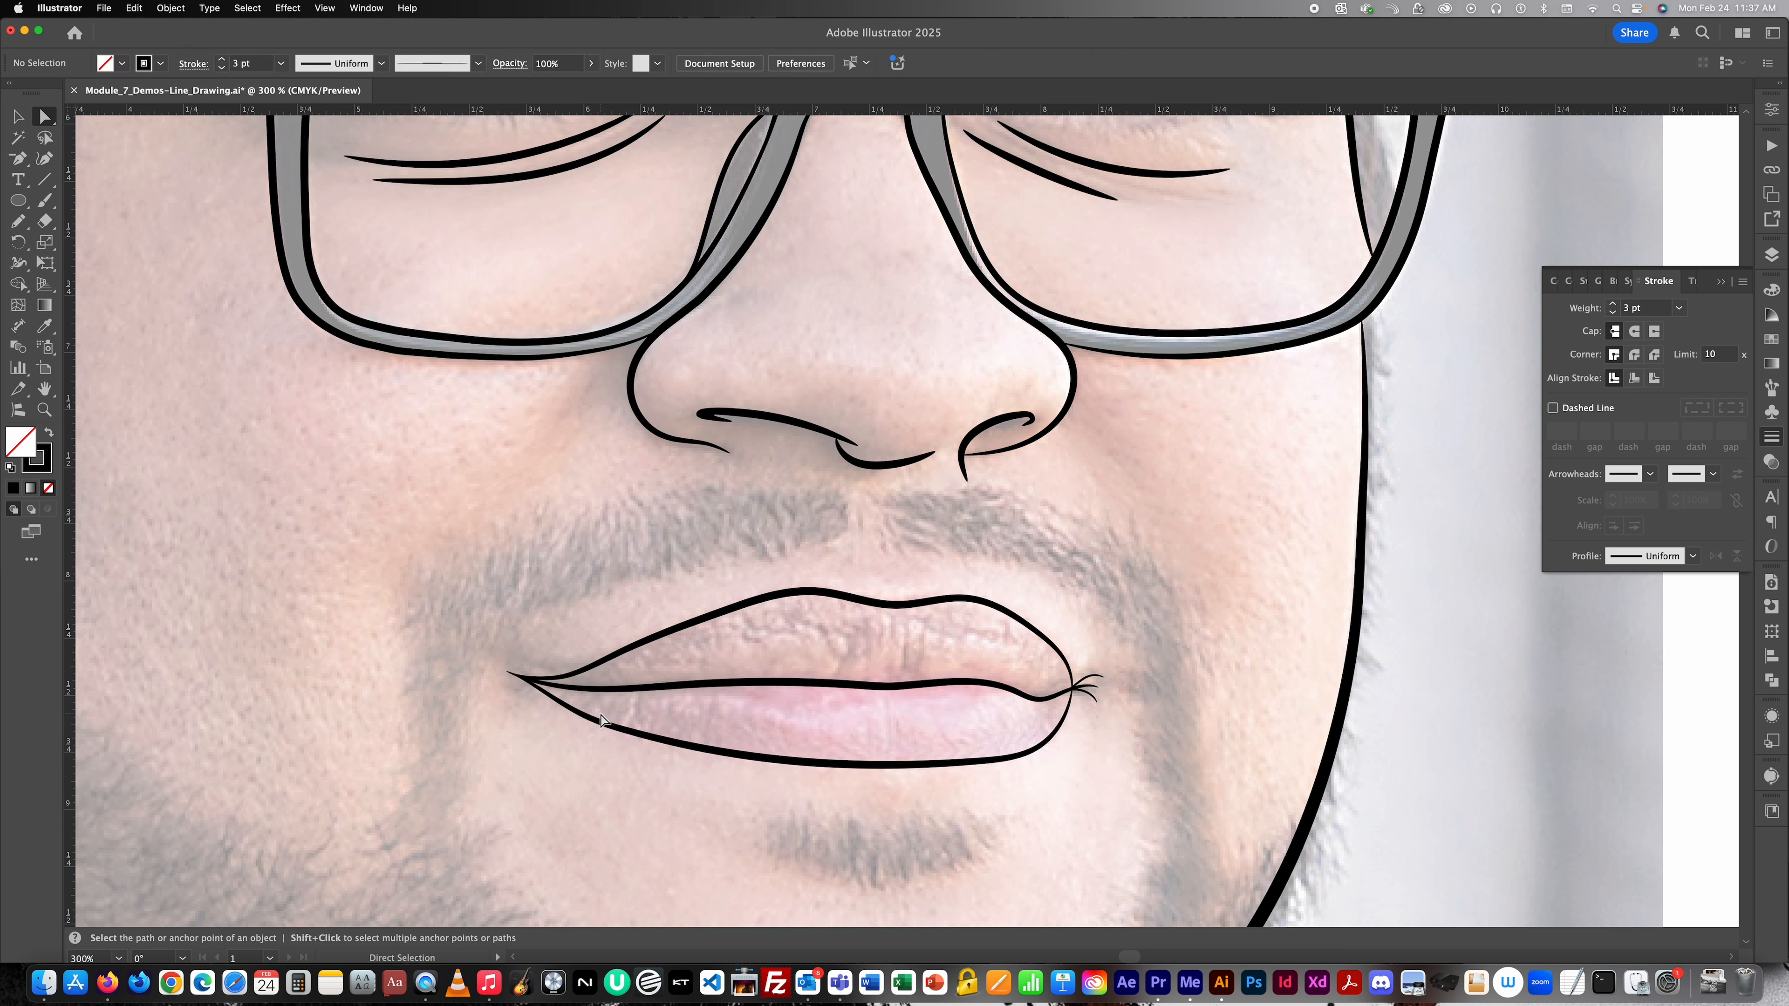
{"action": "left_click", "coordinate": [601, 719]}
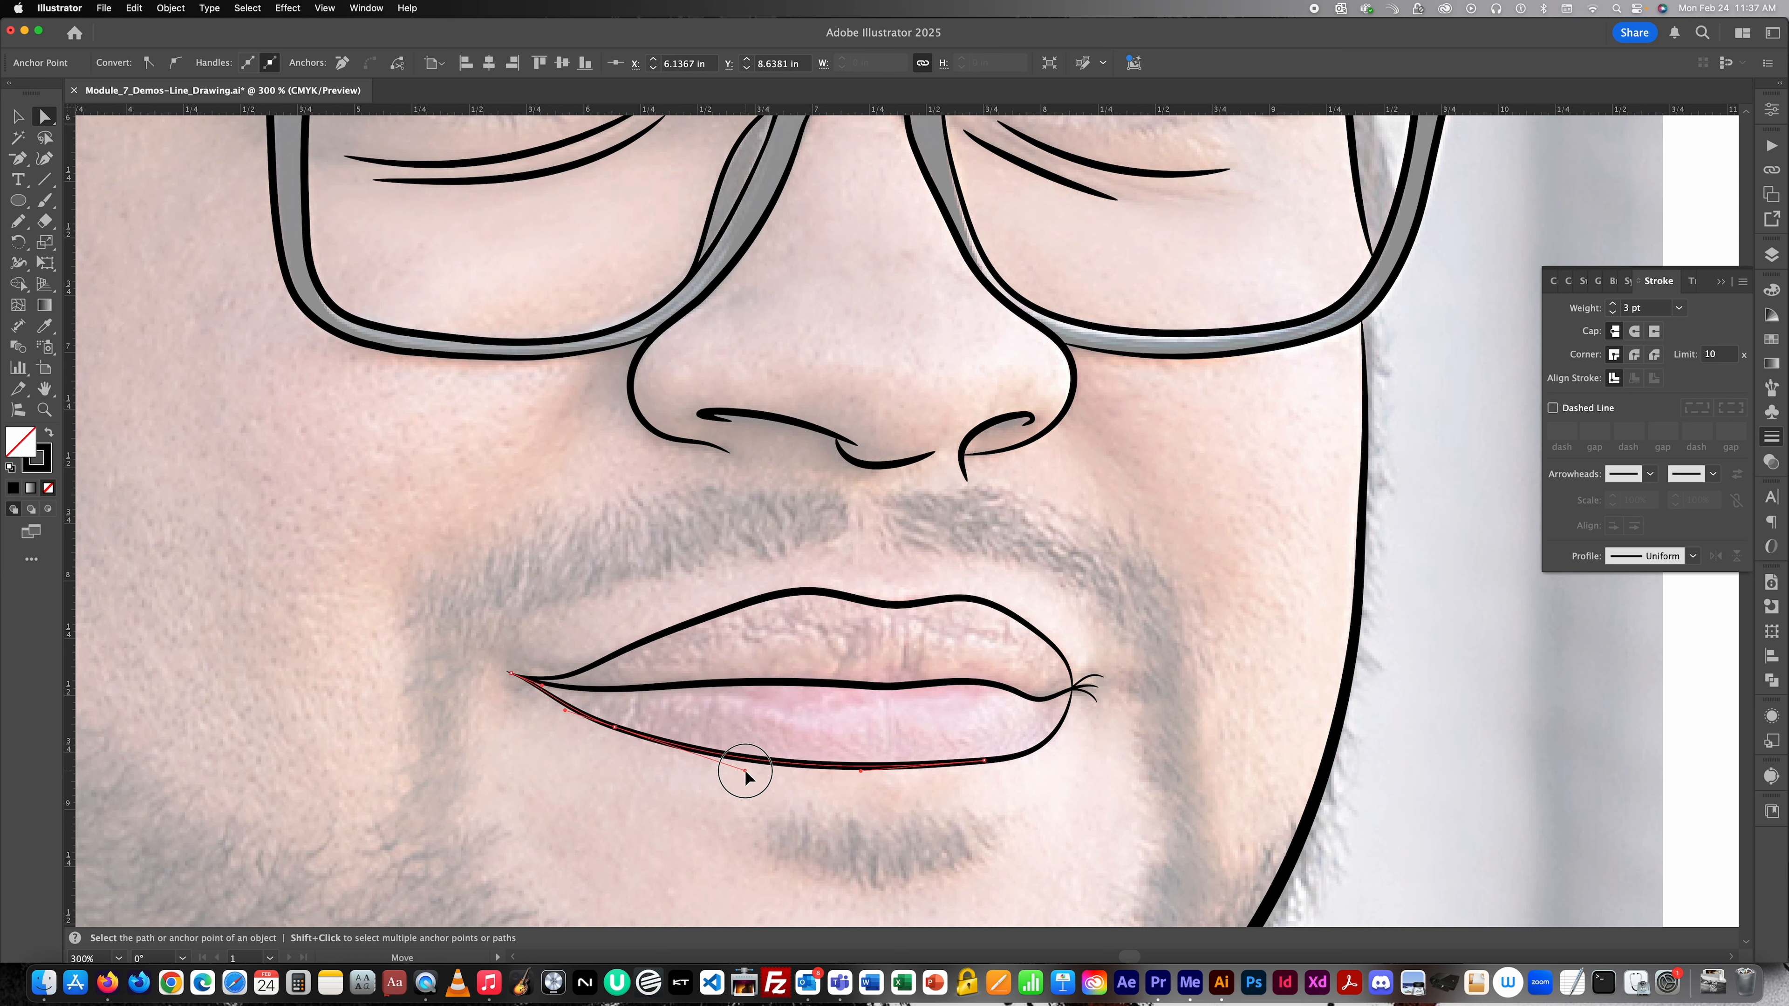
{"action": "left_click", "coordinate": [722, 783]}
Examine the whole drawing at 100%, hiding the Base layer to view only the lines and showing it again.
{"action": "key", "text": "super+1"}
{"action": "scroll", "coordinate": [732, 796], "scroll_direction": "down", "scroll_amount": 5}
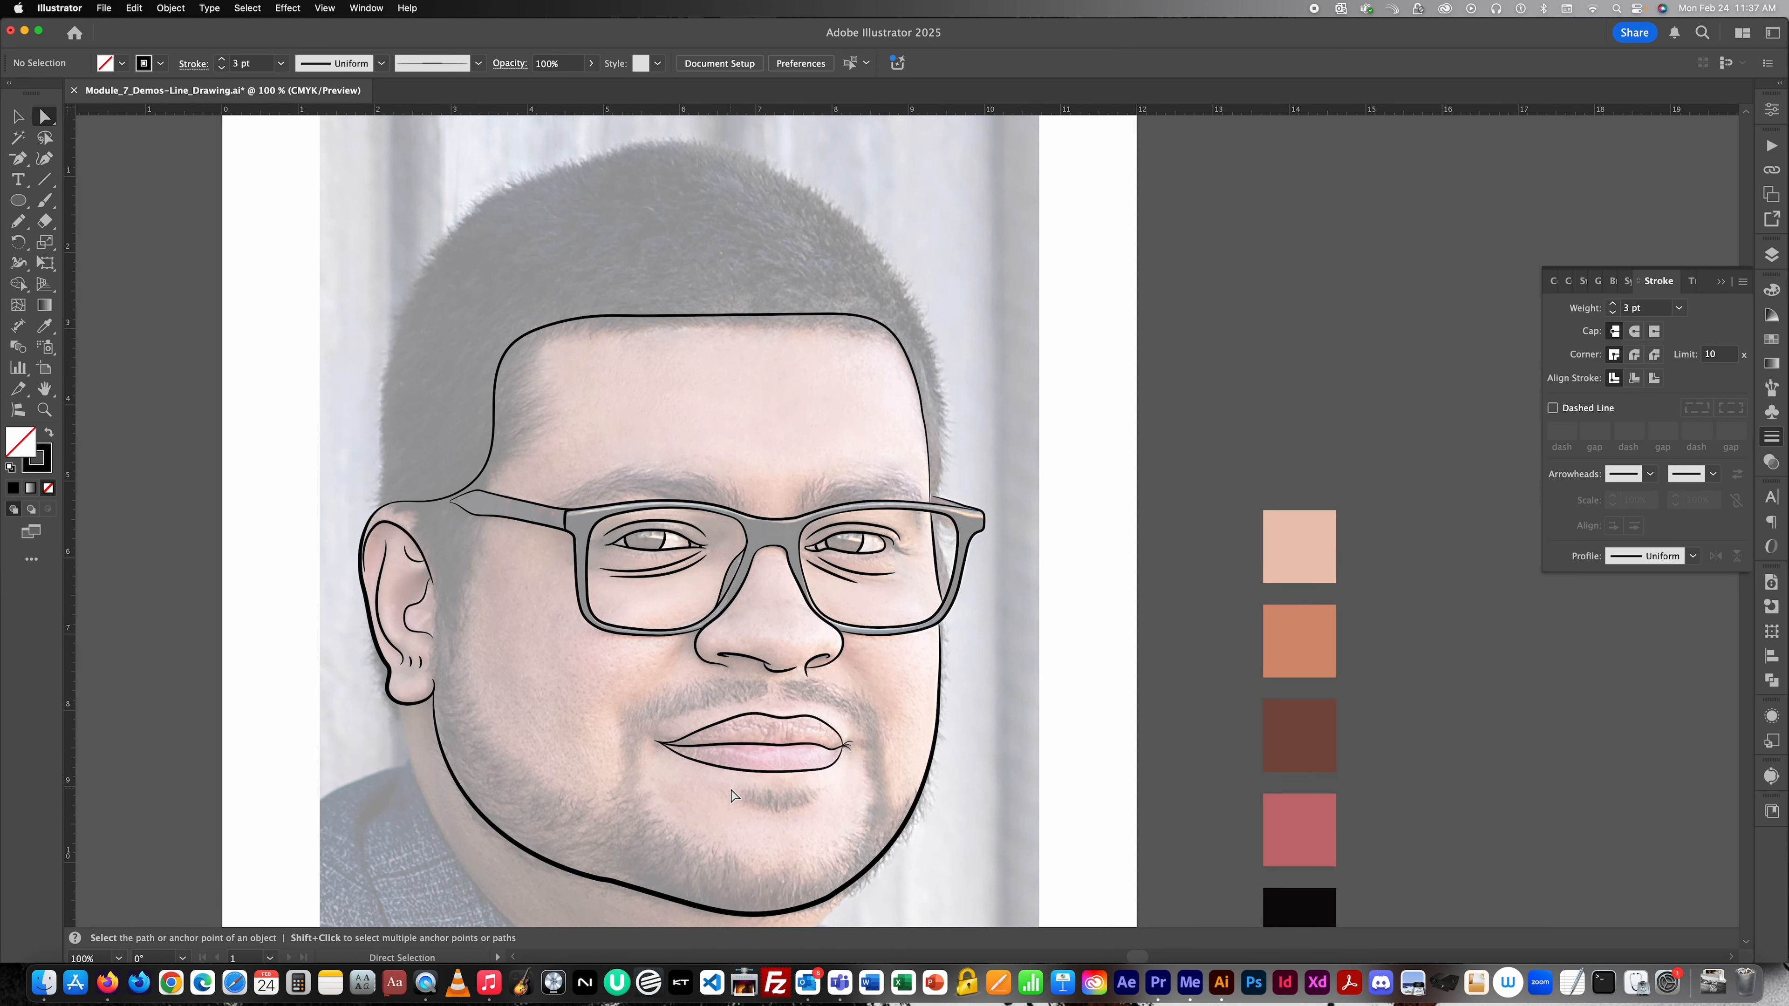
{"action": "scroll", "coordinate": [653, 638], "scroll_direction": "up", "scroll_amount": 2}
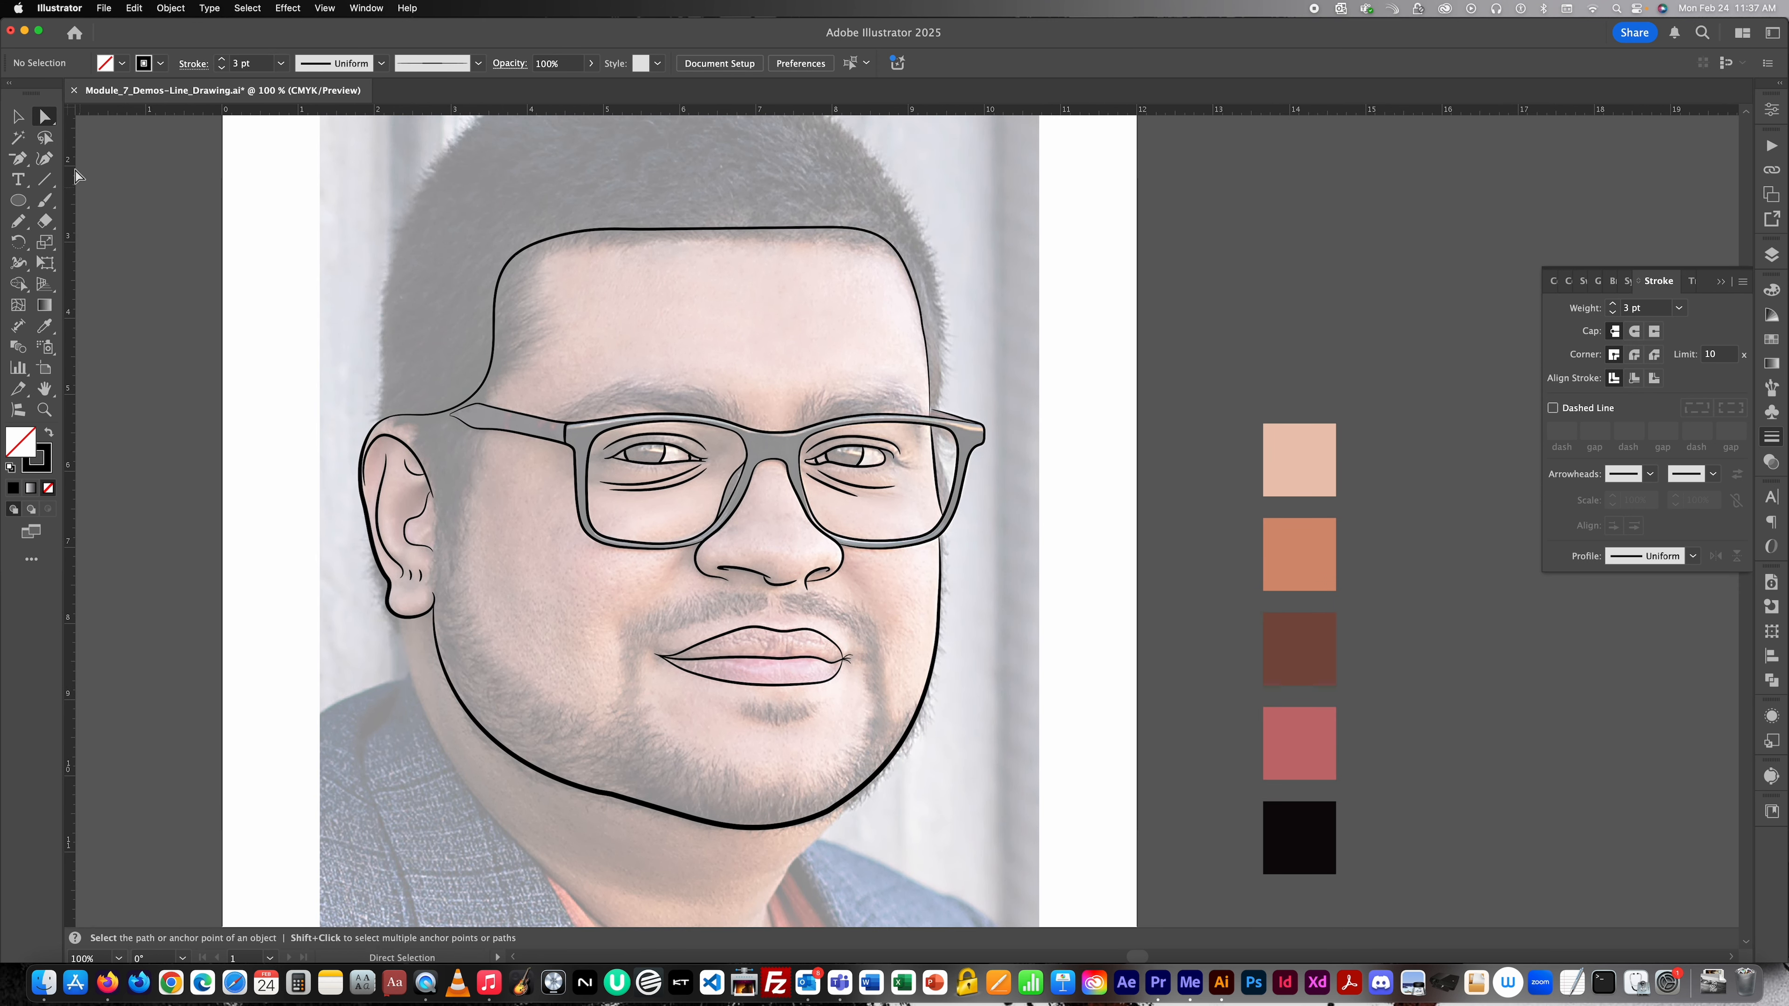
{"action": "left_click", "coordinate": [18, 117]}
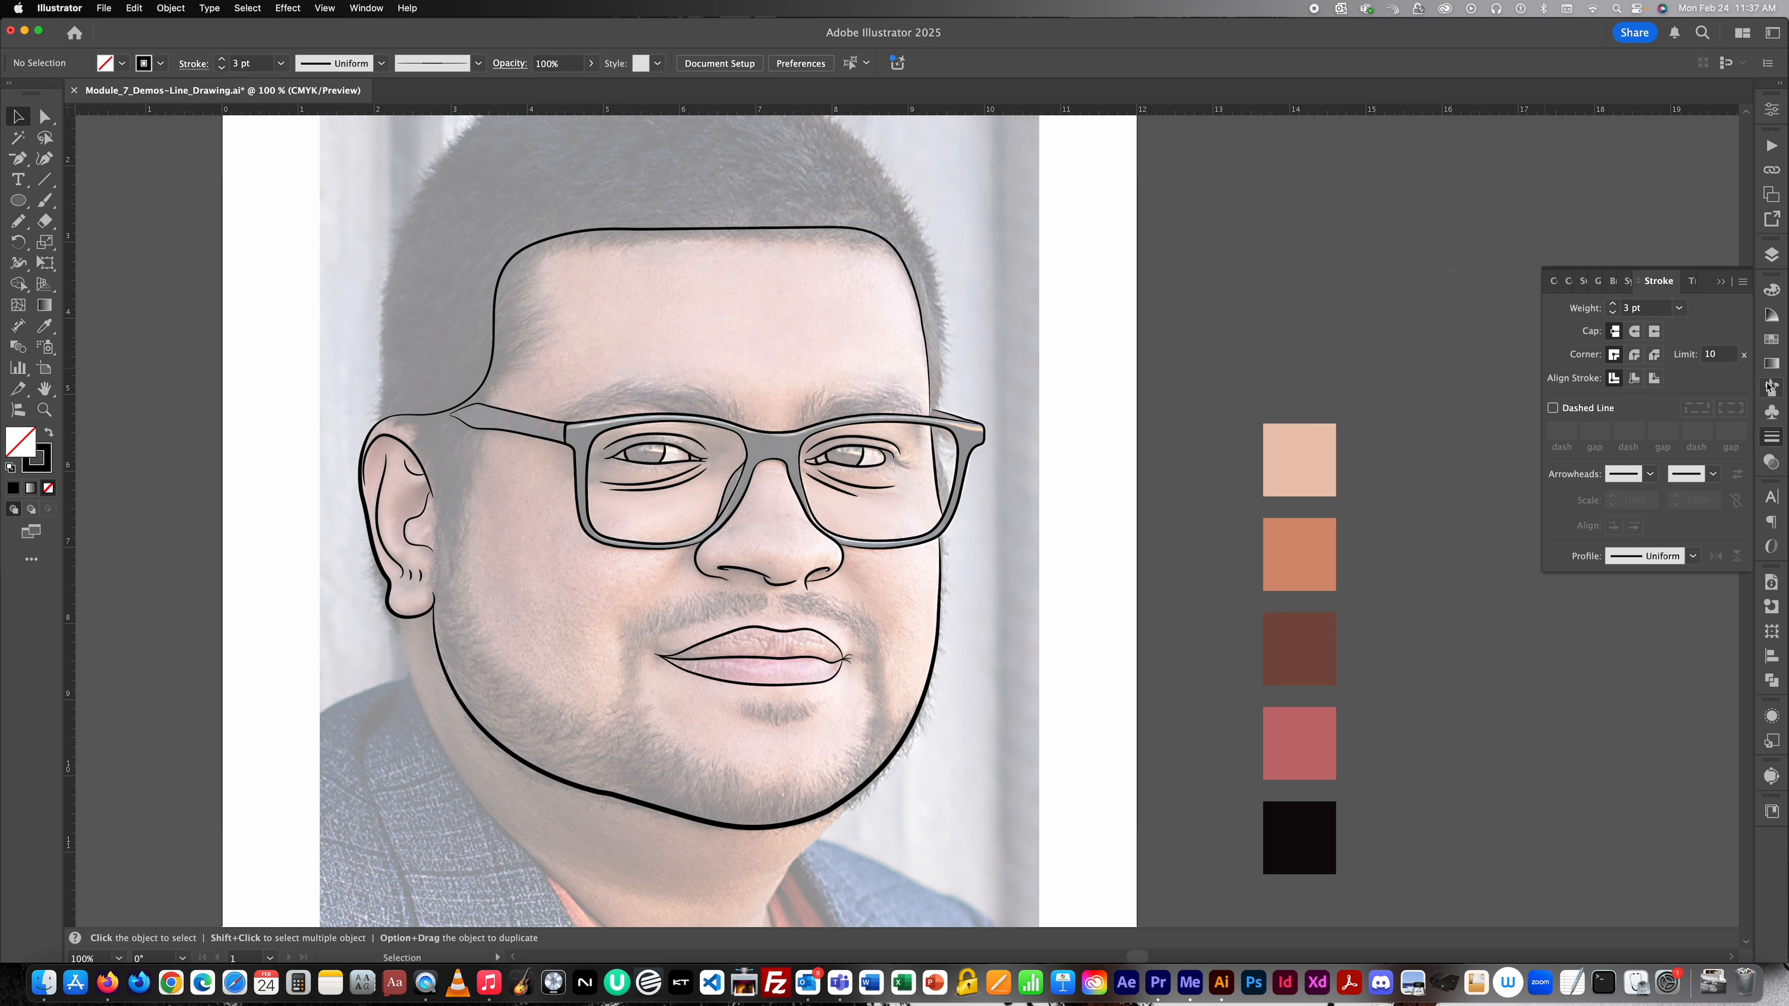
{"action": "left_click", "coordinate": [1770, 253]}
{"action": "left_click", "coordinate": [1469, 322]}
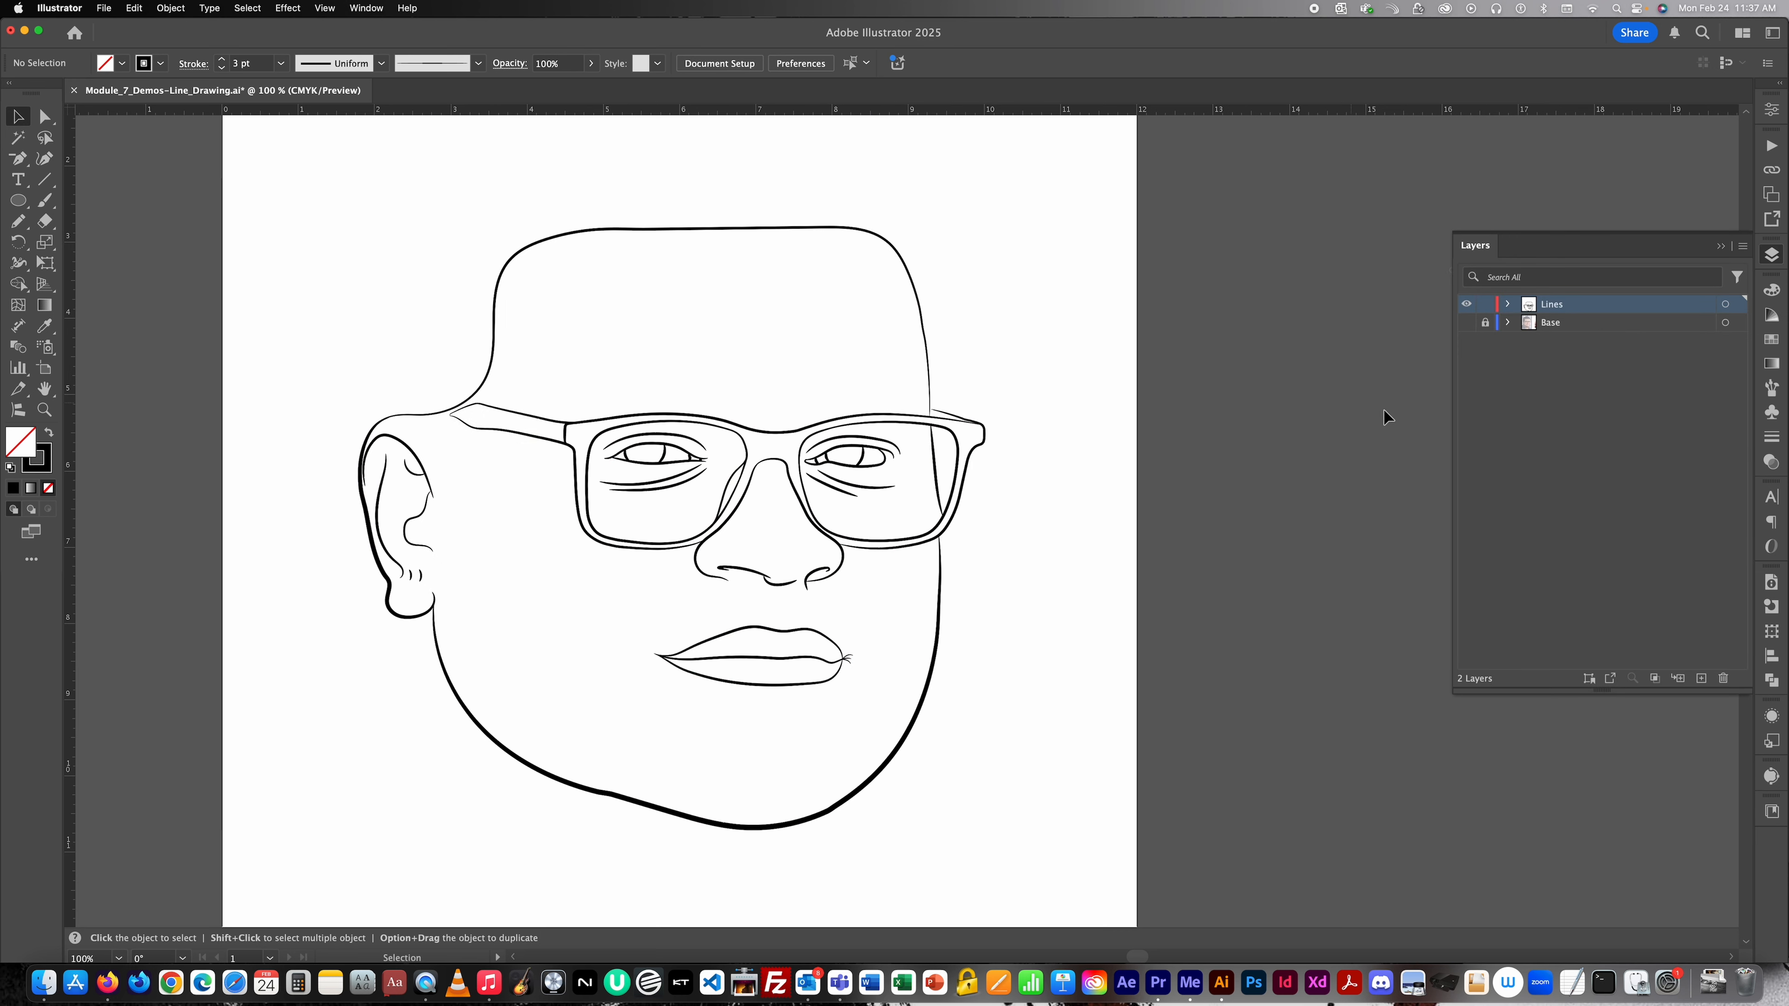
{"action": "left_click", "coordinate": [1468, 323]}
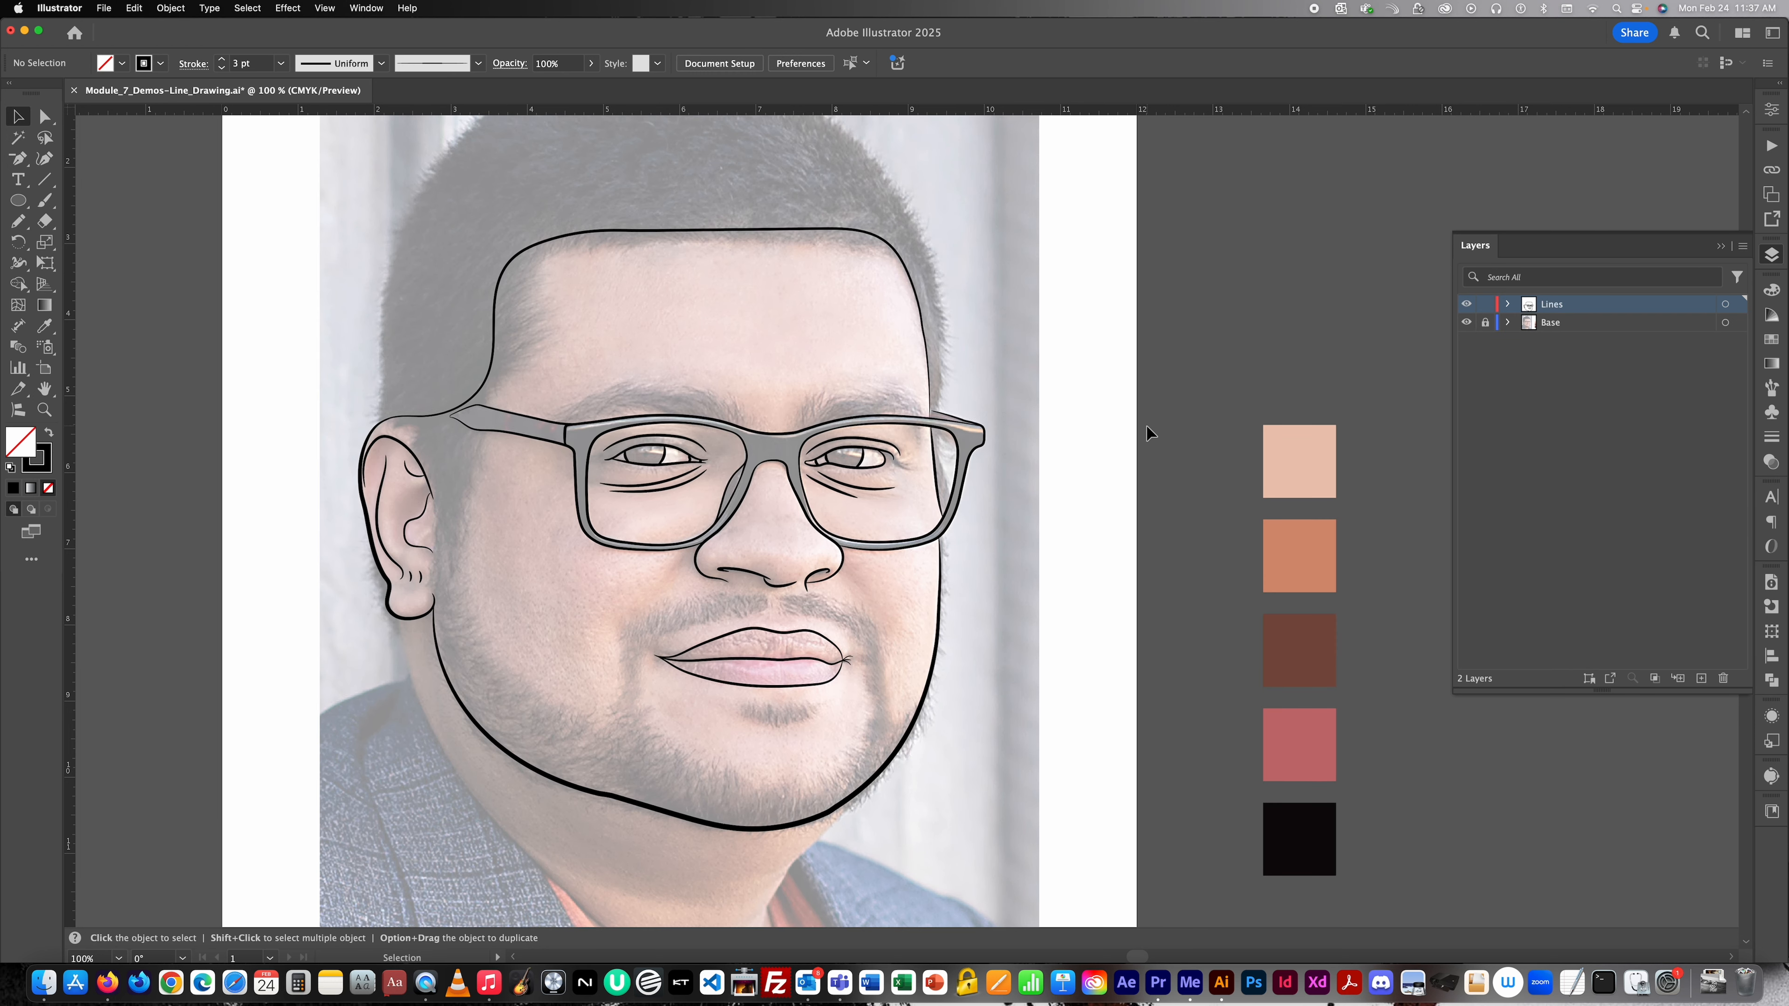
{"action": "scroll", "coordinate": [1147, 423], "scroll_direction": "up", "scroll_amount": 2}
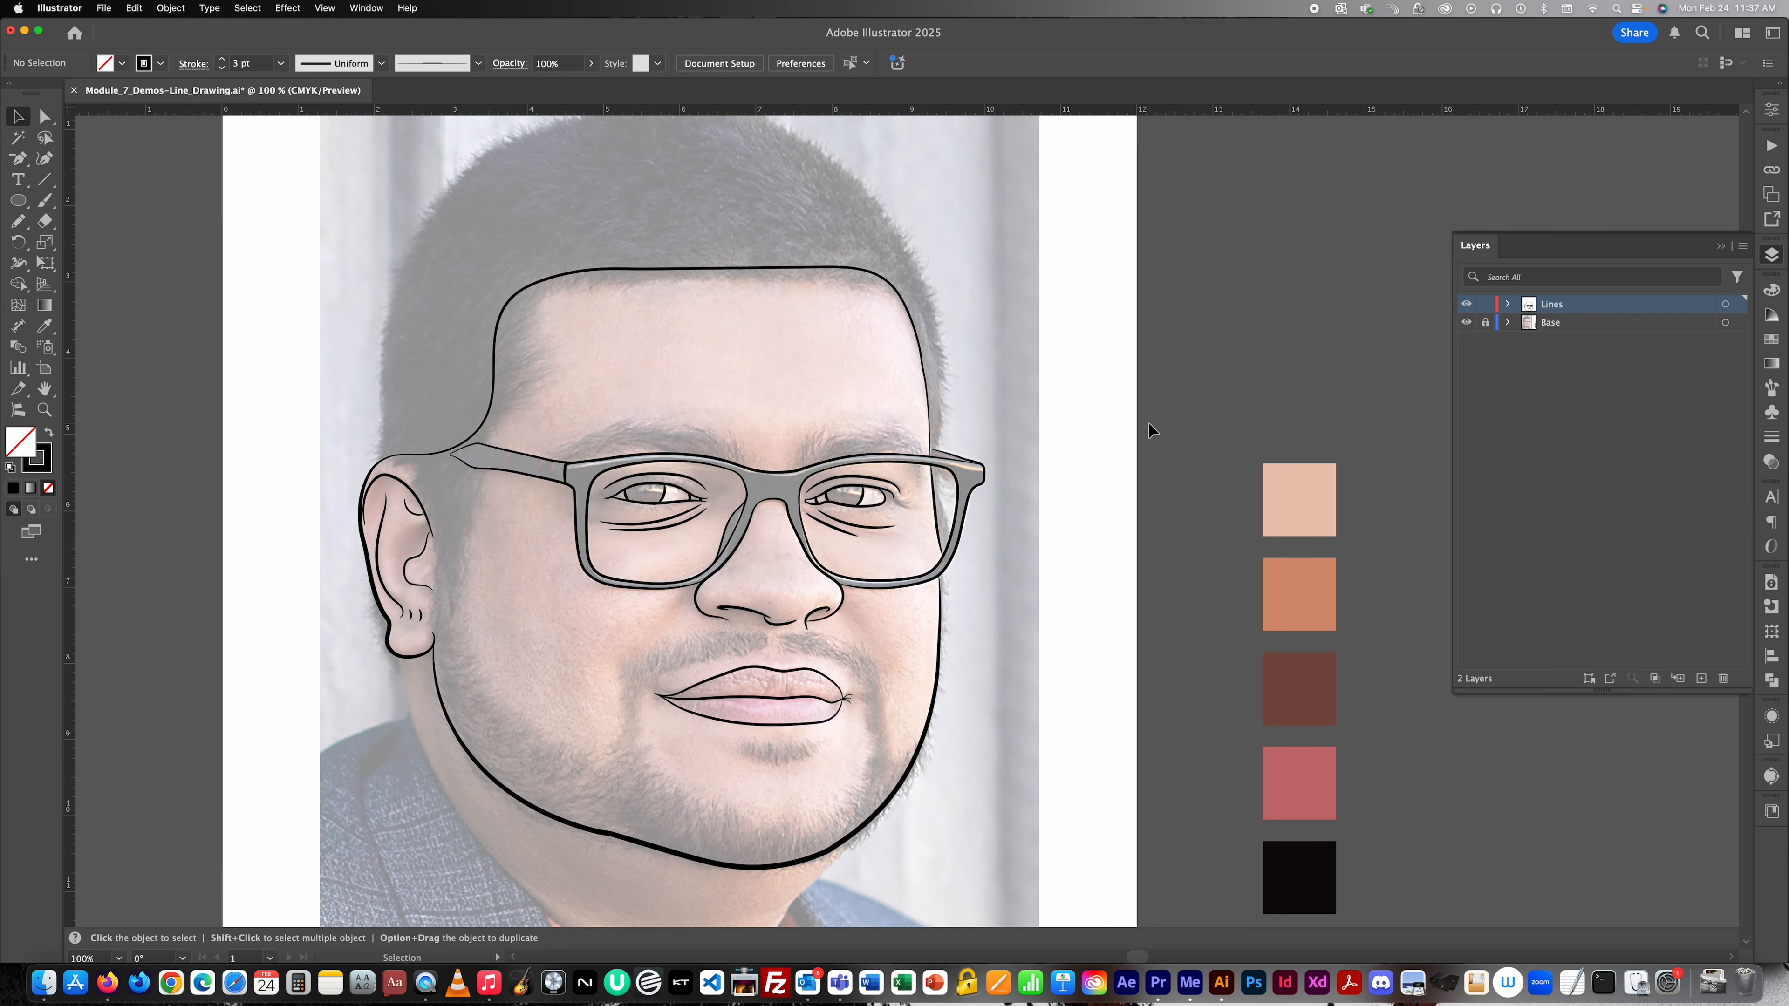